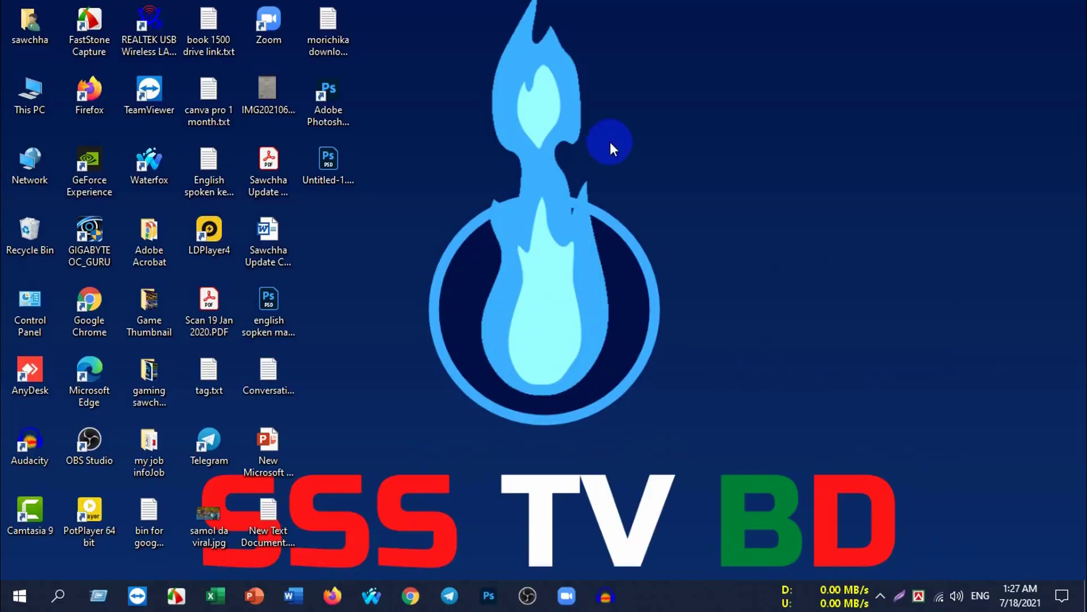
Step: Search Google for "canva" from Chrome's address bar
click(412, 596)
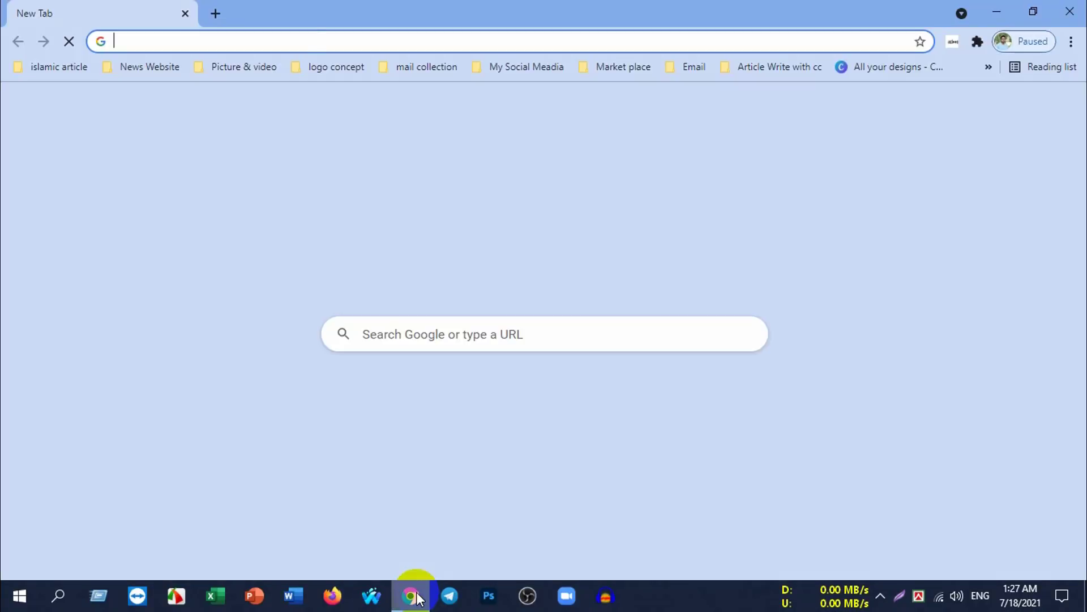
click(245, 43)
text(c)
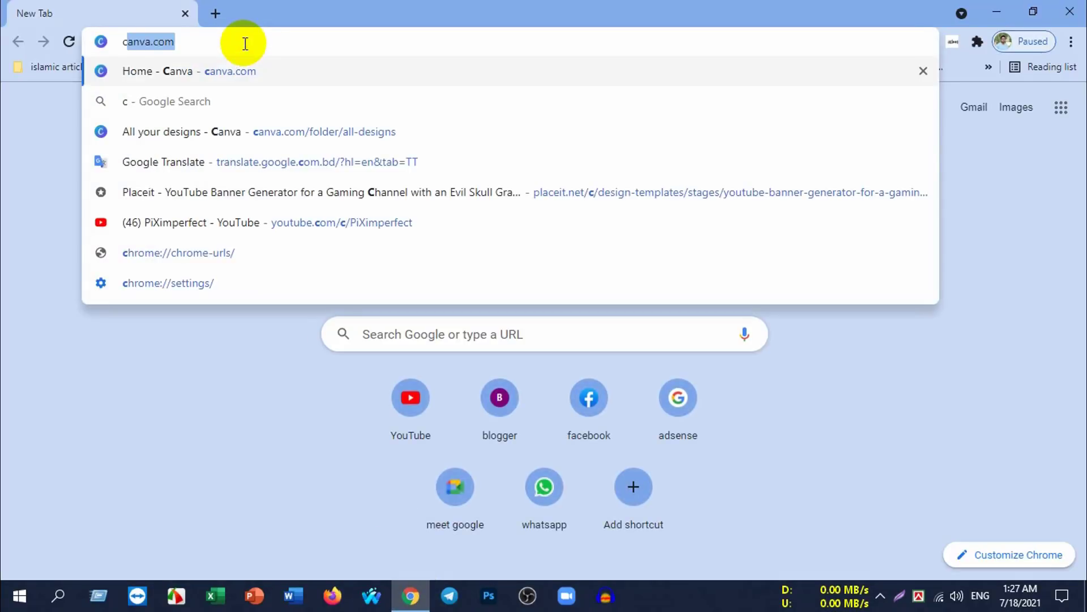
text(anva)
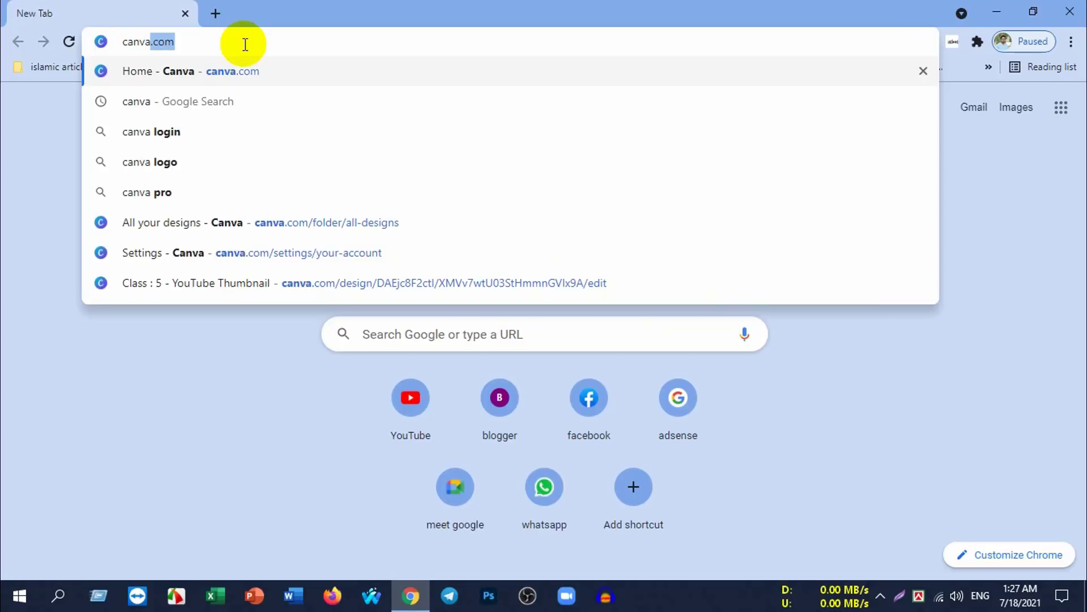
text(.com/folder/all-designs)
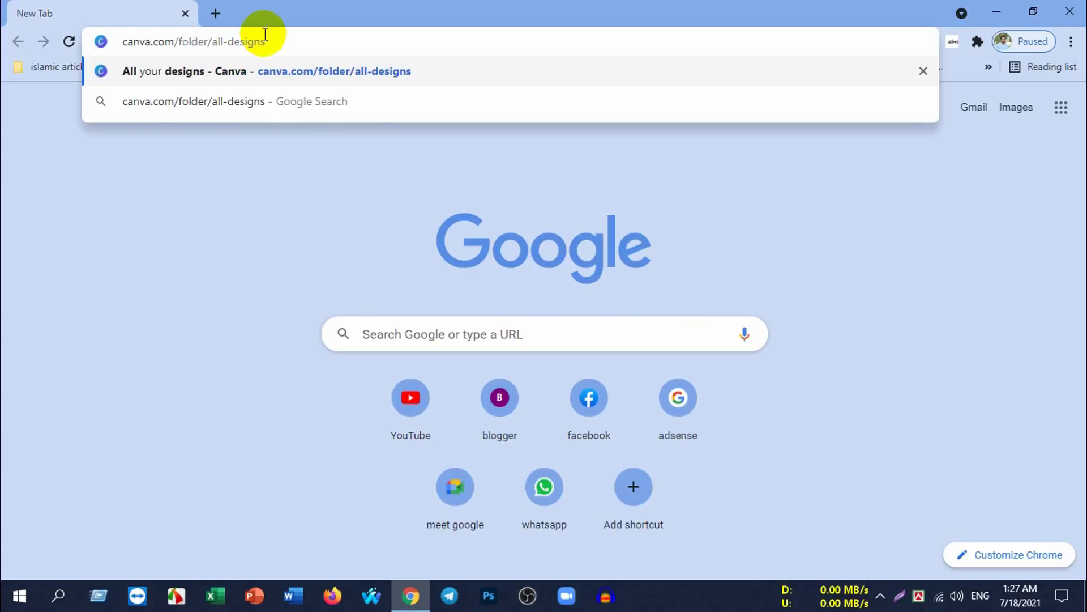
key(BackSpace)
key(BackSpace)
key(BackSpace)
key(BackSpace)
key(BackSpace)
key(BackSpace)
key(BackSpace)
key(BackSpace)
key(BackSpace)
key(BackSpace)
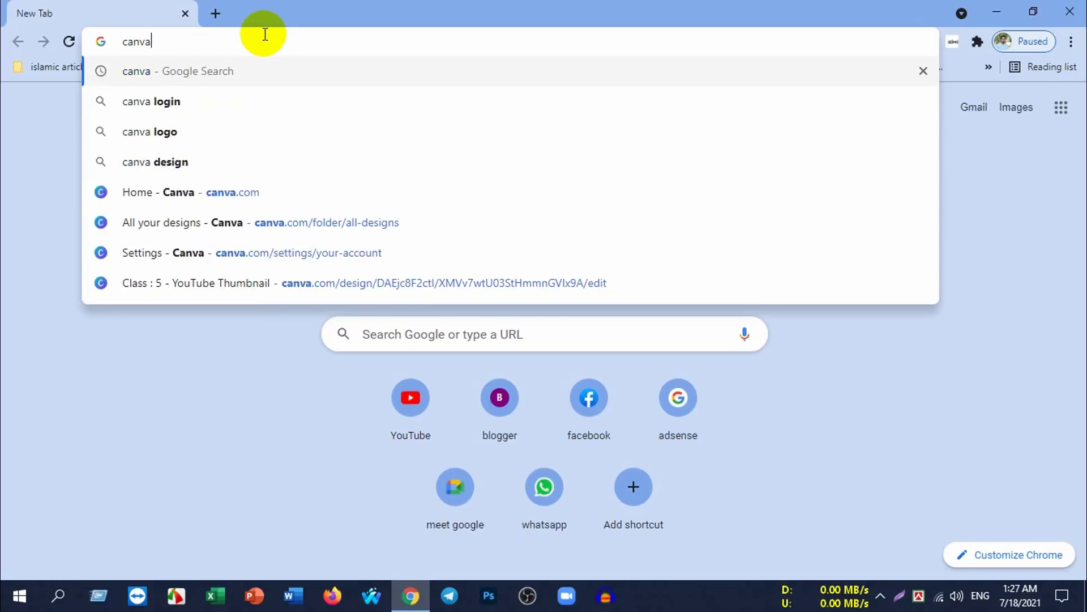
key(Return)
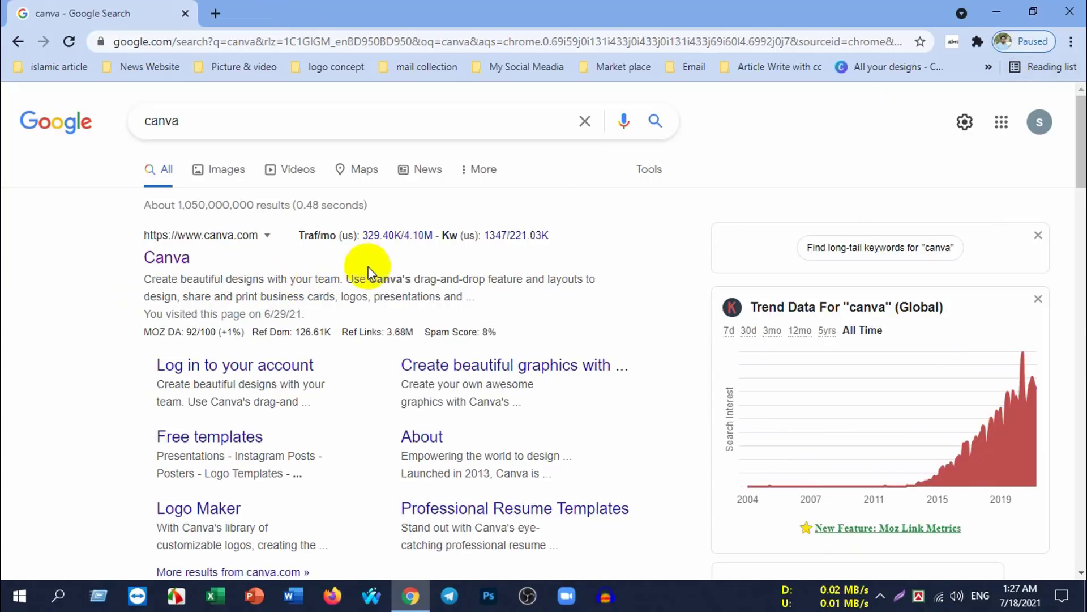
Step: Zoom the Chrome page in several levels using the Zoom + button
click(1071, 41)
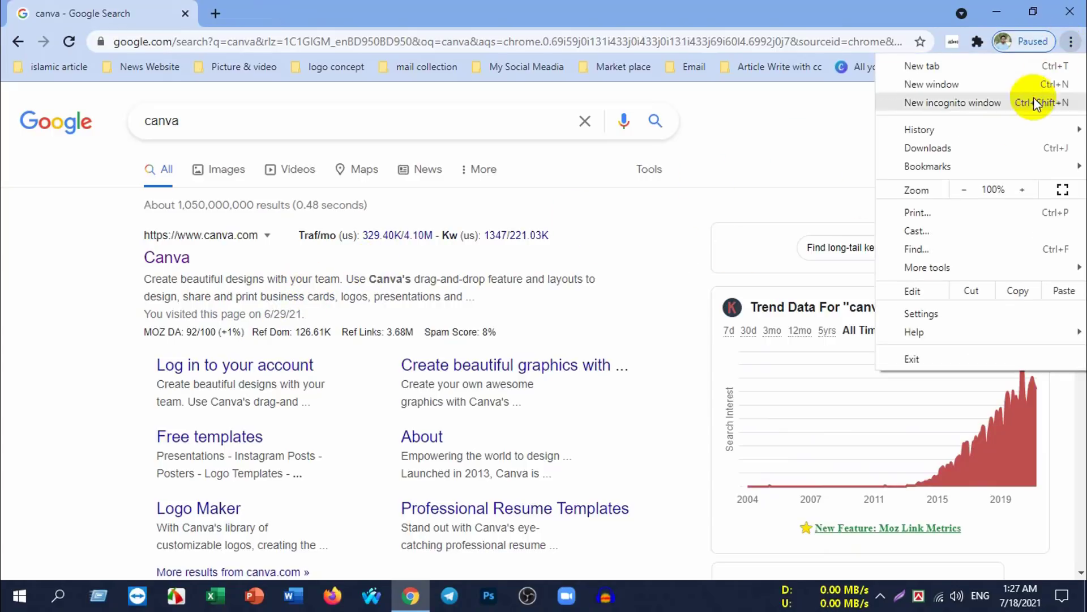
click(1022, 190)
click(1023, 191)
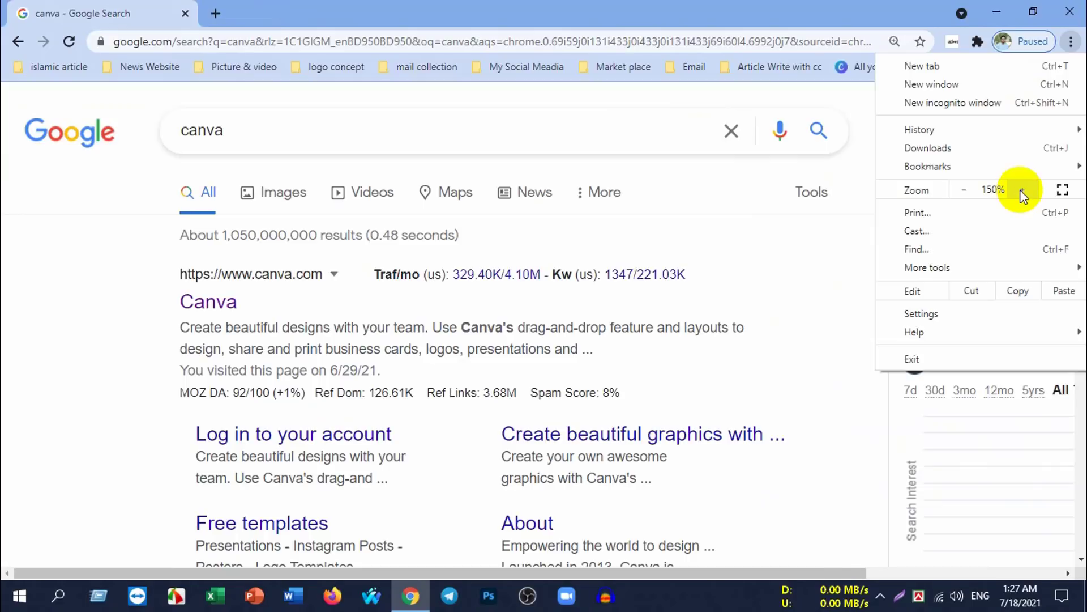
click(582, 286)
key(ctrl+plus)
Step: Scroll the canva results down to the People also ask questions
scroll(842, 222, down, 2)
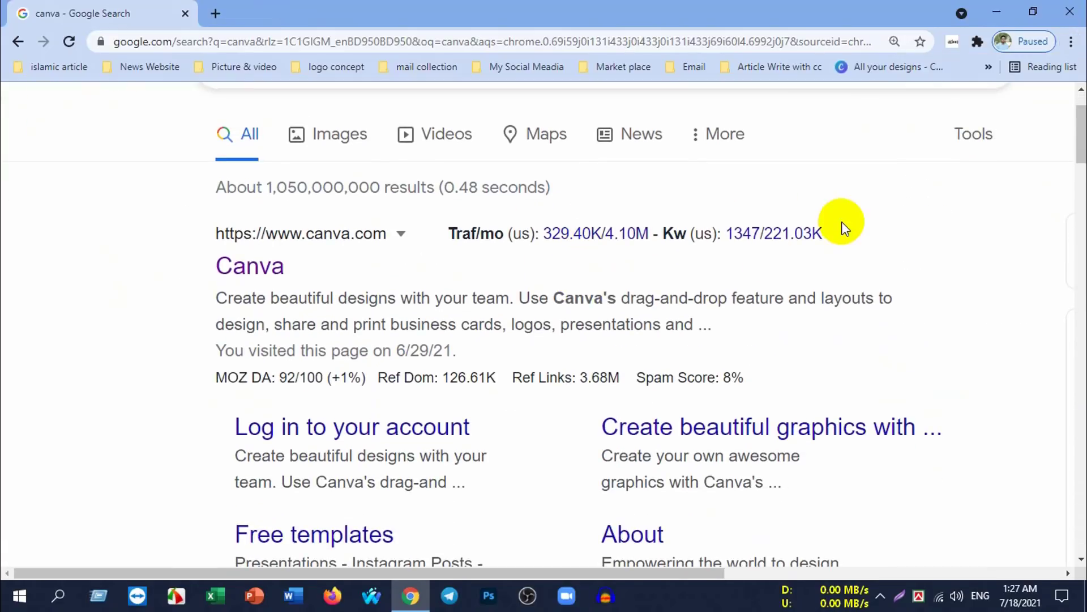
scroll(376, 311, down, 1)
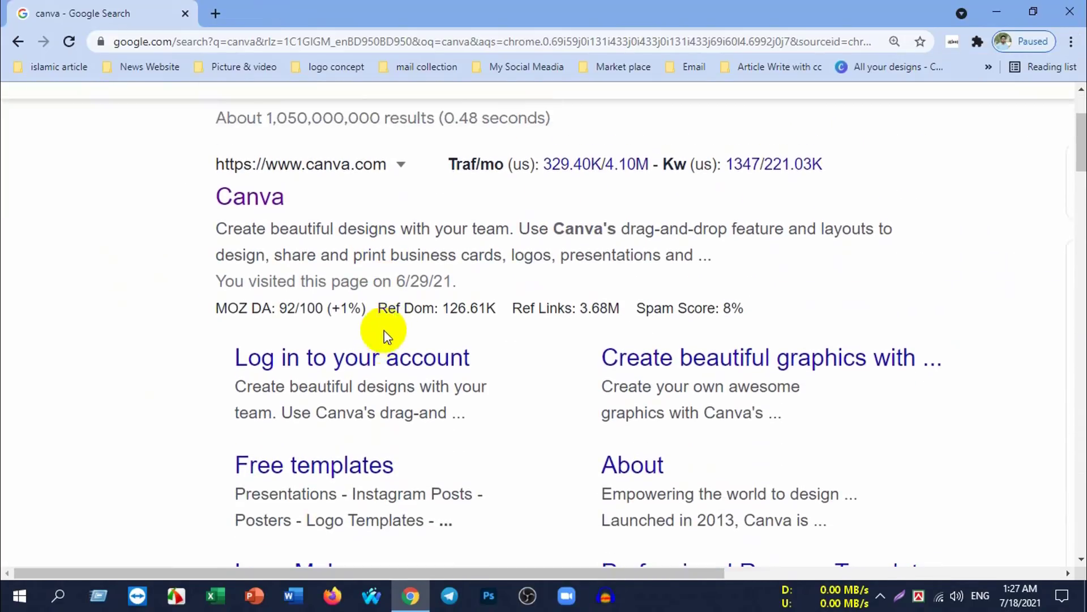
scroll(363, 320, up, 1)
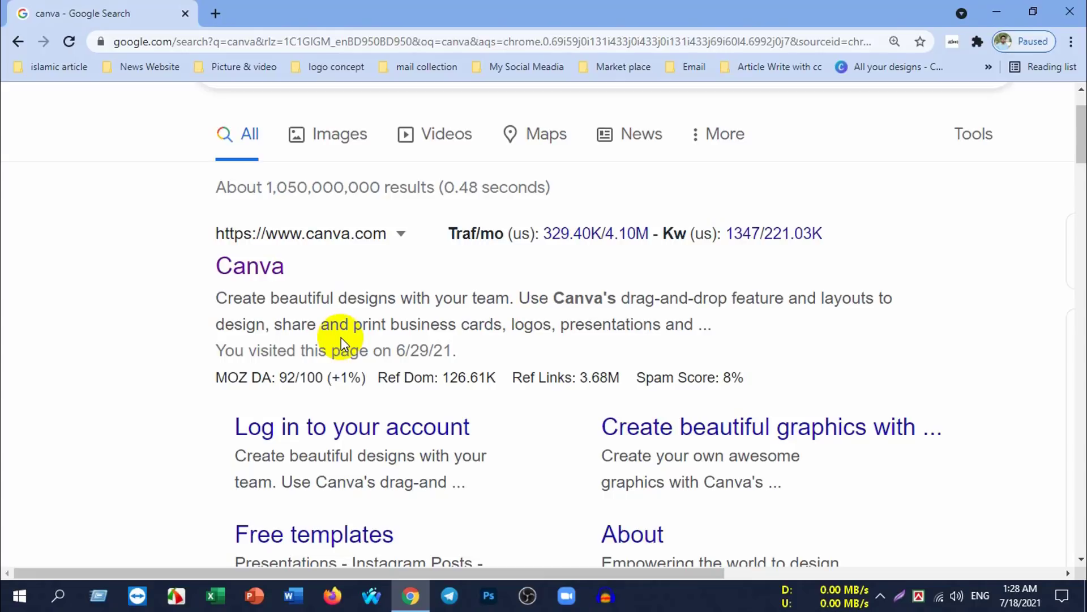
scroll(374, 339, up, 1)
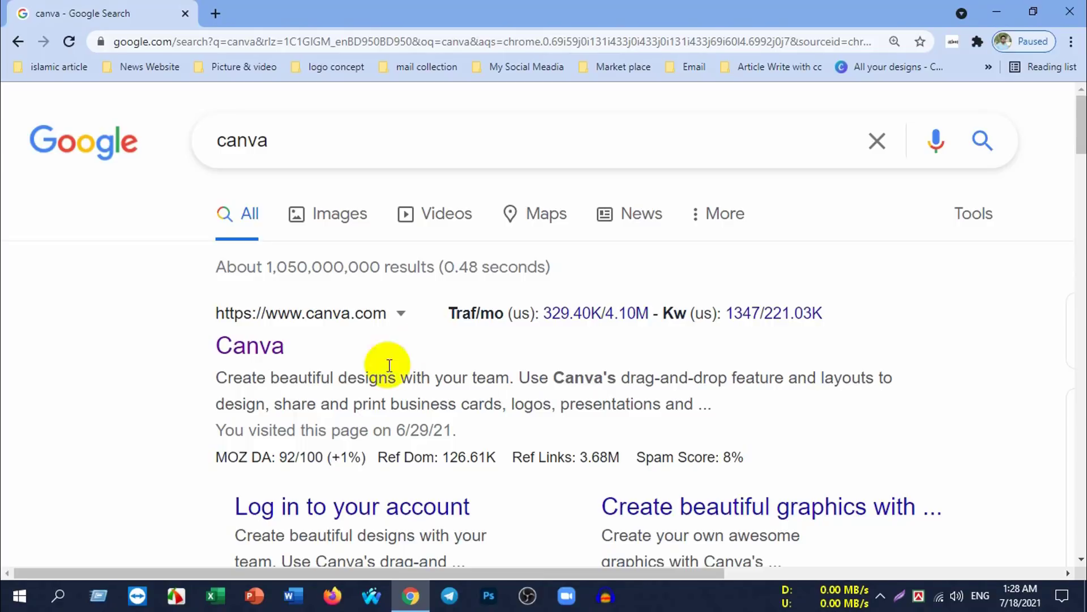
scroll(345, 404, down, 3)
scroll(317, 430, up, 1)
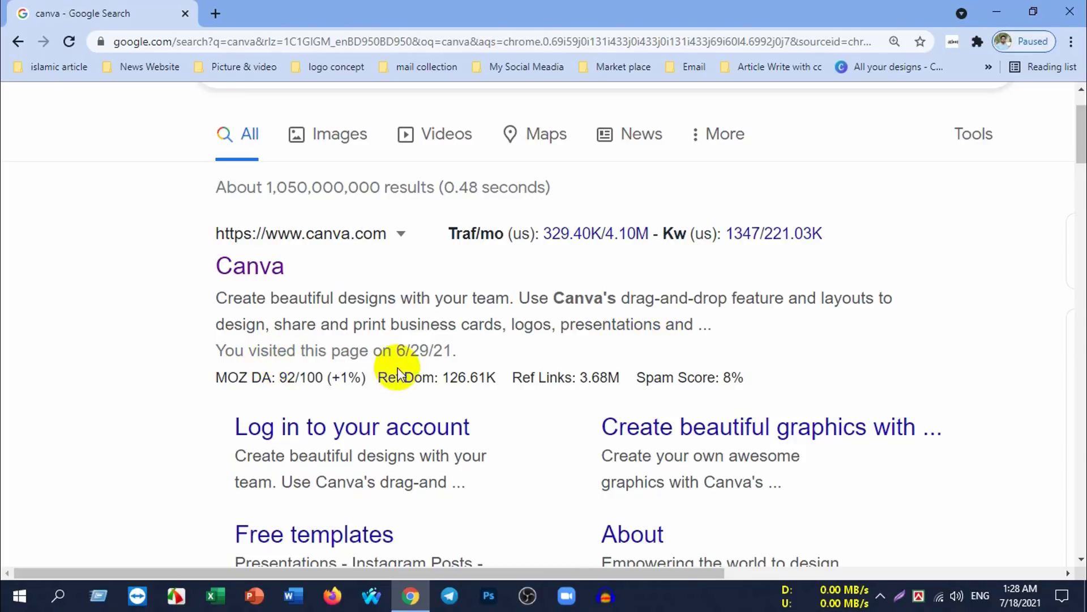
scroll(462, 343, down, 3)
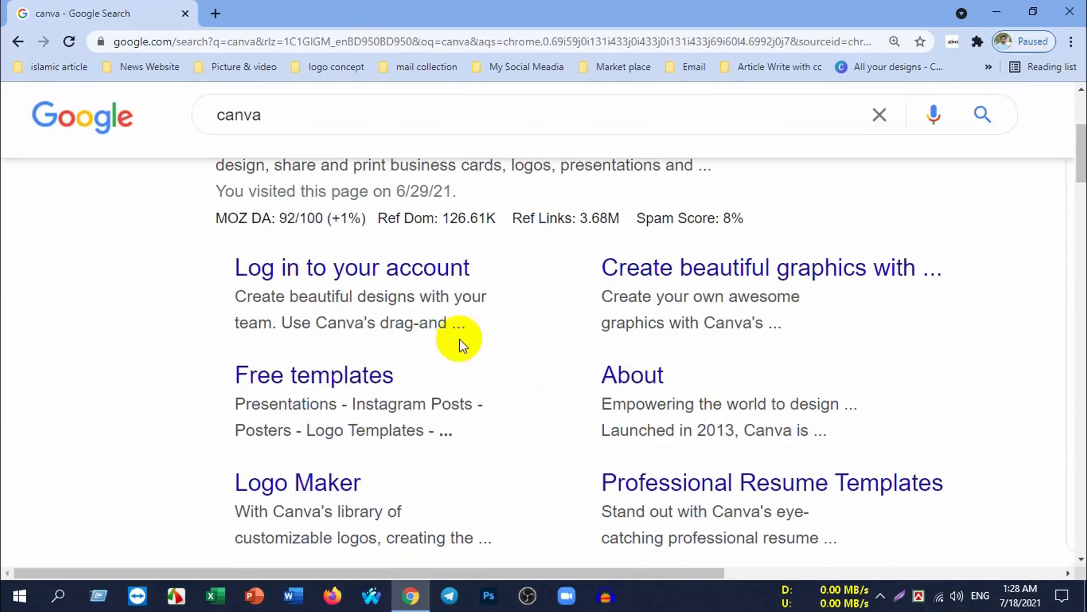
scroll(462, 343, down, 2)
scroll(517, 364, down, 1)
scroll(376, 347, down, 3)
scroll(444, 408, down, 2)
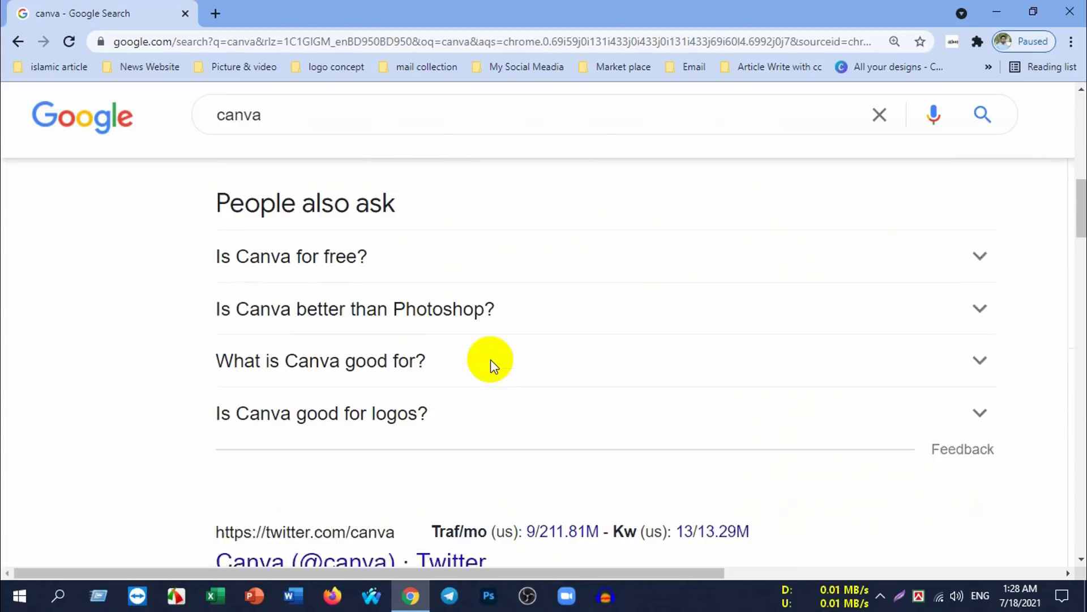
Step: Expand the answers to 'Is Canva for free?' and 'Is Canva better than Photoshop?'
click(438, 241)
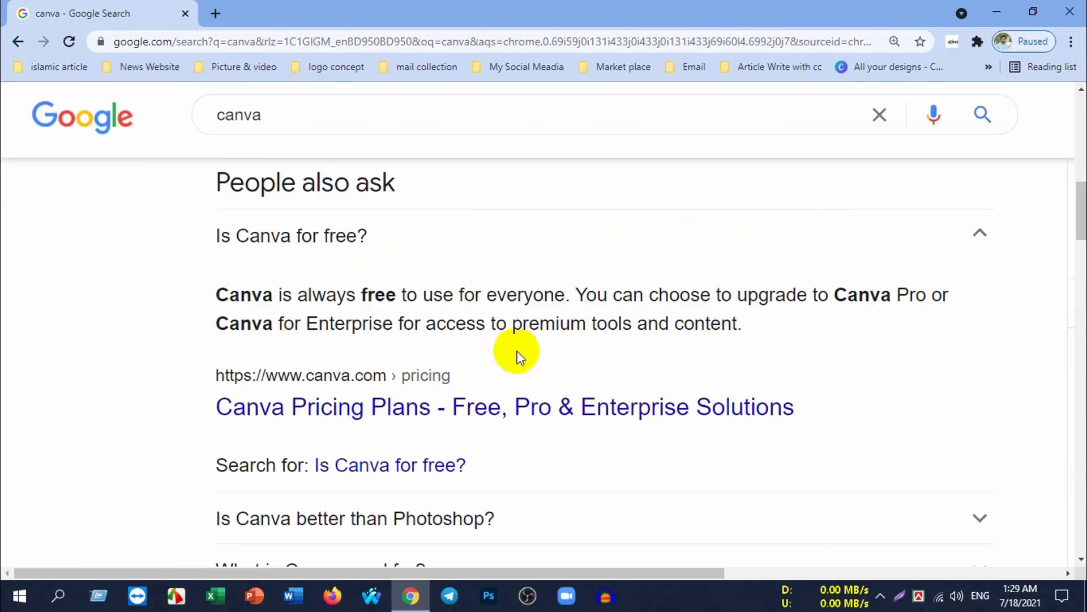
scroll(520, 357, down, 2)
scroll(461, 359, down, 1)
scroll(425, 381, down, 1)
scroll(396, 356, down, 1)
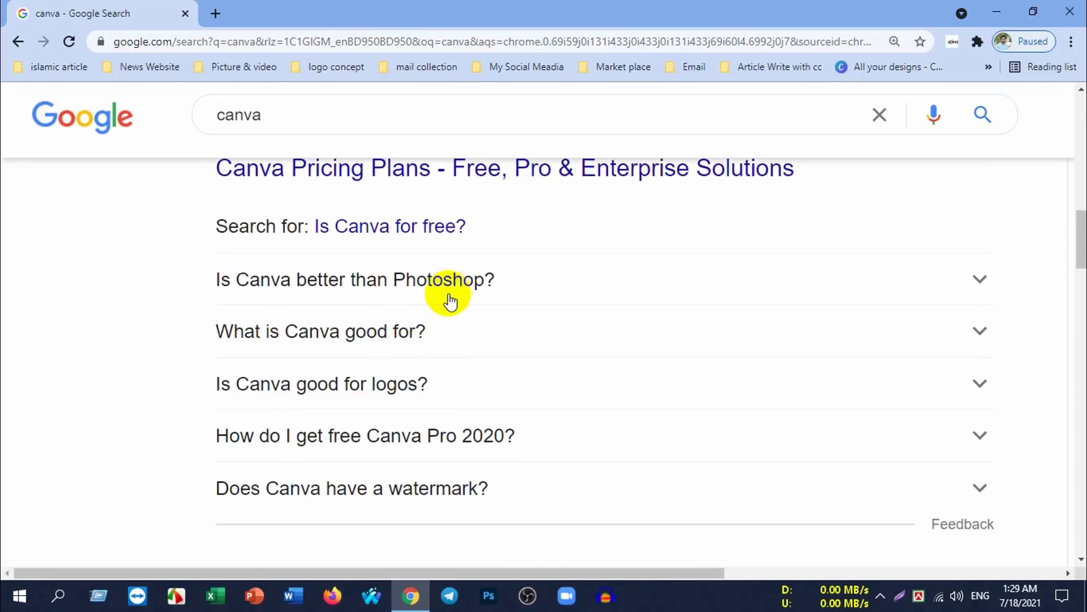
click(450, 298)
scroll(425, 286, down, 1)
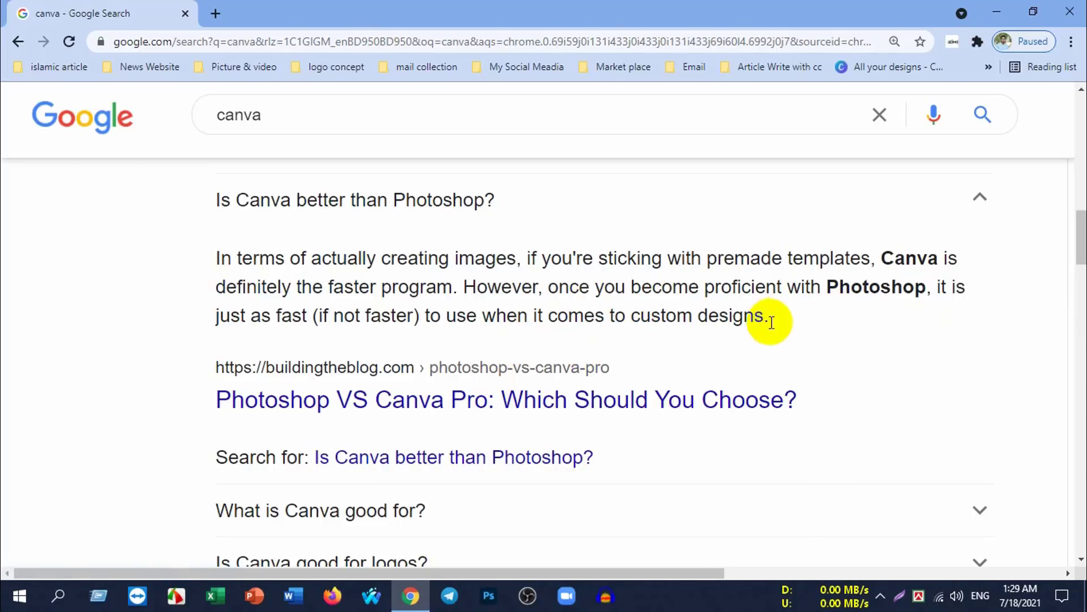
scroll(640, 340, down, 2)
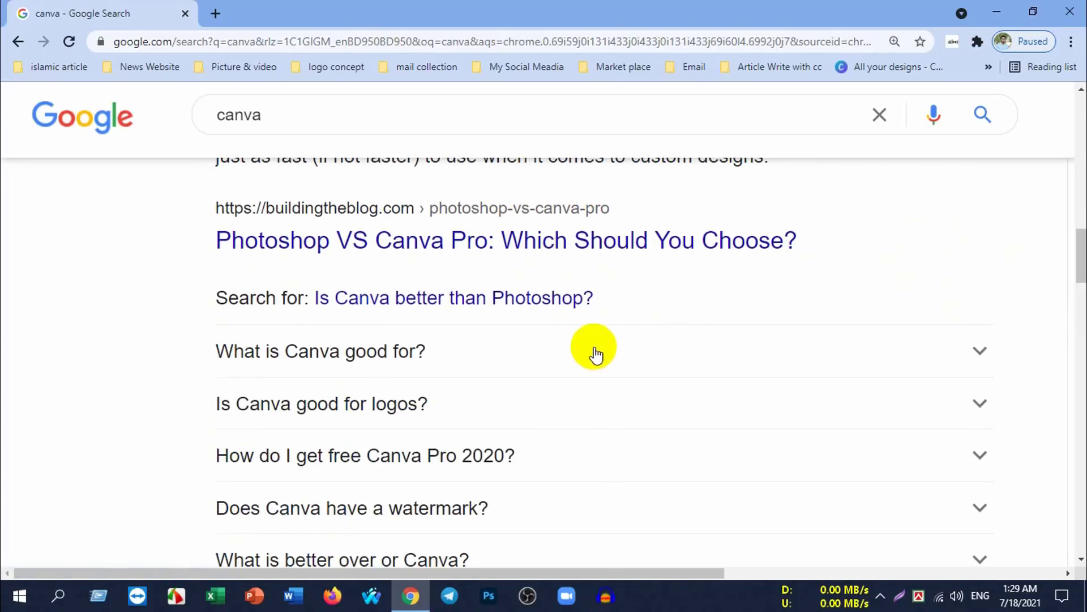
scroll(640, 359, down, 1)
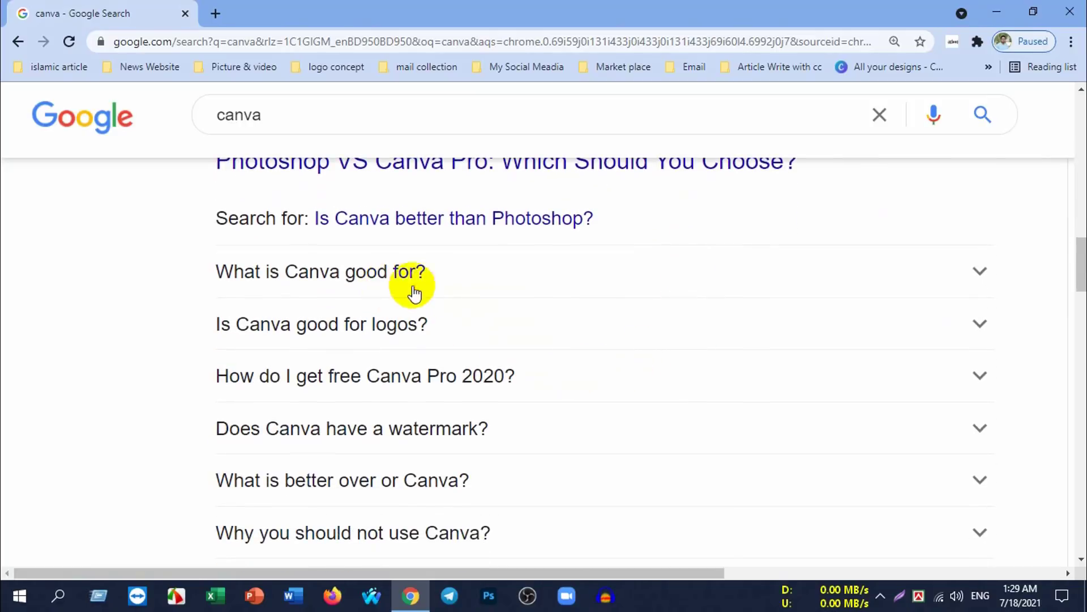
Step: Expand the answers to 'What is Canva good for?' and 'Does Canva have a watermark?'
click(454, 283)
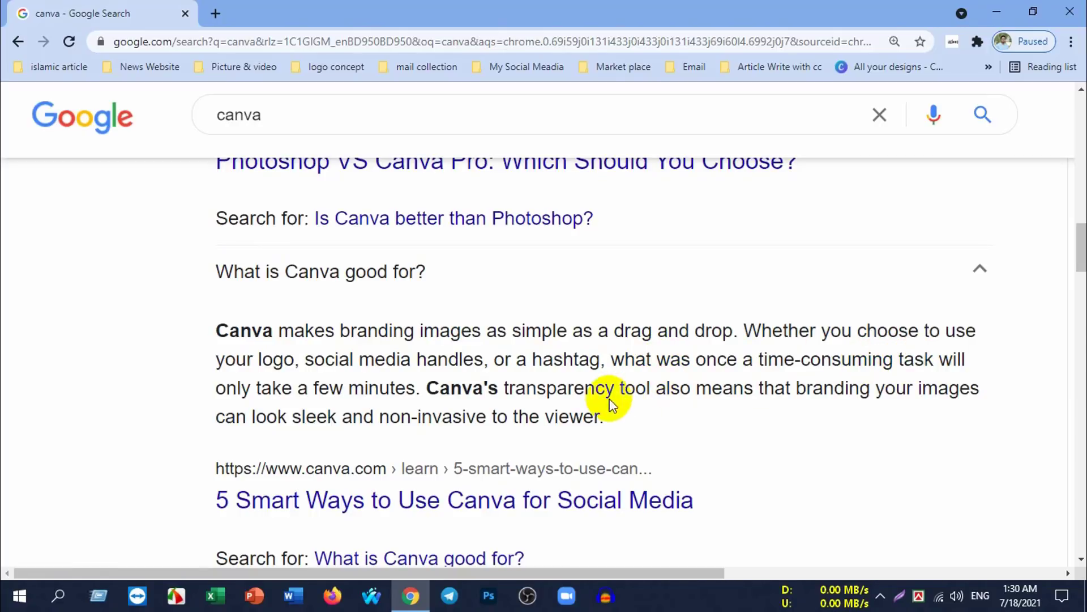
scroll(623, 396, down, 1)
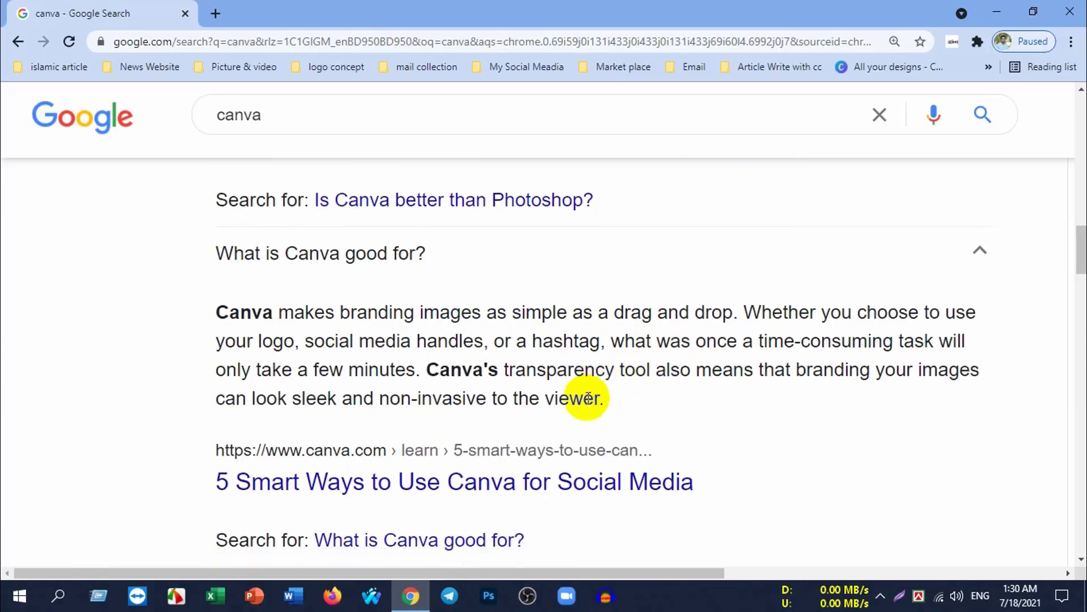
scroll(583, 389, down, 2)
scroll(596, 319, down, 2)
scroll(594, 319, down, 1)
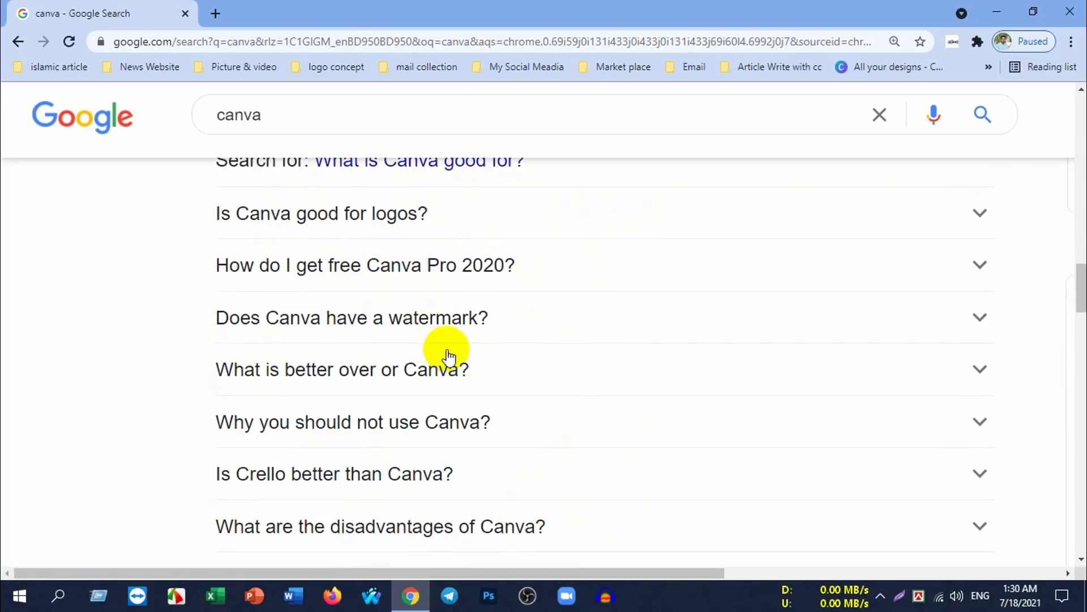
scroll(396, 348, up, 1)
scroll(401, 352, down, 1)
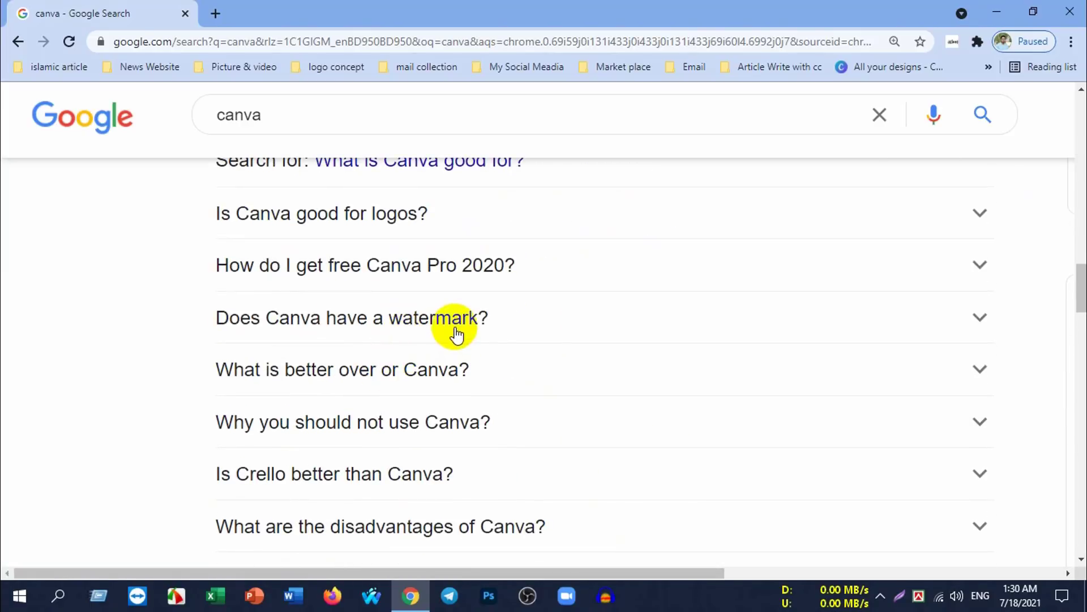
click(498, 327)
scroll(338, 307, down, 1)
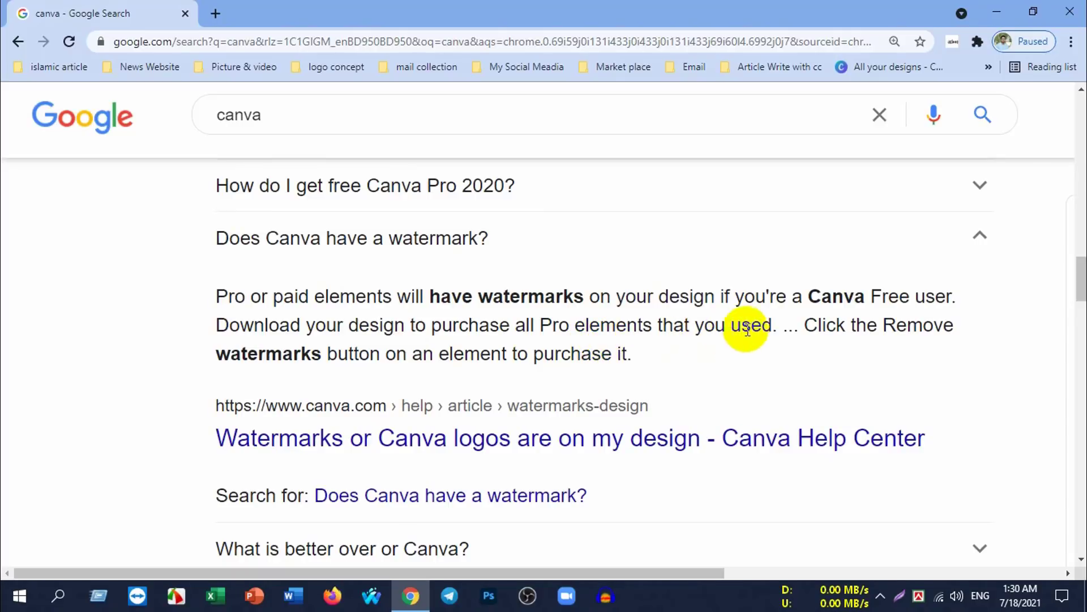
Step: Scroll back up to the top of the canva search results
scroll(567, 368, up, 5)
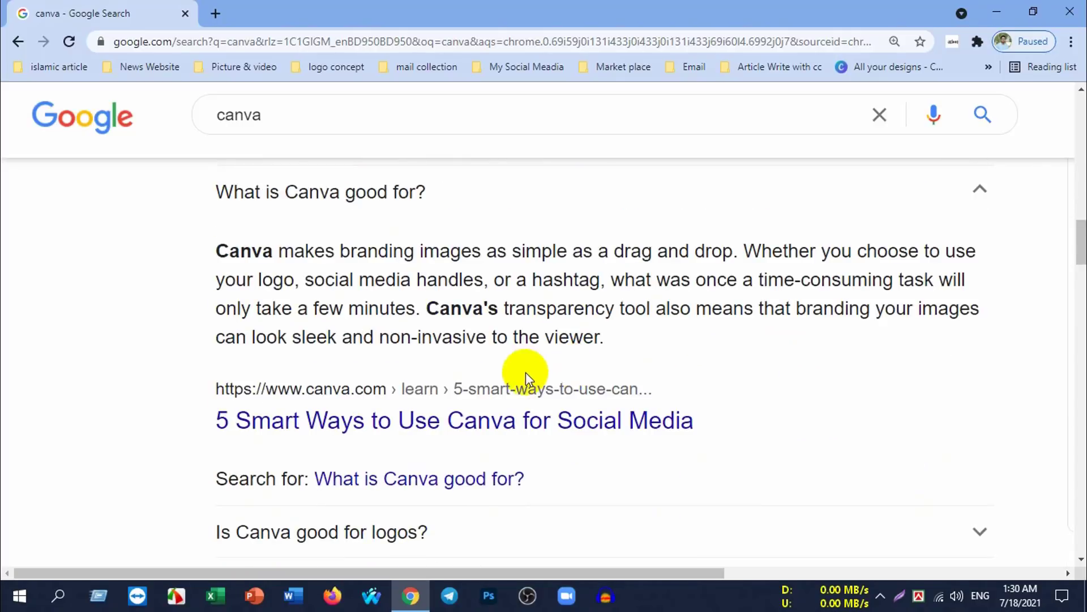
scroll(525, 372, up, 5)
scroll(485, 369, up, 5)
scroll(456, 364, up, 4)
scroll(456, 351, up, 1)
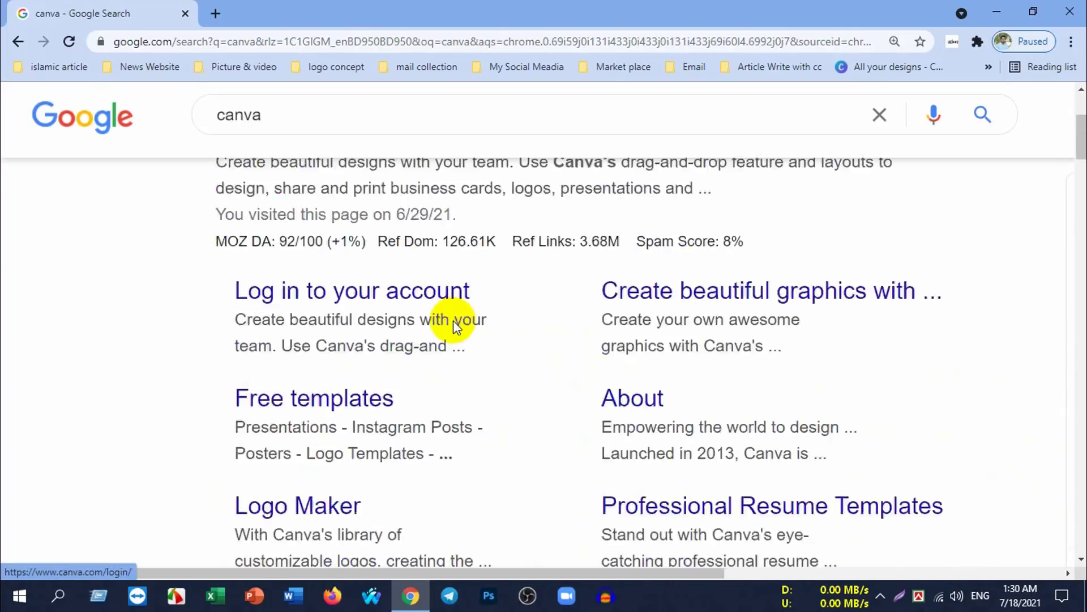
scroll(452, 324, down, 5)
scroll(450, 328, down, 2)
scroll(510, 393, up, 4)
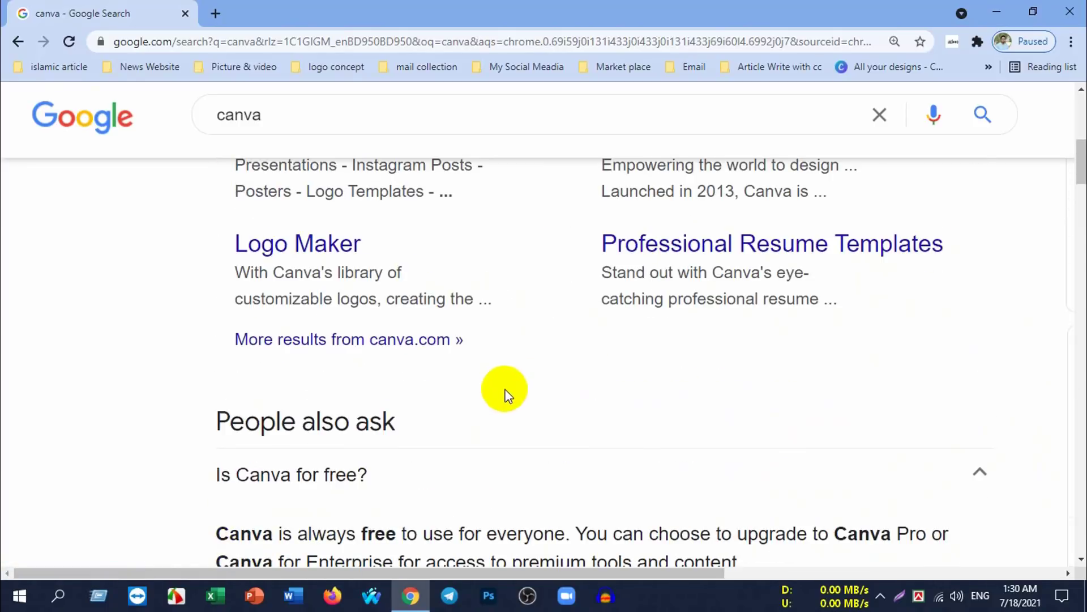
scroll(503, 392, up, 5)
scroll(501, 396, up, 3)
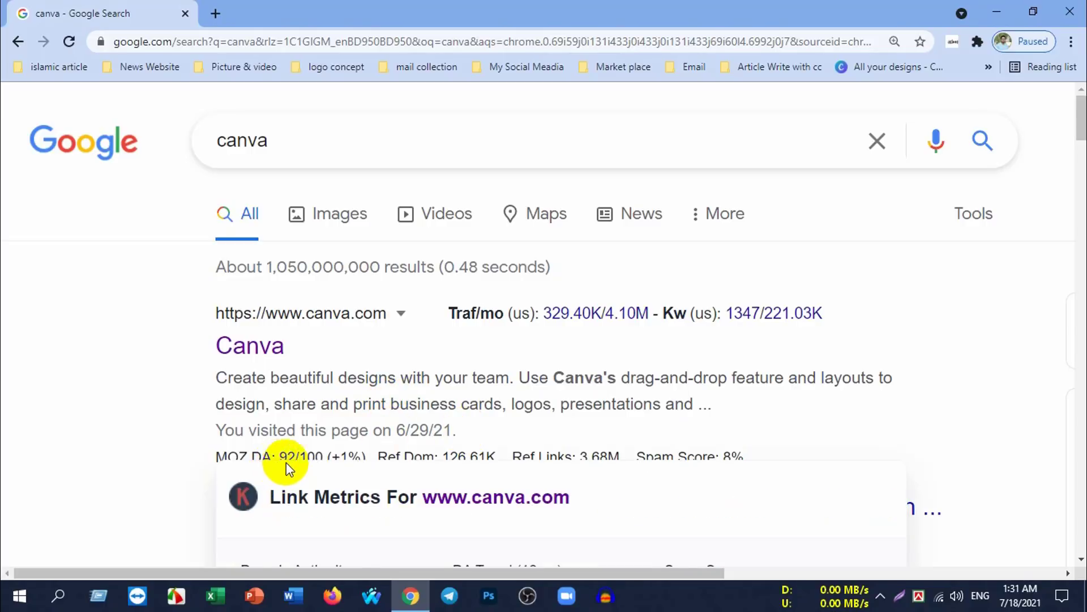
scroll(723, 383, down, 2)
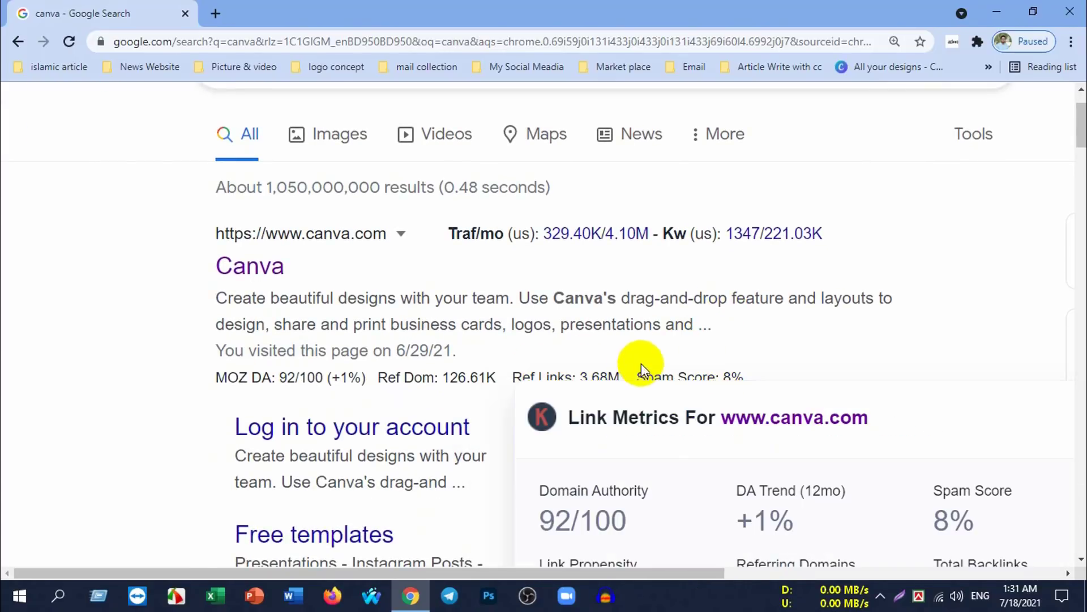
scroll(453, 379, up, 2)
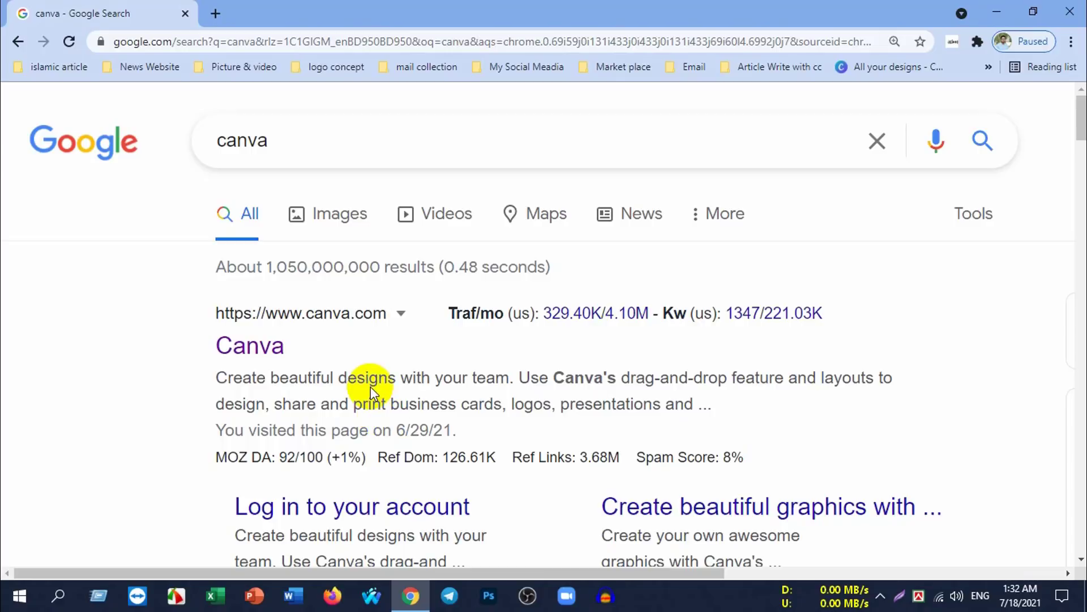
scroll(543, 388, down, 3)
scroll(542, 386, up, 3)
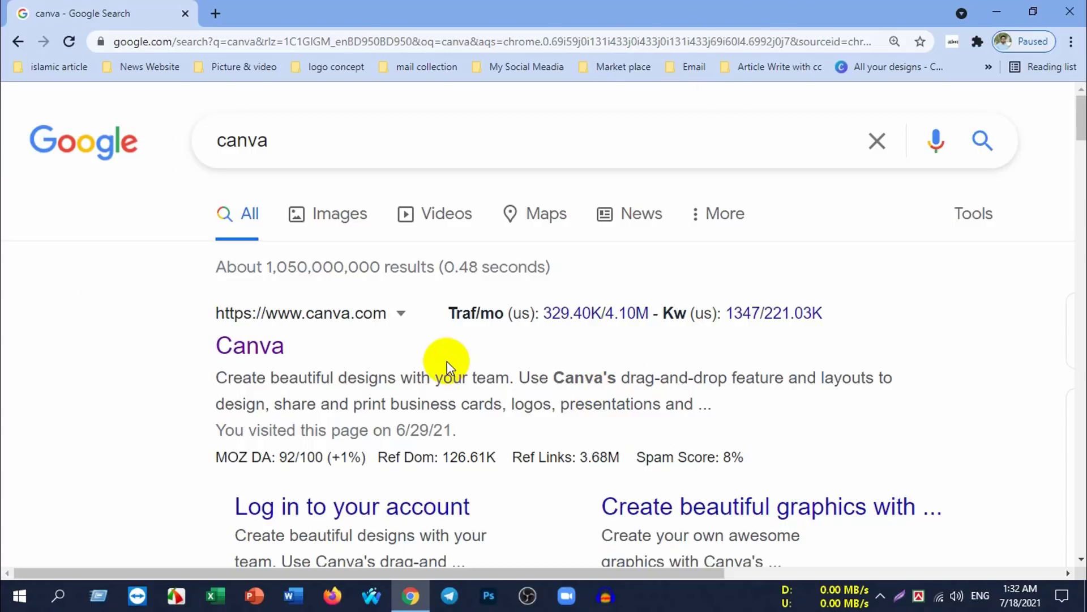
Step: Open Canva's home page from the result, check the account menu, then minimize Chrome
click(269, 357)
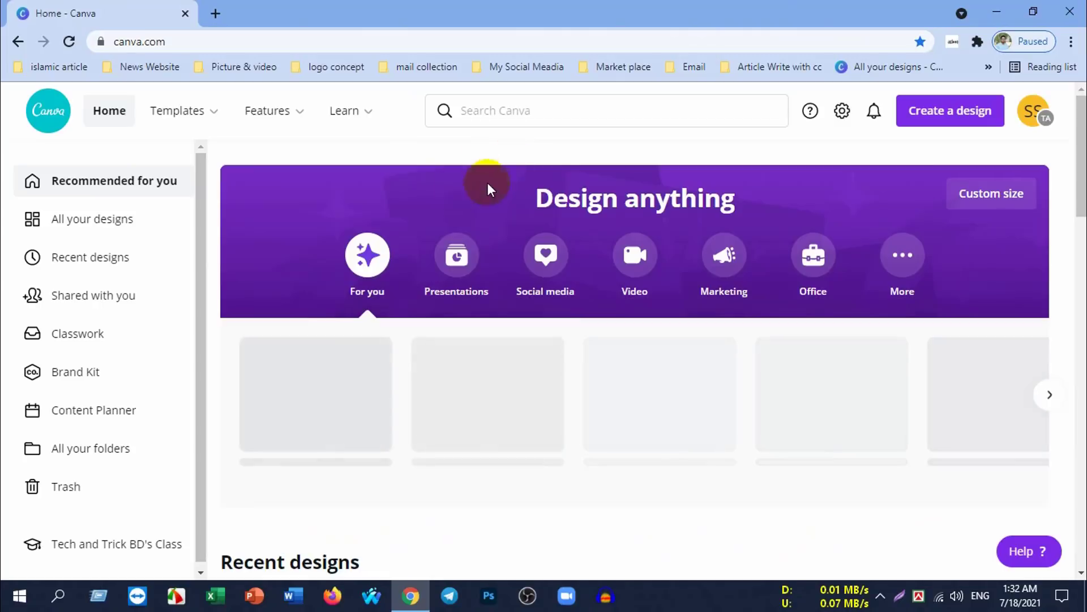
click(1033, 112)
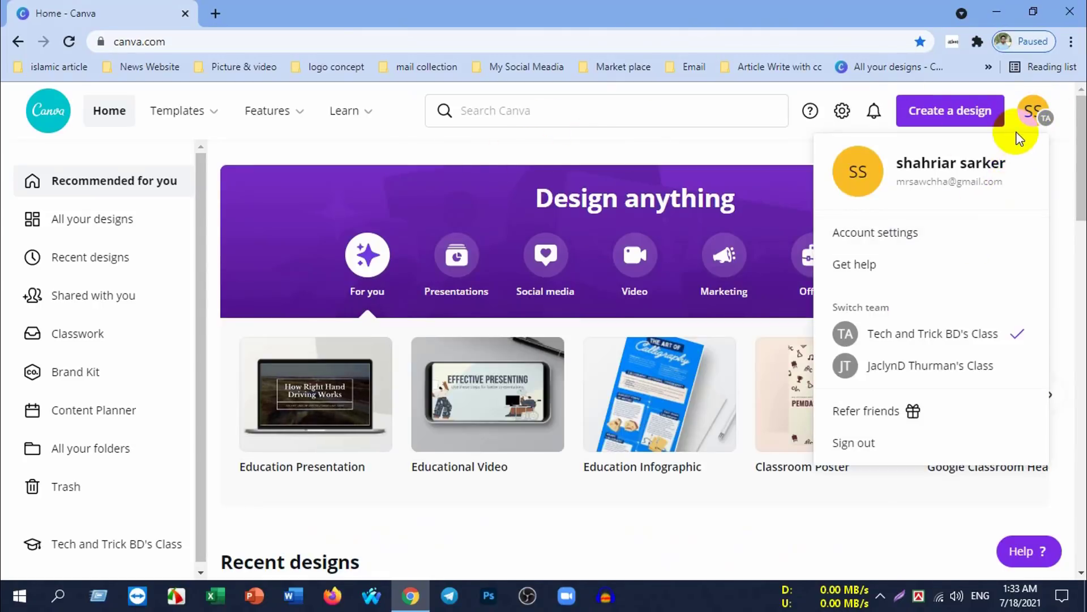
click(1036, 111)
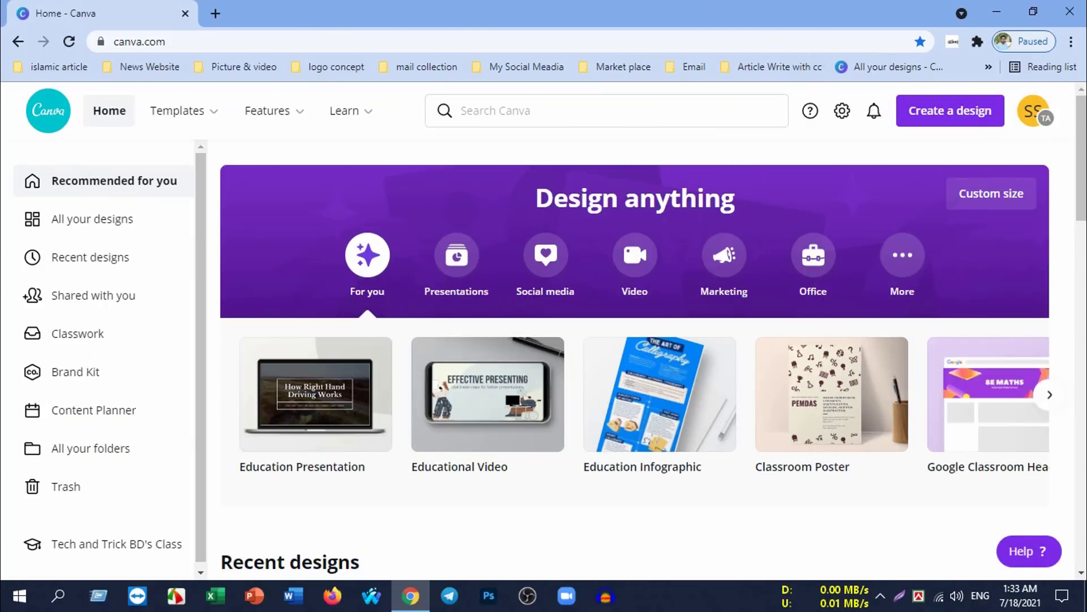
click(989, 8)
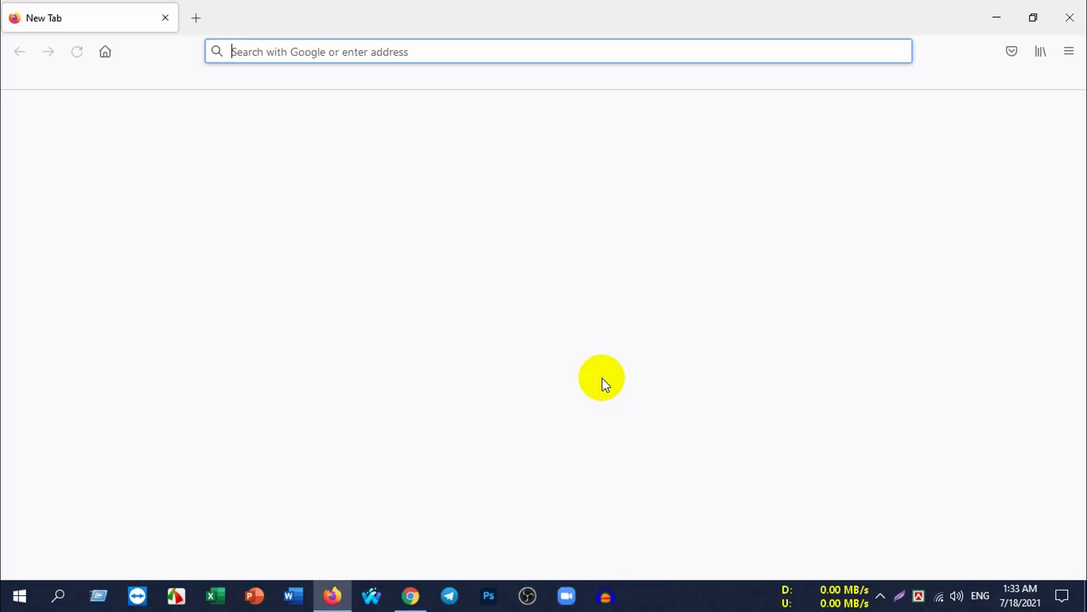
Step: Go to canva.com in Firefox's address bar
click(384, 52)
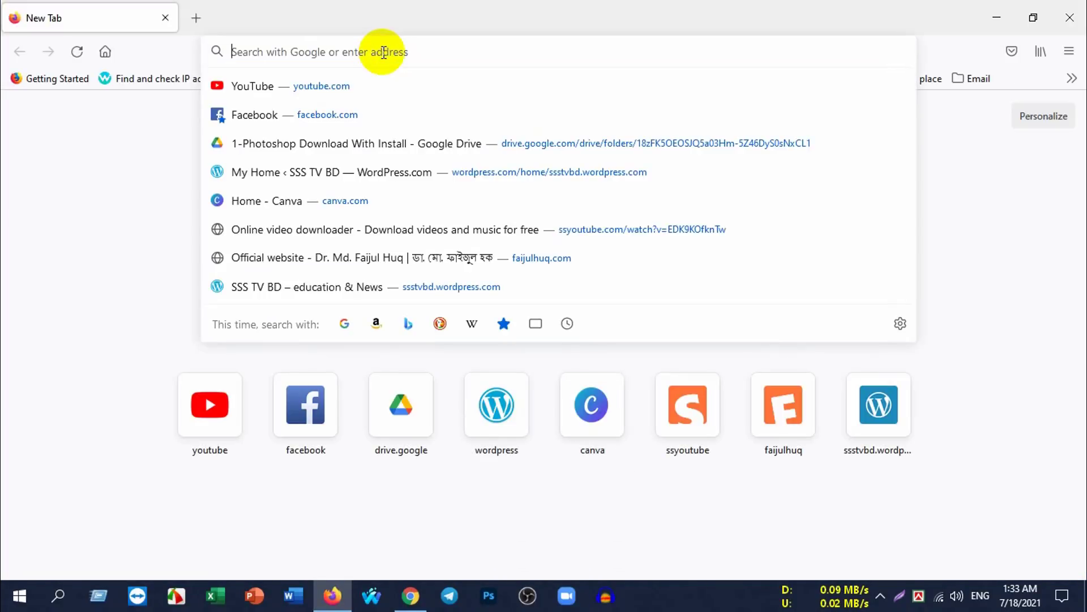
text(canva.com/)
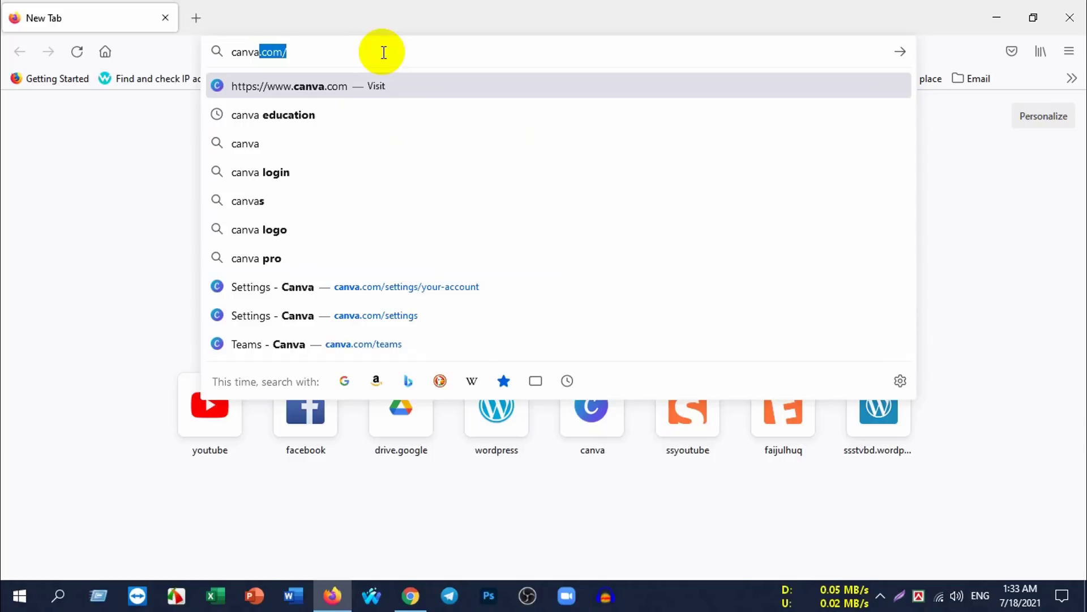
key(Return)
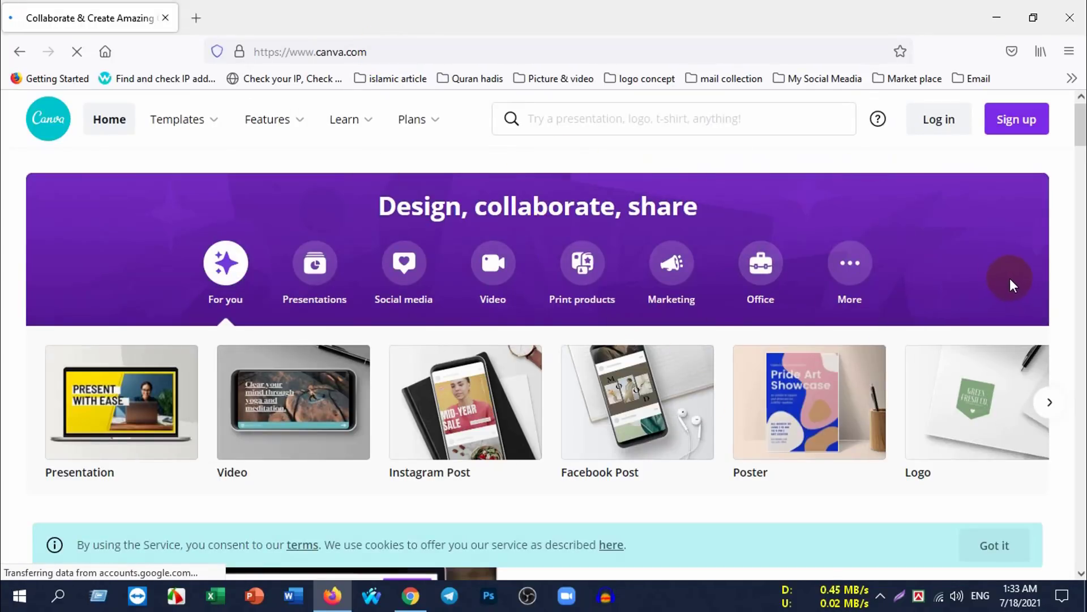
Step: Dismiss the cookie notice and scroll the signed-out Canva home page
click(988, 542)
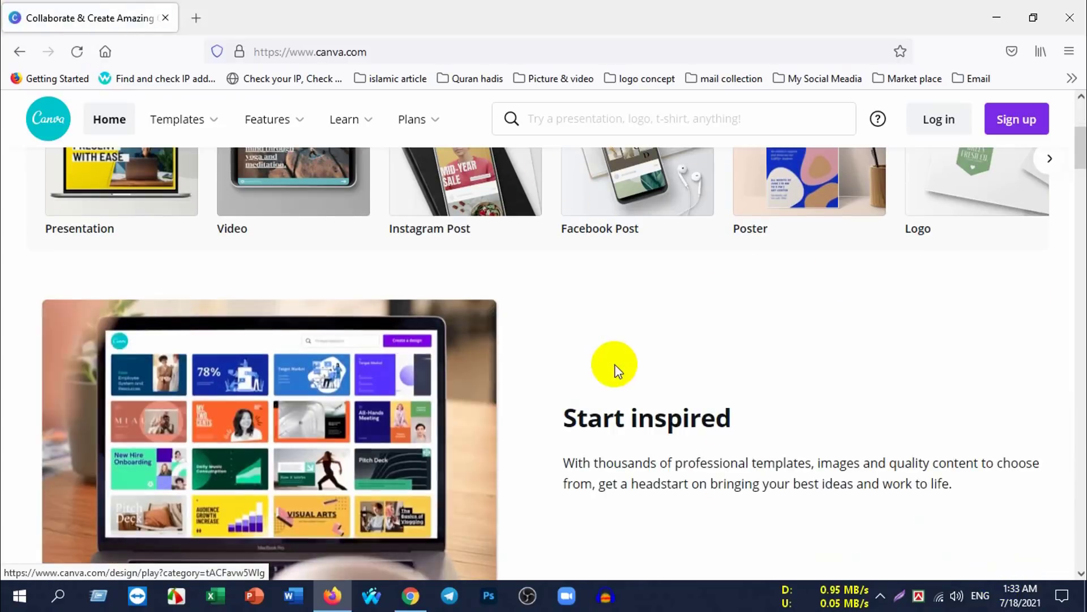
scroll(614, 367, down, 4)
scroll(630, 352, down, 5)
scroll(638, 331, up, 7)
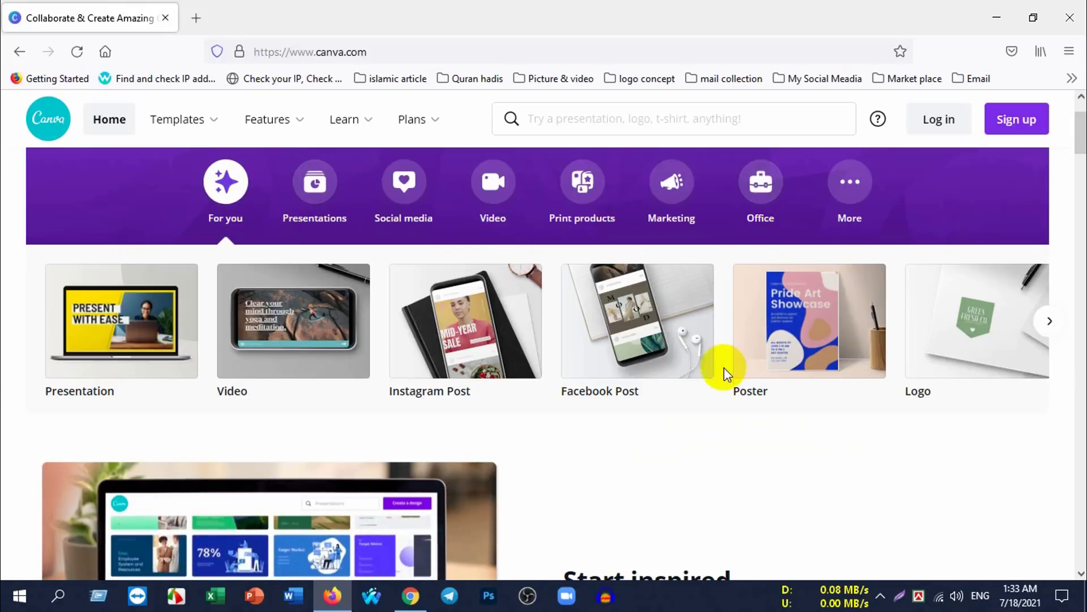
Step: Show the More design ideas, such as Infographic, Photo Collage and Mind Map
click(863, 189)
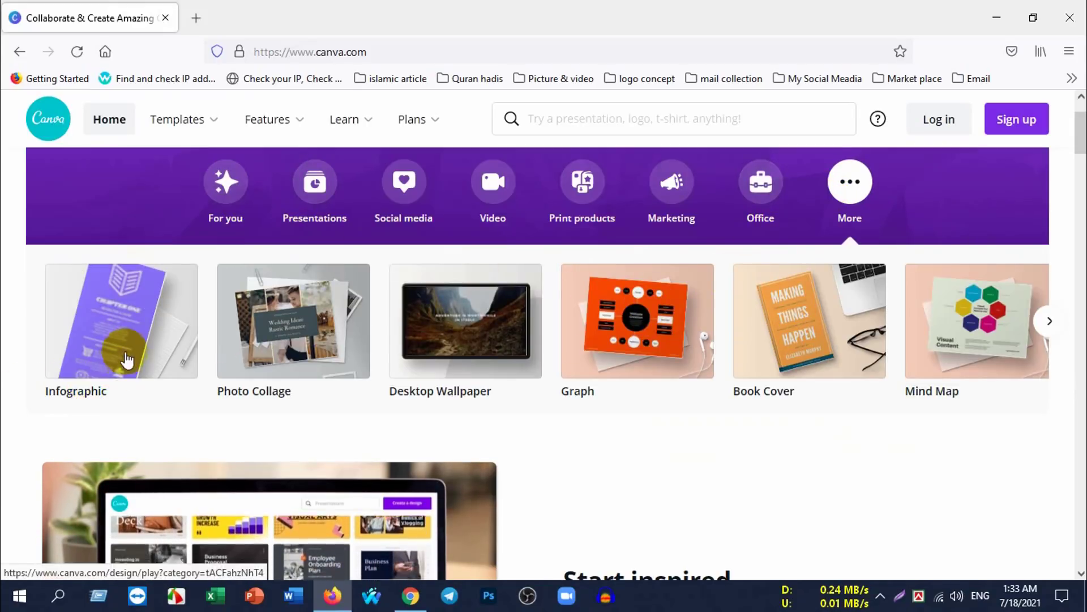
scroll(718, 315, down, 5)
scroll(673, 311, down, 5)
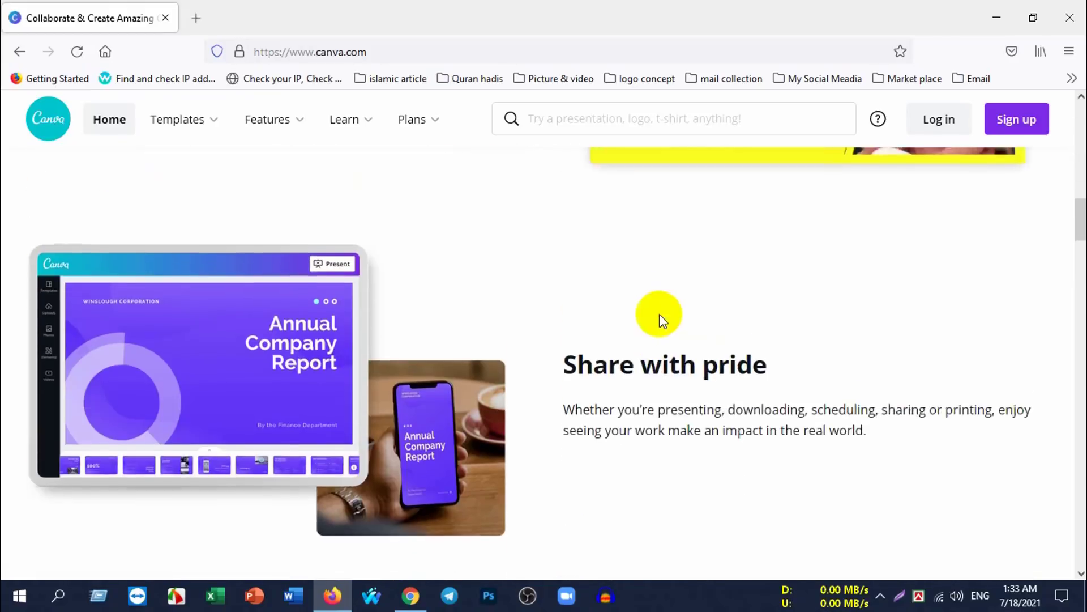
scroll(657, 315, down, 5)
scroll(517, 359, down, 5)
scroll(517, 362, down, 3)
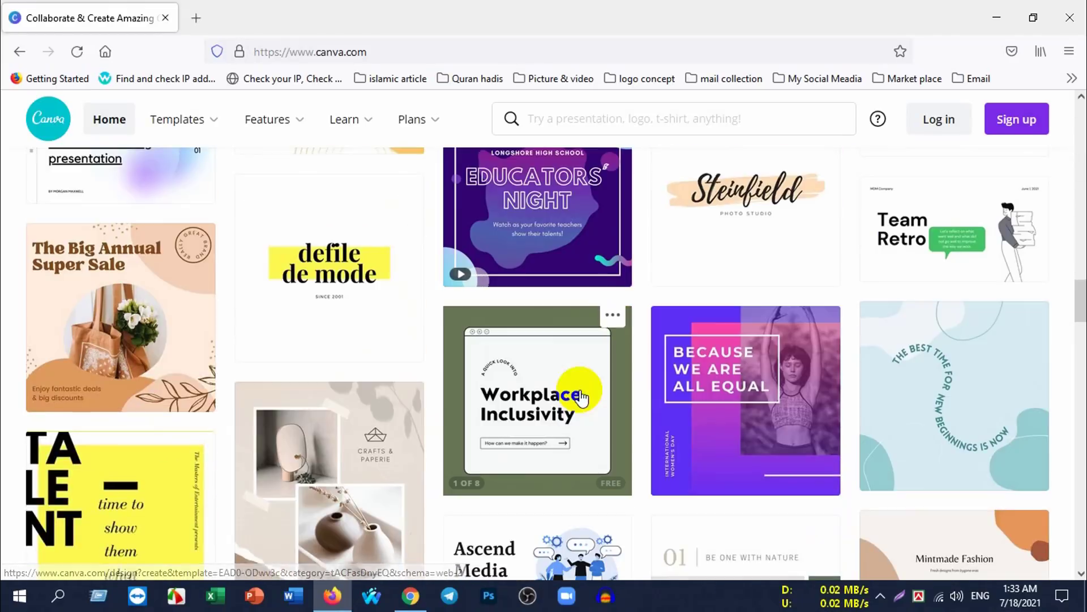
scroll(510, 384, up, 5)
scroll(509, 374, up, 5)
scroll(482, 377, up, 5)
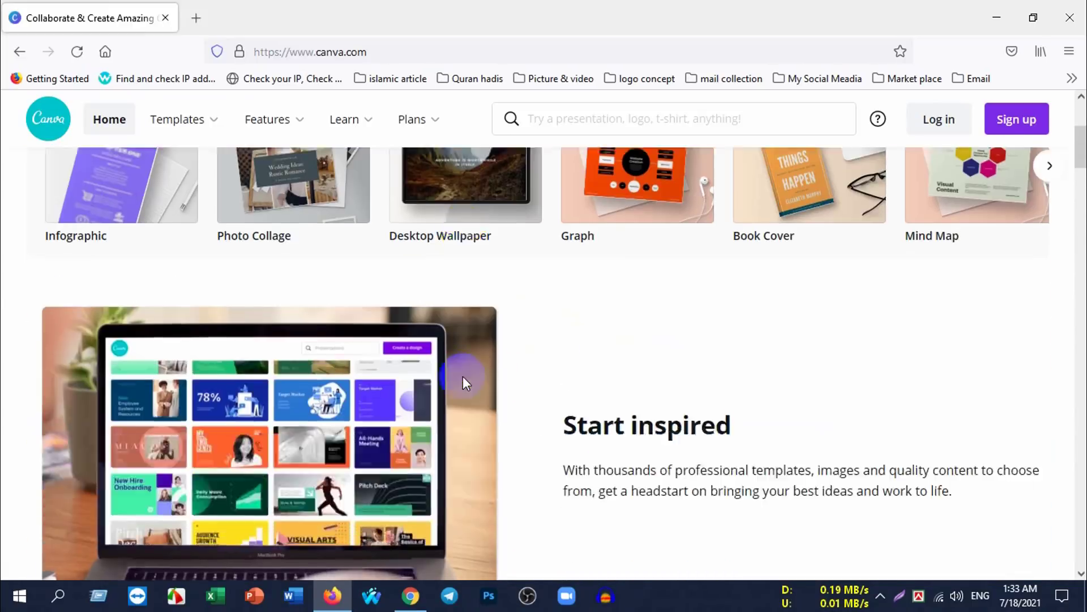
scroll(463, 383, up, 5)
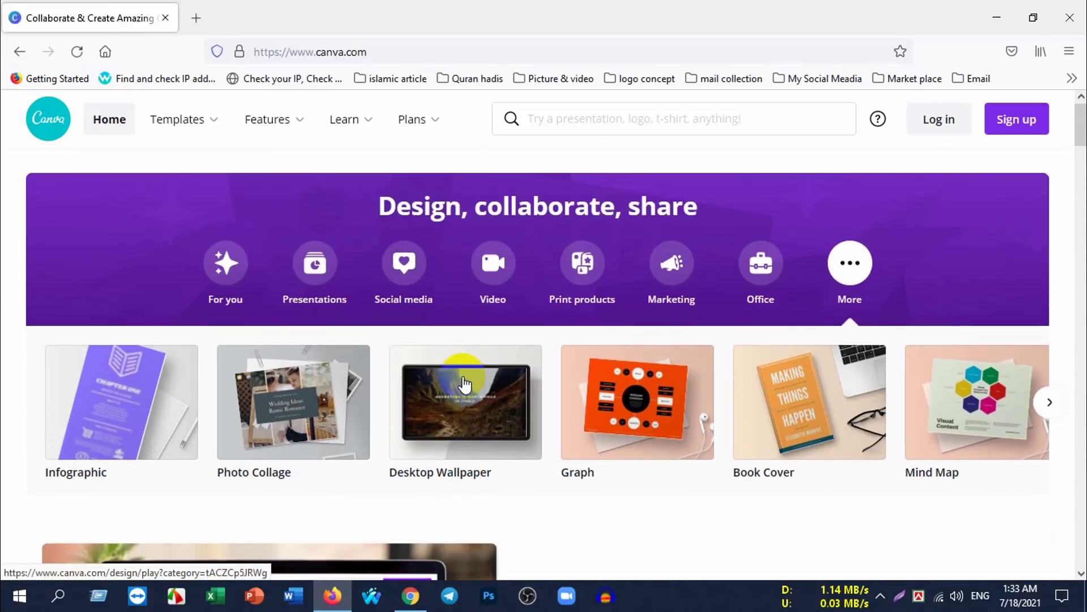
click(1015, 120)
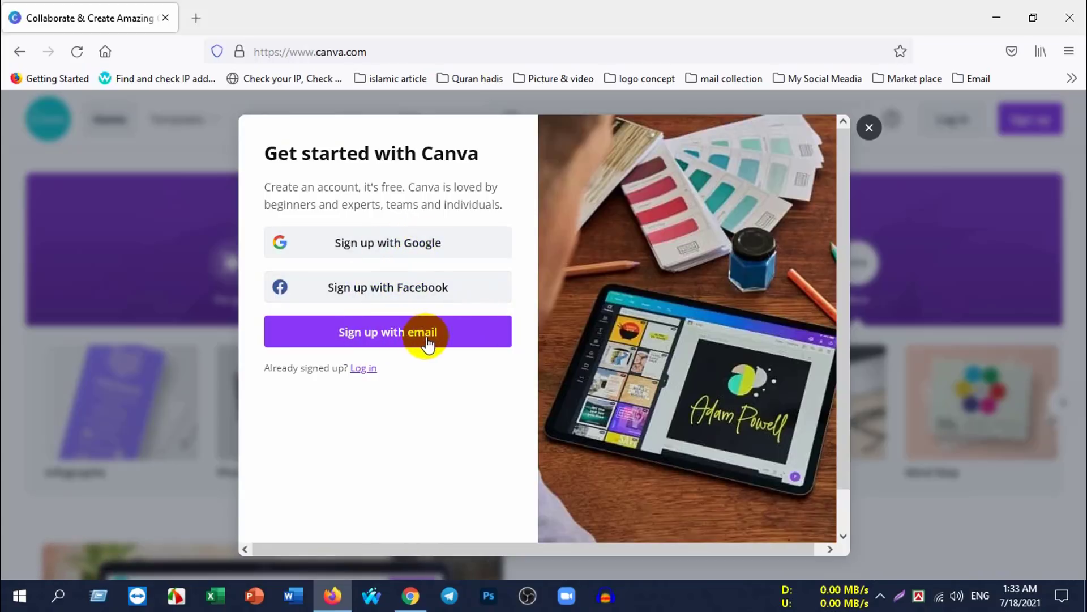
click(403, 332)
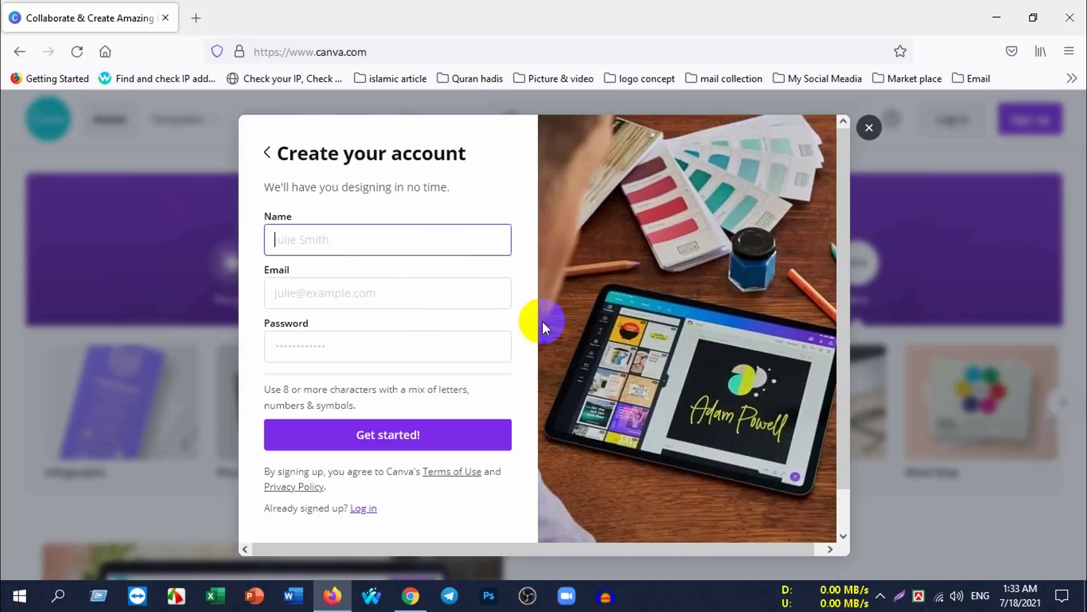
click(339, 291)
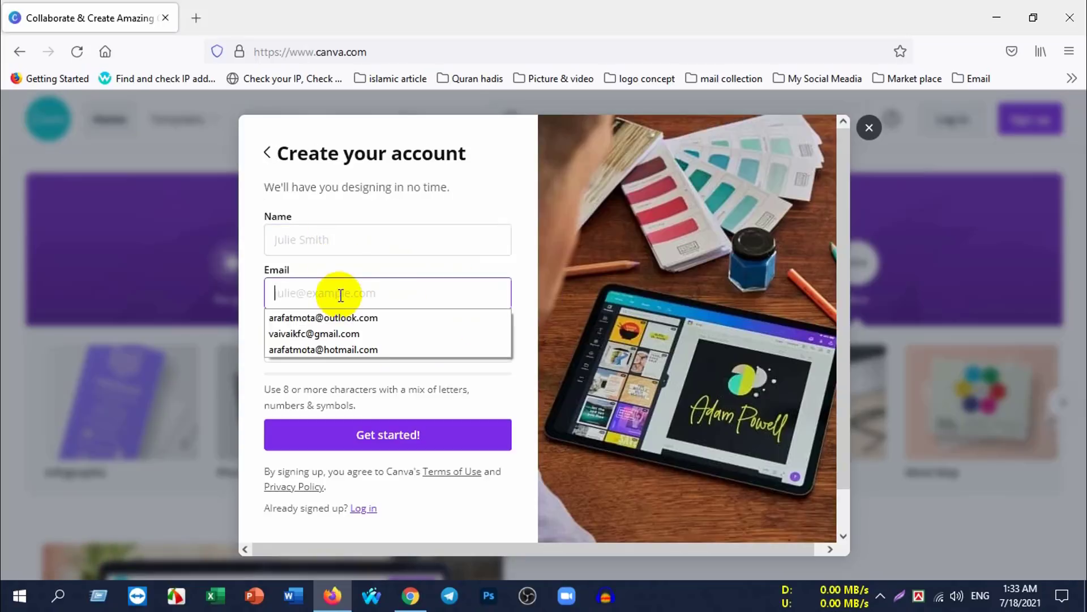
click(249, 246)
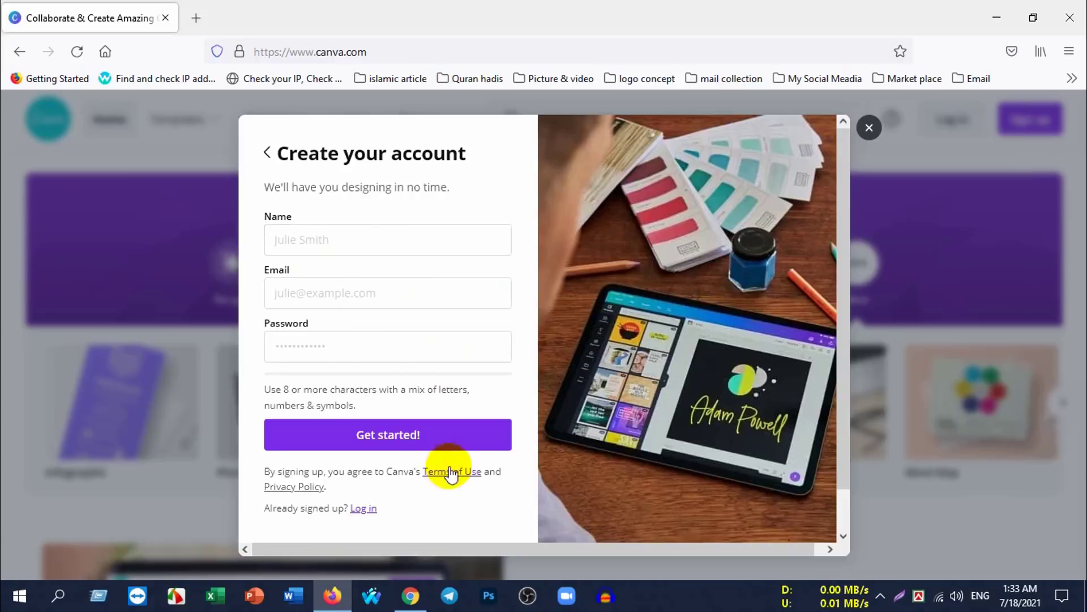
scroll(456, 413, down, 1)
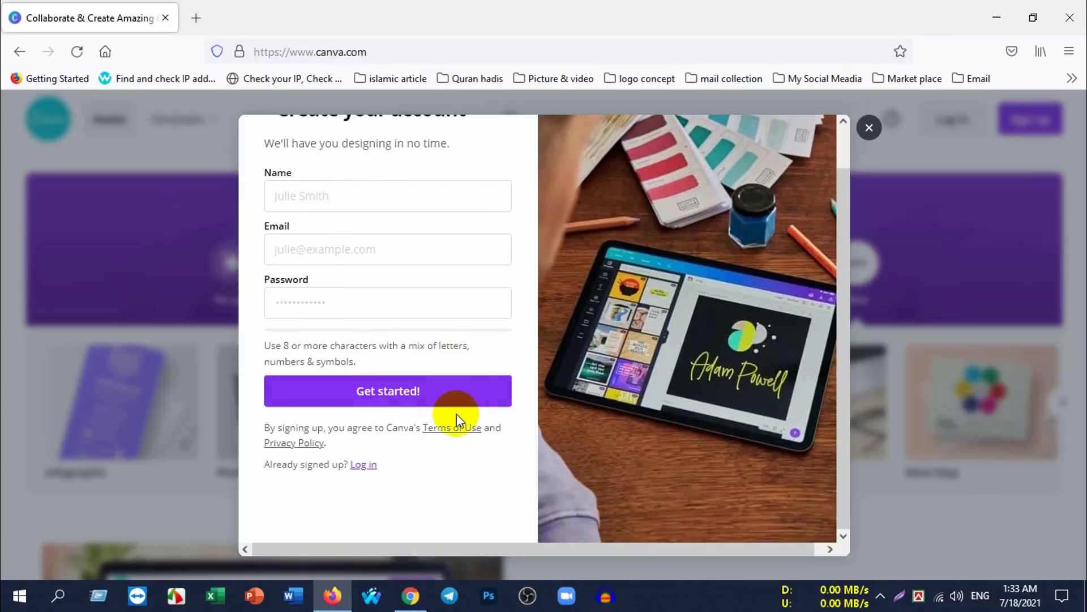
scroll(449, 418, up, 1)
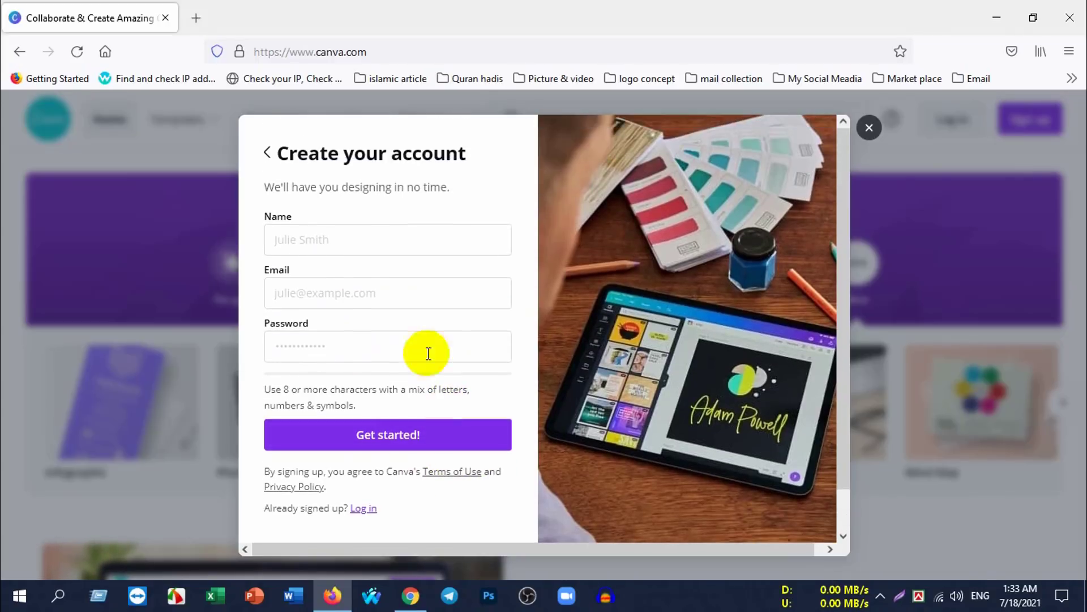
click(869, 128)
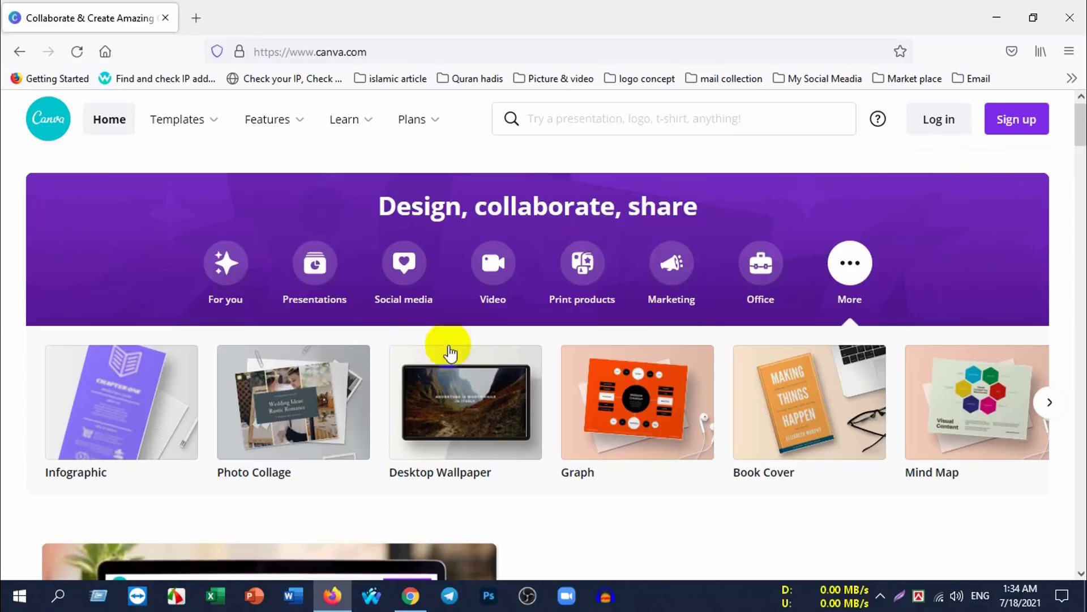
Step: Scroll the Canva home page down and back up
scroll(923, 373, down, 5)
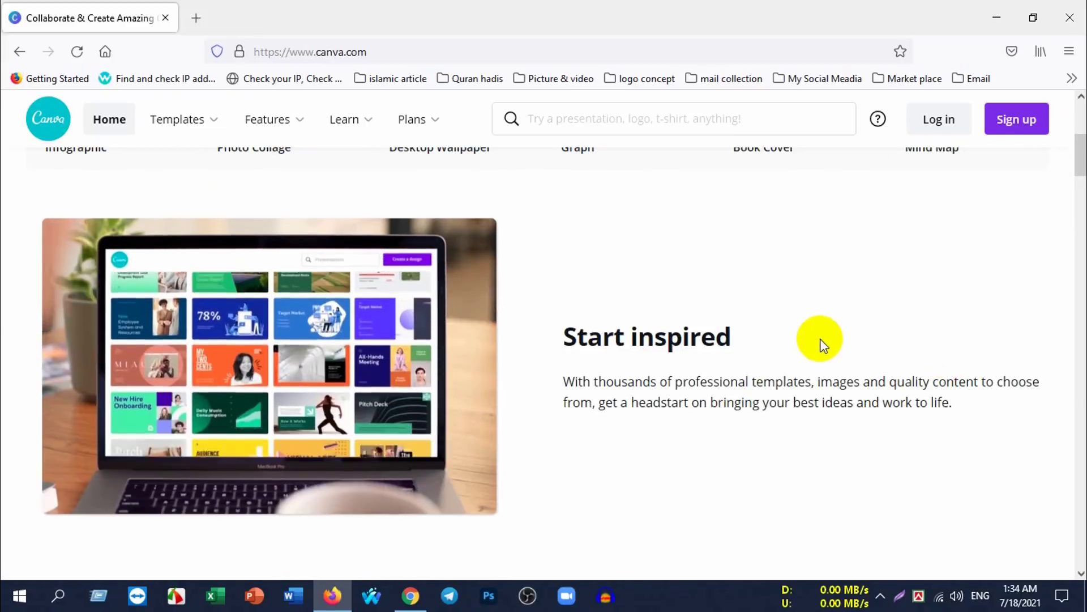
scroll(823, 345, up, 5)
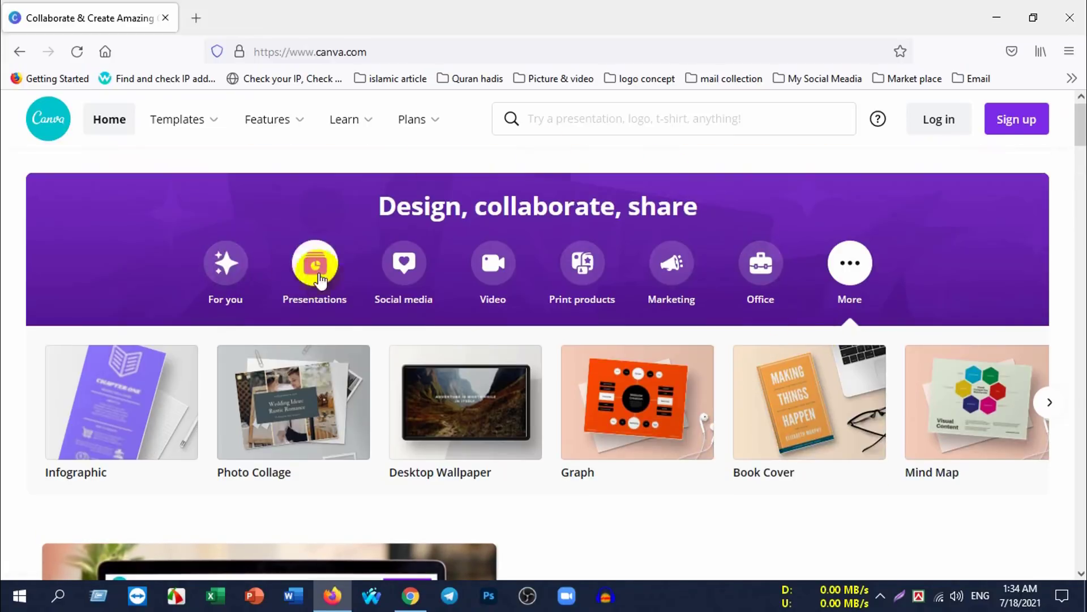
mouse_move(179, 119)
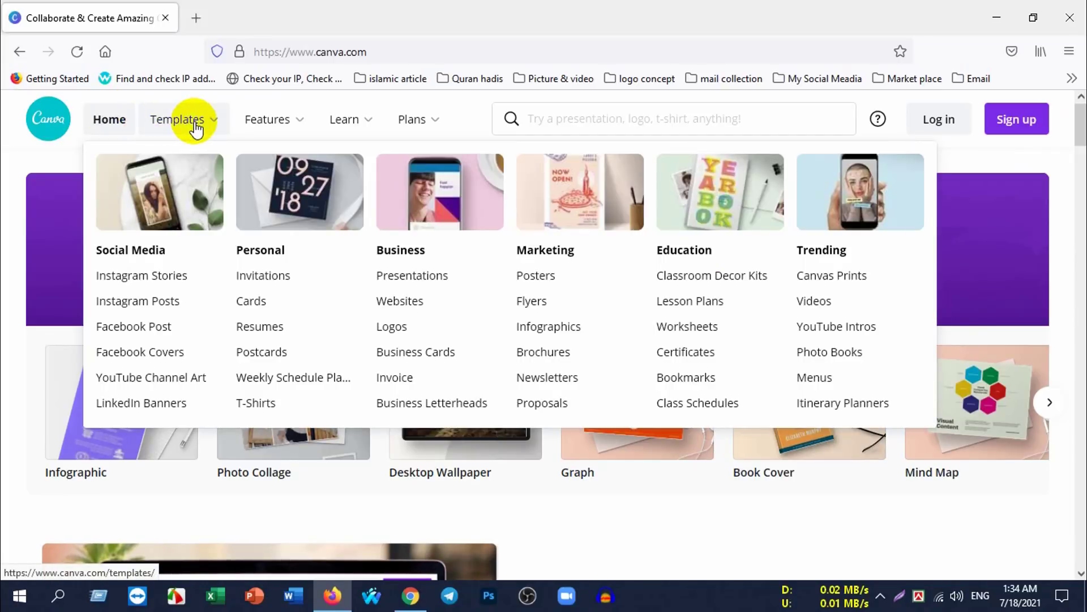
Step: Open Canva's free templates page and look over its categories
click(197, 130)
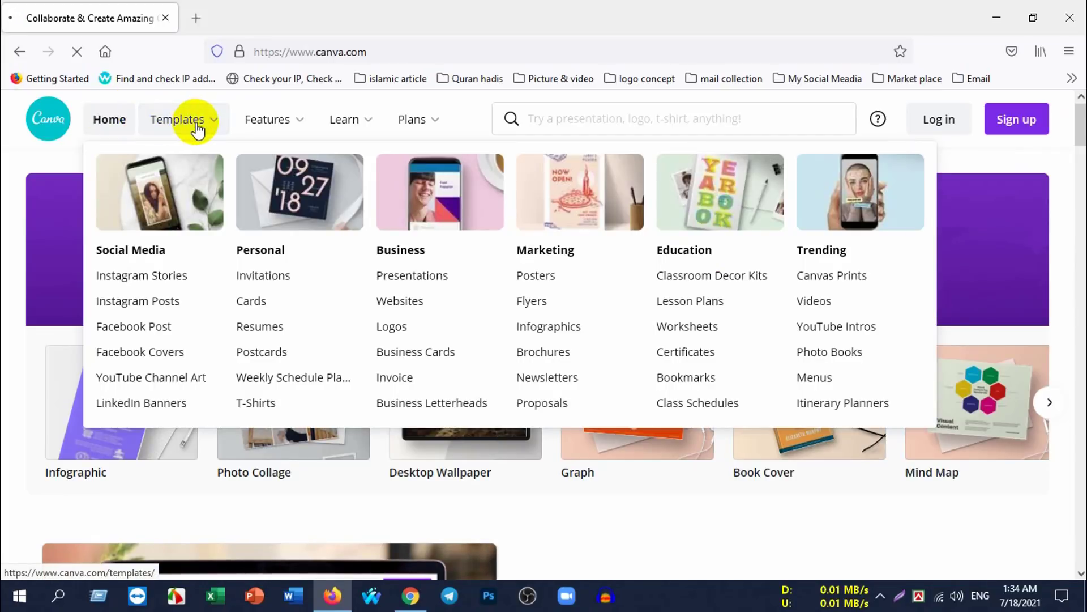
scroll(331, 308, down, 5)
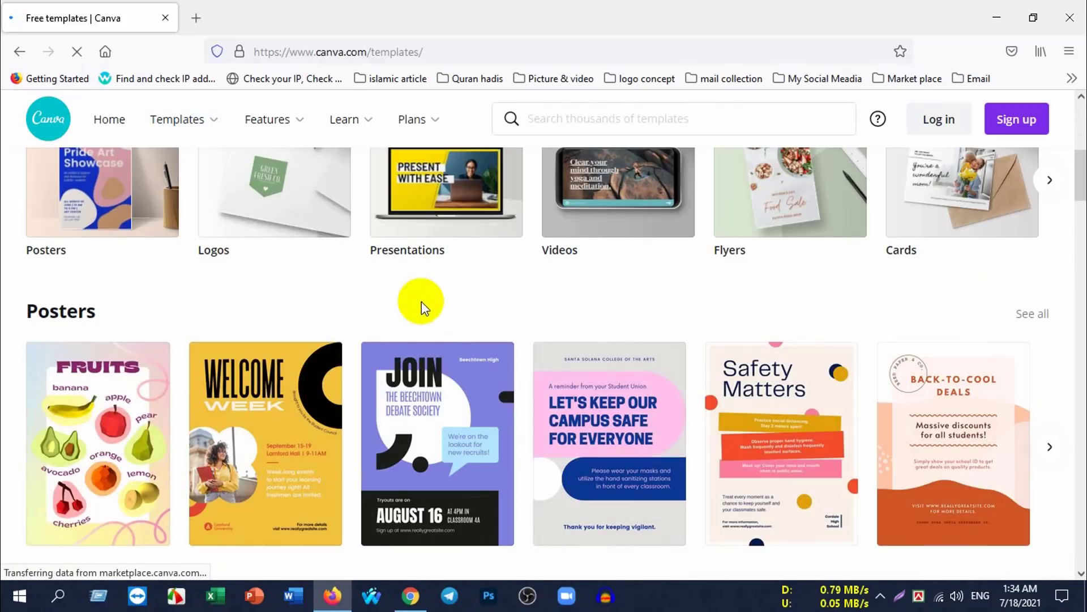
scroll(421, 309, up, 2)
scroll(446, 284, up, 2)
scroll(401, 308, down, 3)
scroll(400, 308, up, 4)
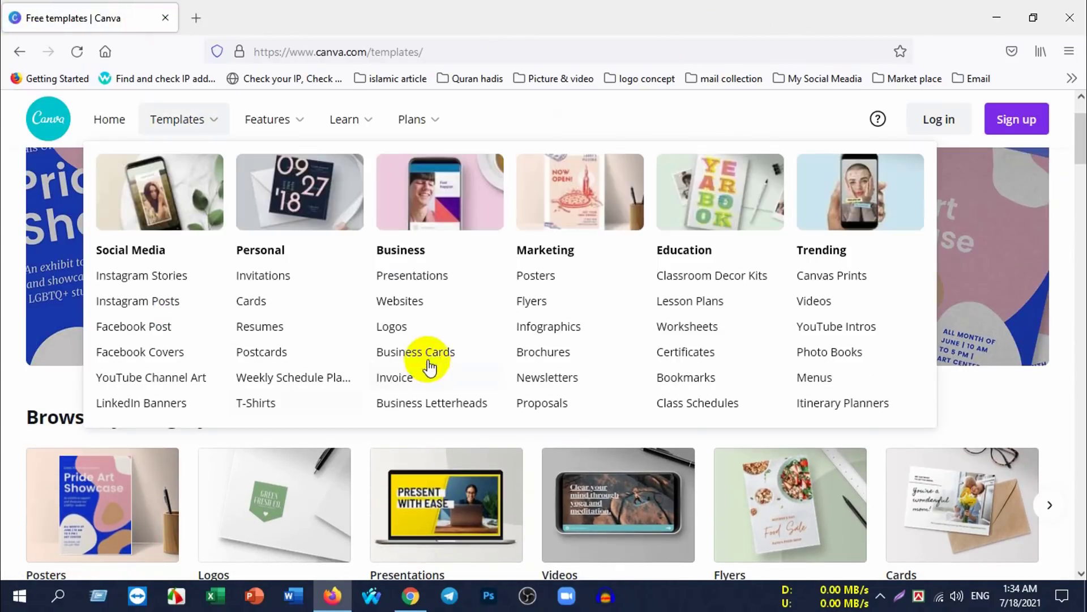
scroll(80, 475, down, 3)
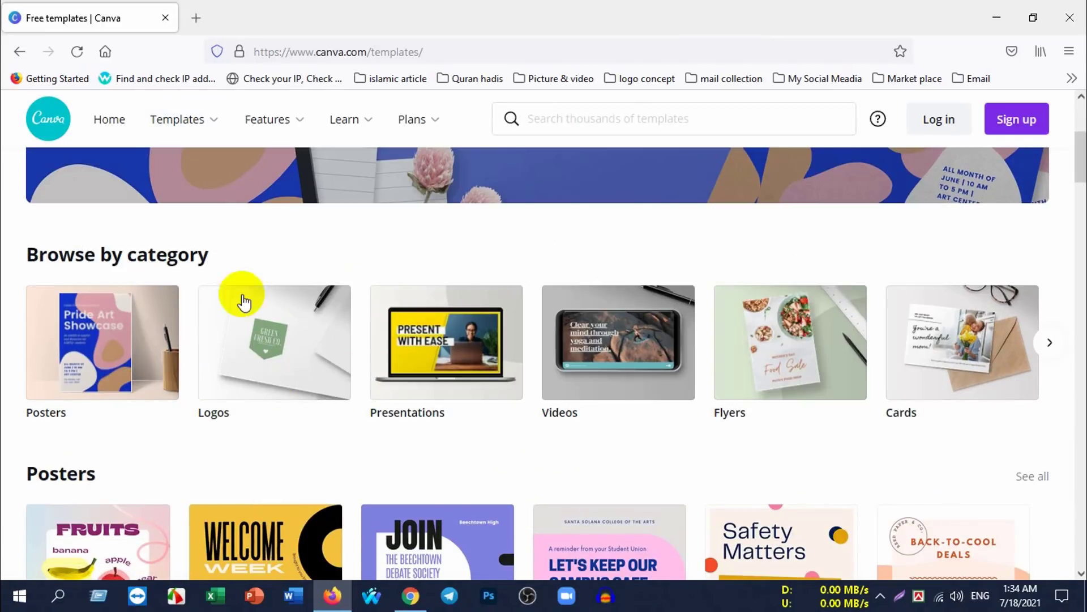
scroll(249, 324, up, 3)
Step: Browse the Posters row forward, then back to the Fruits poster
scroll(310, 324, down, 2)
scroll(226, 316, down, 4)
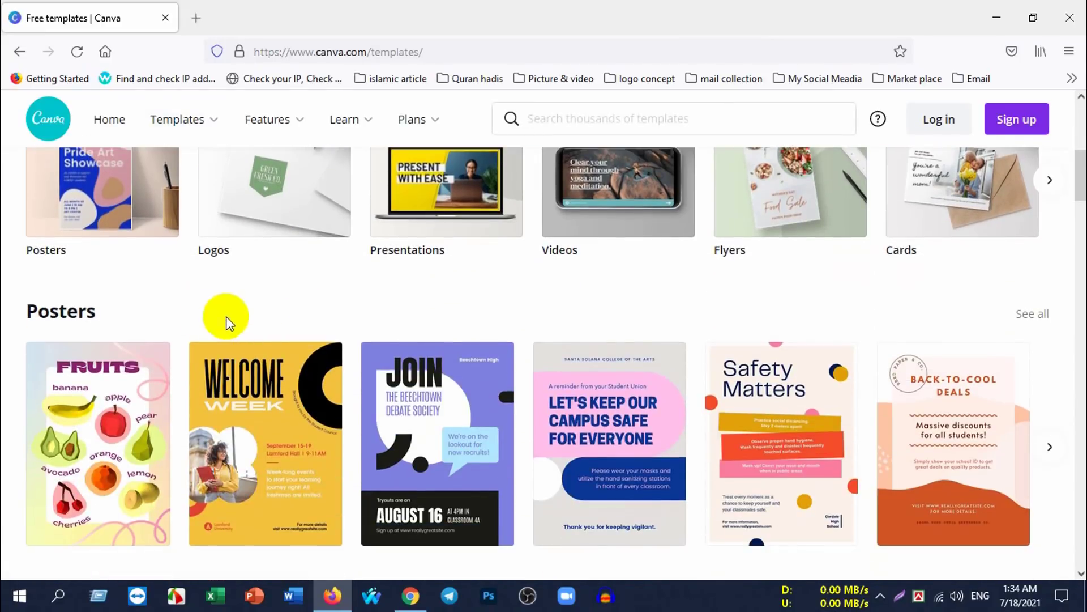
scroll(227, 318, down, 4)
scroll(241, 352, up, 5)
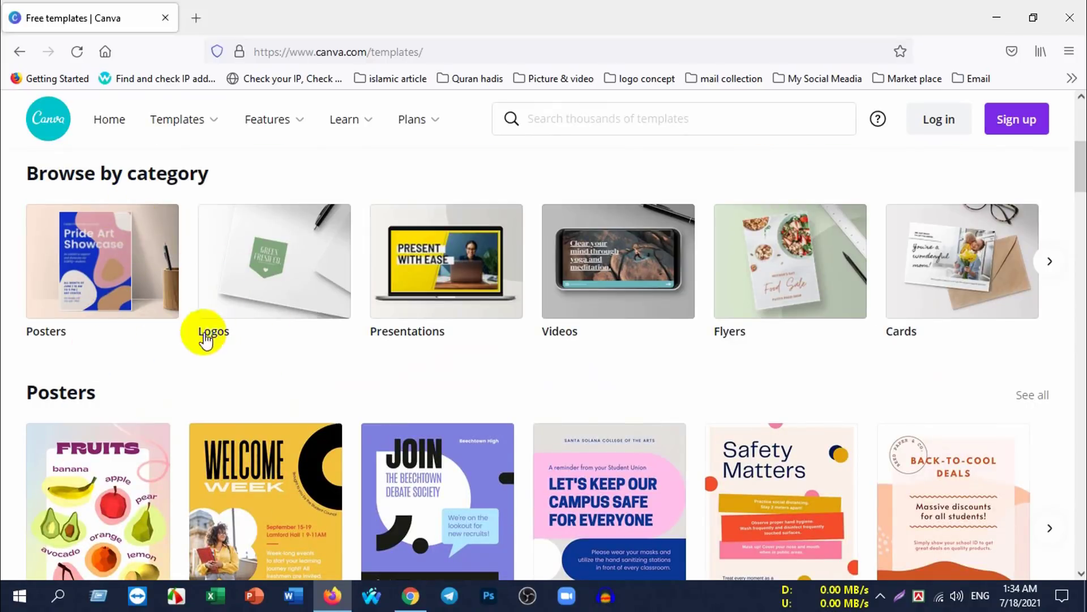
scroll(396, 317, down, 4)
scroll(340, 325, up, 4)
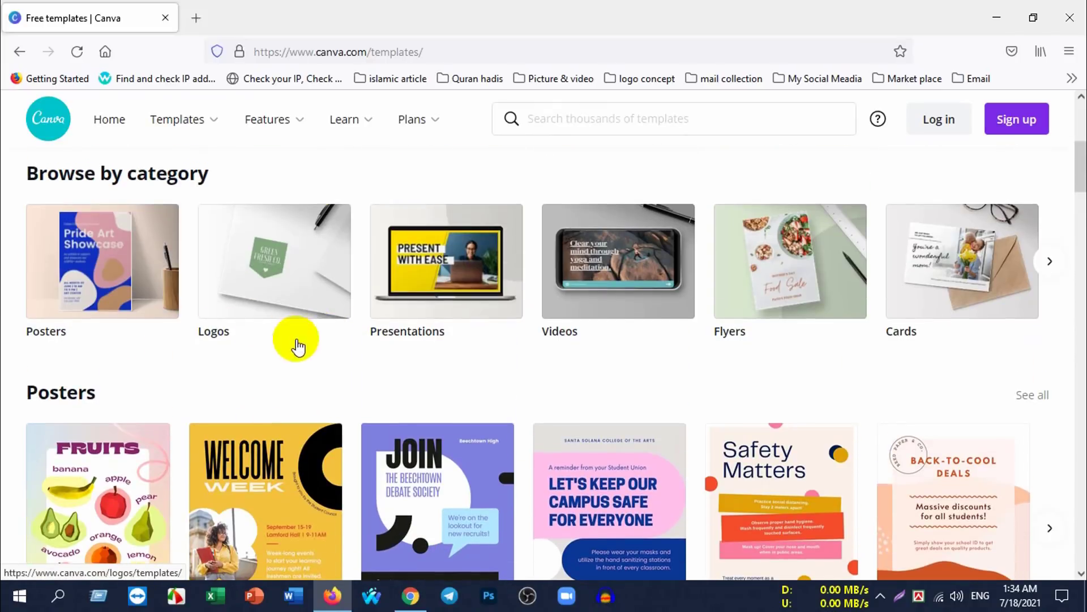
scroll(227, 329, down, 4)
scroll(102, 318, up, 1)
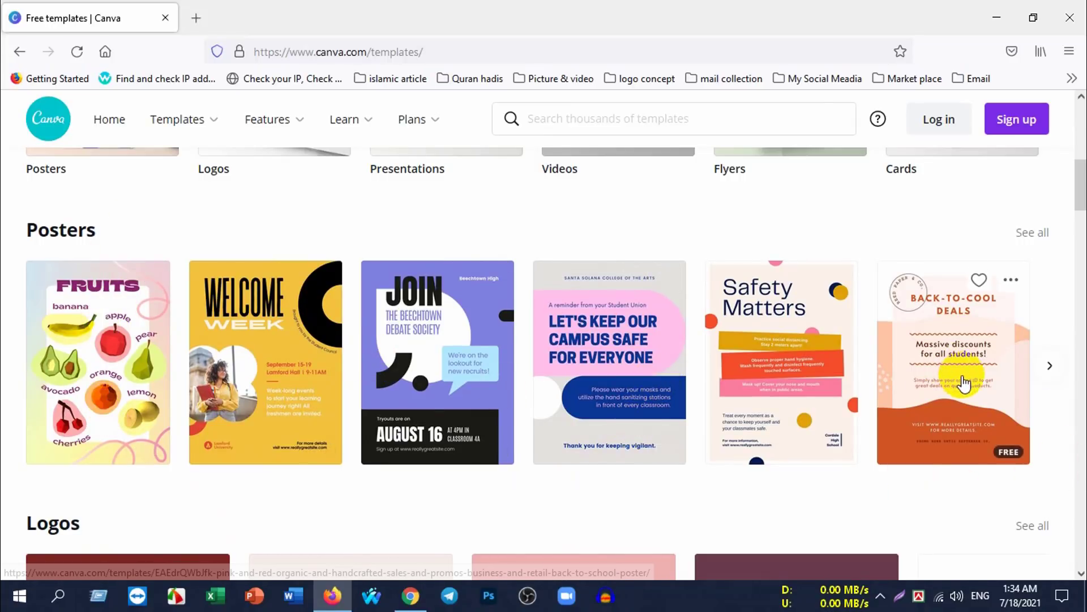
click(1050, 364)
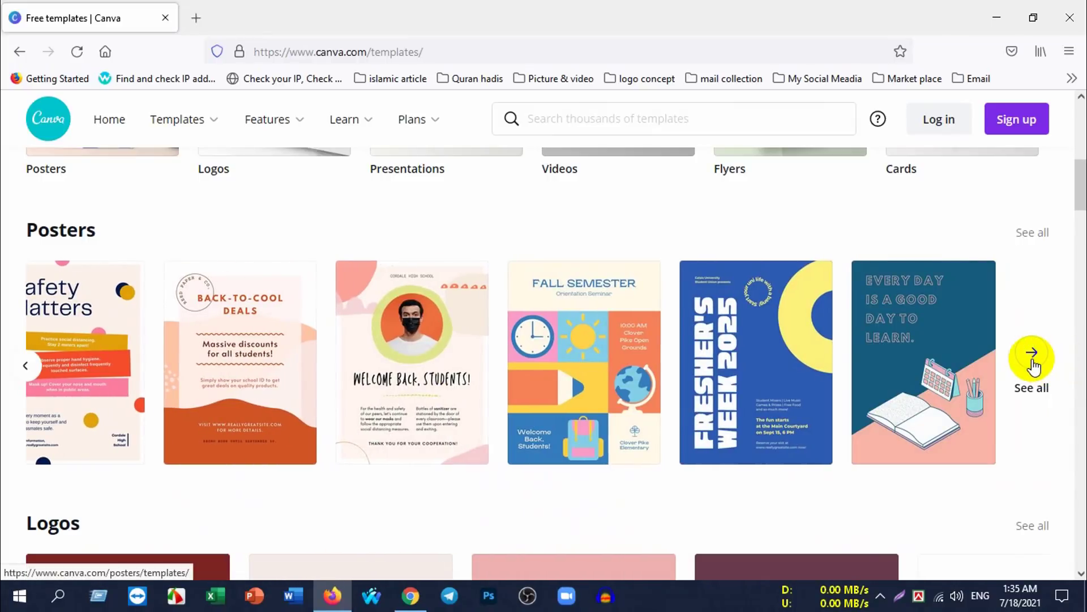
click(25, 365)
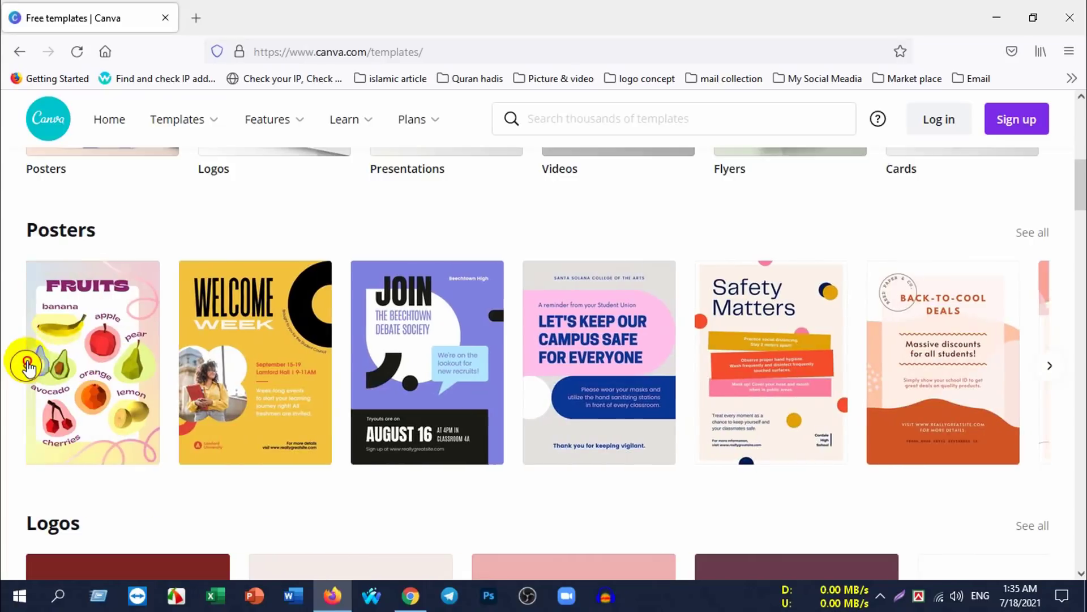
click(27, 362)
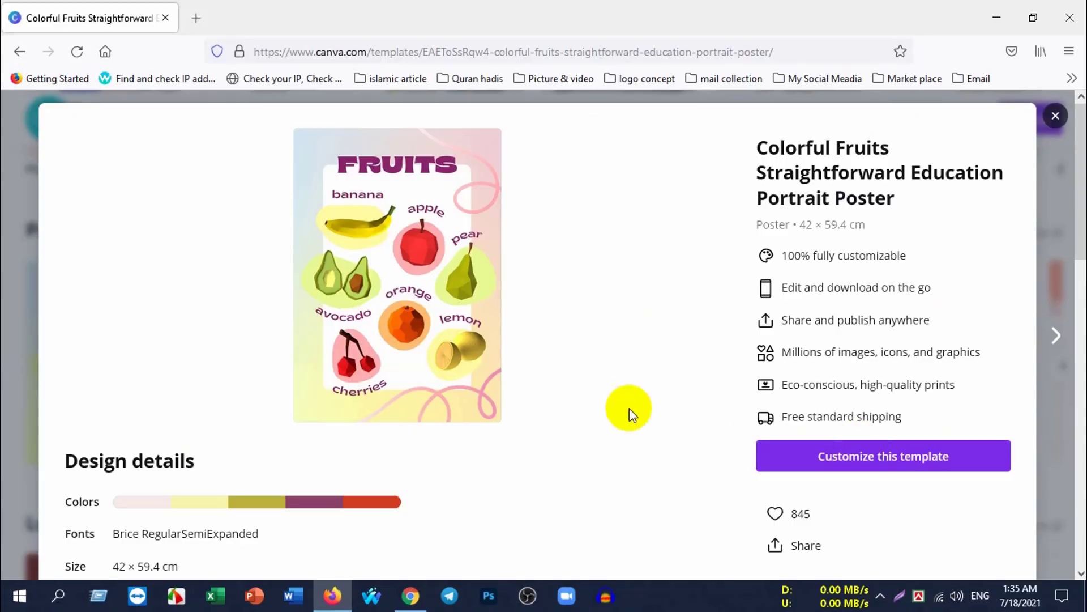
click(1057, 117)
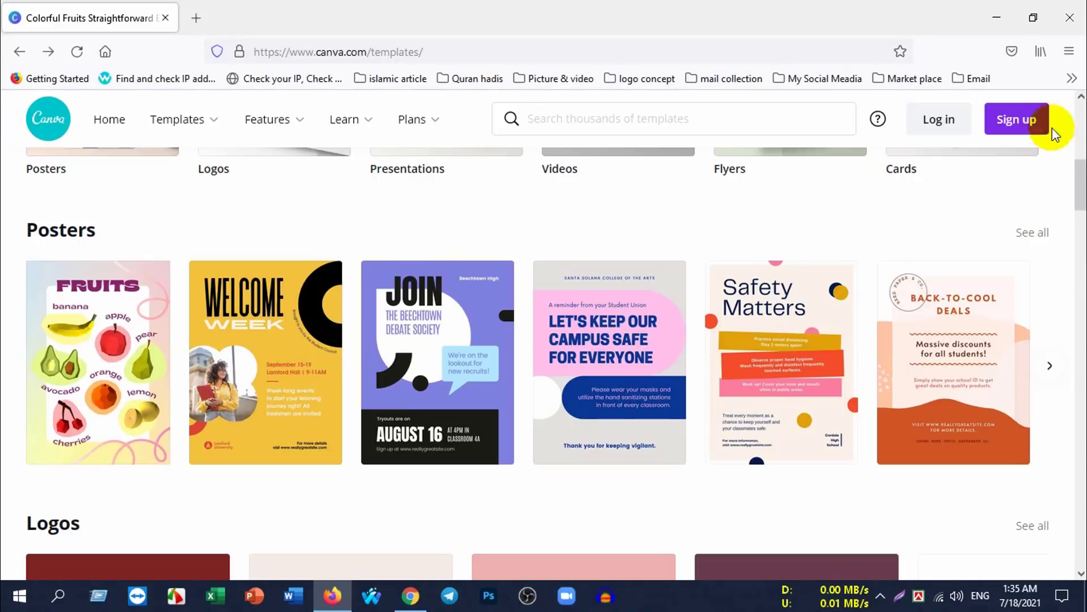
Step: Scroll to the Logos row and page through more logo templates
scroll(437, 359, up, 3)
scroll(382, 351, down, 1)
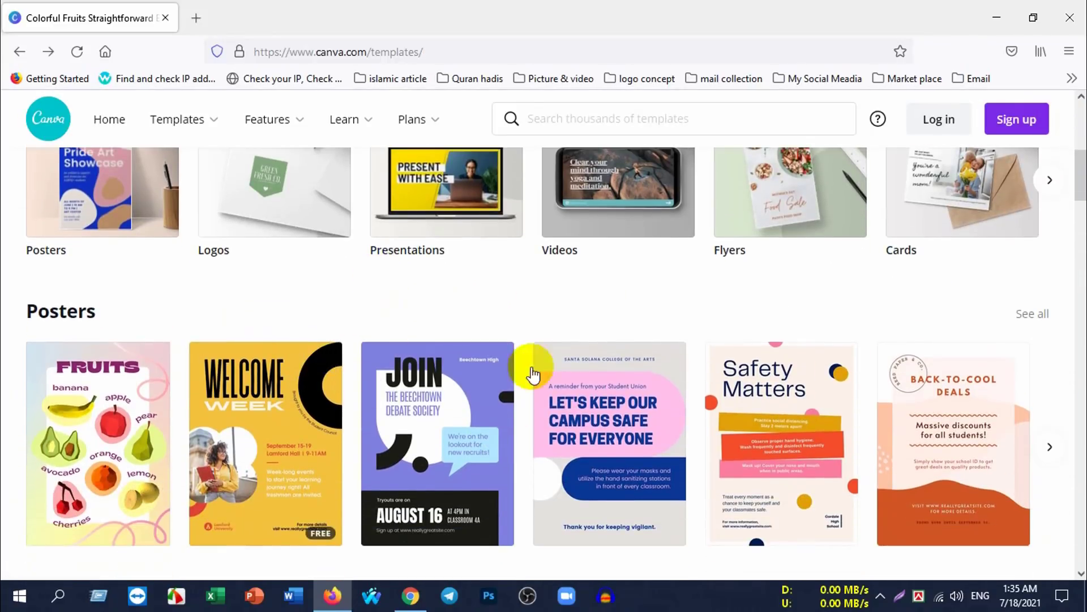
scroll(529, 368, down, 6)
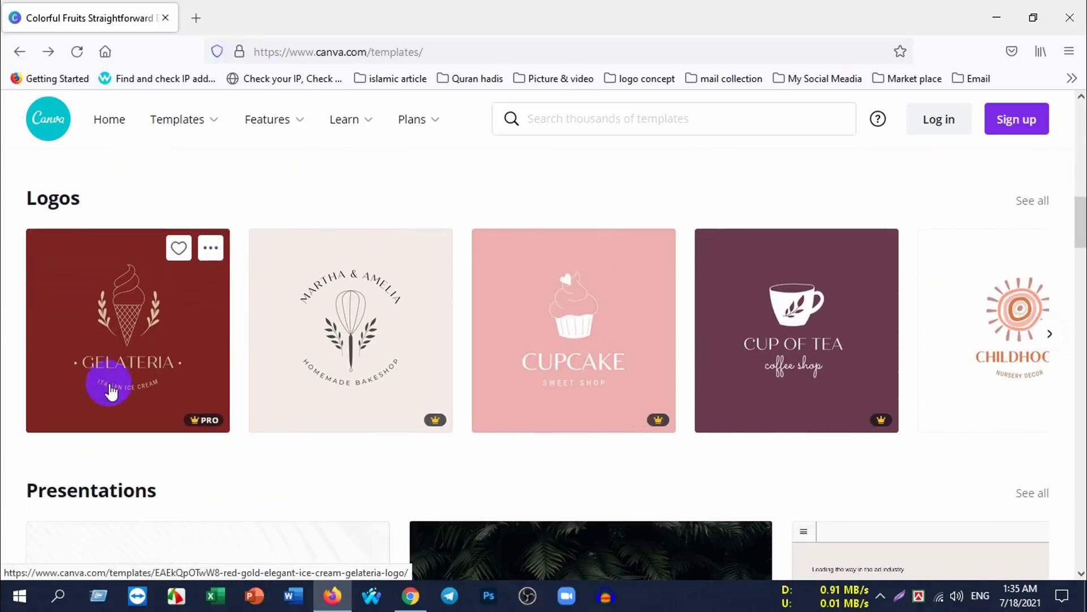
scroll(500, 354, down, 2)
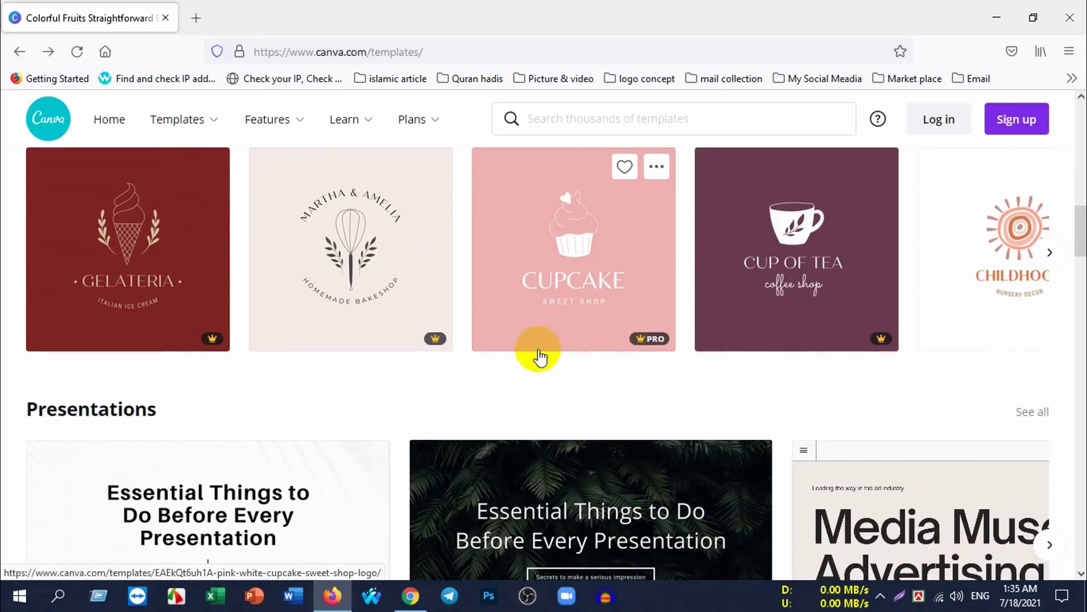
scroll(550, 345, down, 3)
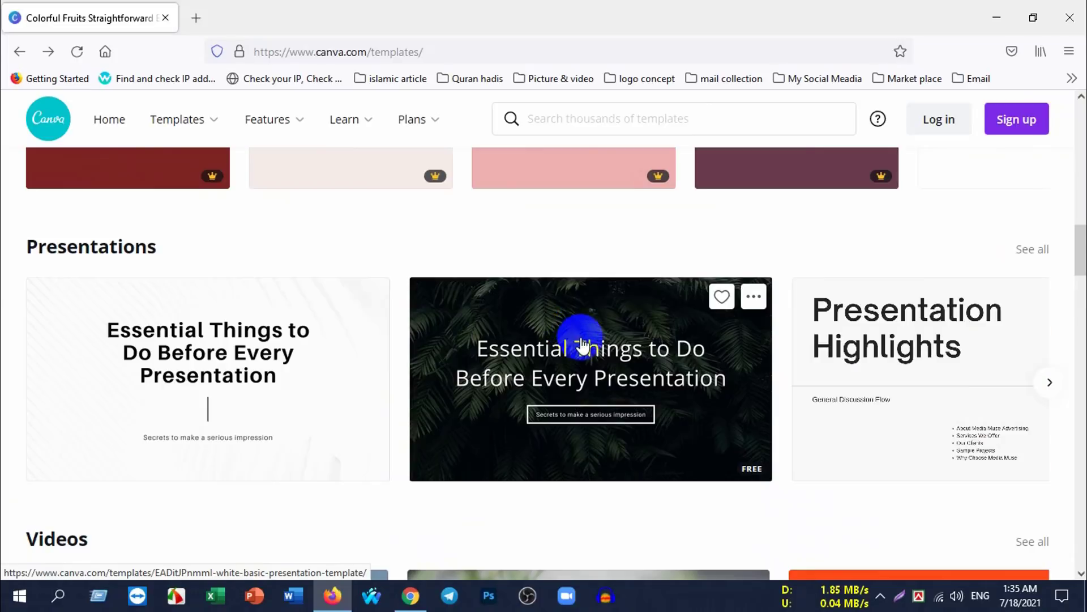
scroll(543, 357, up, 3)
scroll(566, 376, up, 2)
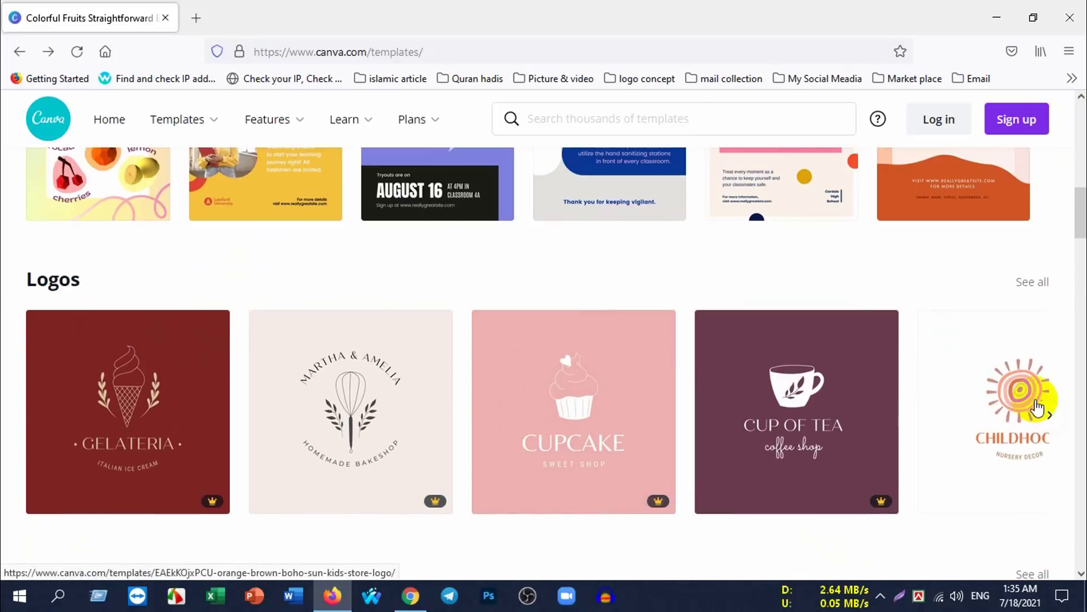
click(1050, 415)
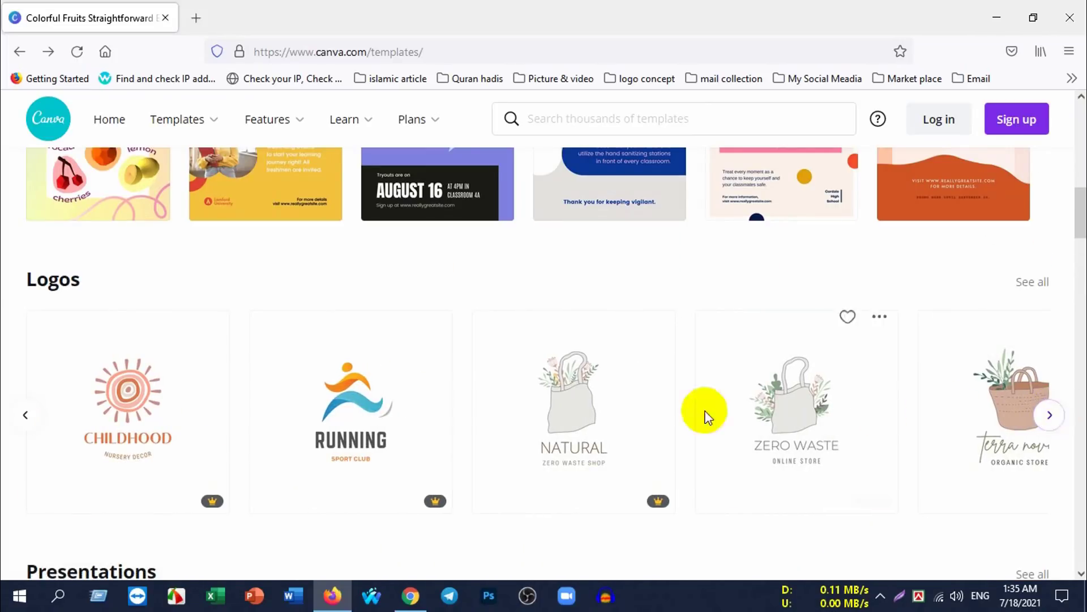
click(1047, 417)
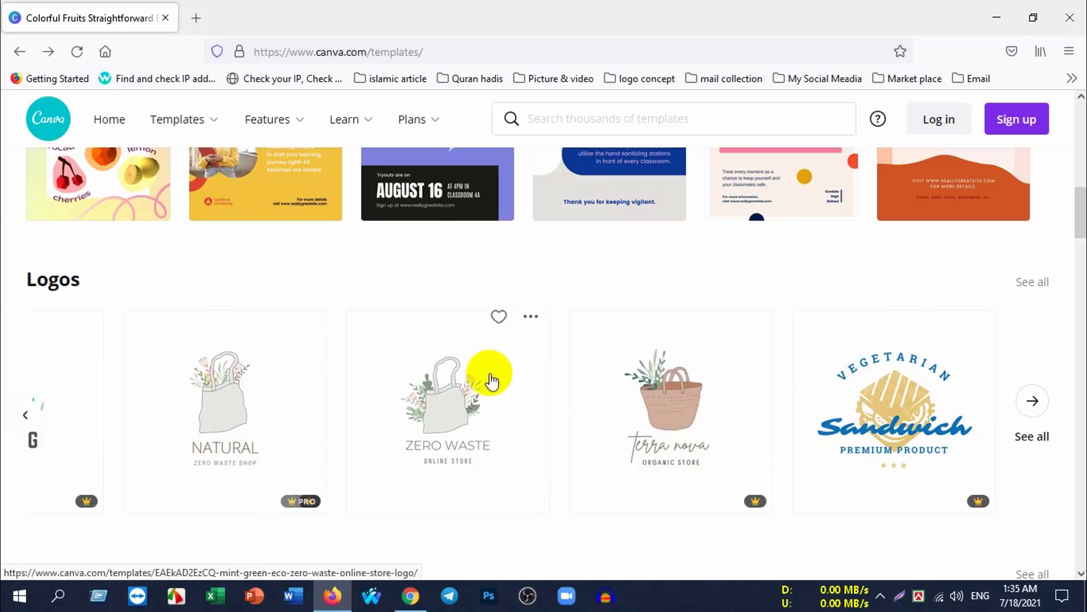
click(28, 415)
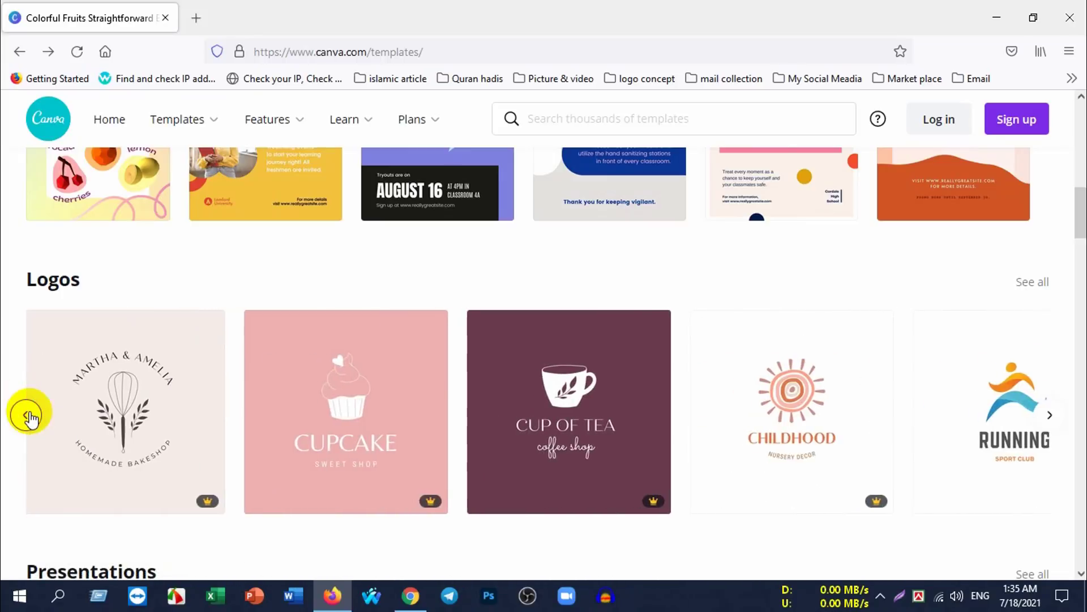
Step: Scroll down past Logos to the Presentations row
scroll(589, 441, up, 1)
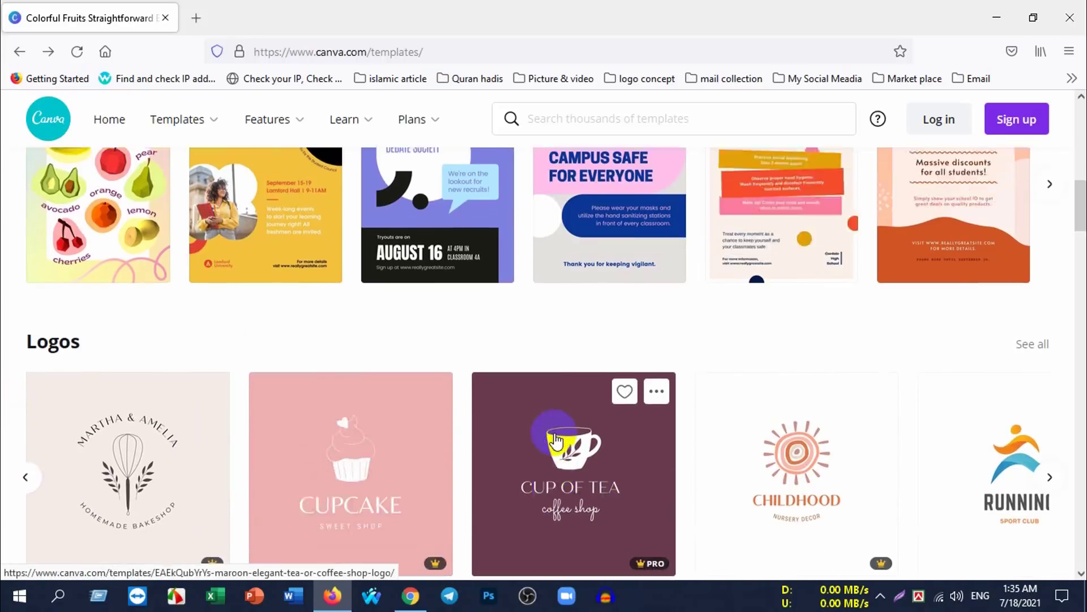
scroll(549, 427, up, 3)
scroll(549, 419, down, 4)
scroll(544, 428, up, 5)
scroll(541, 419, up, 4)
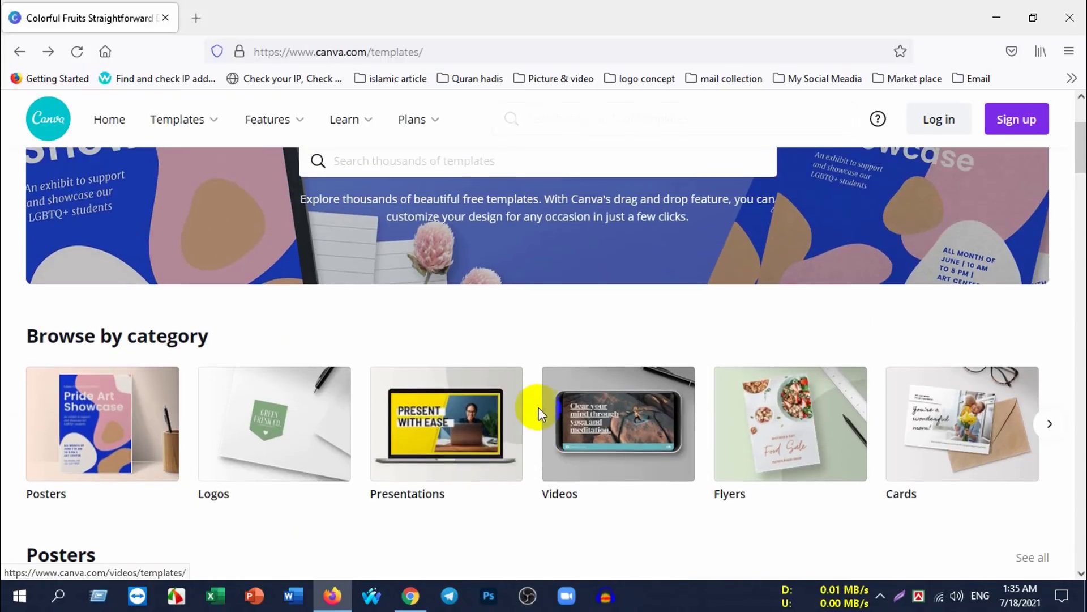
scroll(536, 397, up, 2)
scroll(535, 386, up, 1)
scroll(537, 386, down, 6)
scroll(537, 386, down, 5)
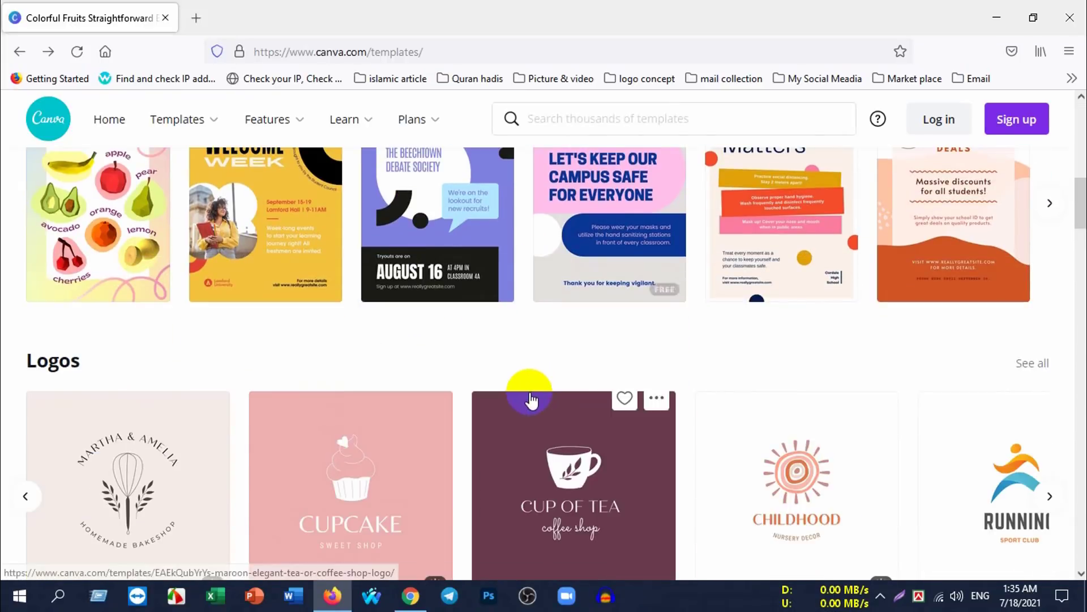
scroll(529, 389, down, 3)
scroll(589, 383, down, 5)
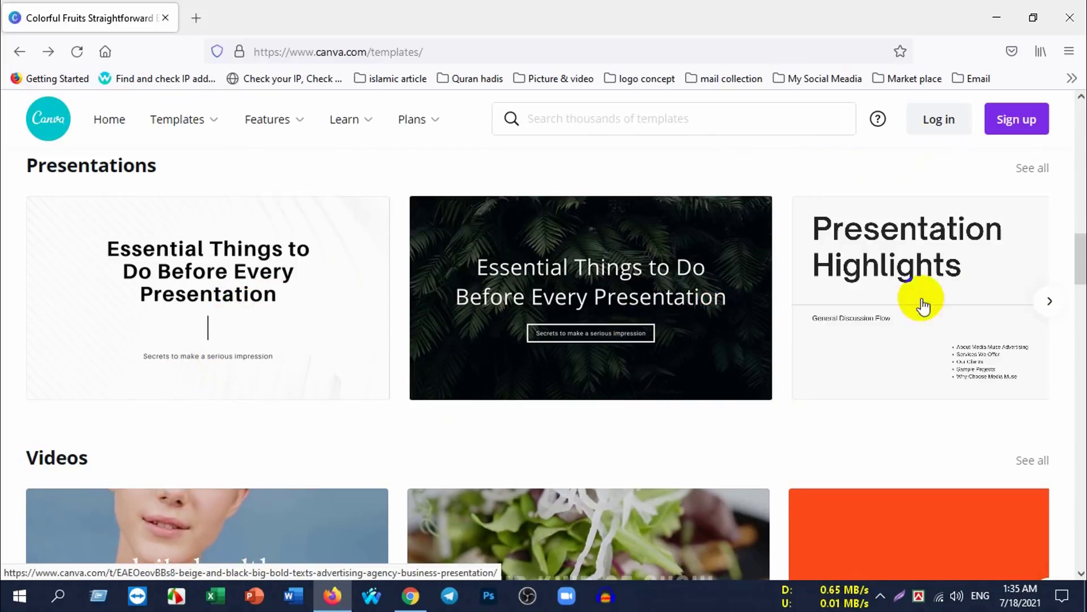
Step: Page the Presentations row to Social Media Marketing Trends and bring Videos into view
click(1049, 301)
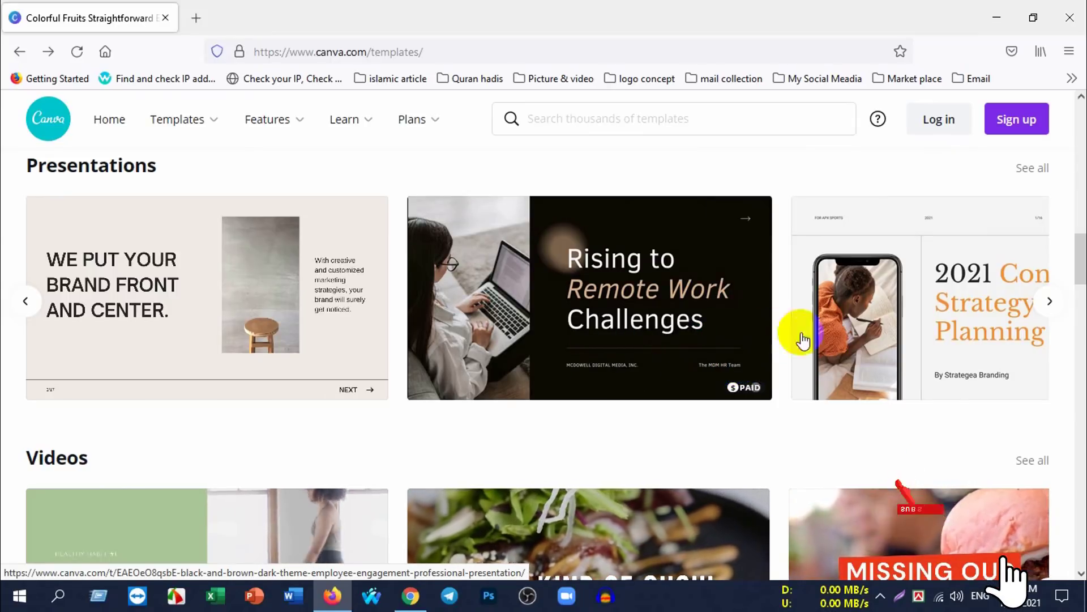
click(1049, 301)
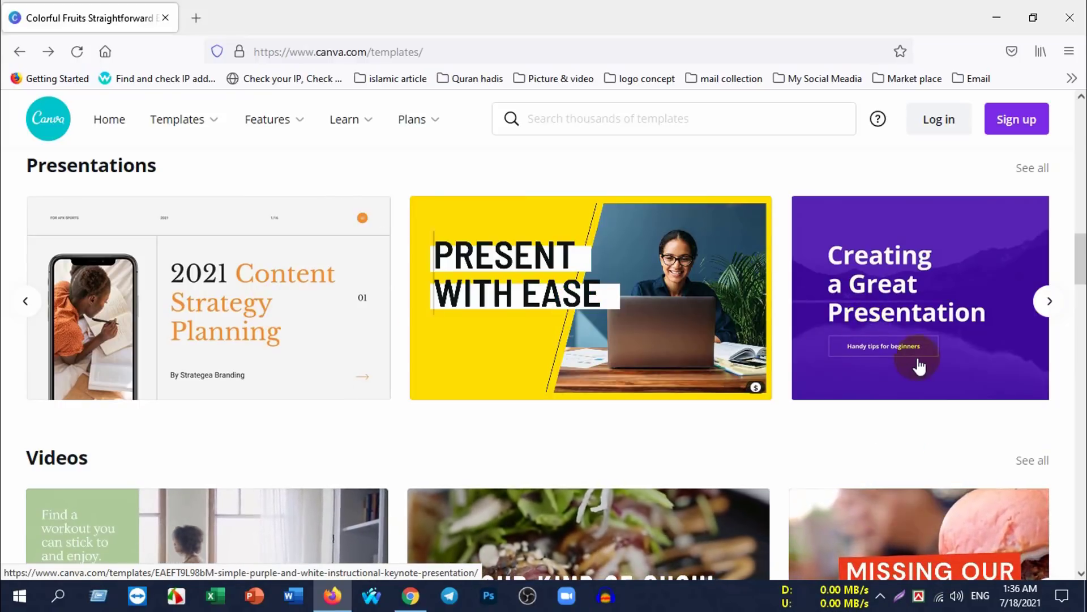
click(1050, 301)
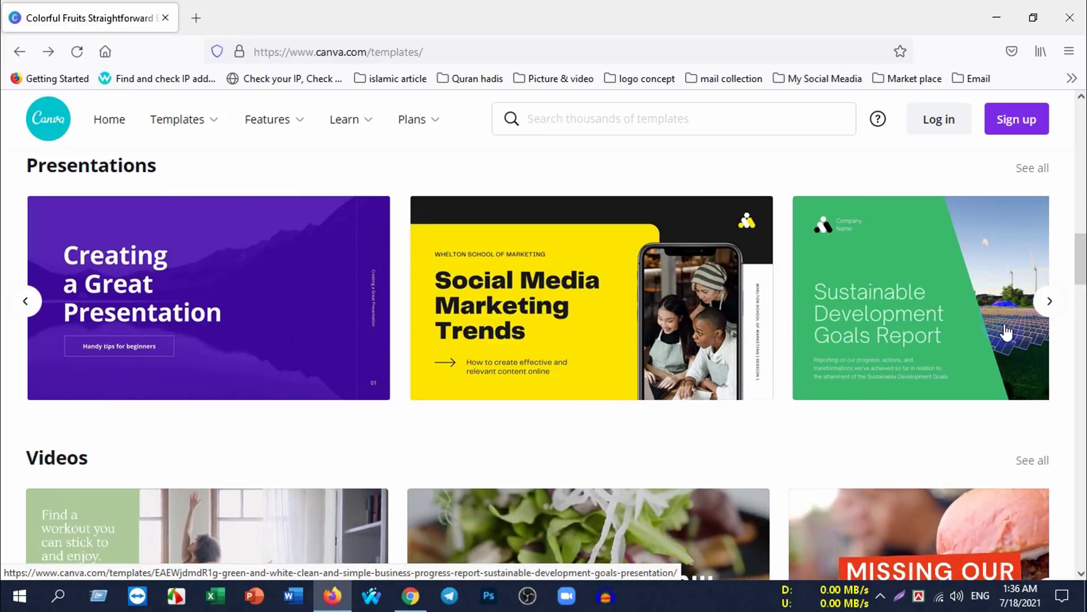
click(842, 292)
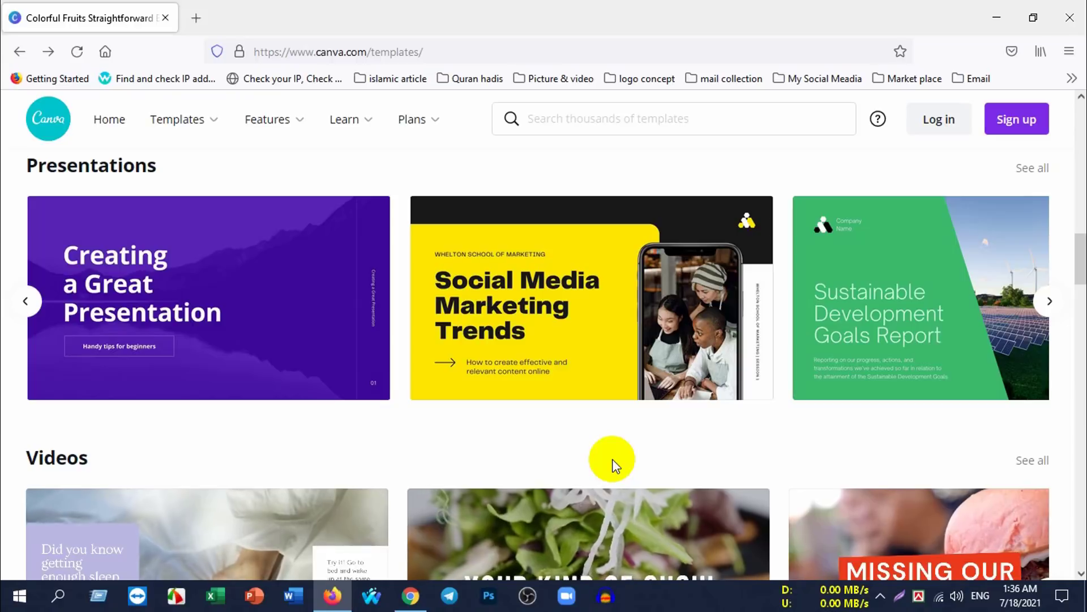
scroll(612, 456, down, 1)
scroll(620, 384, down, 1)
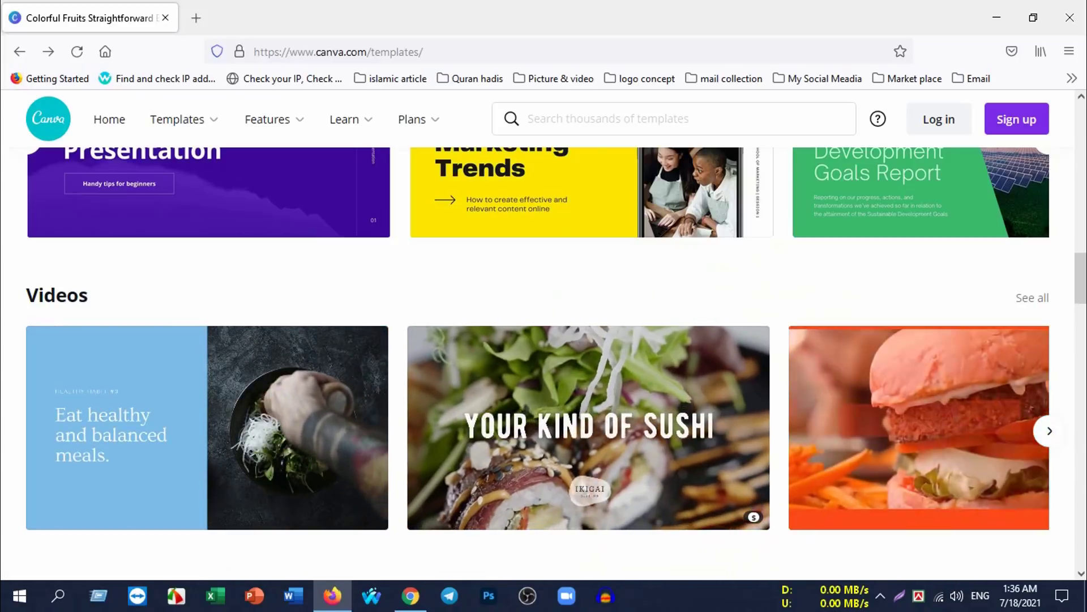
Step: Advance the Videos row twice to Productivity Hacks for Remote Workers and Tips for Making Pizza, with Flyers below
click(1050, 432)
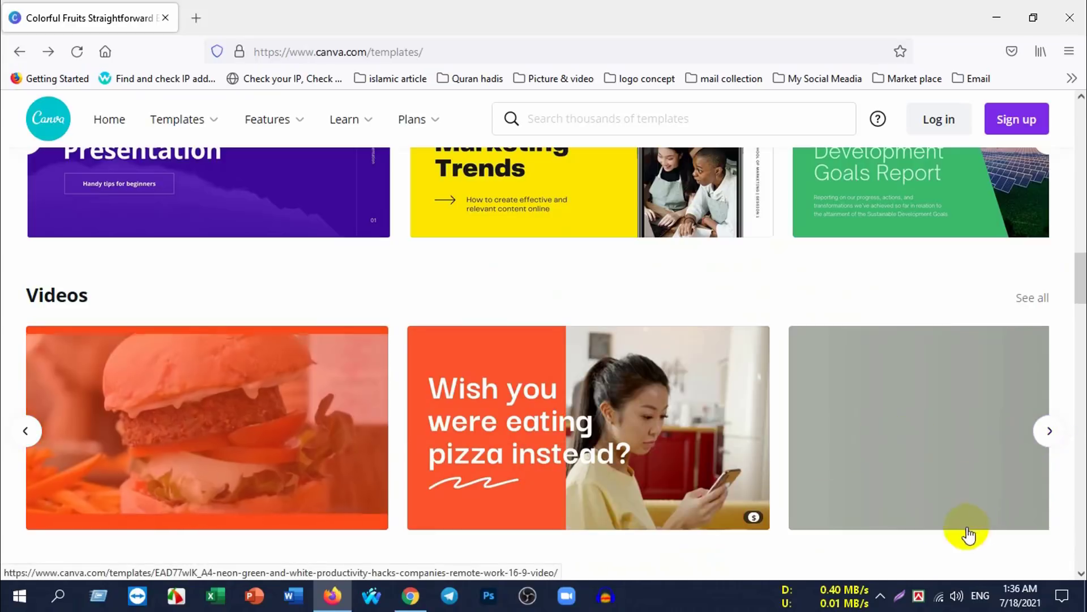
click(1051, 432)
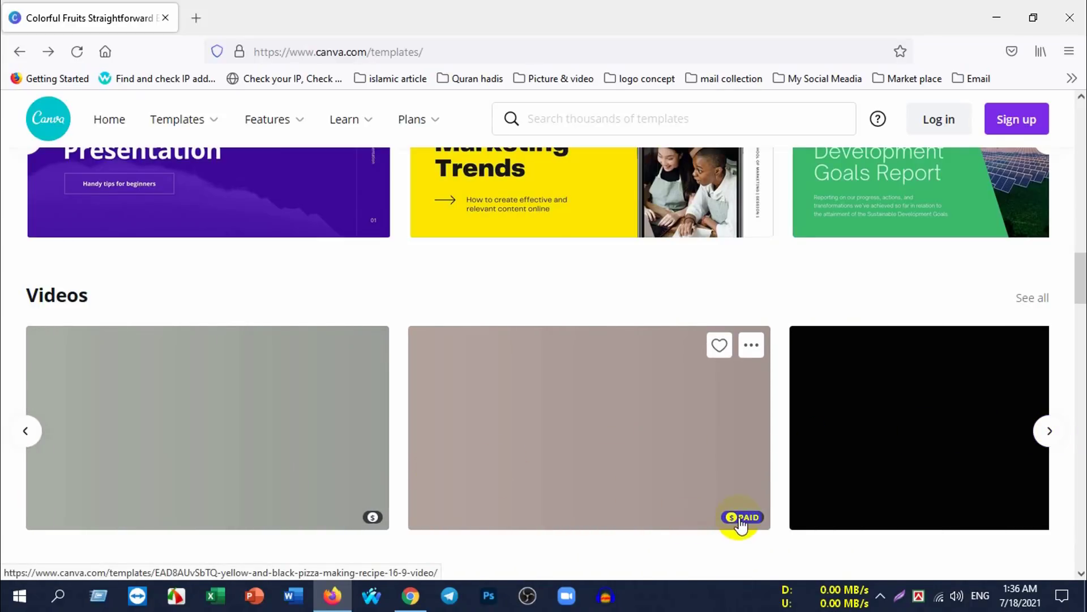
scroll(736, 518, down, 2)
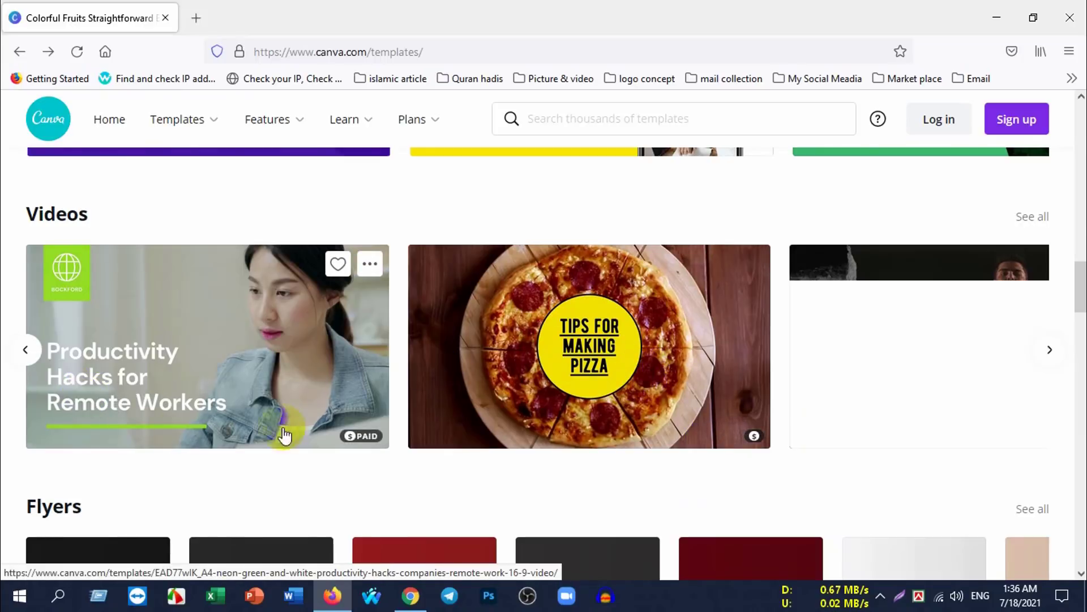
mouse_move(589, 345)
click(474, 401)
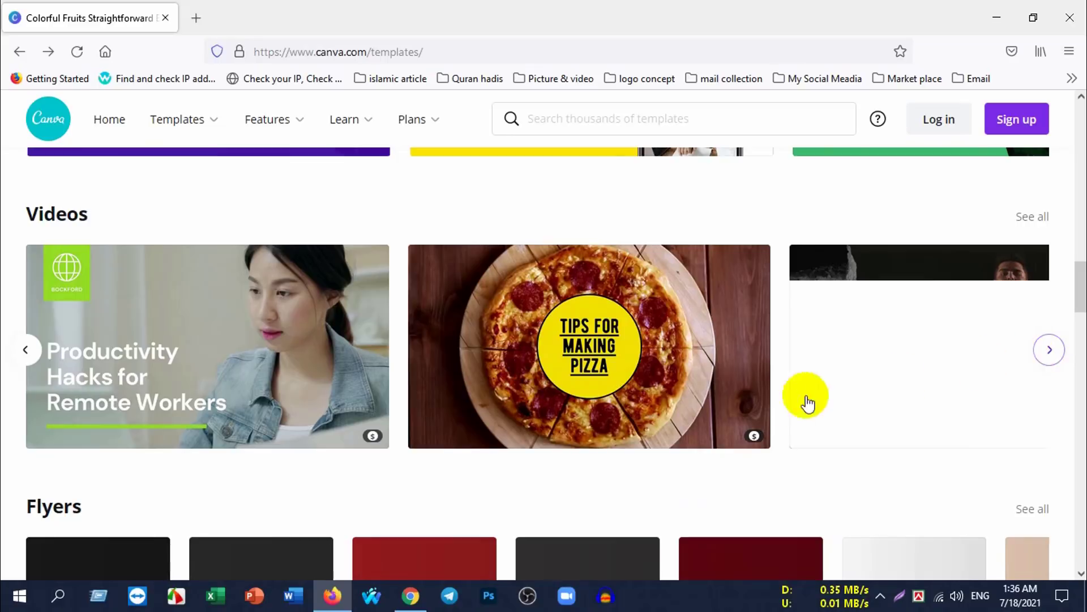
click(712, 412)
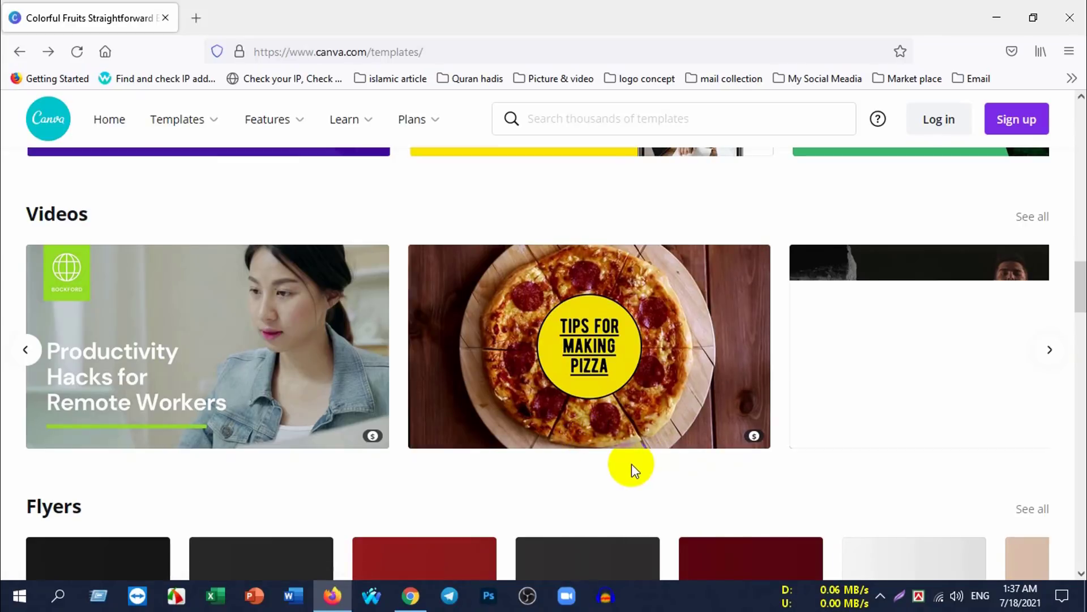
scroll(631, 463, down, 3)
Step: Bring the Flyers row into view and advance it to show more flyer templates
scroll(619, 456, down, 3)
scroll(603, 402, up, 3)
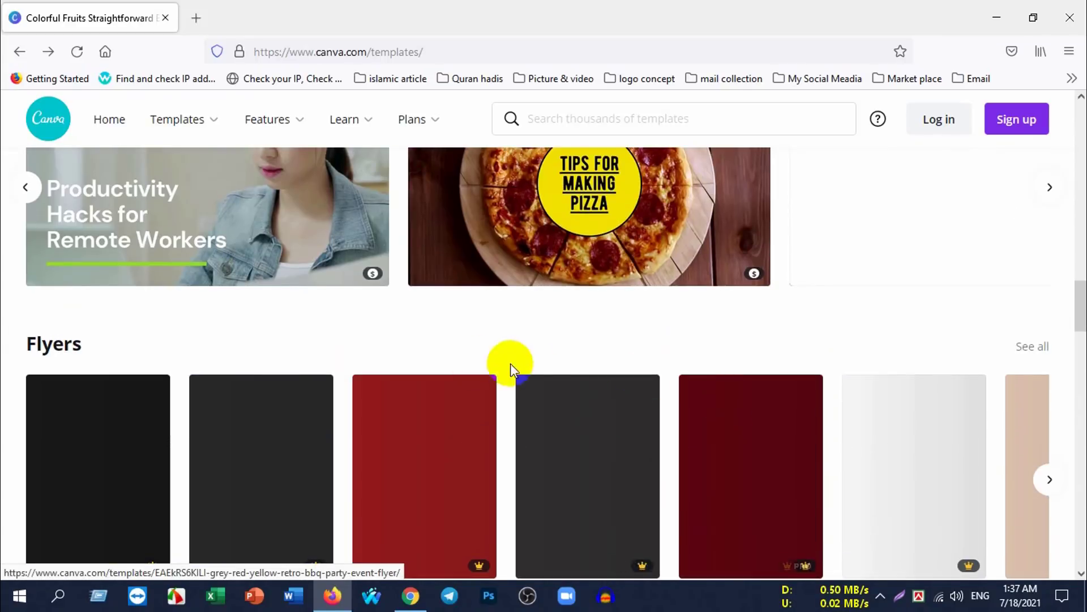
scroll(594, 363, down, 4)
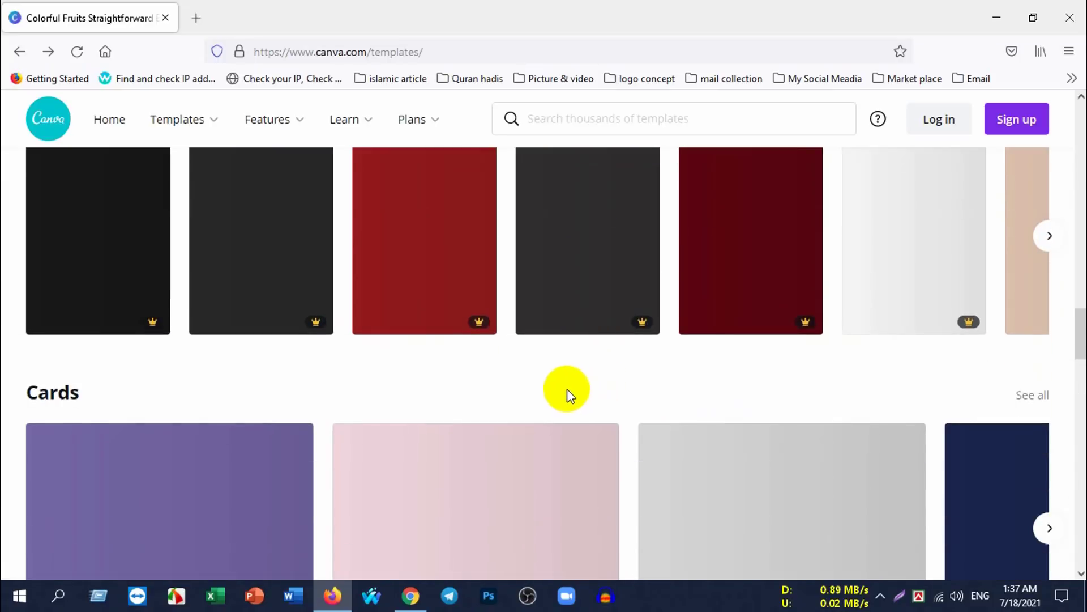
scroll(505, 413, up, 3)
scroll(498, 416, up, 4)
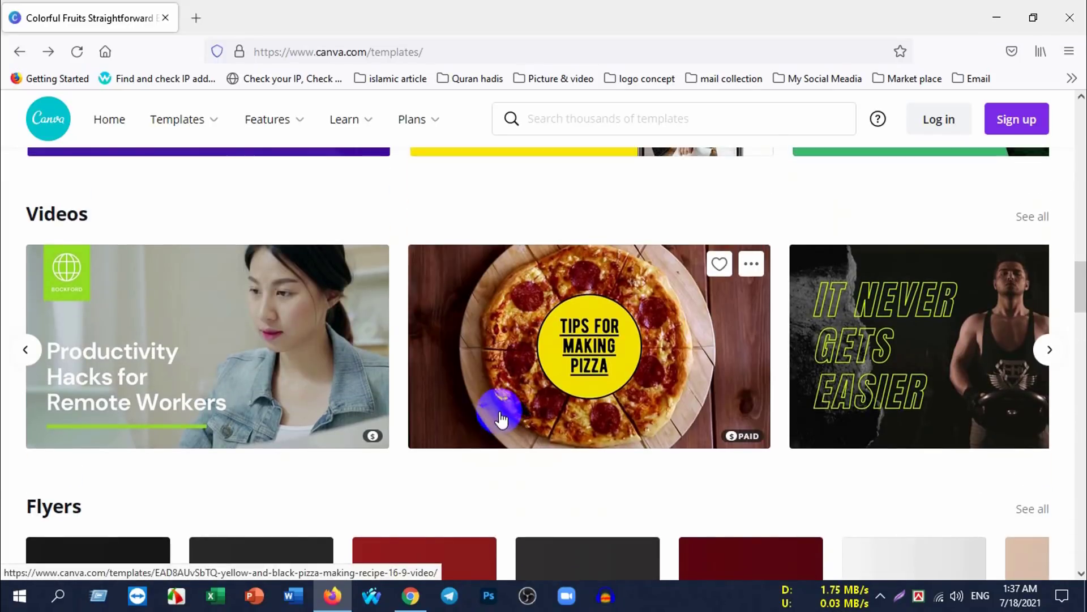
scroll(499, 411, down, 3)
scroll(555, 351, down, 3)
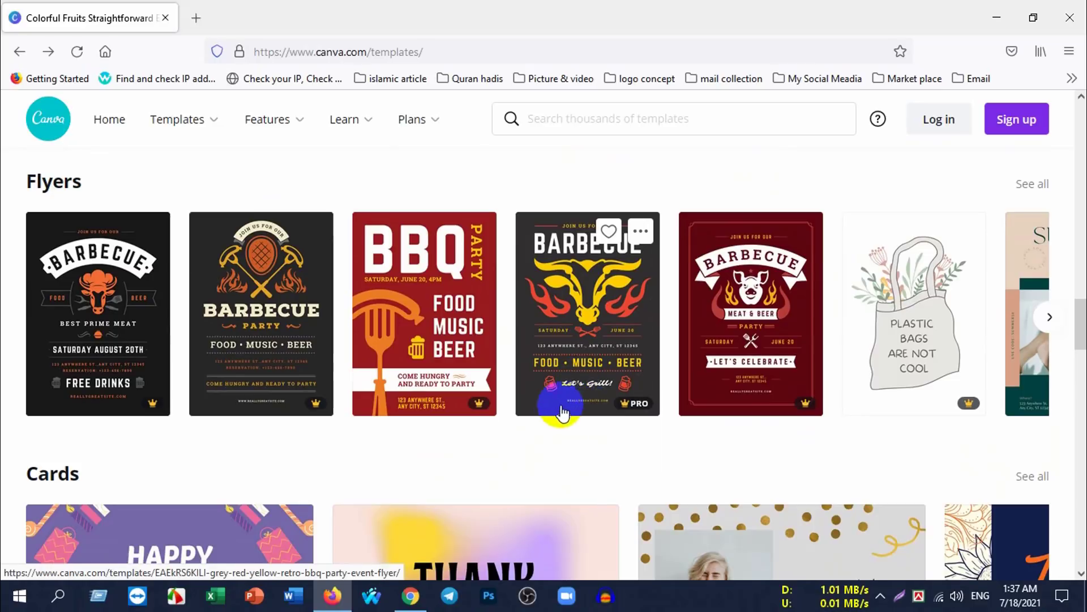
scroll(409, 407, up, 1)
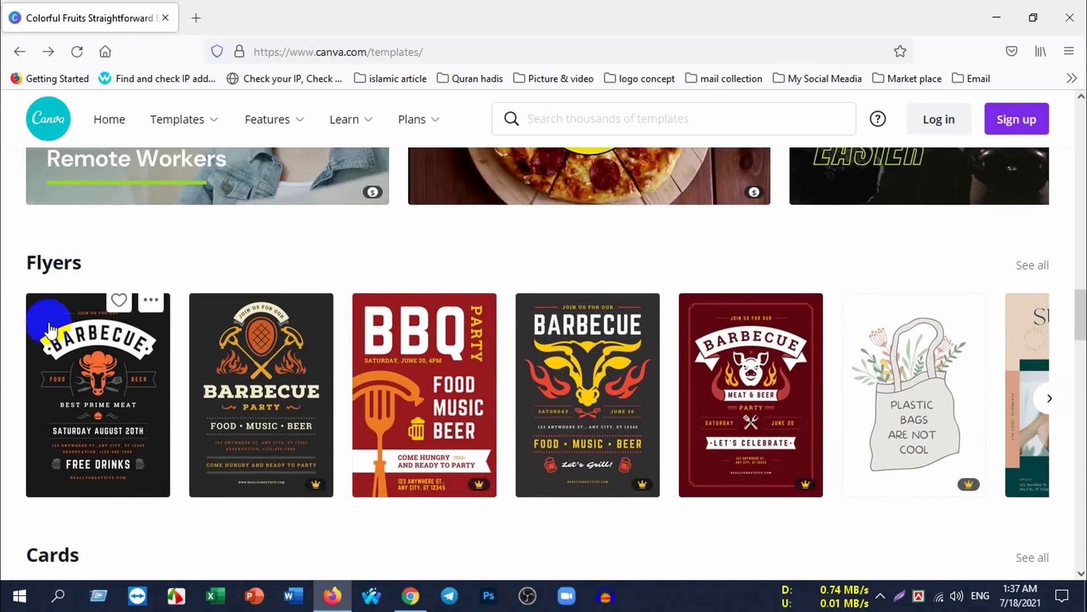
click(1048, 399)
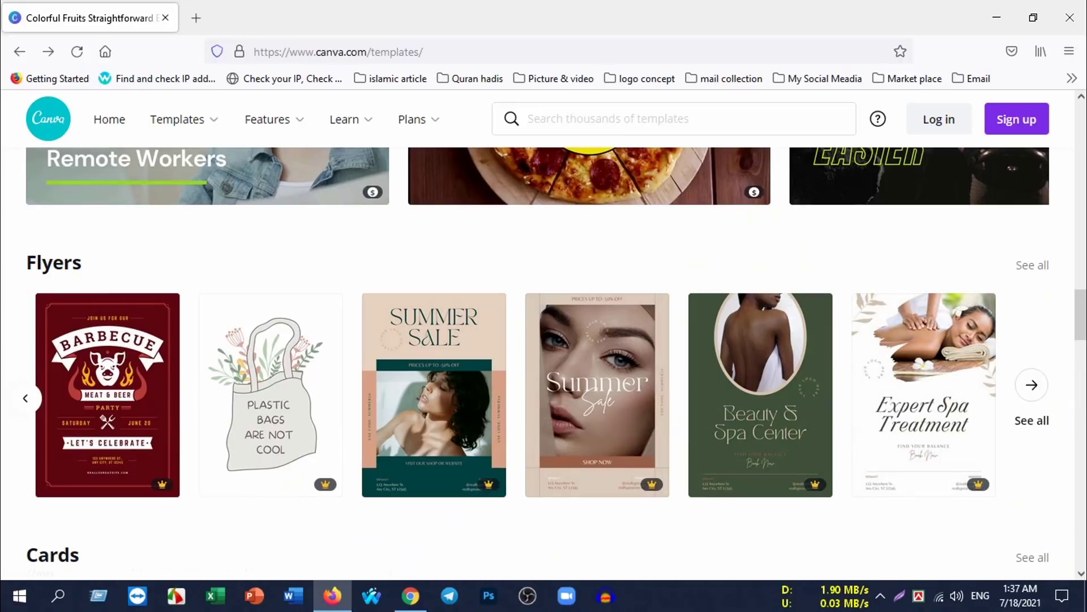
Step: Open the full Flyer templates page listing 2,998 templates
click(1036, 392)
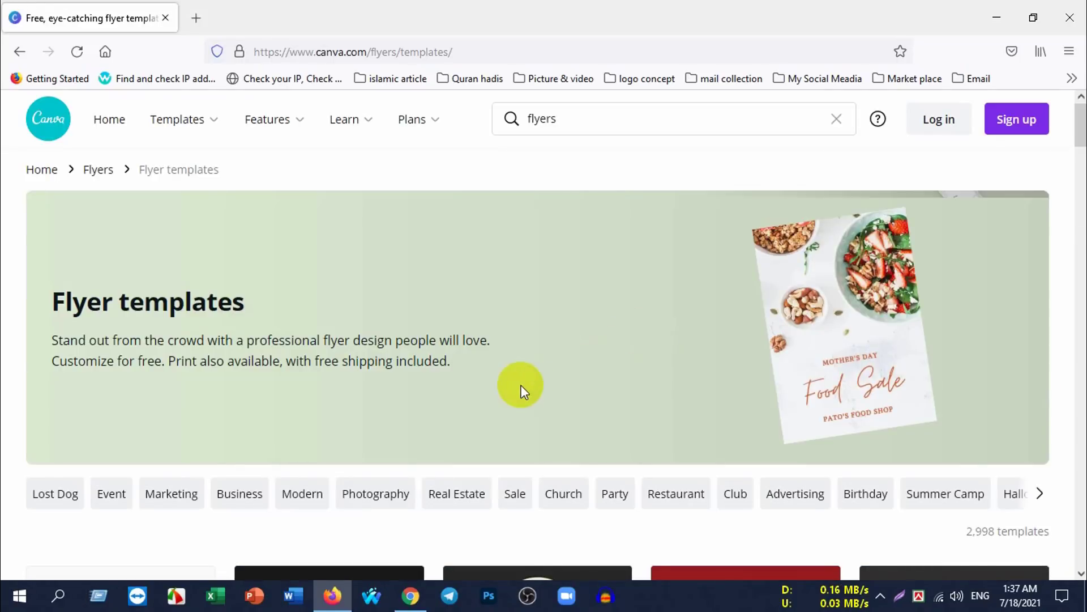
scroll(521, 388, down, 5)
scroll(530, 390, up, 5)
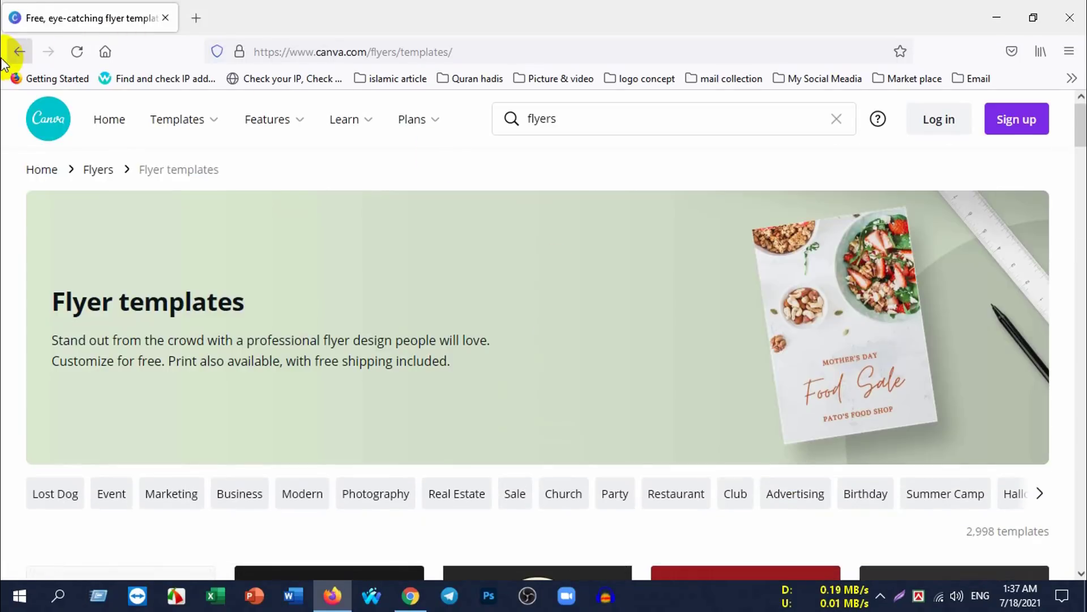
Step: Go back to the free templates page and scroll down to the Cards row
click(23, 51)
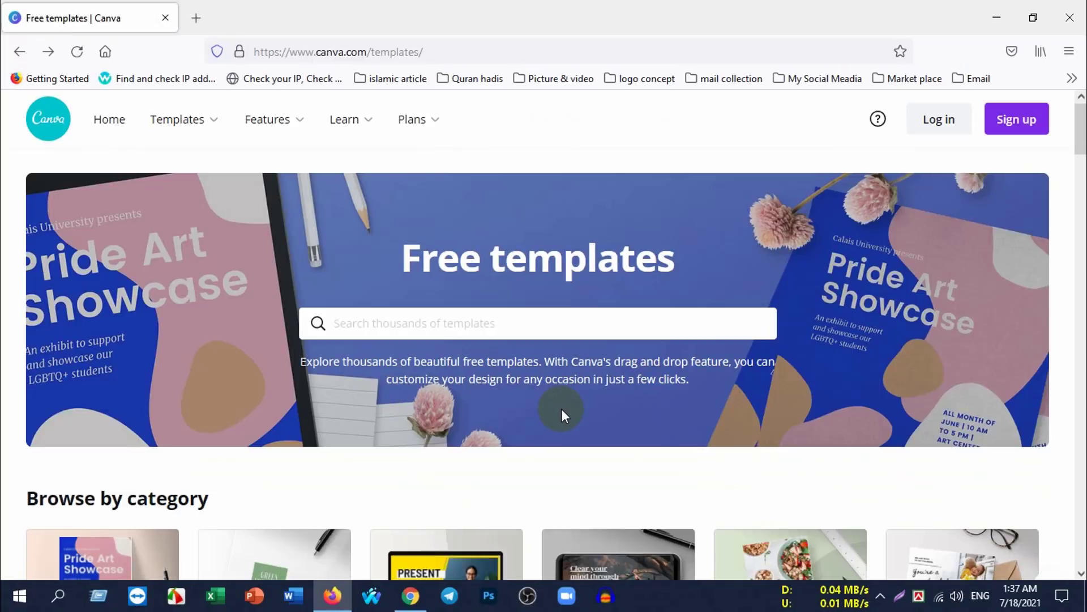
scroll(538, 411, down, 4)
scroll(511, 416, down, 5)
scroll(473, 400, down, 5)
scroll(396, 388, down, 4)
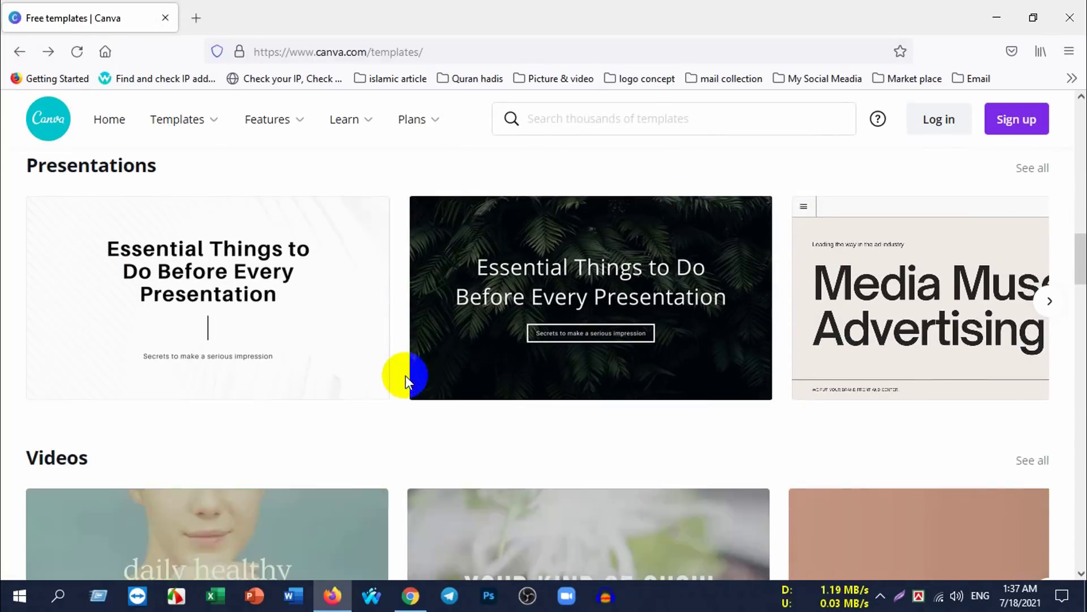
scroll(402, 376, down, 4)
scroll(429, 377, down, 4)
scroll(396, 382, down, 3)
scroll(413, 377, down, 1)
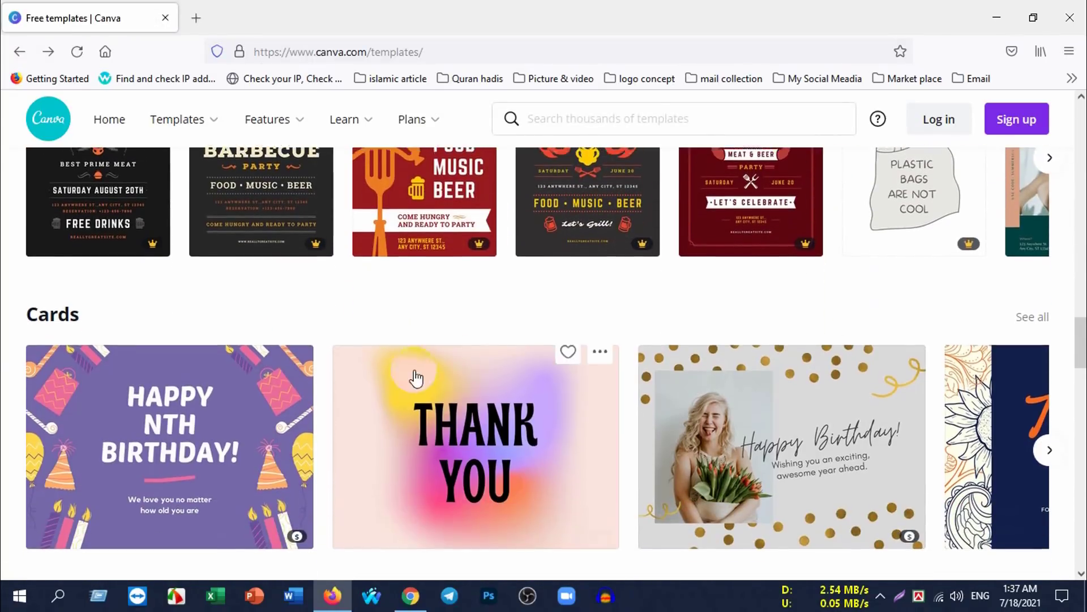
scroll(545, 401, down, 3)
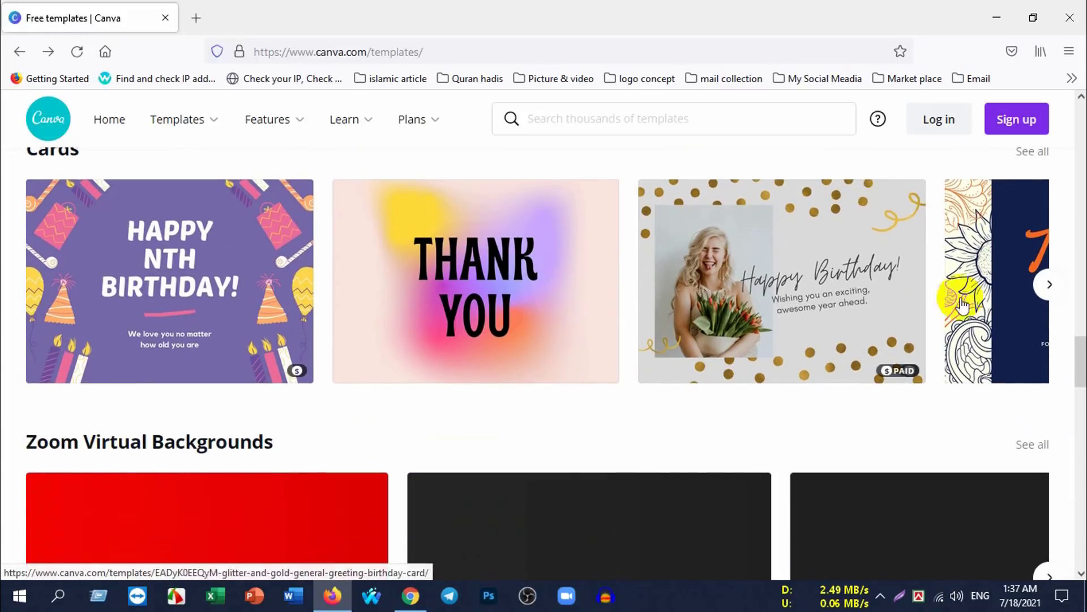
Step: Browse the Cards row forward to its last templates, then back to its first ones
click(1047, 289)
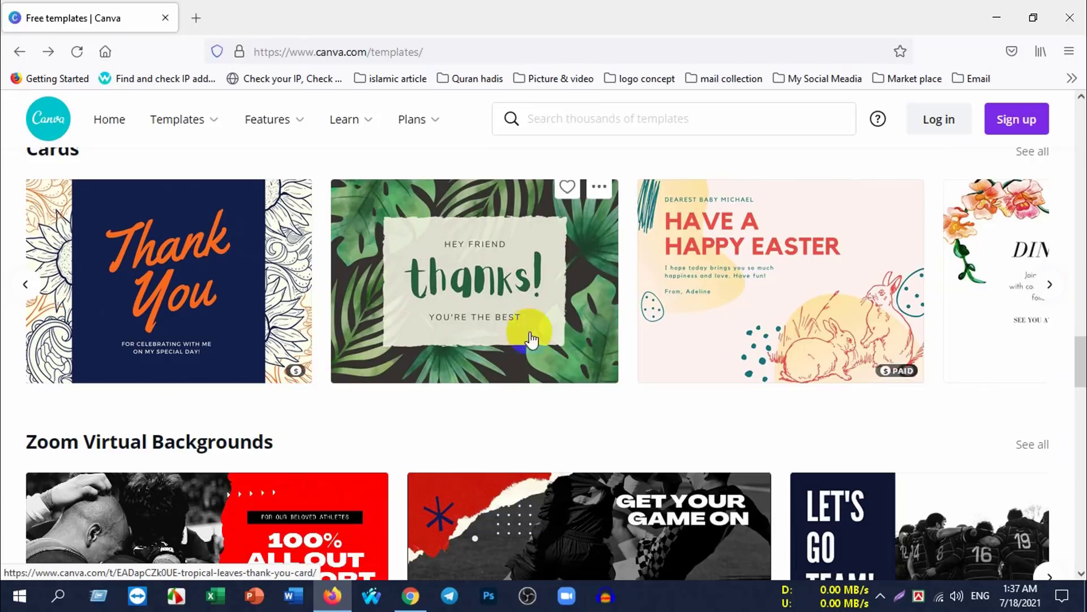
mouse_move(758, 292)
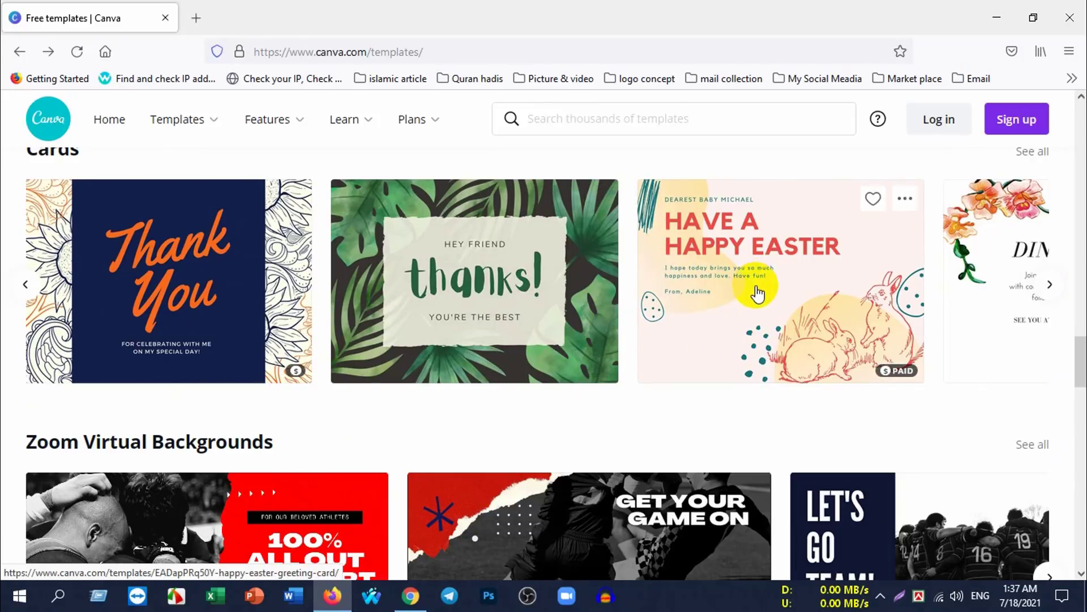
click(1050, 285)
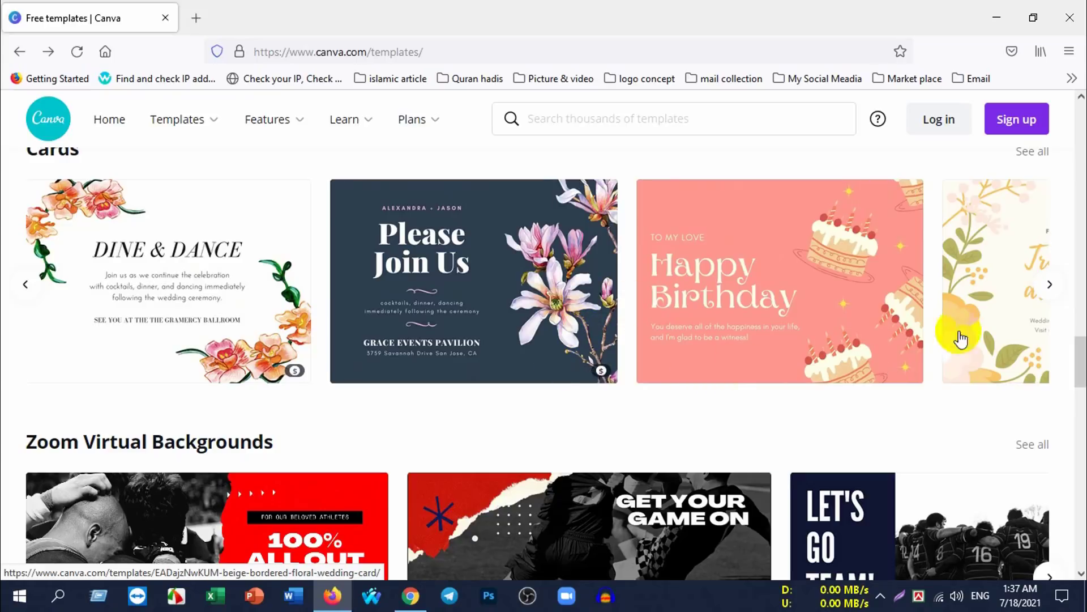
click(1050, 283)
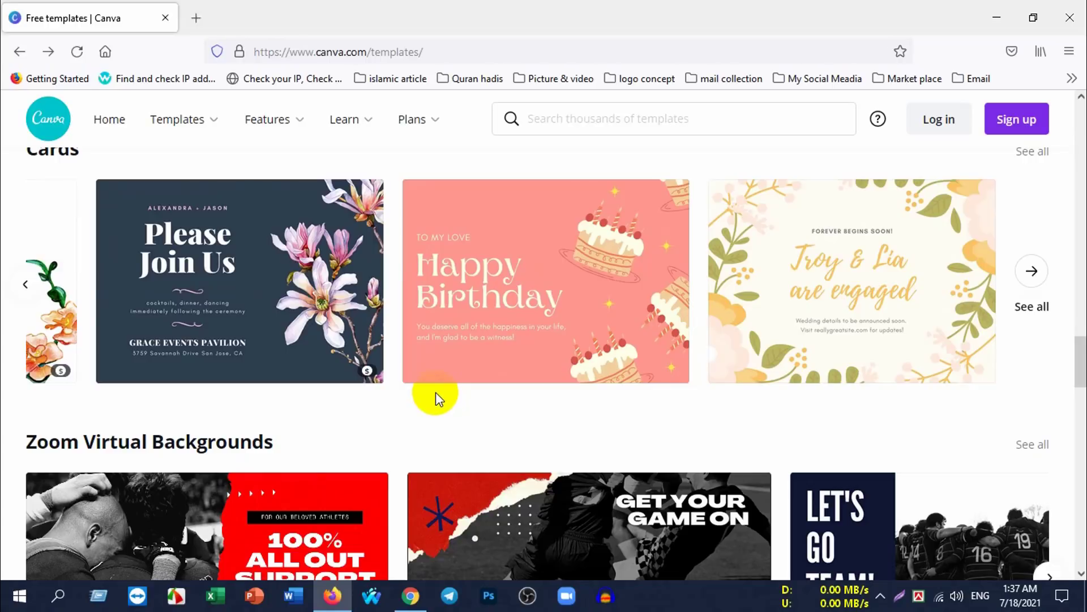
click(27, 285)
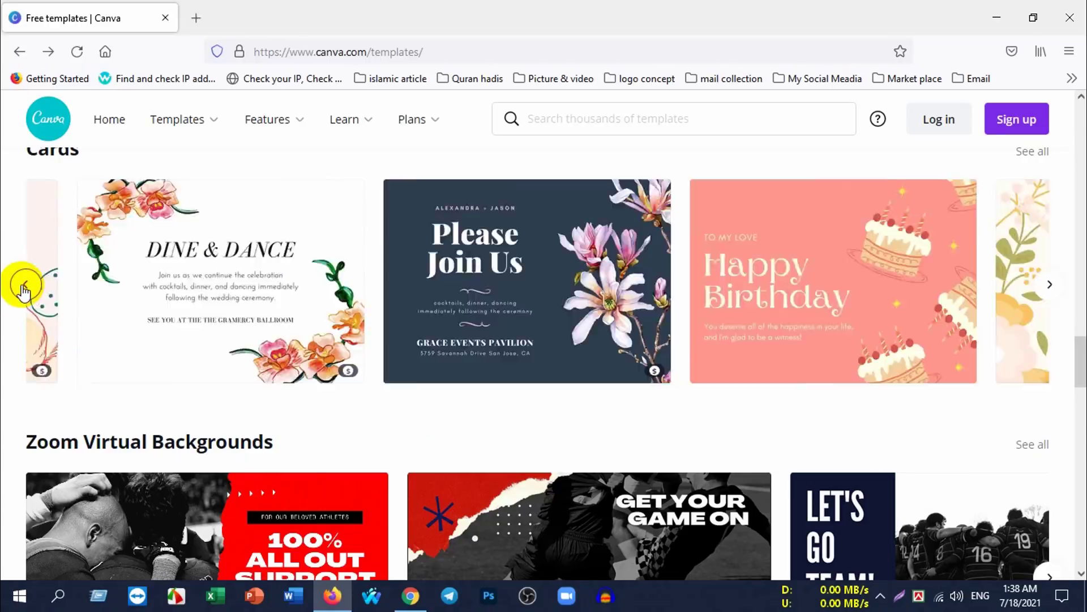
click(25, 286)
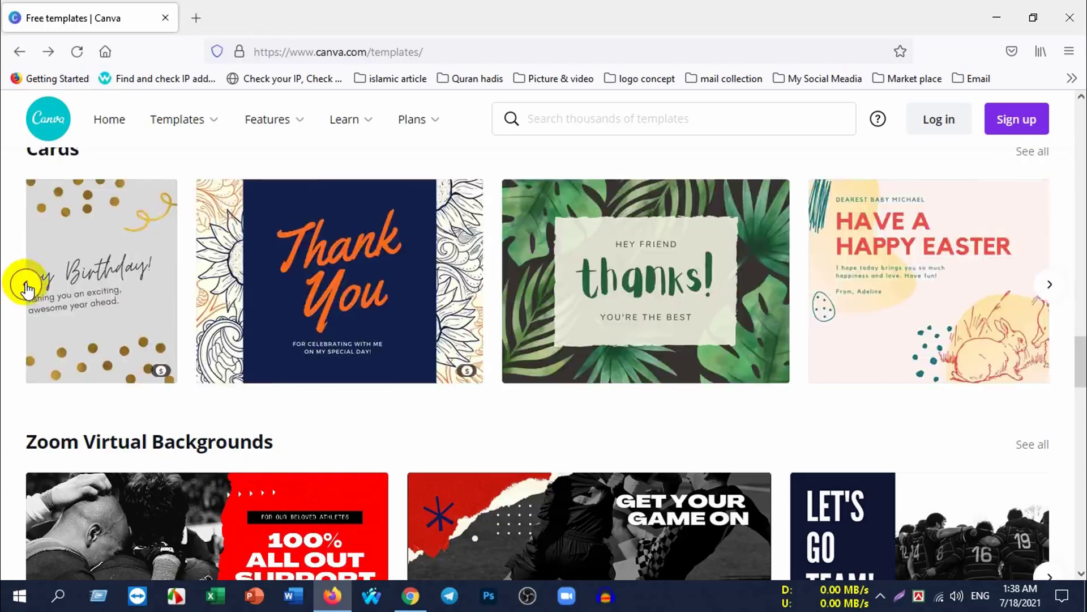
click(31, 300)
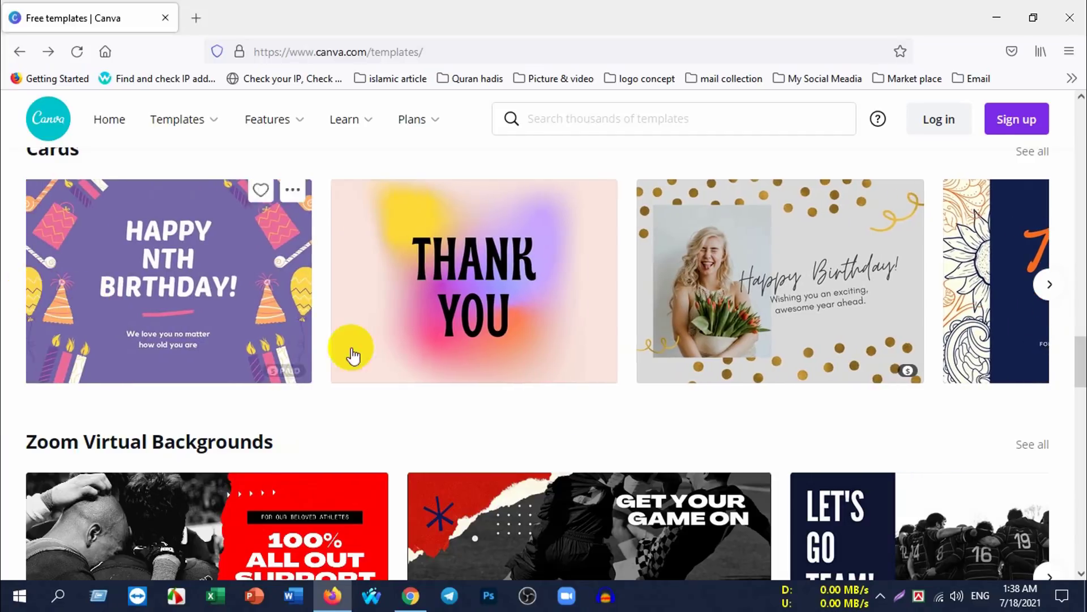
scroll(357, 368, down, 5)
scroll(359, 351, down, 1)
scroll(354, 361, up, 1)
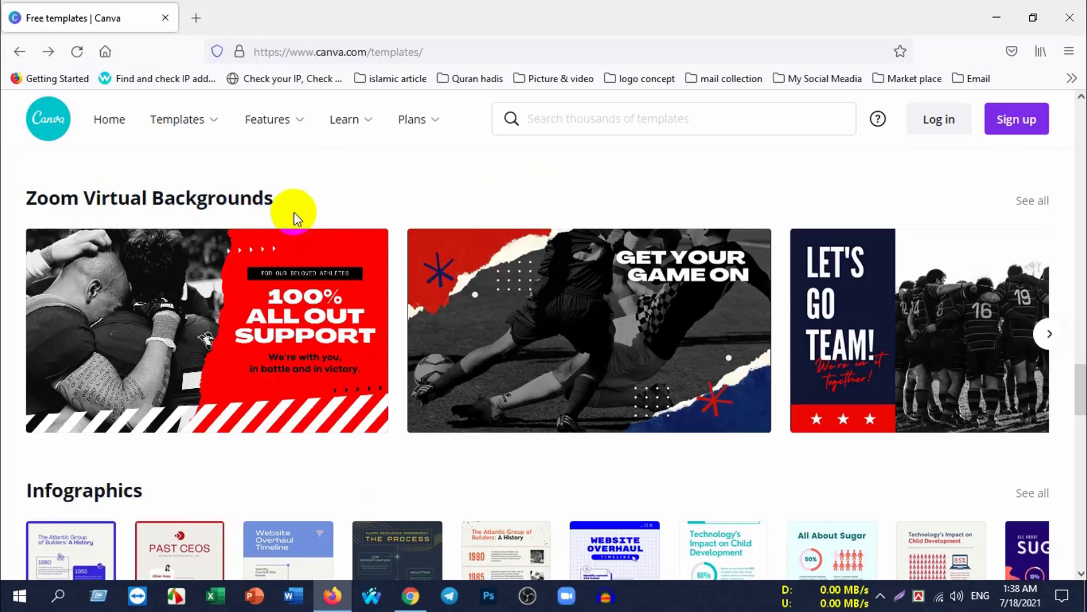
Step: Browse the Zoom Virtual Backgrounds row to its end and open its full 508-template page
click(444, 331)
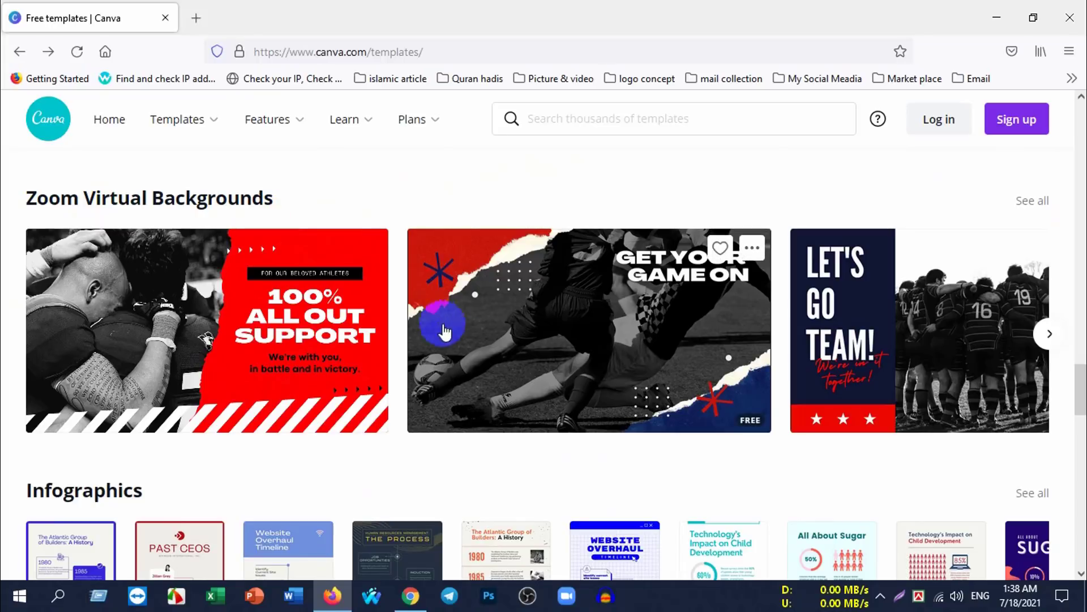
click(1049, 334)
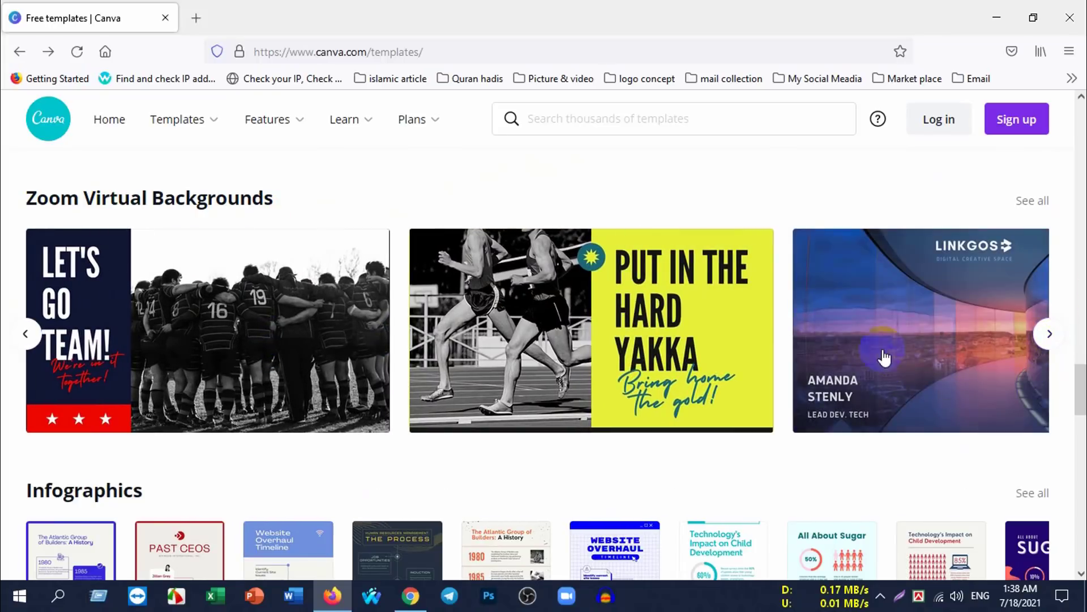
click(1052, 337)
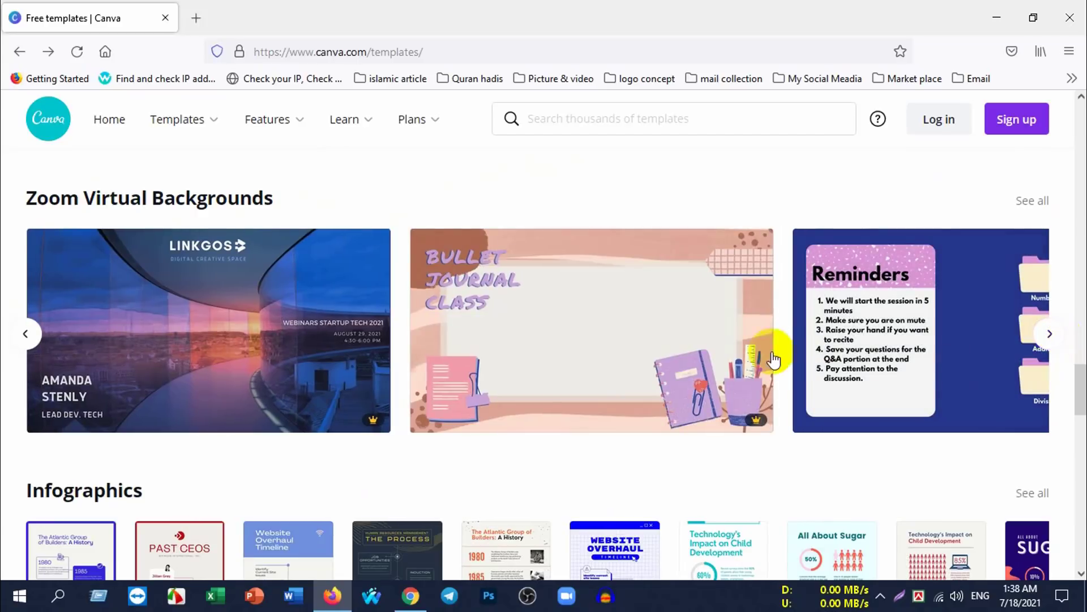
click(1047, 336)
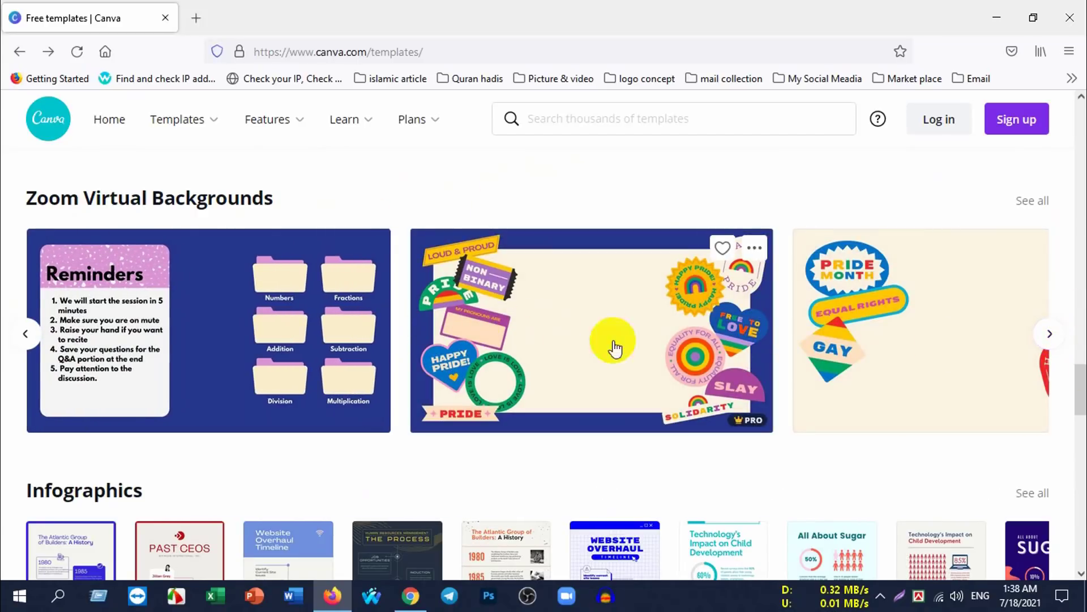
click(1049, 334)
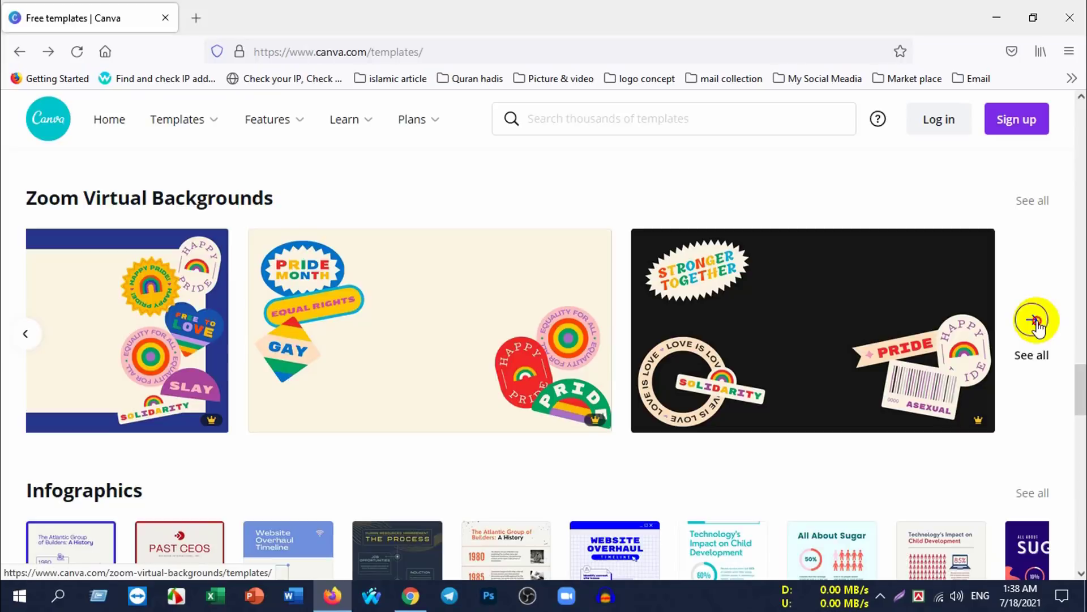
click(1037, 321)
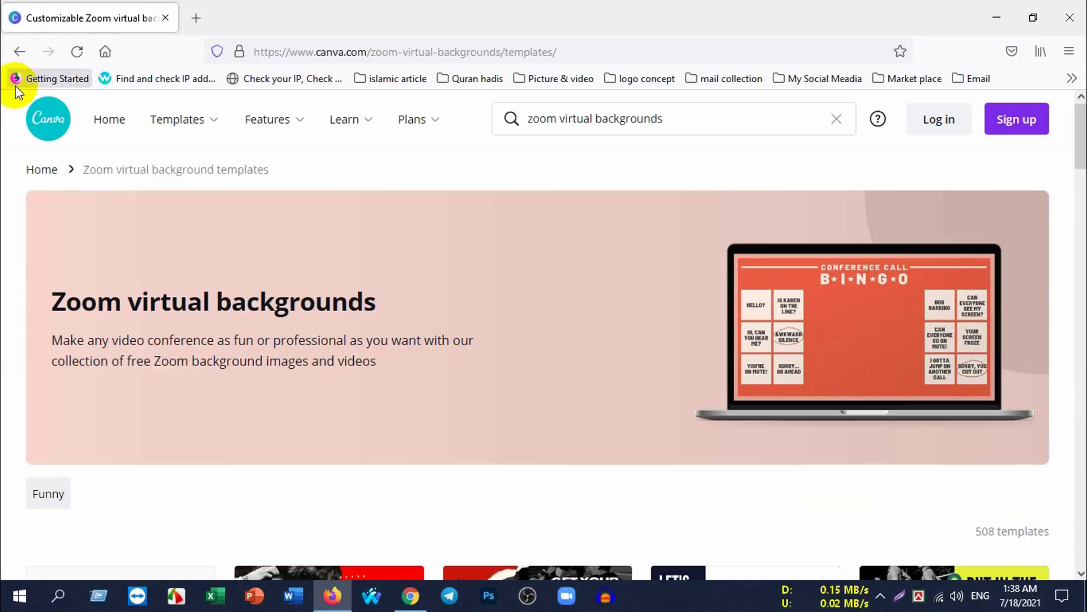
Step: Return to free templates and advance the Infographics row through the All About Sugar design
click(19, 54)
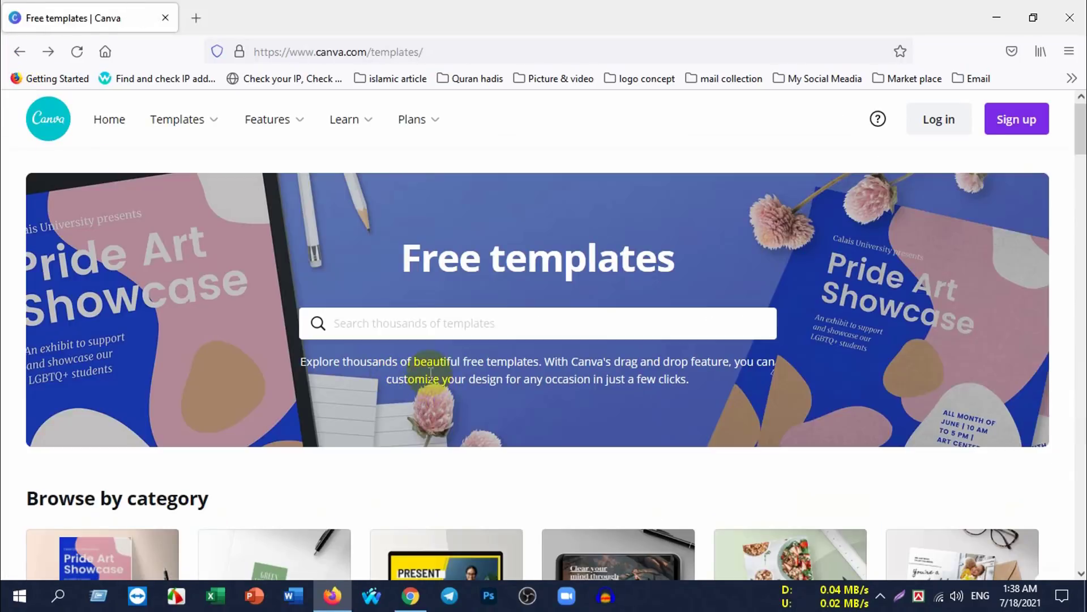
scroll(431, 375, down, 5)
scroll(340, 381, down, 5)
scroll(368, 381, down, 4)
scroll(364, 381, down, 4)
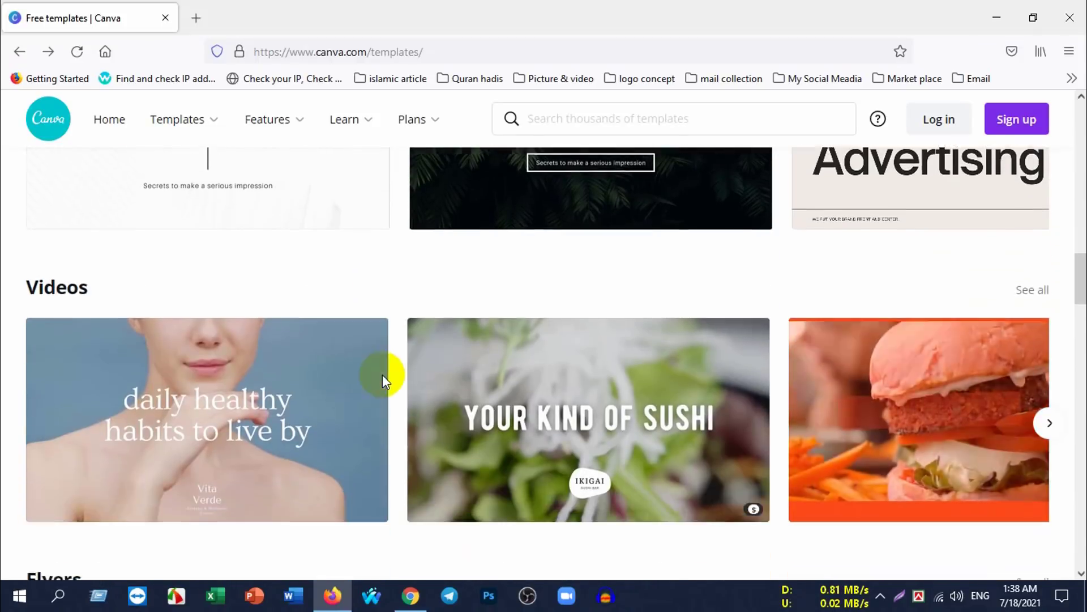
scroll(382, 375, down, 5)
scroll(554, 352, down, 3)
scroll(502, 350, down, 5)
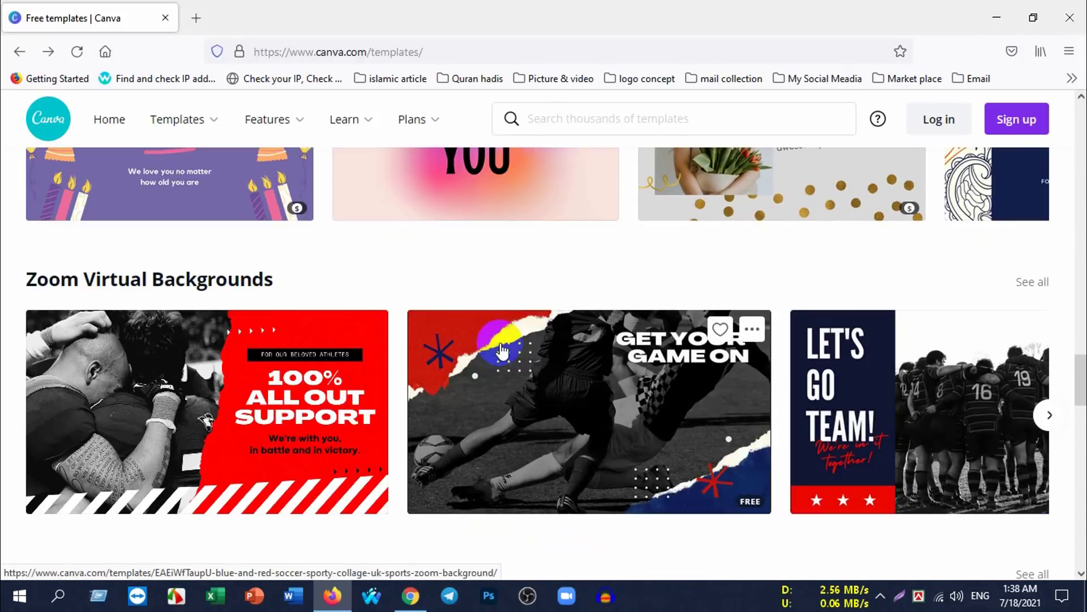
scroll(736, 338, down, 2)
scroll(676, 354, down, 2)
scroll(674, 352, down, 2)
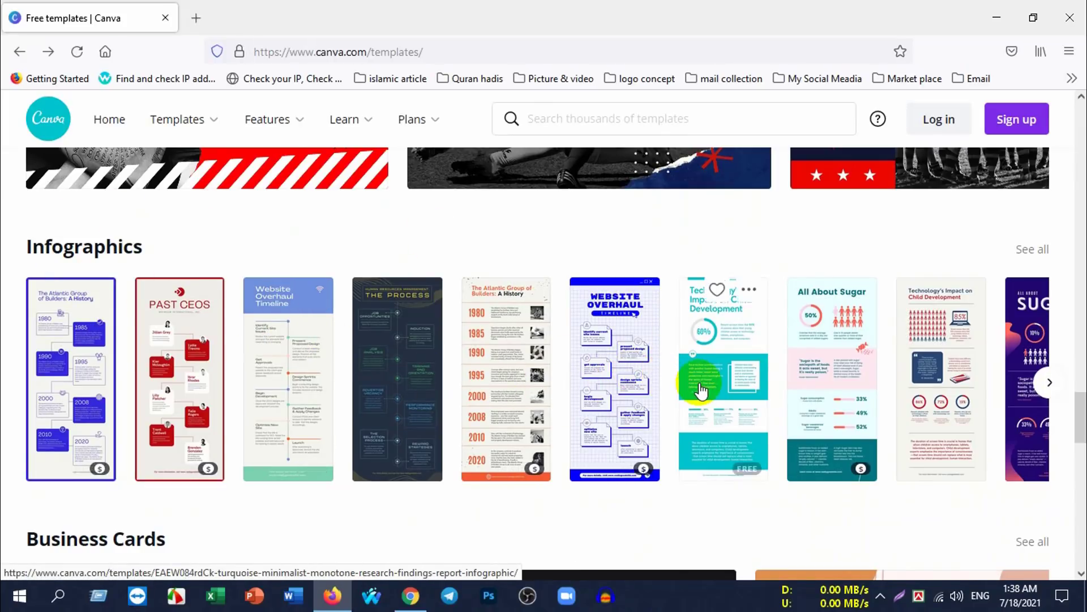
click(1049, 383)
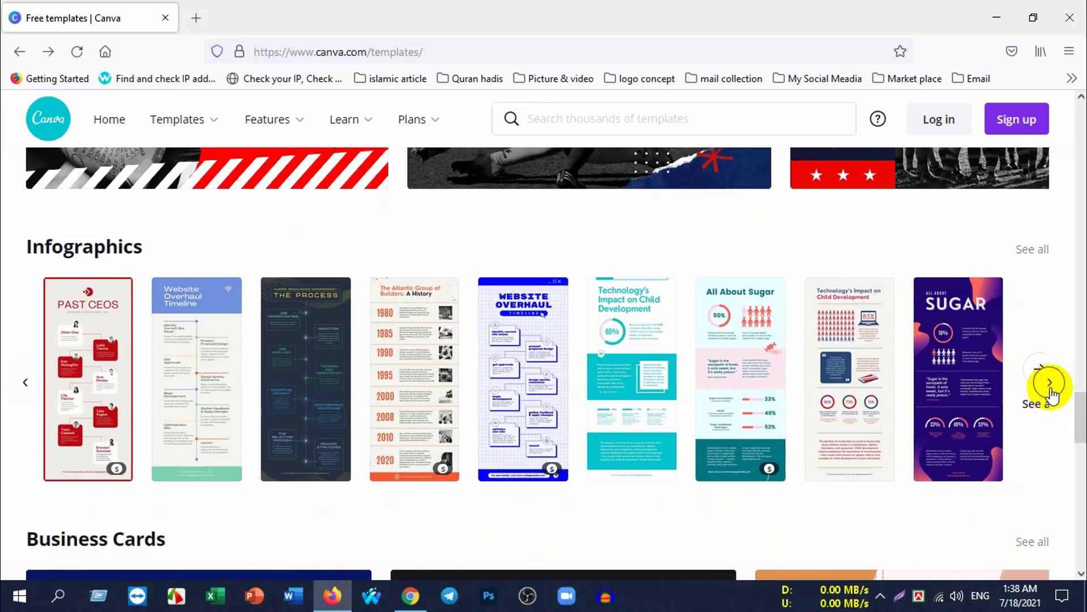
click(1036, 378)
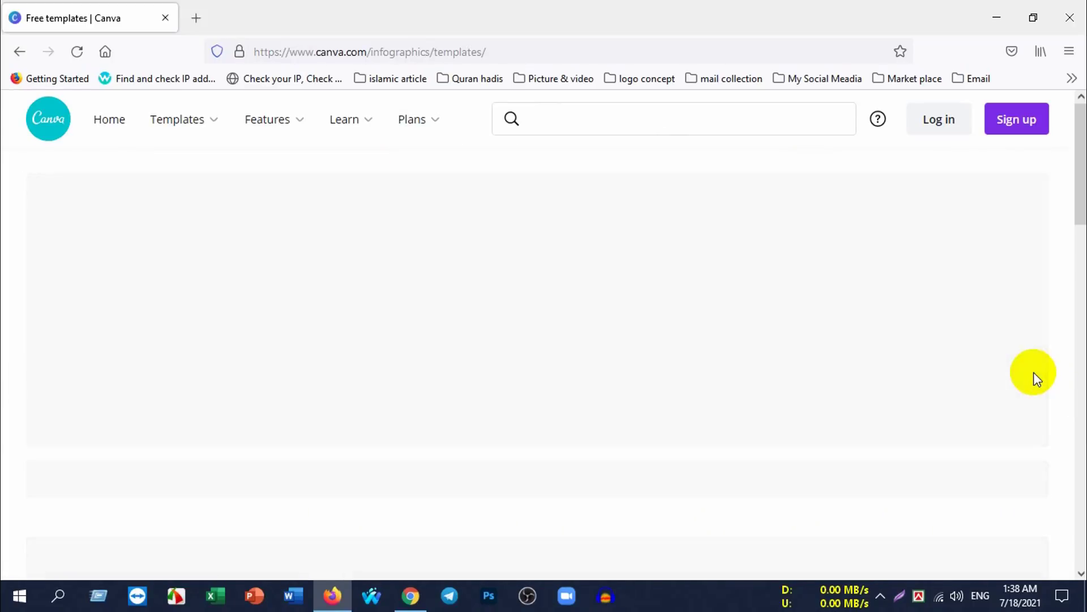
scroll(464, 364, down, 3)
scroll(468, 376, down, 3)
scroll(468, 376, down, 8)
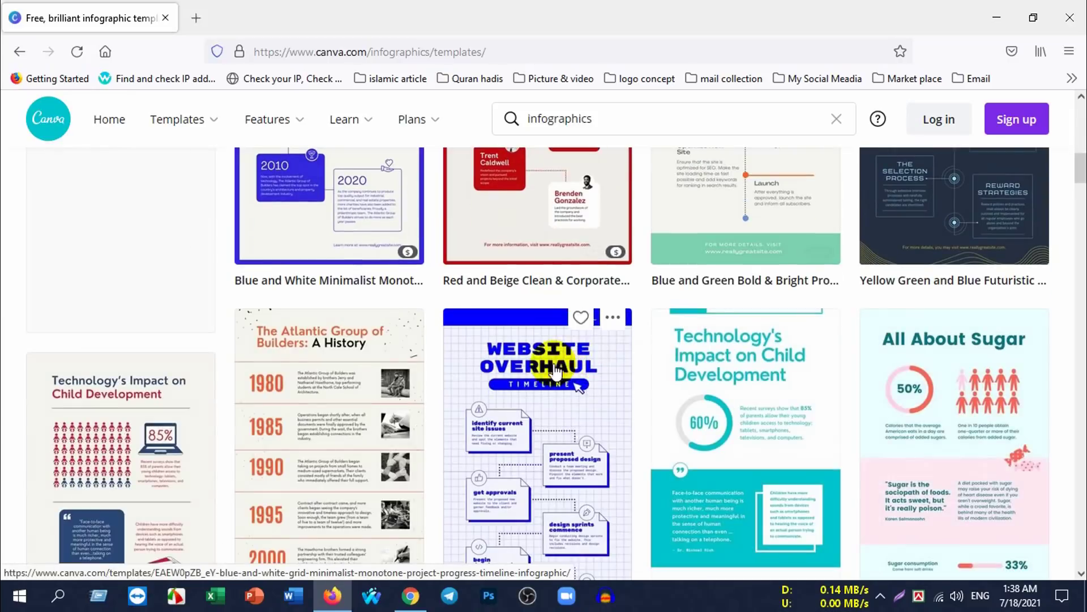
scroll(624, 373, up, 5)
scroll(721, 360, up, 4)
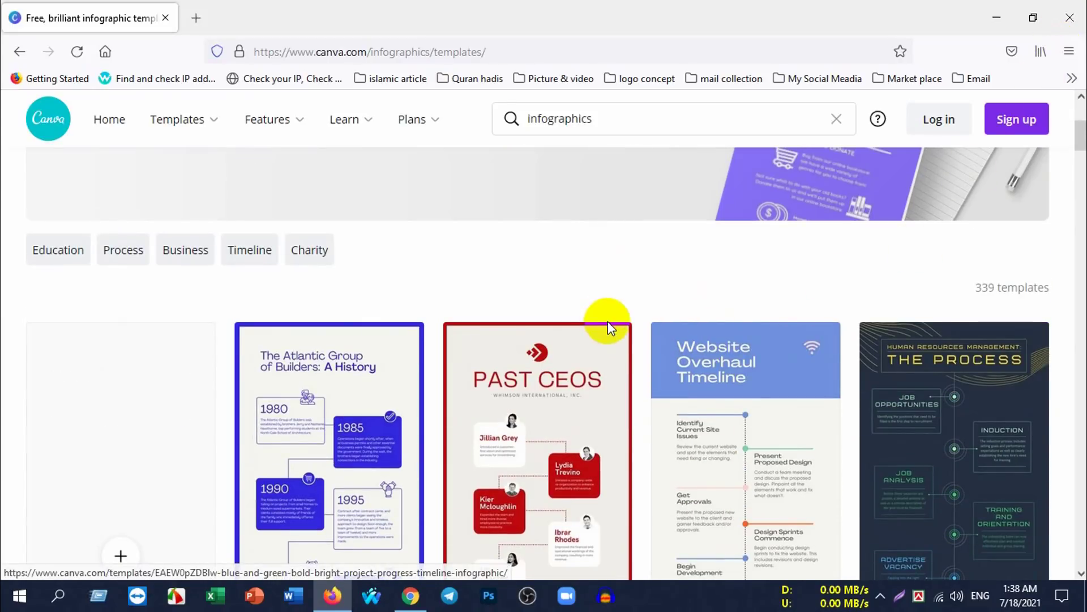
scroll(607, 321, down, 3)
scroll(517, 329, down, 6)
scroll(563, 325, down, 5)
scroll(558, 332, down, 3)
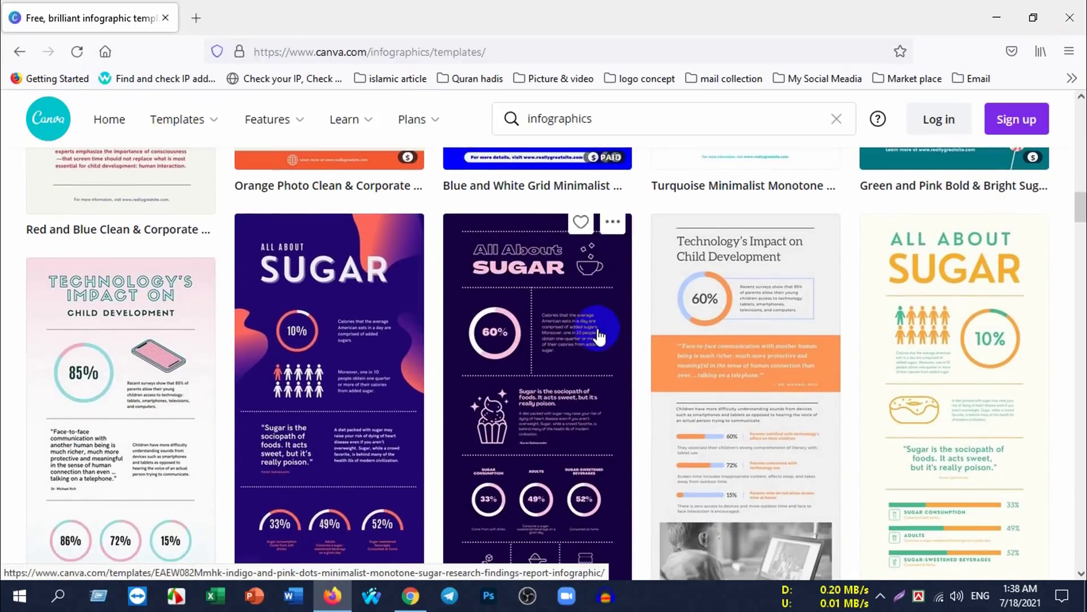
scroll(621, 326, up, 5)
scroll(621, 326, up, 4)
scroll(621, 322, up, 4)
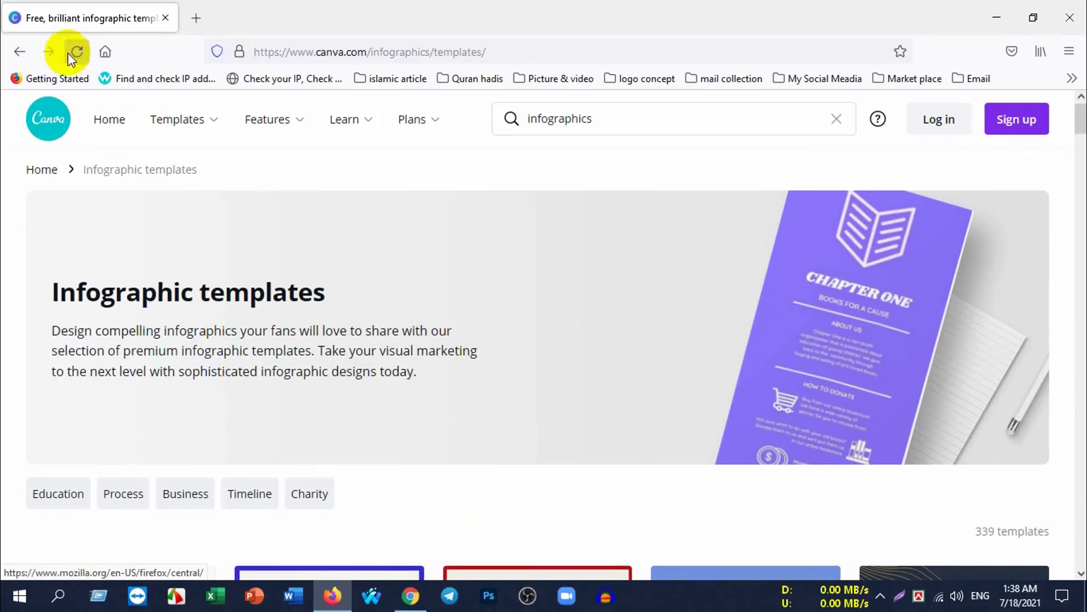
Step: Go back to the free templates page and scroll down to the Business Cards row
click(20, 53)
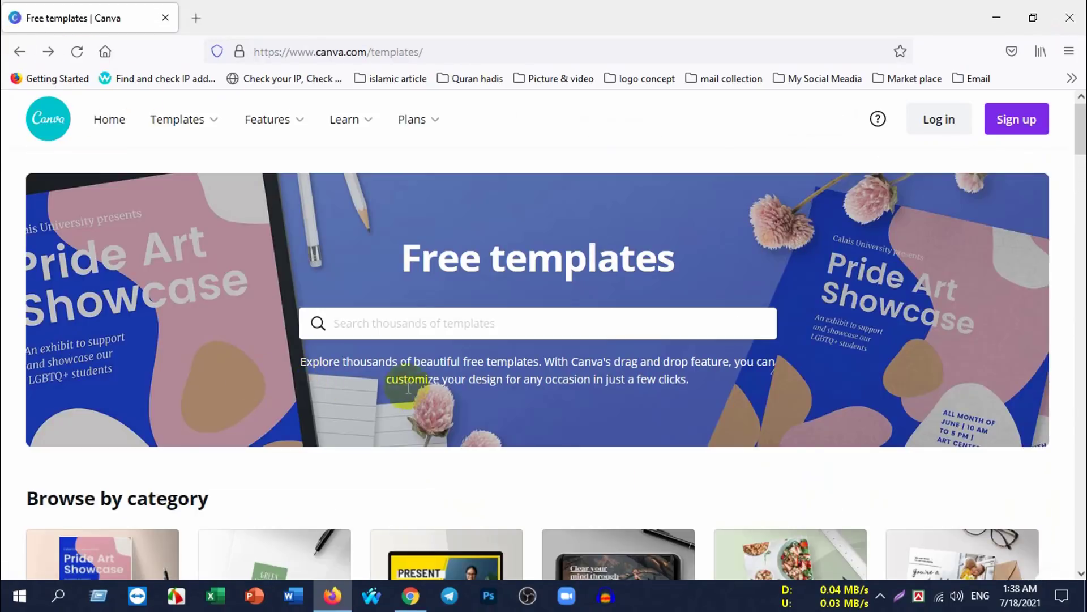
scroll(332, 389, down, 5)
scroll(339, 371, down, 5)
scroll(270, 374, down, 6)
scroll(271, 373, down, 5)
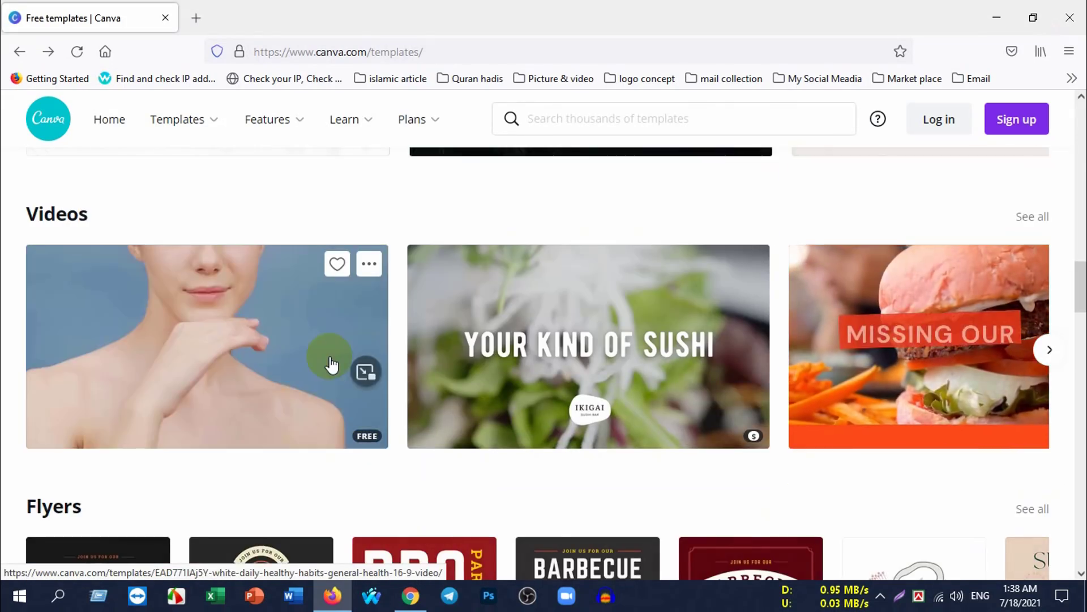
scroll(327, 364, down, 6)
scroll(296, 371, down, 5)
scroll(324, 371, down, 5)
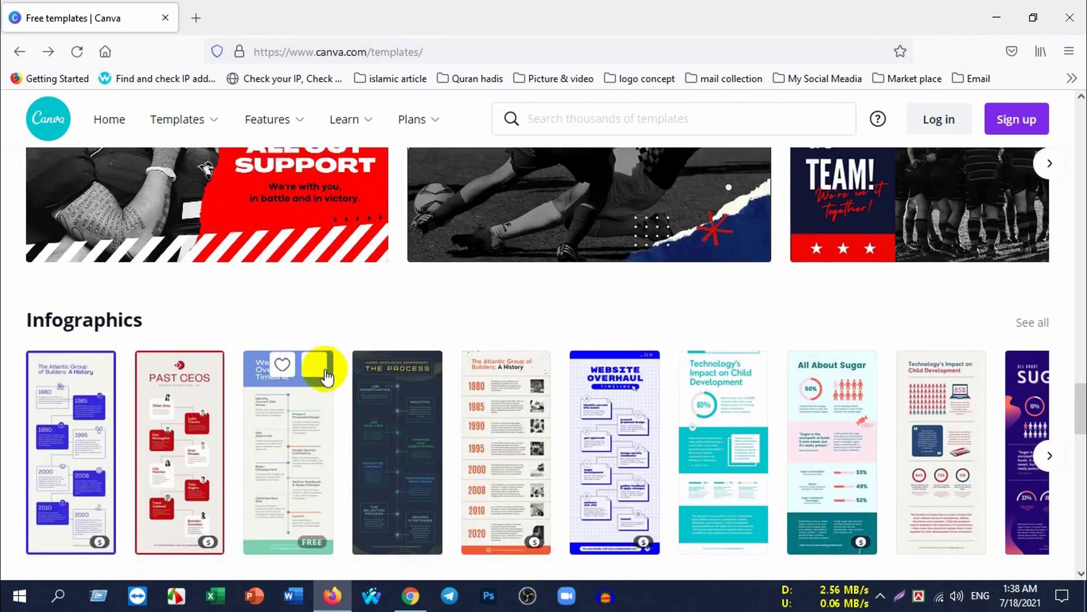
scroll(334, 371, down, 4)
scroll(272, 340, down, 3)
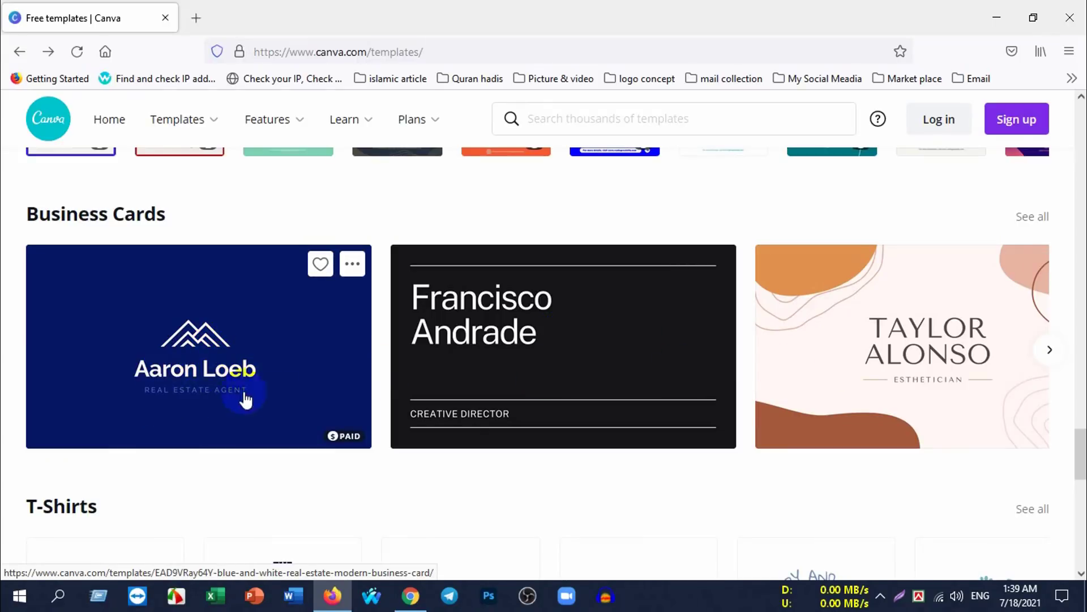
mouse_move(902, 345)
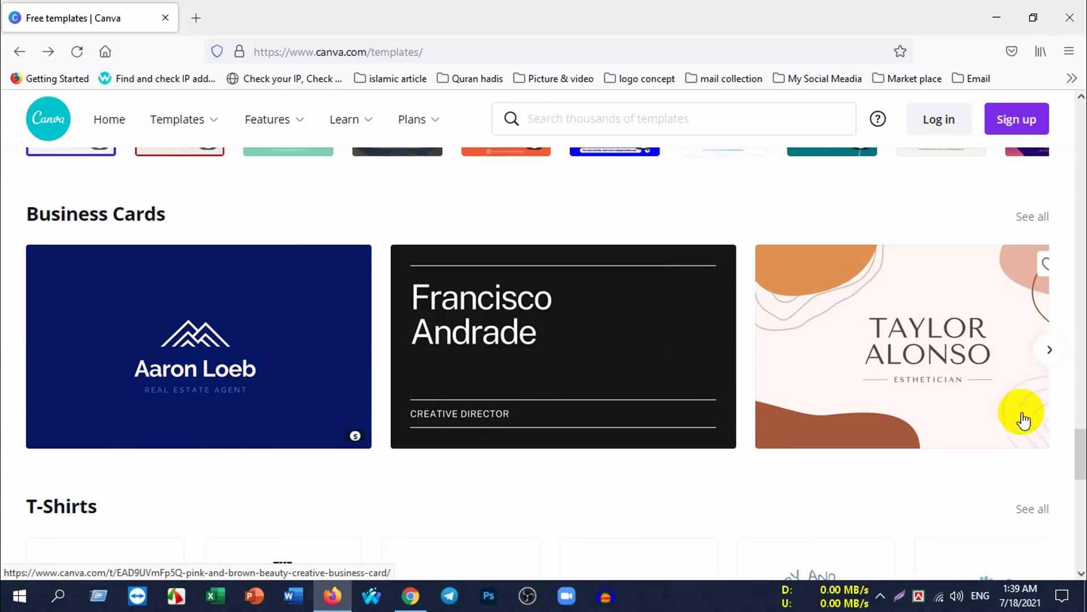
Step: Advance the Business Cards row four times to its later designs, including the Kommune card
click(1051, 349)
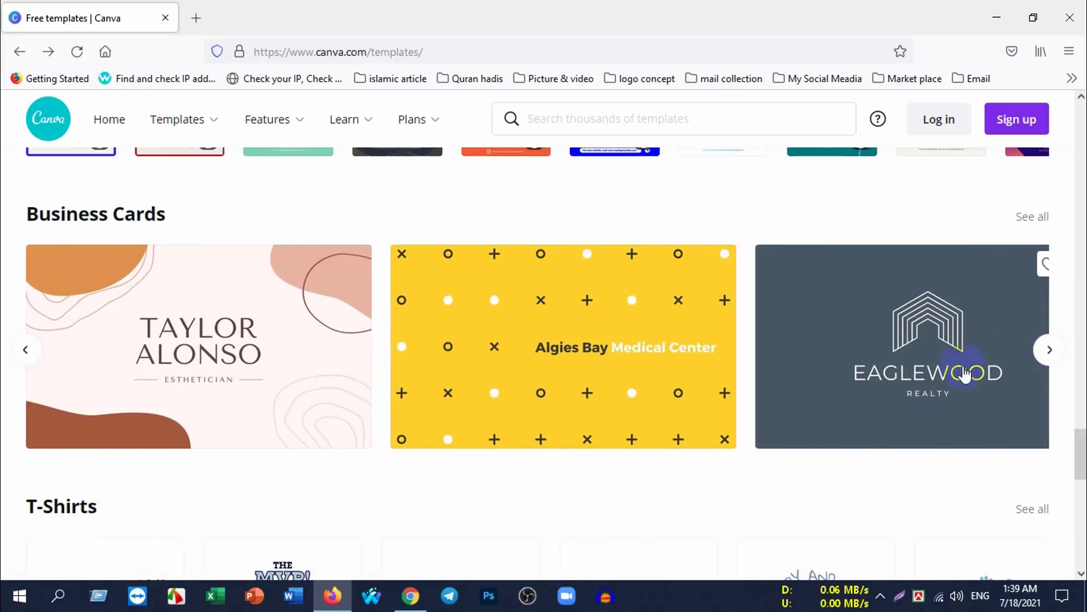
click(1051, 349)
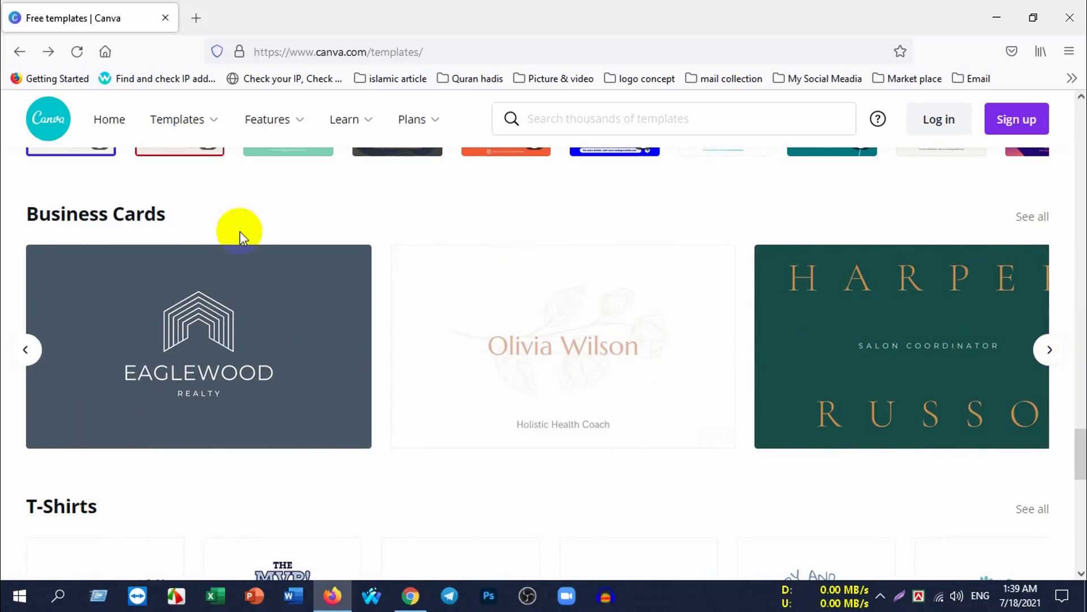
scroll(601, 414, down, 5)
scroll(602, 406, up, 2)
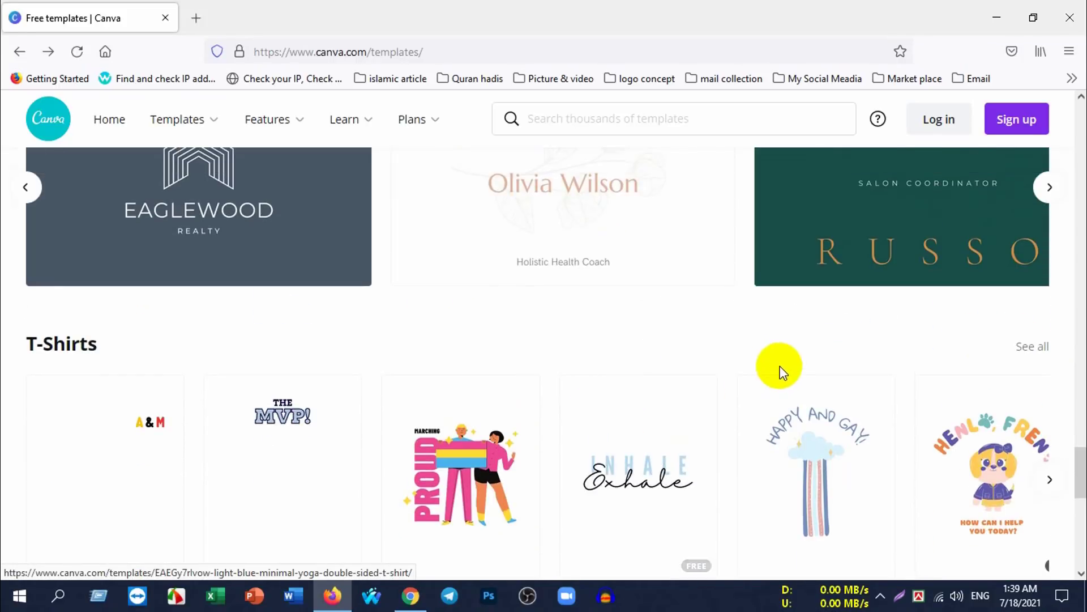
scroll(776, 366, up, 3)
click(1051, 350)
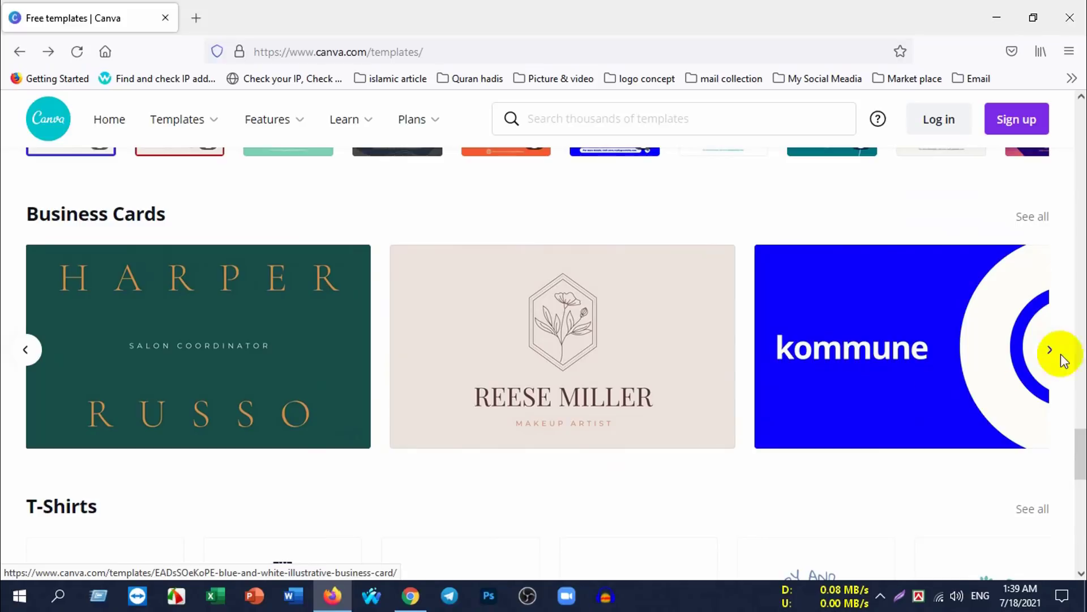
click(1047, 354)
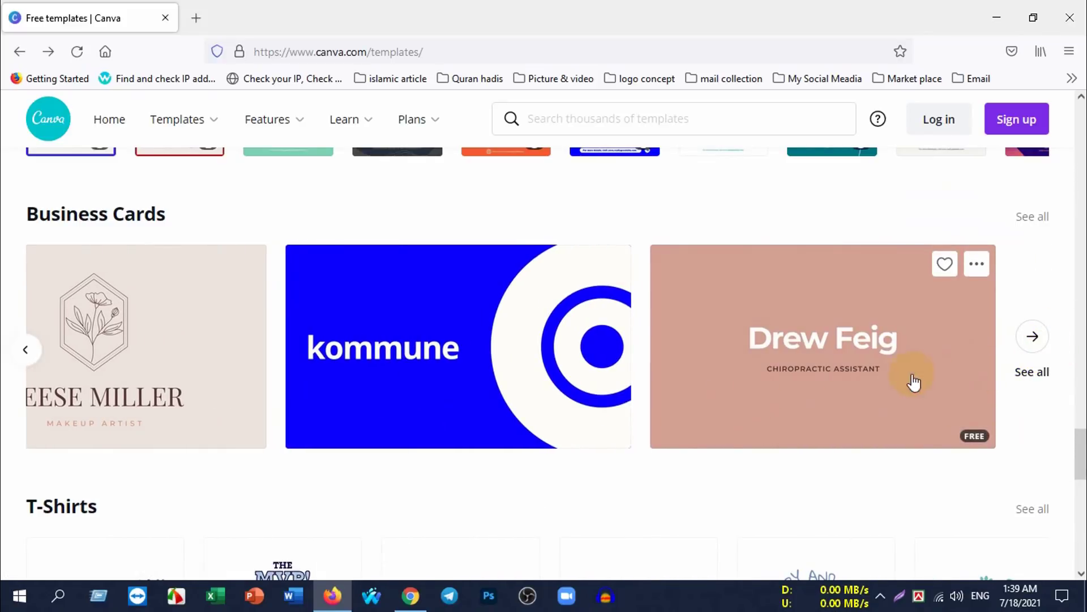
scroll(684, 437, down, 3)
scroll(718, 422, down, 2)
scroll(816, 434, up, 4)
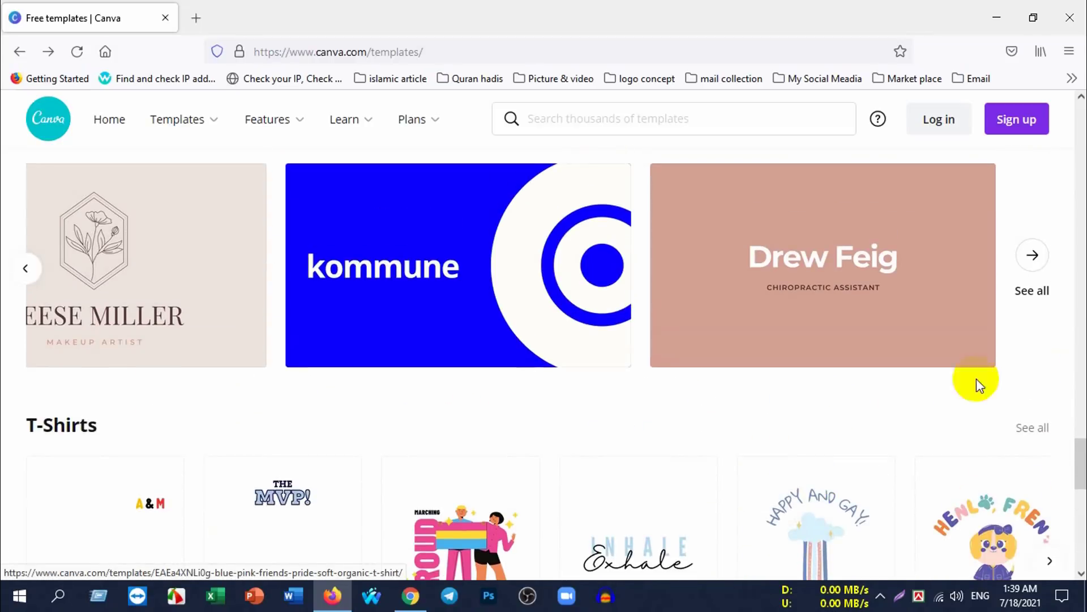
click(1030, 272)
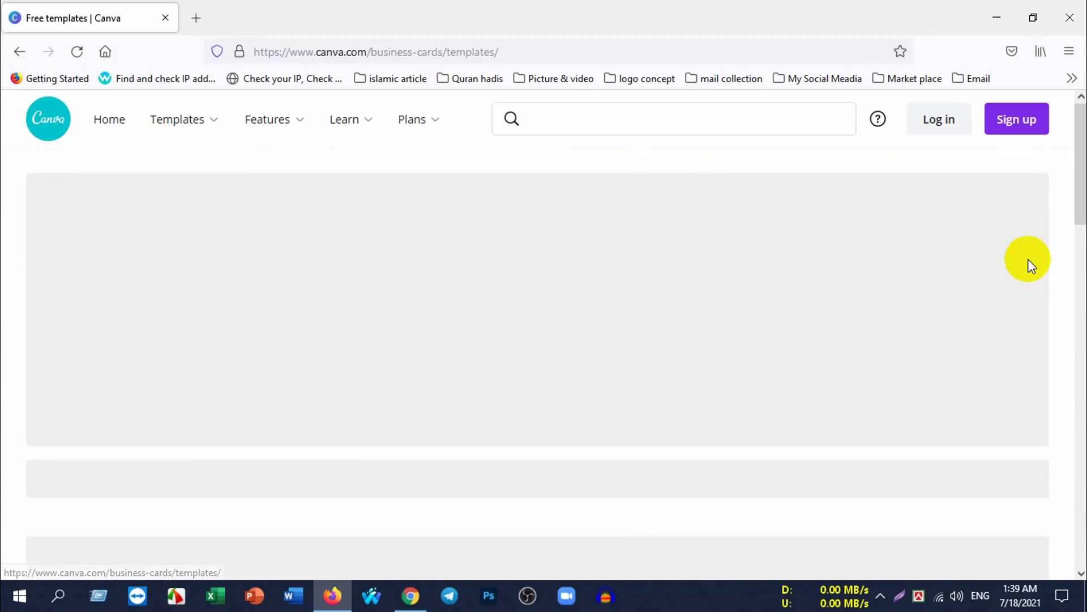
scroll(701, 416, down, 5)
scroll(701, 416, down, 7)
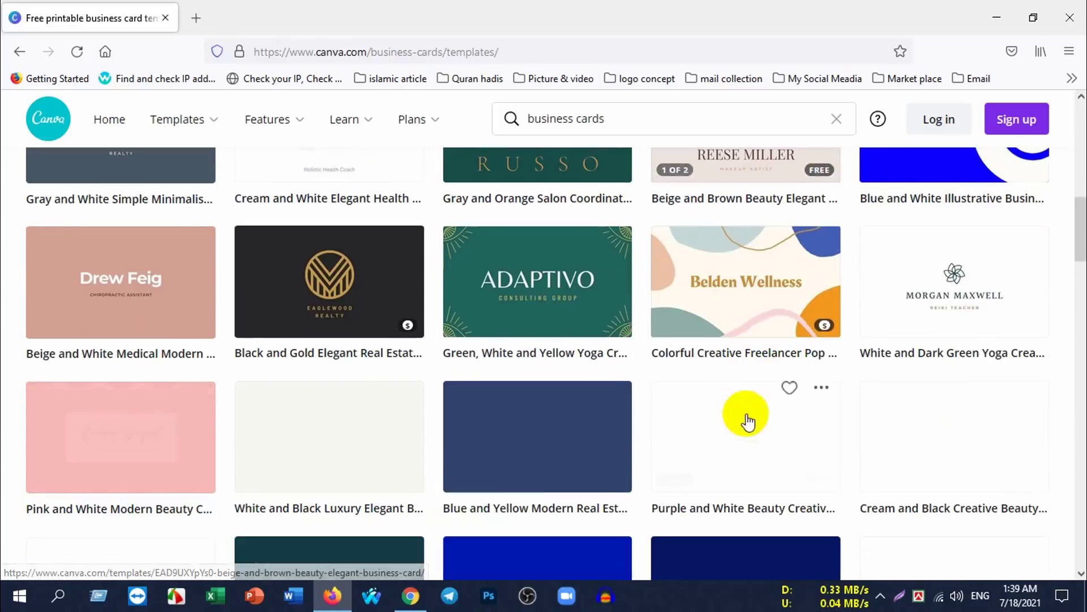
scroll(697, 406, down, 7)
scroll(680, 401, up, 4)
mouse_move(537, 274)
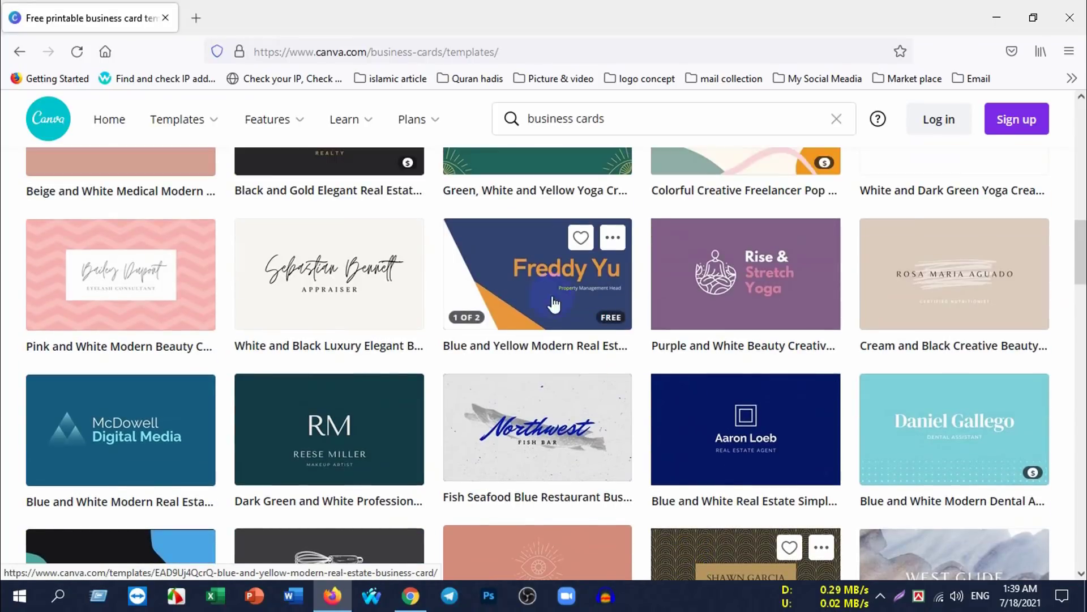
scroll(453, 408, down, 4)
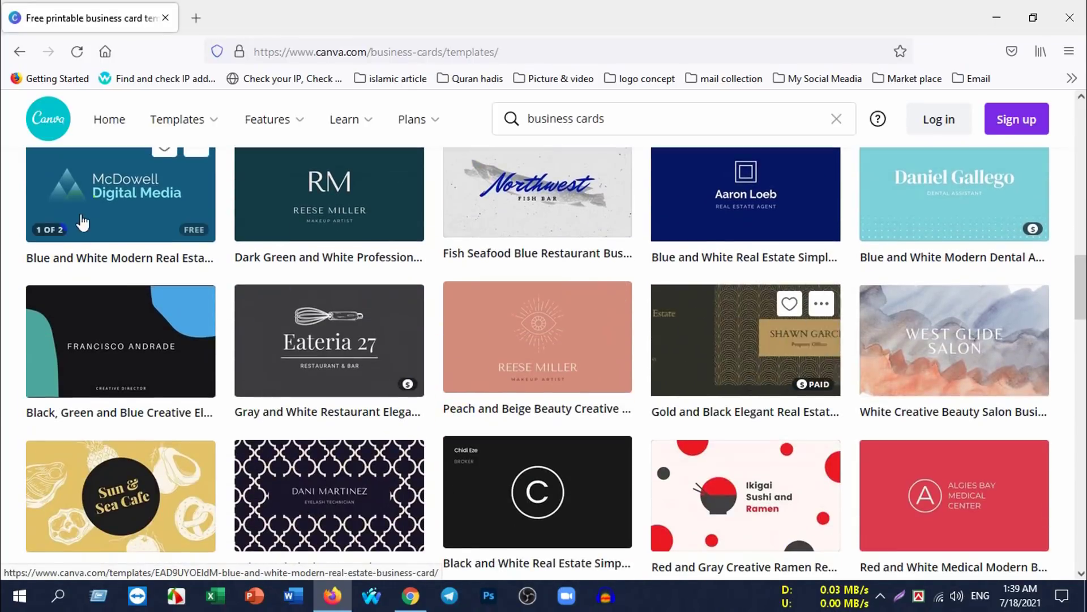
scroll(396, 374, down, 3)
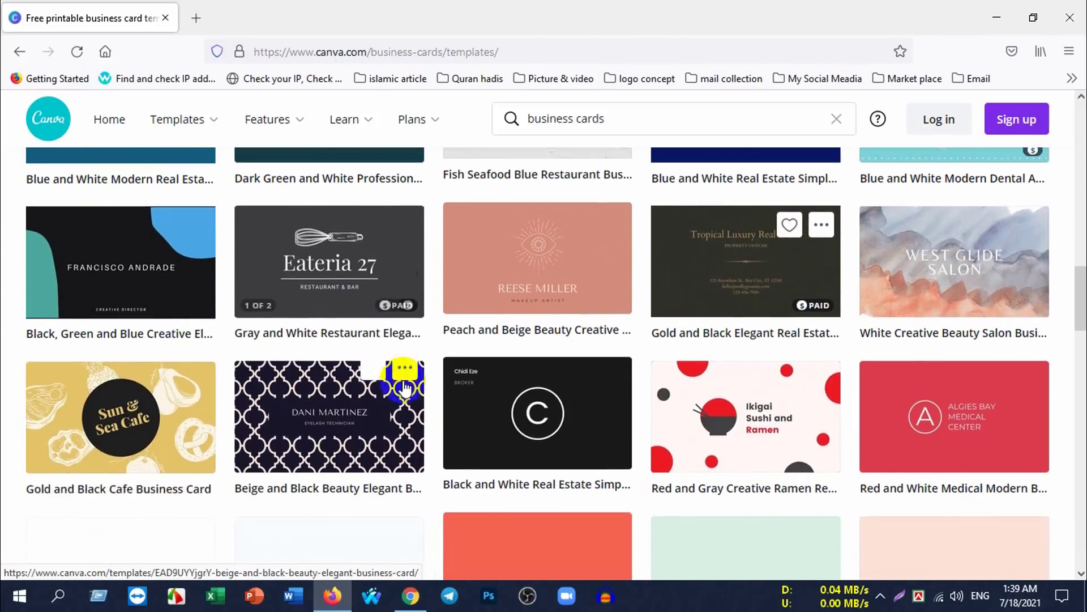
scroll(883, 360, down, 2)
scroll(624, 360, down, 2)
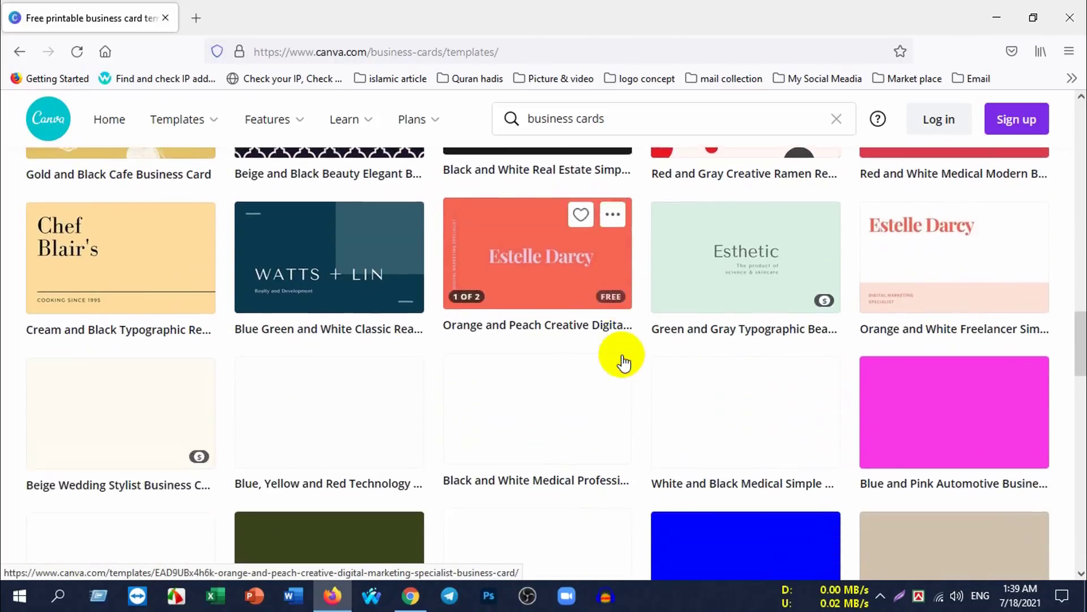
scroll(658, 365, down, 3)
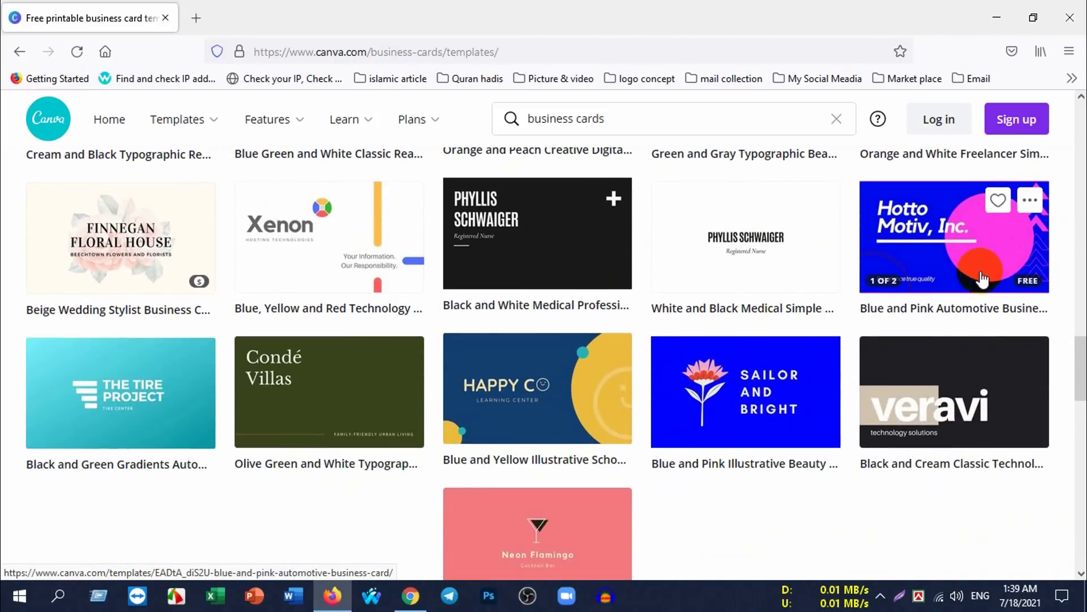
scroll(637, 396, up, 10)
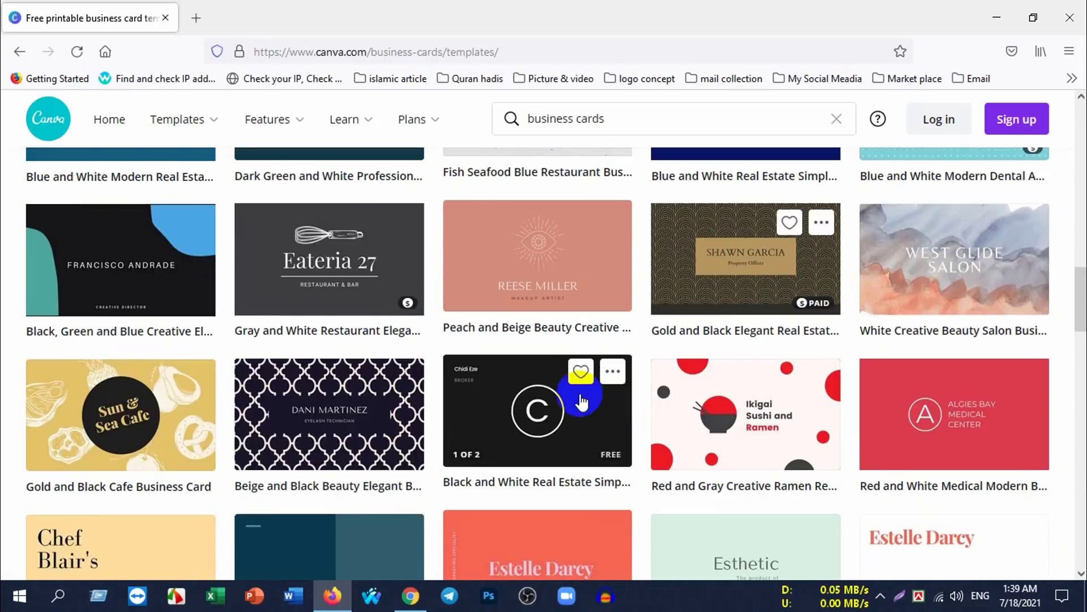
scroll(548, 400, up, 5)
scroll(548, 400, up, 5)
scroll(548, 400, up, 10)
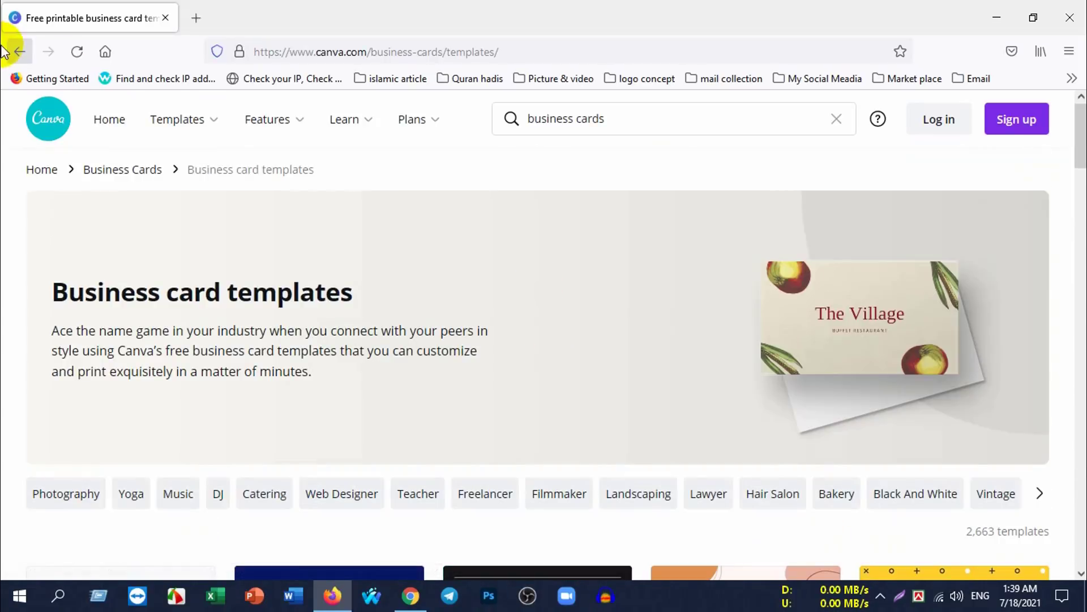
Step: Return to free templates and advance the T-Shirts row to its Big Sister and Rescue Love designs
click(18, 51)
scroll(633, 342, down, 2)
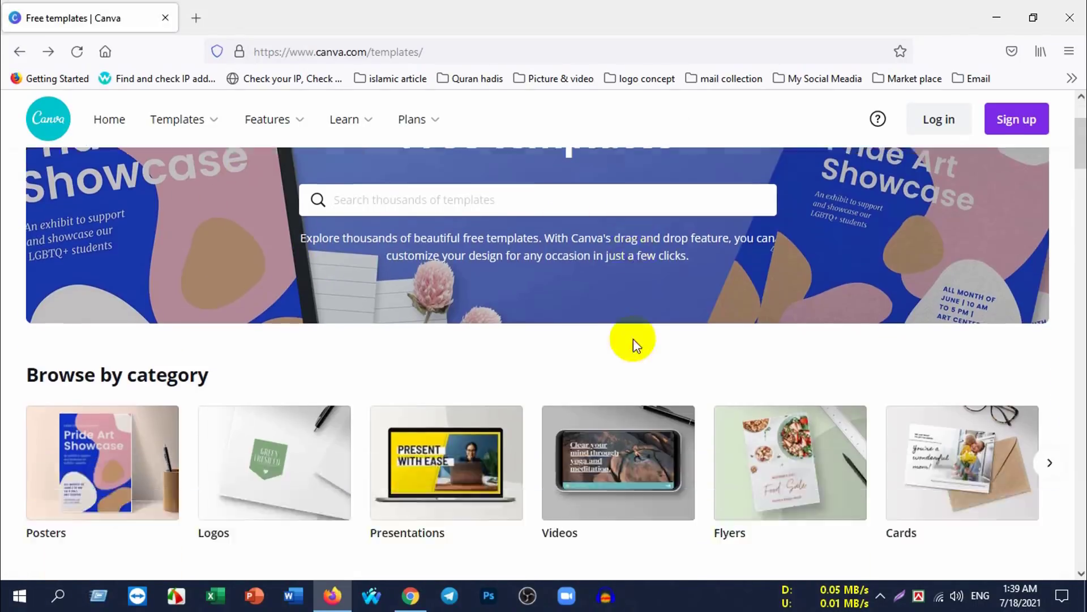
scroll(619, 316, down, 4)
scroll(735, 376, down, 4)
scroll(753, 384, down, 2)
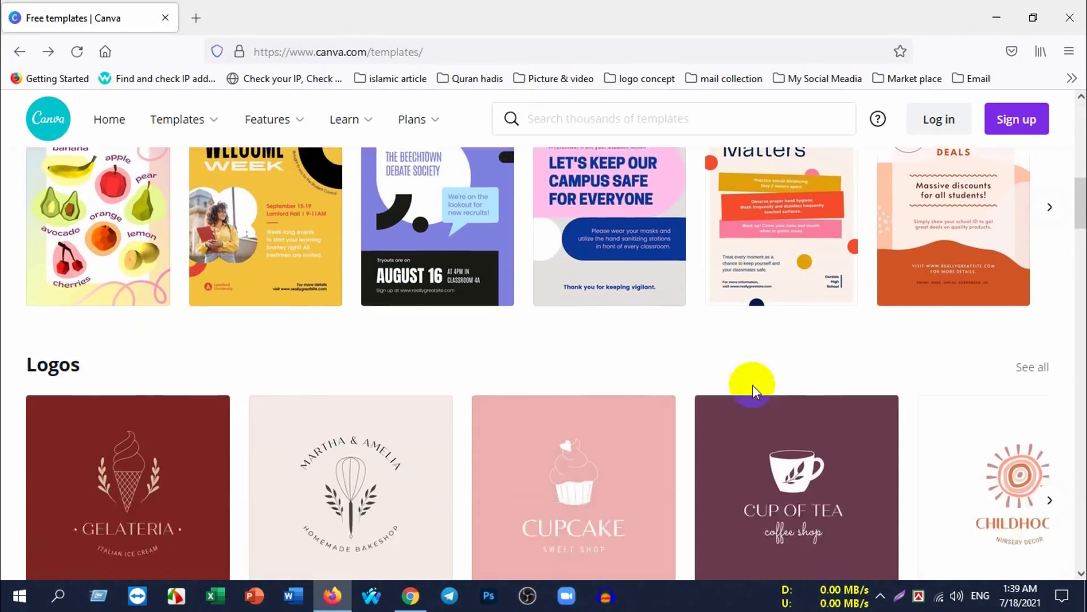
scroll(753, 383, down, 3)
scroll(433, 340, down, 3)
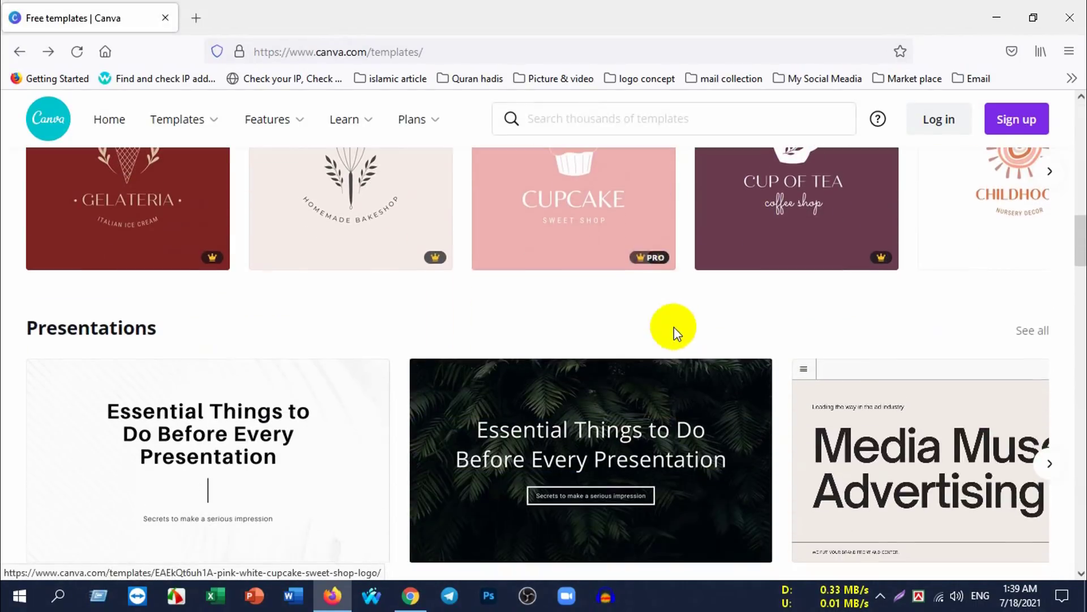
scroll(580, 354, down, 3)
scroll(614, 347, down, 4)
scroll(567, 351, down, 7)
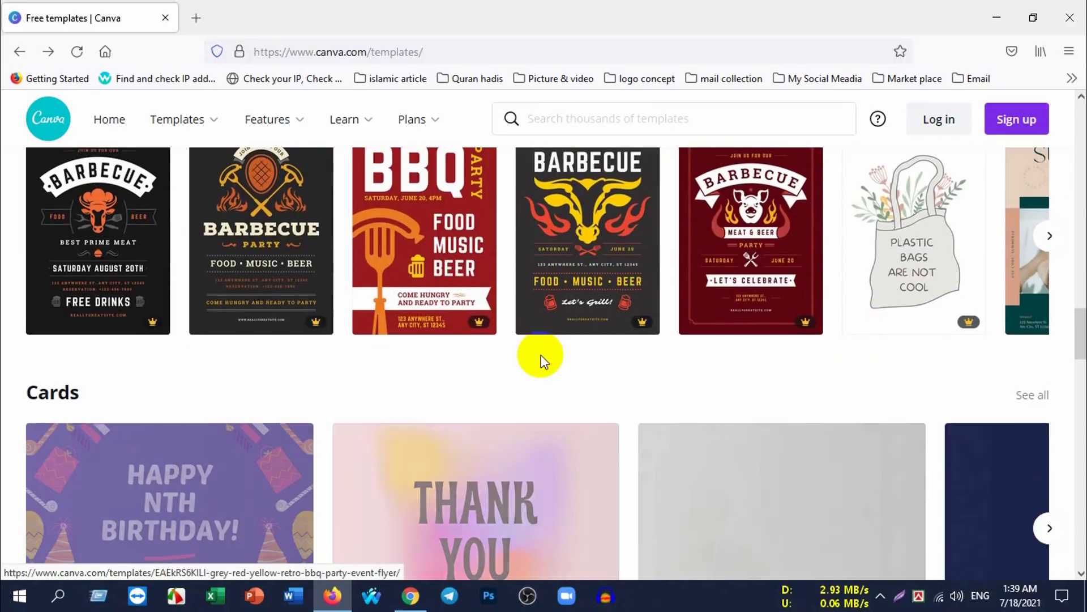
scroll(539, 359, down, 4)
scroll(360, 369, down, 6)
scroll(370, 350, down, 3)
scroll(425, 355, down, 4)
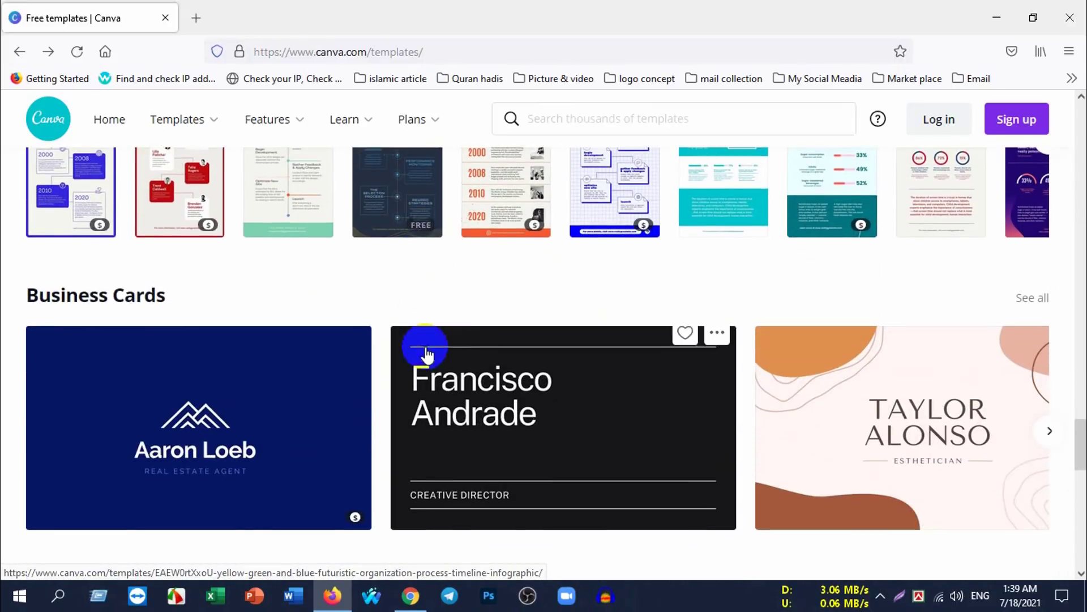
scroll(440, 359, down, 6)
scroll(566, 354, down, 3)
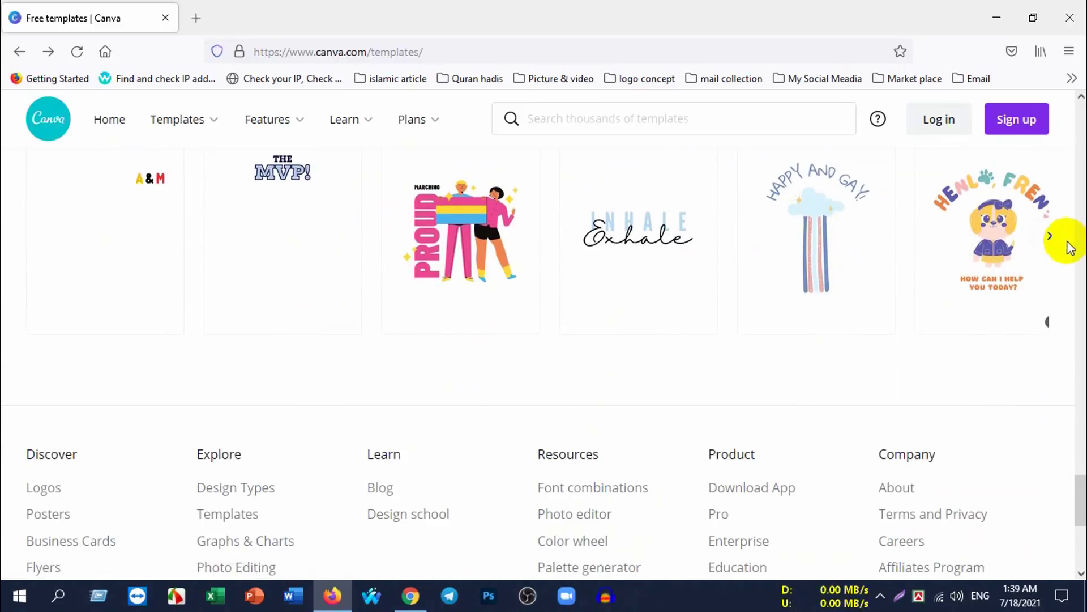
click(1047, 238)
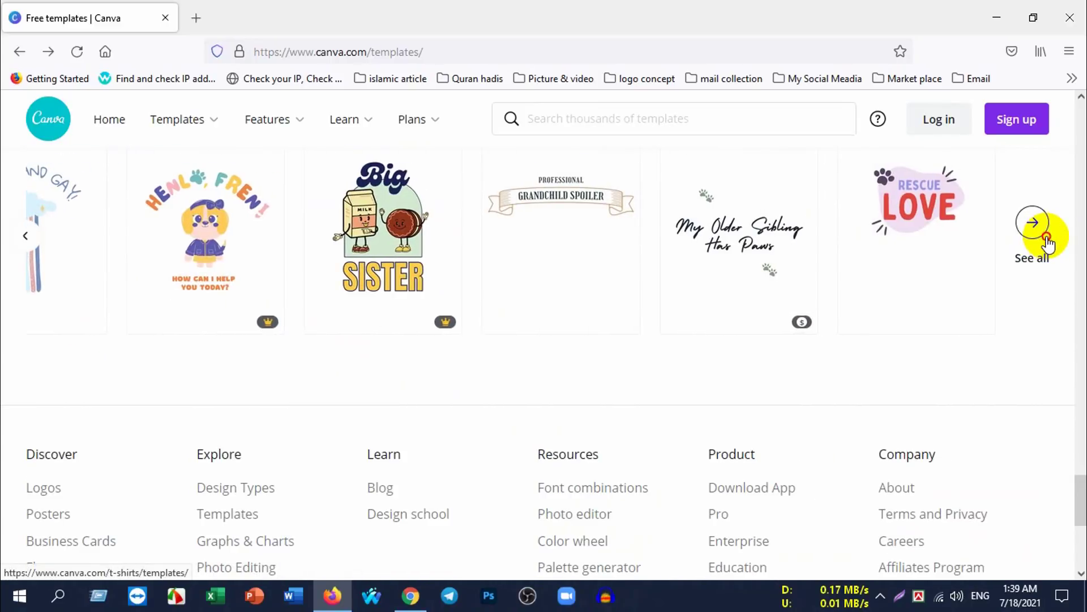
Step: Open the full T-shirt templates gallery listing 1,368 templates
click(1046, 236)
scroll(508, 404, down, 6)
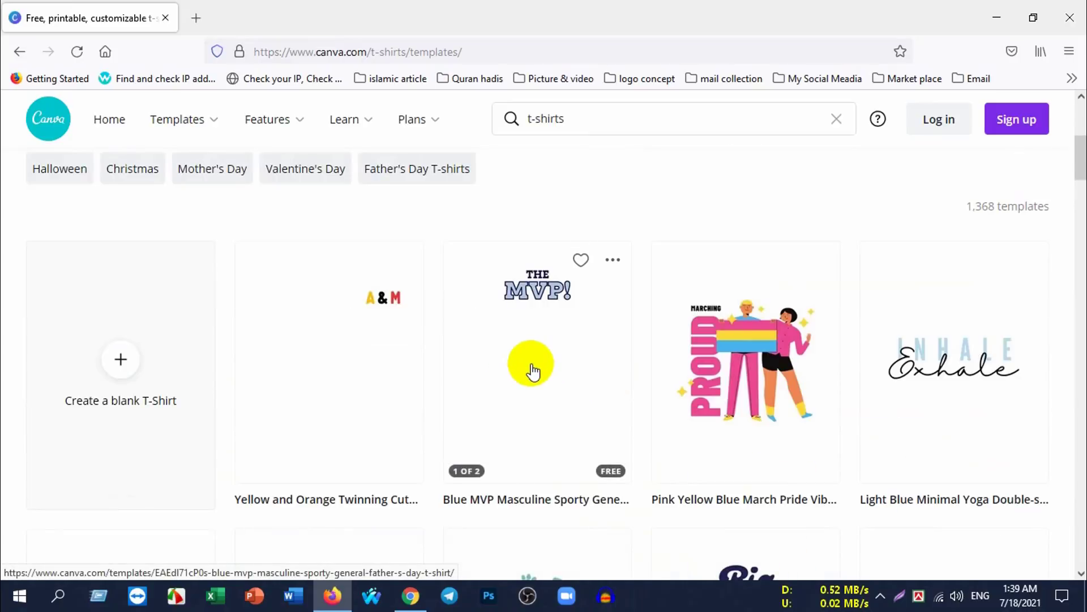
scroll(529, 364, down, 2)
scroll(546, 380, up, 8)
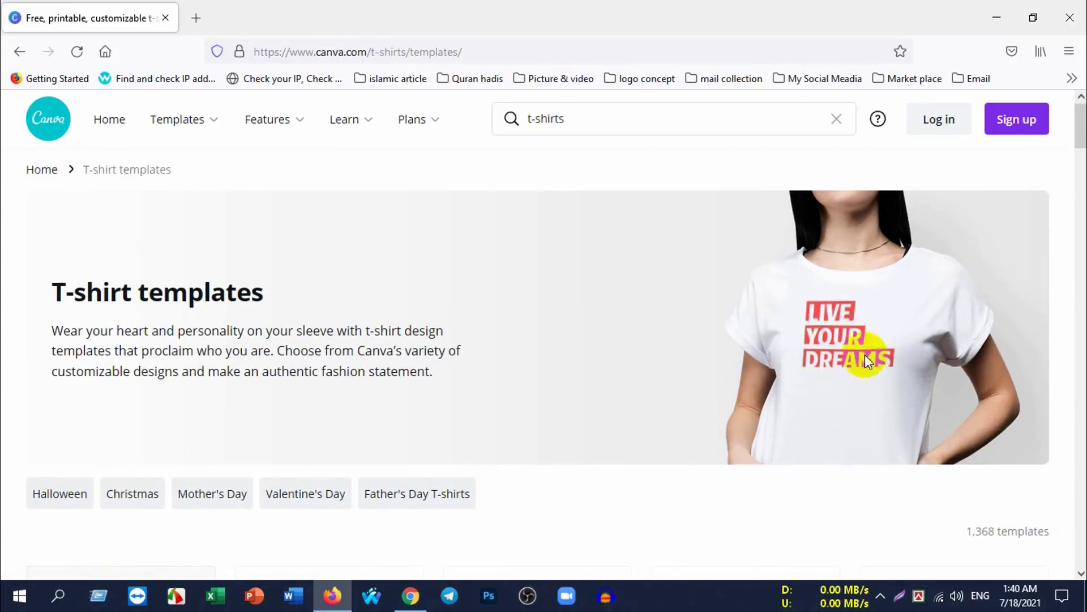
Step: Scroll through the T-shirt templates down to the pagination and back to the top
scroll(867, 362, down, 4)
scroll(660, 432, down, 5)
scroll(582, 412, down, 4)
scroll(514, 417, down, 5)
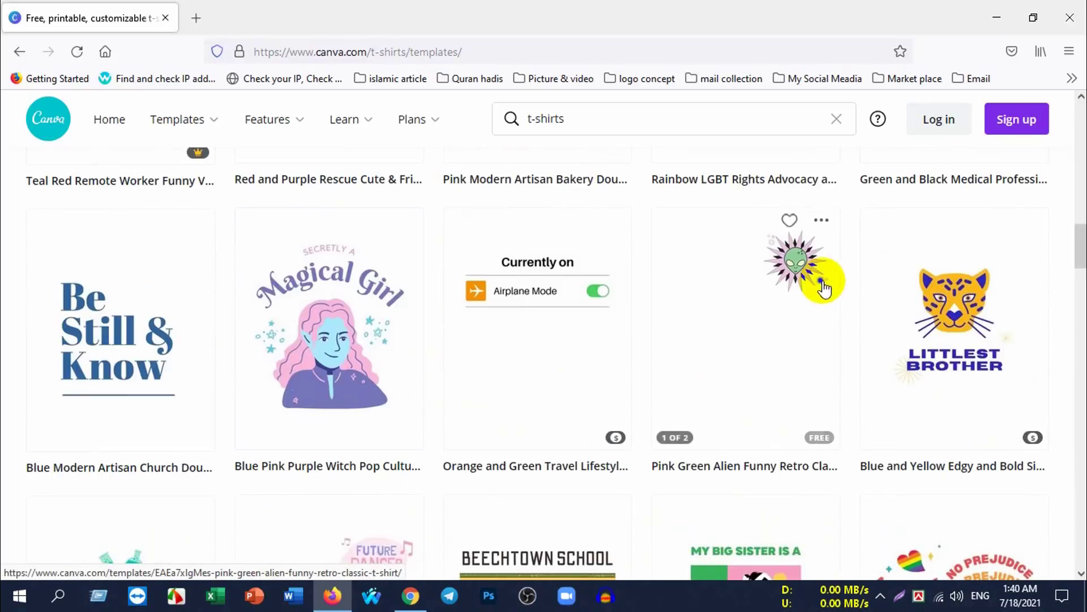
scroll(804, 317, down, 5)
scroll(772, 325, down, 2)
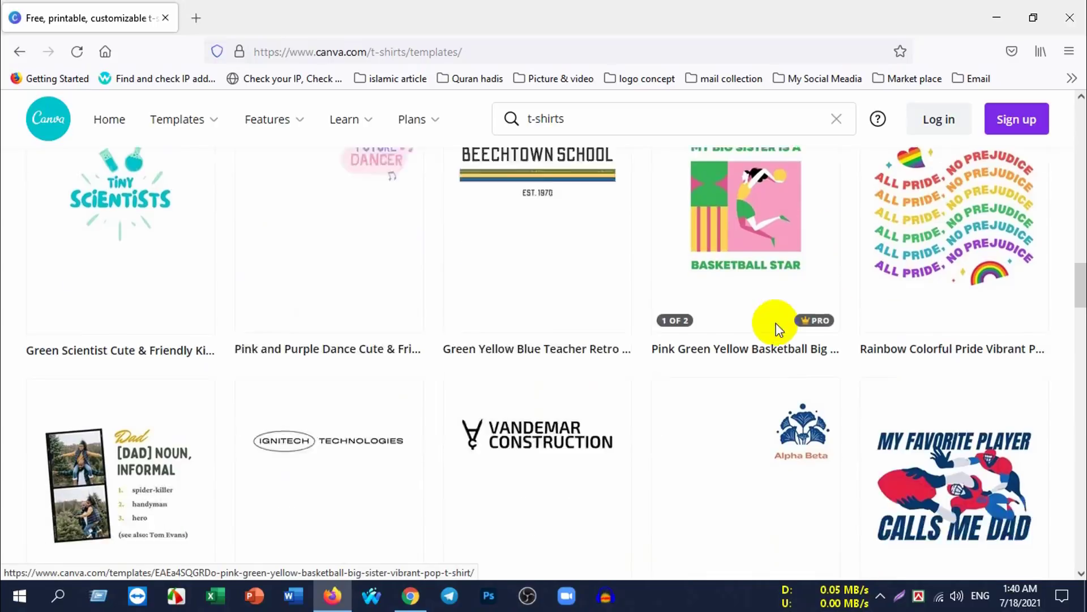
scroll(737, 340, down, 3)
scroll(707, 359, up, 6)
scroll(702, 357, up, 8)
scroll(651, 356, down, 4)
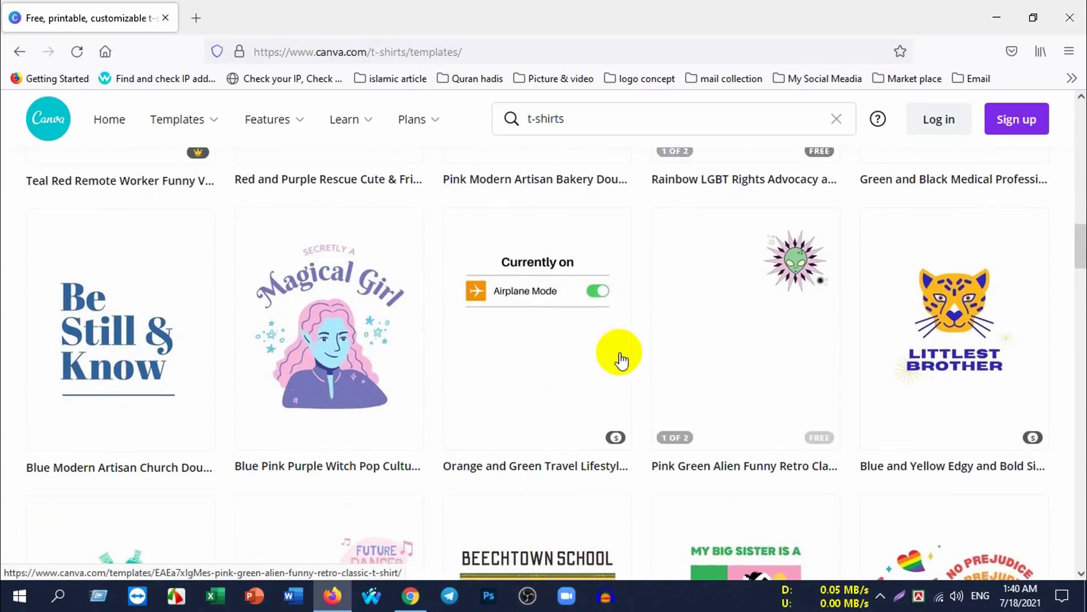
scroll(622, 355, down, 5)
scroll(611, 349, down, 5)
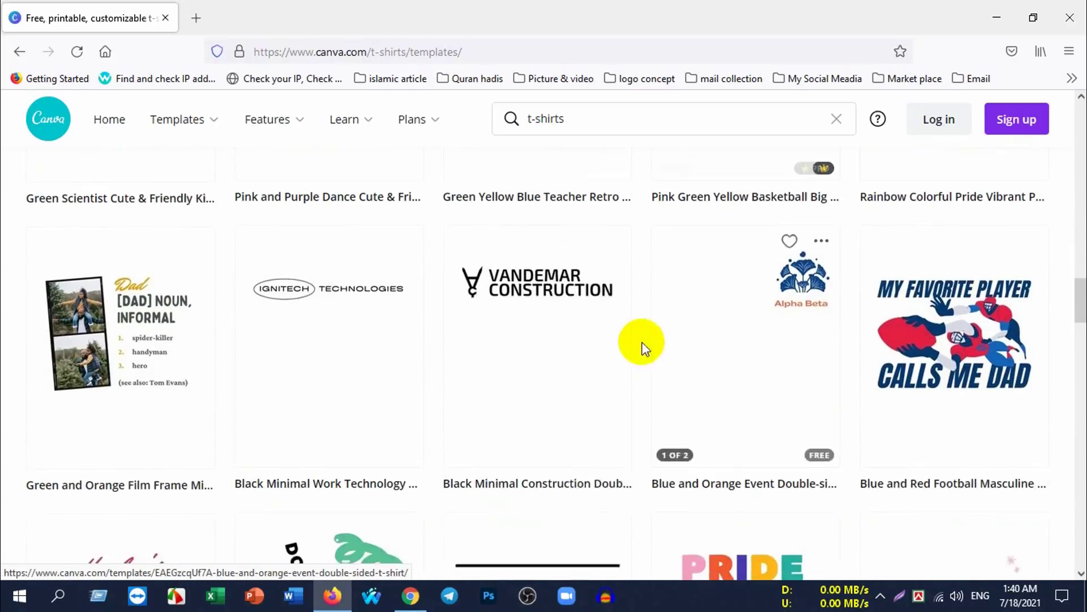
scroll(458, 368, down, 4)
scroll(608, 346, down, 3)
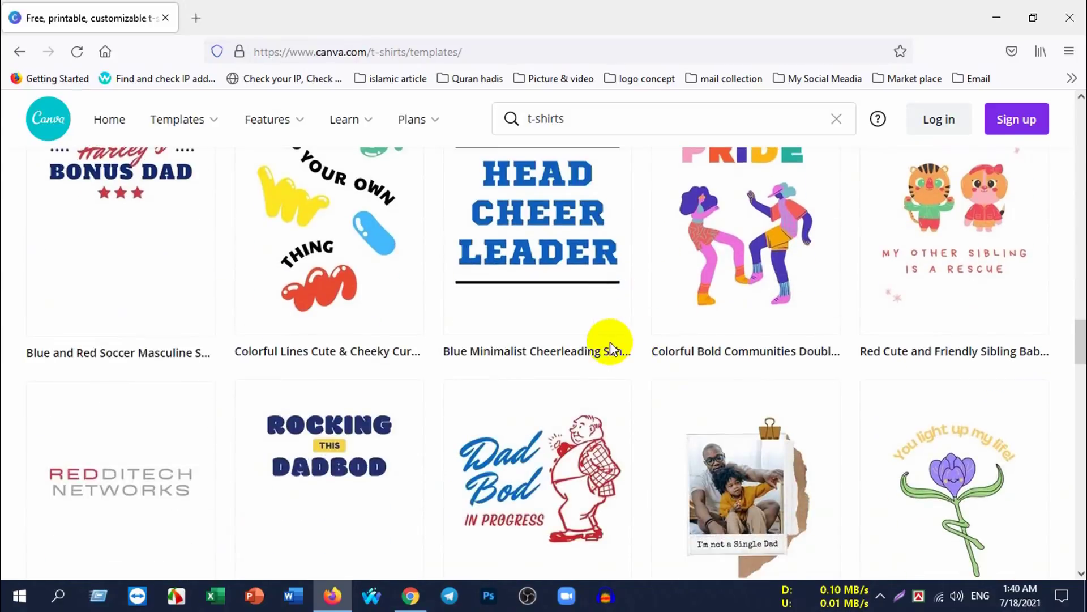
scroll(607, 348, down, 4)
scroll(614, 343, down, 3)
scroll(617, 344, down, 5)
scroll(617, 344, down, 6)
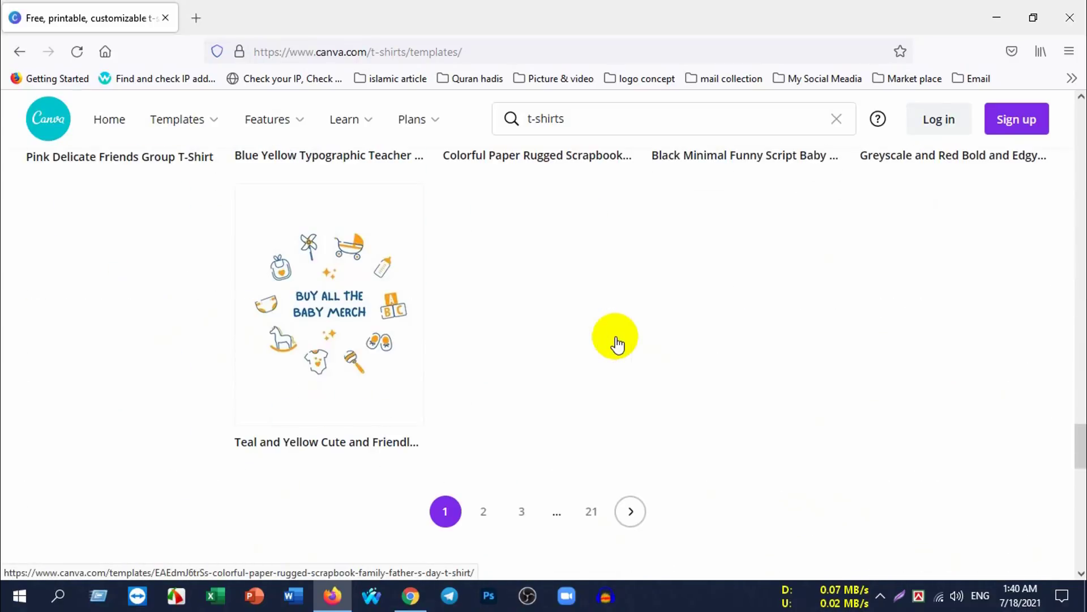
scroll(685, 357, down, 2)
scroll(636, 360, up, 2)
scroll(644, 357, up, 5)
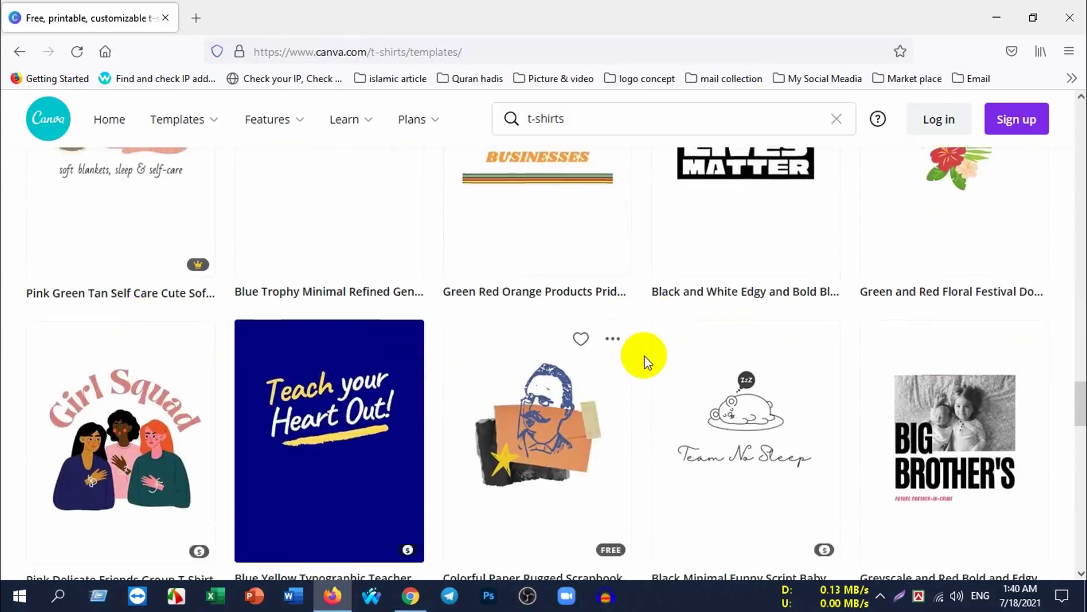
scroll(644, 354, down, 7)
scroll(643, 353, down, 6)
scroll(623, 363, up, 5)
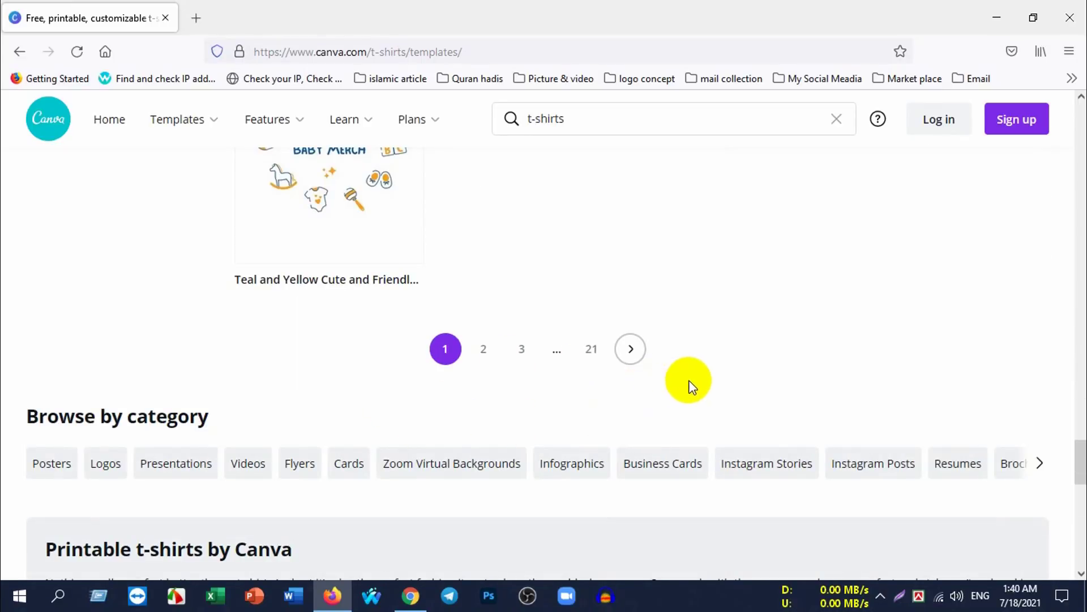
scroll(669, 380, up, 5)
scroll(636, 376, up, 5)
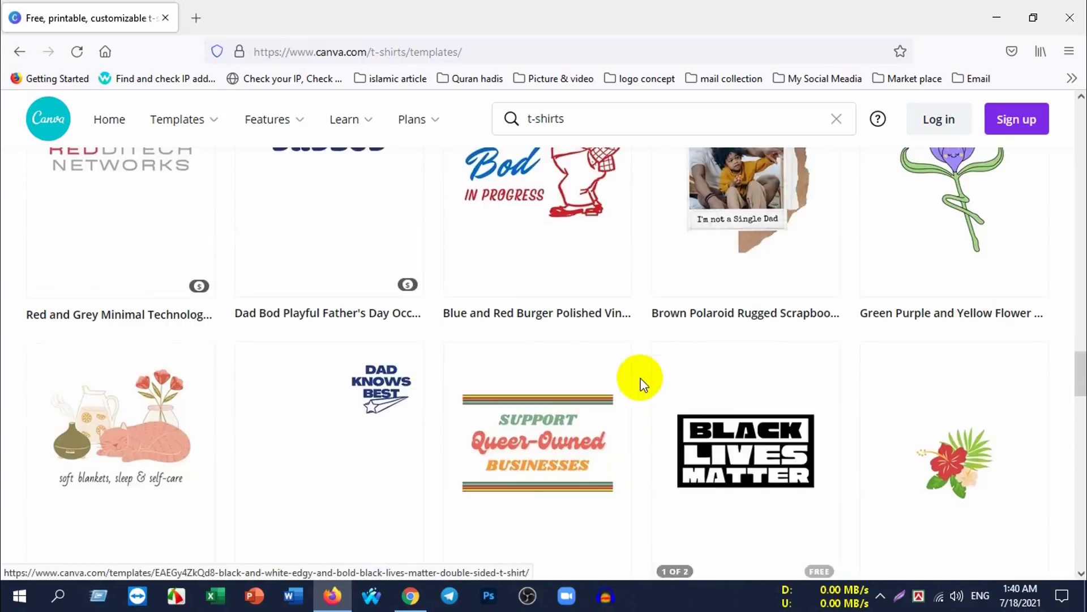
scroll(609, 377, up, 4)
scroll(606, 371, up, 5)
scroll(564, 374, up, 5)
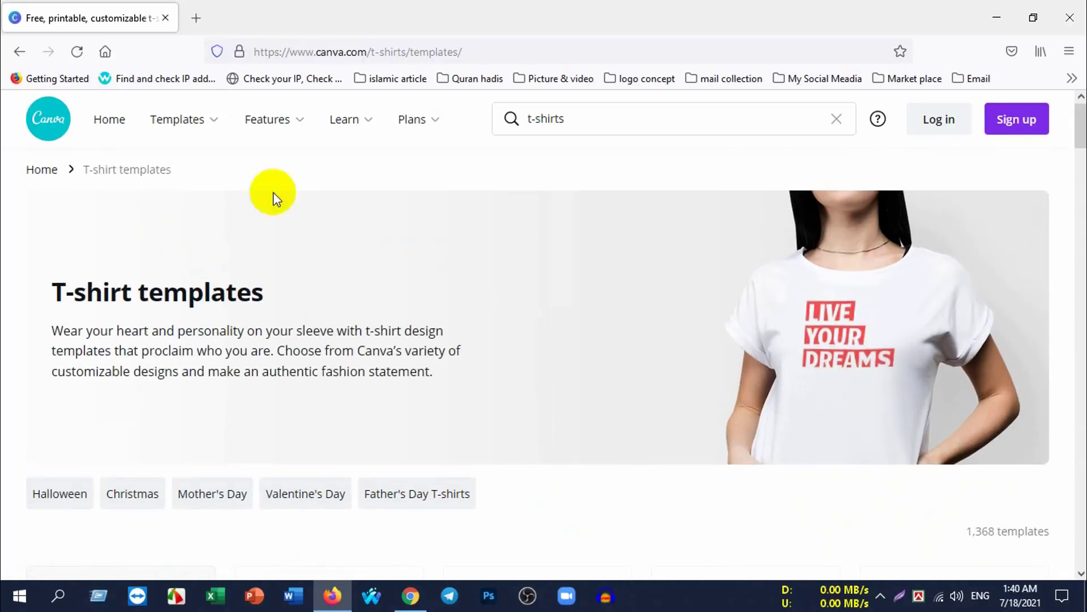
mouse_move(184, 119)
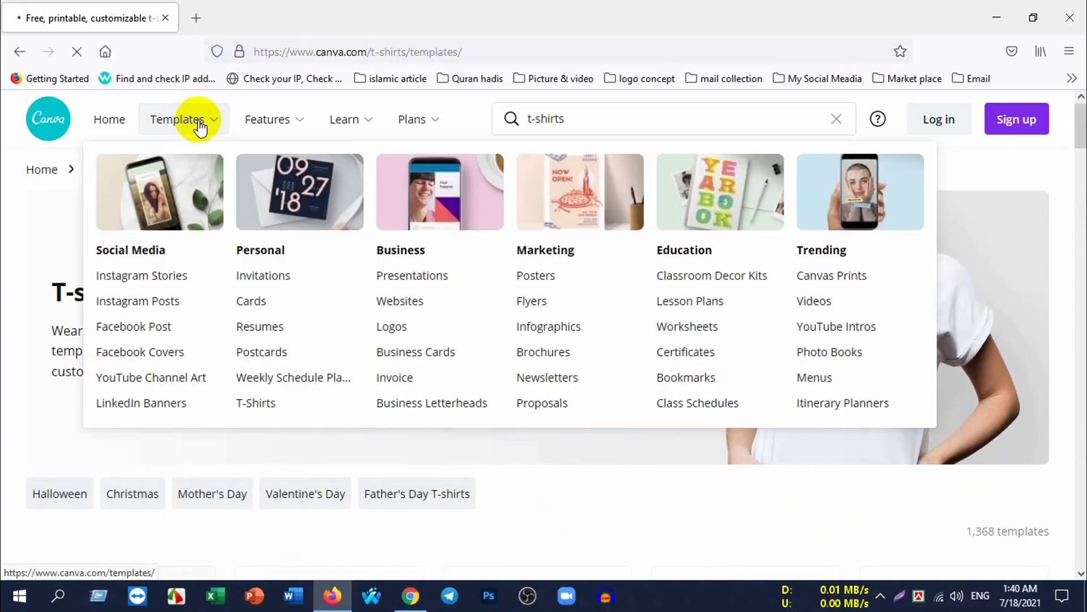
Step: Open the general Free templates page from the Templates navigation
click(199, 127)
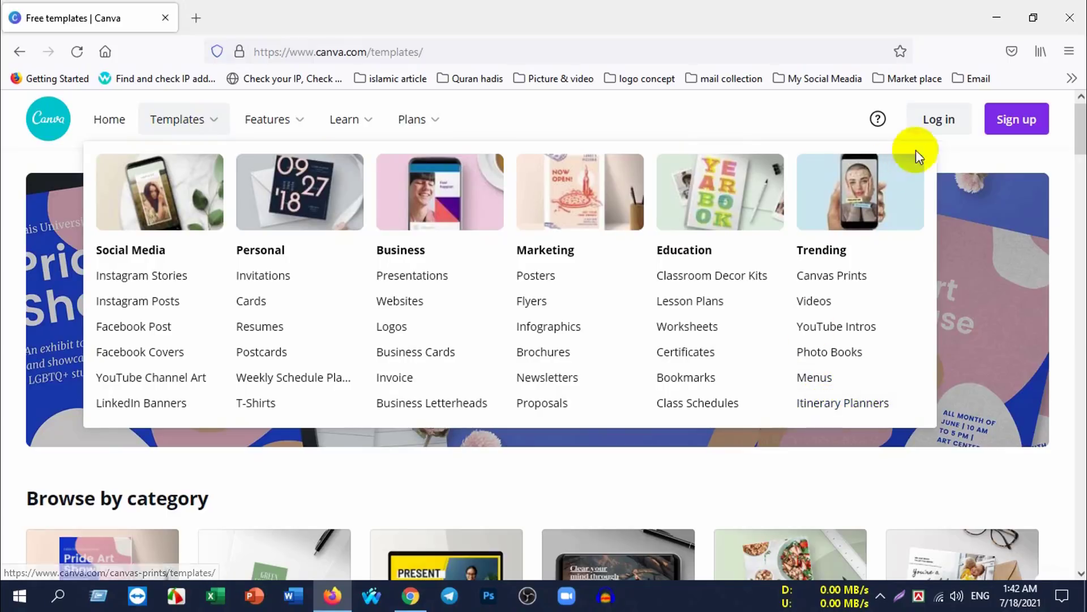
mouse_move(412, 119)
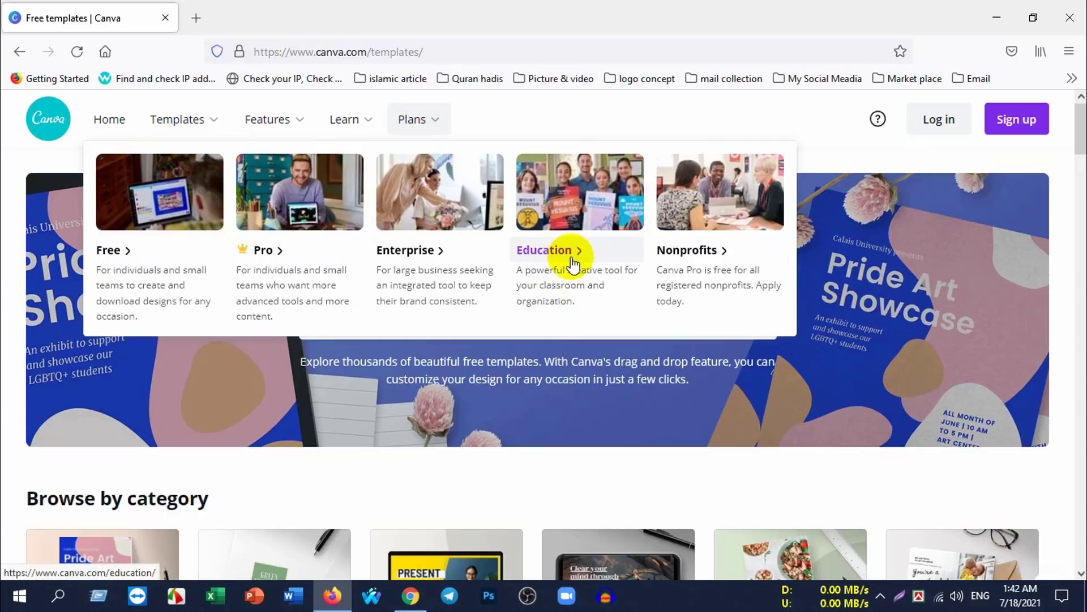
Step: Open Canva for Education from the Plans menu and scroll through its K12 overview
click(538, 240)
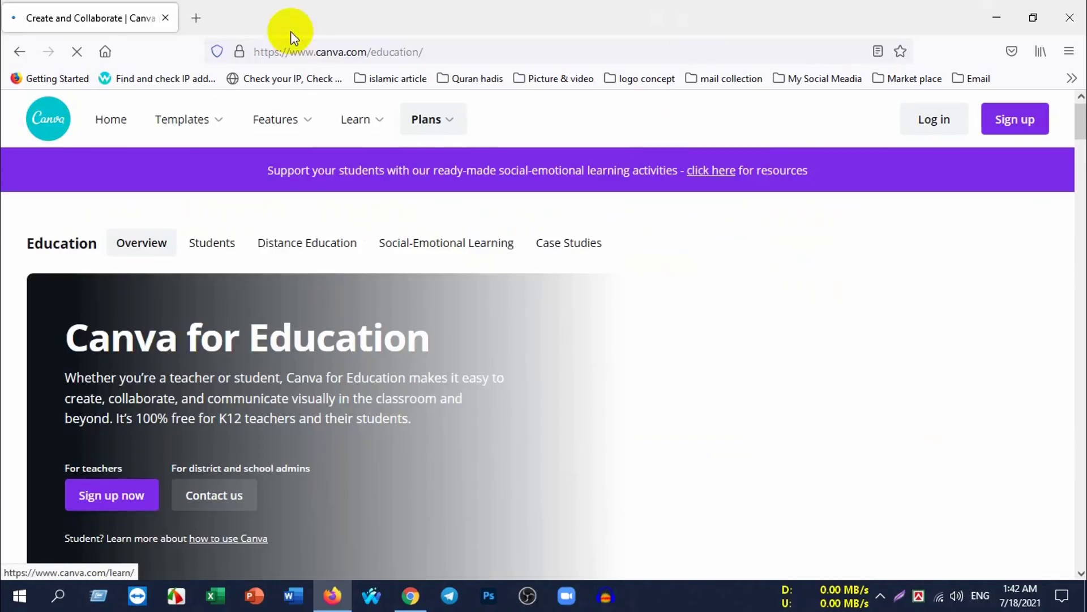
scroll(383, 361, down, 2)
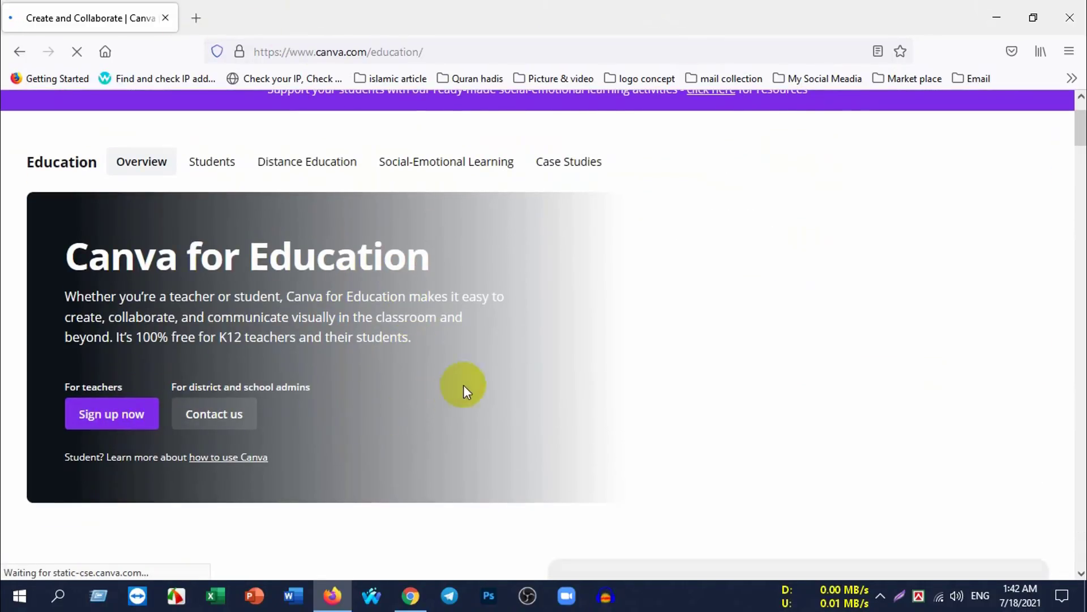
scroll(465, 377, down, 5)
scroll(430, 372, up, 5)
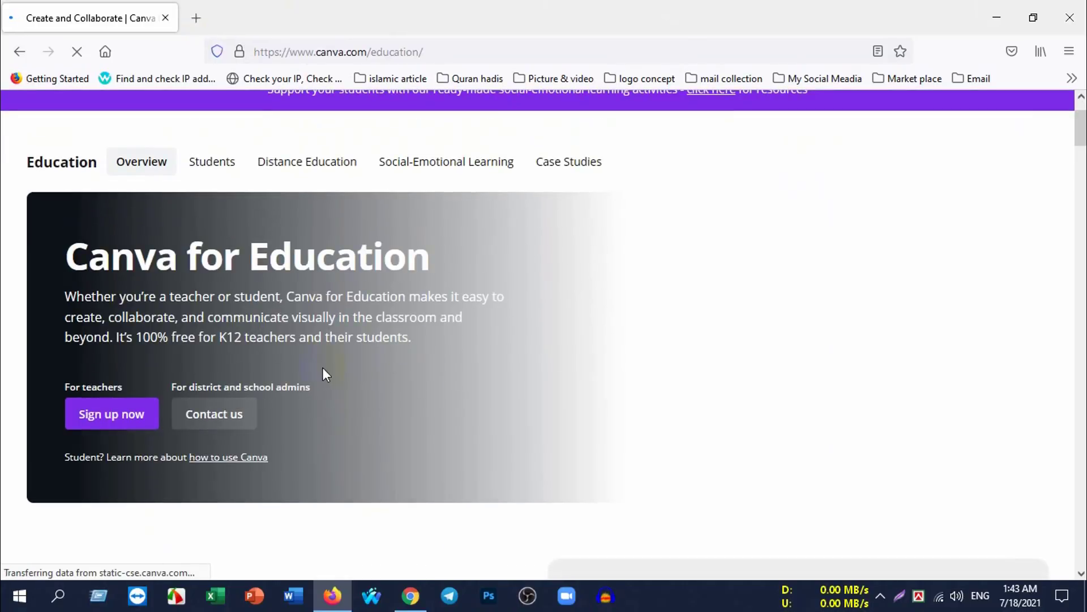
scroll(369, 404, up, 2)
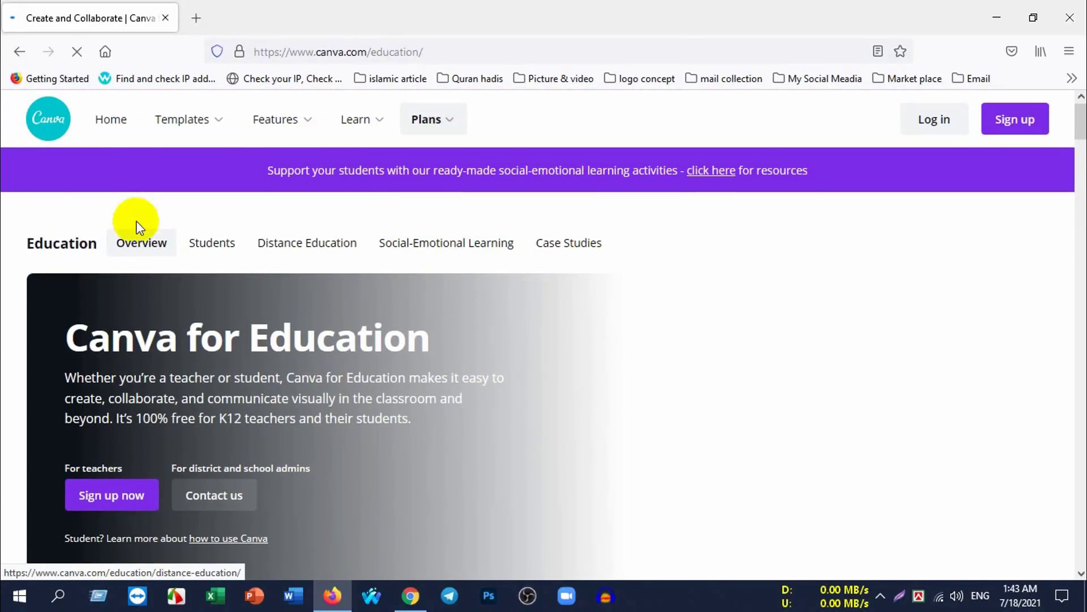
Step: Return to Canva home and browse the More design types, such as Infographic, Graph and Mind Map
click(45, 129)
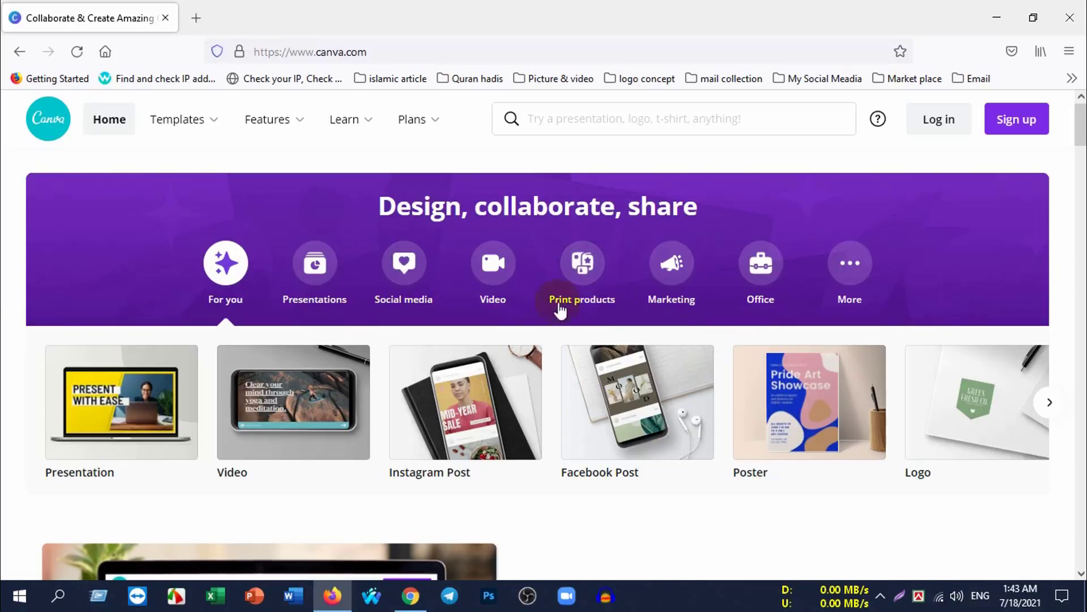
click(849, 266)
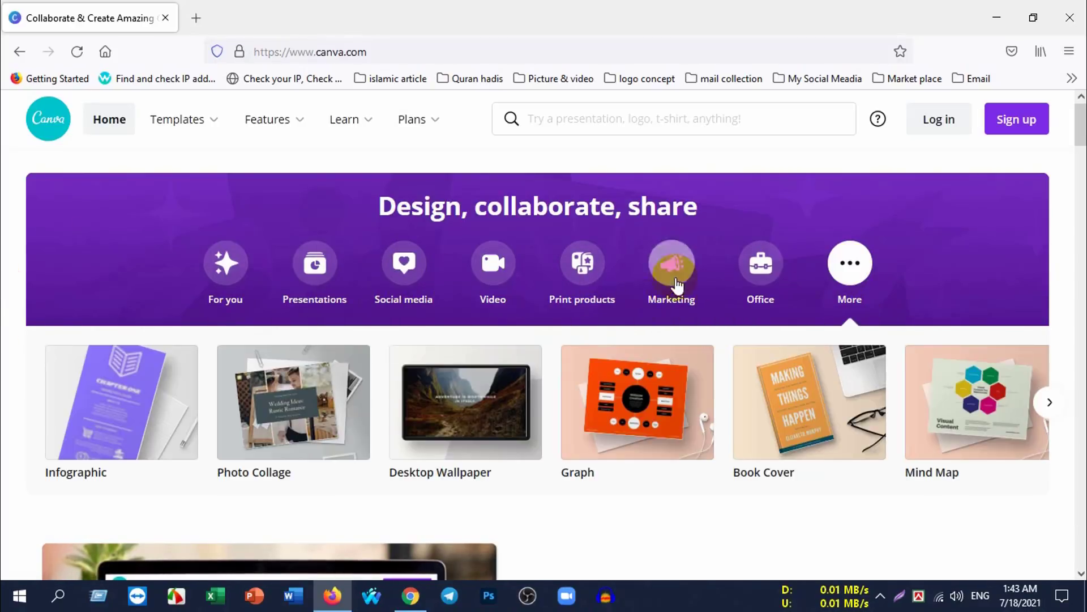
scroll(674, 280, down, 2)
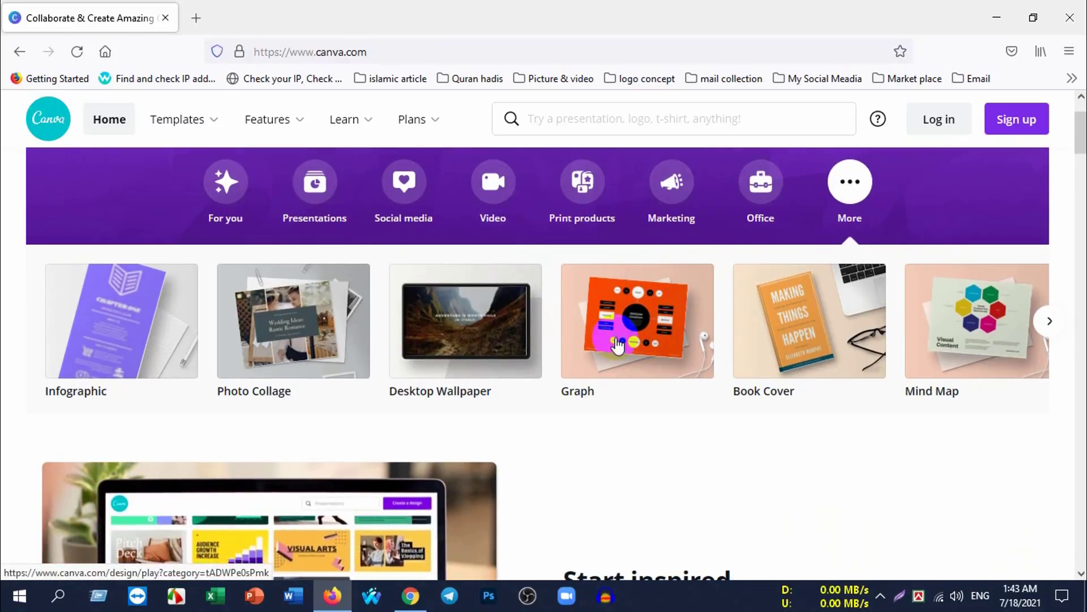
scroll(623, 340, down, 2)
scroll(626, 335, up, 3)
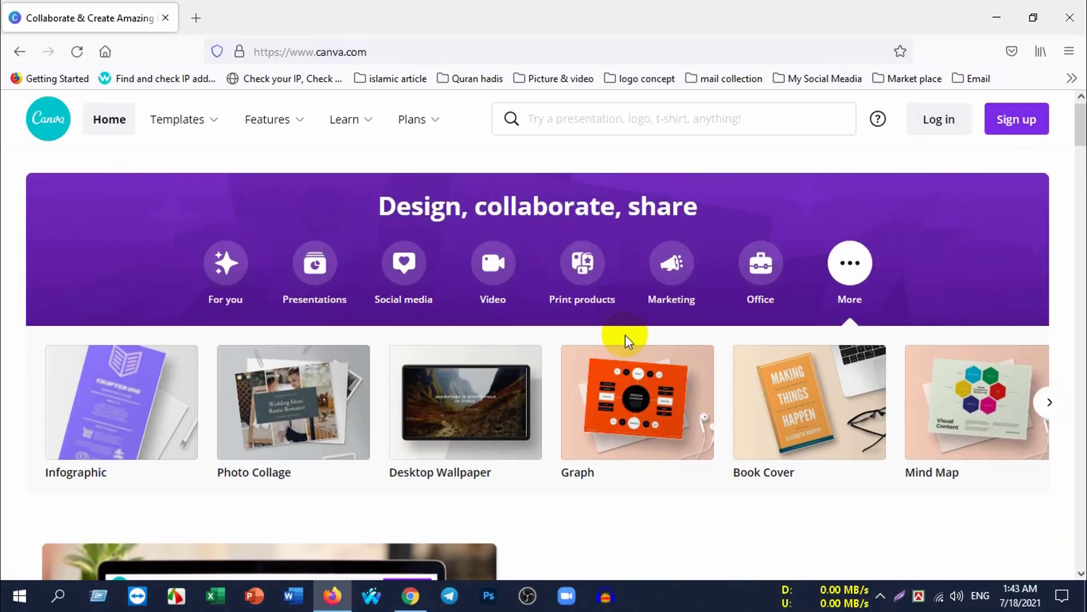
scroll(626, 335, down, 5)
scroll(624, 340, down, 3)
scroll(575, 333, down, 4)
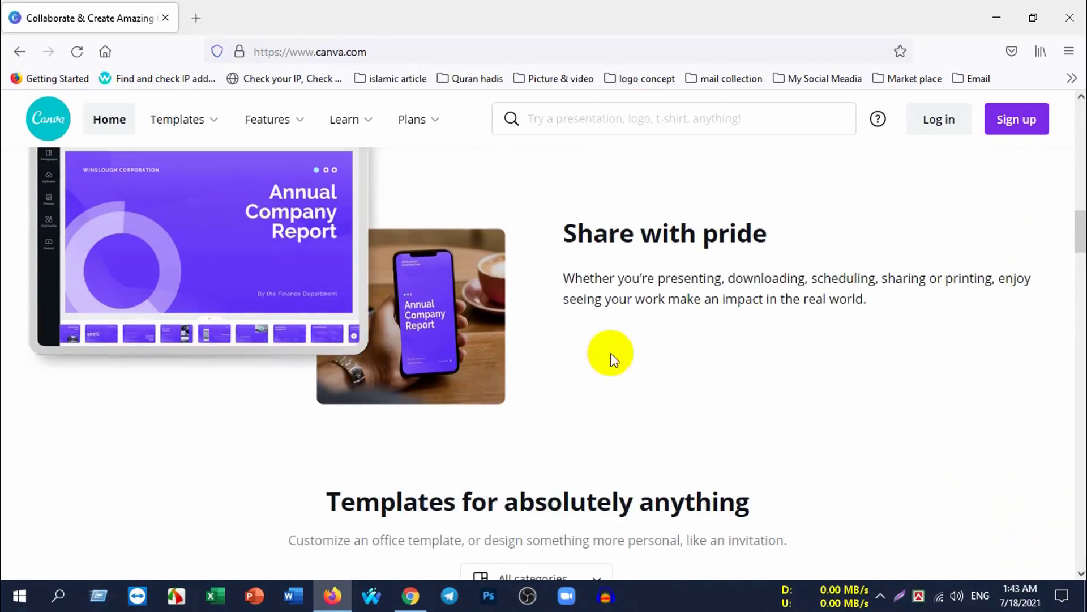
scroll(612, 357, down, 2)
scroll(628, 340, down, 4)
scroll(623, 343, down, 5)
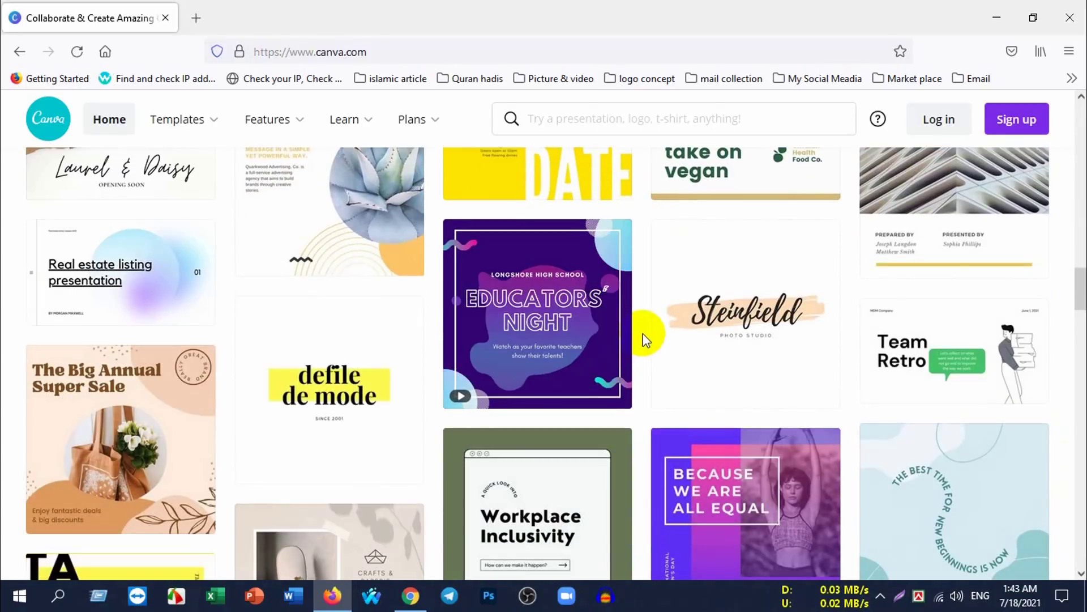
scroll(637, 343, up, 5)
scroll(633, 345, up, 5)
scroll(612, 339, up, 5)
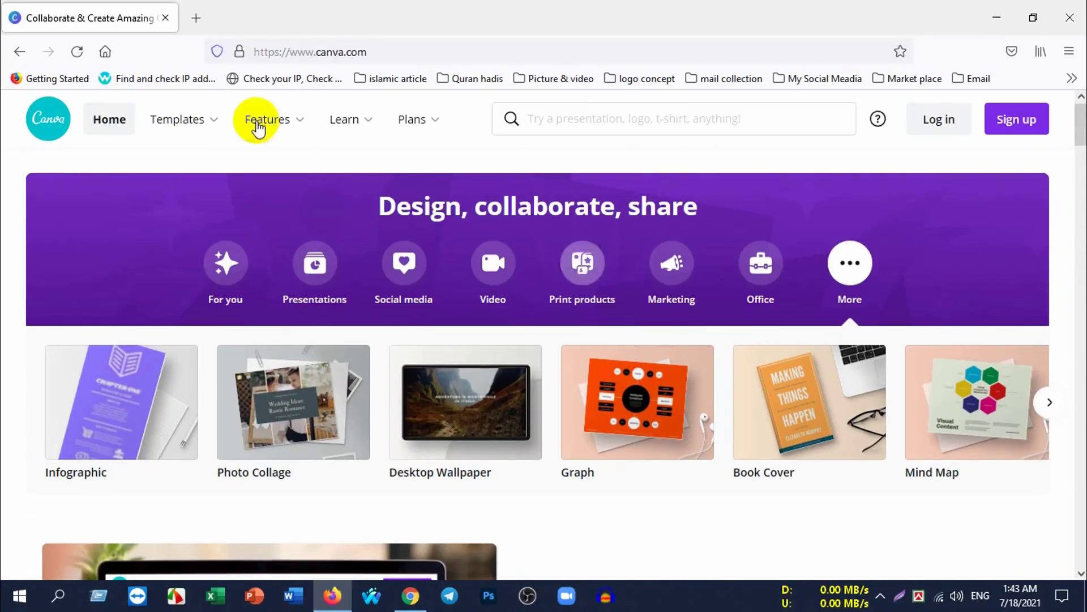
mouse_move(182, 119)
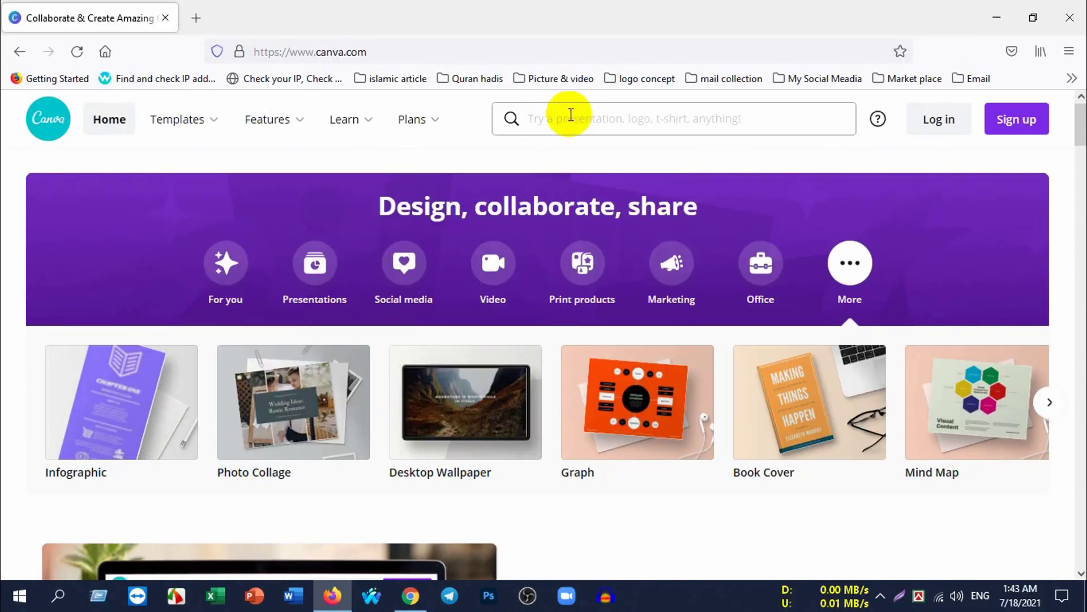
Step: Open the YouTube Channel Art templates page and browse its 265 templates
click(553, 120)
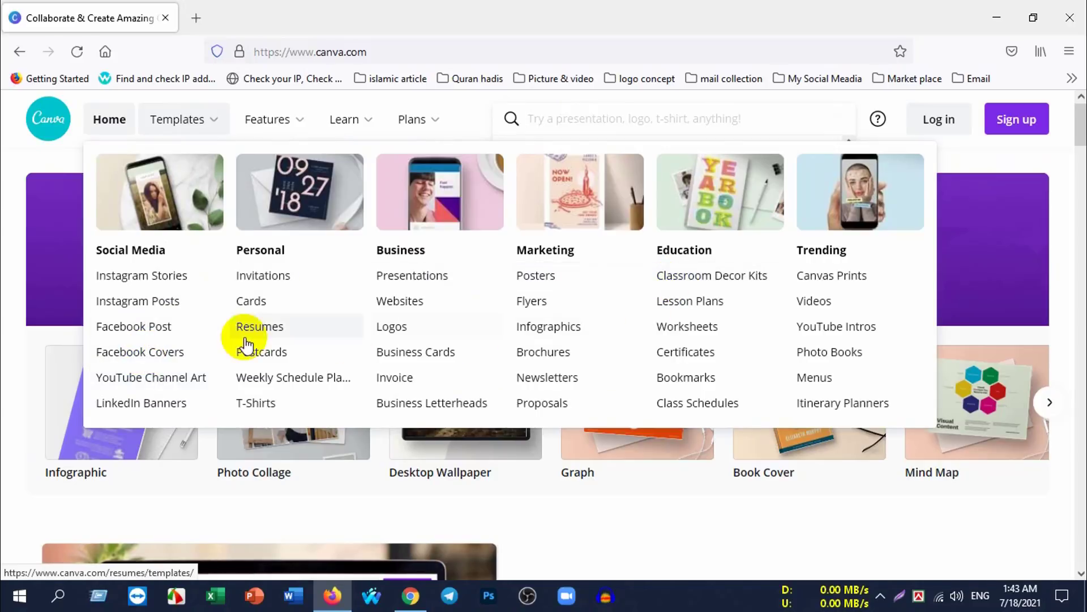
scroll(246, 344, down, 3)
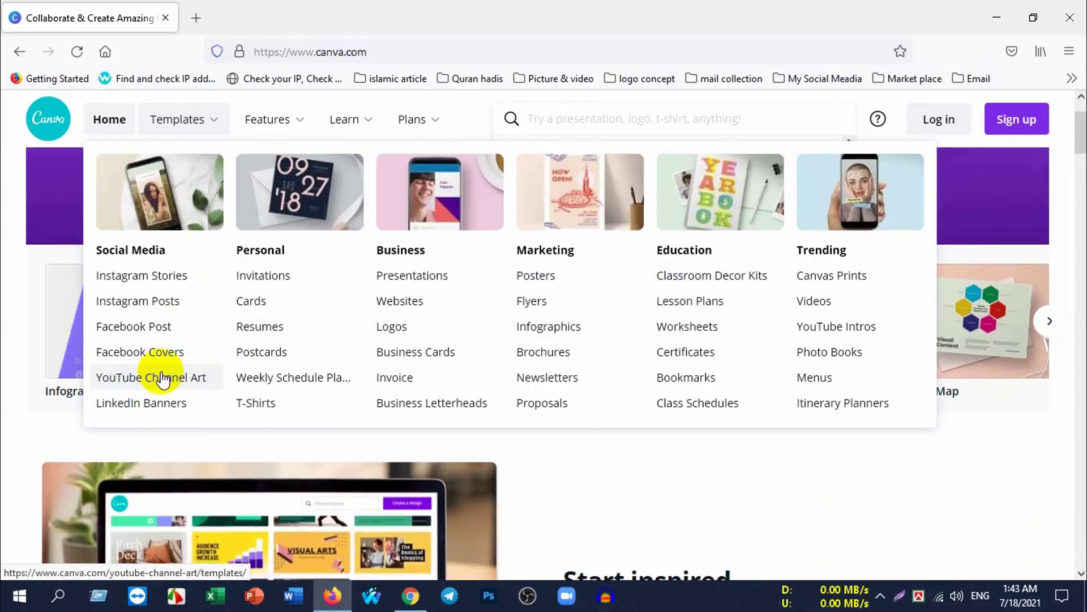
scroll(163, 379, up, 3)
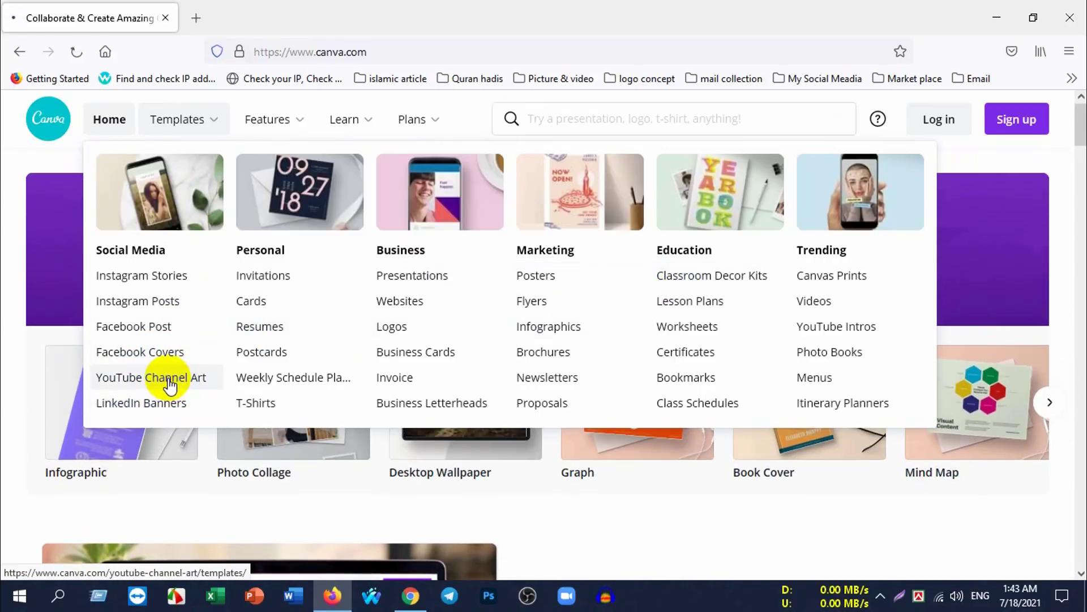
scroll(364, 347, down, 6)
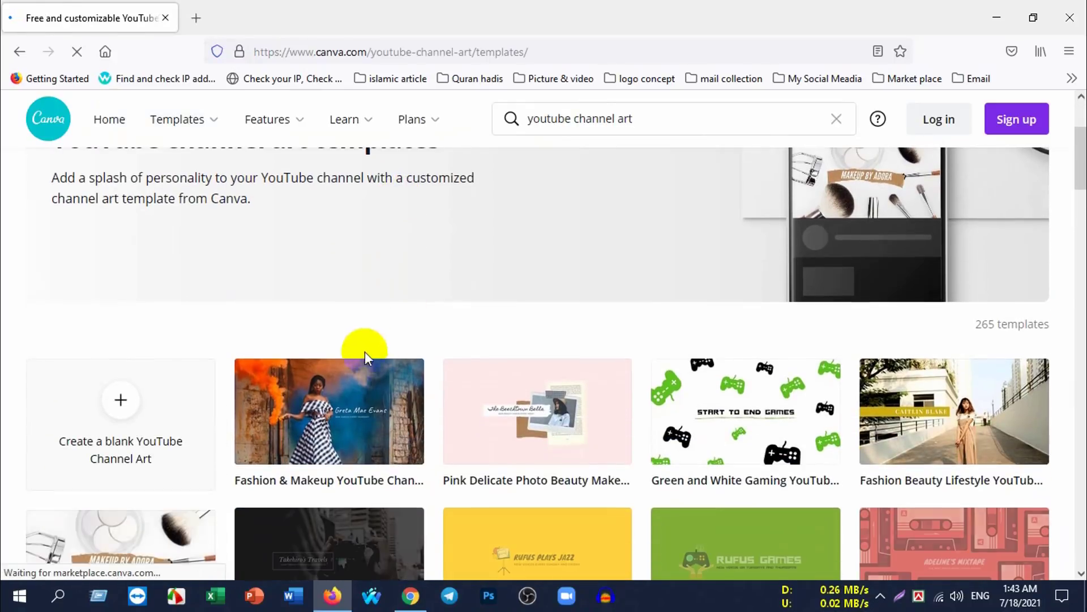
scroll(546, 361, down, 9)
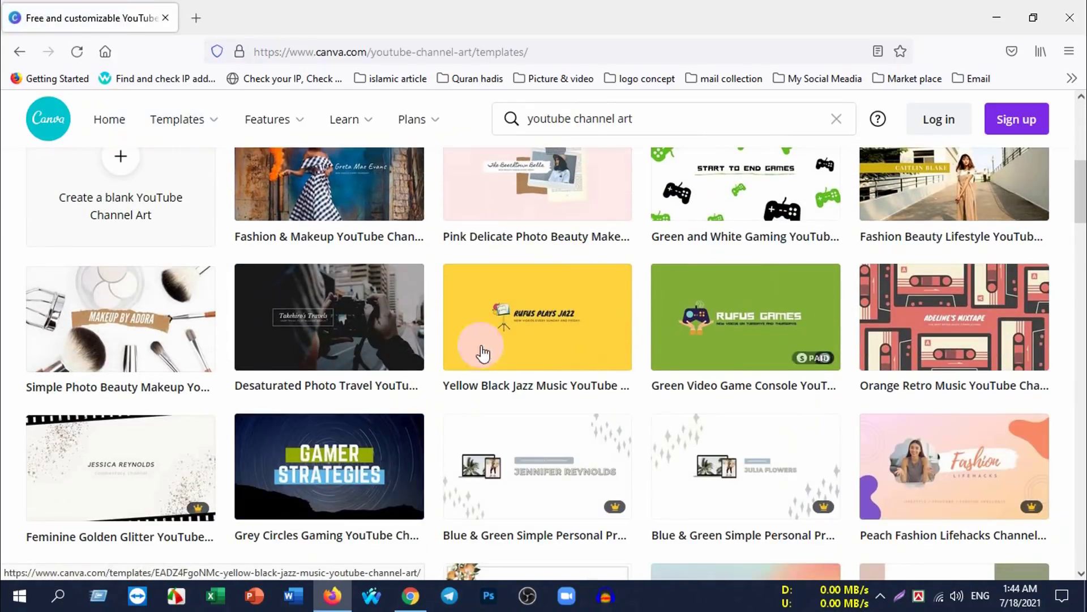
scroll(566, 317, down, 10)
scroll(592, 321, up, 10)
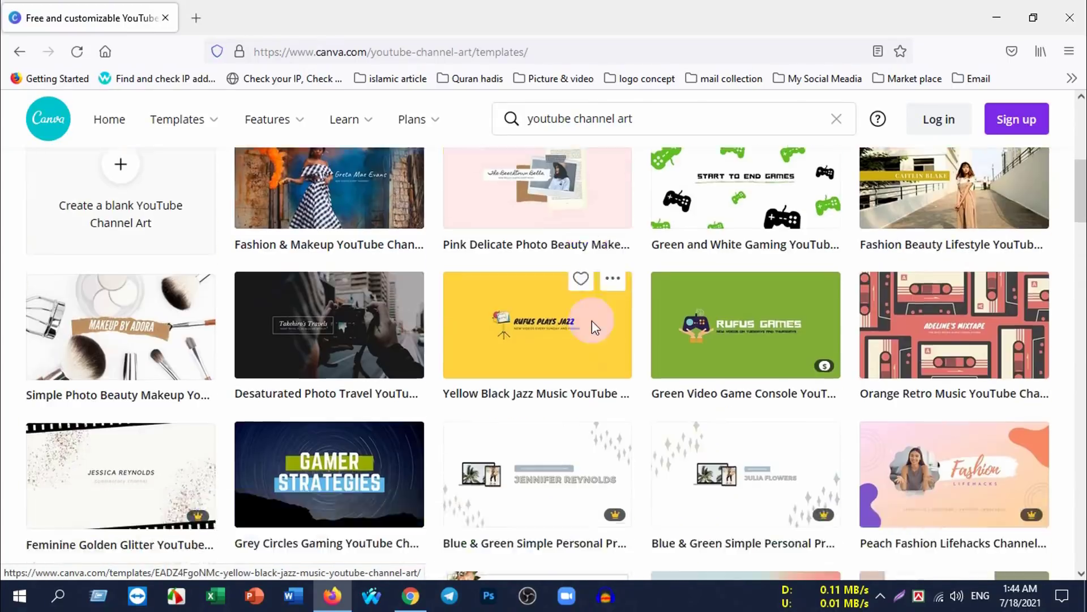
scroll(589, 318, up, 6)
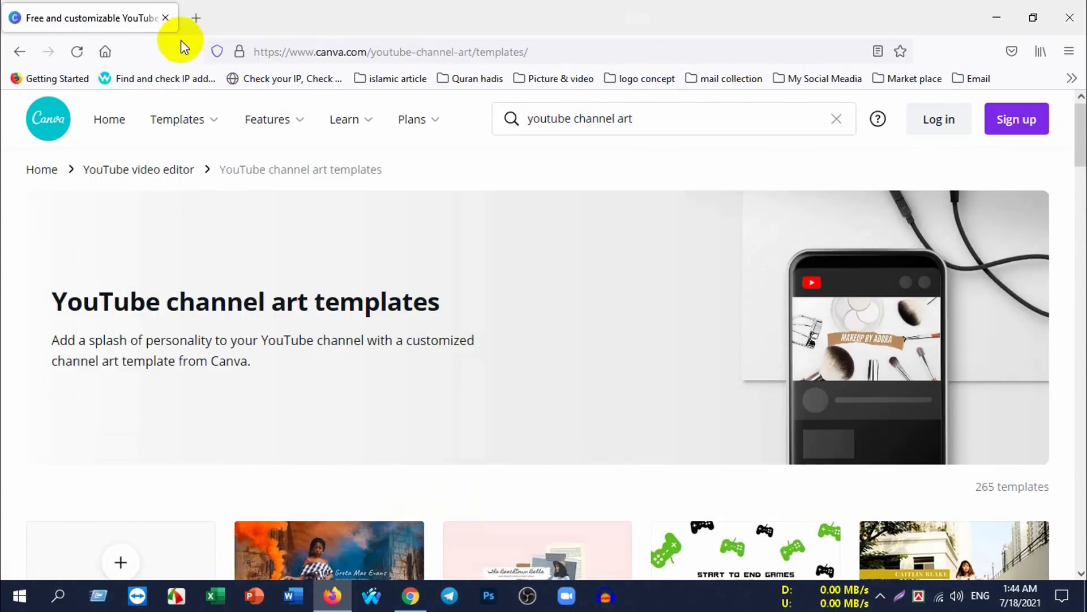
Step: Close Firefox and view the four existing designs under All your designs in Chrome
click(168, 18)
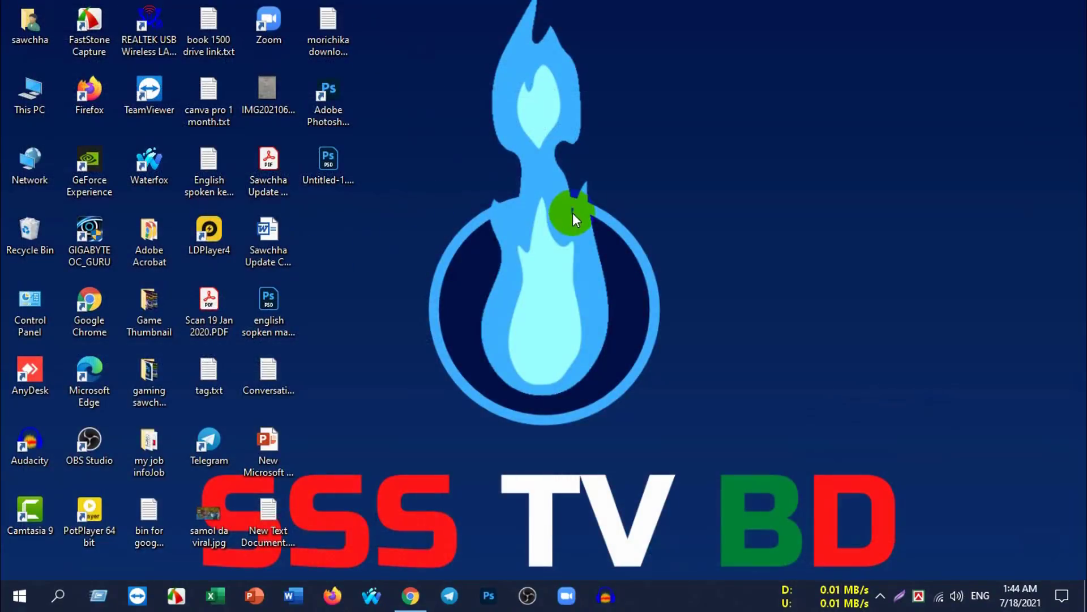
click(410, 595)
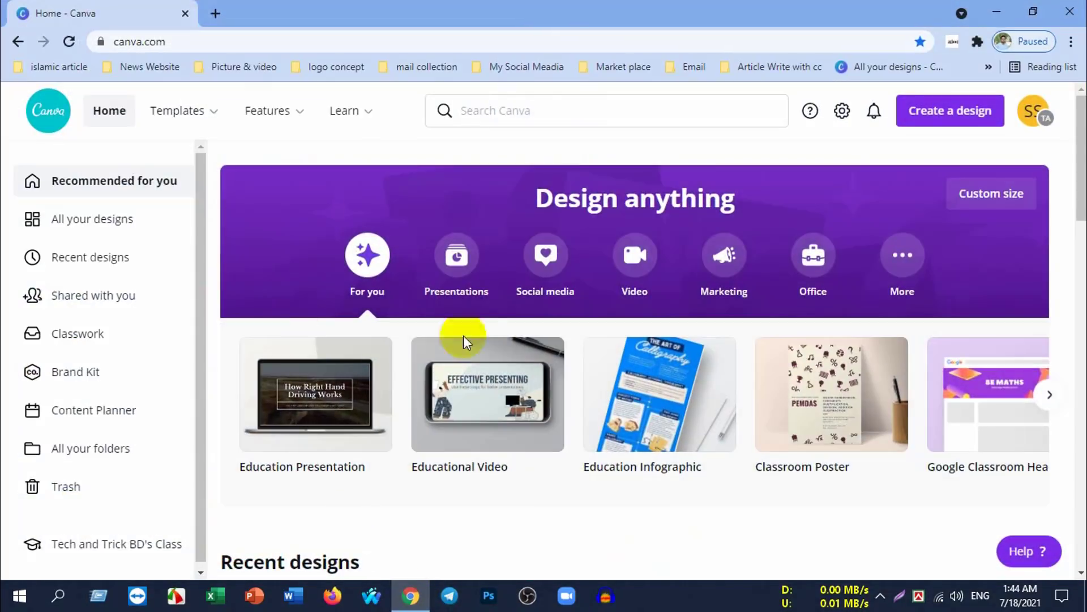
click(107, 224)
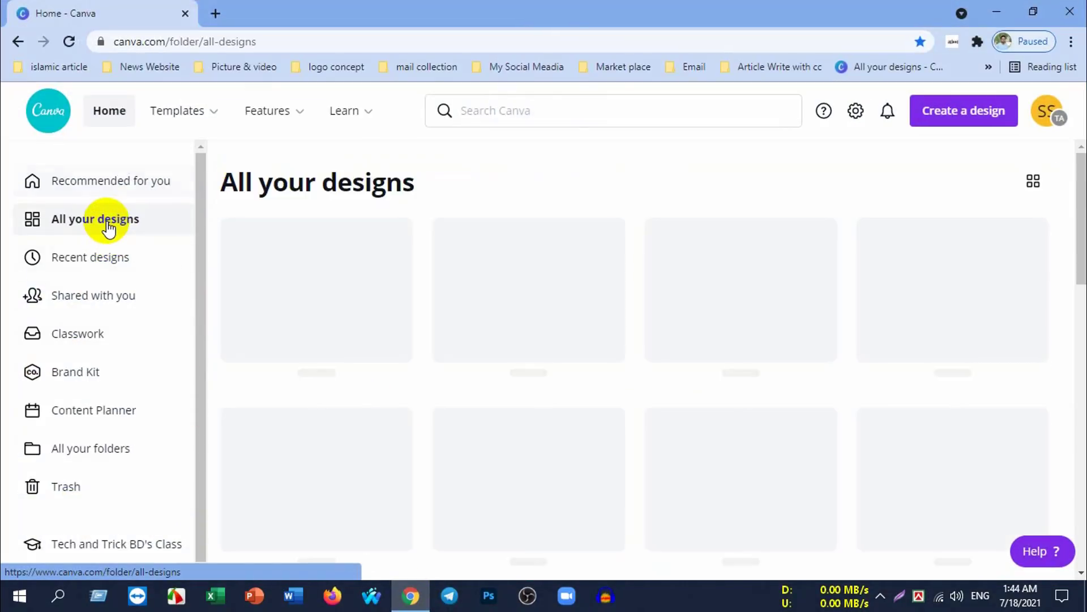
mouse_move(529, 289)
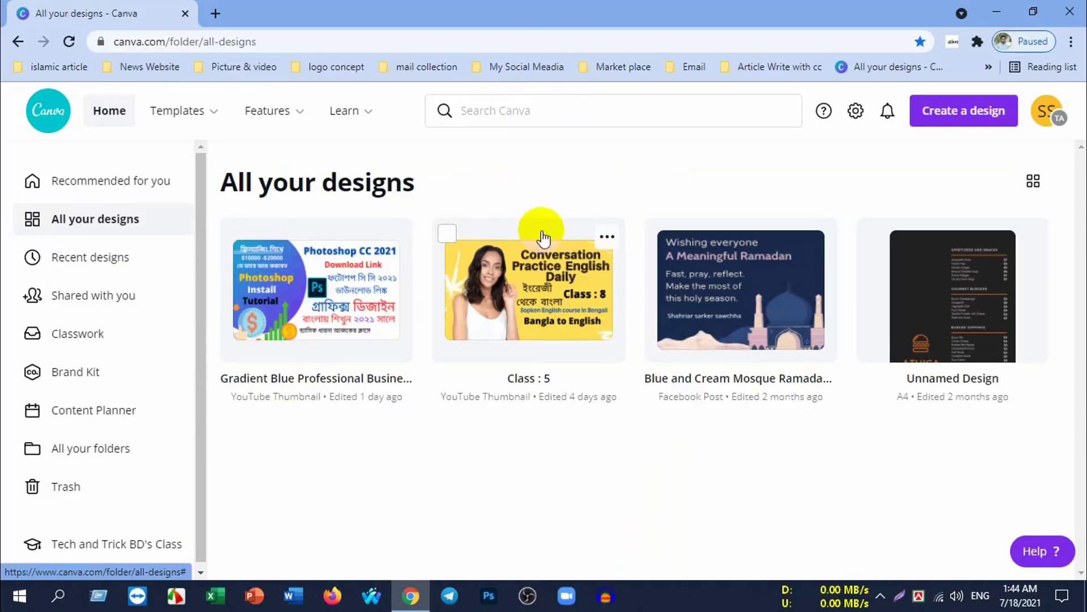
scroll(105, 366, down, 1)
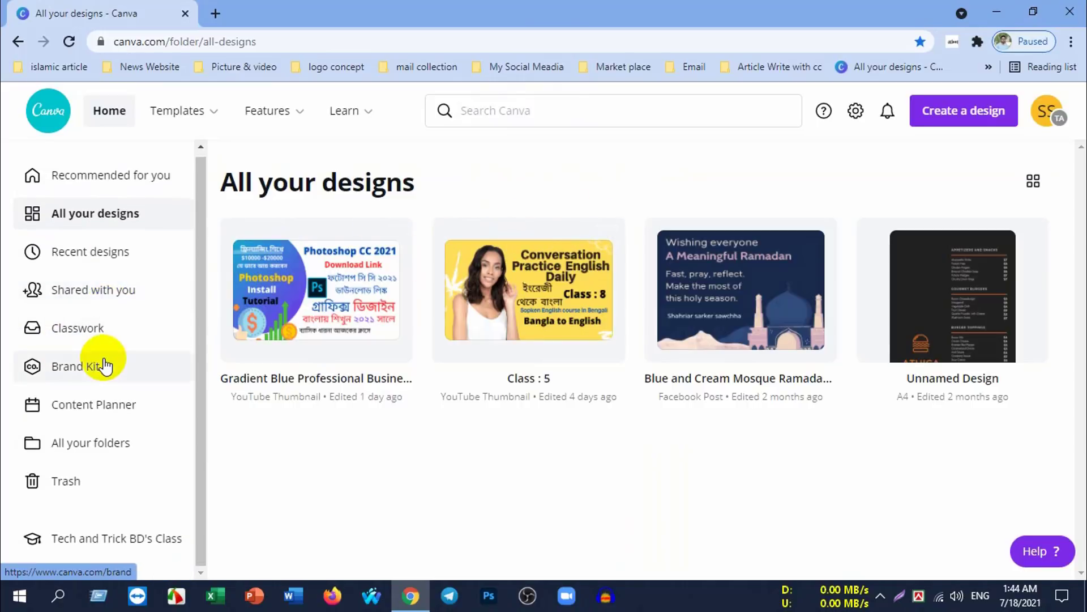
scroll(105, 362, up, 1)
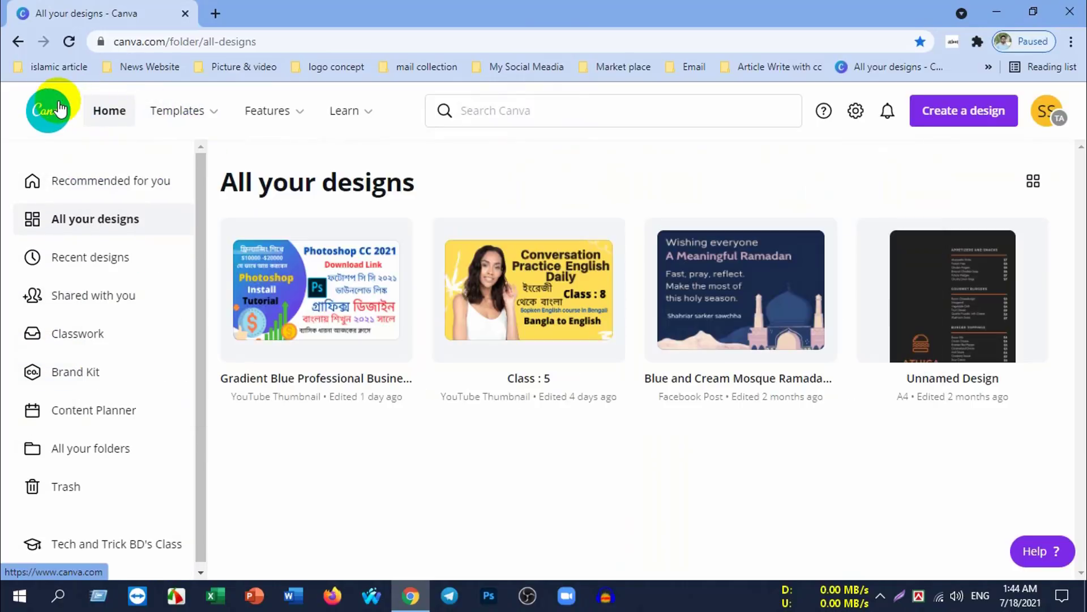
Step: Go back to the Canva Home page and scroll down to the YouTube Channel Art row
click(61, 108)
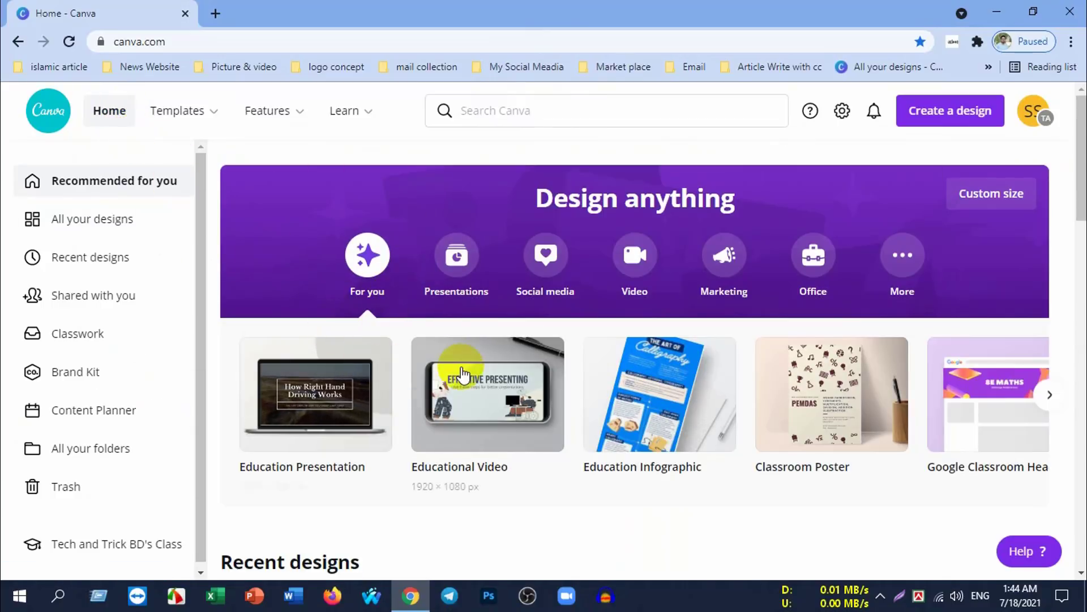
scroll(461, 374, down, 5)
scroll(444, 333, down, 5)
scroll(538, 340, down, 4)
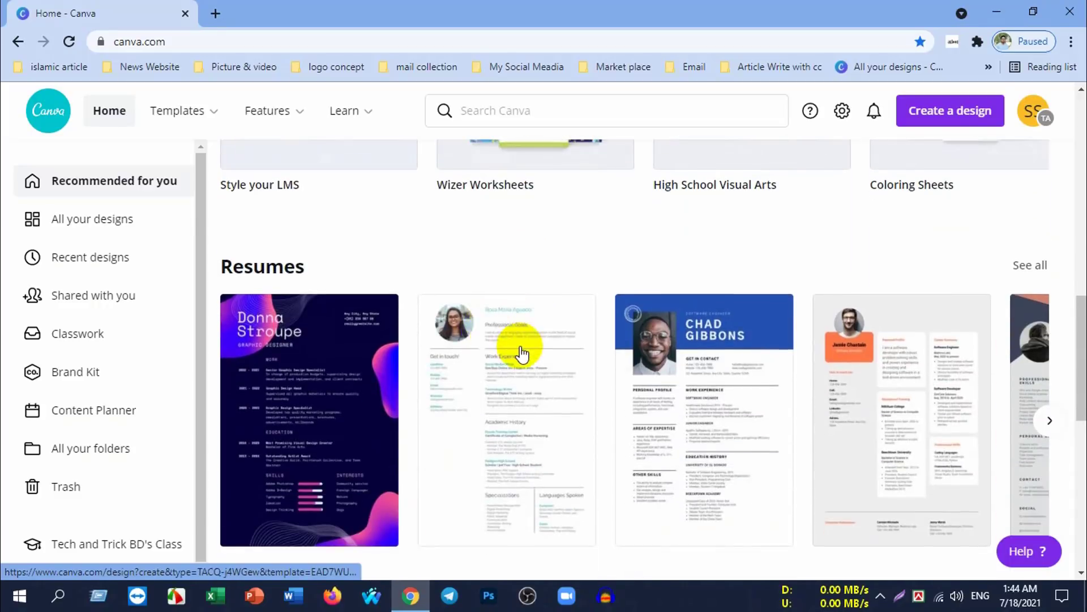
scroll(515, 348, up, 2)
scroll(566, 340, down, 5)
scroll(577, 334, down, 5)
scroll(566, 323, down, 5)
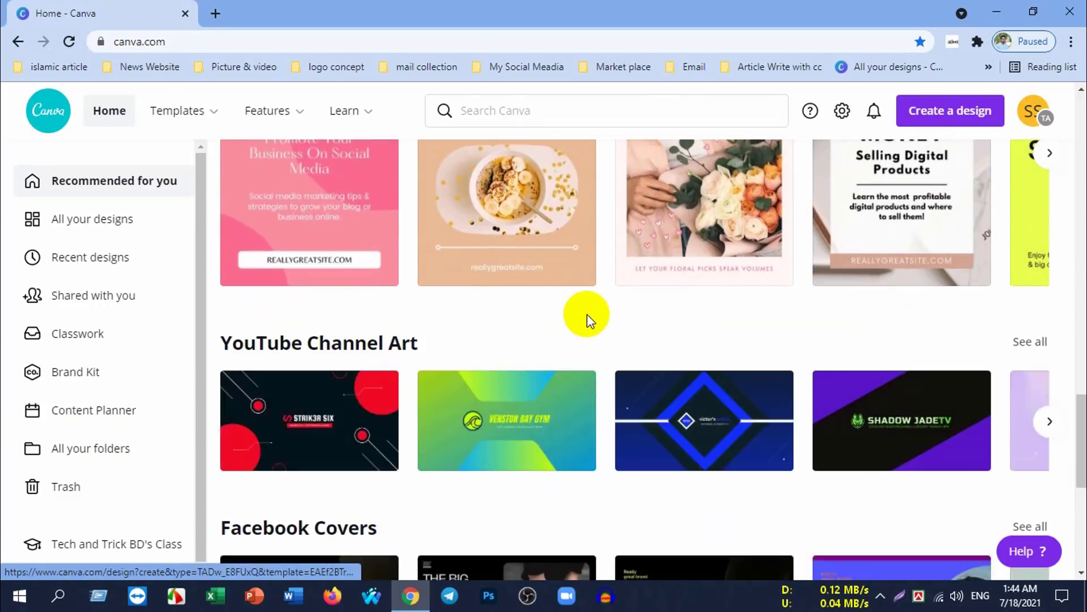
scroll(587, 313, down, 4)
scroll(538, 328, up, 3)
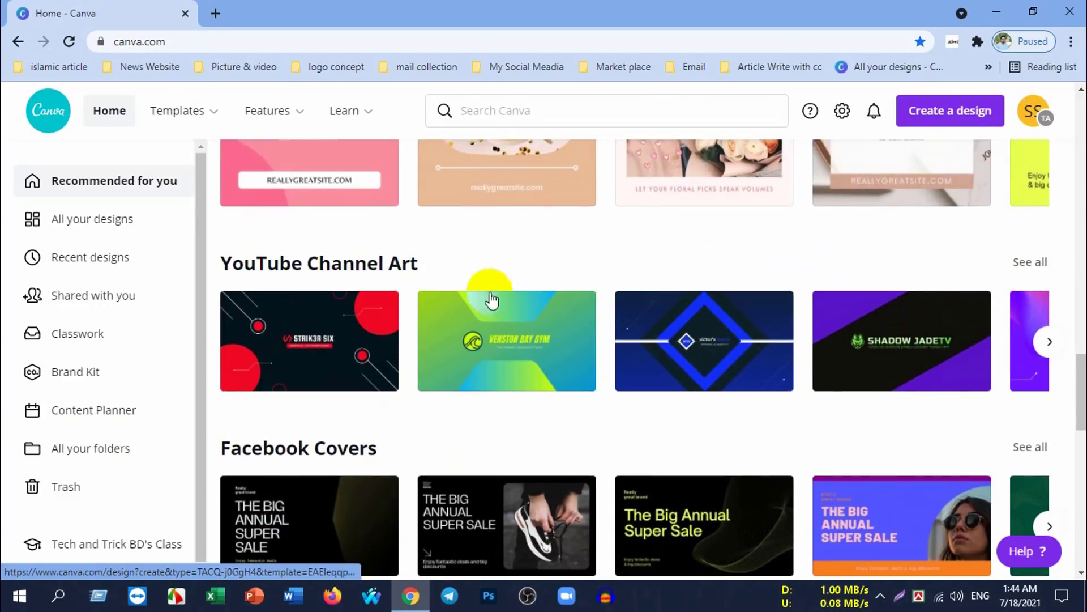
click(910, 325)
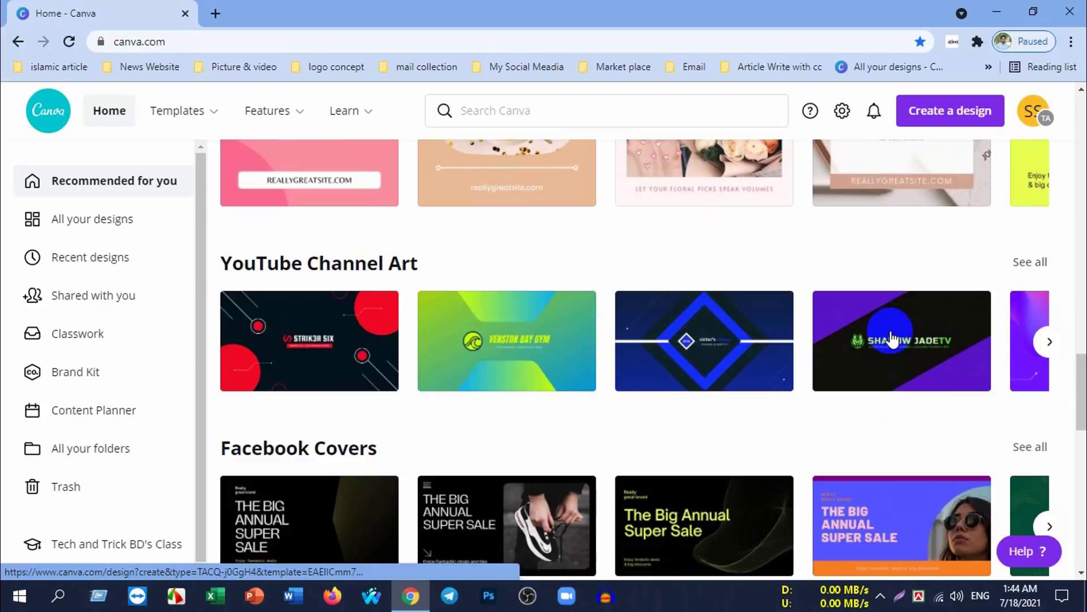
Step: Open the user's own YouTube channel page in a new tab to view its current banner
click(215, 13)
click(416, 416)
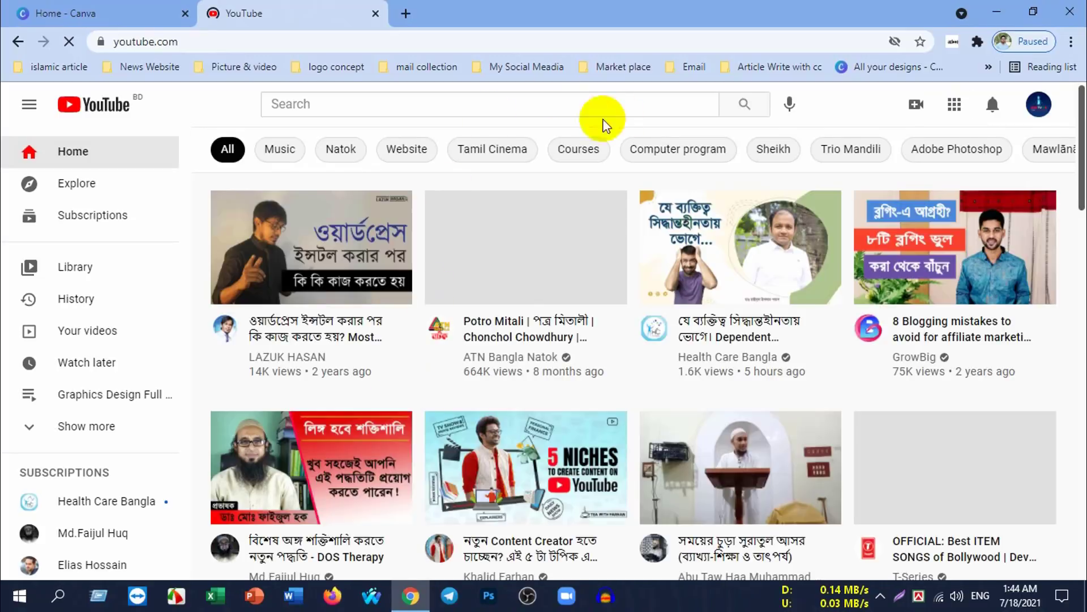
click(1038, 105)
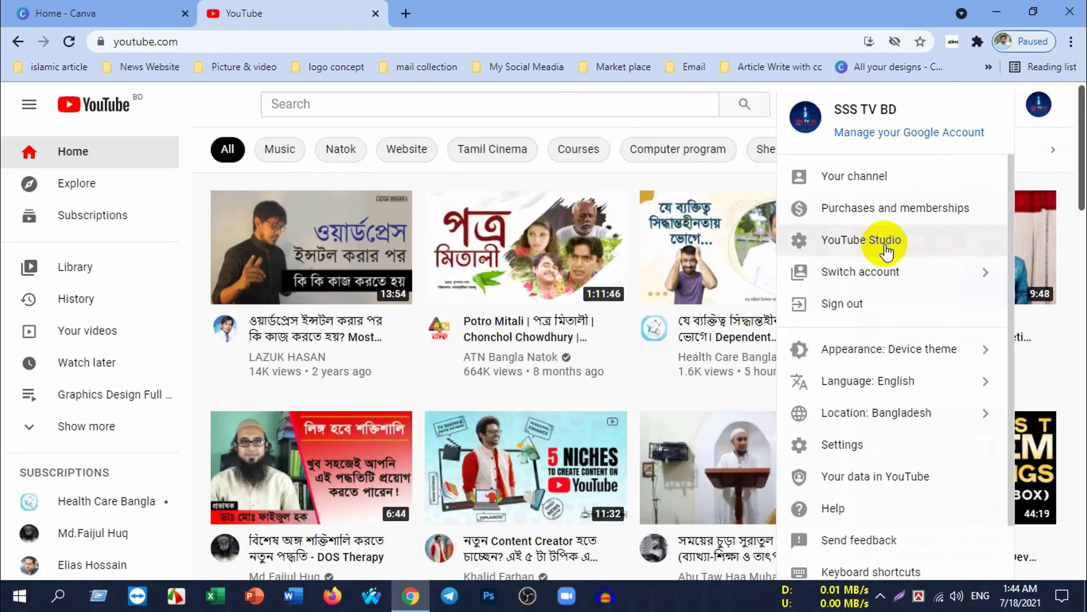
click(884, 247)
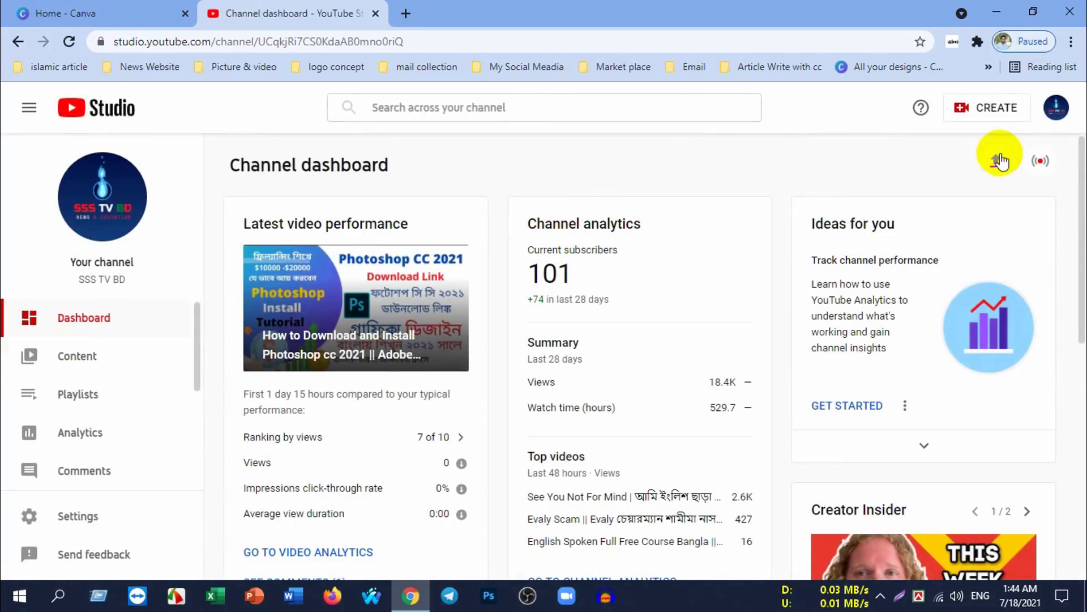
click(1055, 113)
click(933, 203)
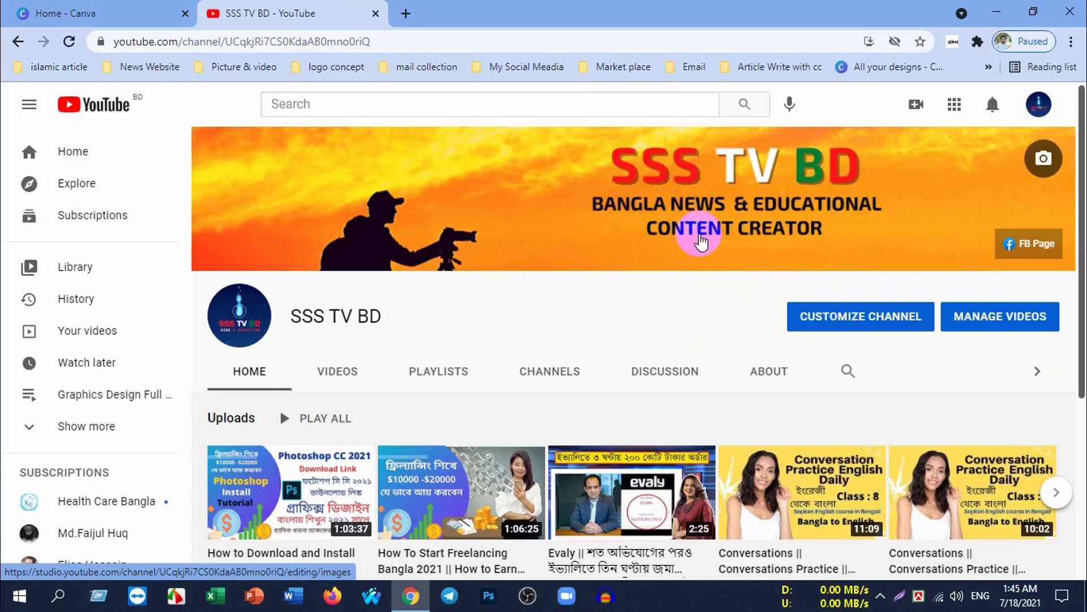
scroll(688, 229, down, 1)
scroll(665, 247, up, 1)
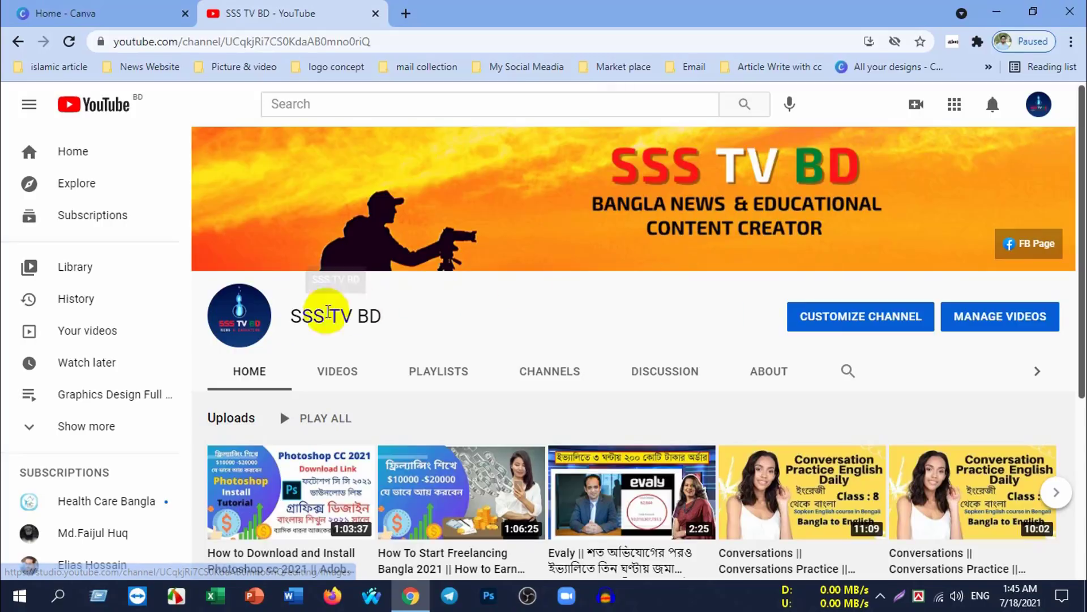
click(256, 336)
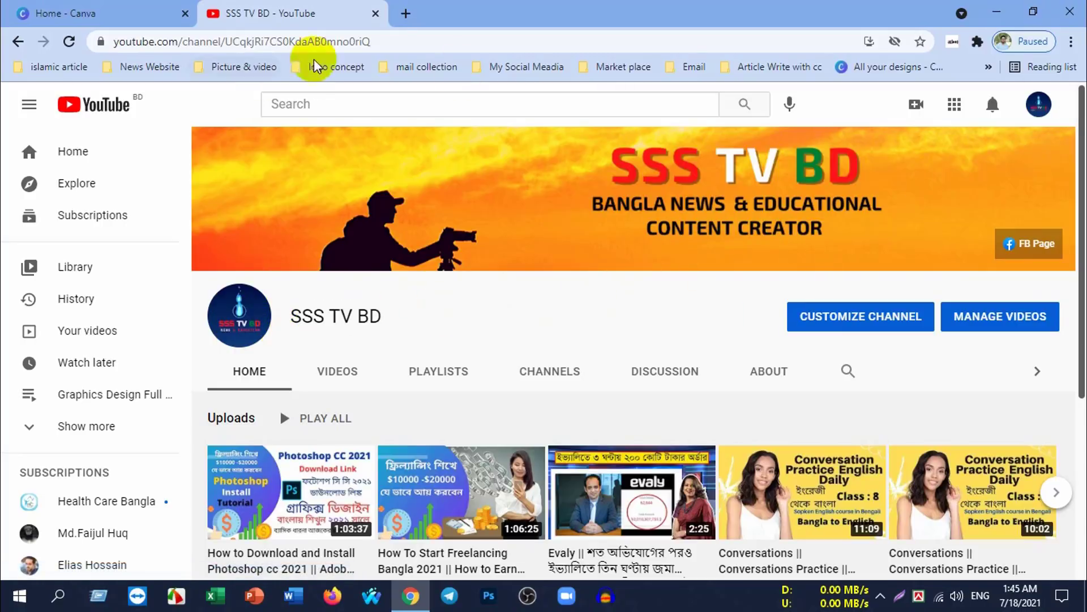
Step: Close the YouTube tab and return to the top of the Canva Home page
click(375, 14)
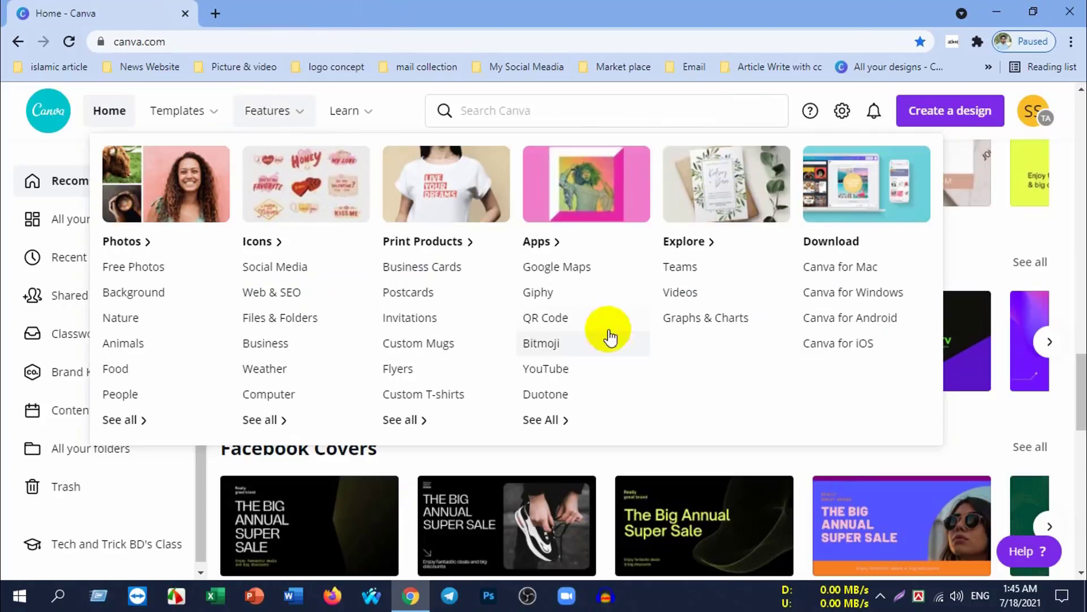
scroll(731, 479, up, 4)
scroll(697, 456, up, 5)
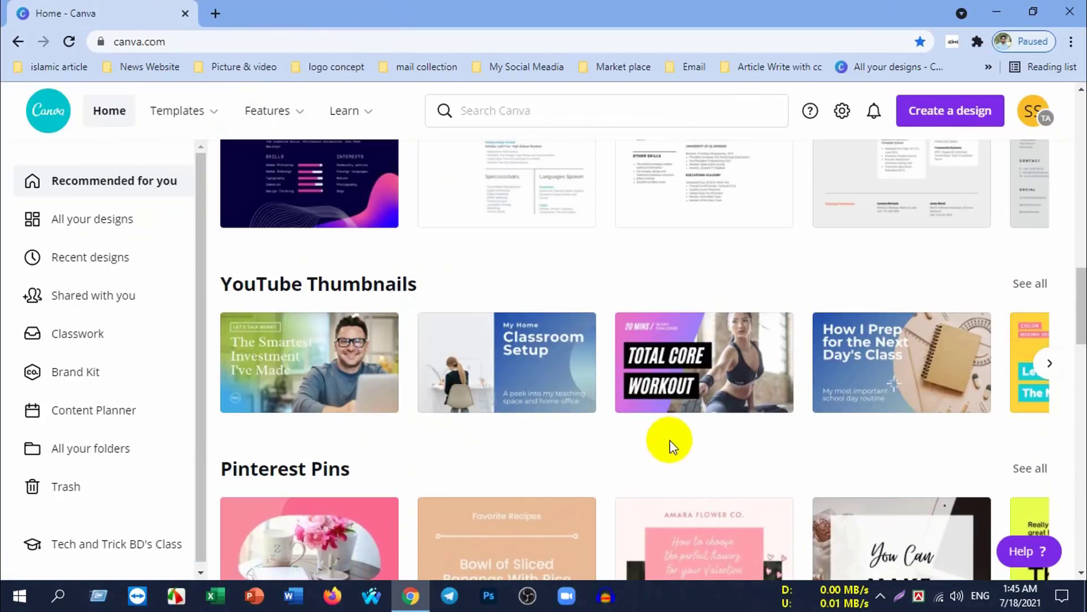
scroll(660, 439, up, 5)
scroll(666, 403, up, 5)
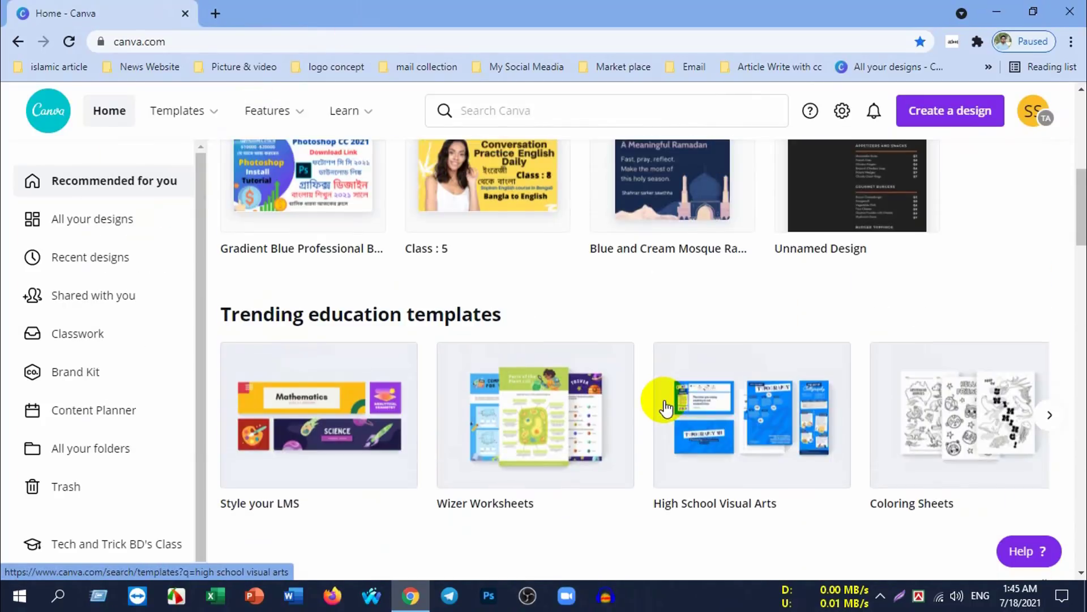
scroll(660, 396, up, 5)
scroll(657, 390, up, 4)
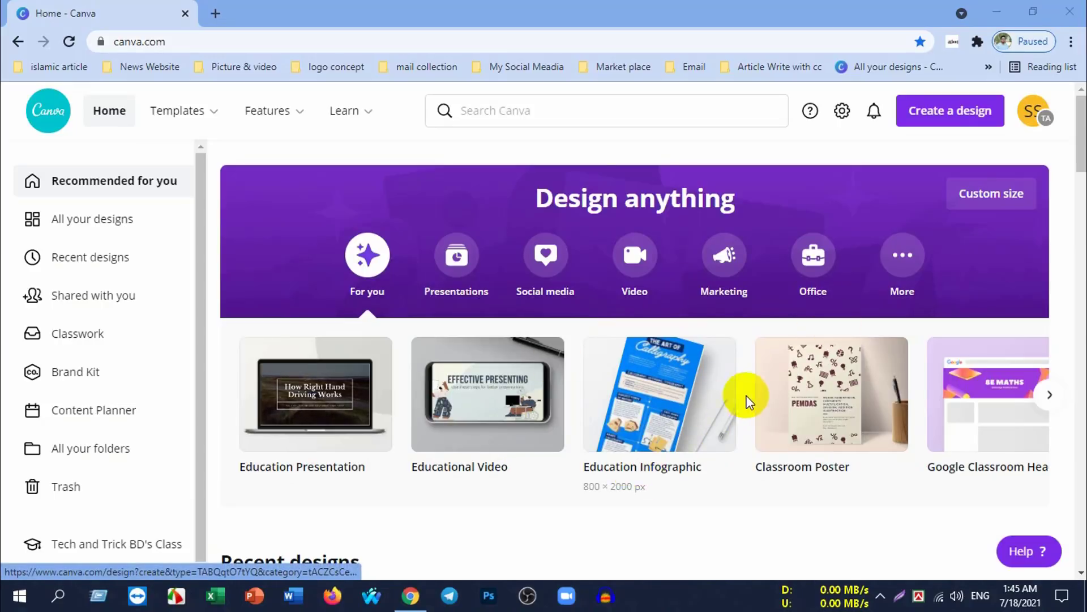
Step: Scroll to the YouTube Channel Art row and advance its carousel twice
scroll(739, 435, down, 3)
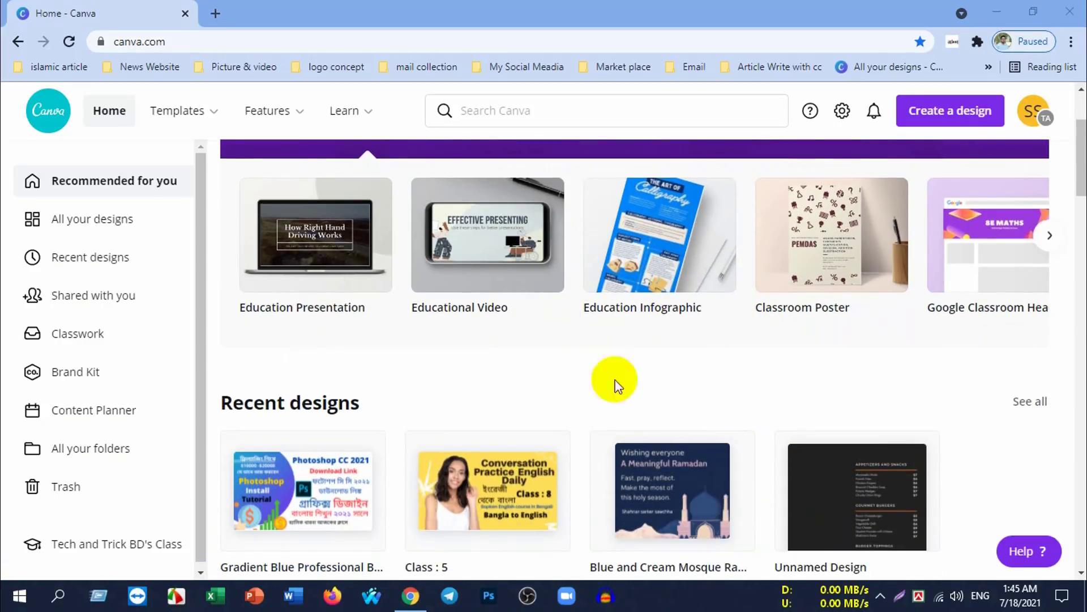
scroll(770, 392, up, 3)
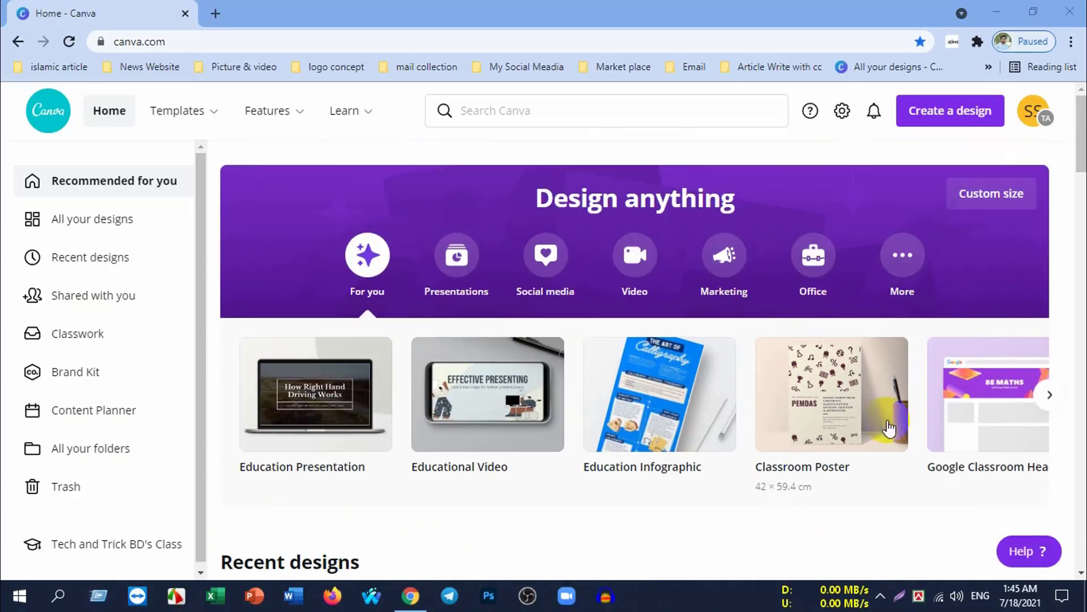
scroll(801, 425, down, 5)
scroll(569, 421, down, 4)
scroll(570, 422, down, 3)
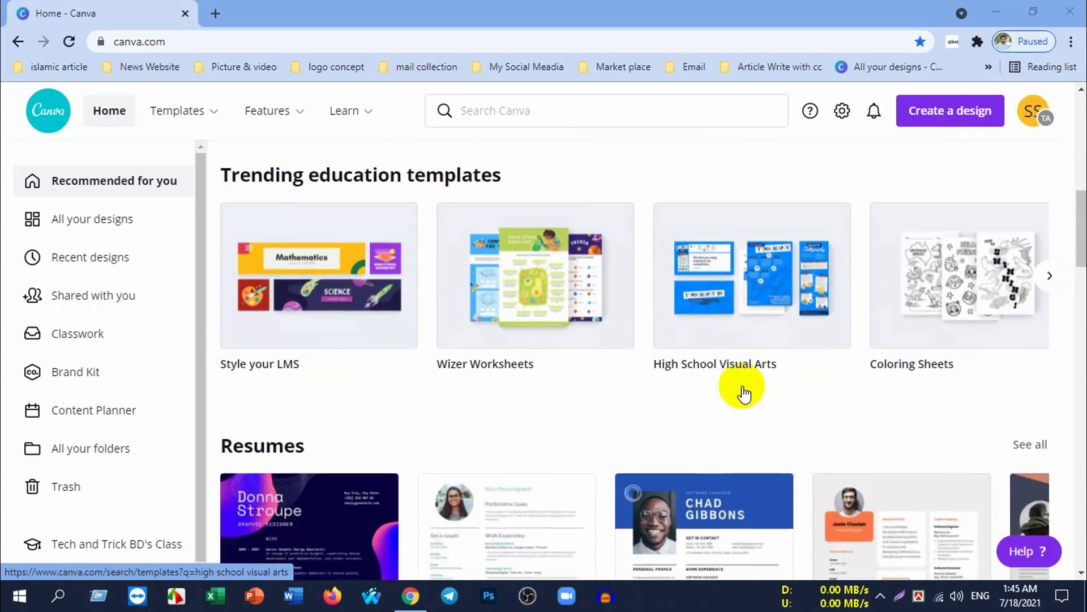
scroll(408, 466, down, 5)
scroll(625, 392, down, 4)
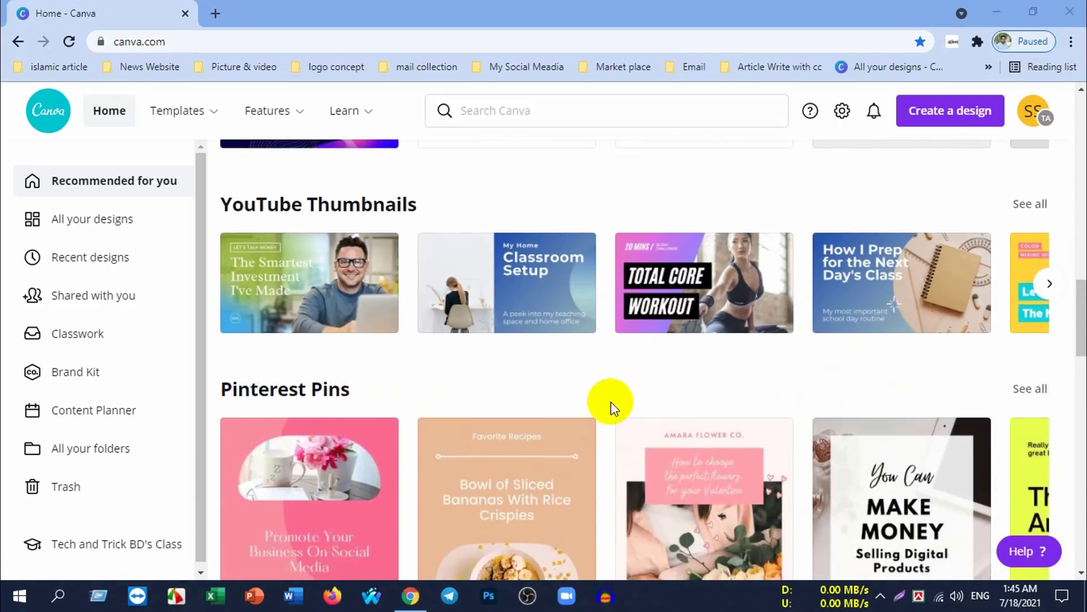
scroll(692, 395, down, 4)
scroll(526, 368, up, 5)
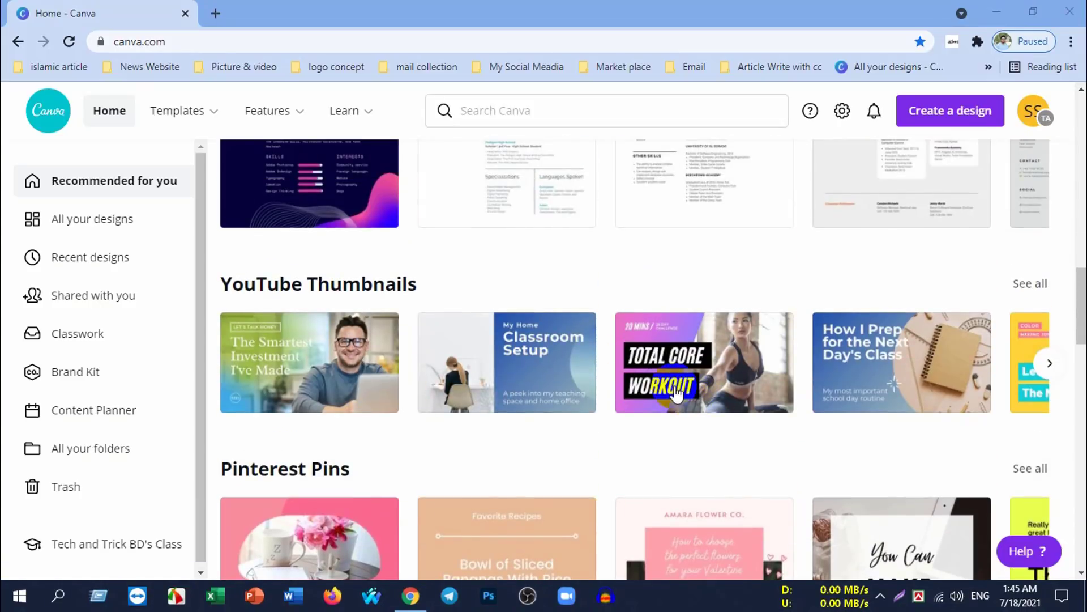
scroll(804, 382, up, 5)
scroll(787, 381, up, 10)
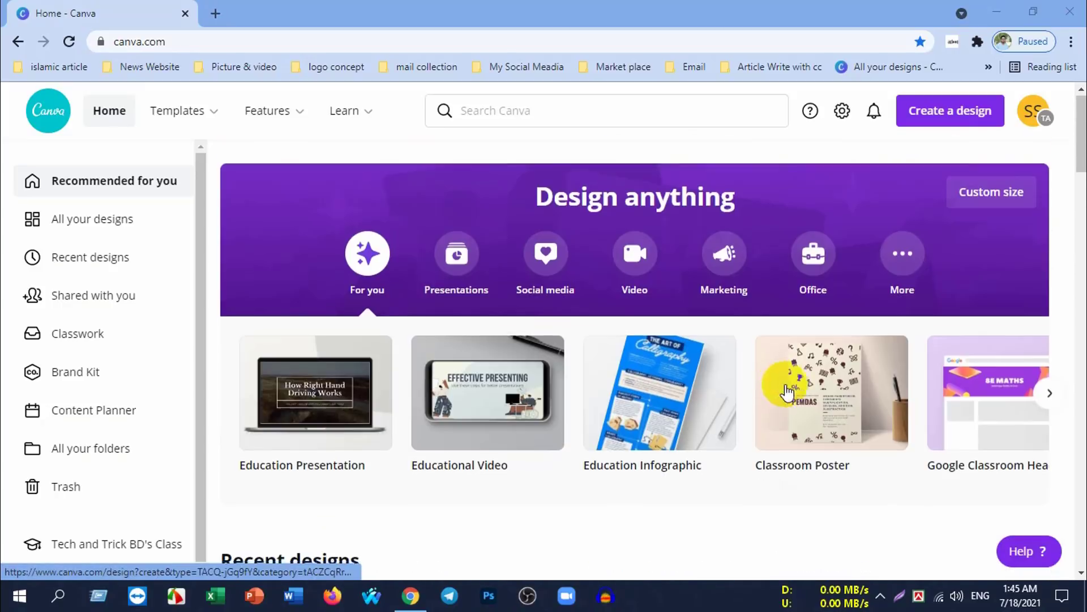
scroll(736, 393, down, 5)
scroll(707, 400, down, 4)
scroll(742, 394, down, 4)
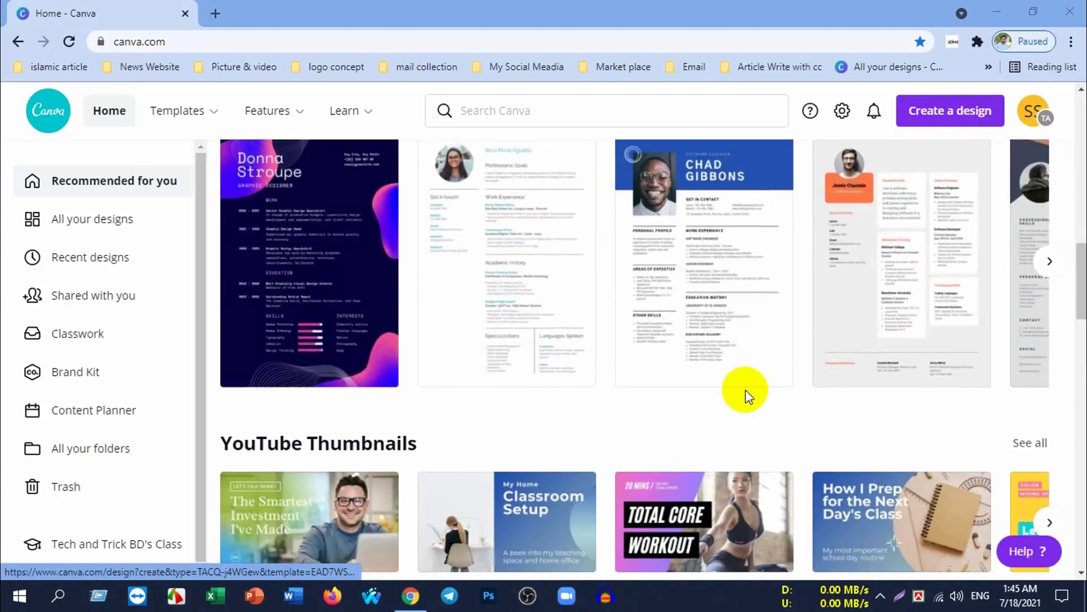
scroll(745, 391, down, 4)
scroll(732, 393, down, 4)
scroll(732, 403, down, 2)
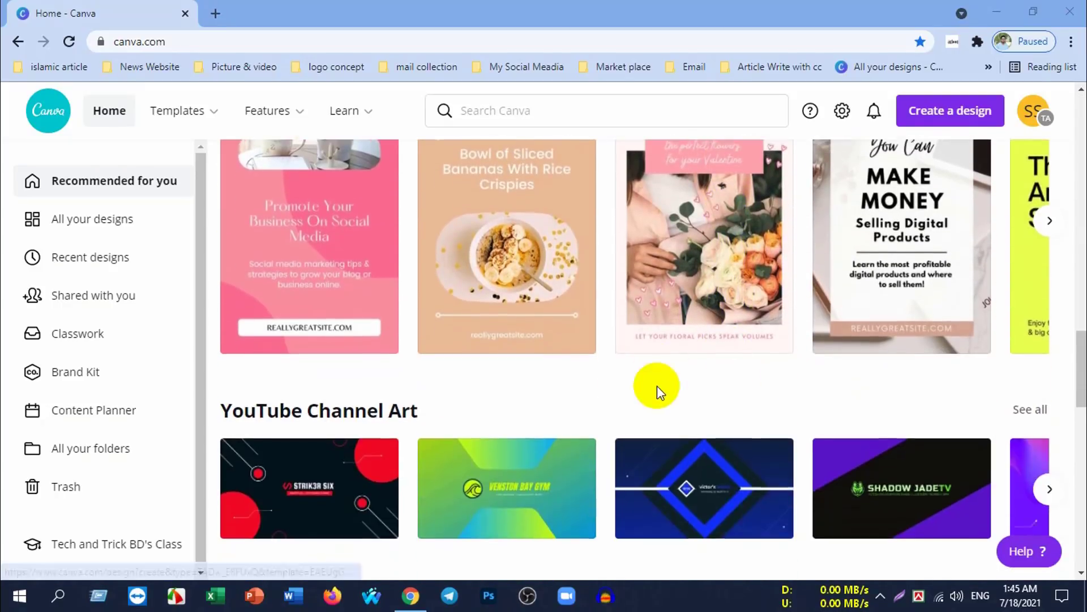
scroll(657, 388, down, 3)
click(1051, 264)
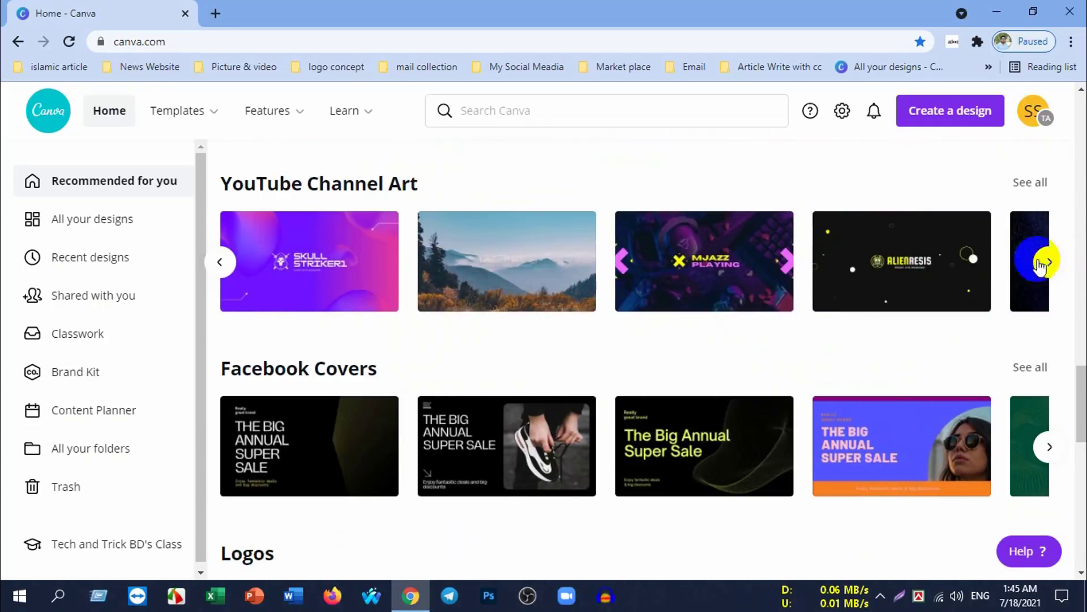
click(1048, 263)
Step: Open the full YouTube Channel Art list and pick the Black Commentary channel art template
click(1032, 251)
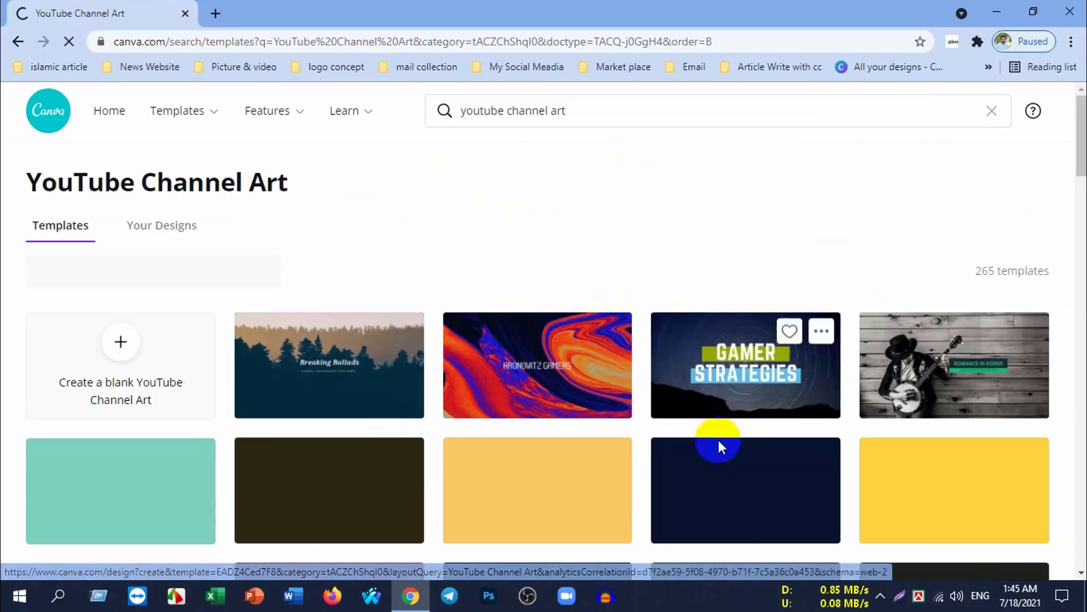
scroll(711, 387, down, 2)
scroll(725, 376, down, 4)
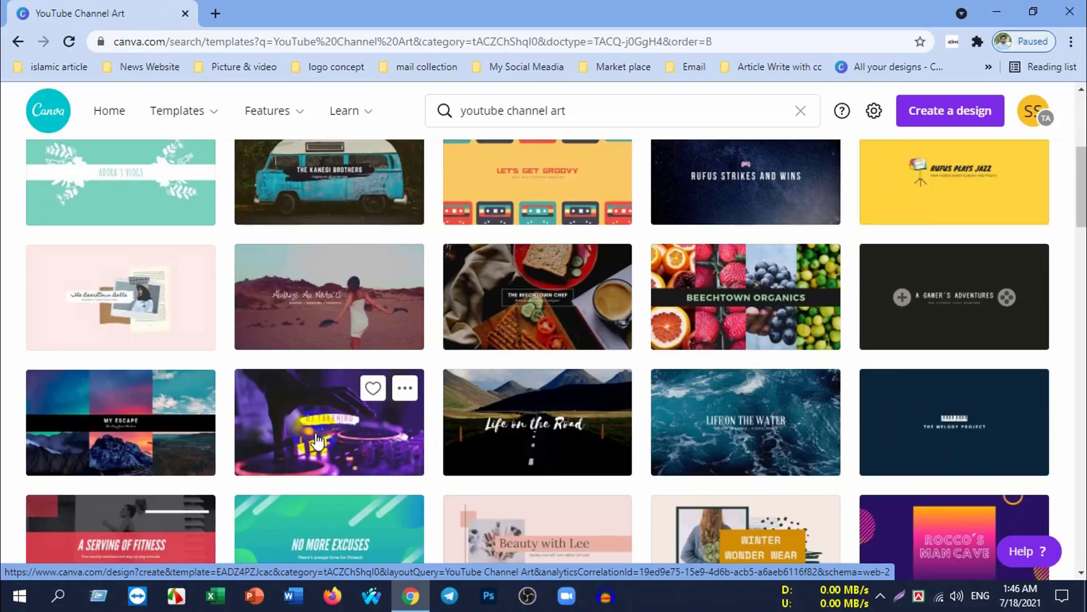
scroll(512, 380, down, 2)
scroll(715, 370, down, 1)
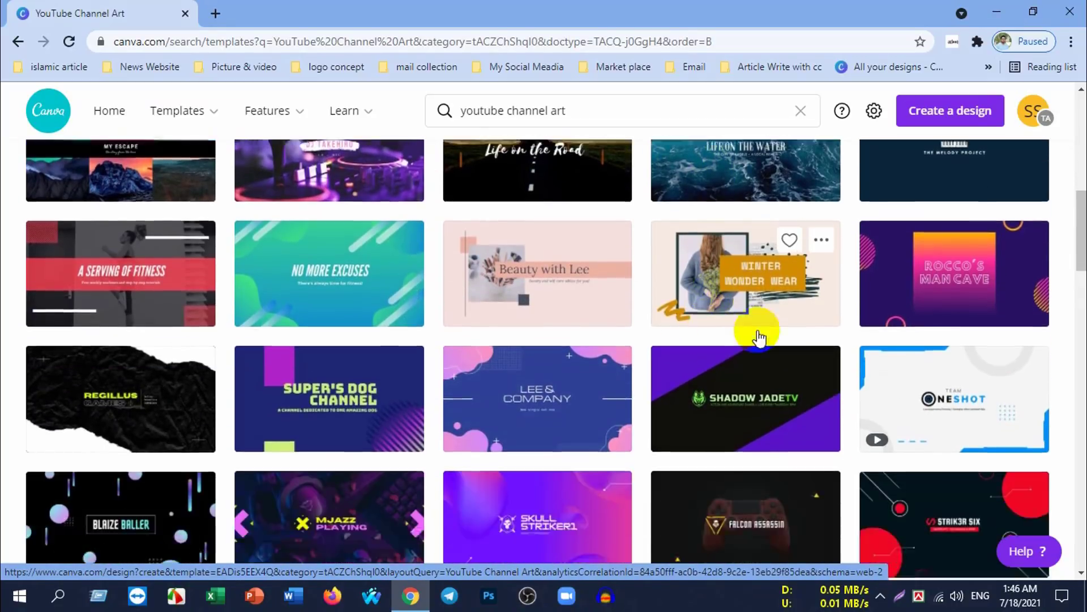
scroll(747, 351, down, 5)
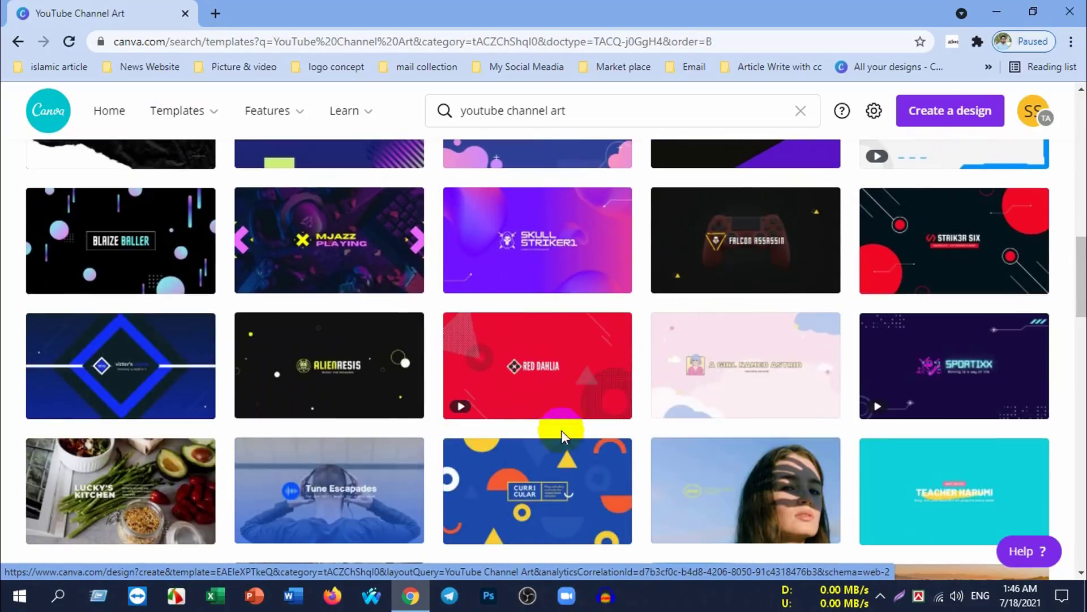
scroll(699, 381, down, 3)
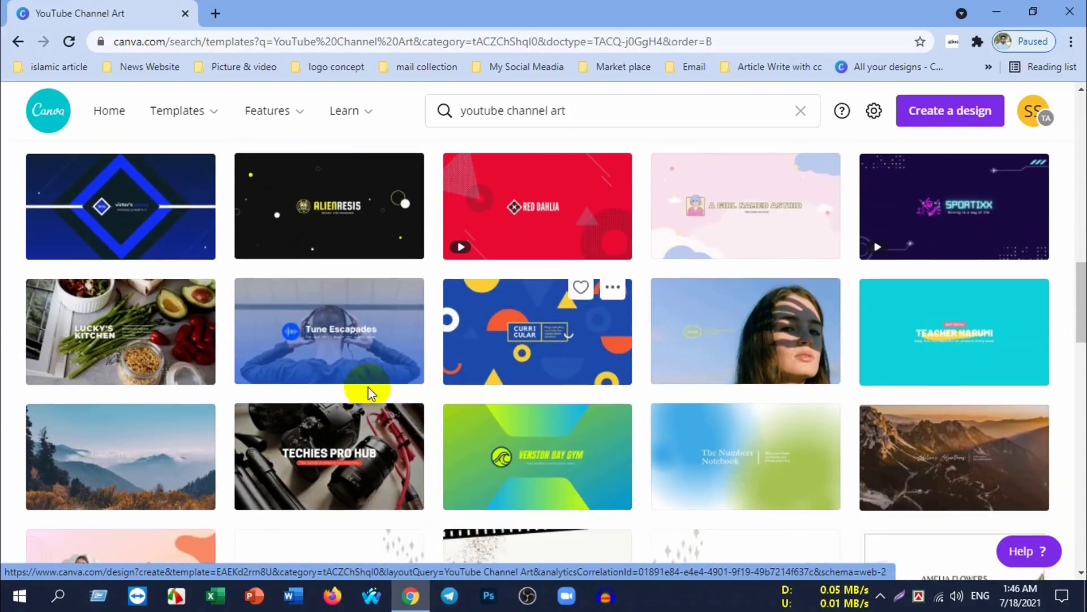
scroll(680, 391, down, 3)
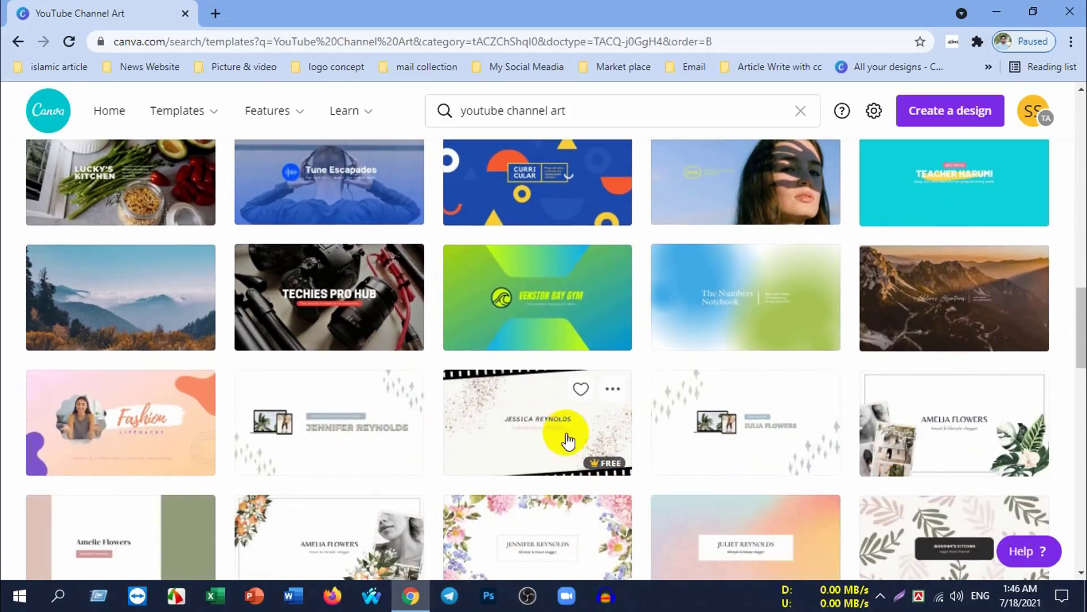
scroll(959, 378, down, 6)
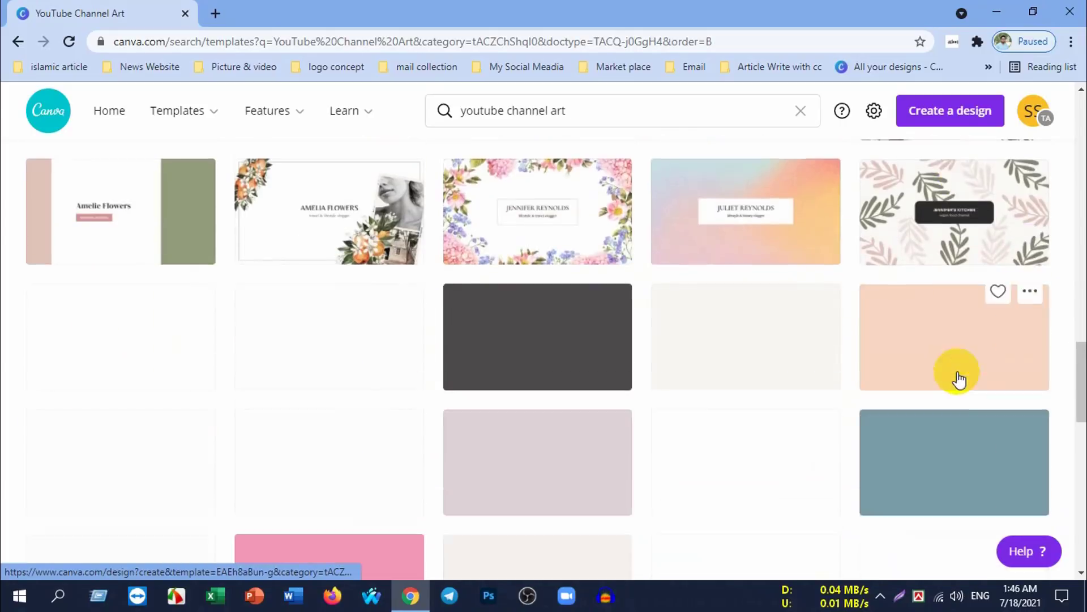
scroll(959, 378, down, 1)
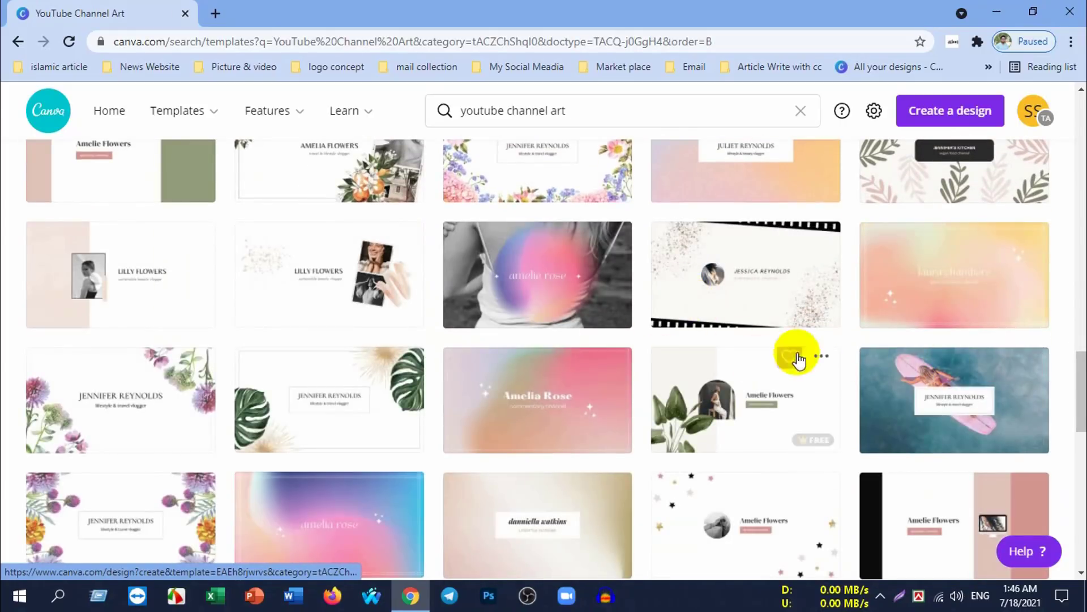
scroll(655, 359, down, 2)
scroll(905, 348, down, 4)
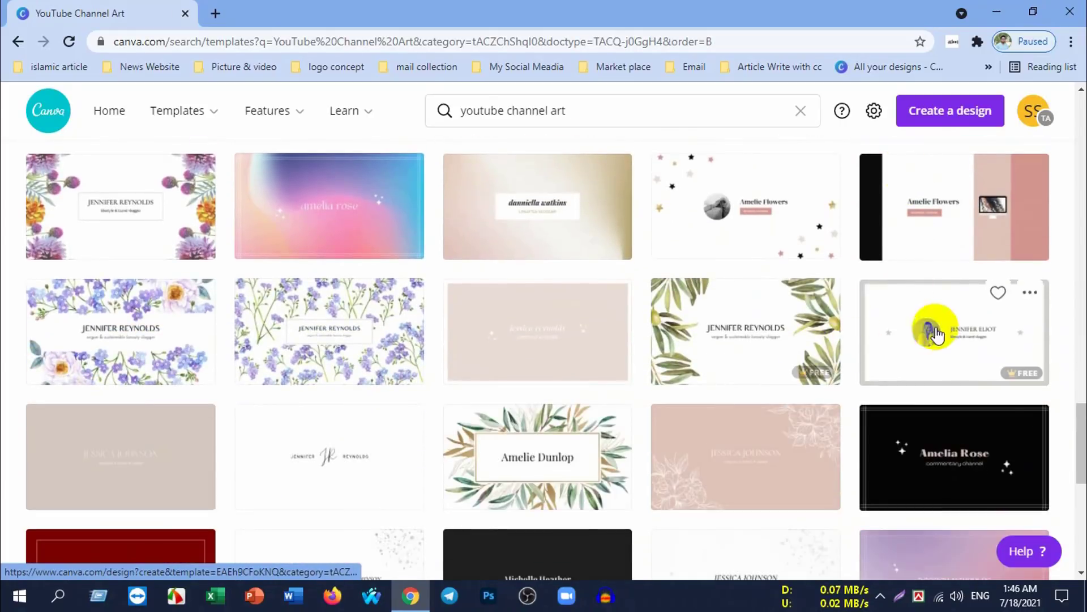
mouse_move(537, 457)
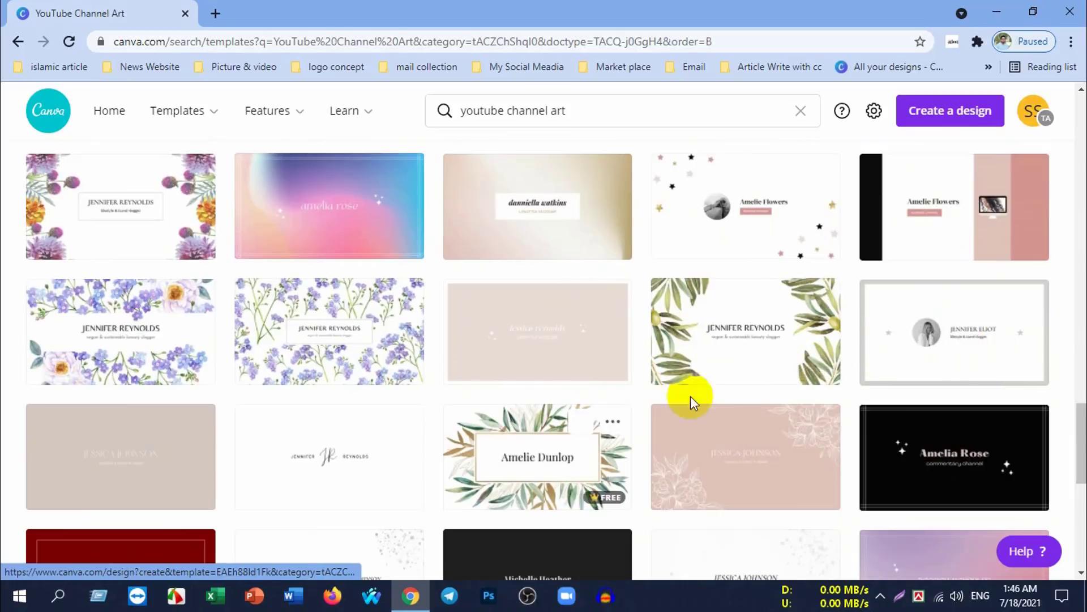
scroll(691, 396, down, 3)
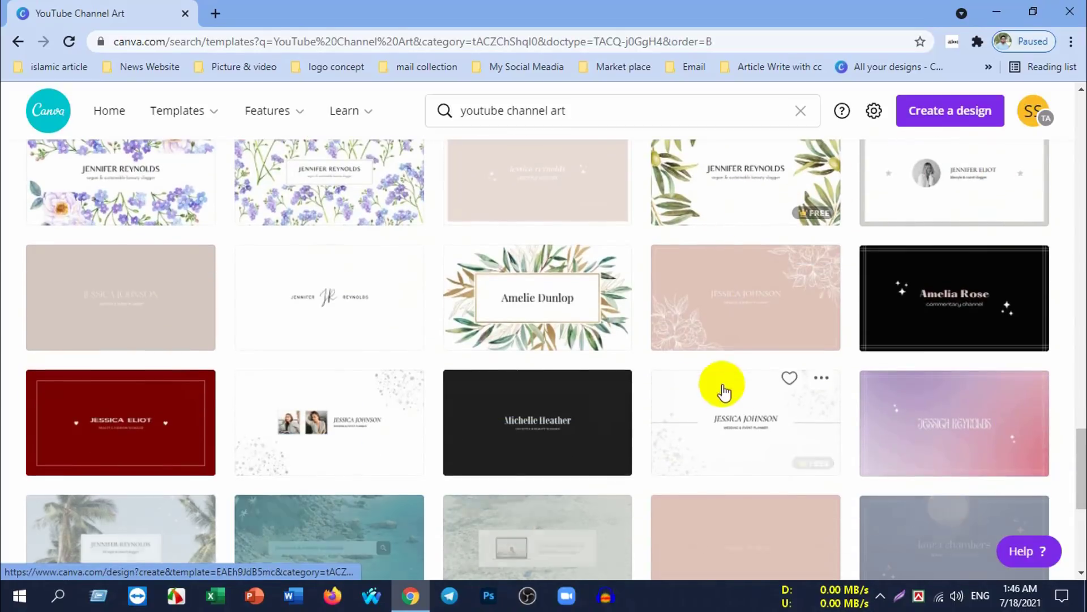
click(958, 313)
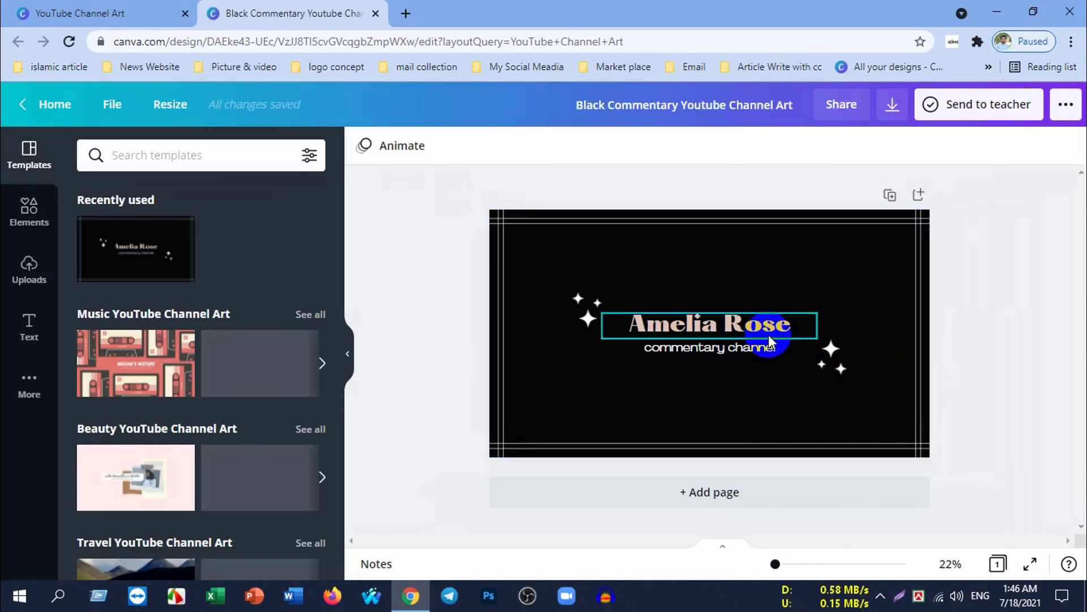
Step: Inspect the heading and subtitle text boxes and the Elements panel, then leave for Home
click(763, 328)
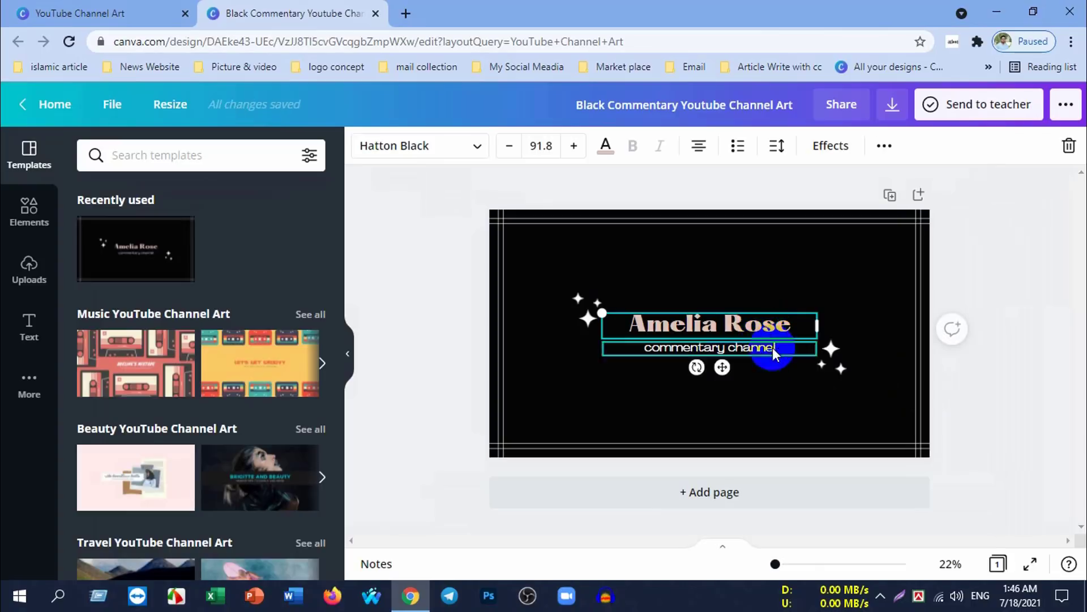
click(754, 350)
click(757, 335)
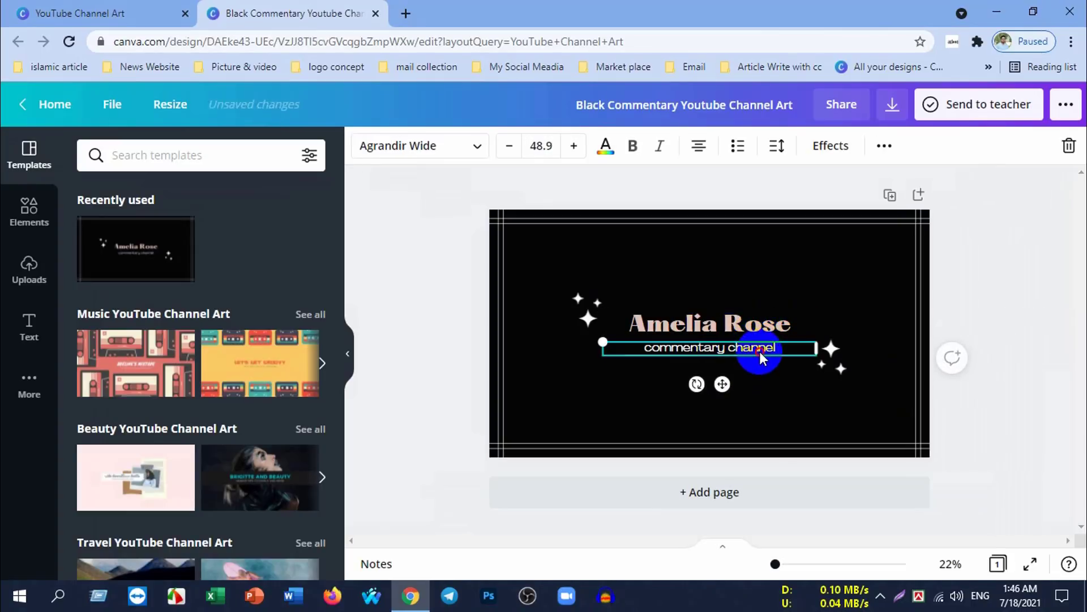
click(762, 333)
click(758, 349)
click(760, 329)
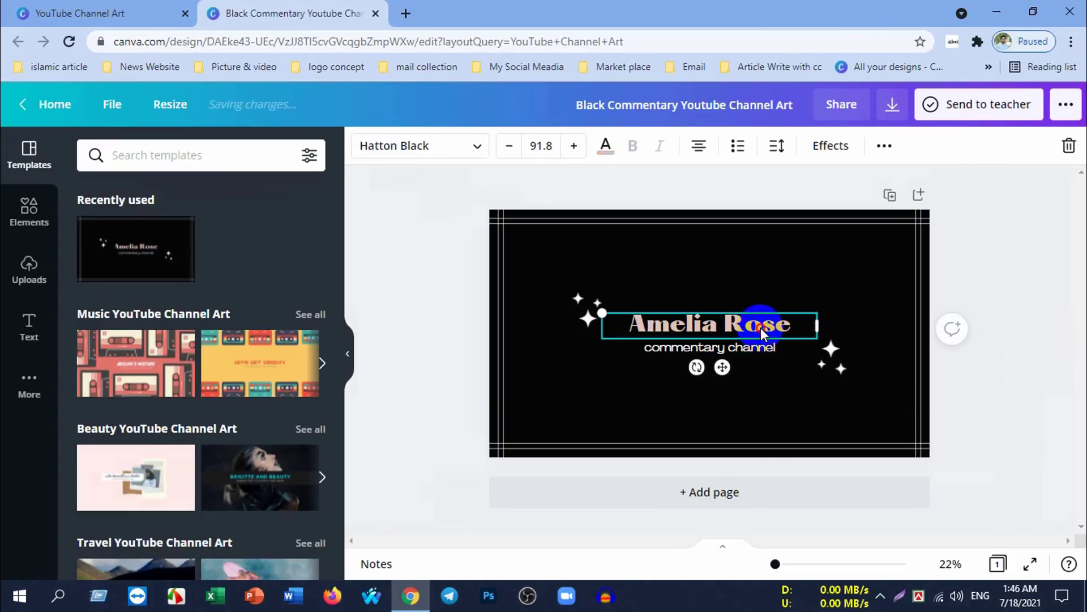
click(31, 213)
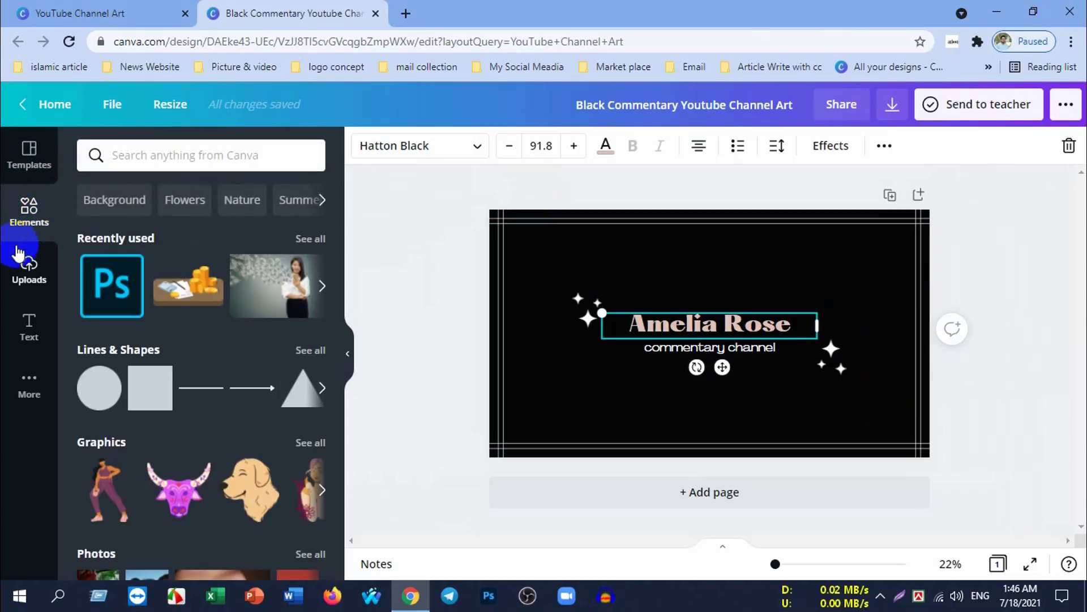
click(14, 112)
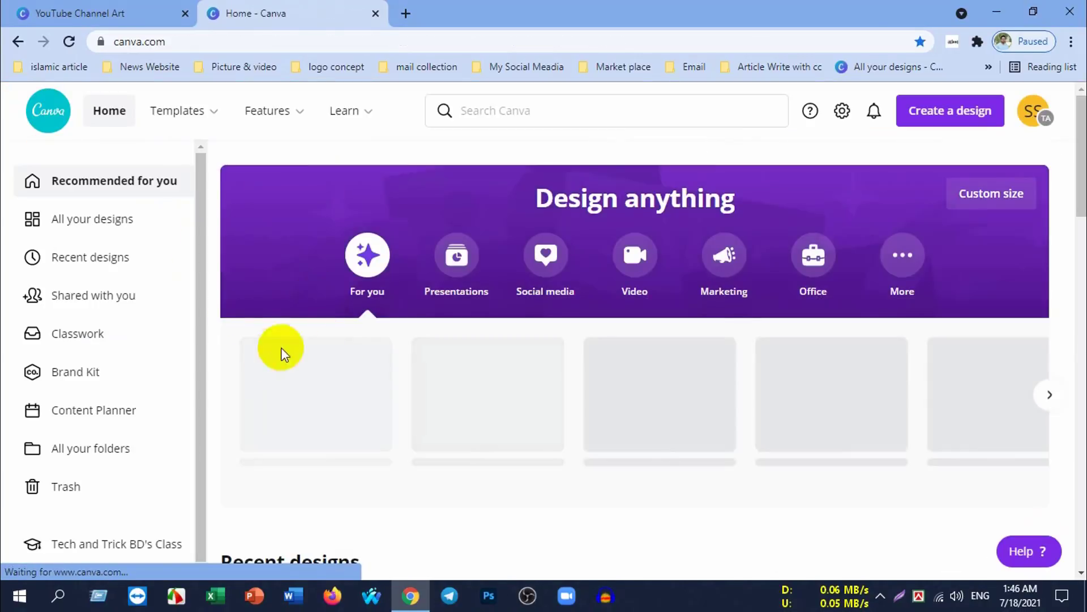
Step: Scroll to the Resumes row and open the Green and Black Minimalist Resume template
scroll(742, 435, down, 5)
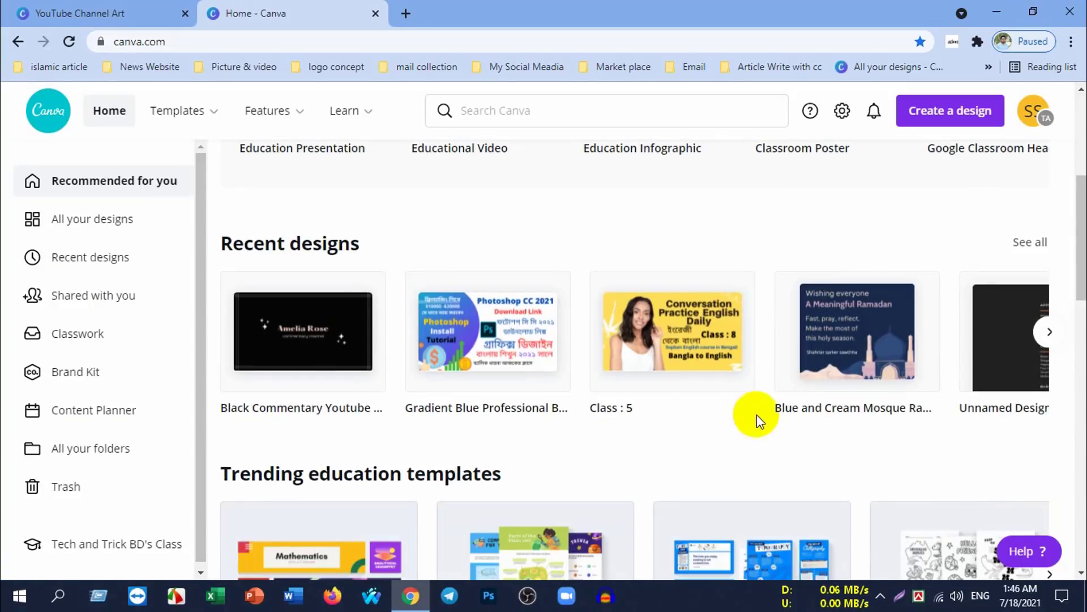
scroll(756, 413, down, 4)
scroll(757, 413, down, 5)
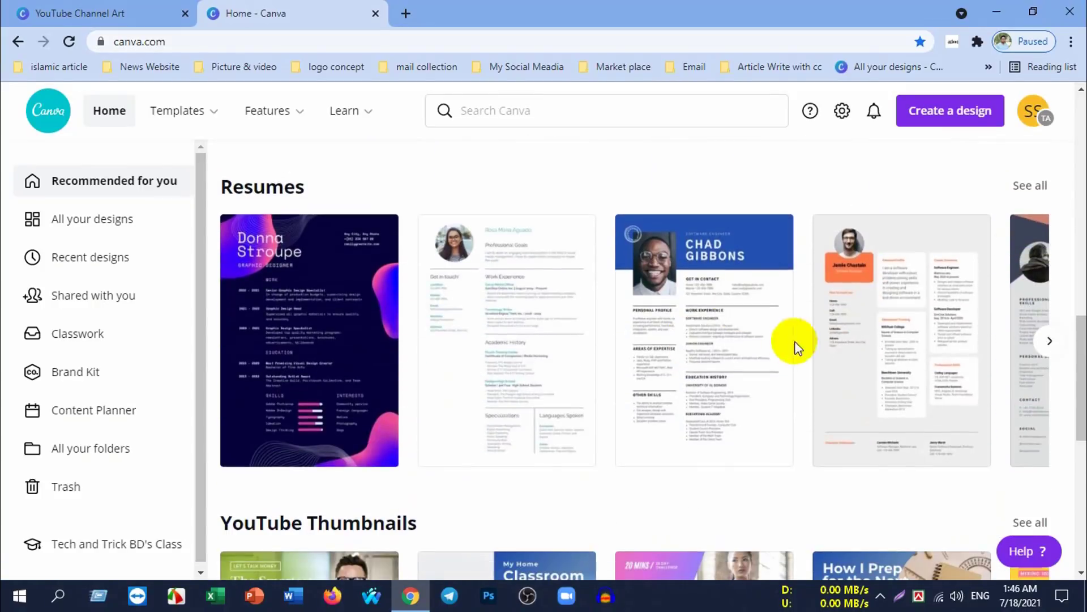
scroll(792, 346, down, 4)
scroll(679, 351, up, 4)
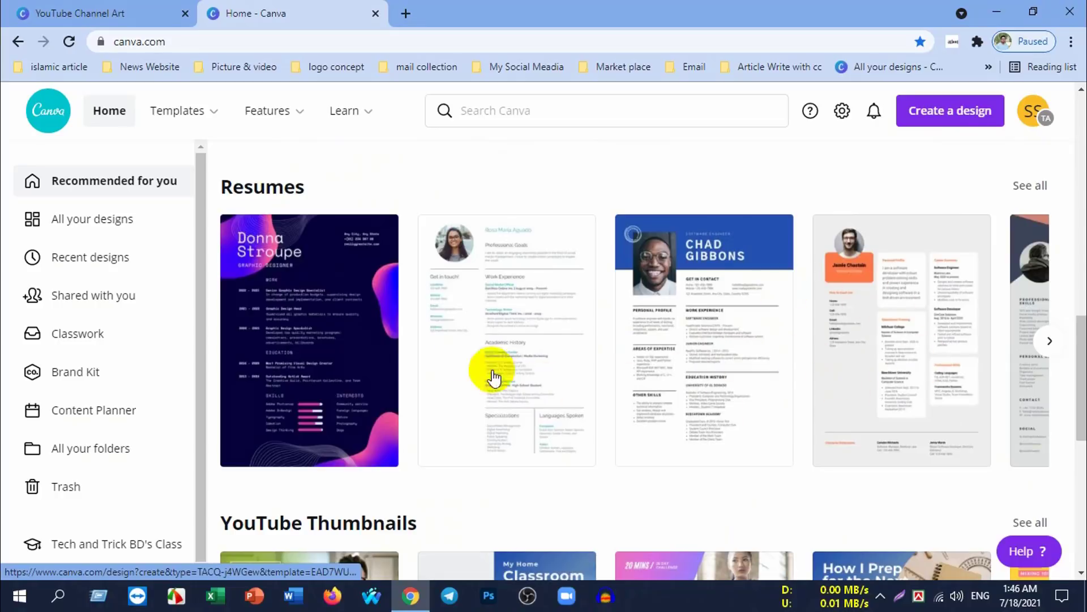
click(513, 327)
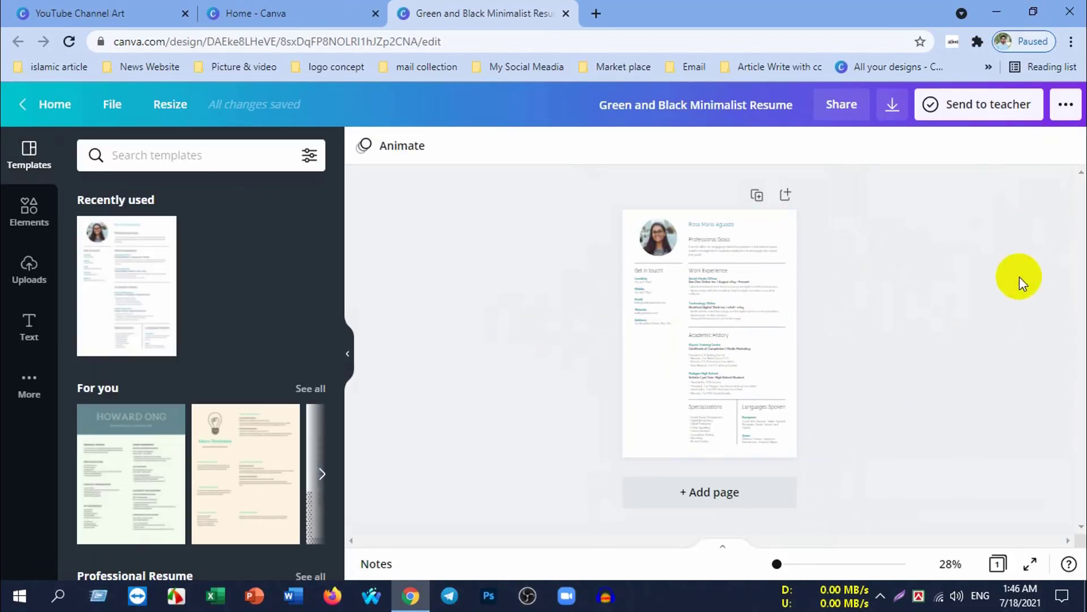
Step: Select the Professional Goals text, then shrink Chrome's page zoom to its smallest
click(708, 242)
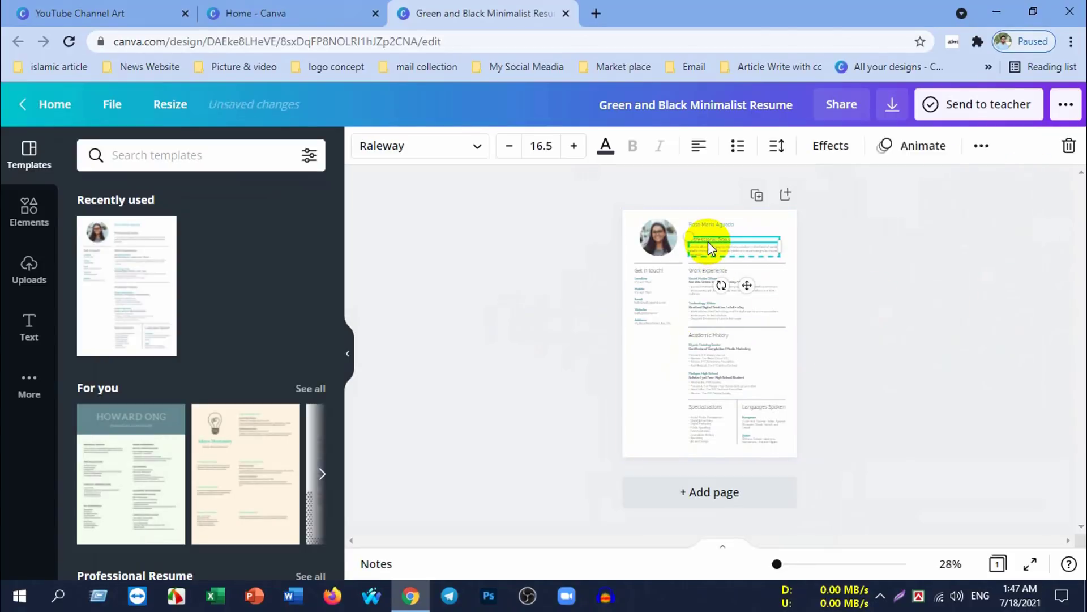
click(953, 247)
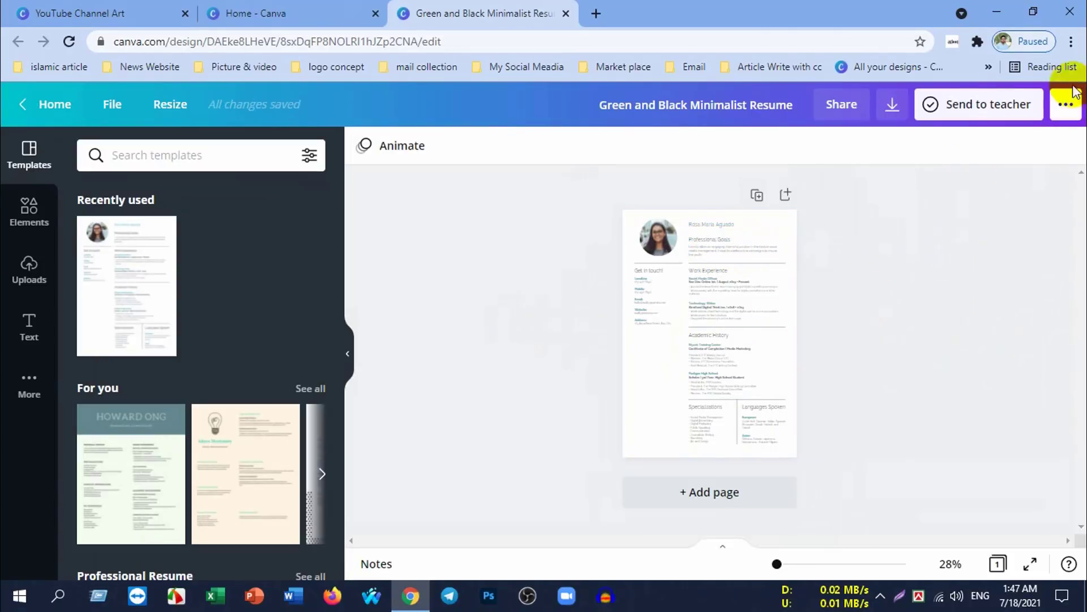
click(1070, 40)
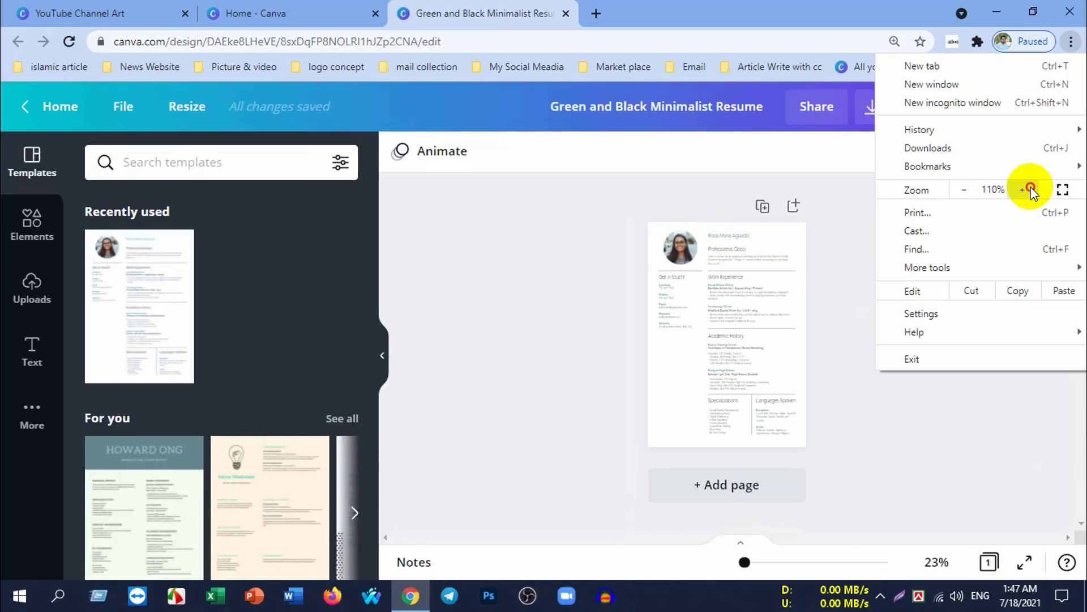
click(1030, 191)
click(965, 190)
double_click(964, 191)
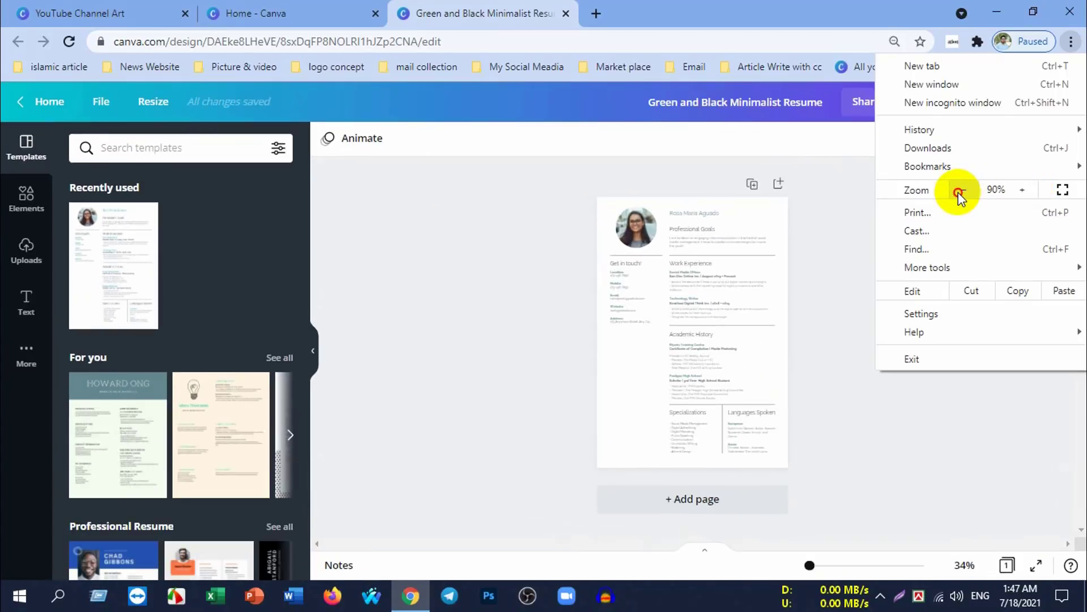
double_click(961, 194)
click(963, 191)
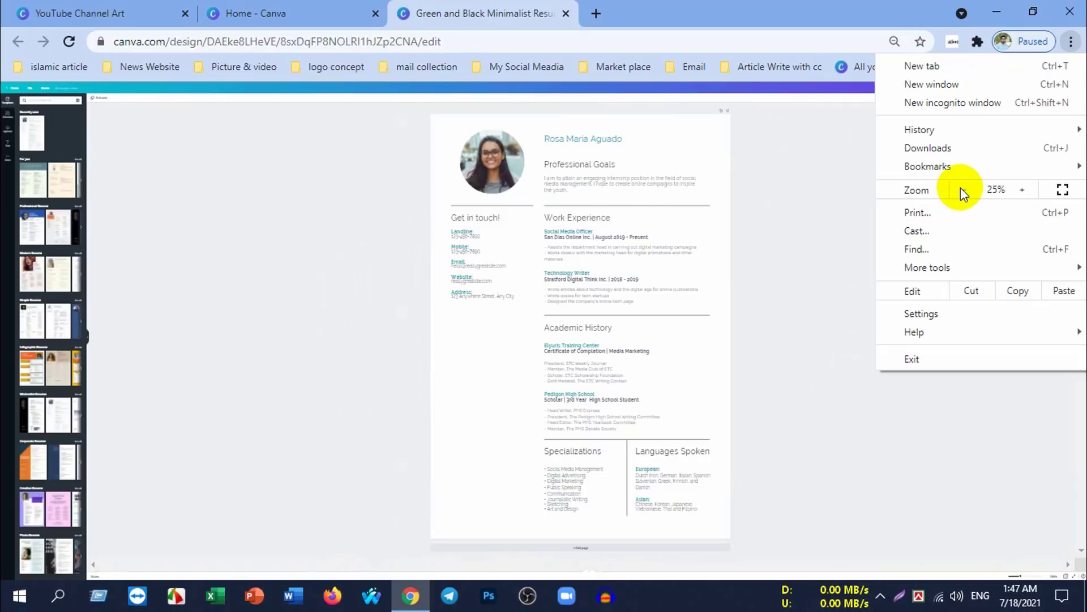
click(682, 315)
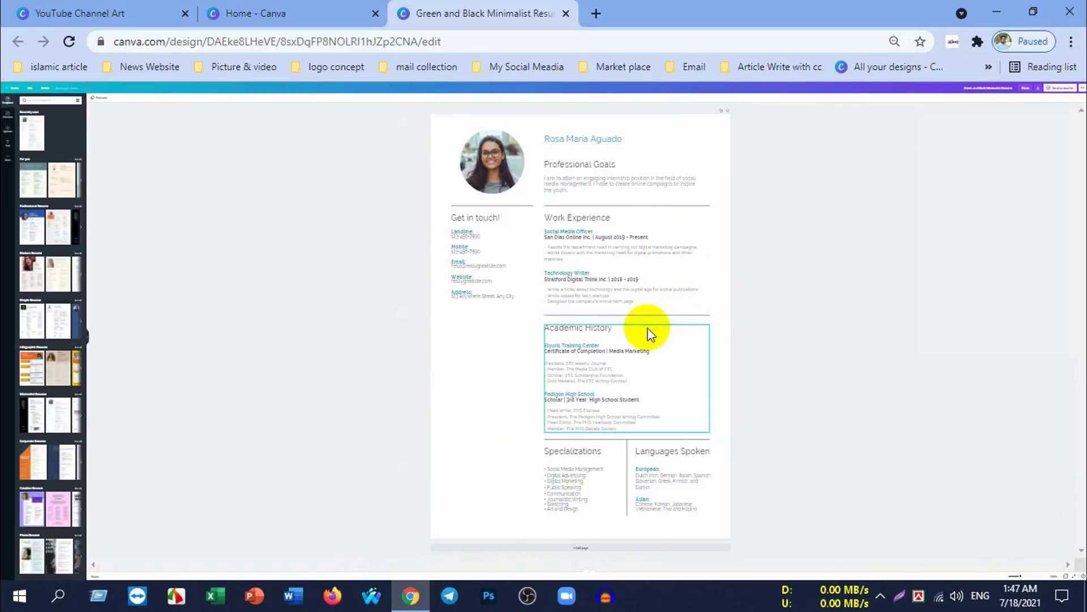
Step: Select the name heading and Professional Goals text, then restore Chrome's zoom to 100%
click(605, 188)
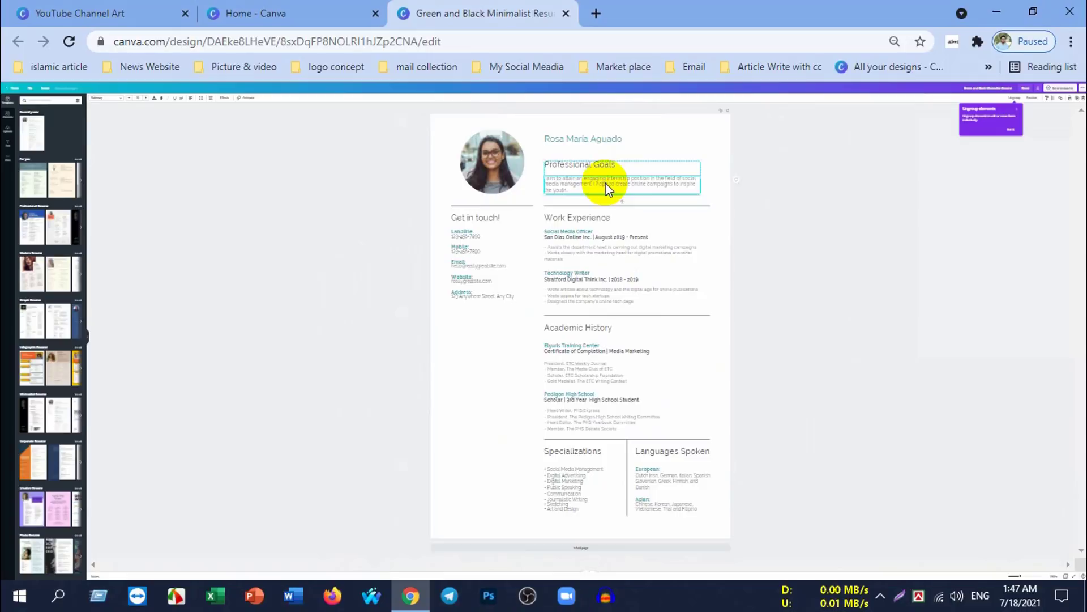
click(620, 146)
click(574, 177)
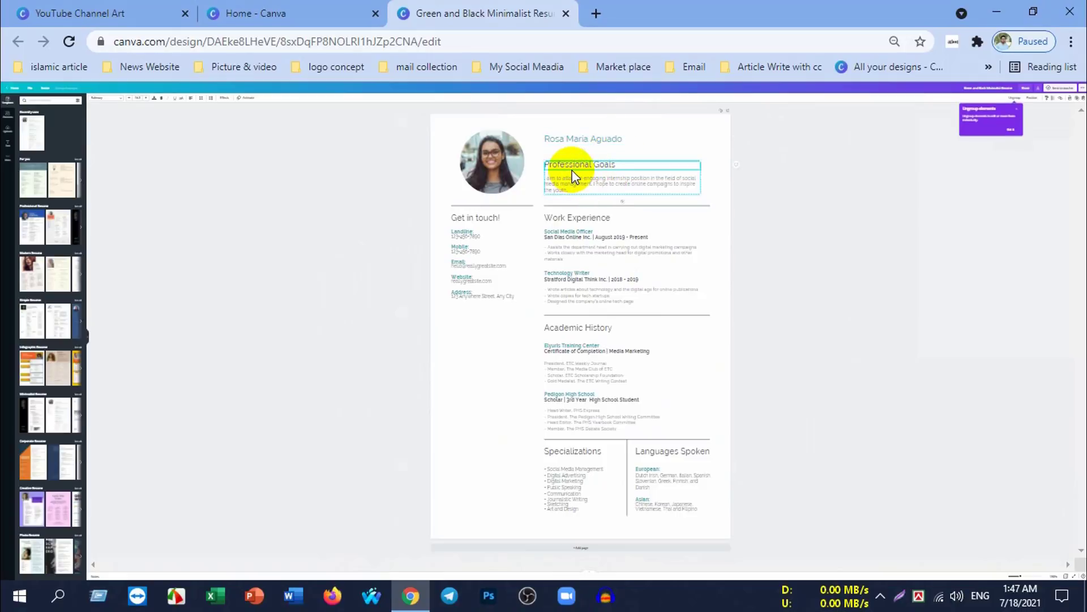
click(603, 190)
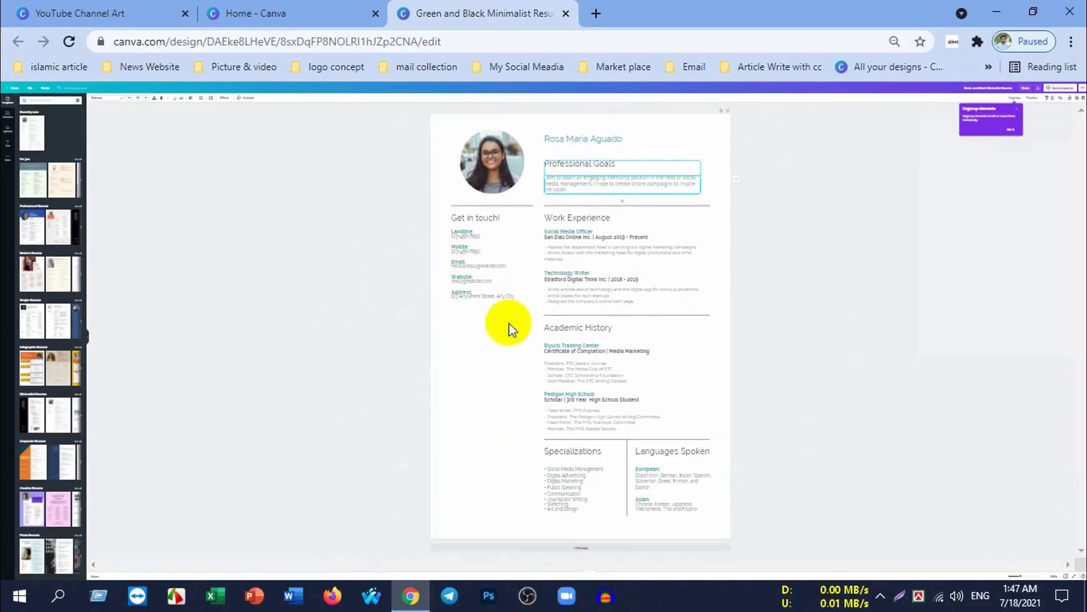
click(1072, 42)
click(1024, 189)
click(1024, 188)
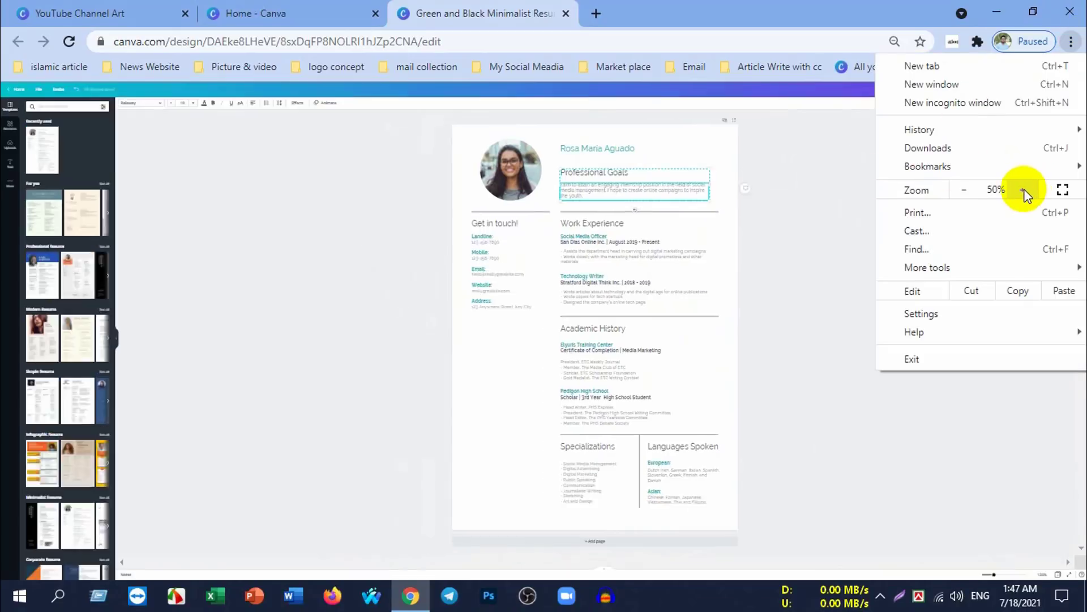
click(1024, 188)
click(1024, 188)
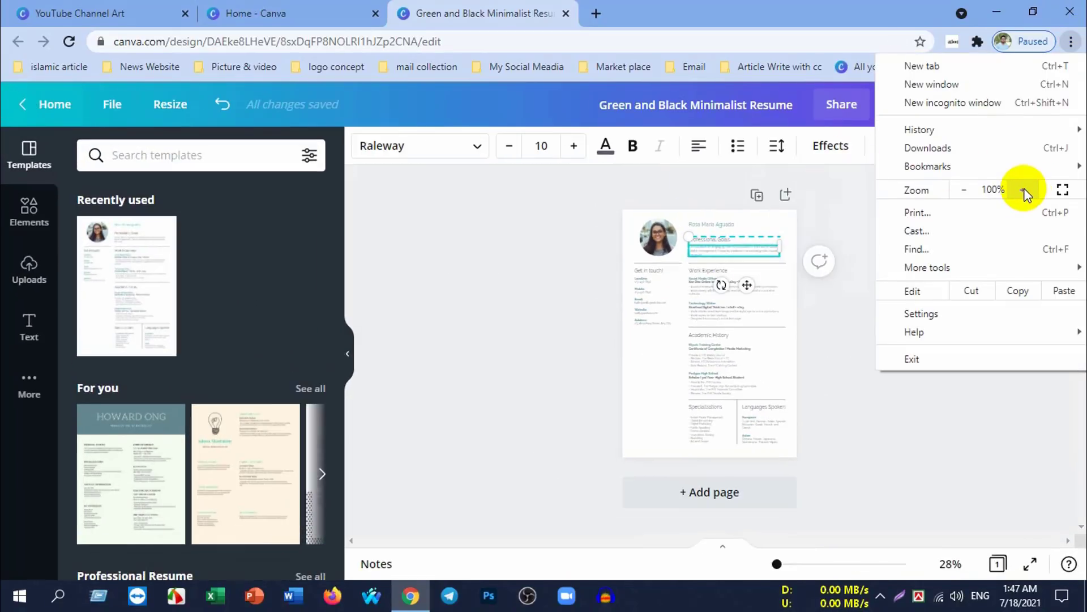
click(549, 244)
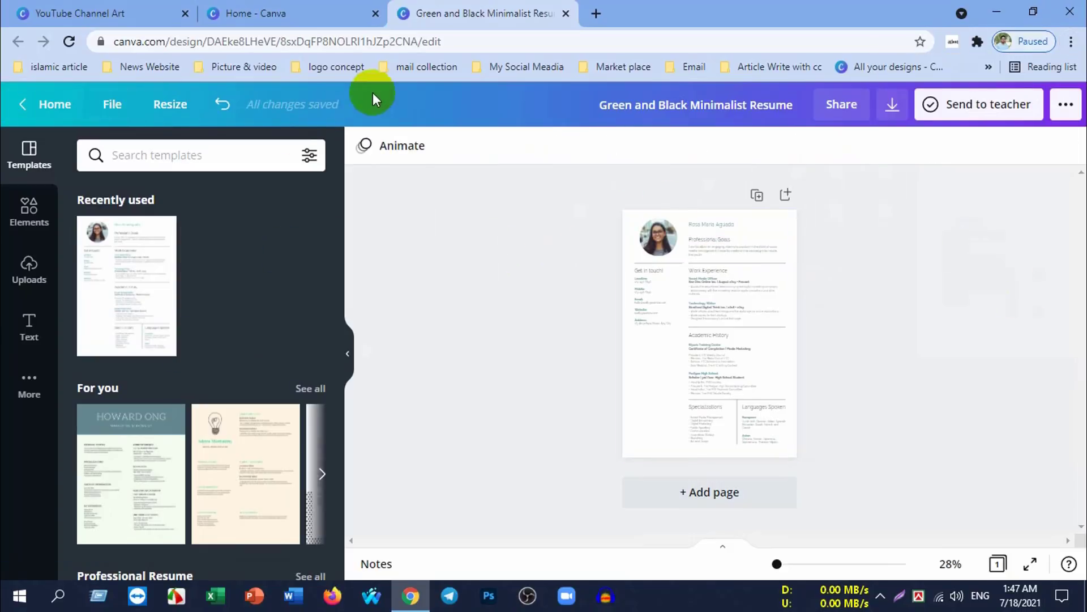
Step: Undo the last resume change, go back to the Canva home page, and close the extra tab
click(220, 106)
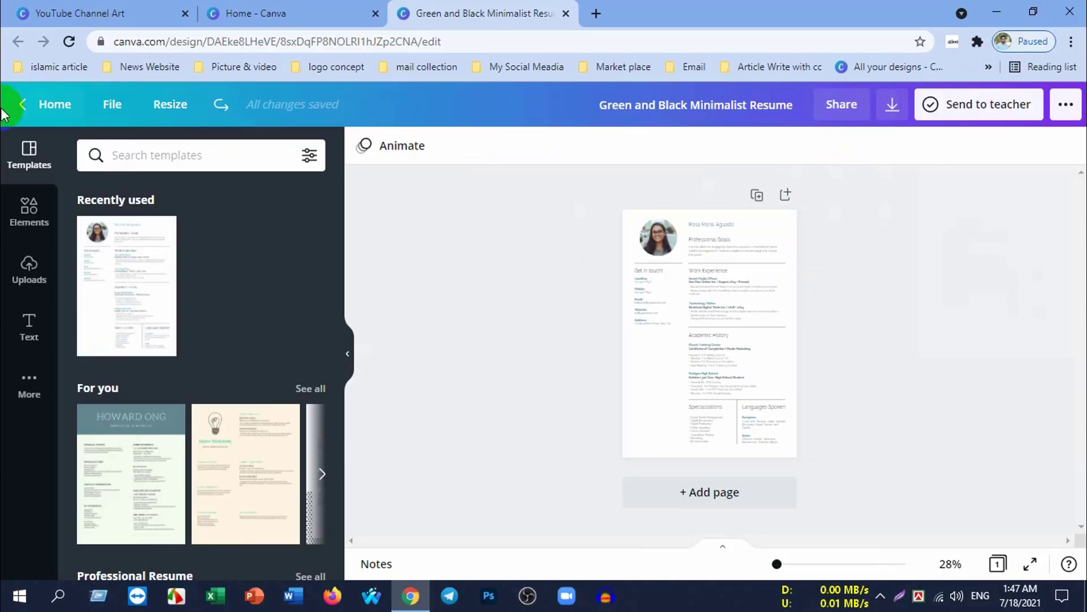
click(21, 111)
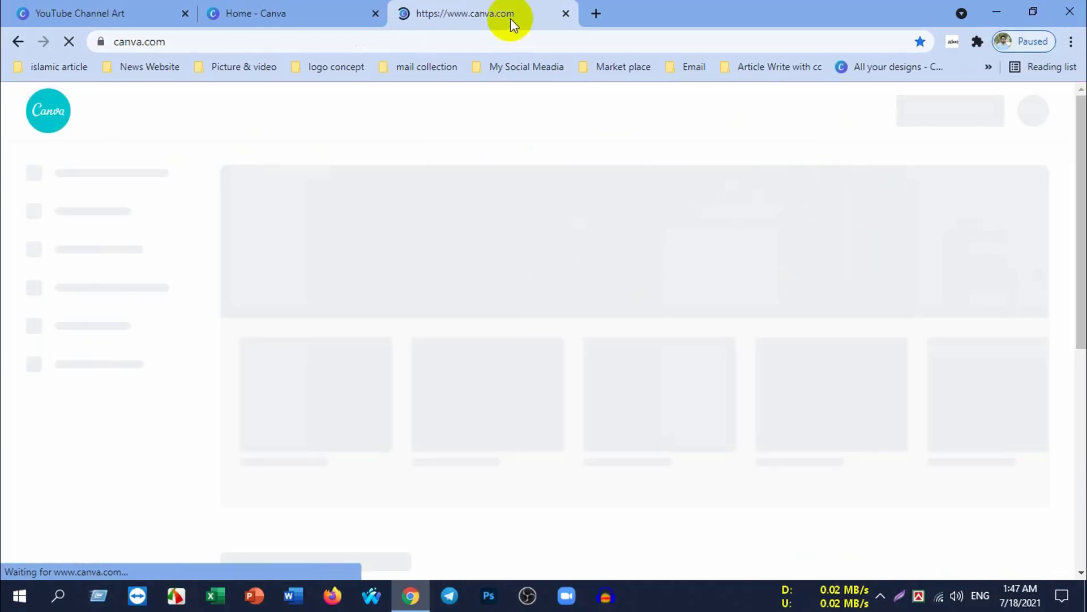
click(565, 14)
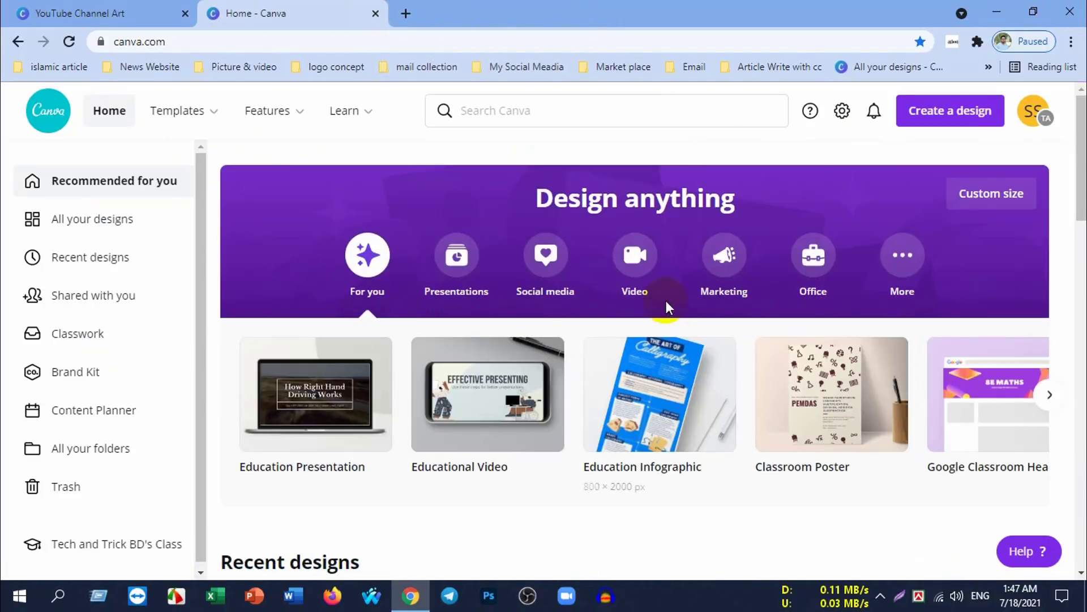
Step: Page the YouTube Thumbnails row to its end and open all 772 thumbnail templates
scroll(665, 308, down, 5)
scroll(664, 340, down, 5)
scroll(664, 344, down, 3)
scroll(546, 340, down, 2)
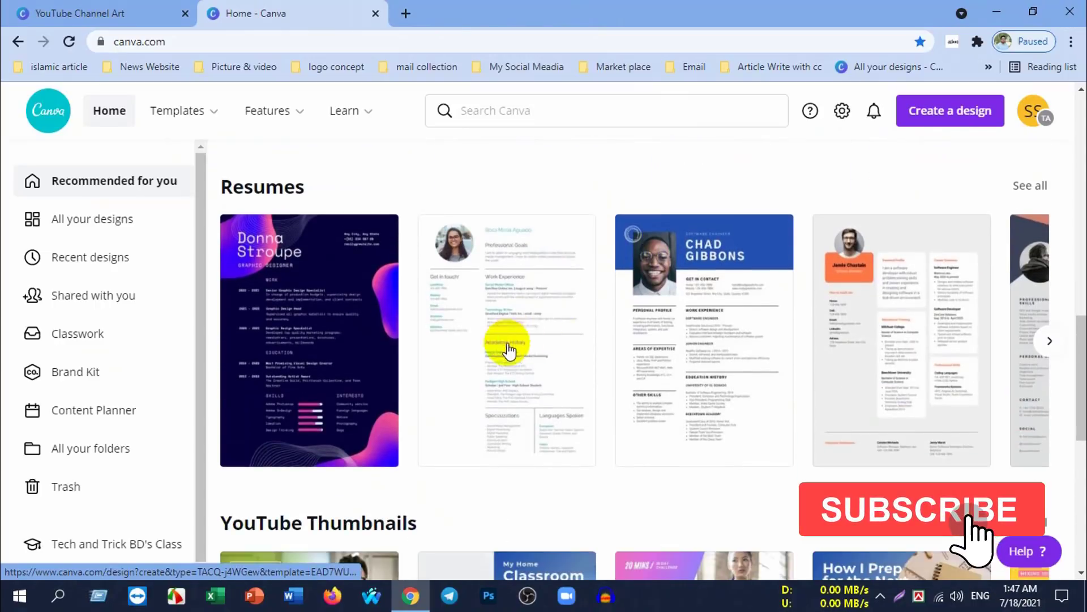
scroll(502, 347, down, 3)
scroll(566, 348, down, 4)
scroll(568, 354, up, 3)
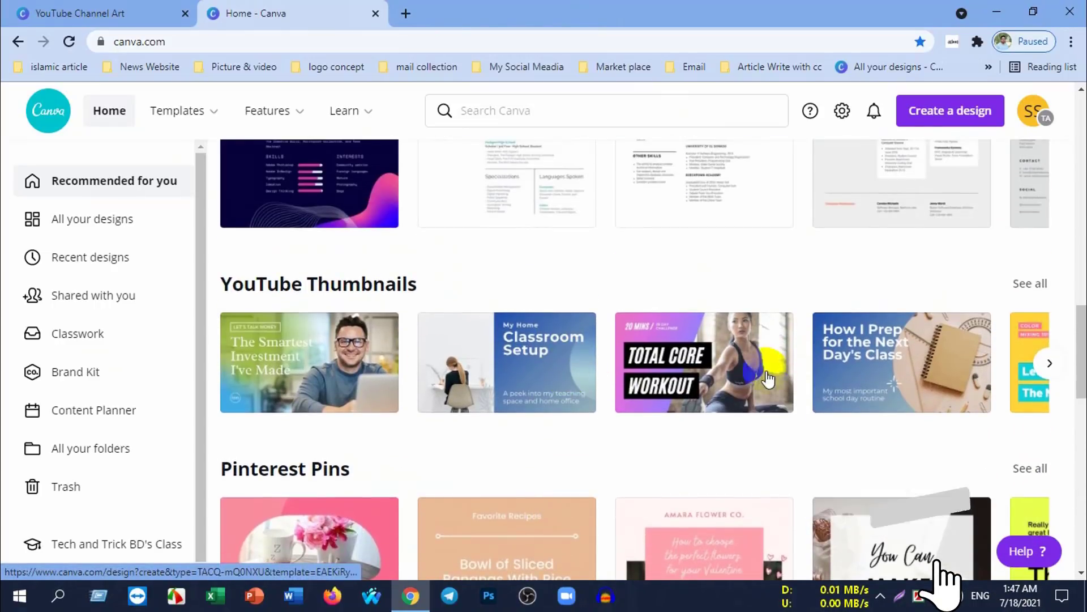
scroll(736, 397, up, 3)
scroll(906, 396, down, 3)
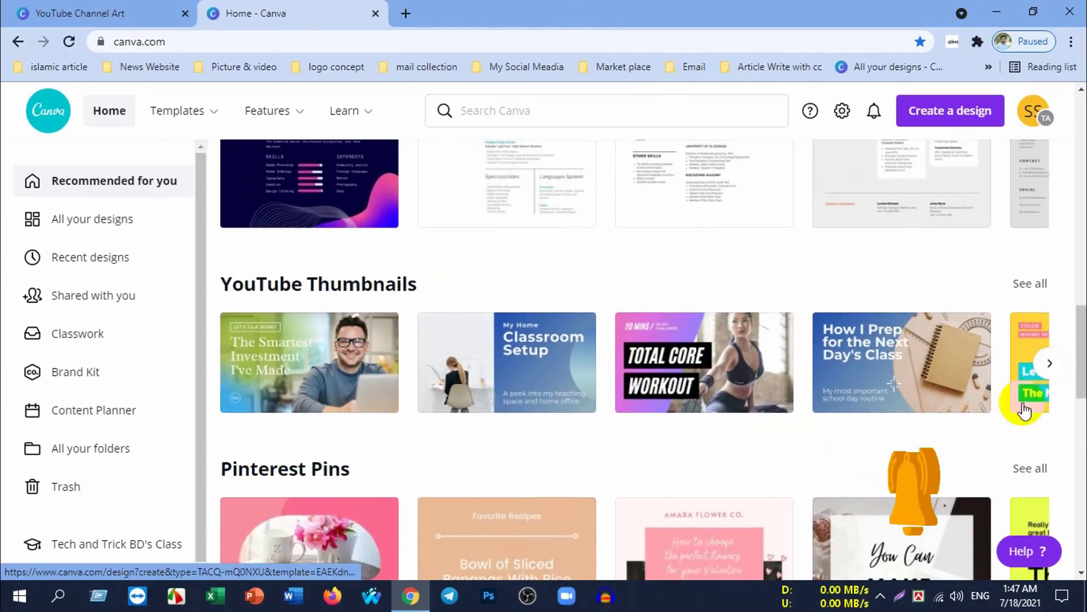
click(1055, 363)
click(1055, 363)
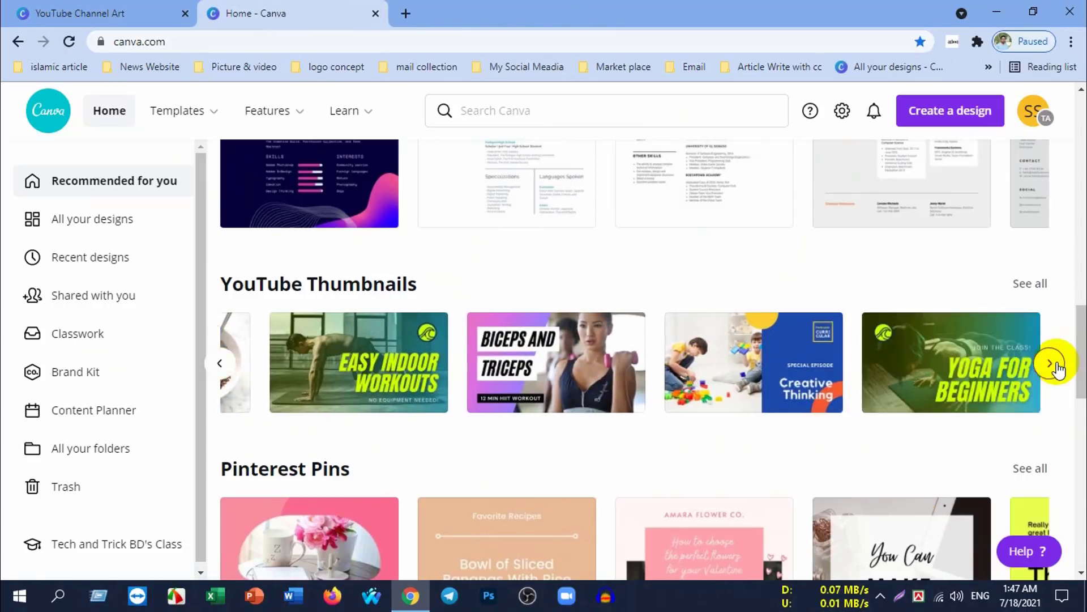
click(1056, 362)
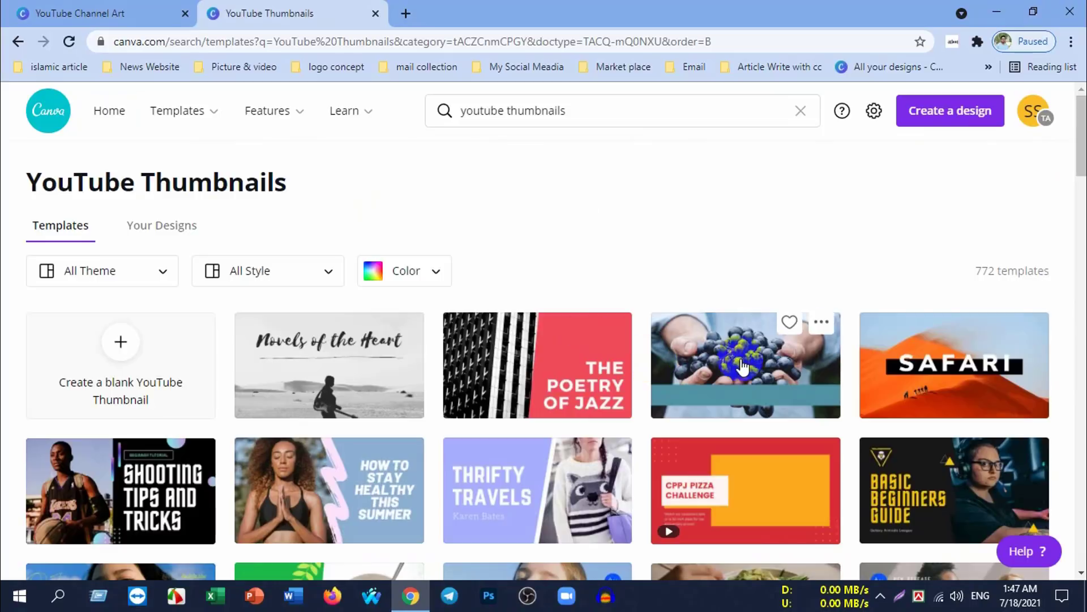
scroll(742, 354, down, 1)
scroll(742, 354, down, 3)
scroll(801, 339, down, 3)
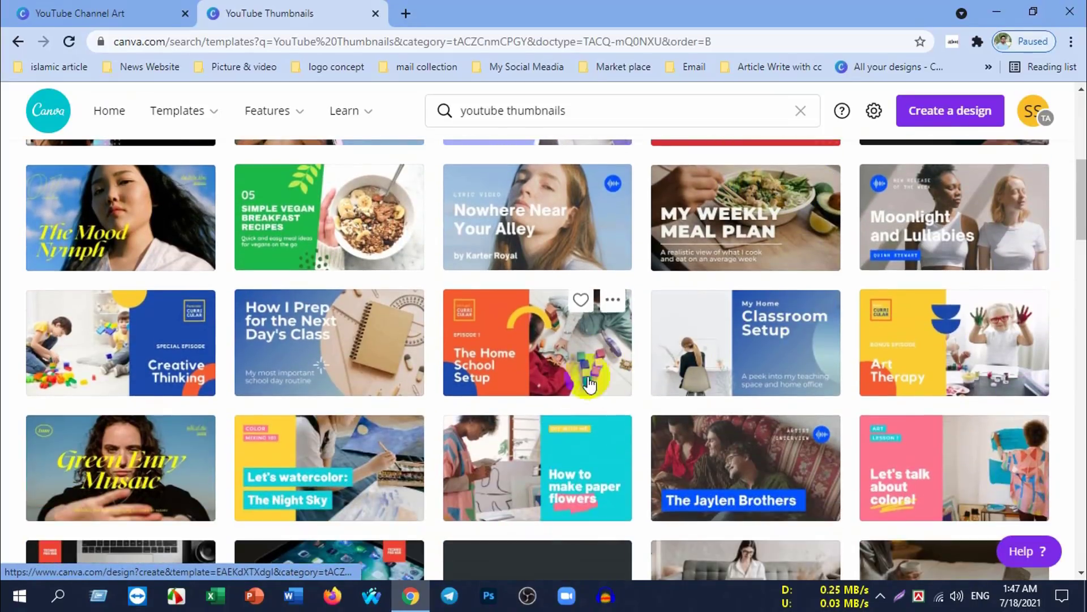
scroll(425, 367, down, 5)
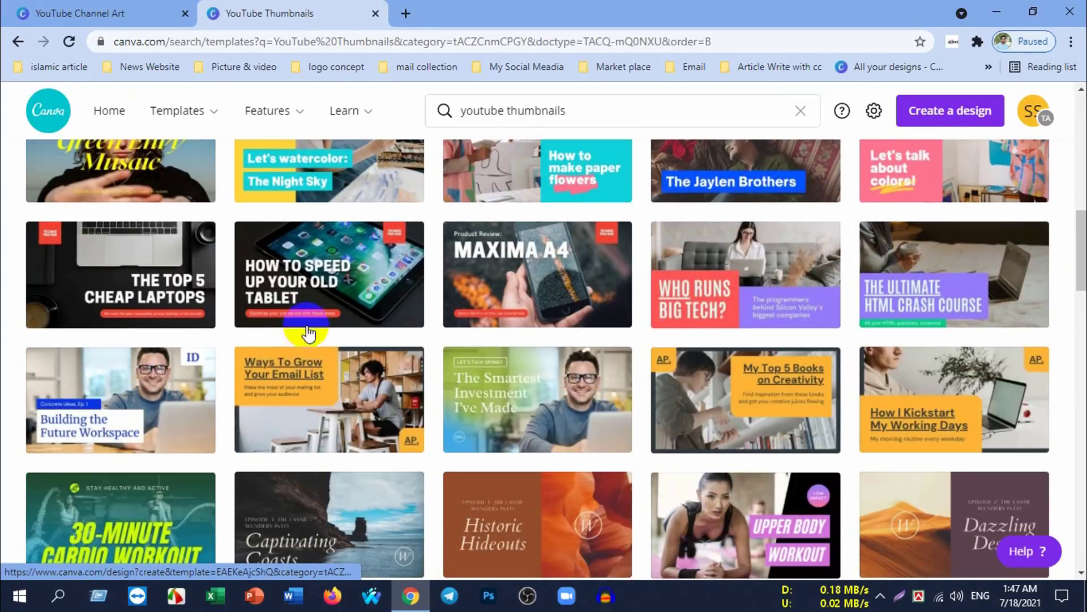
scroll(494, 385, down, 2)
scroll(638, 368, down, 2)
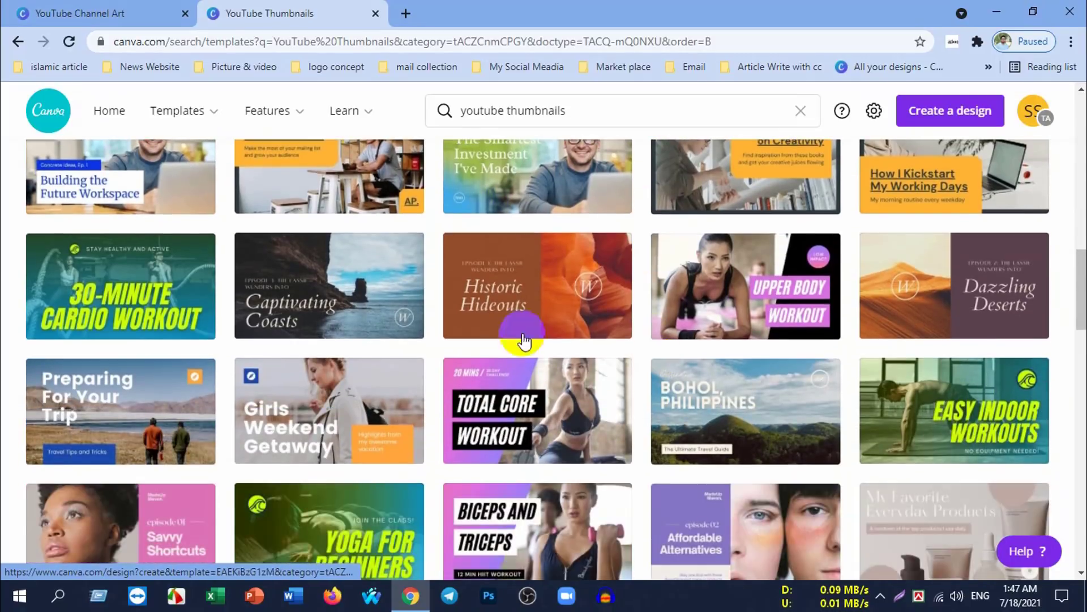
scroll(518, 347, down, 4)
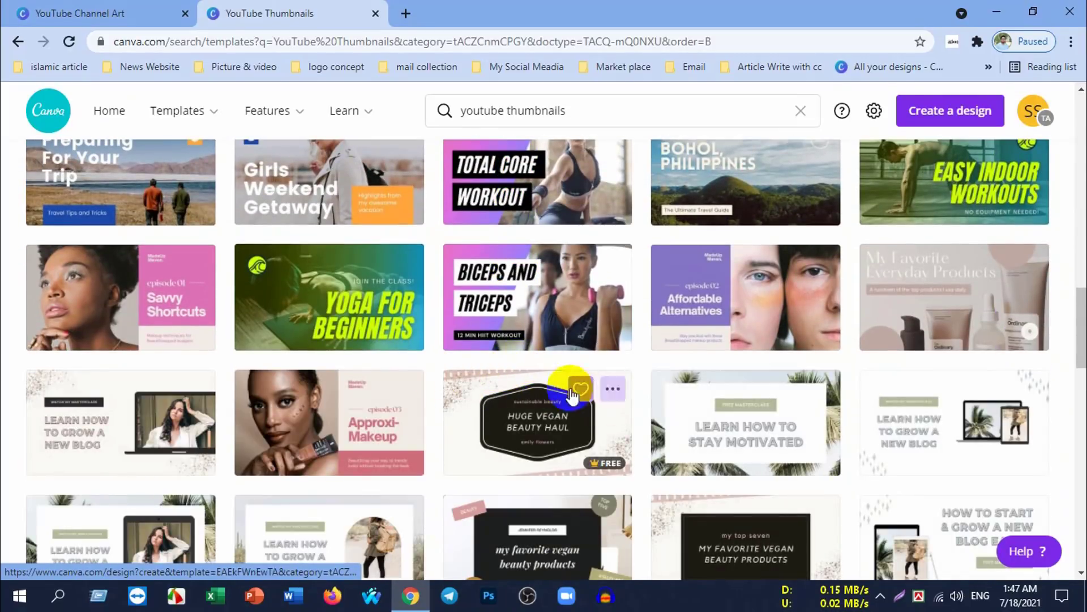
scroll(633, 374, down, 4)
scroll(668, 368, down, 1)
scroll(641, 373, down, 4)
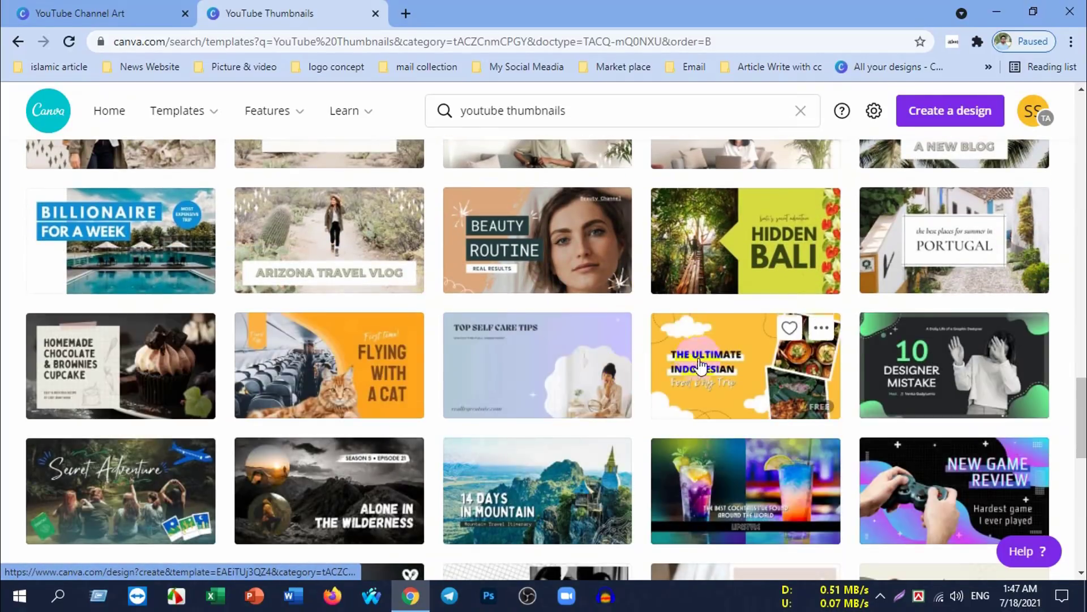
scroll(628, 383, down, 3)
scroll(661, 389, down, 4)
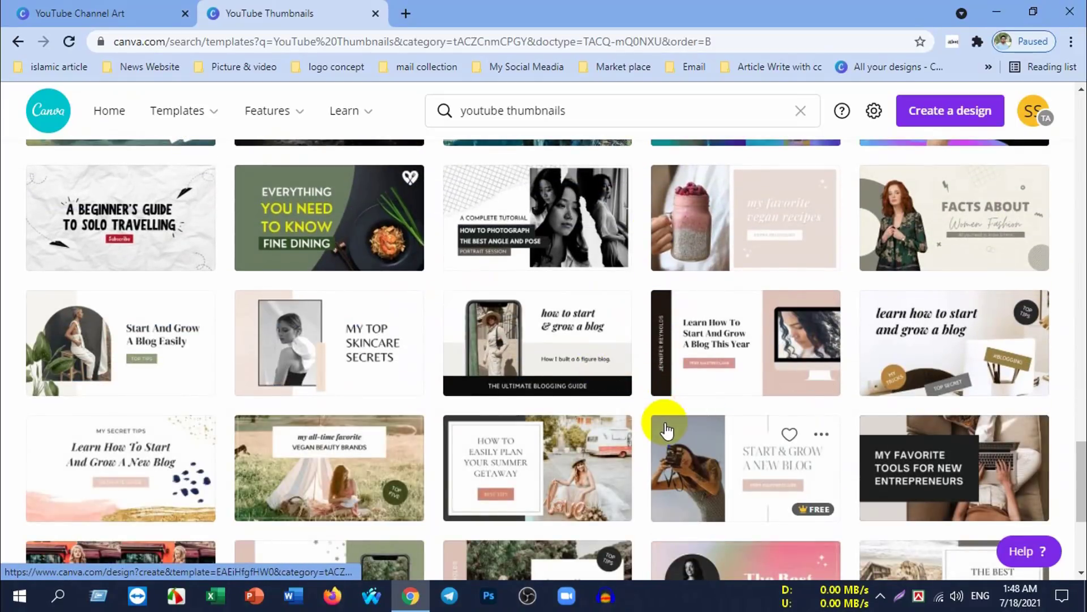
scroll(663, 420, down, 4)
scroll(661, 419, up, 8)
scroll(657, 414, up, 9)
scroll(649, 405, up, 10)
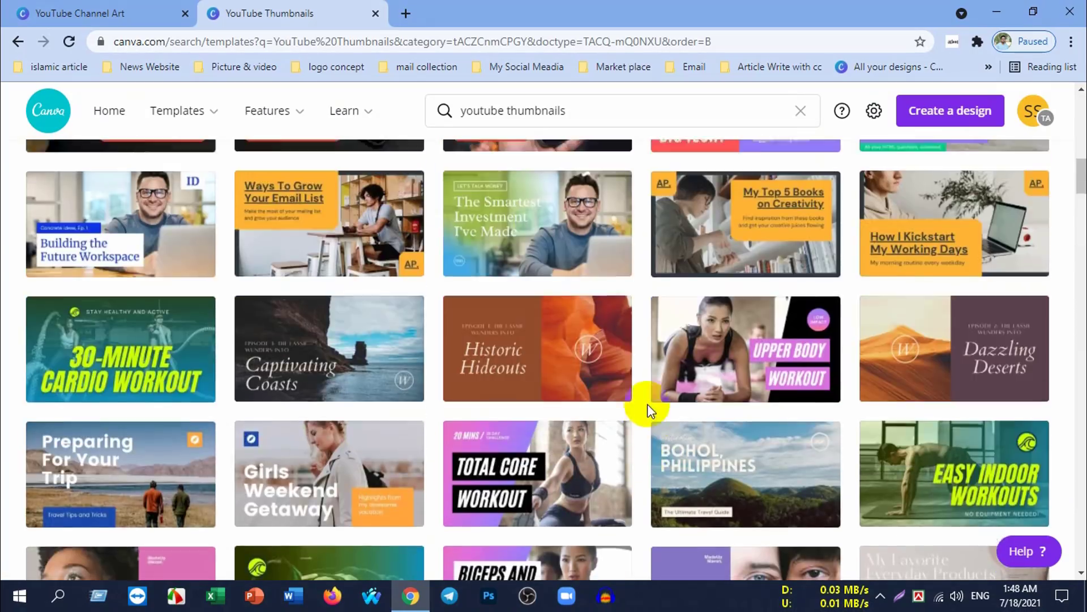
scroll(647, 403, up, 7)
scroll(647, 405, down, 5)
scroll(652, 391, down, 5)
scroll(644, 388, down, 6)
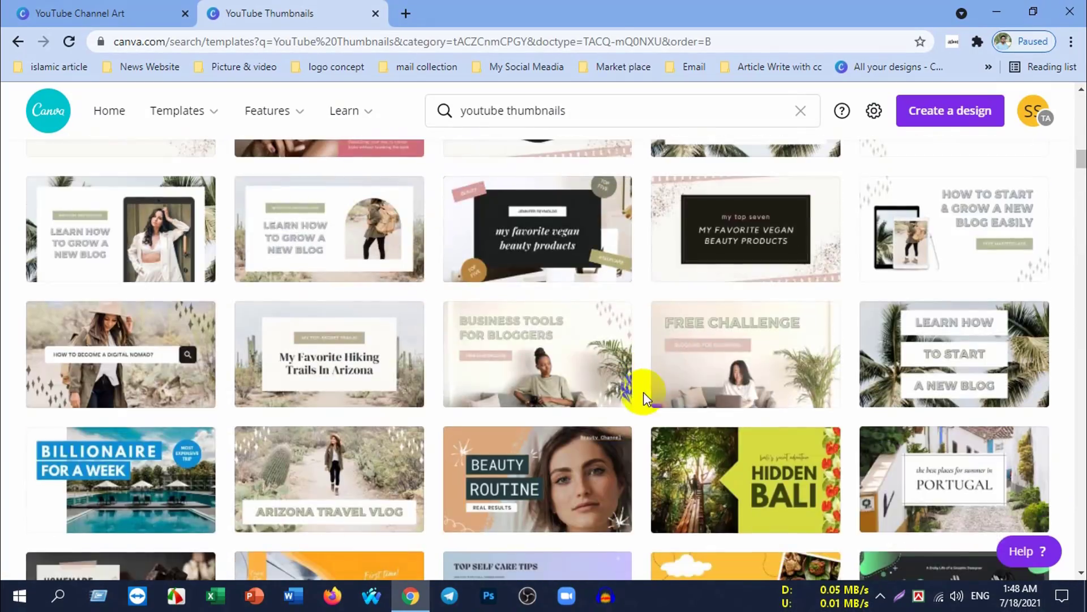
scroll(636, 388, up, 6)
scroll(313, 347, up, 6)
scroll(348, 359, up, 10)
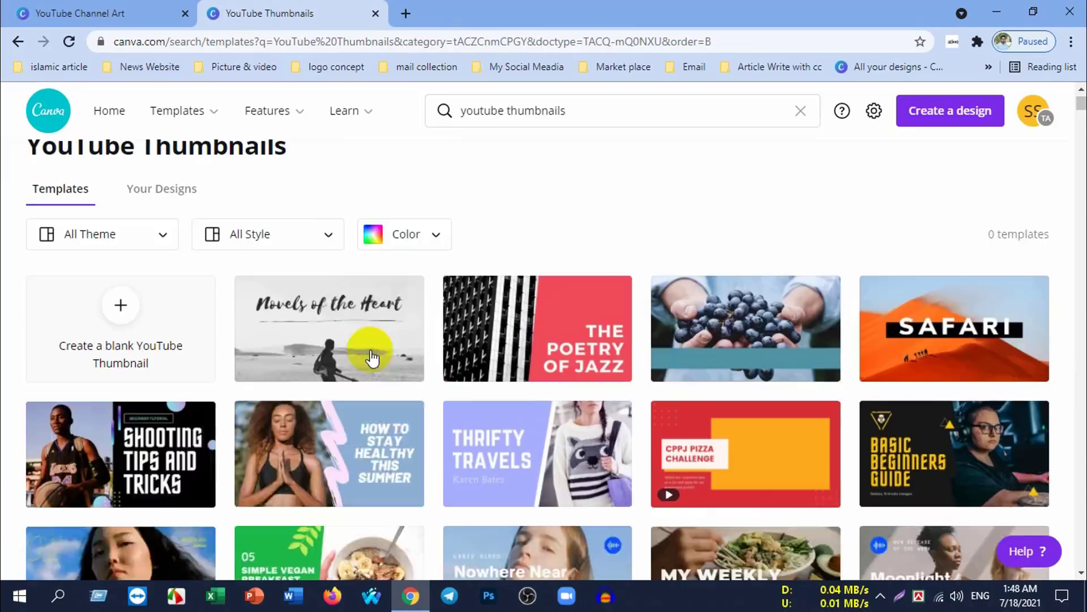
scroll(352, 351, up, 1)
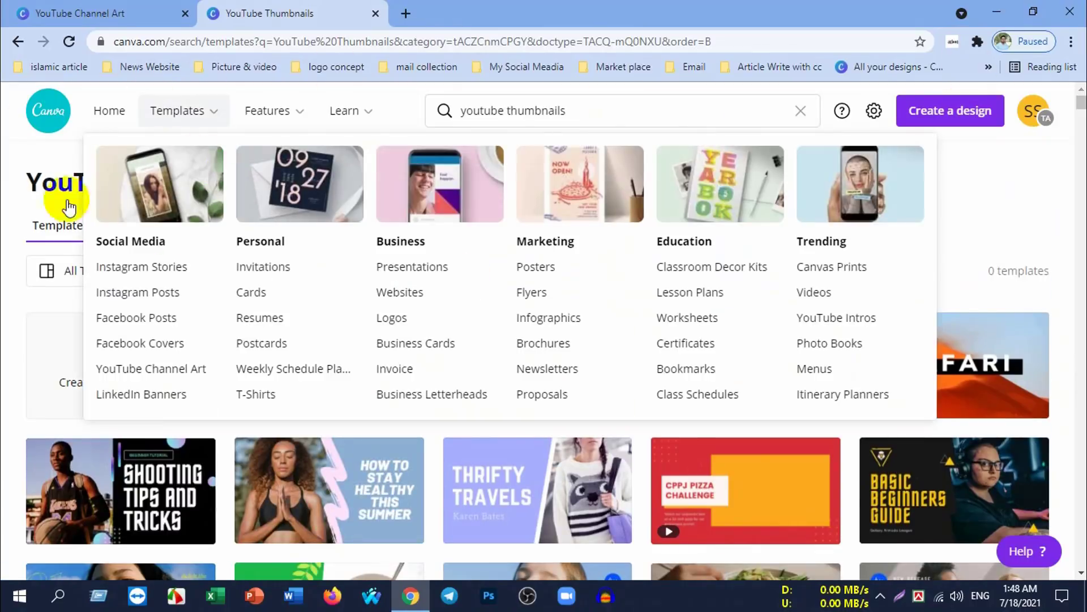
Step: Switch the YouTube Thumbnails search to Your Designs, which shows no matching designs
click(187, 236)
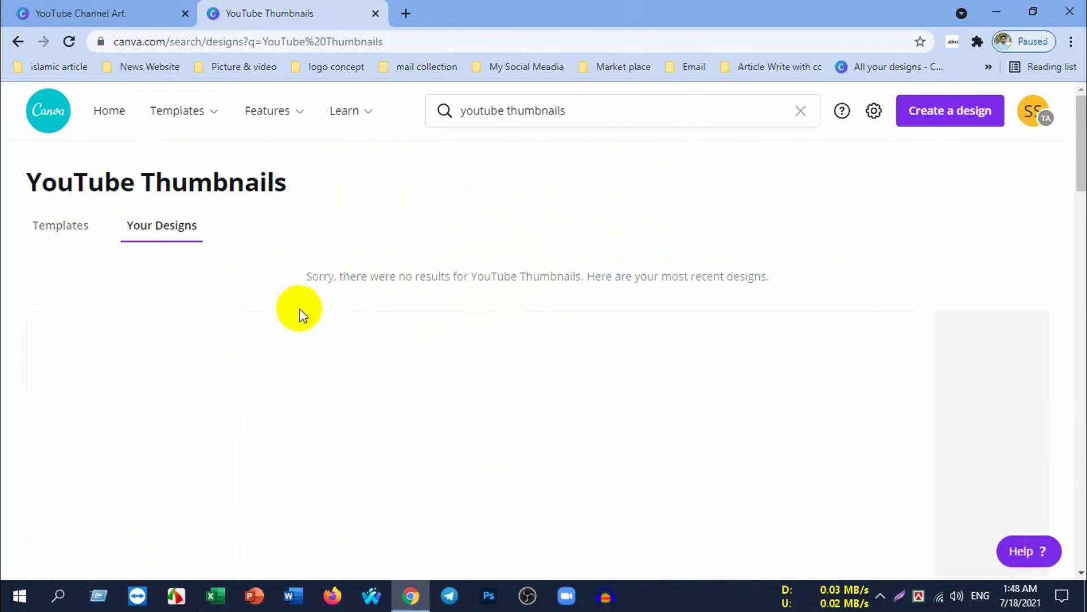
scroll(708, 340, down, 2)
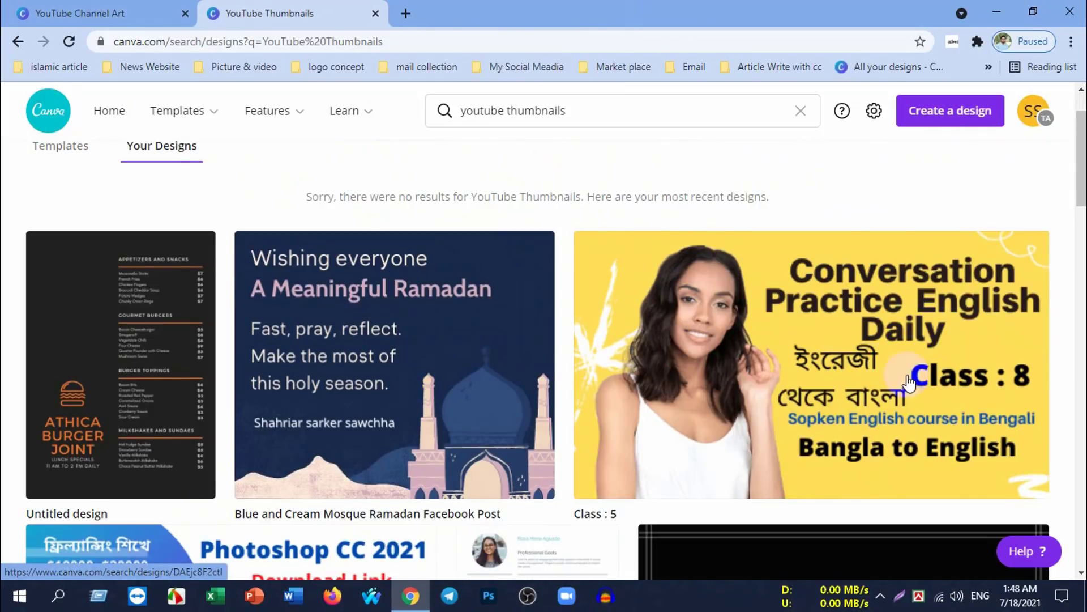
scroll(908, 382, down, 4)
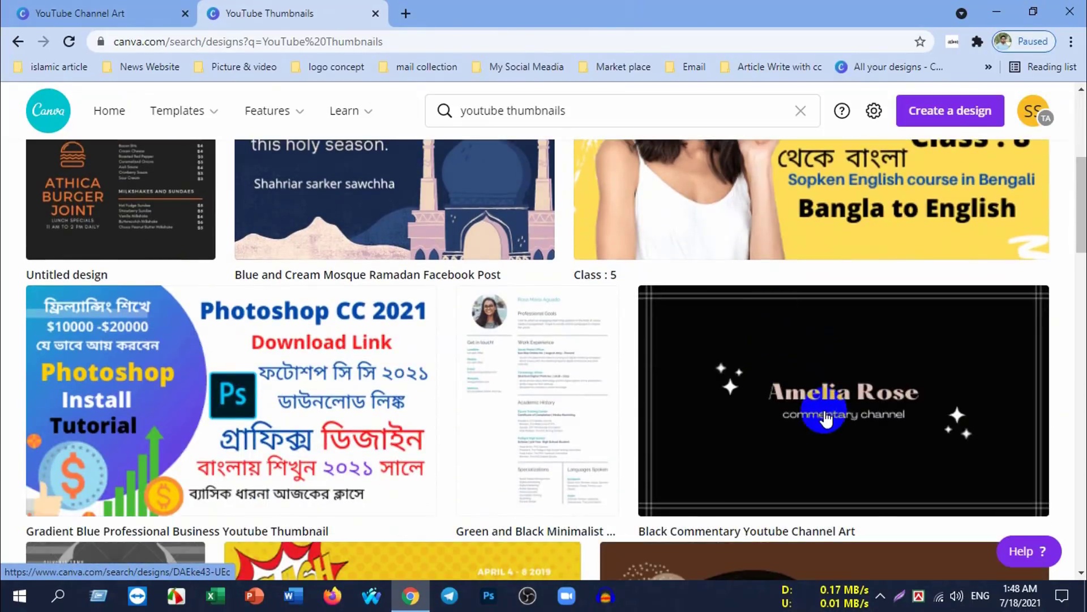
scroll(827, 413, up, 1)
scroll(853, 388, up, 2)
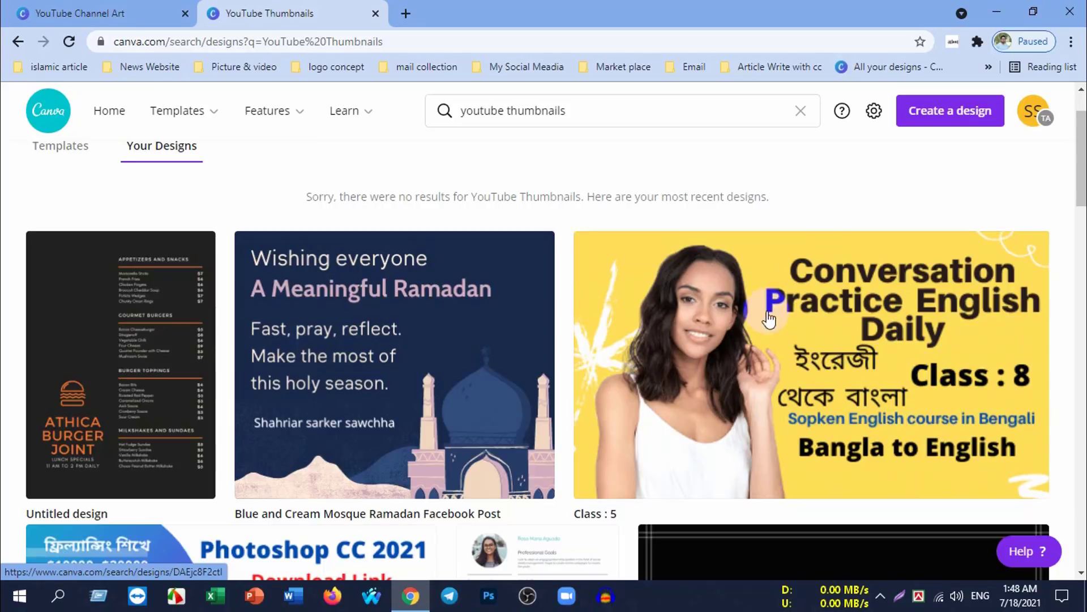
Step: Browse your recent designs, then go back to the Canva home page
scroll(589, 397, down, 2)
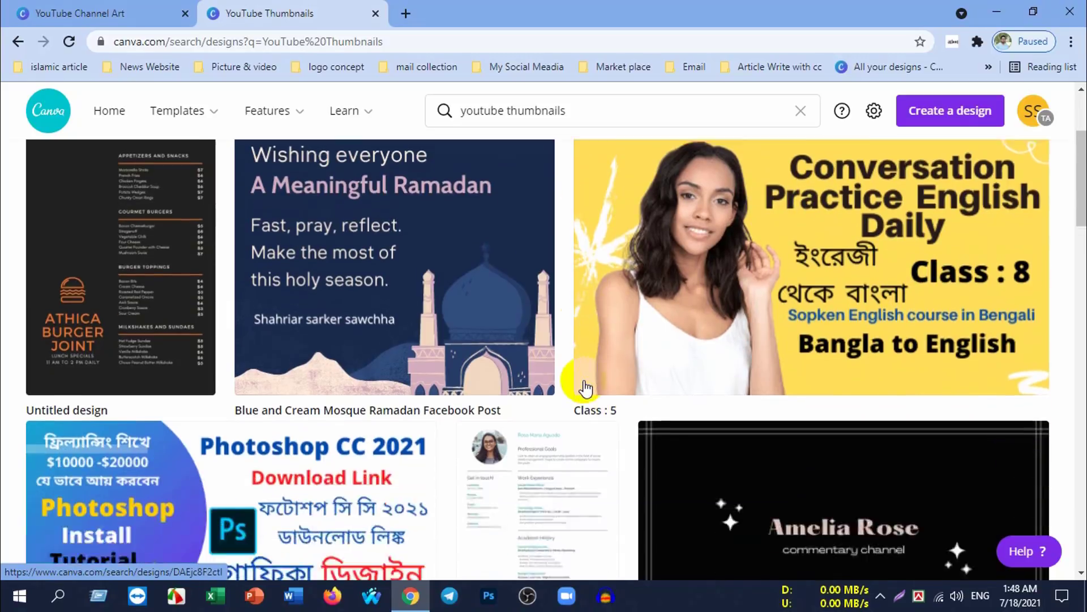
scroll(583, 384, down, 1)
scroll(623, 317, down, 2)
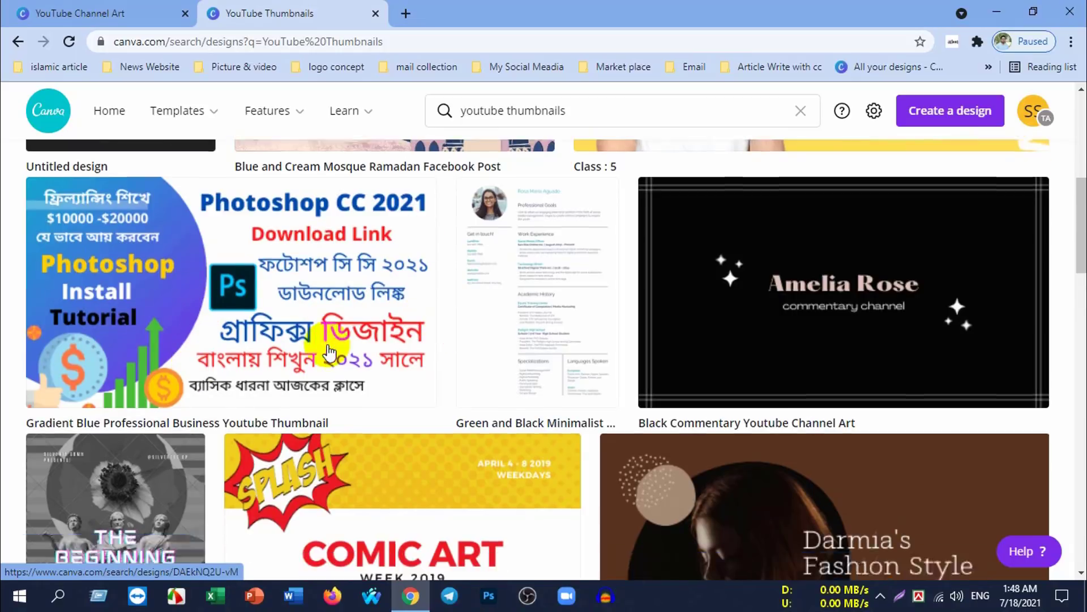
scroll(317, 345, down, 5)
scroll(312, 351, up, 3)
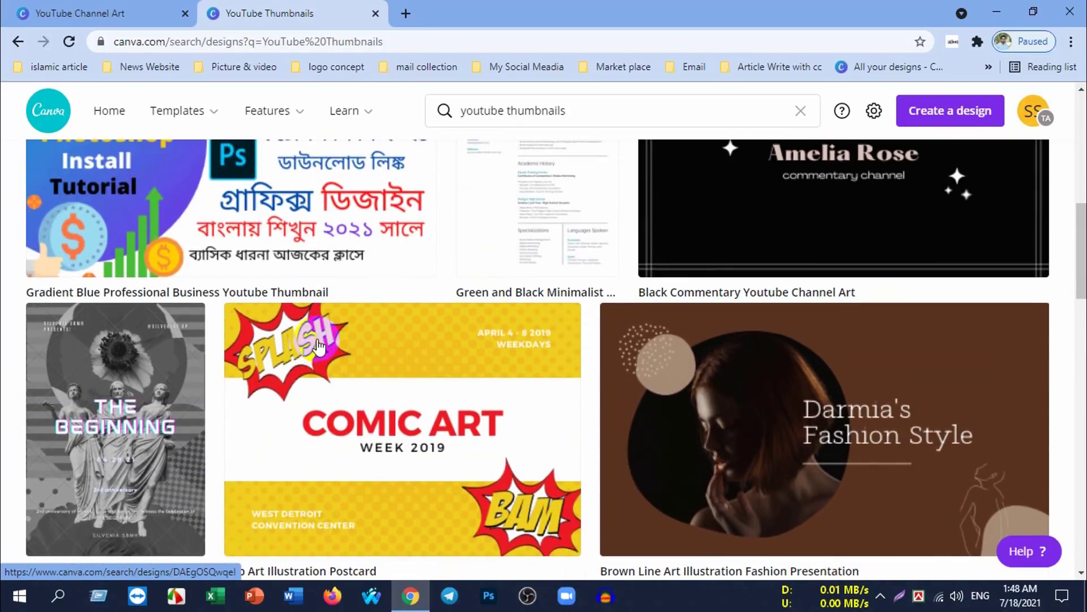
scroll(317, 343, up, 3)
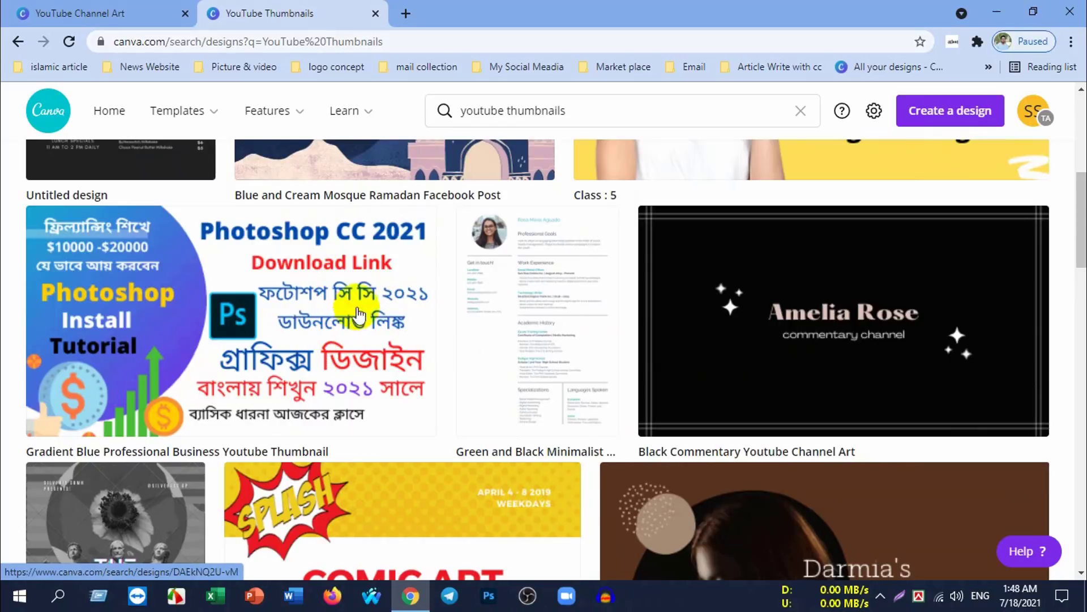
scroll(415, 312, up, 1)
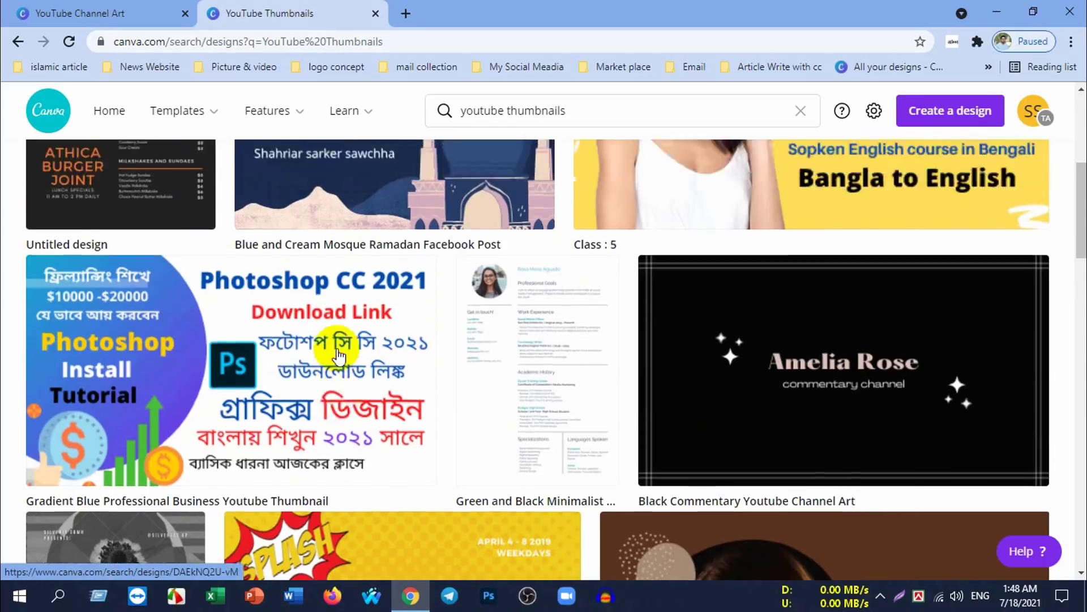
scroll(425, 334, up, 3)
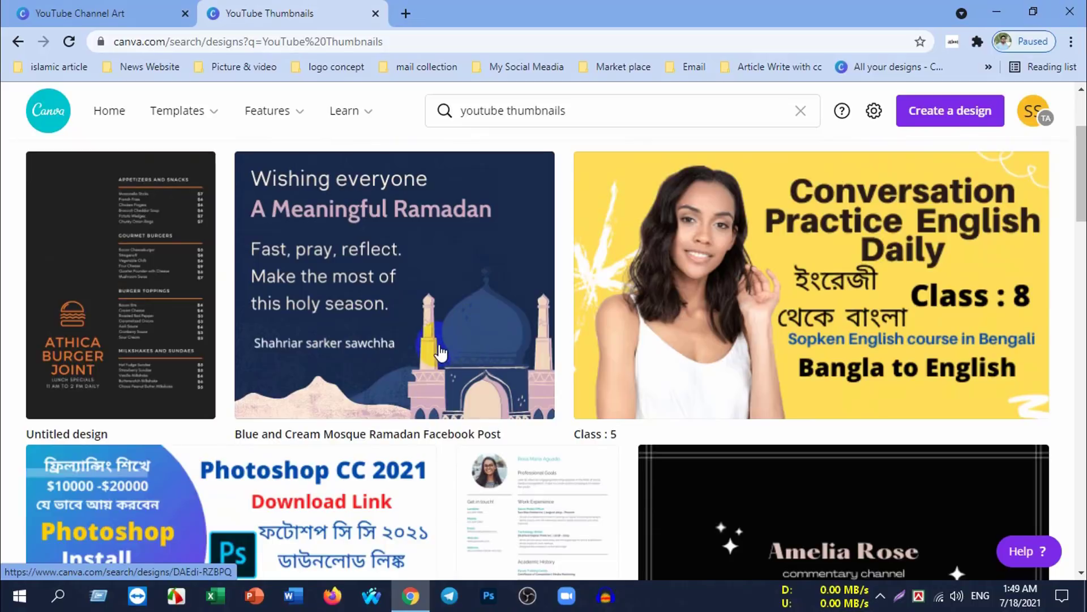
scroll(440, 352, up, 3)
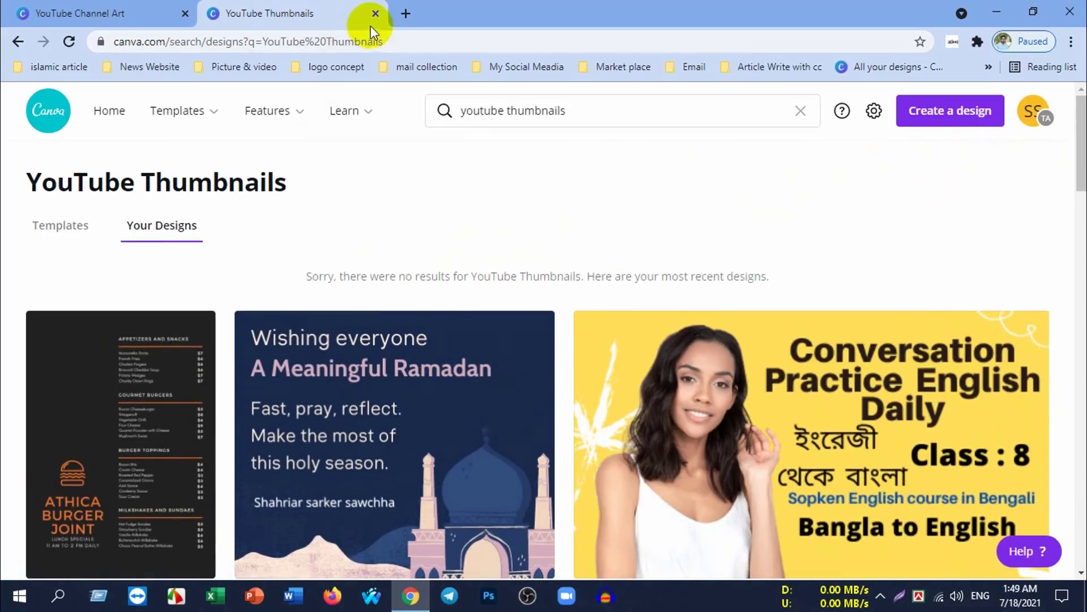
click(108, 112)
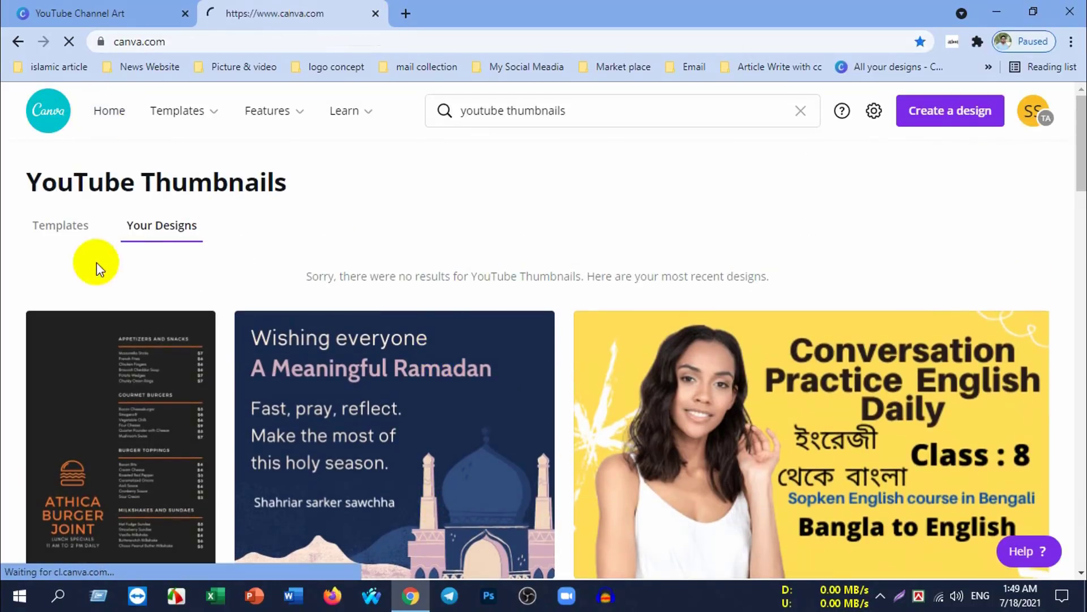
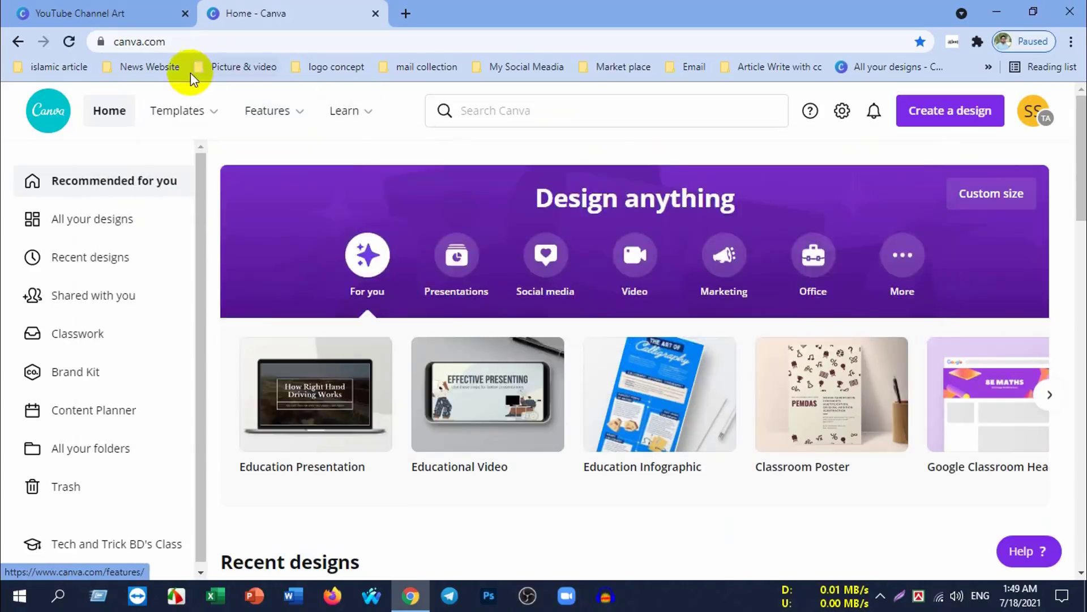
Step: Scroll the Canva home page down to the Facebook Covers section
scroll(451, 371, down, 2)
scroll(456, 359, down, 5)
scroll(478, 340, down, 8)
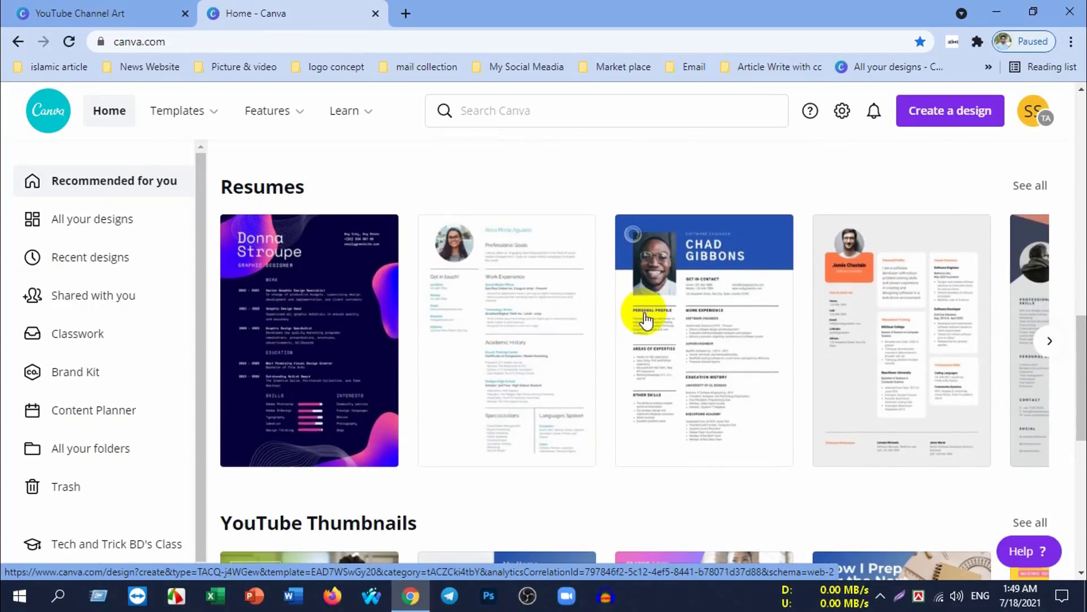
scroll(644, 310, down, 5)
scroll(645, 317, down, 4)
scroll(634, 339, down, 4)
scroll(609, 338, down, 5)
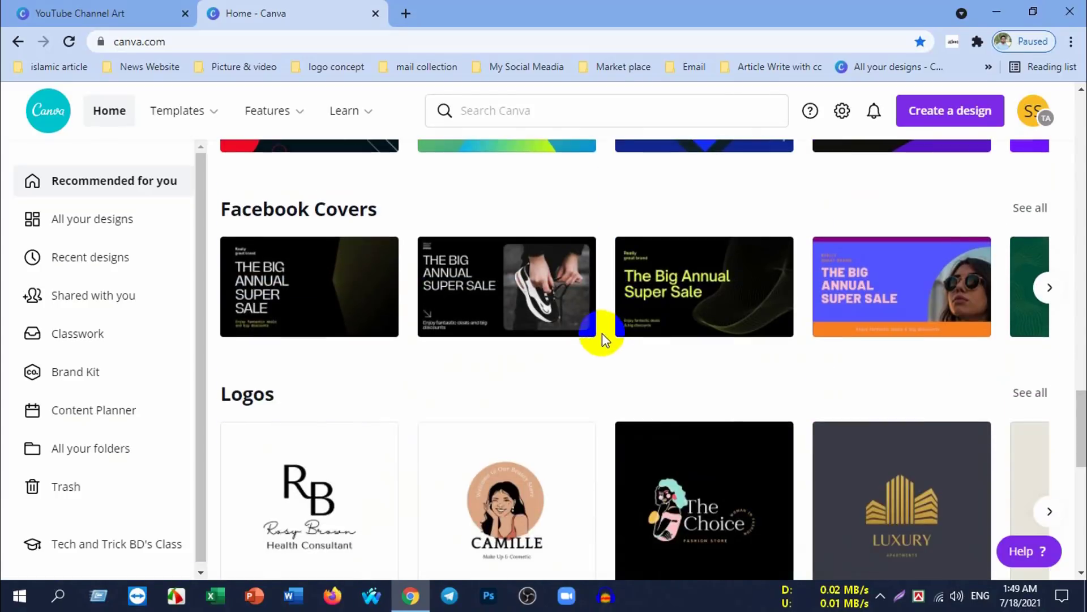
scroll(595, 343, down, 4)
scroll(510, 317, up, 5)
Step: Page through the Facebook Covers carousel and open all Facebook Cover templates
click(368, 353)
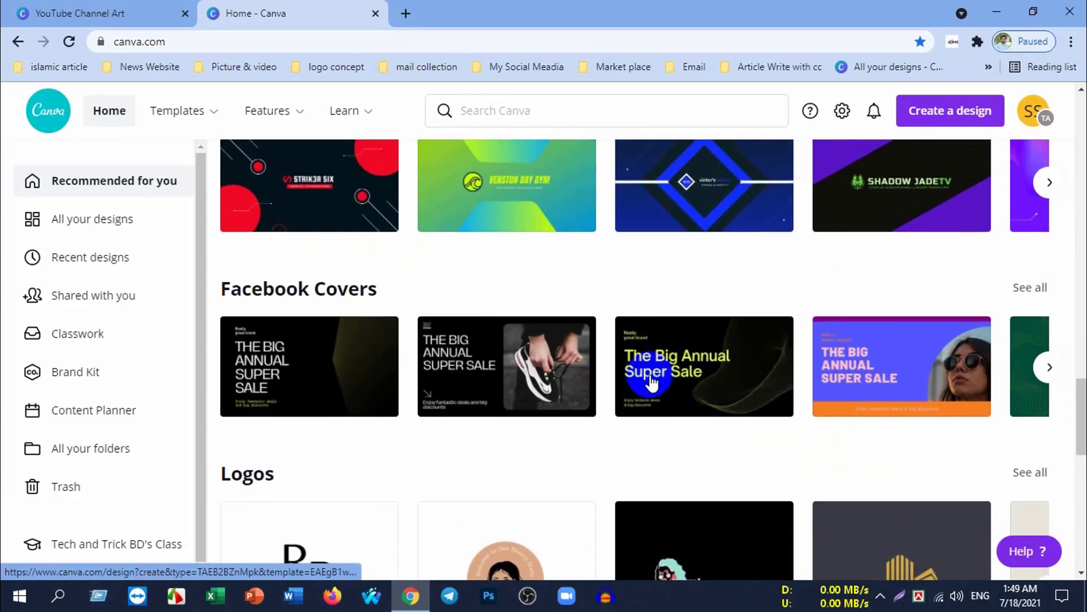
click(1048, 367)
click(1045, 368)
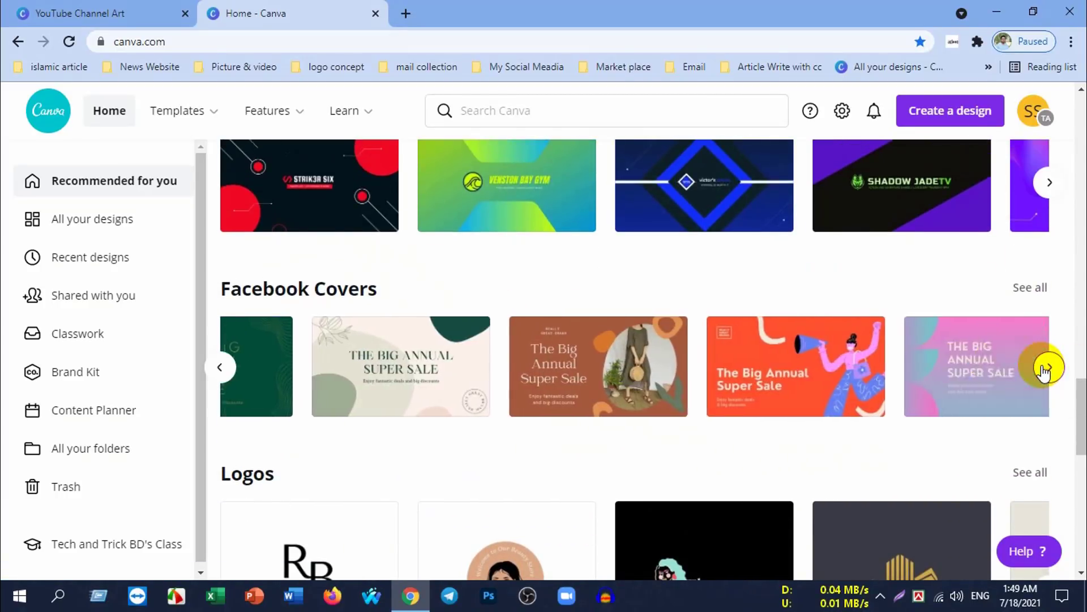
click(1034, 363)
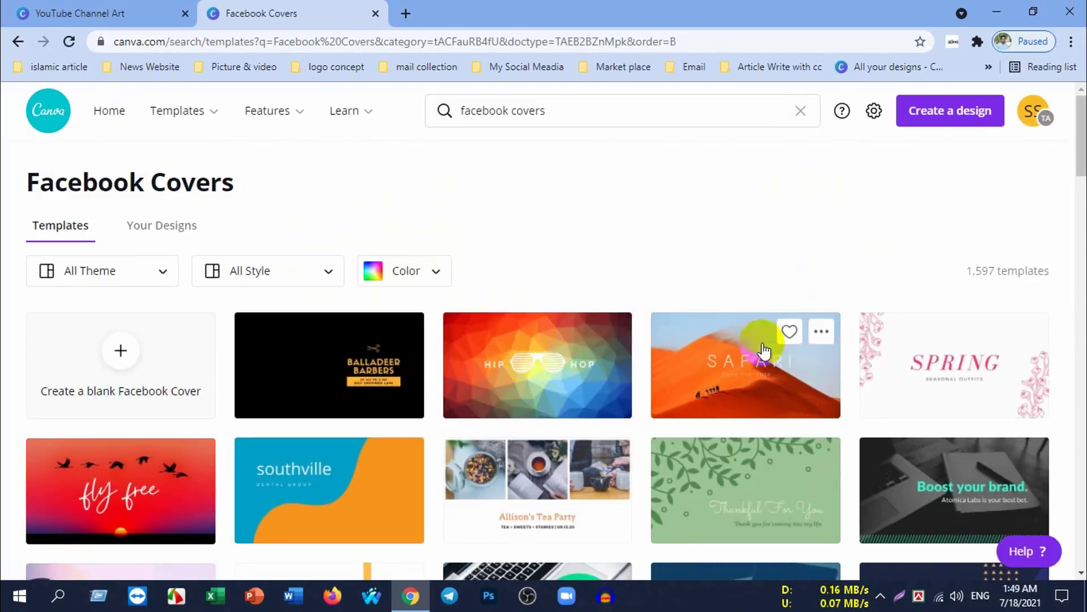
scroll(813, 431, down, 5)
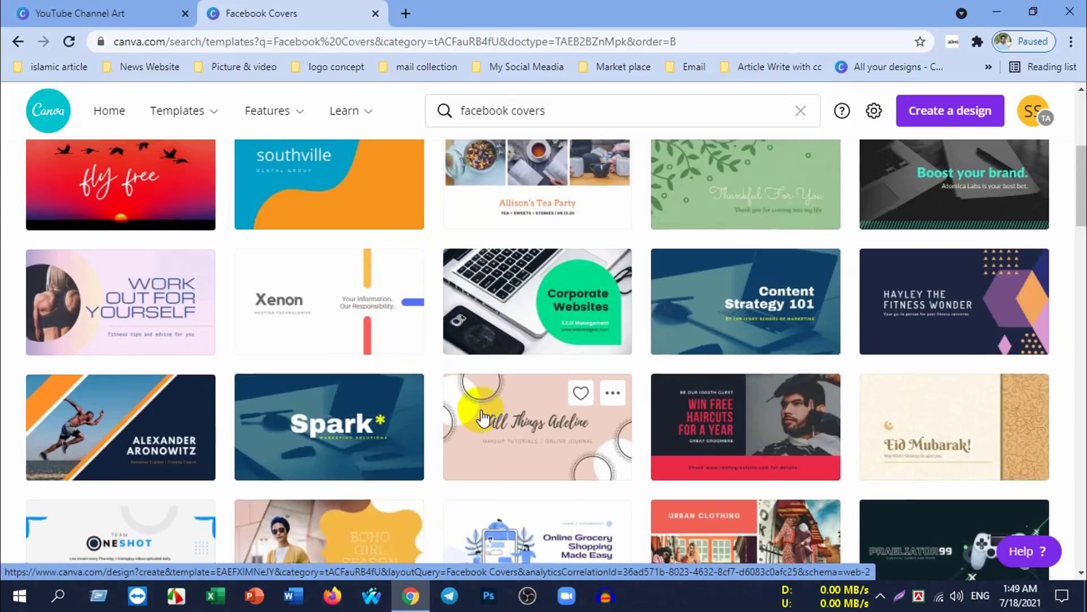
scroll(473, 376, up, 3)
Step: Open the southville cover template and delete the title word 'southville'
click(340, 318)
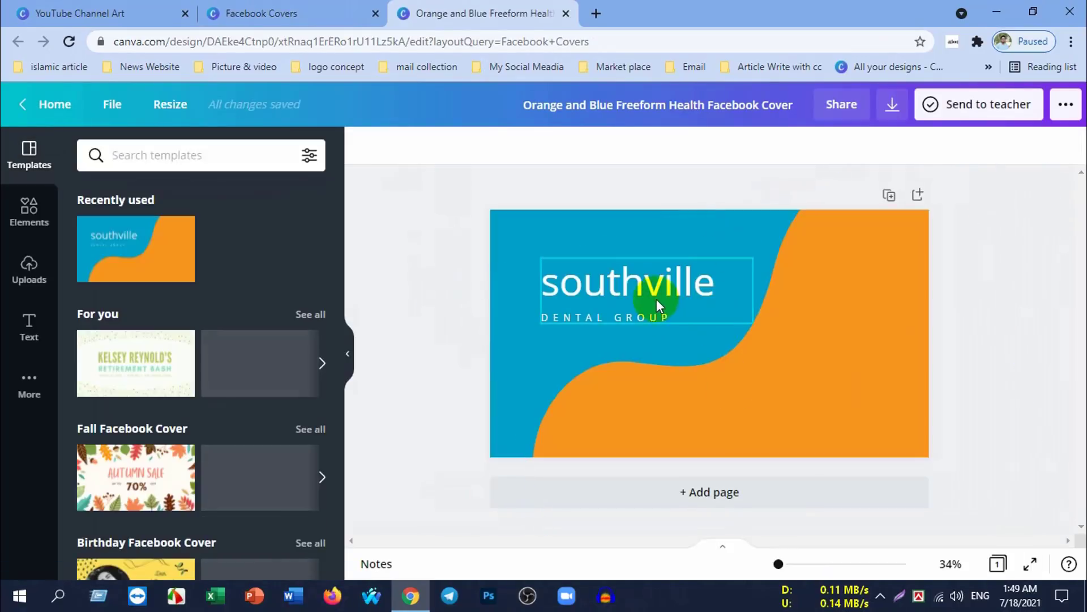
click(657, 291)
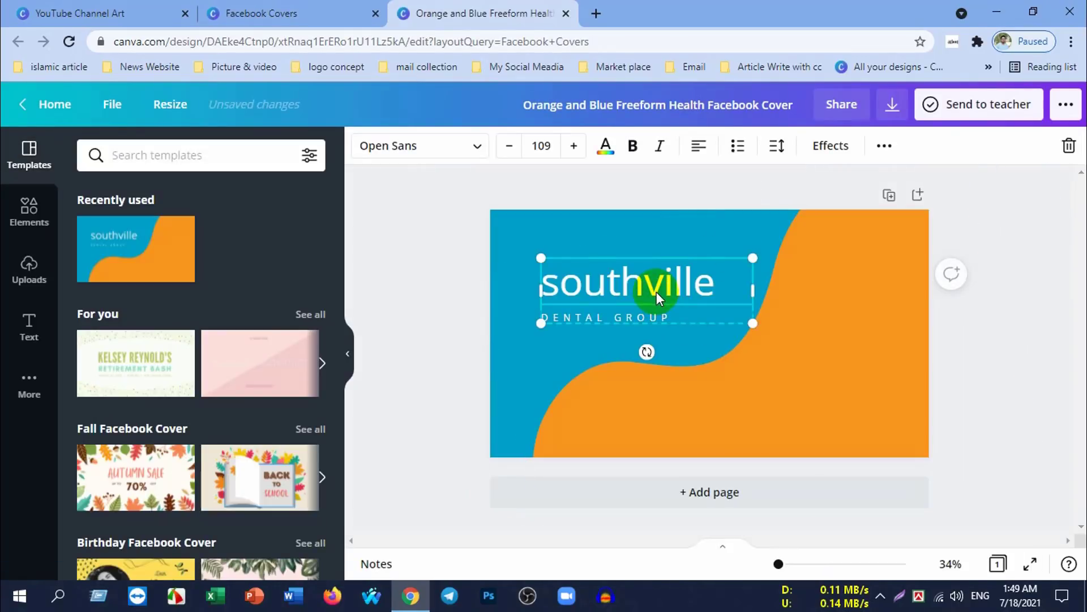
double_click(735, 284)
key(BackSpace)
text(SSS TV BD)
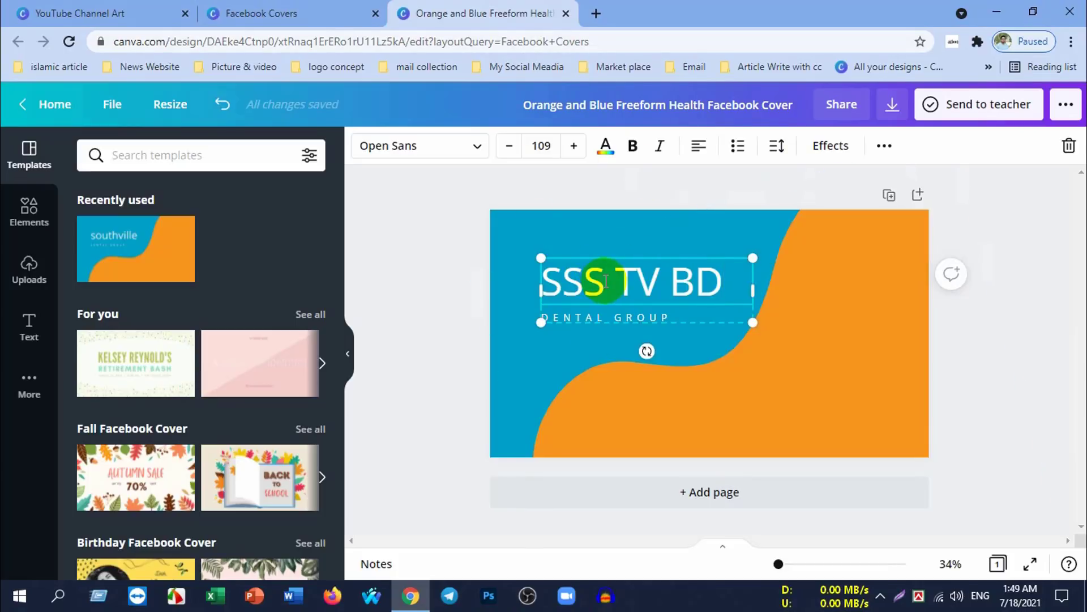
Step: Return to the design and select the BD letters of the 'SSS TV BD' title
click(326, 11)
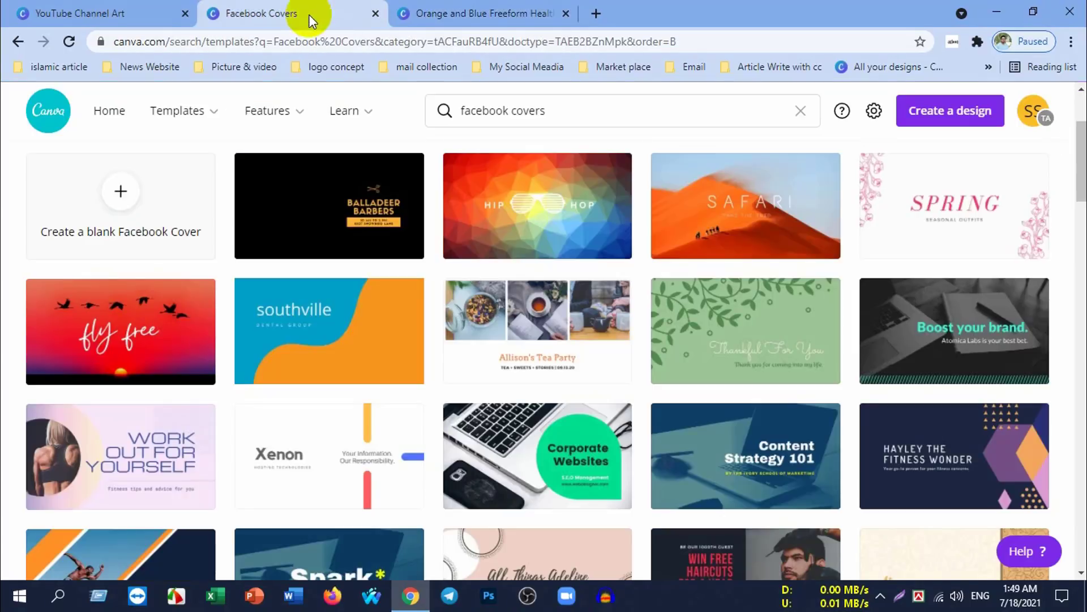
click(496, 8)
drag(693, 281, 701, 283)
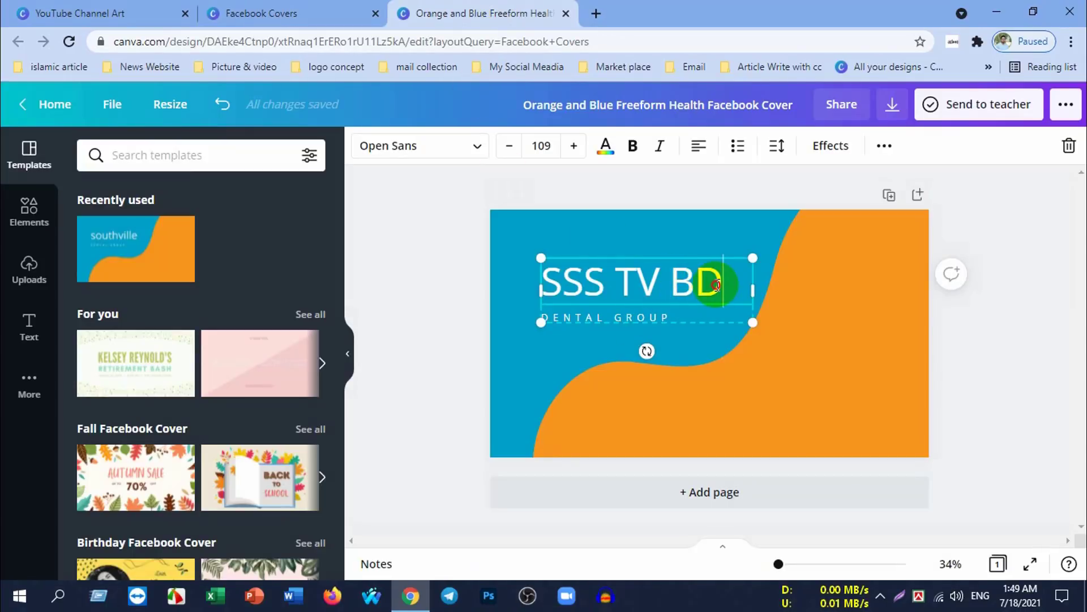
click(733, 286)
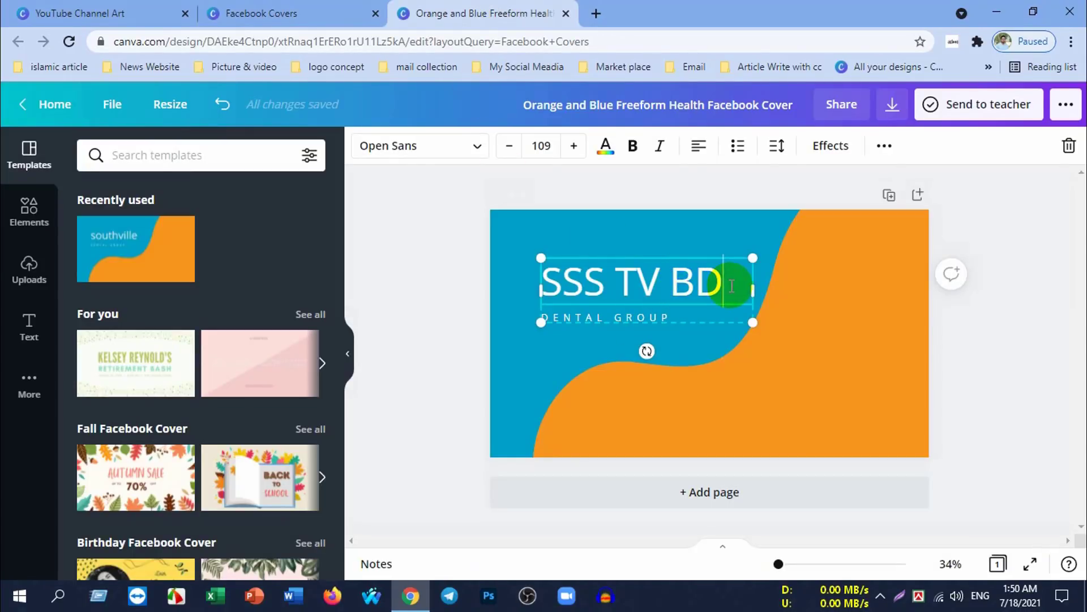
drag(725, 284, 681, 282)
click(682, 286)
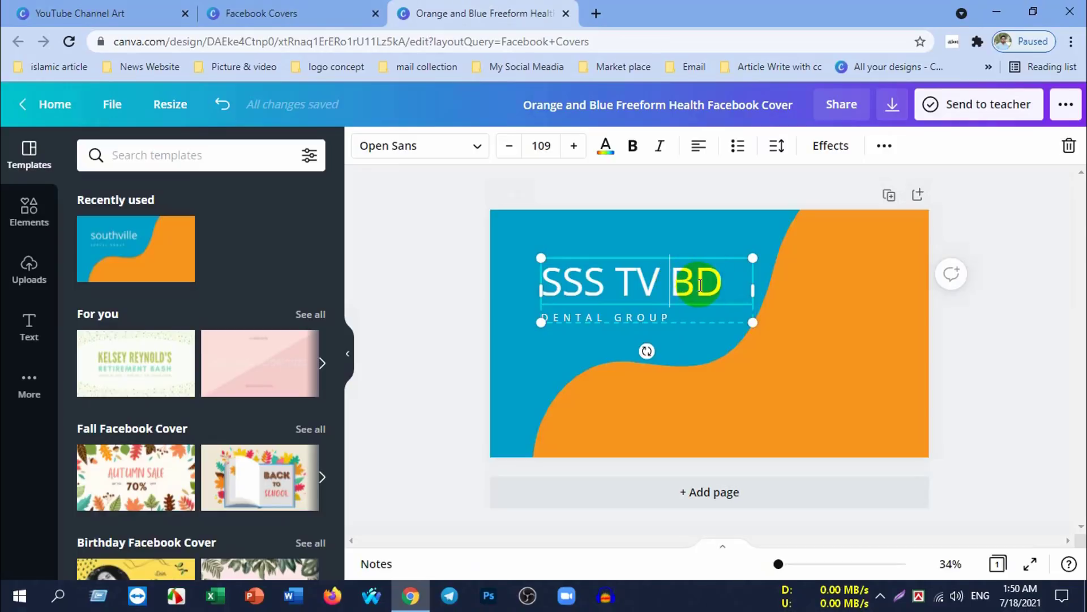
Step: Colour the title's B green and D red
click(606, 146)
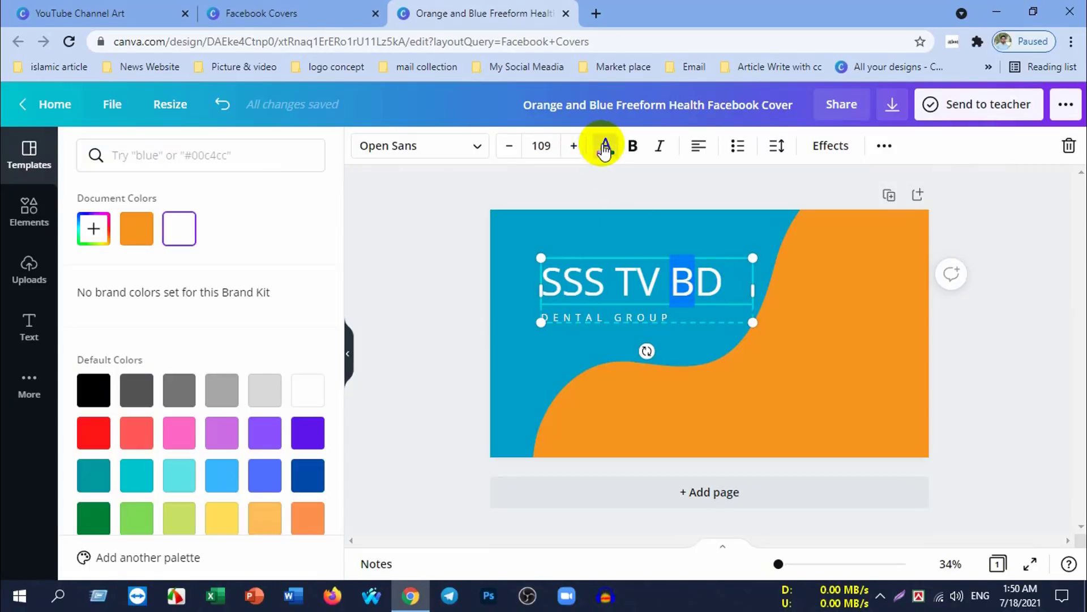
click(93, 517)
click(711, 280)
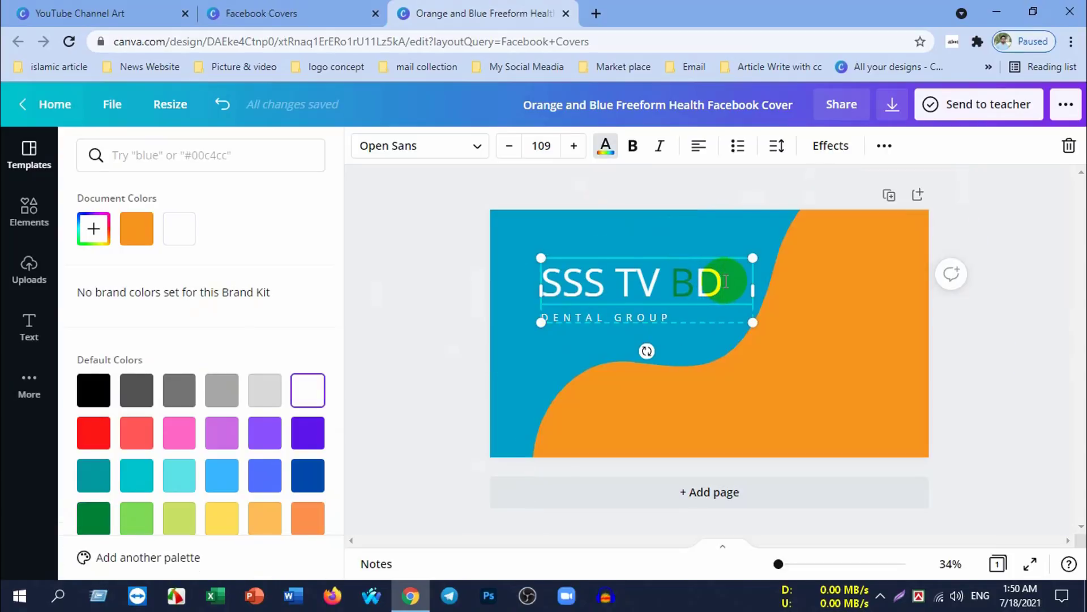
drag(719, 279, 698, 281)
click(95, 434)
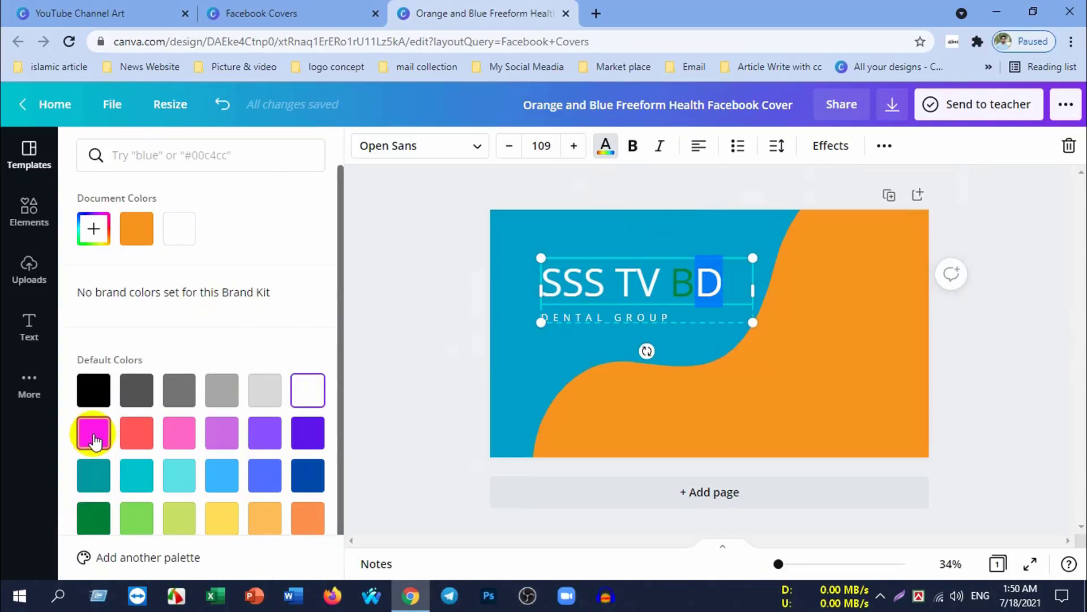
click(473, 225)
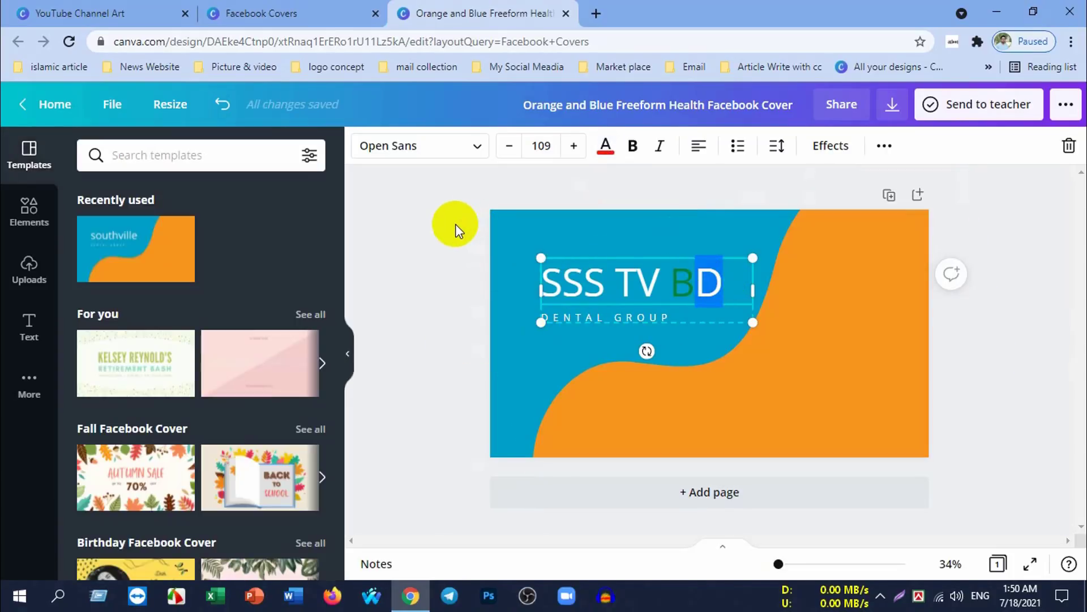
click(455, 223)
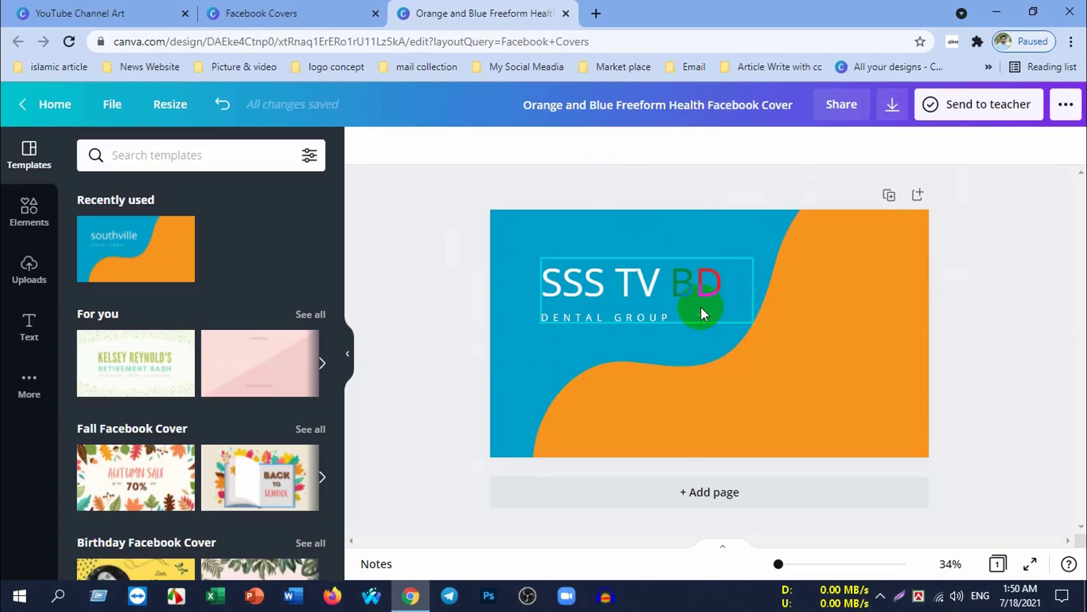
Step: Colour the SSS letters of the title red
click(653, 284)
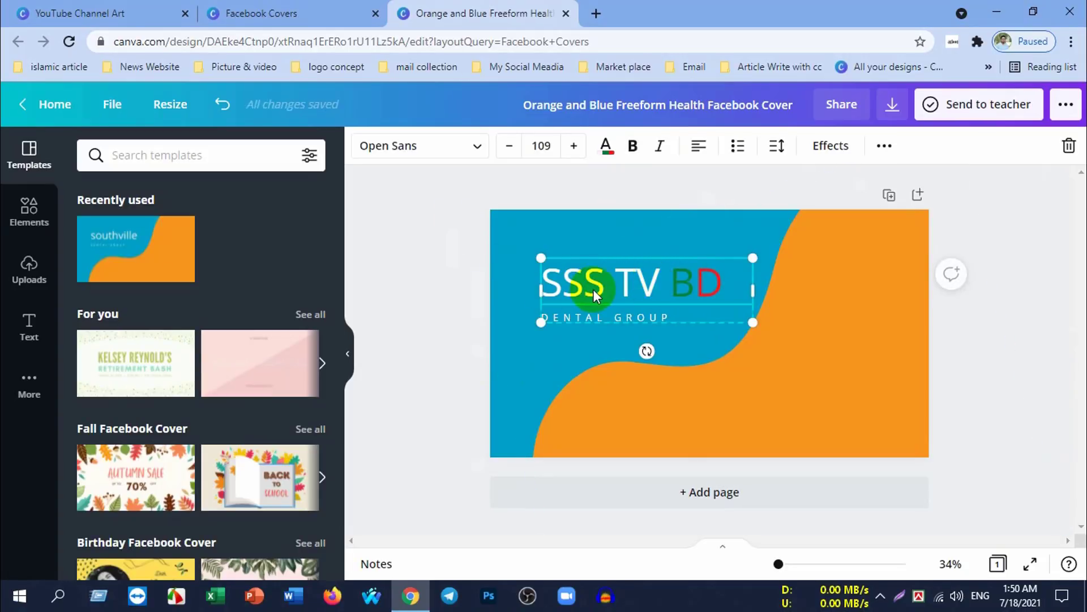
drag(593, 290, 548, 283)
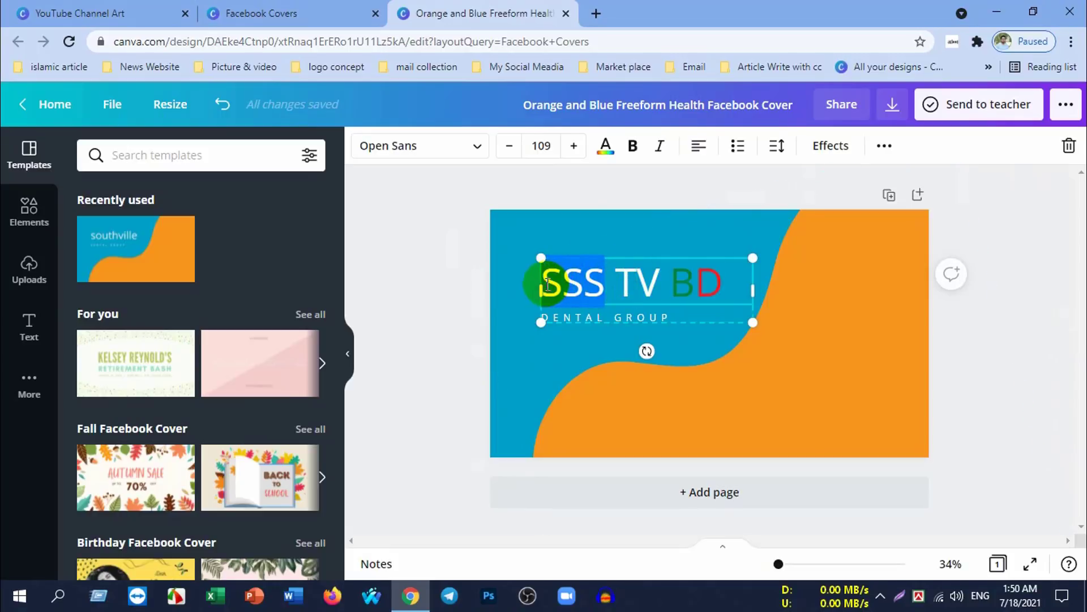
click(606, 148)
click(222, 229)
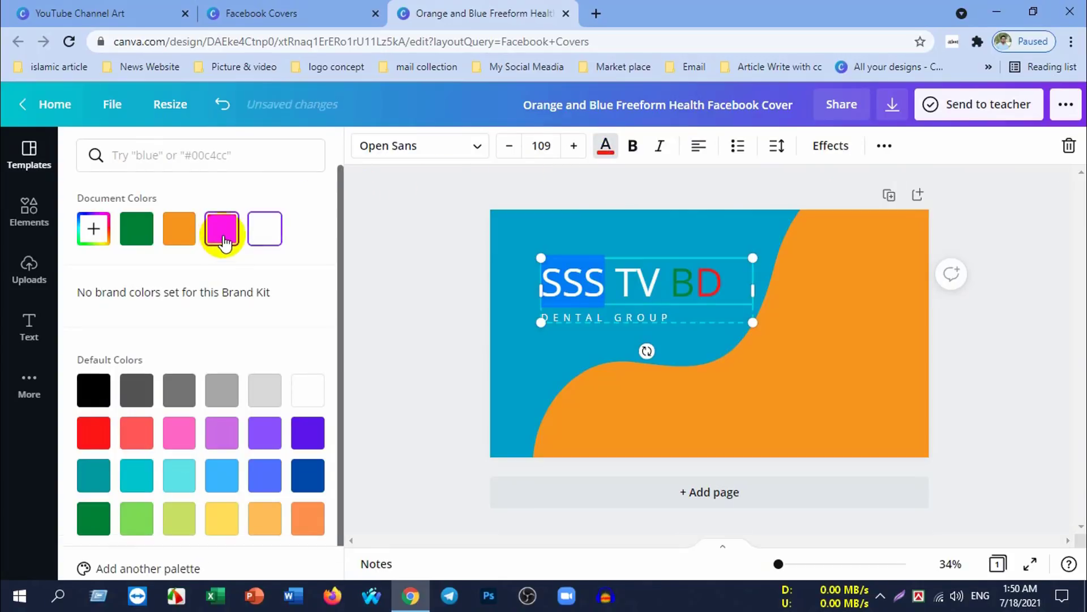
click(461, 295)
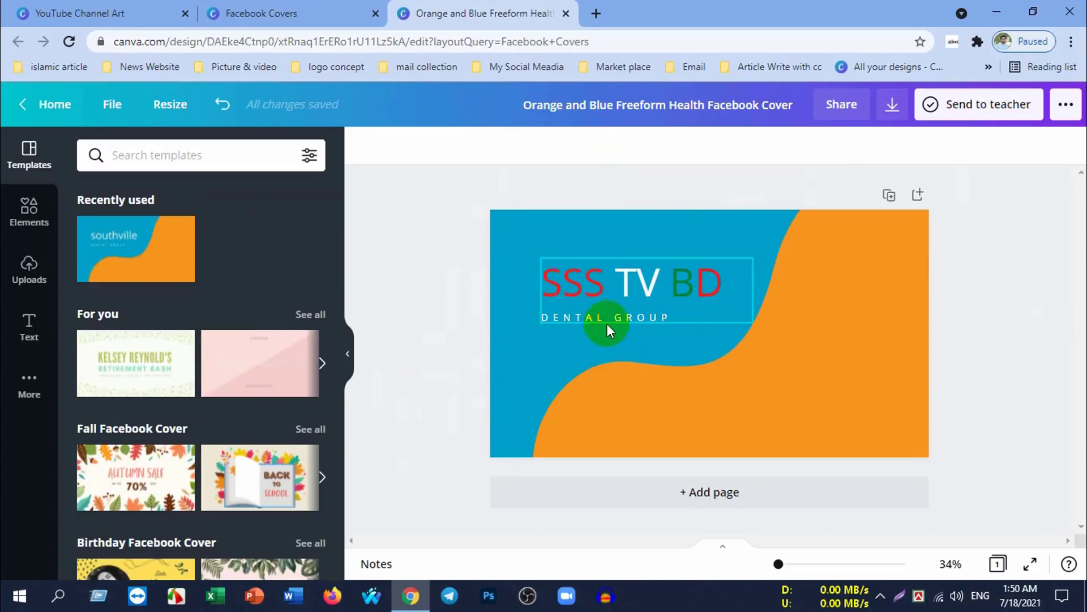
Step: Replace the DENTAL GROUP subtitle with 'NEWS & EDUCATION'
click(644, 318)
double_click(664, 317)
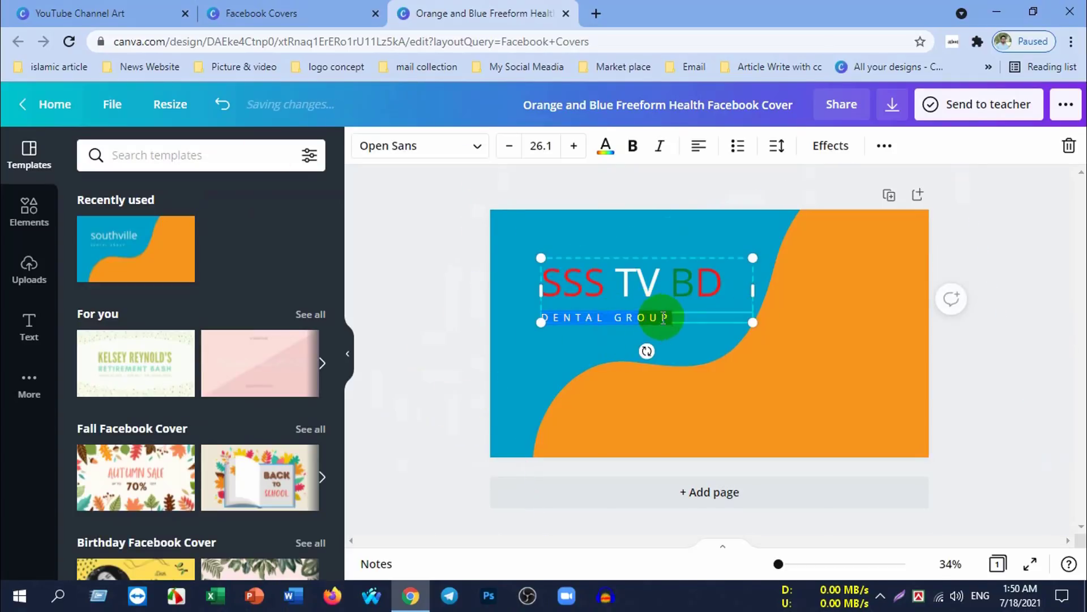
drag(664, 318, 684, 316)
key(BackSpace)
text(NEWS & EDUCATION)
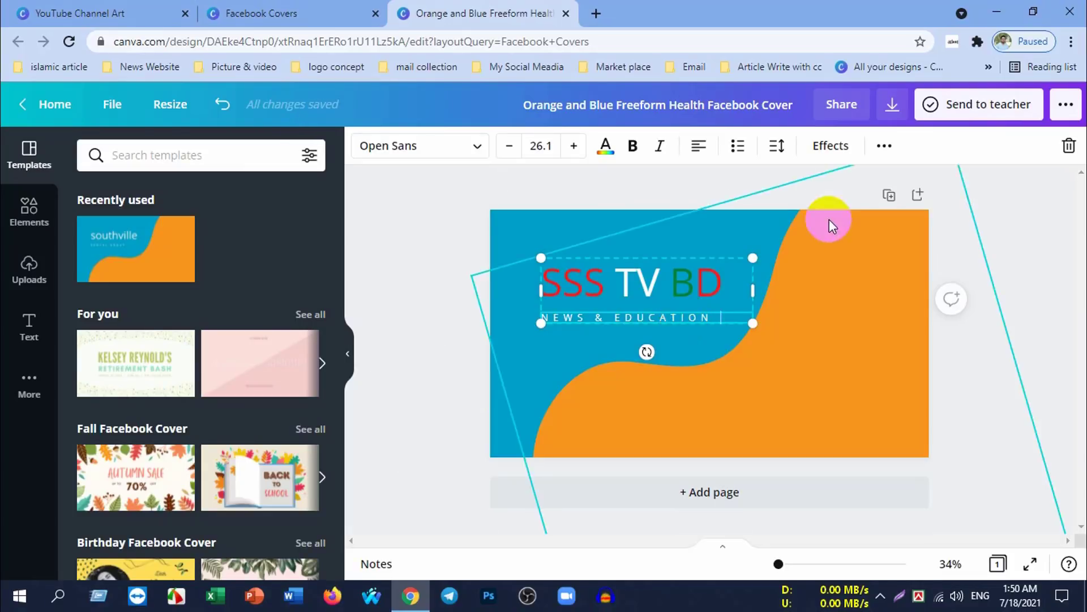
click(510, 320)
Step: Open the Elements library beside the design
click(596, 347)
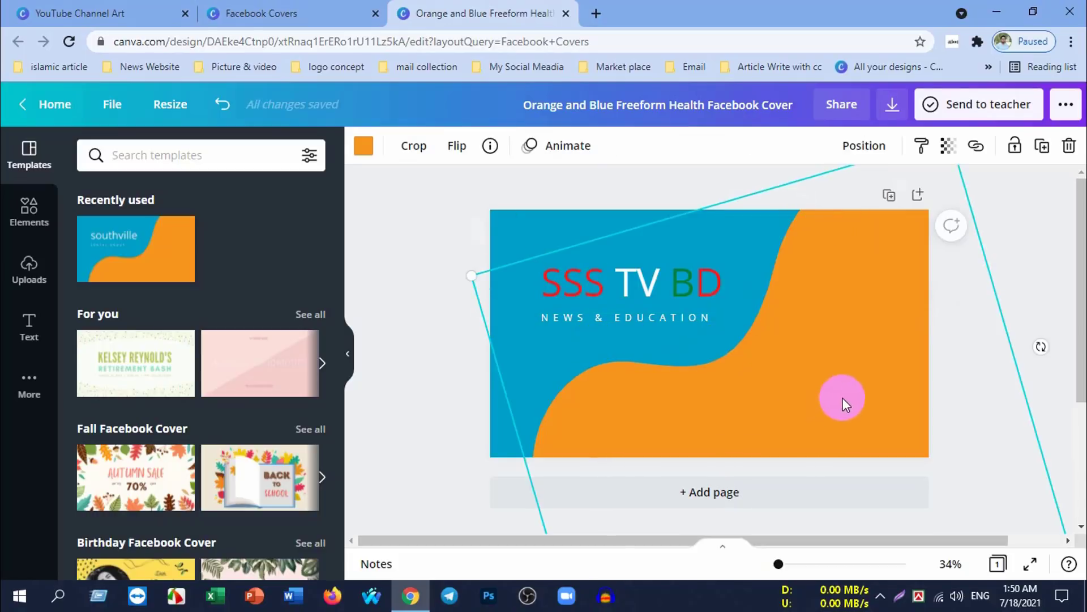
click(477, 233)
click(31, 219)
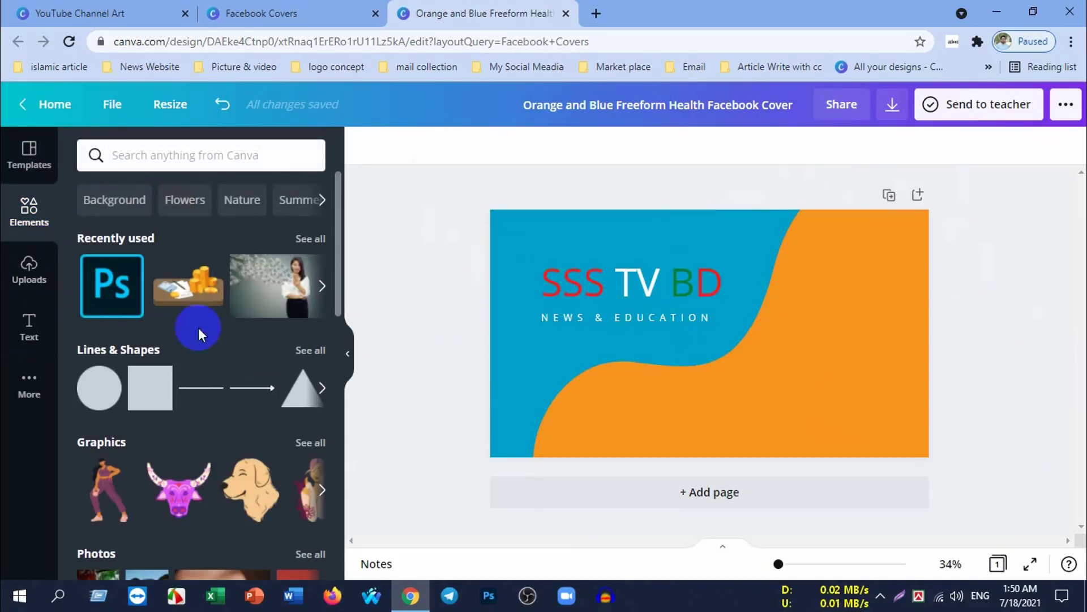
Step: Search the elements library for 'news'
click(179, 153)
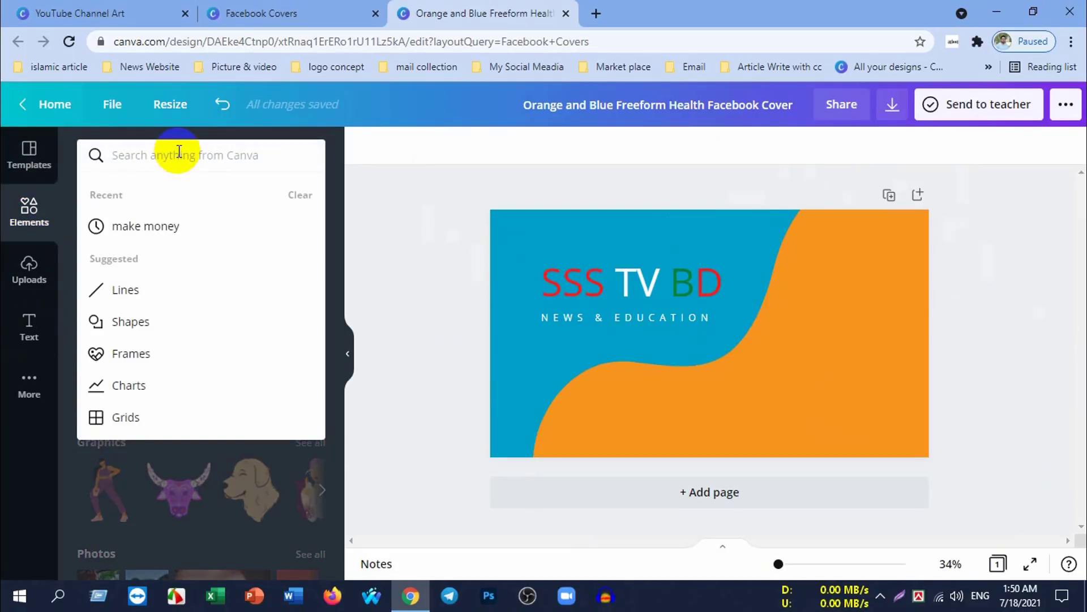
text(n)
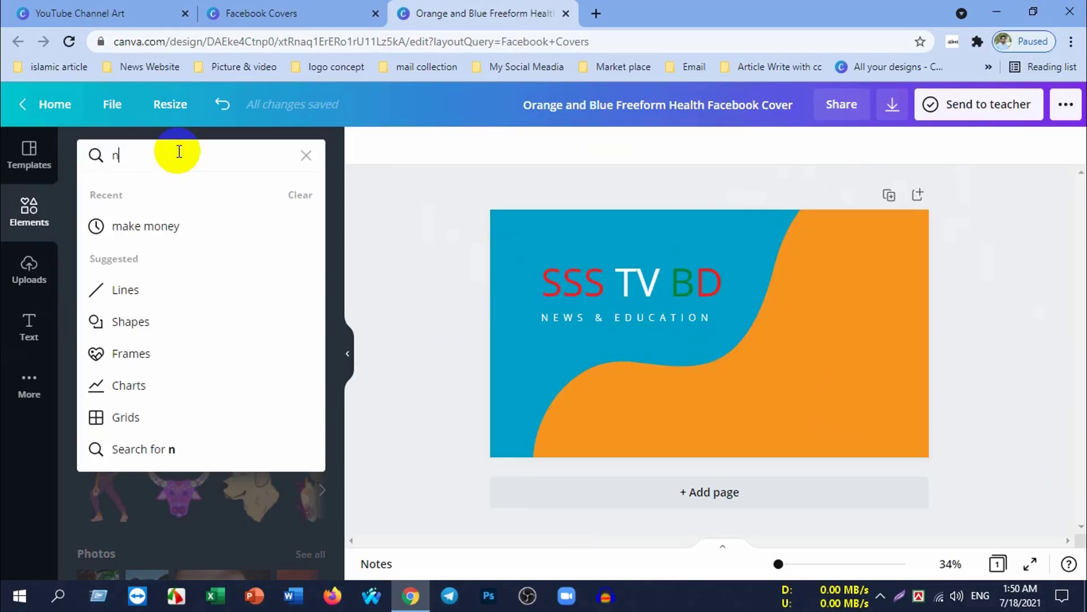
text(ews)
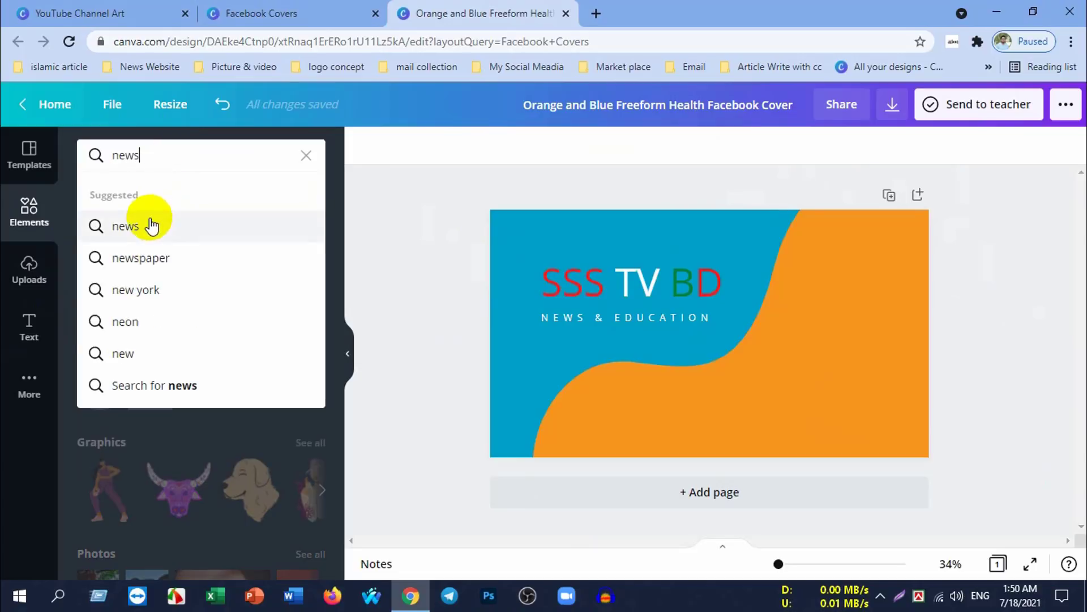
click(143, 228)
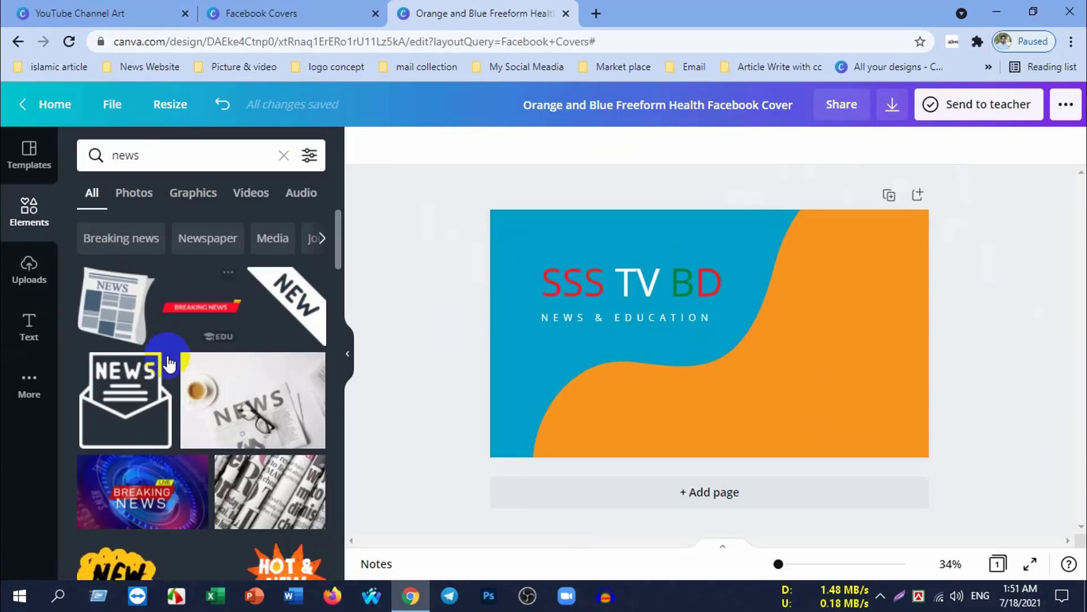
Step: Add the hand-held NEWS microphone graphic to the cover and shrink it small
scroll(207, 416, down, 3)
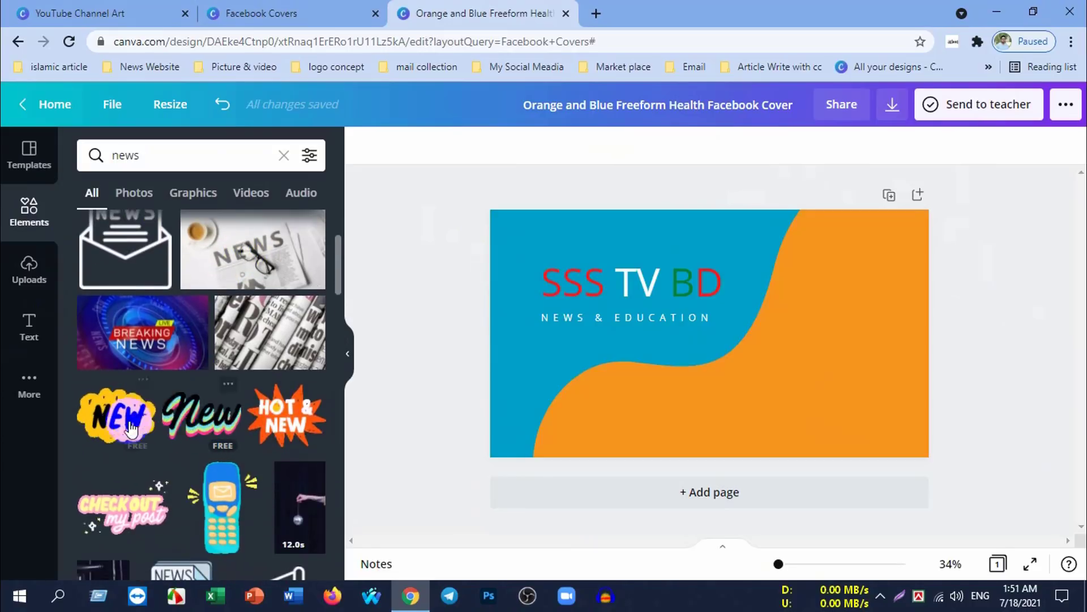
scroll(207, 417, down, 3)
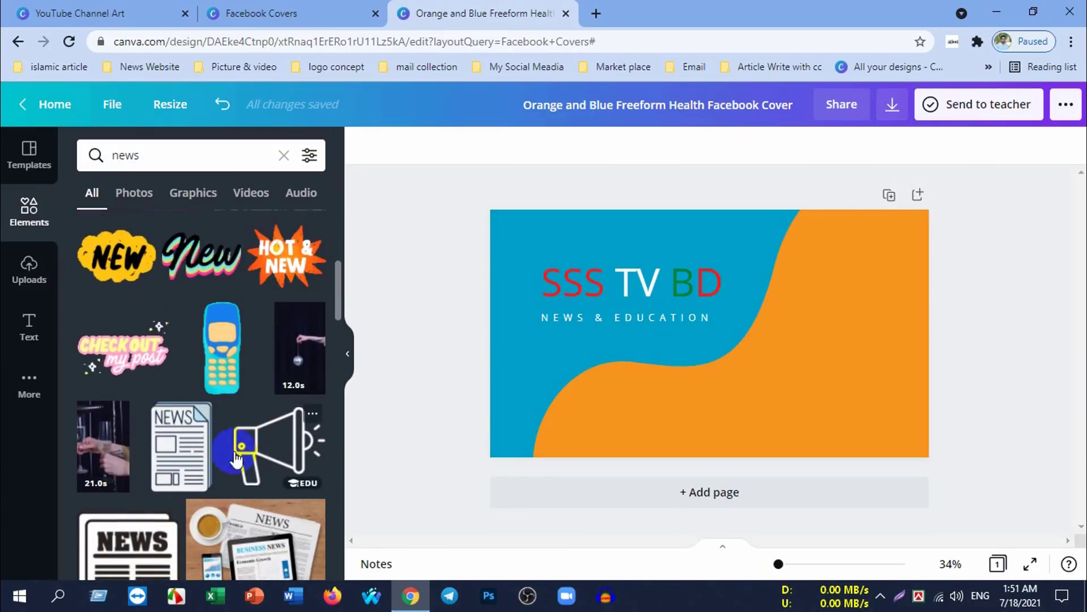
scroll(193, 408, down, 1)
scroll(226, 402, down, 3)
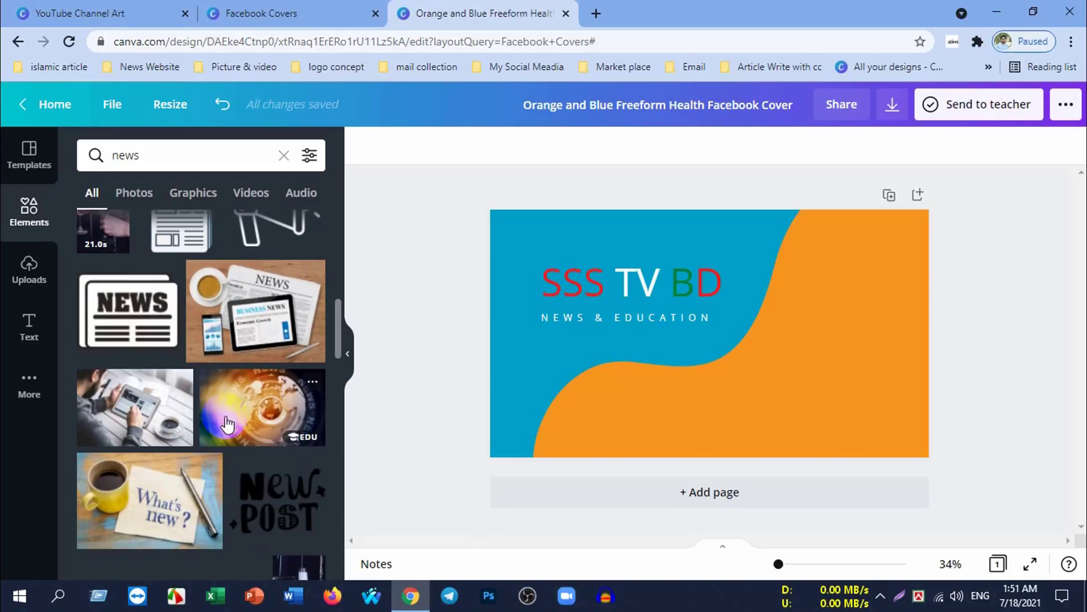
scroll(244, 429, down, 3)
scroll(226, 419, down, 3)
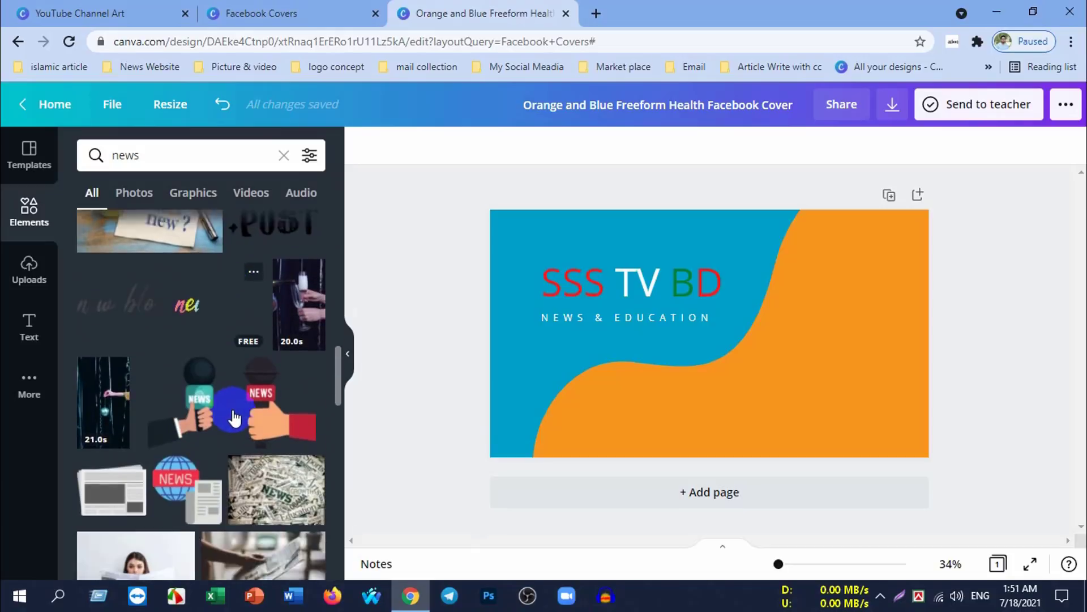
mouse_move(274, 384)
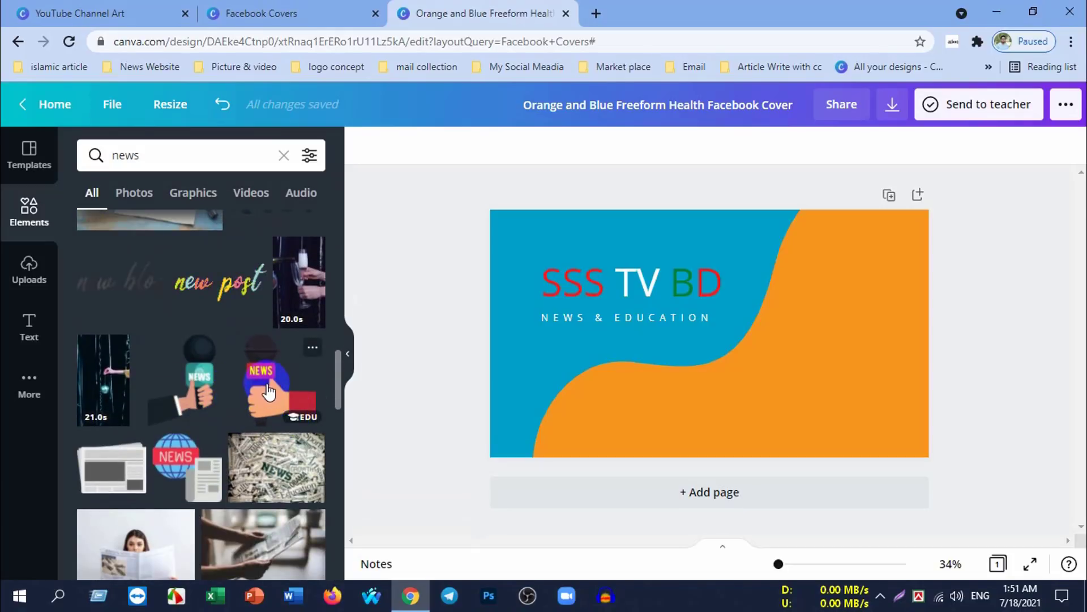
mouse_move(269, 391)
mouse_down()
mouse_move(884, 361)
mouse_move(533, 376)
mouse_up()
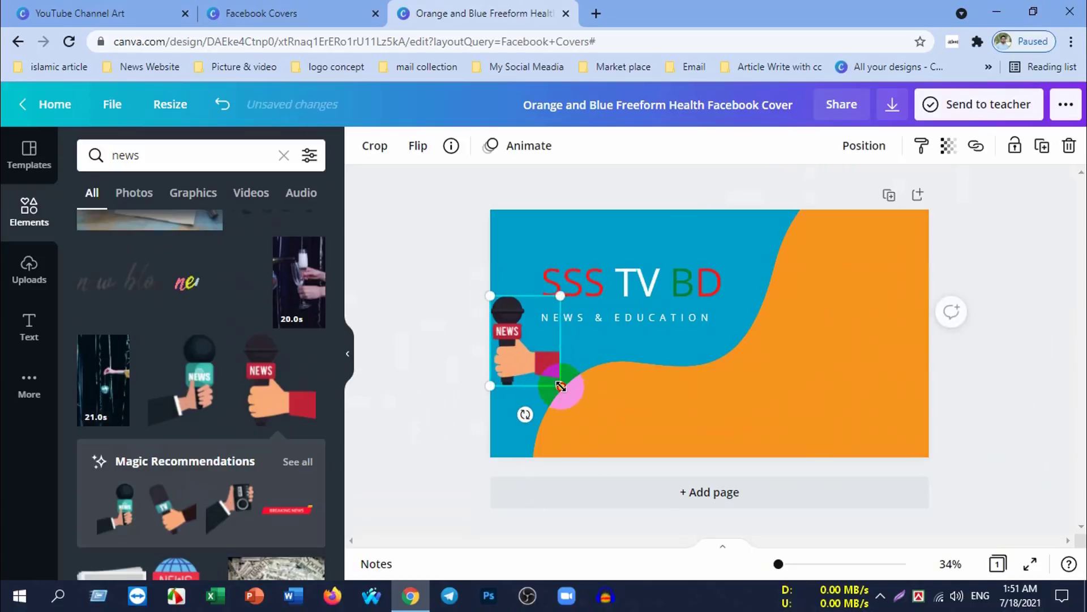
mouse_move(568, 394)
mouse_down()
mouse_move(534, 342)
mouse_move(541, 370)
mouse_move(633, 367)
mouse_up()
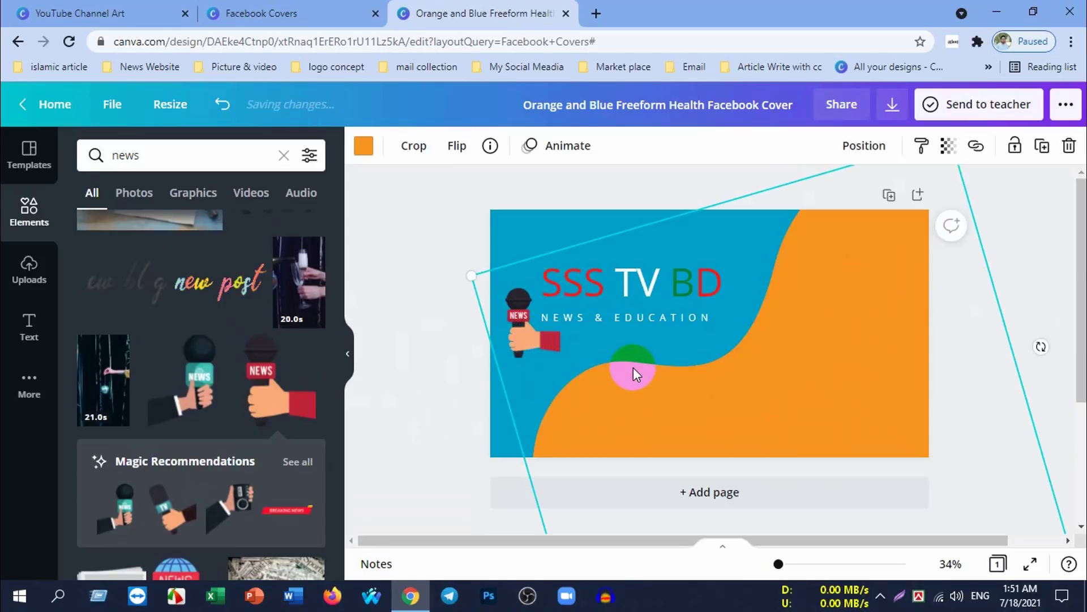
Step: Select the red SSS letters and raise their font size from 109 to 111
click(1017, 456)
click(586, 284)
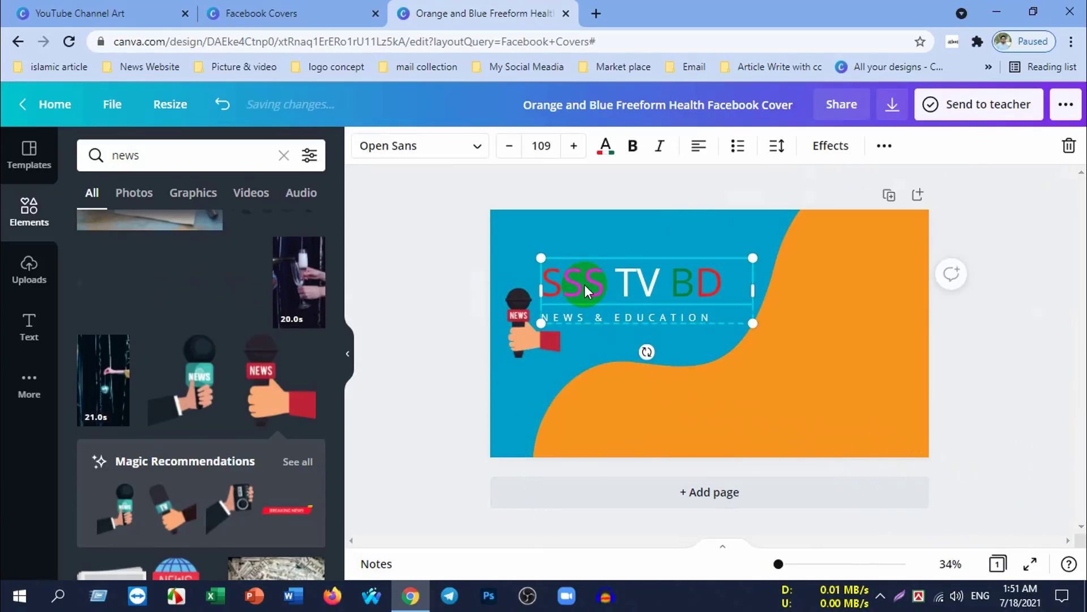
double_click(602, 284)
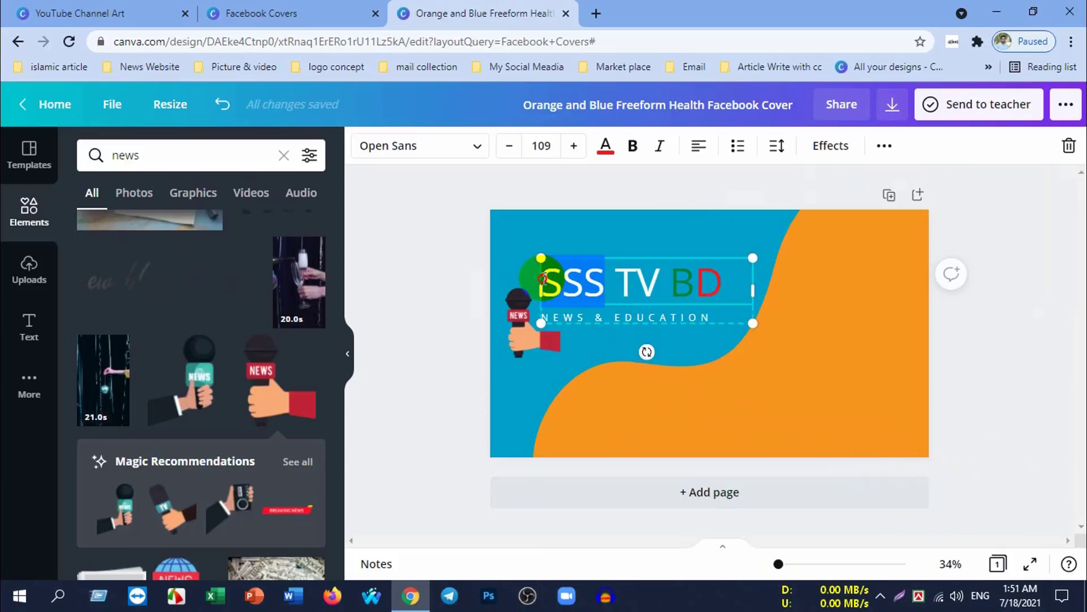
click(576, 147)
click(576, 148)
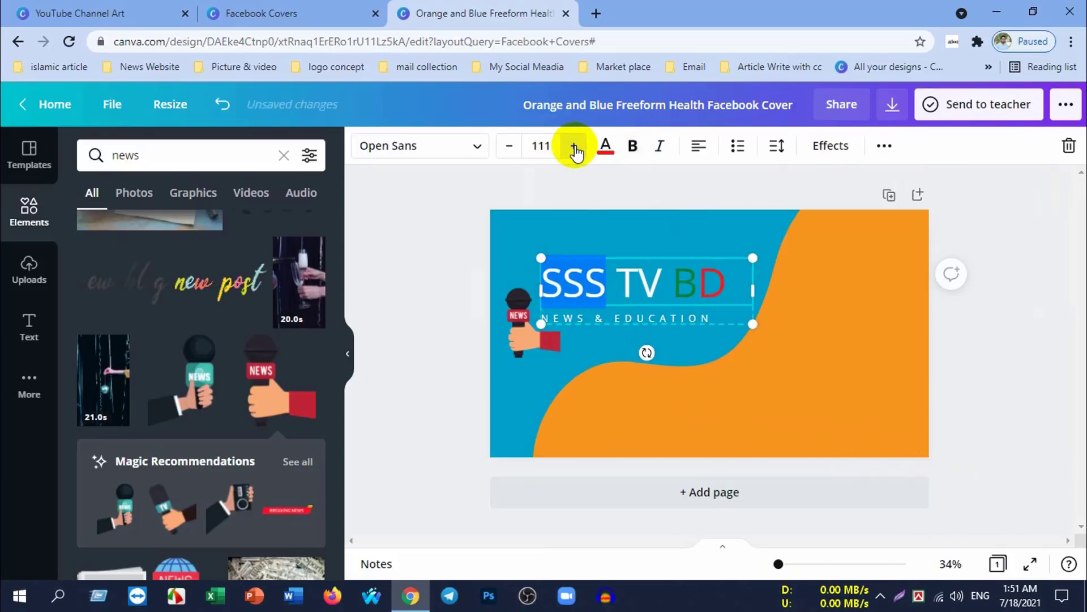
click(576, 148)
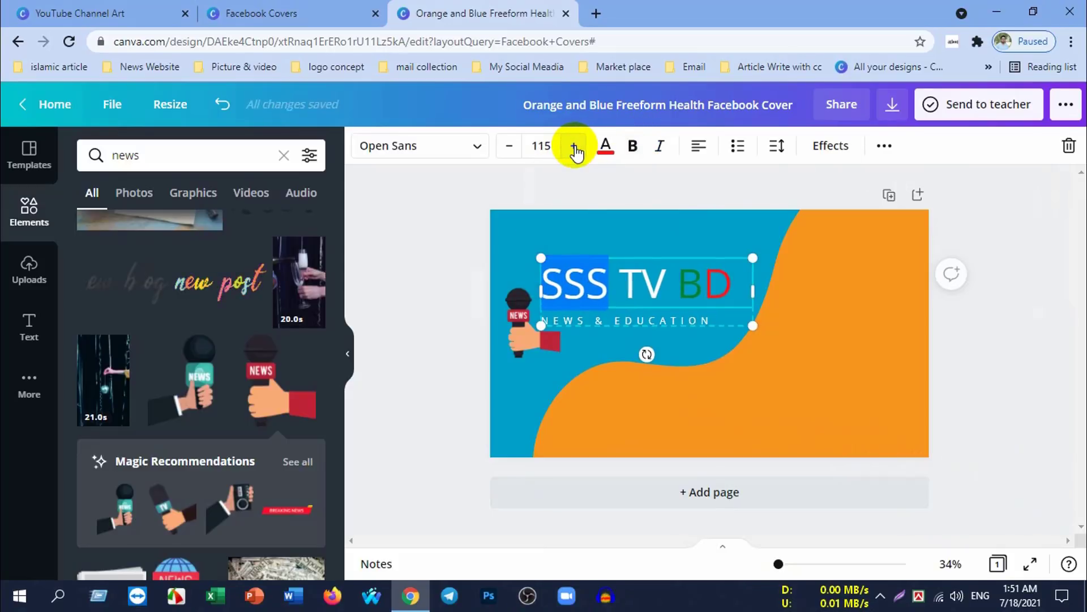
Step: Make SSS, TV and BD in the title bold
click(633, 149)
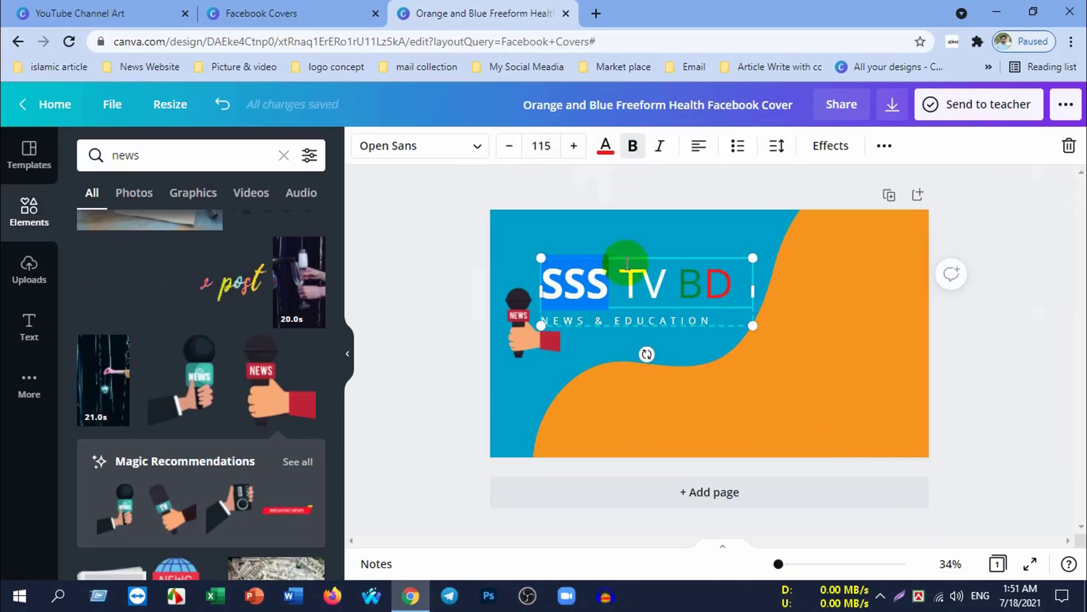
click(620, 285)
drag(631, 281, 655, 280)
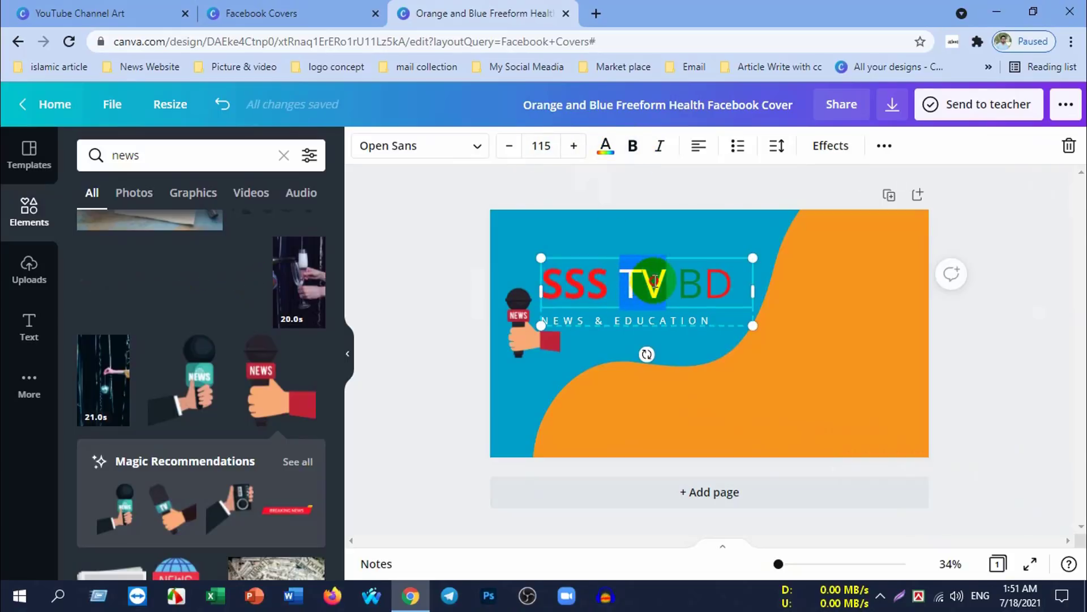
click(632, 146)
click(690, 283)
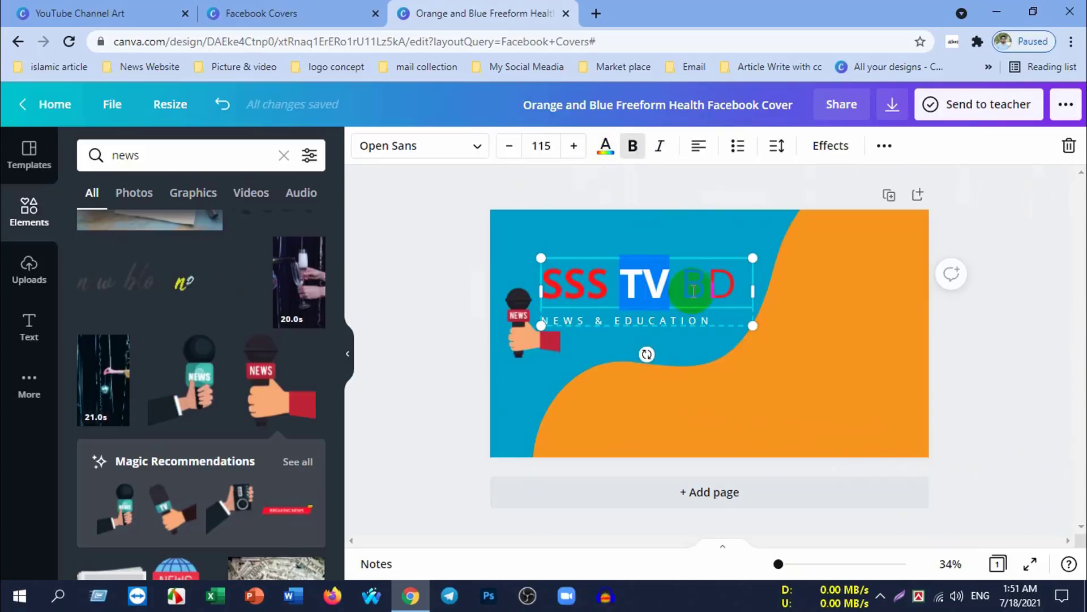
drag(691, 282, 737, 283)
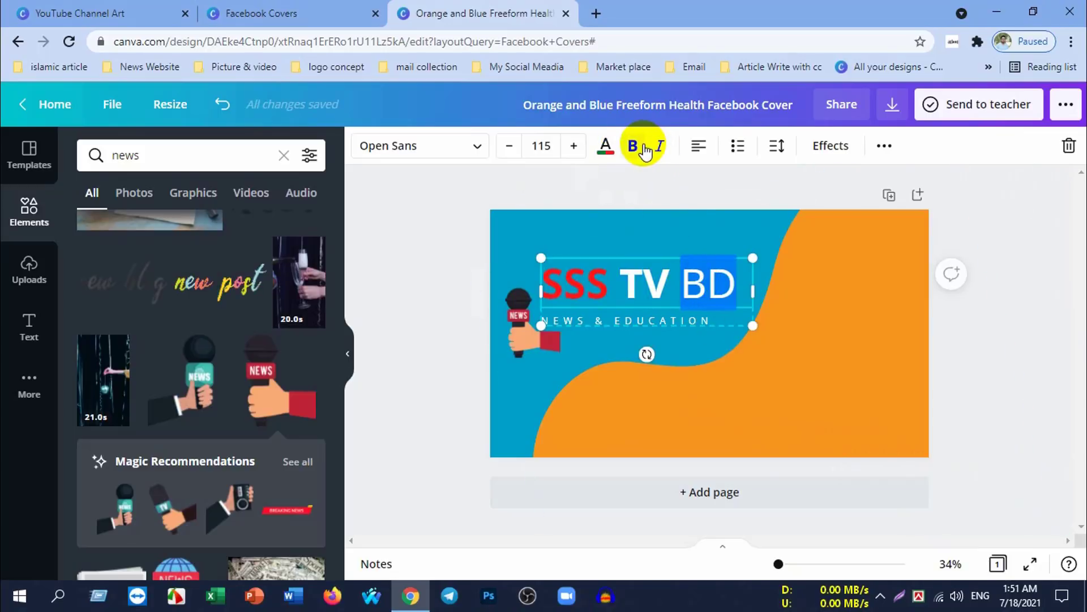
click(644, 147)
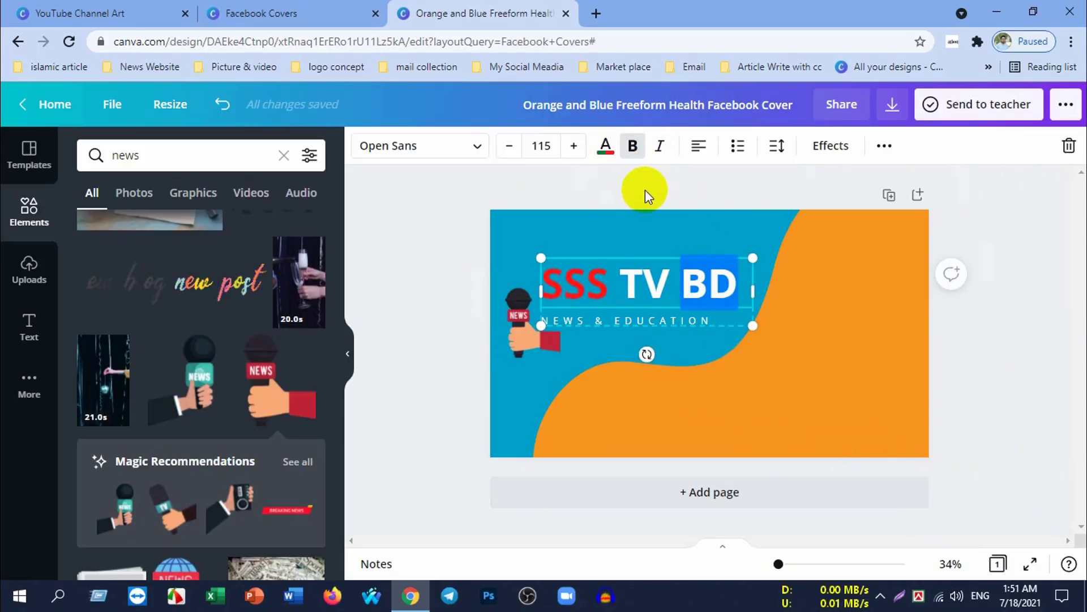
Step: Select the NEWS & EDUCATION tagline inside the grouped title text
click(678, 419)
click(620, 320)
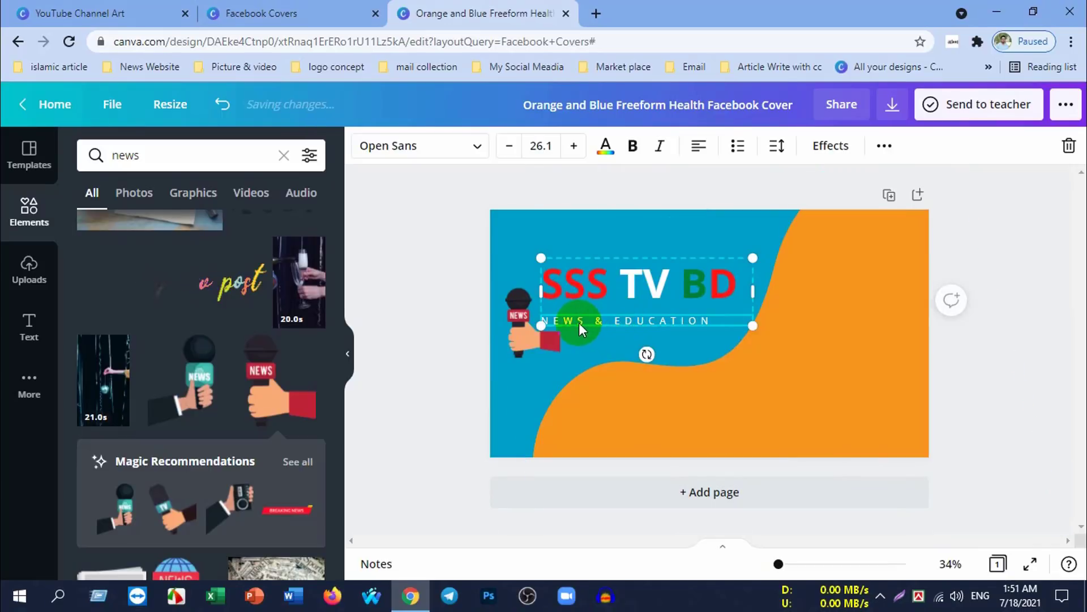
click(620, 332)
click(600, 320)
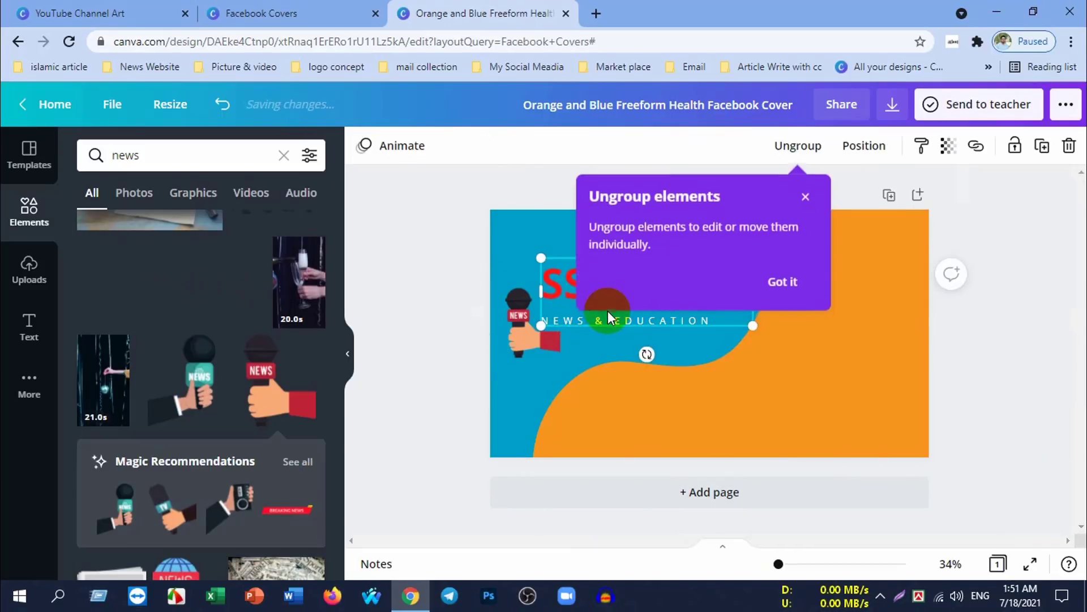
click(782, 277)
click(645, 320)
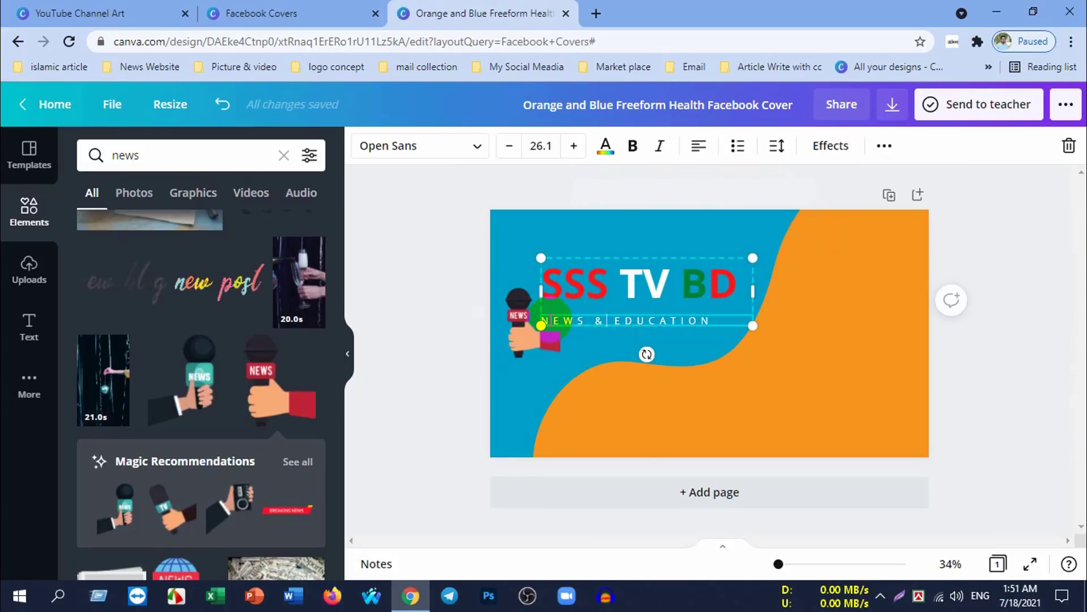
Step: Nudge the title and tagline block slightly right and up
click(633, 351)
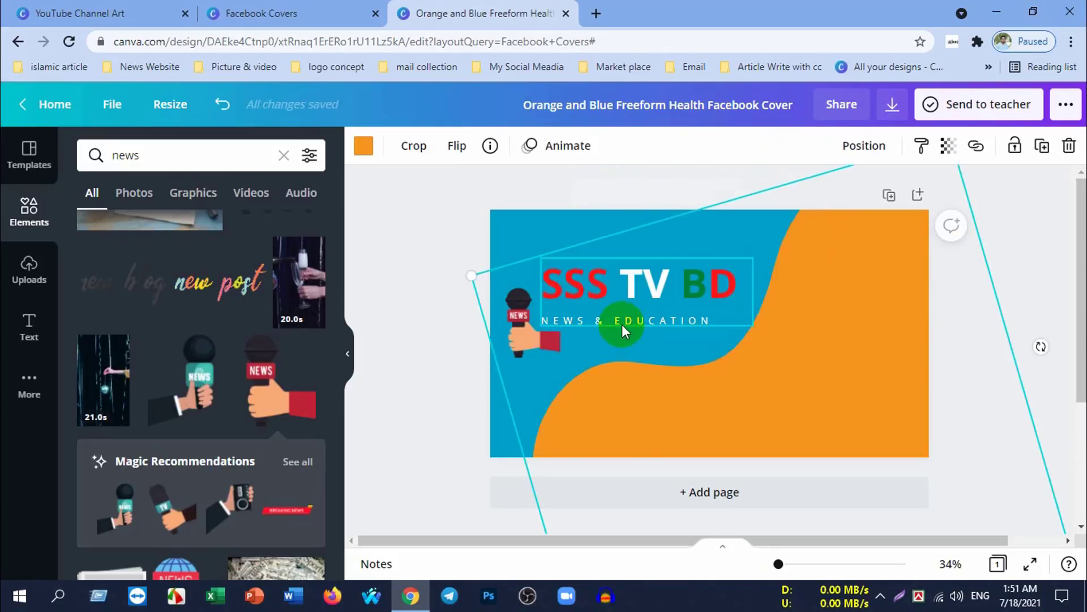
click(622, 326)
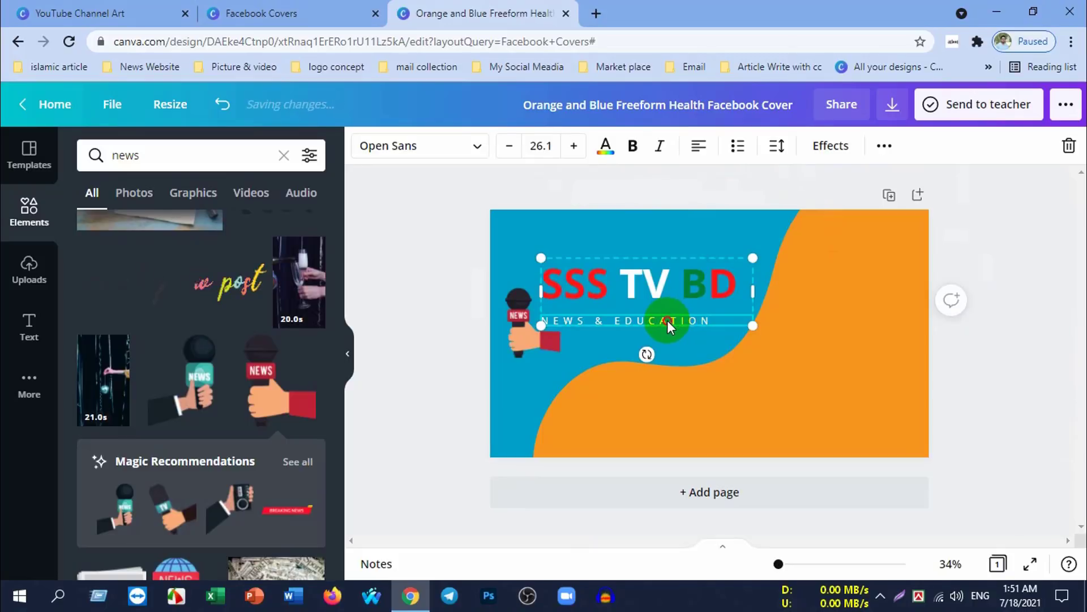
drag(667, 320, 669, 316)
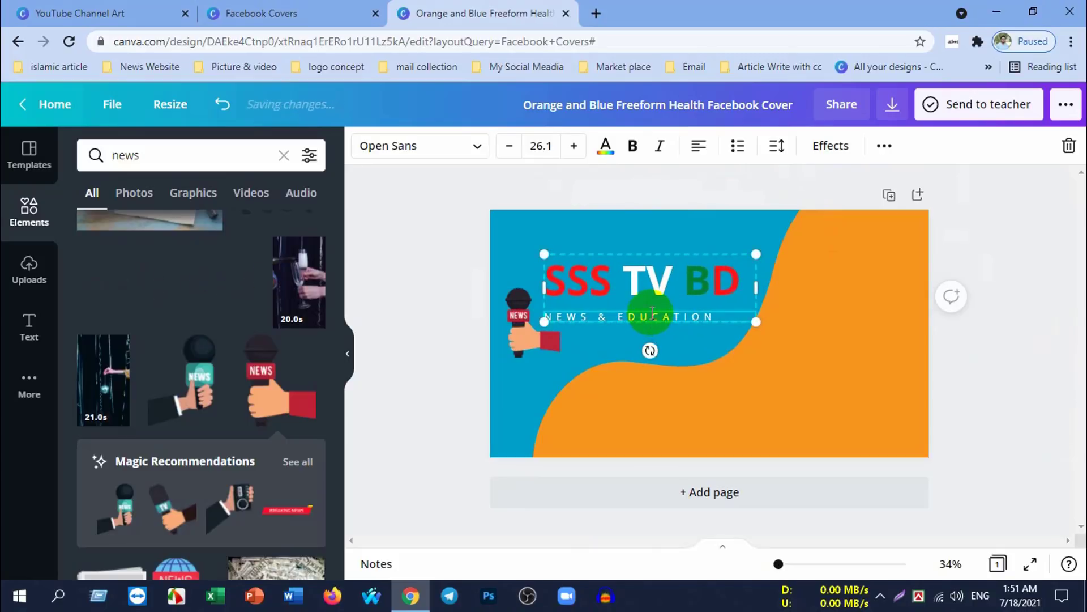
right_click(652, 315)
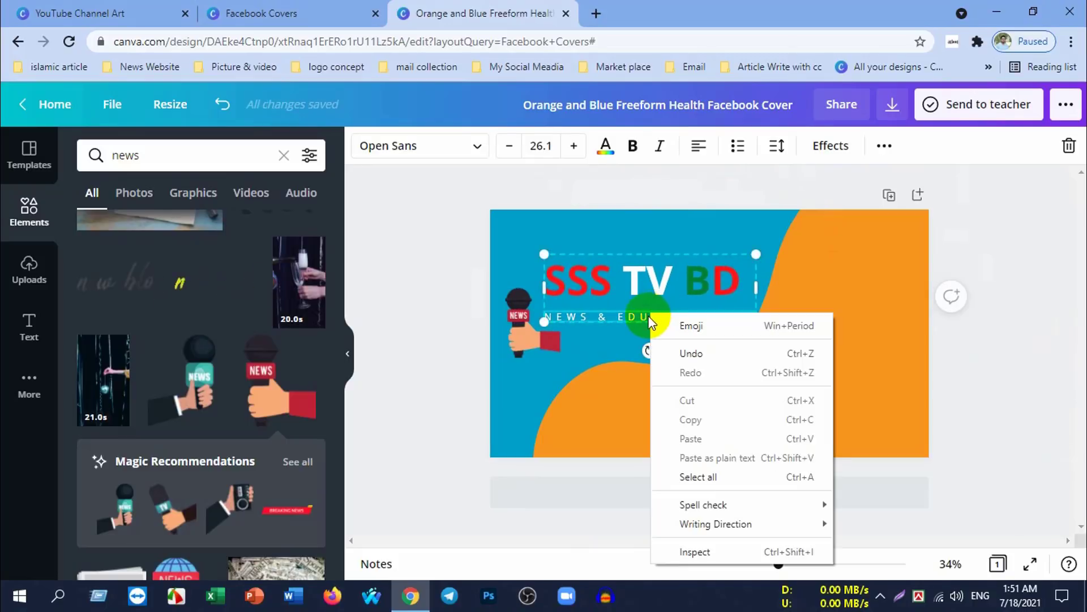
click(610, 391)
scroll(906, 431, down, 3)
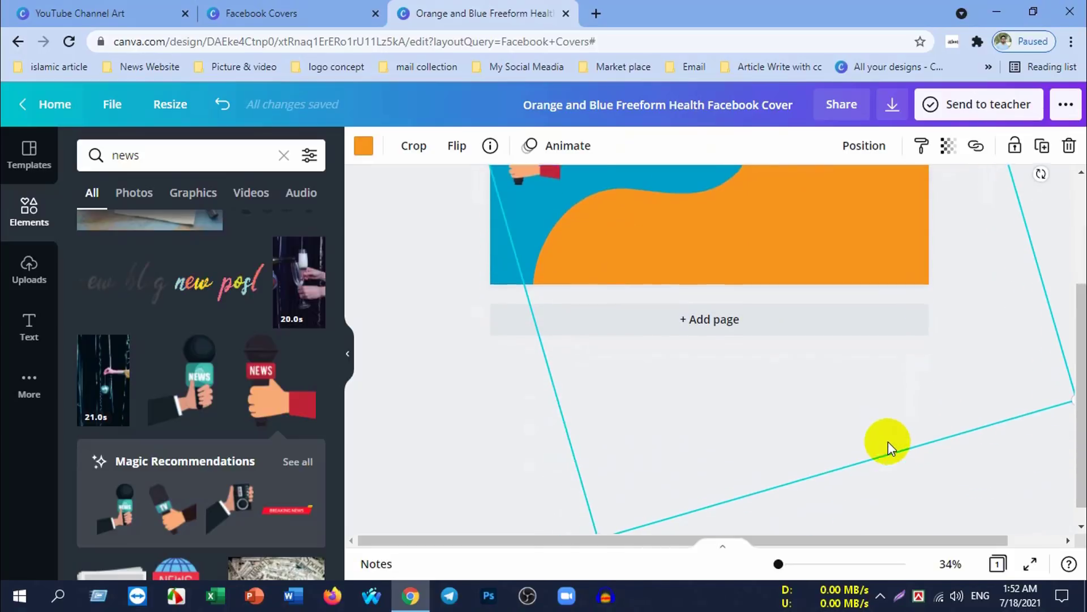
scroll(826, 448, up, 3)
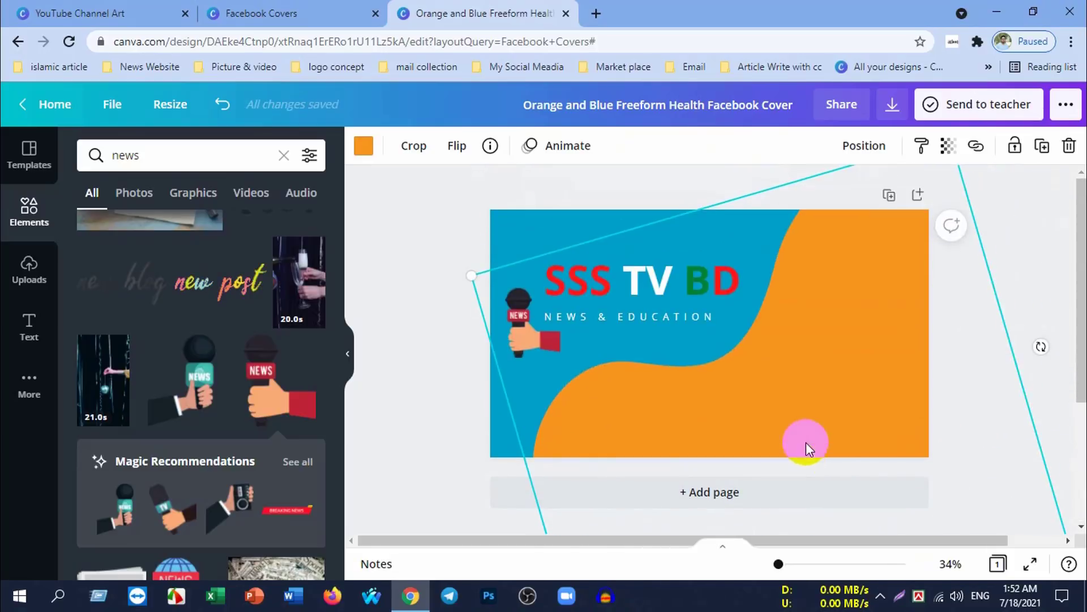
Step: Ungroup the title and tagline, then shift each slightly to the right
click(671, 314)
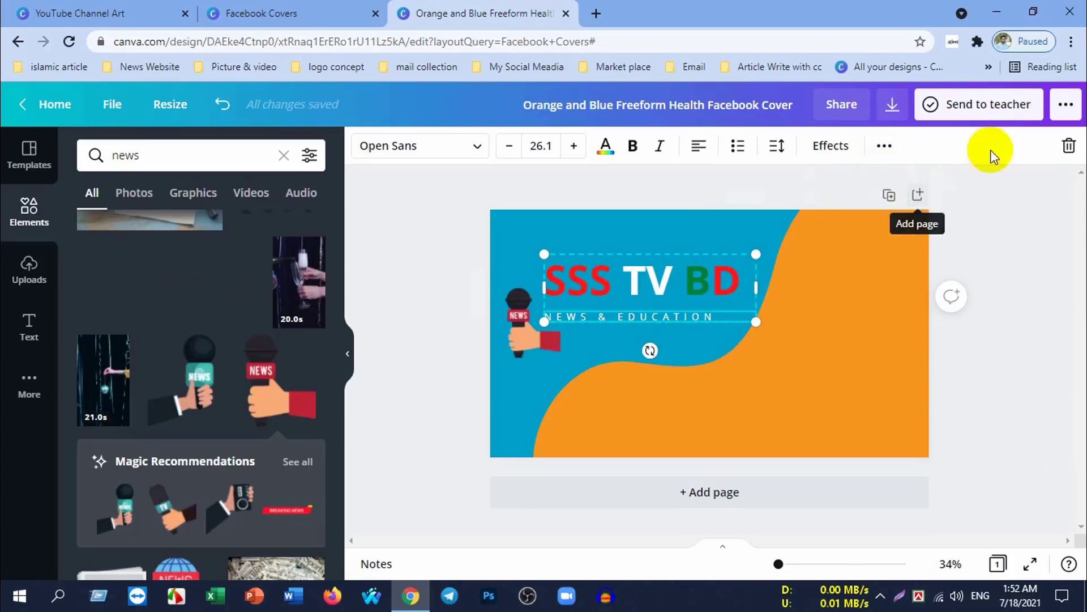
right_click(631, 318)
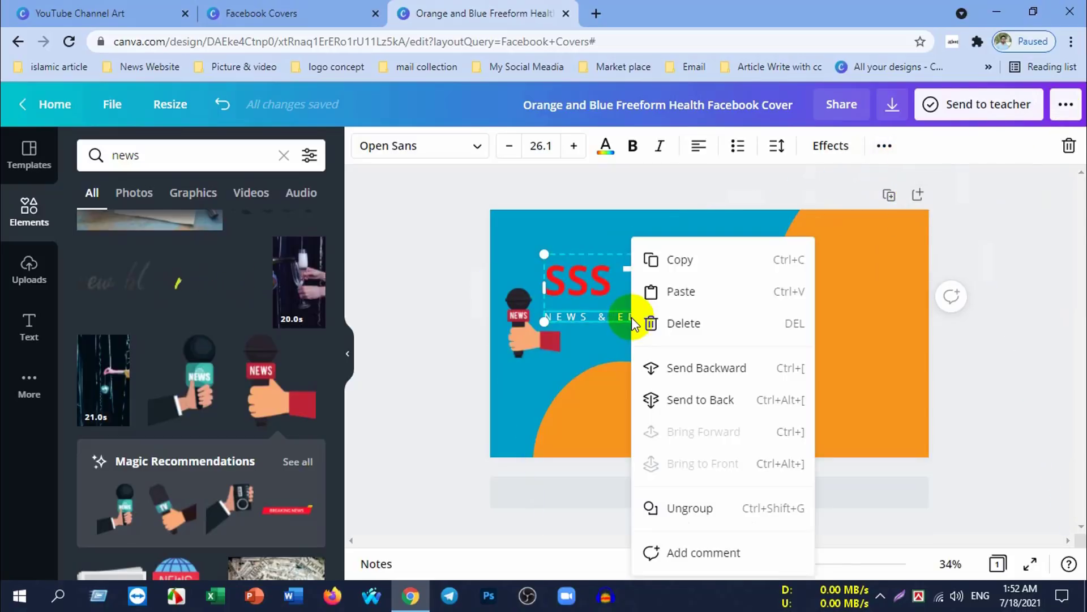
click(688, 508)
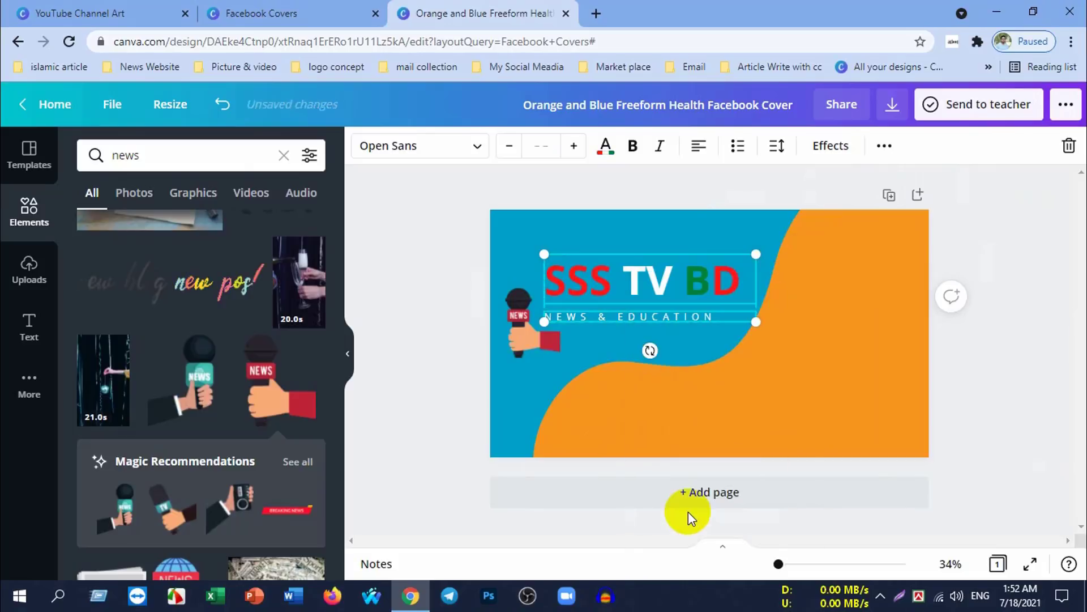
drag(637, 316, 644, 317)
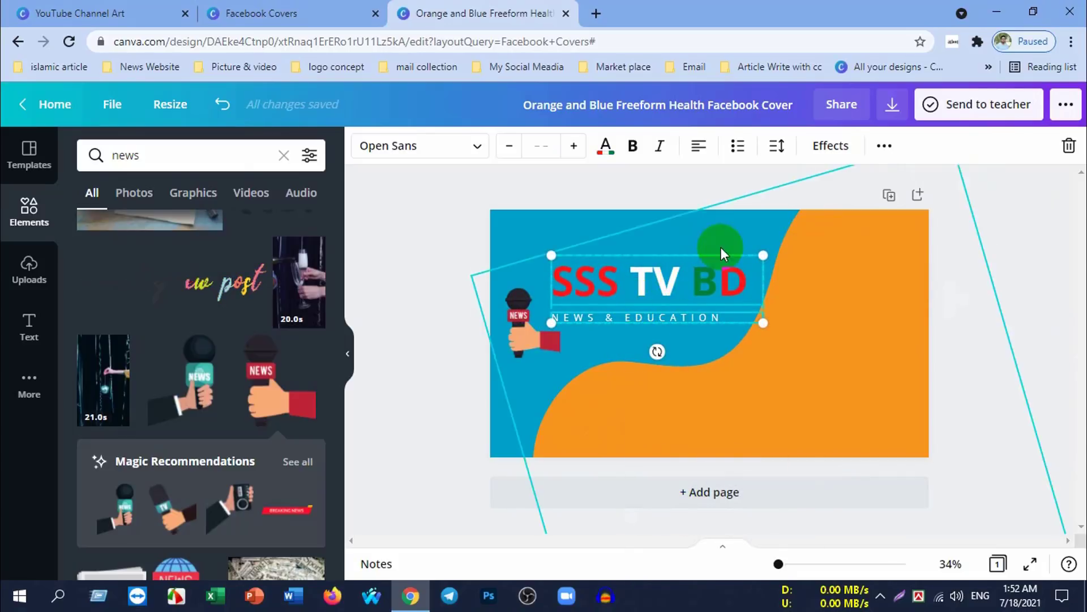
right_click(673, 282)
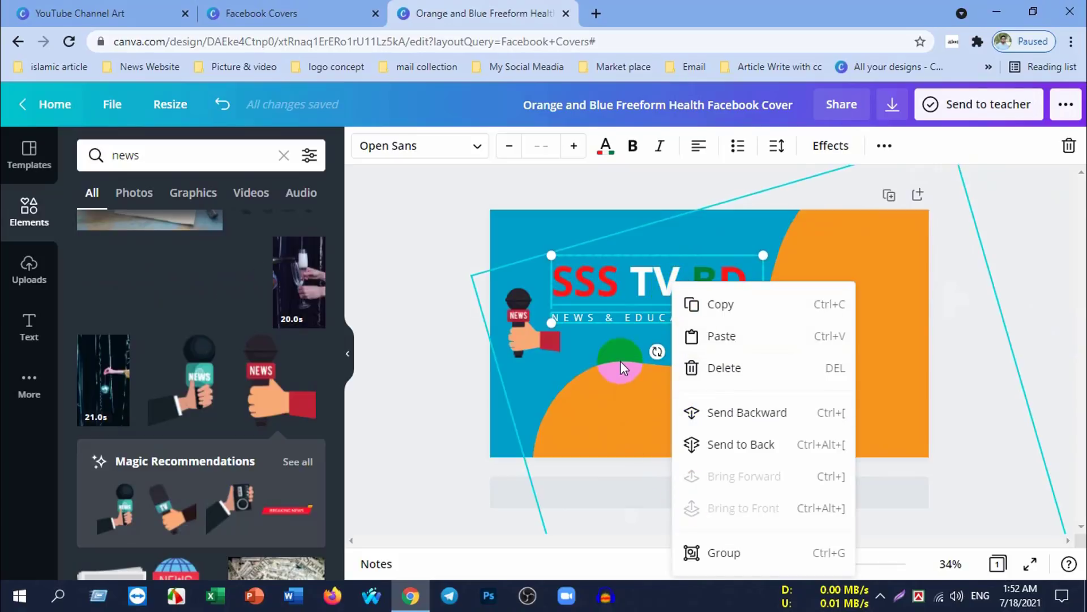
click(612, 362)
drag(603, 325, 621, 324)
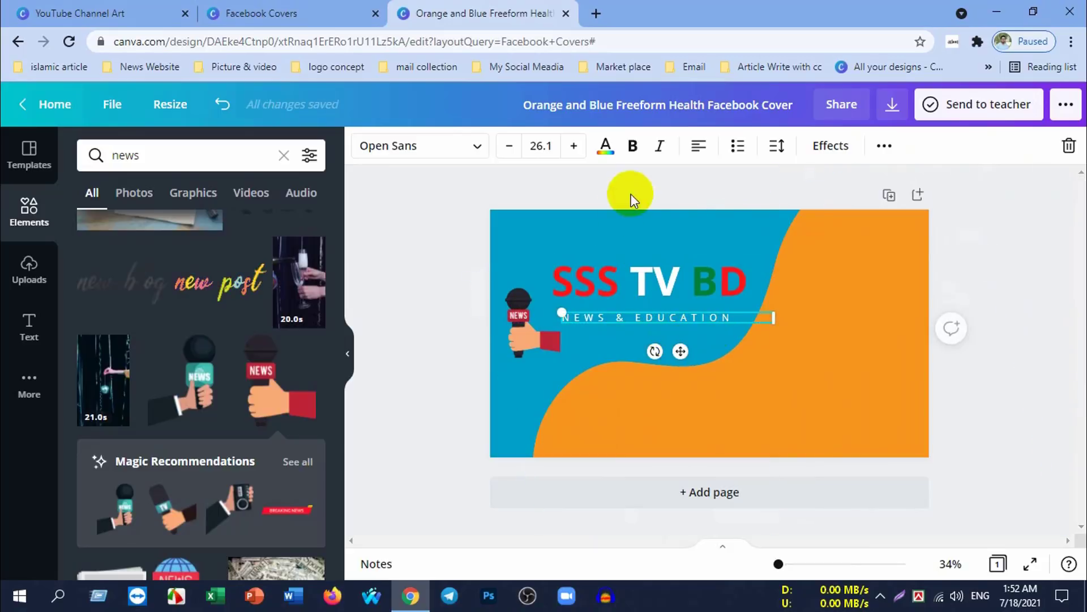
Step: Fit NEWS & EDUCATION on one line at size 26.3, directly beneath SSS TV BD
click(575, 146)
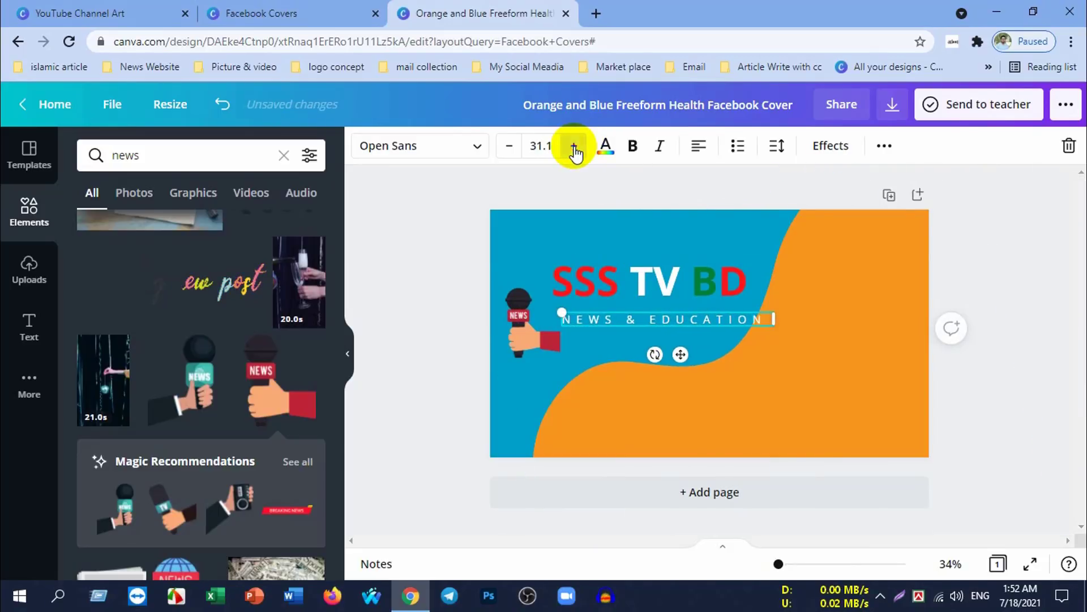
click(574, 146)
click(574, 146)
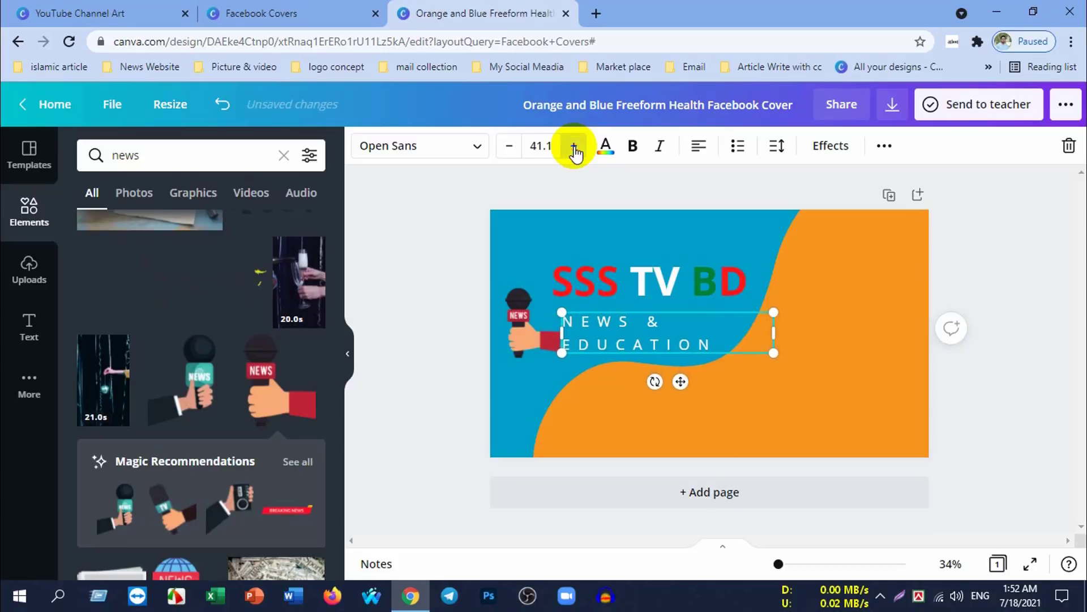
click(574, 147)
click(850, 349)
drag(773, 334, 898, 333)
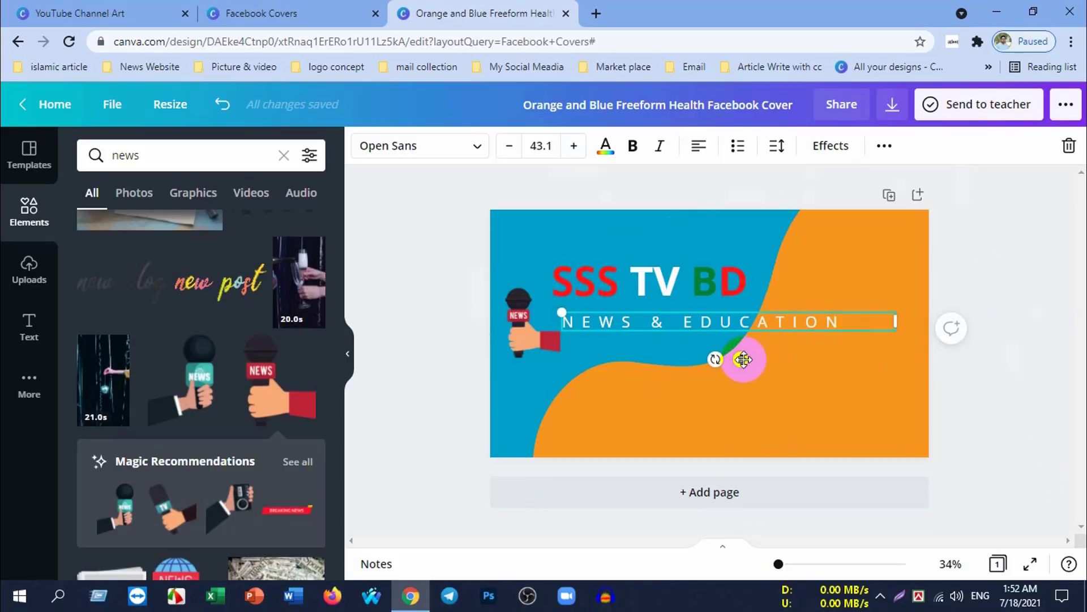
drag(741, 359, 720, 358)
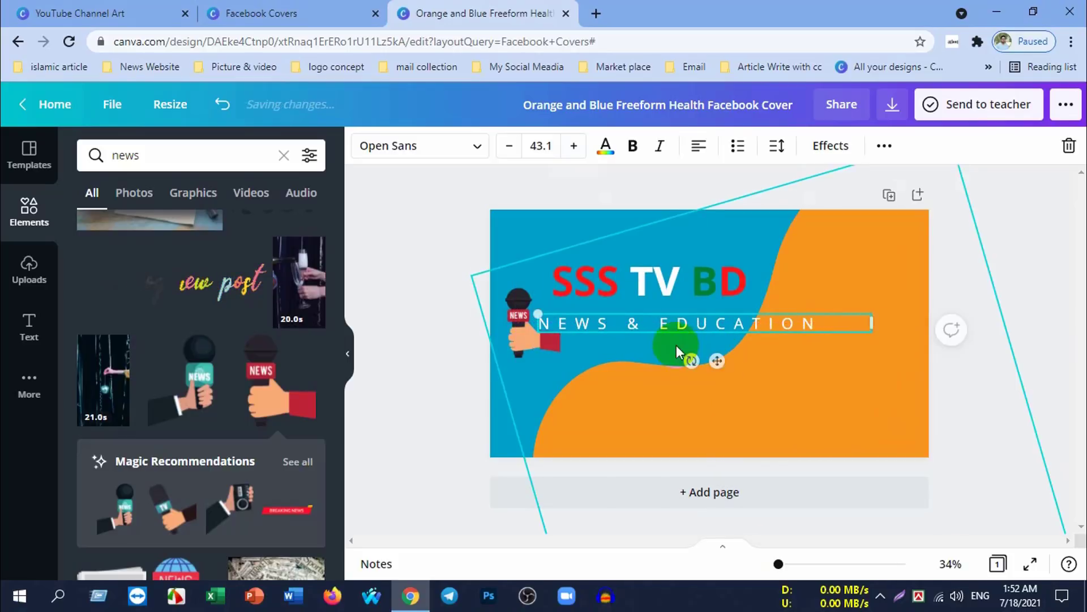
mouse_move(873, 327)
mouse_down()
mouse_move(667, 327)
mouse_move(697, 323)
mouse_move(686, 310)
mouse_up()
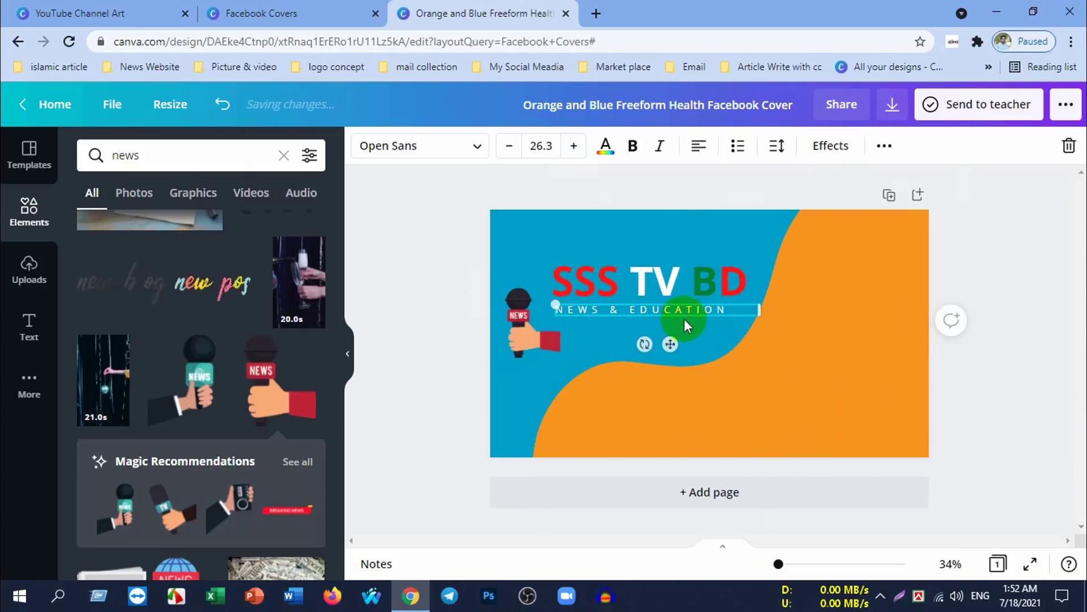
Step: Move the microphone graphic up beside the title; delete, then restore, the orange wave
click(544, 339)
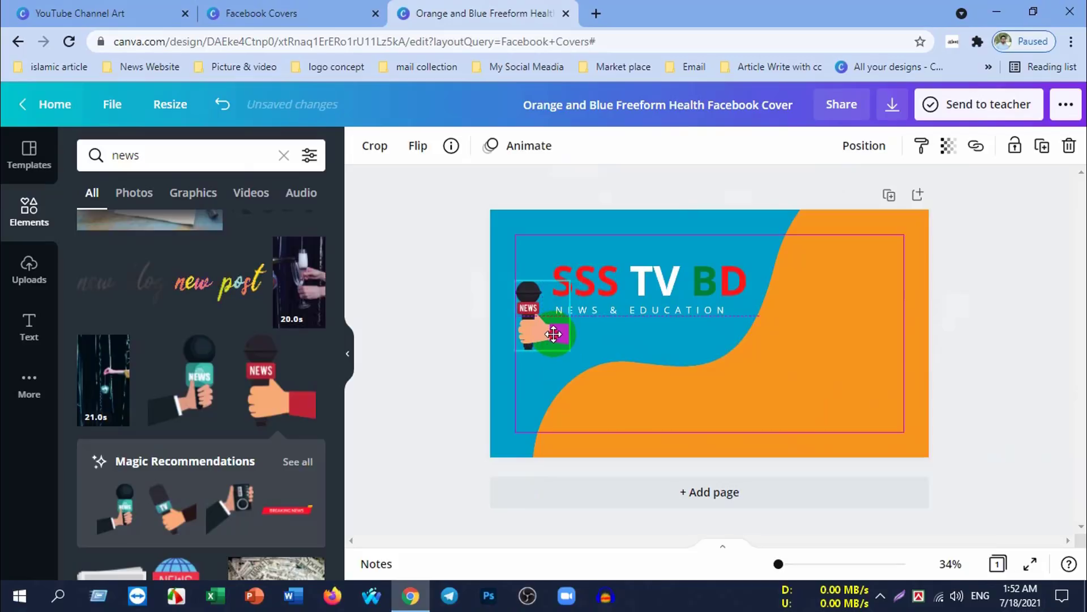
drag(545, 339, 698, 347)
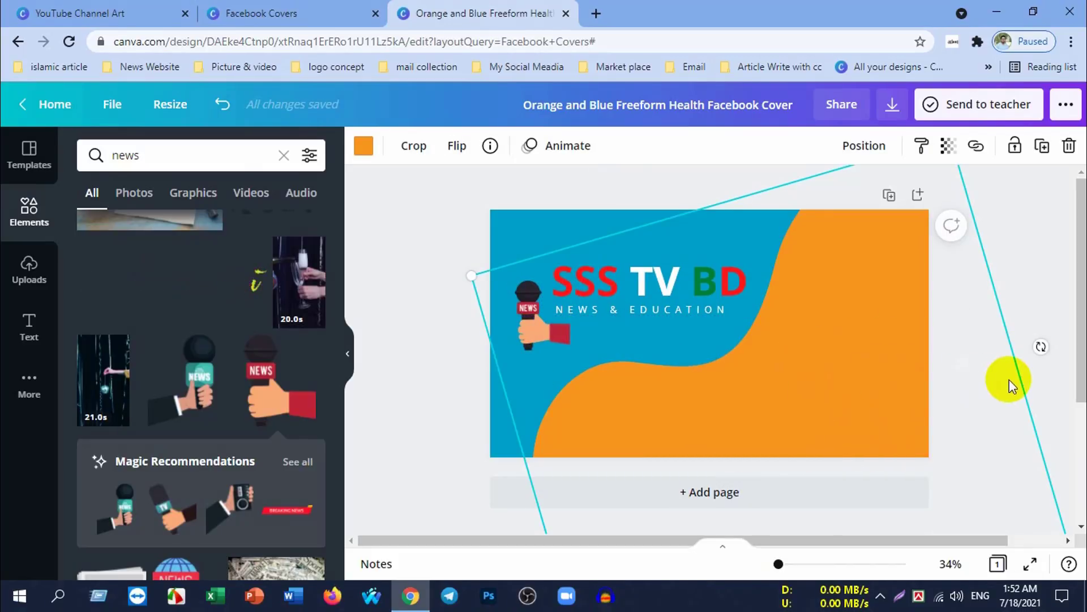
click(1010, 383)
click(849, 362)
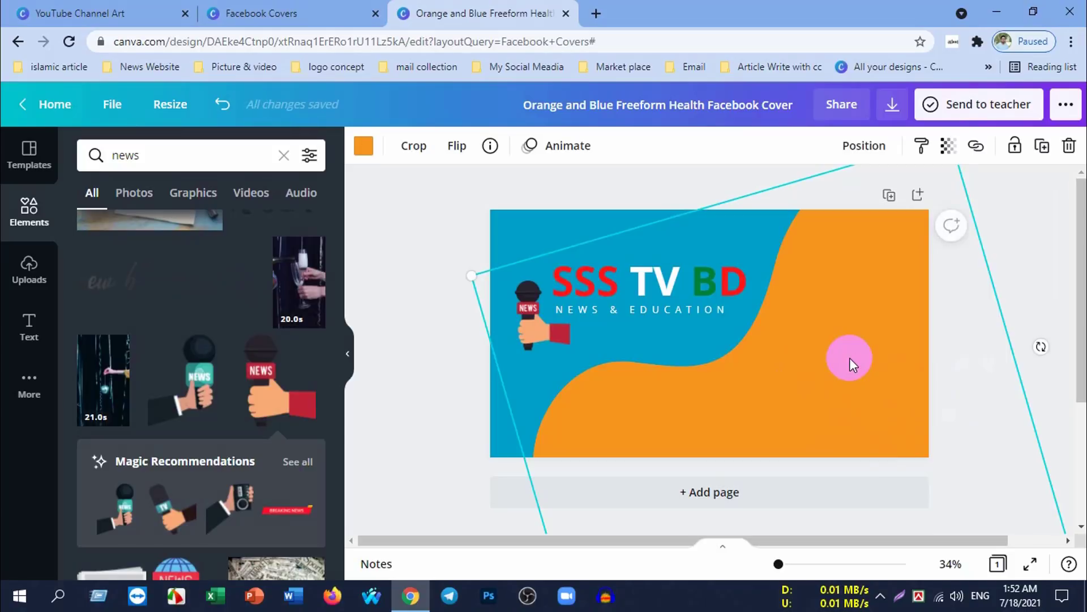
key(Delete)
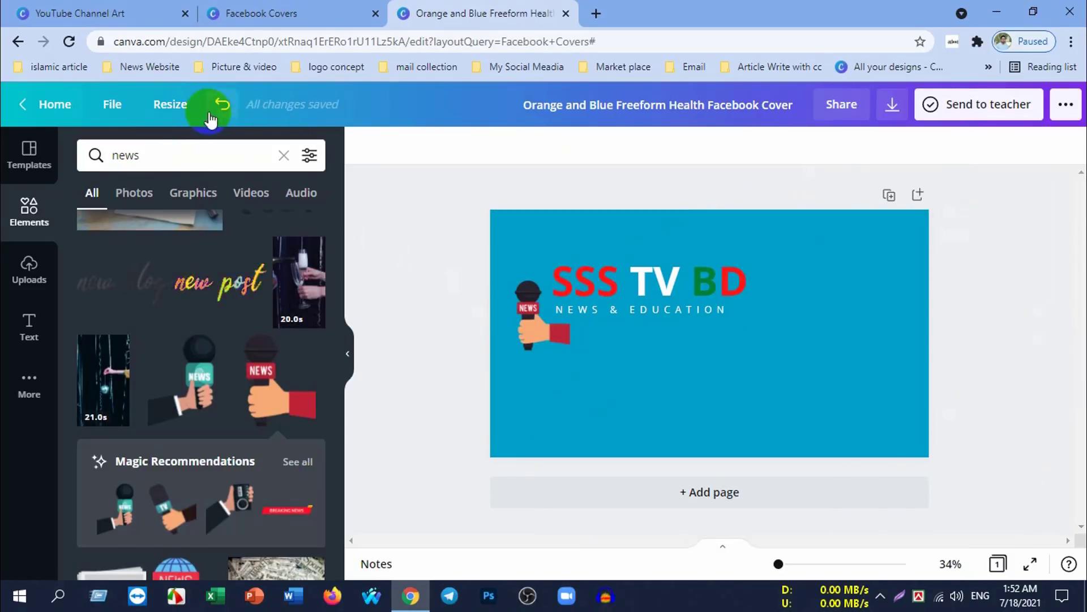
click(226, 103)
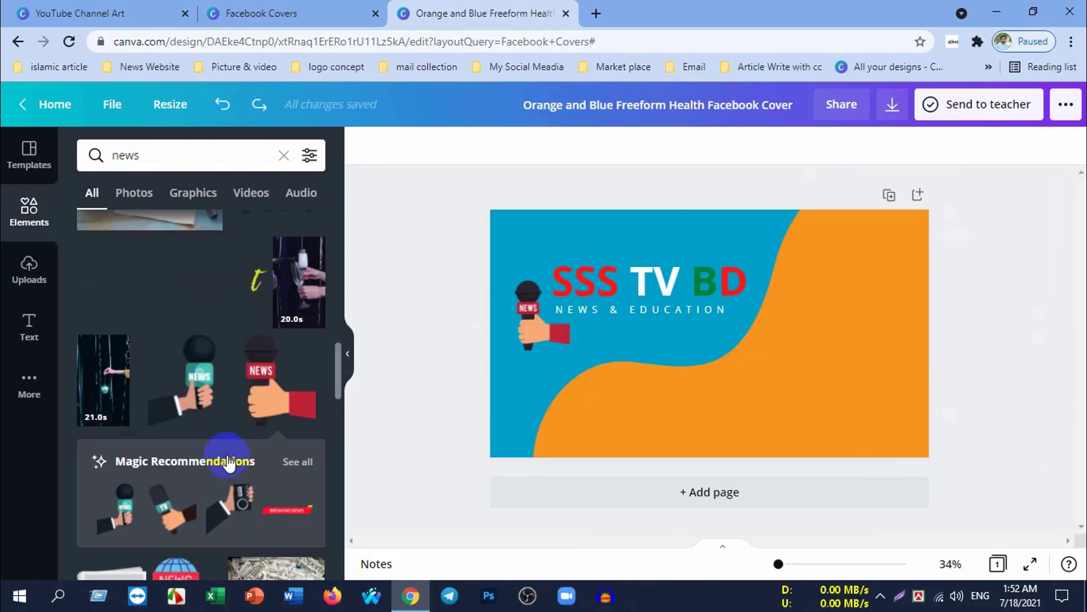
Step: Add the cartoon reporter holding a microphone and place it on the orange right side
scroll(226, 453, down, 3)
scroll(194, 433, down, 3)
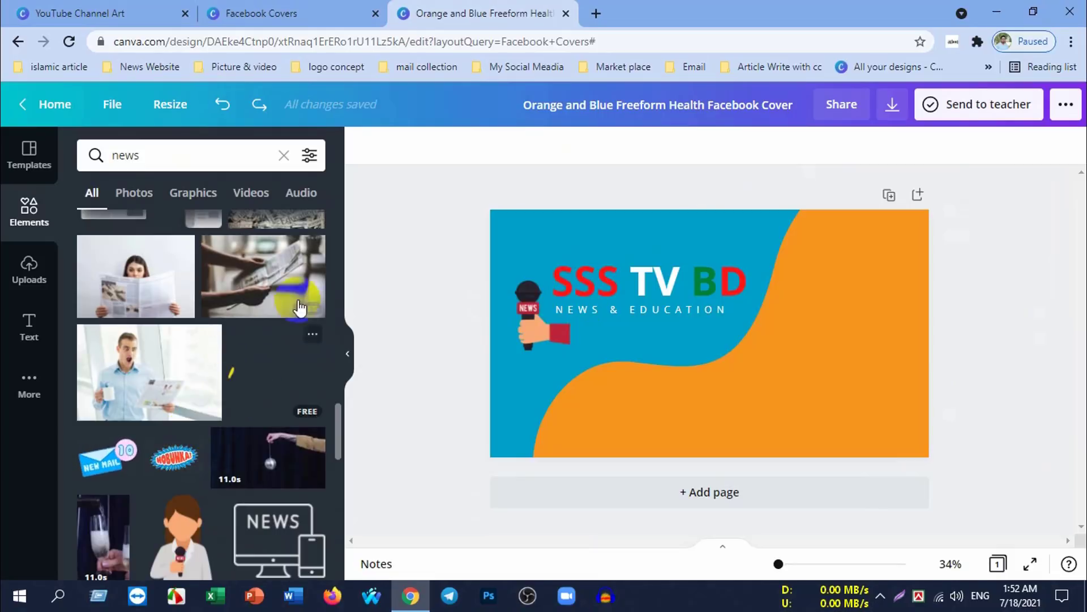
scroll(271, 431, down, 3)
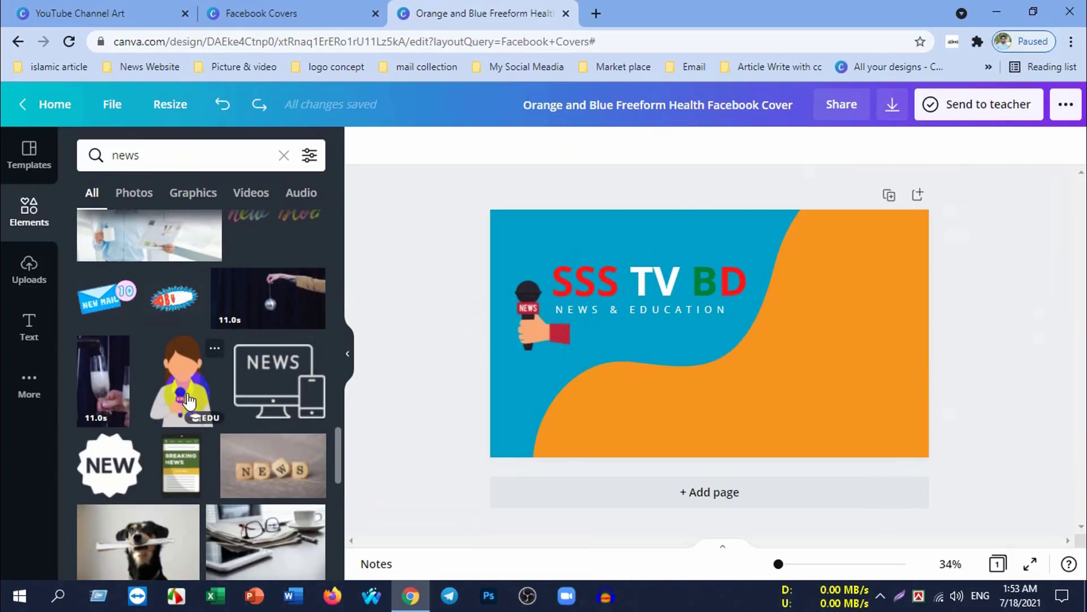
click(183, 396)
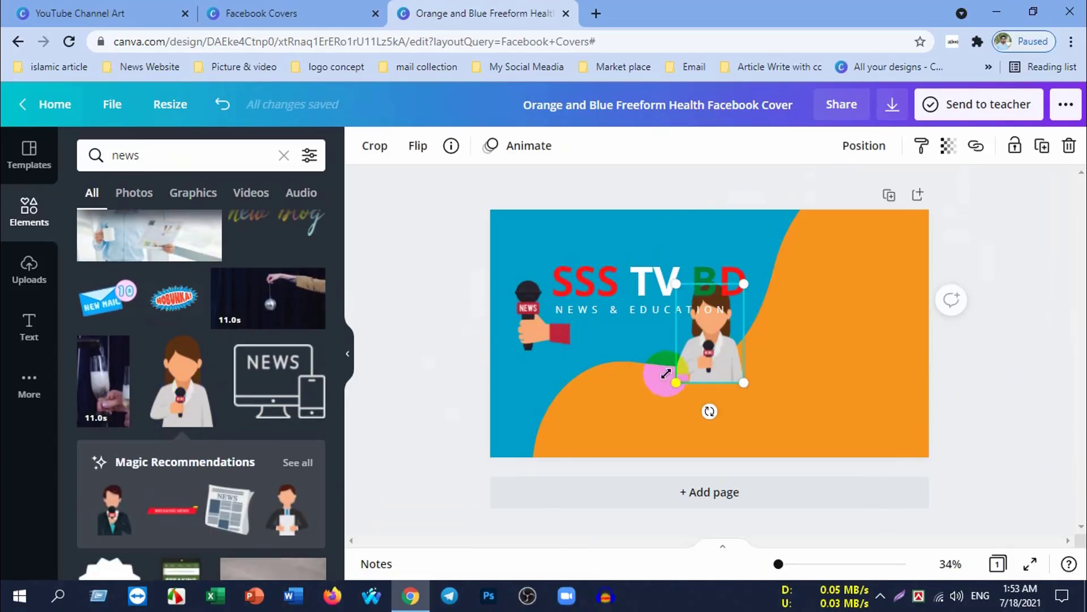
mouse_move(715, 378)
mouse_down()
mouse_move(807, 339)
mouse_move(877, 339)
mouse_move(877, 328)
mouse_up()
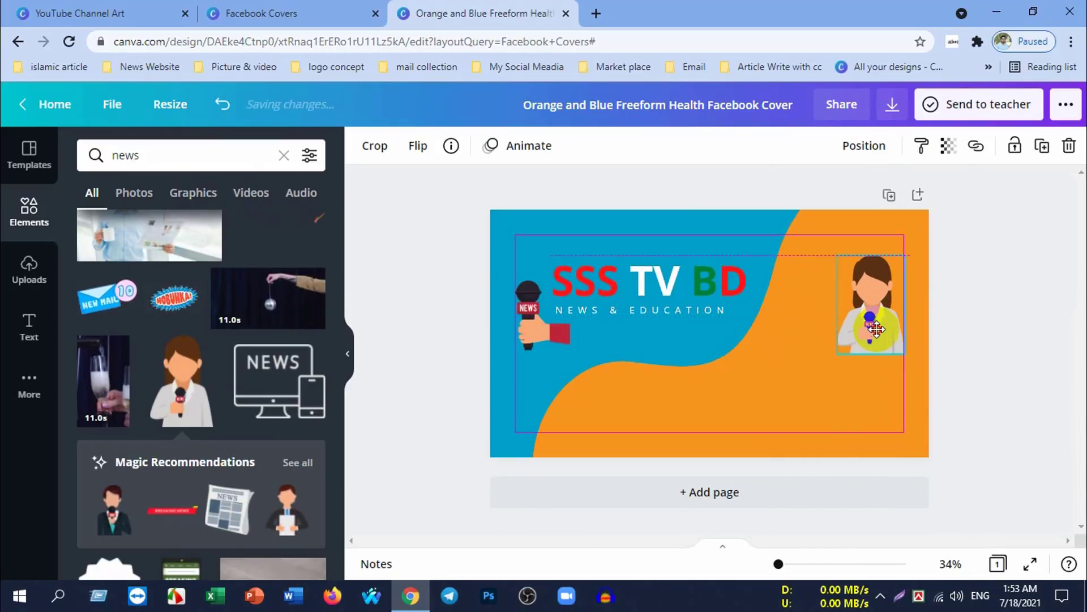
click(783, 397)
Step: Try the cork-board News photo on the cover, then delete it
scroll(125, 438, down, 4)
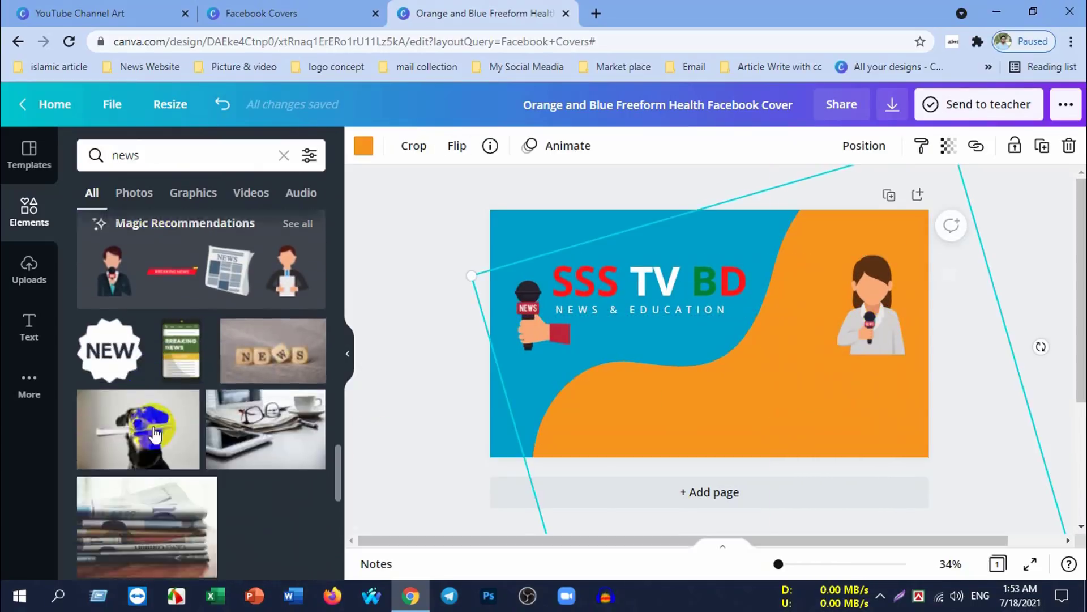
scroll(148, 442, down, 2)
scroll(170, 444, down, 1)
scroll(197, 447, down, 3)
mouse_move(247, 393)
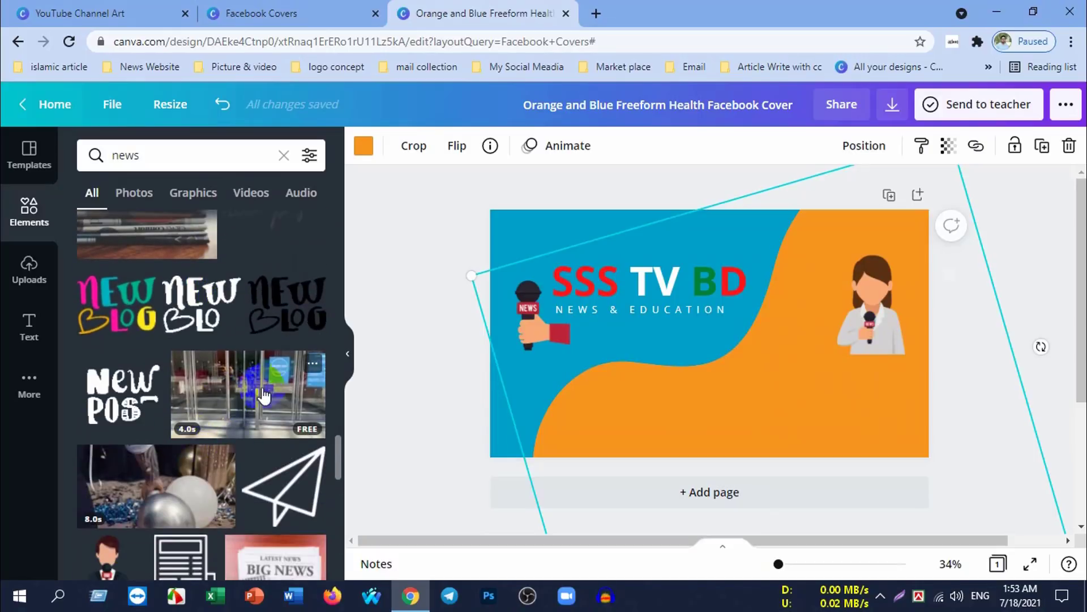
scroll(240, 365, down, 1)
scroll(225, 431, down, 3)
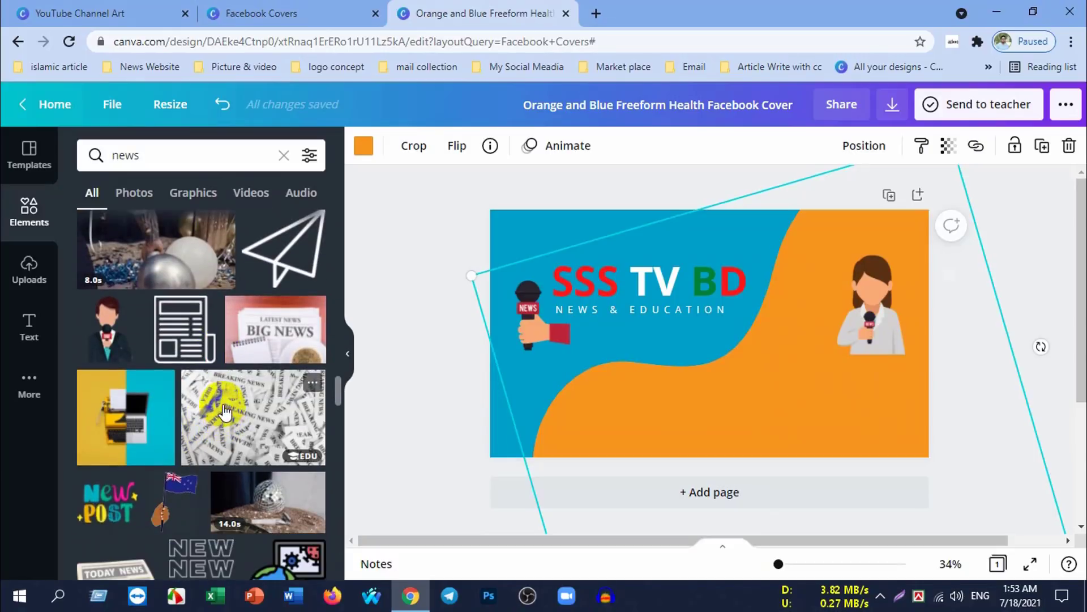
scroll(215, 396, down, 3)
scroll(187, 408, down, 3)
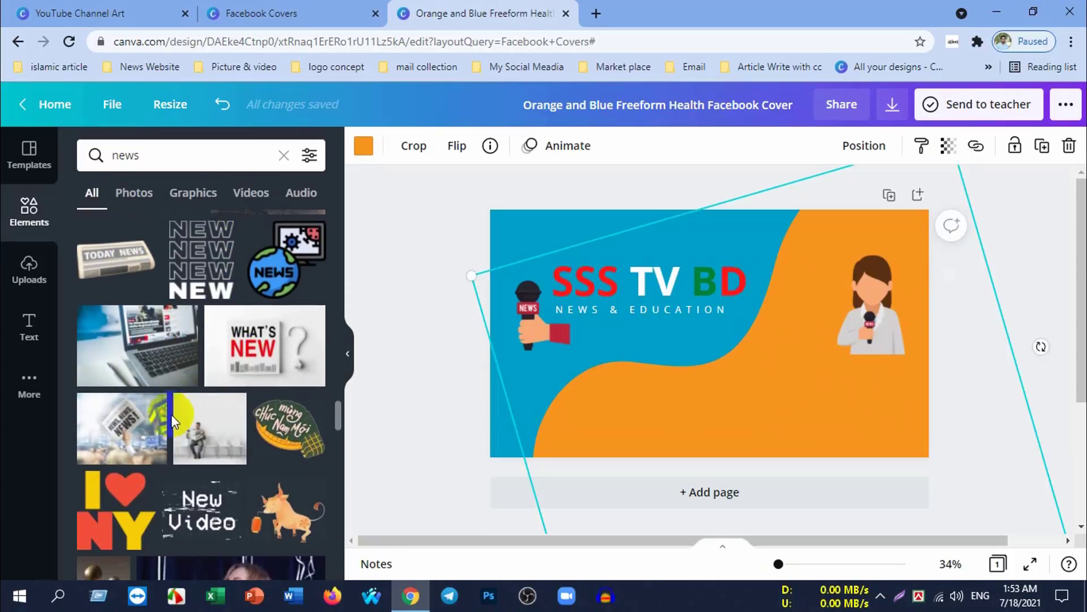
scroll(176, 422, down, 3)
scroll(210, 415, down, 3)
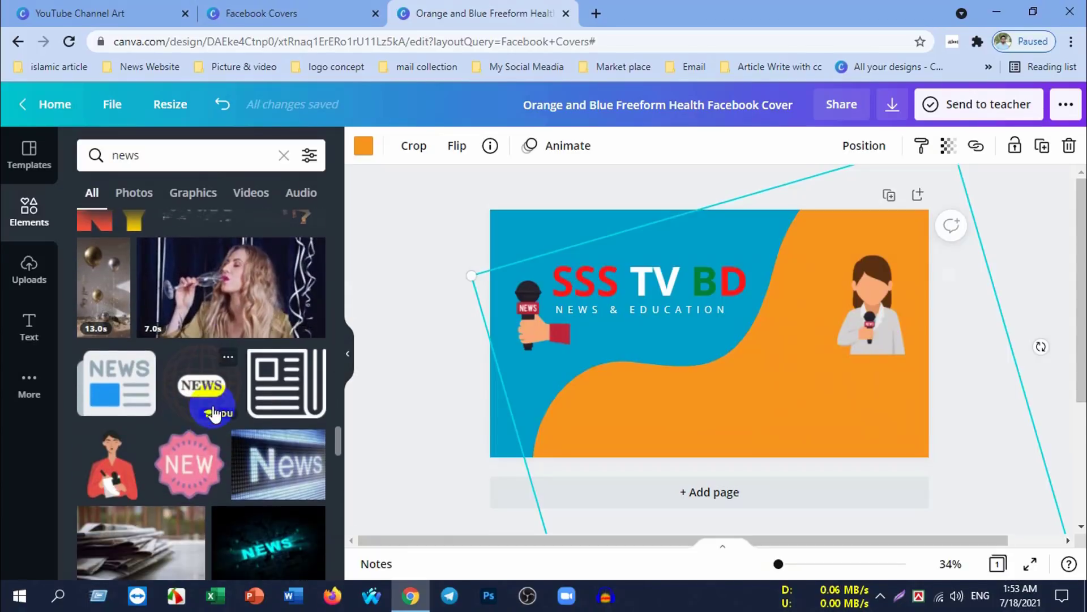
scroll(213, 414, down, 3)
scroll(198, 440, down, 2)
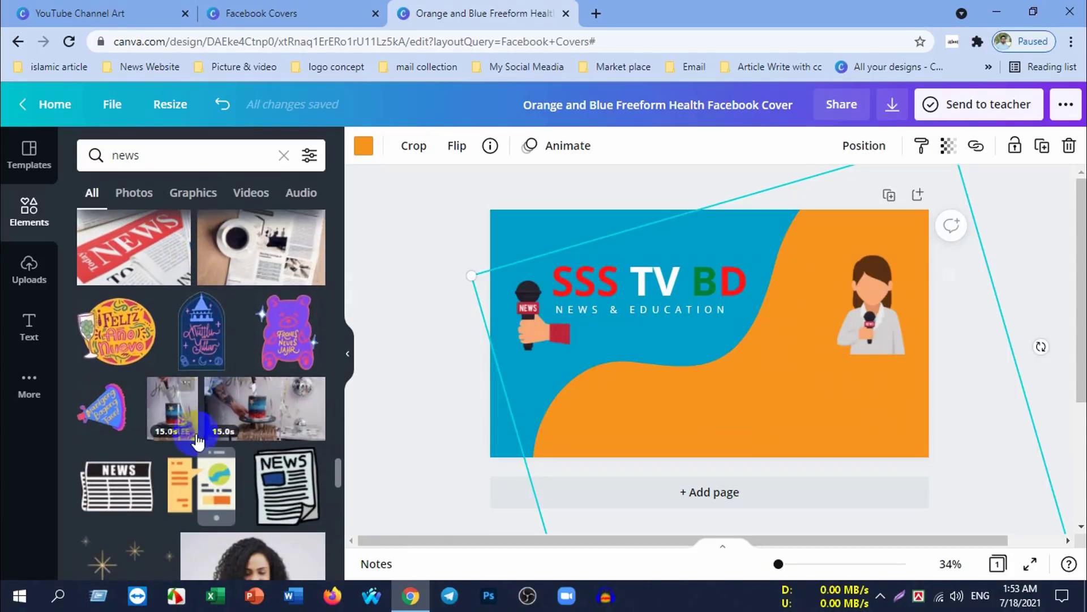
scroll(198, 440, down, 2)
scroll(210, 430, down, 3)
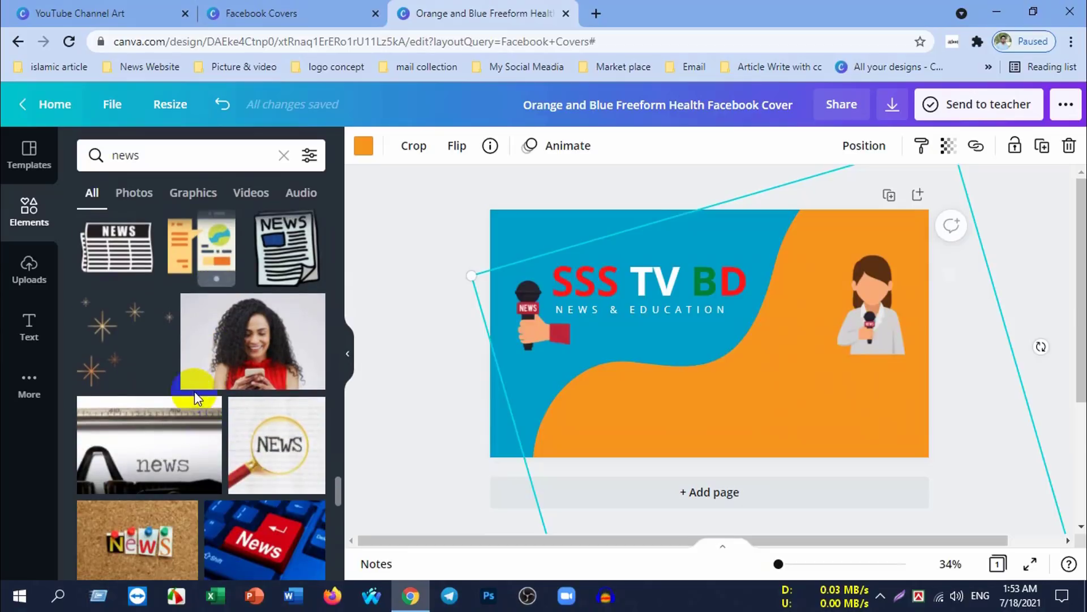
scroll(195, 393, down, 1)
scroll(197, 397, down, 1)
scroll(198, 403, down, 2)
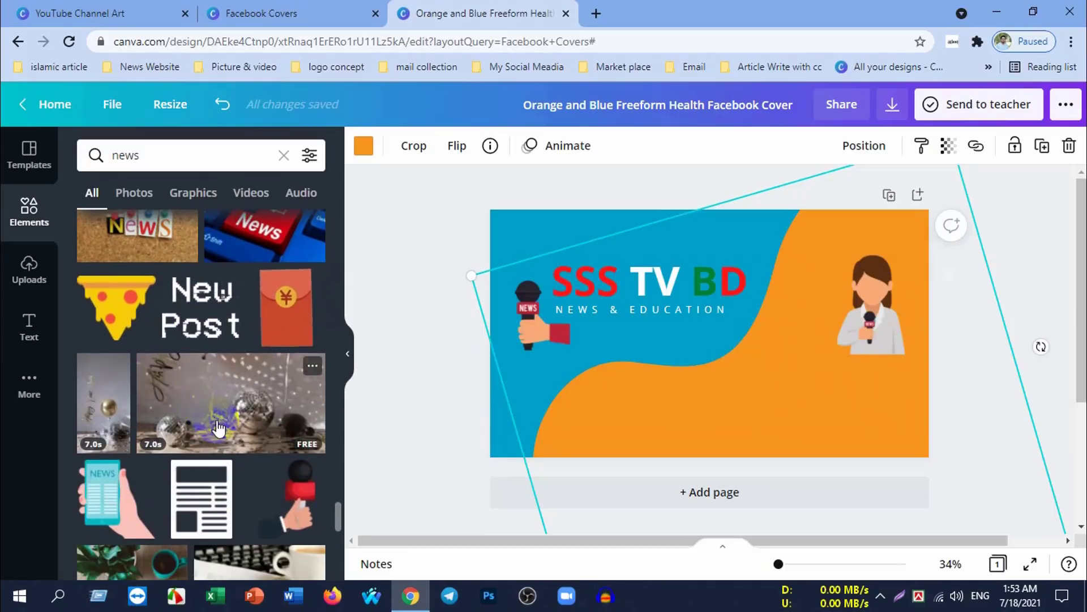
scroll(218, 425, up, 1)
scroll(215, 418, down, 2)
scroll(211, 430, up, 2)
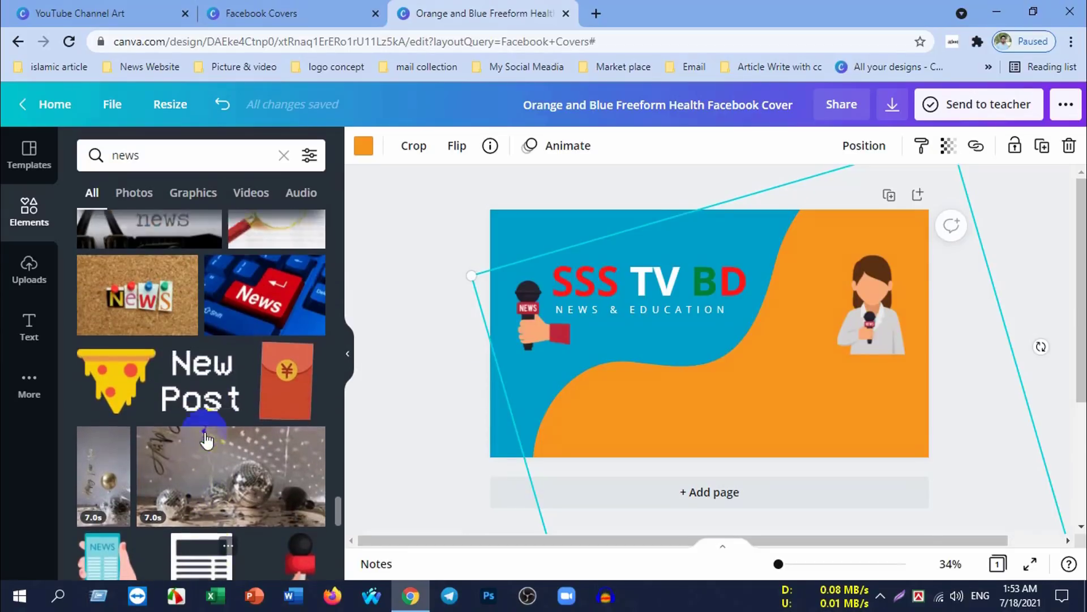
click(148, 310)
drag(748, 362, 685, 456)
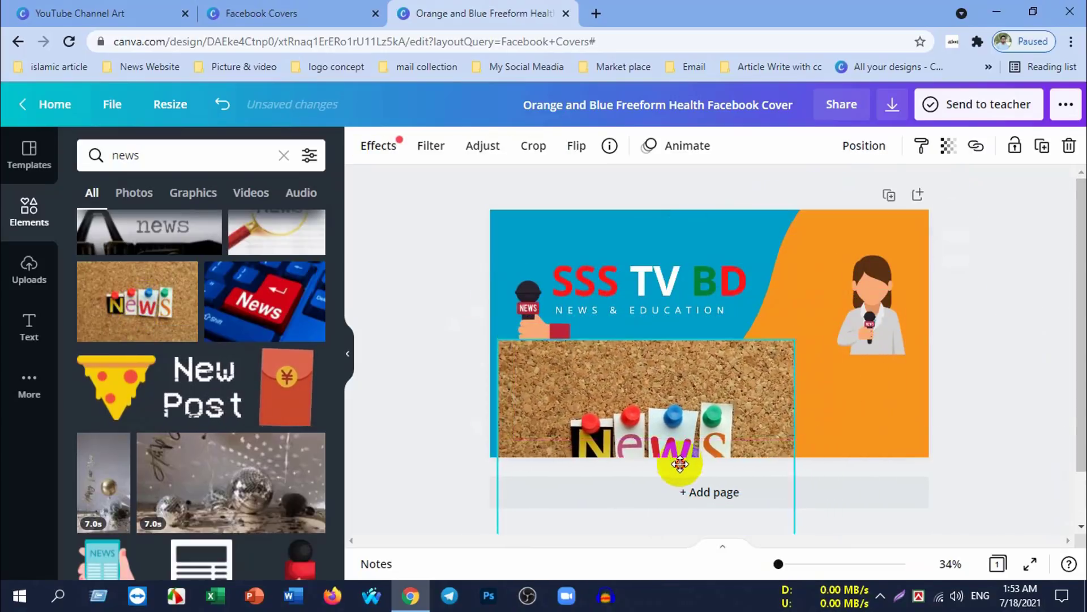
drag(684, 456, 702, 436)
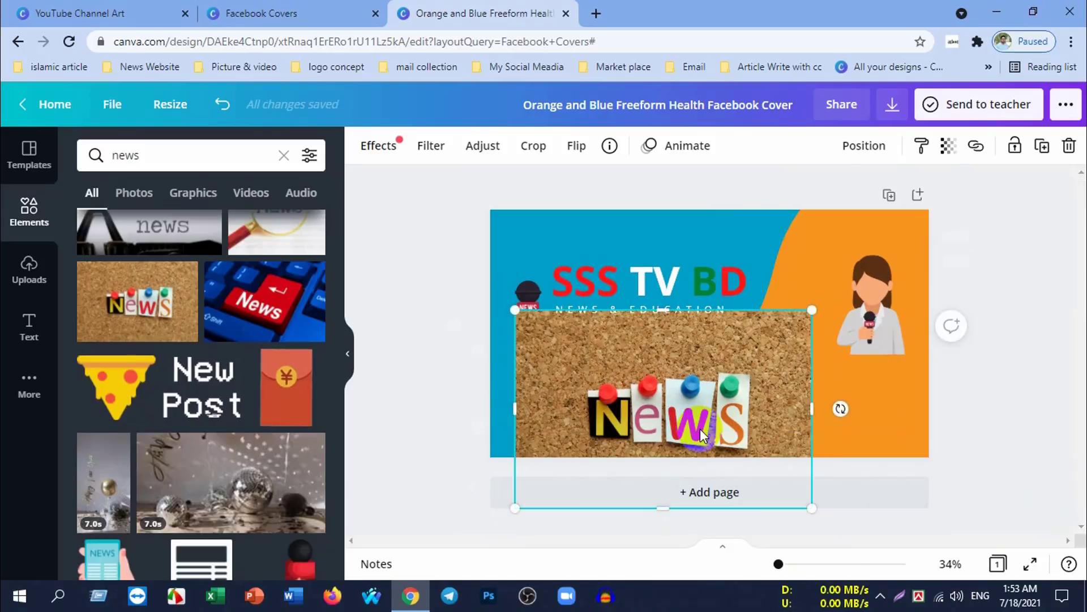
key(Delete)
Step: Scroll back through the news element results to find another graphic
scroll(219, 419, down, 5)
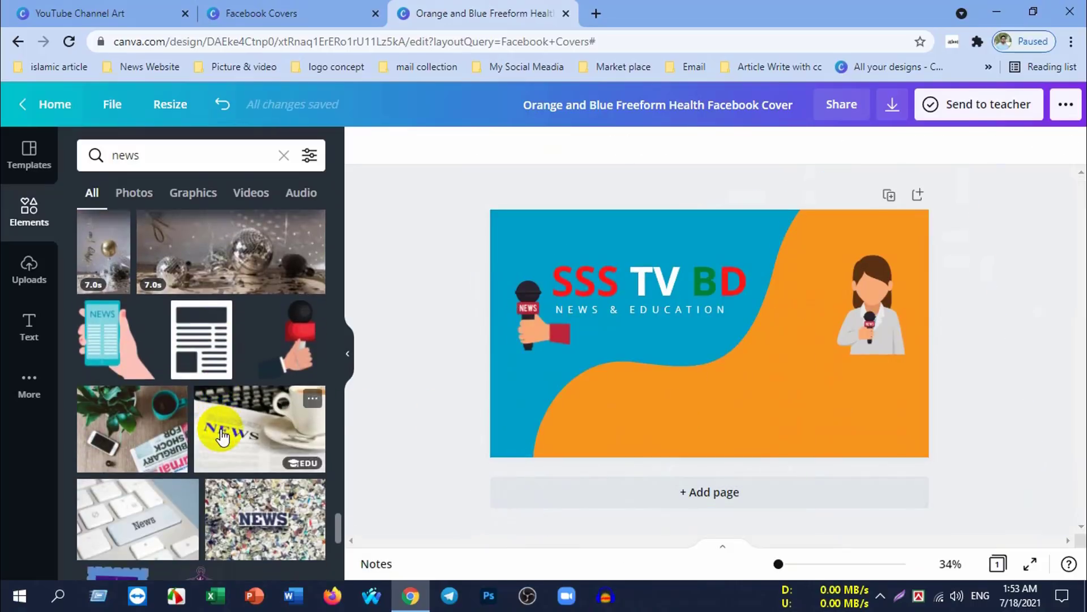
scroll(218, 419, down, 5)
scroll(214, 433, down, 5)
scroll(203, 414, down, 5)
scroll(201, 396, up, 5)
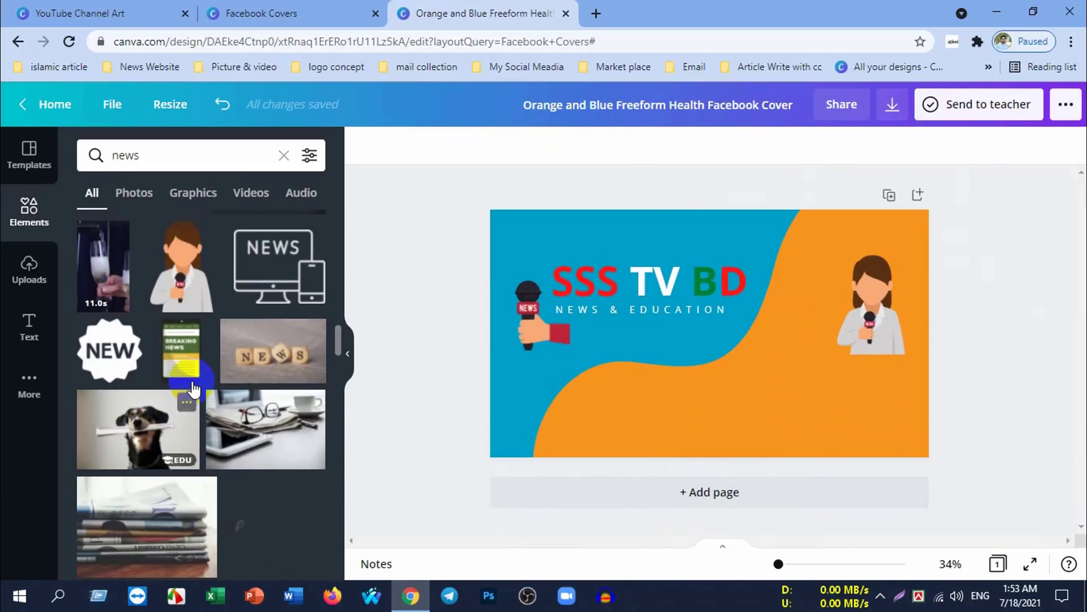
scroll(196, 391, up, 5)
scroll(215, 373, up, 5)
scroll(191, 342, up, 3)
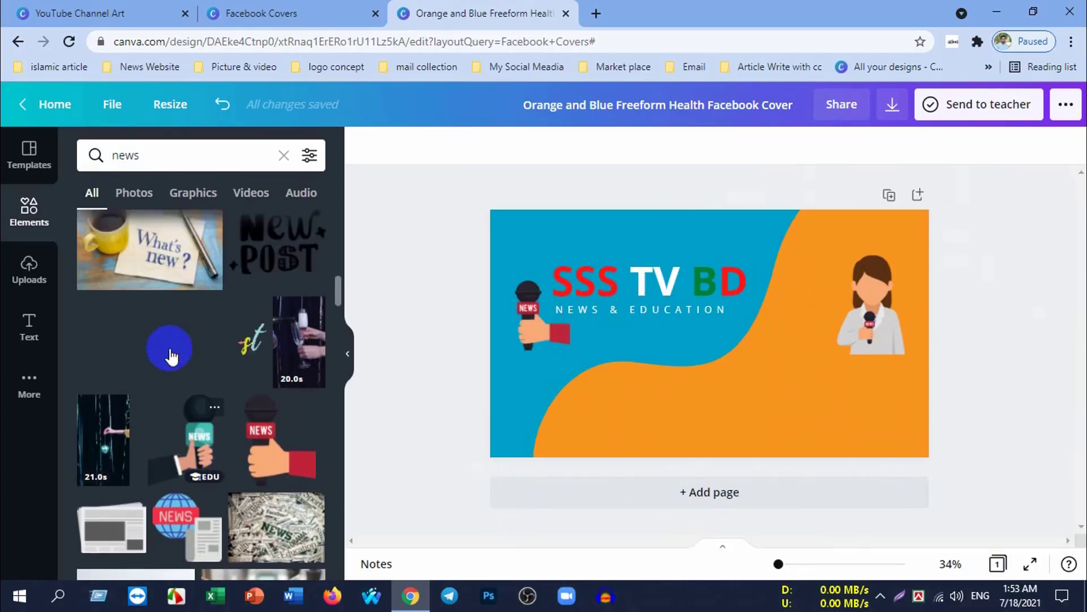
scroll(186, 385, up, 2)
scroll(187, 396, up, 3)
scroll(226, 425, up, 3)
scroll(193, 436, up, 3)
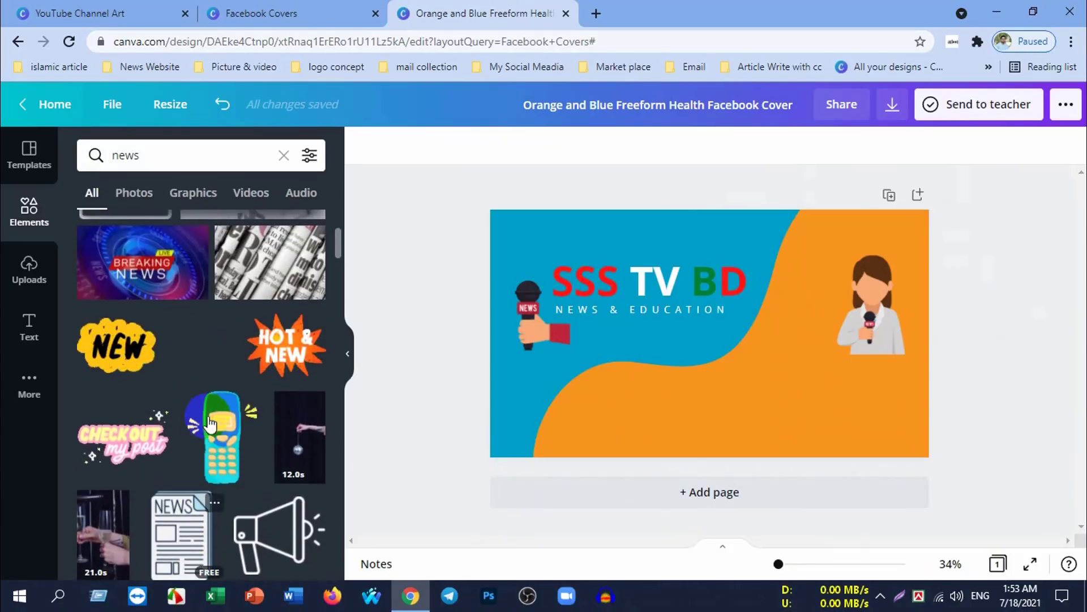
scroll(170, 448, up, 1)
scroll(153, 453, up, 3)
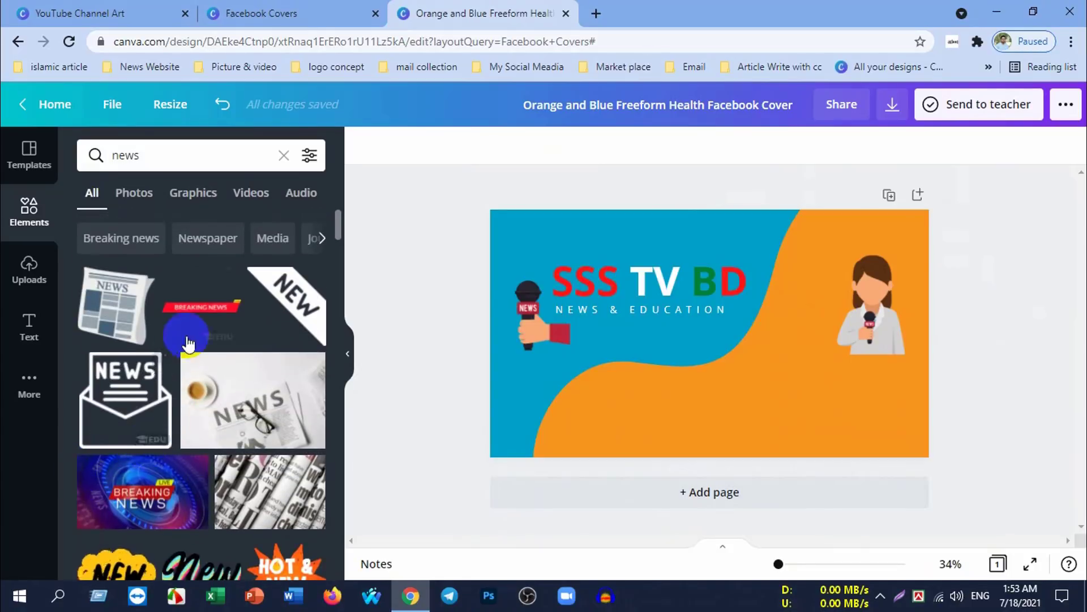
Step: Place the red BREAKING NEWS banner beneath the reporter on the orange side, then deselect it
mouse_move(199, 309)
mouse_down()
mouse_move(635, 378)
mouse_move(626, 366)
mouse_up()
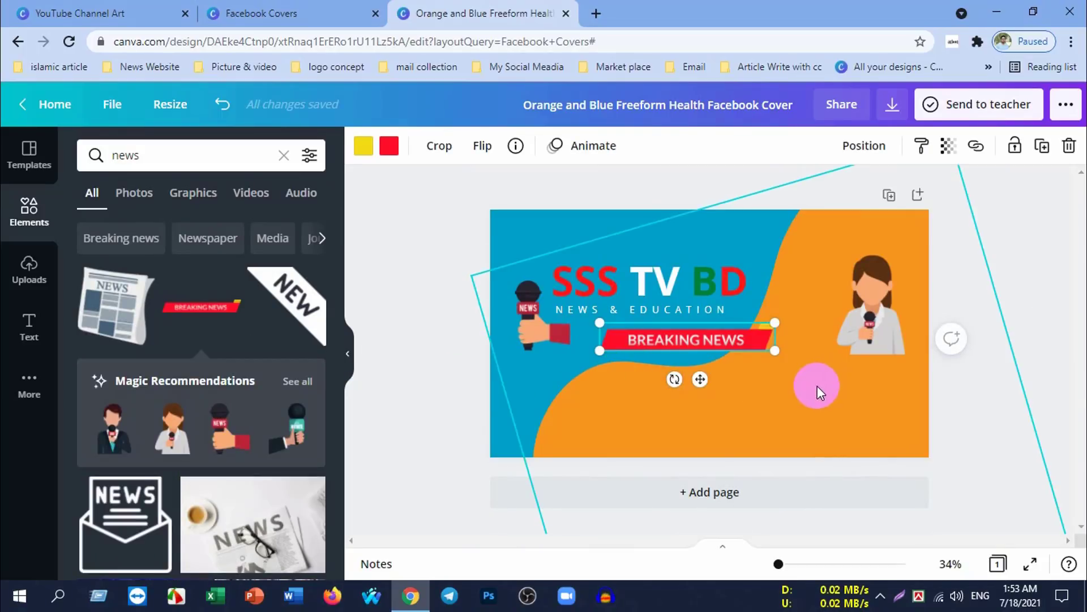
mouse_move(728, 338)
mouse_down()
mouse_move(725, 350)
mouse_move(861, 369)
mouse_up()
click(796, 426)
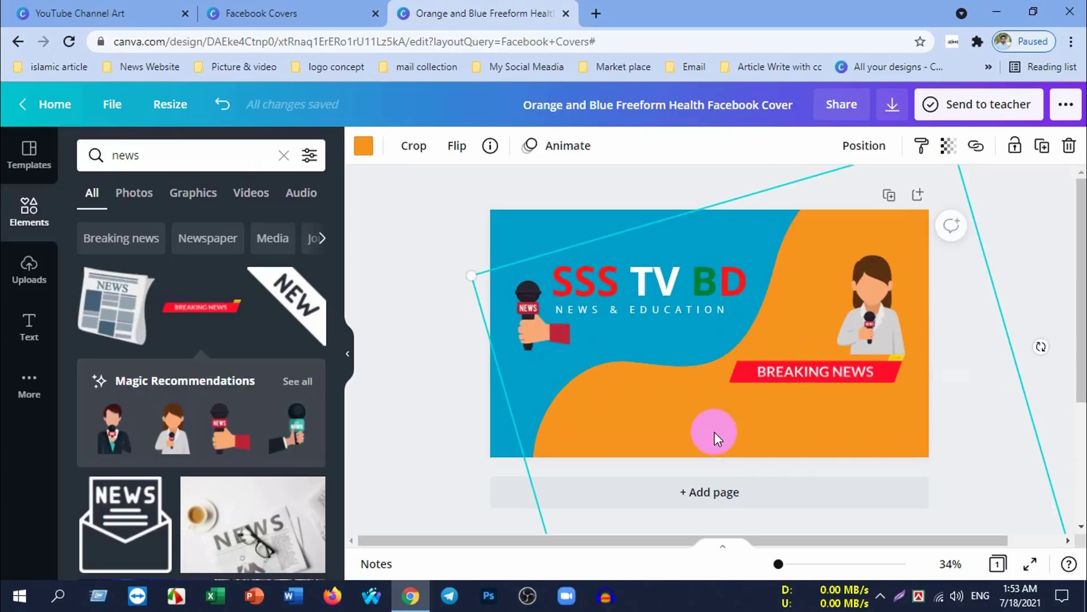
click(453, 298)
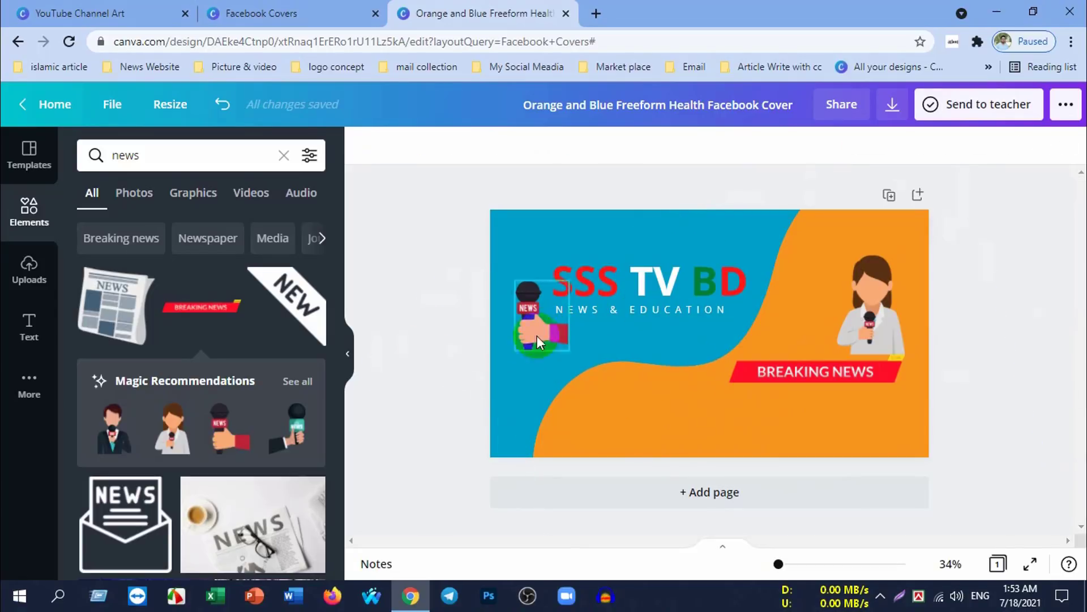
click(692, 341)
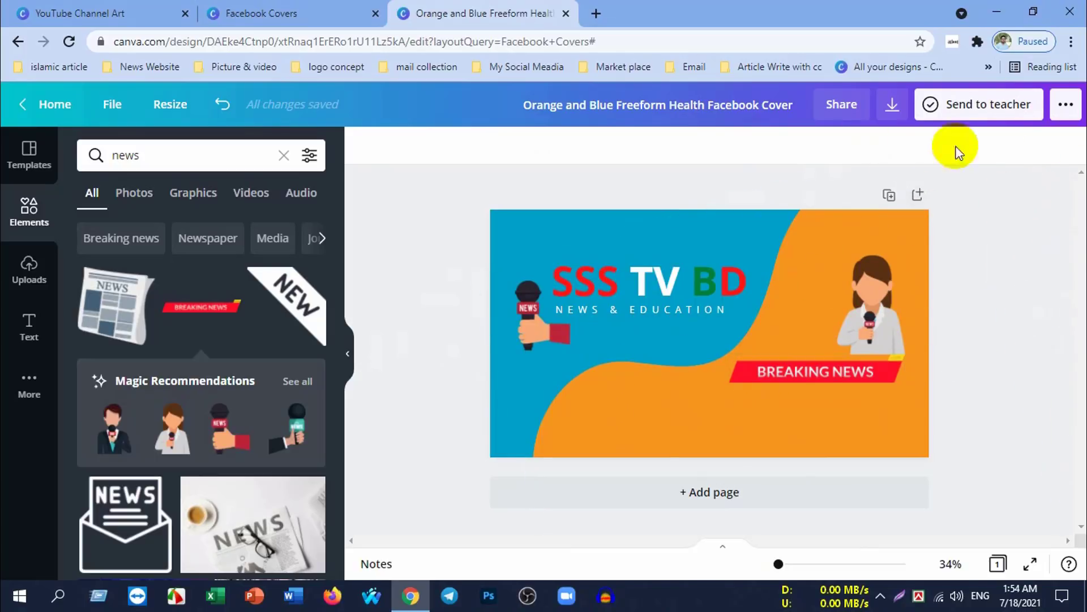
Step: Download the finished 1640 × 924 cover as a PNG image
click(895, 108)
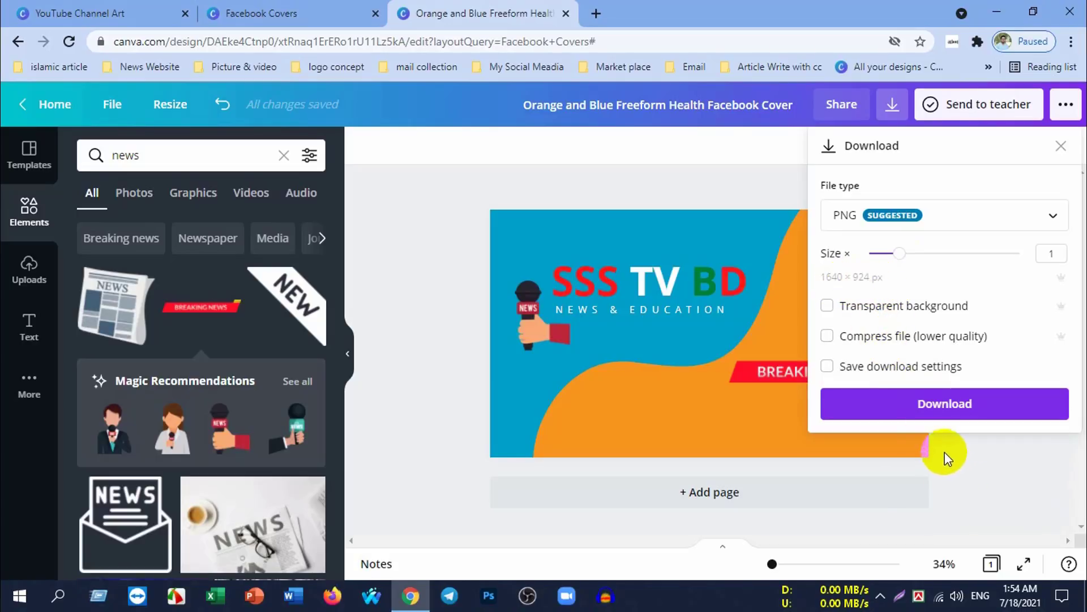
click(970, 413)
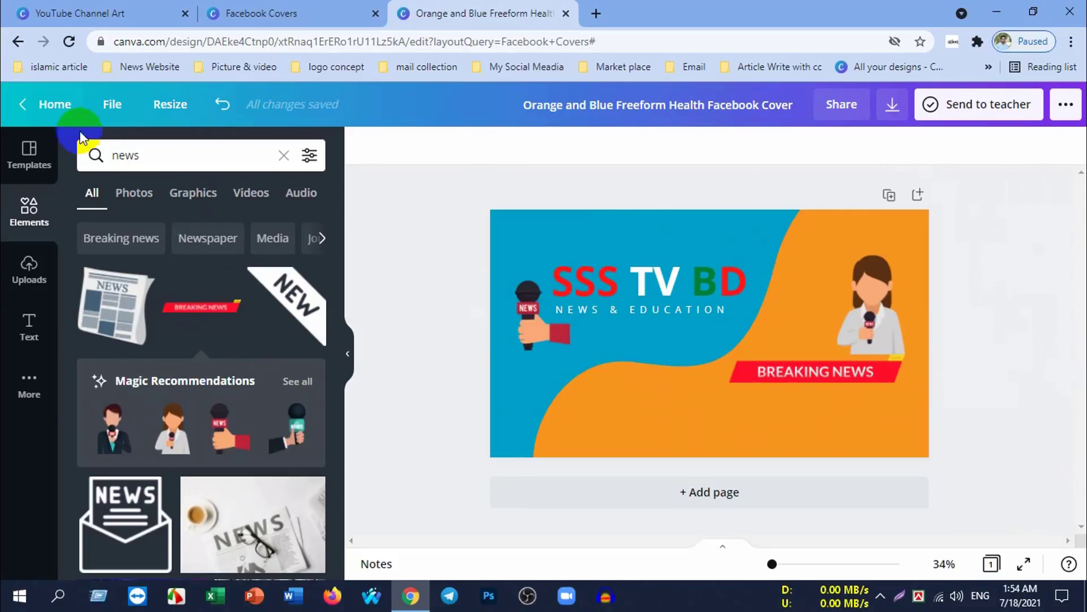
Step: Return to the Canva home page and browse the trending education templates
click(55, 105)
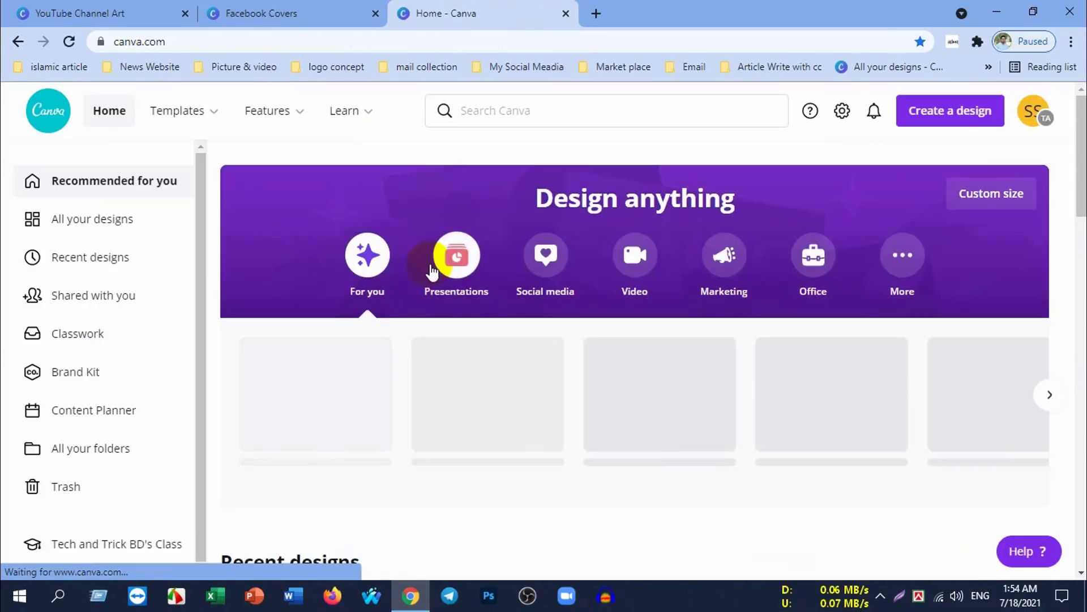
scroll(623, 408, down, 1)
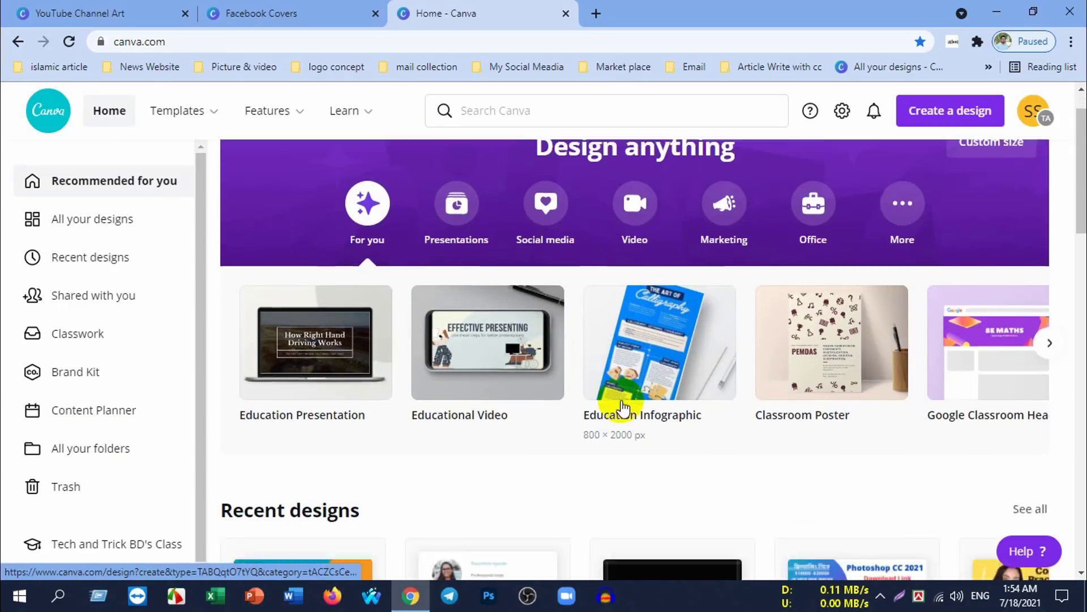
scroll(623, 406, down, 8)
scroll(618, 379, up, 3)
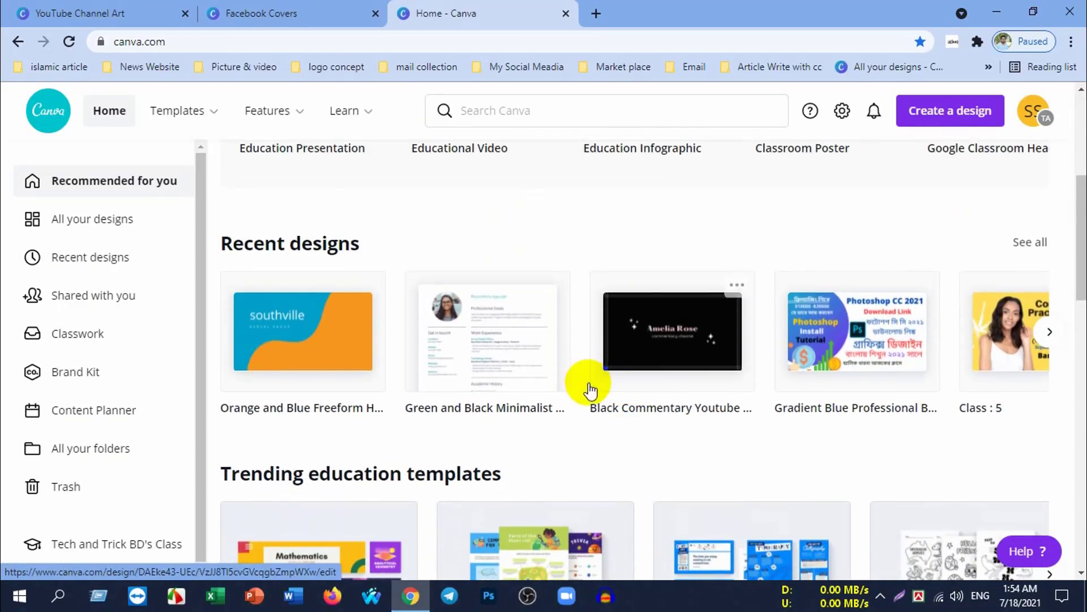
scroll(572, 389, down, 4)
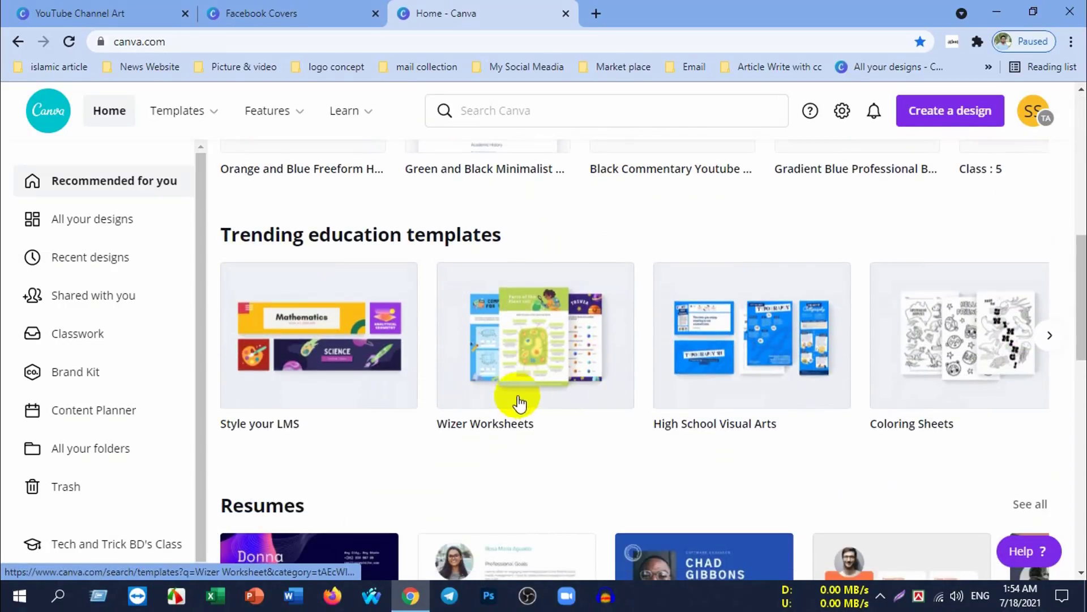
scroll(711, 401, down, 3)
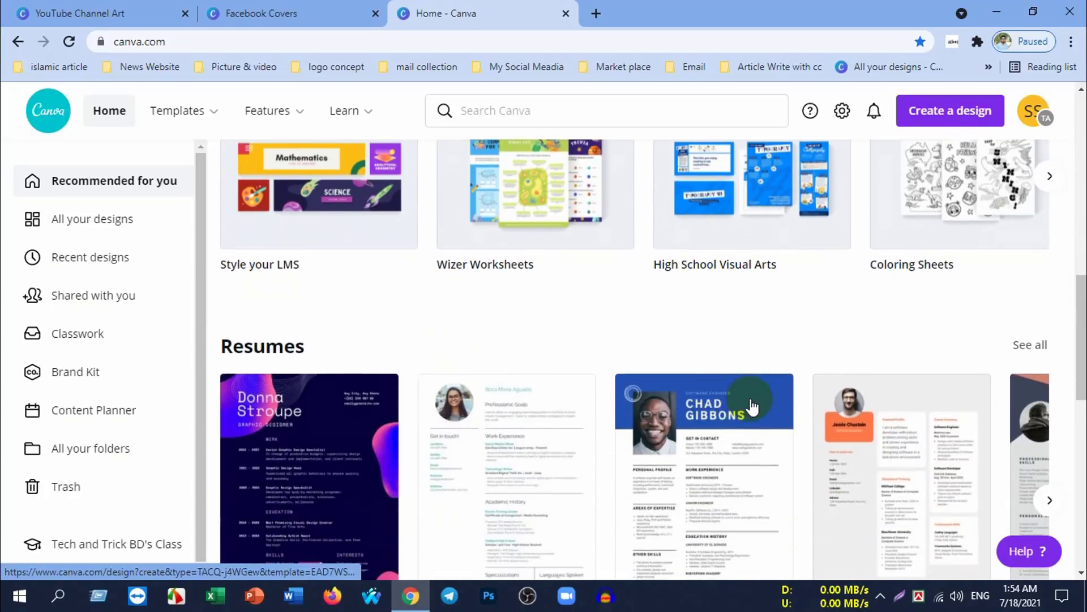
scroll(822, 391, up, 3)
click(1046, 344)
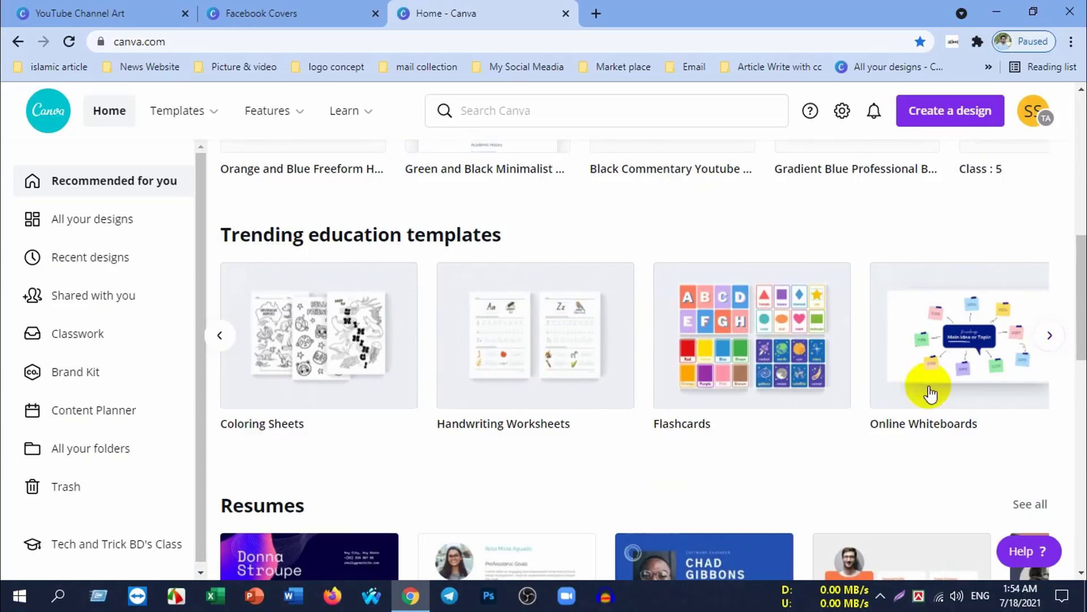
click(1047, 339)
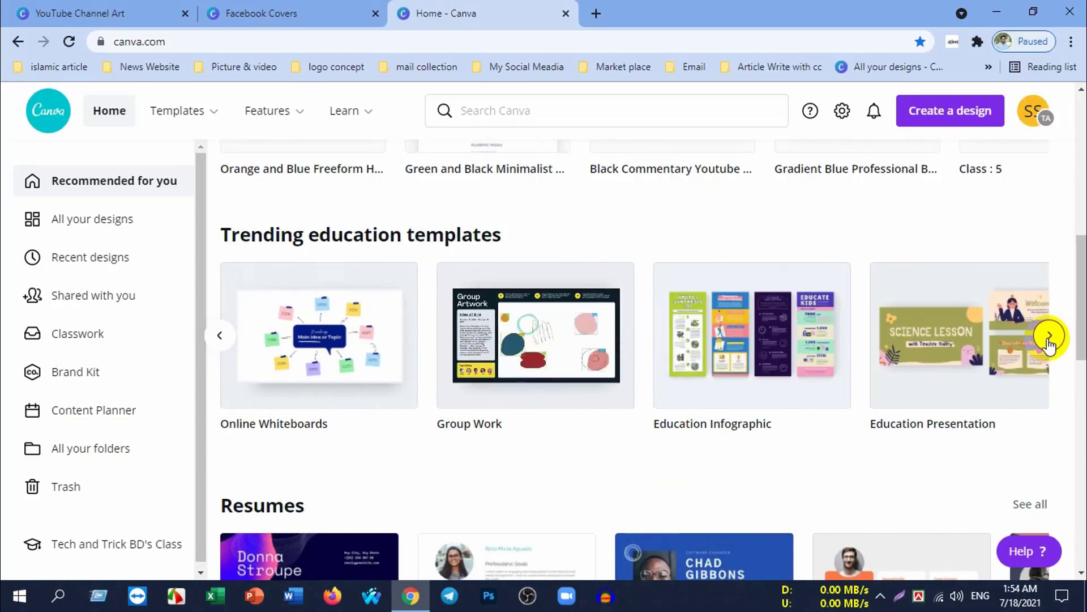
click(1049, 341)
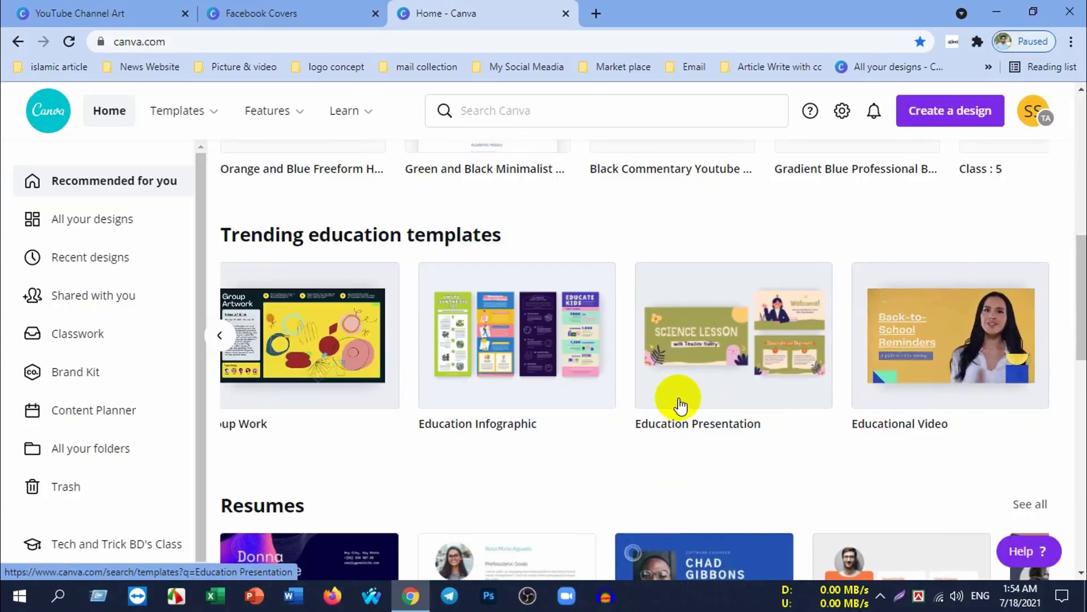
Step: Scroll down to the Logos row and advance through its templates
scroll(673, 402, down, 1)
scroll(619, 395, down, 3)
scroll(567, 407, down, 9)
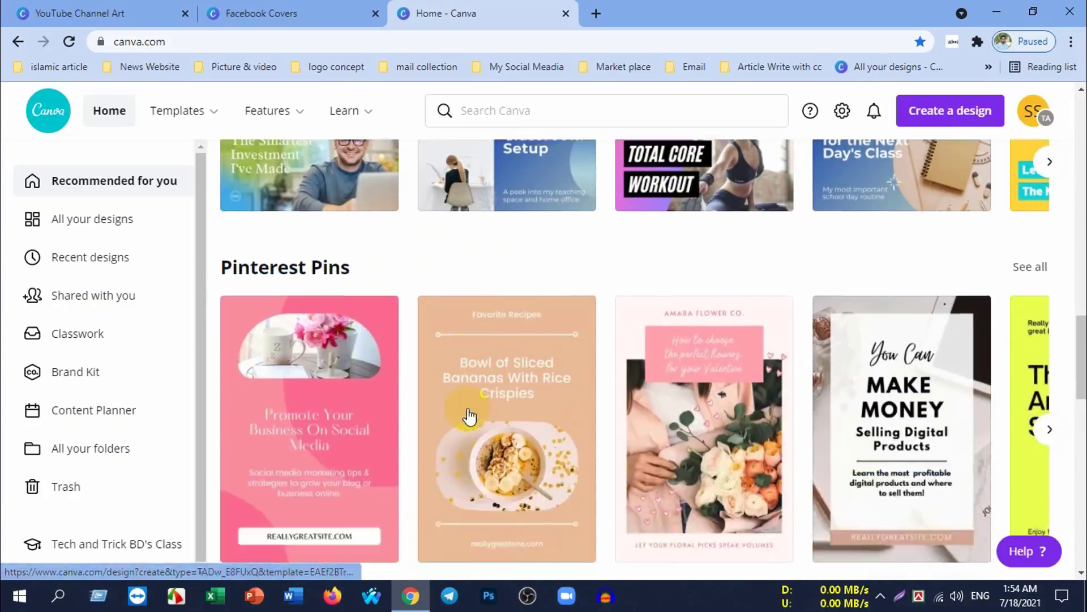
scroll(470, 416, down, 7)
scroll(470, 417, down, 1)
scroll(485, 406, down, 4)
scroll(485, 385, down, 4)
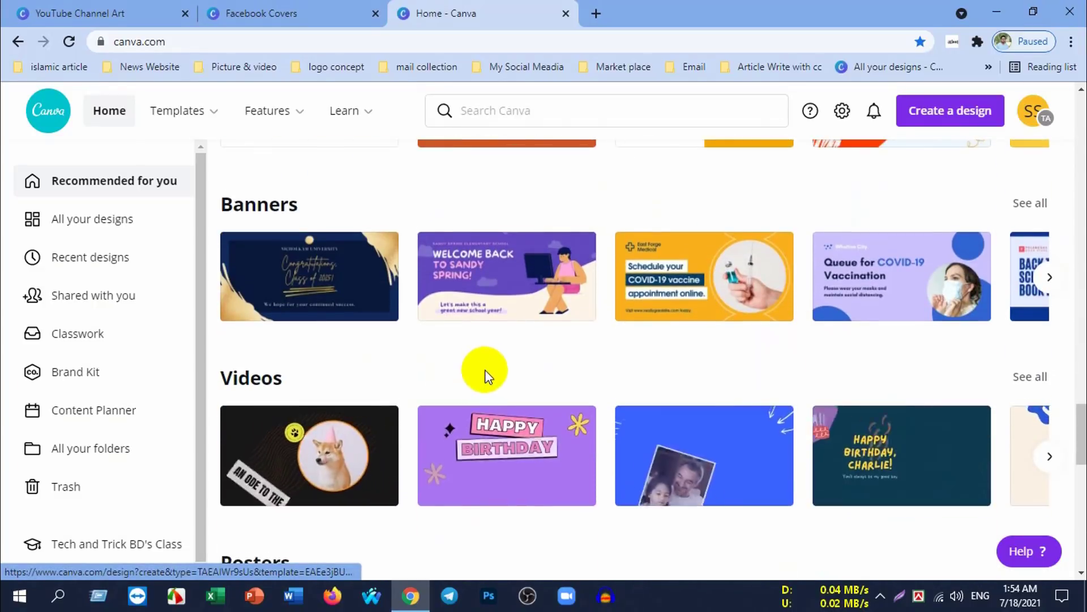
scroll(485, 371, down, 3)
scroll(482, 389, up, 2)
scroll(532, 391, up, 2)
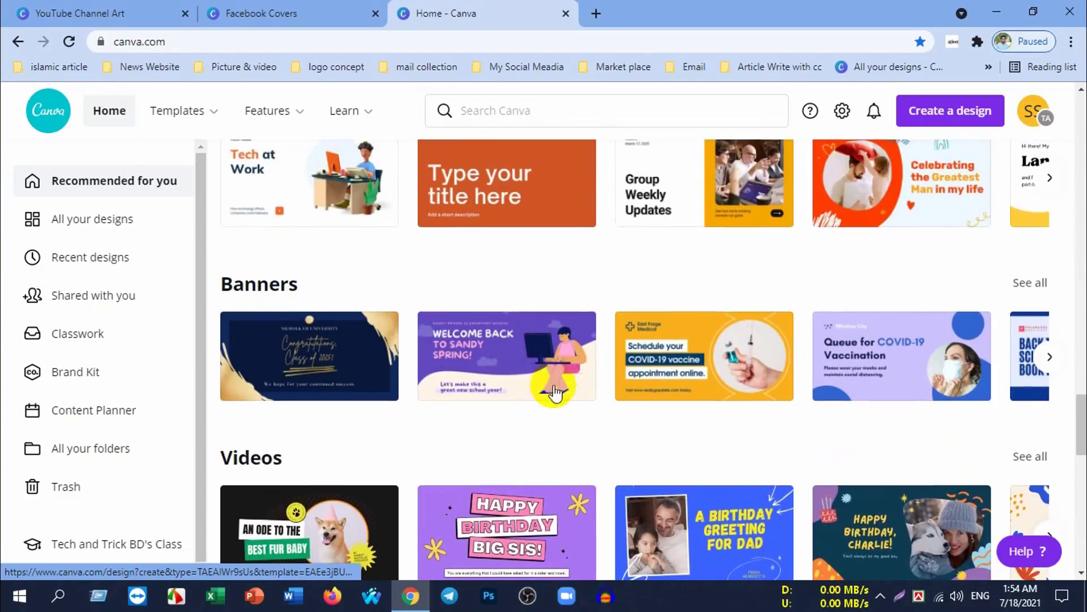
scroll(552, 398, up, 3)
scroll(447, 405, up, 4)
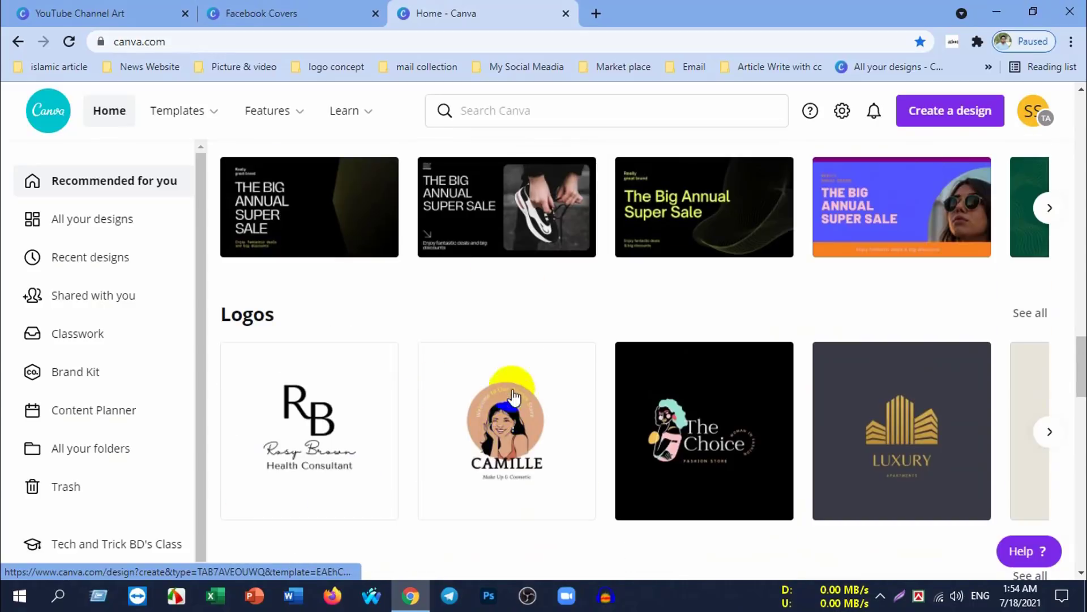
scroll(589, 431, up, 4)
scroll(586, 422, down, 5)
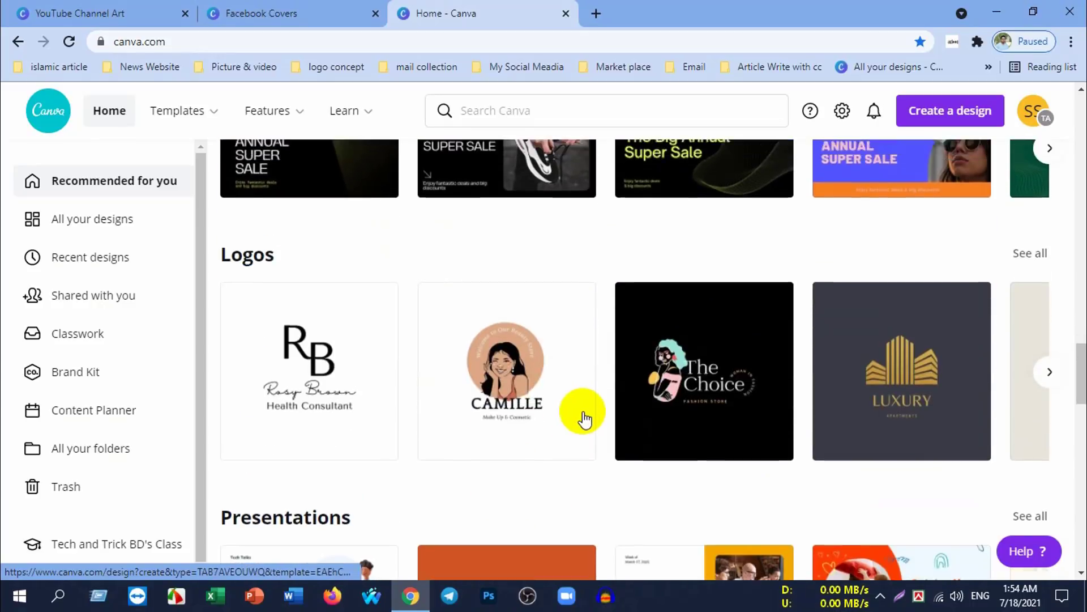
scroll(584, 418, up, 3)
scroll(583, 418, down, 3)
click(1050, 352)
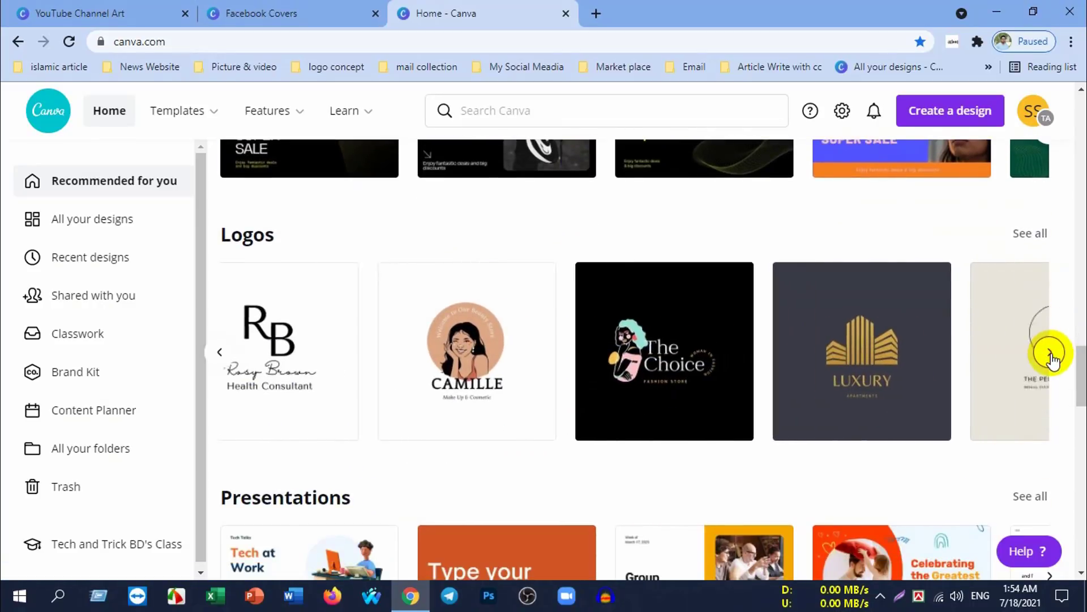
click(1050, 351)
Step: Open the full Logos gallery of 6,684 templates and scroll down to the food-brand logos
click(1033, 340)
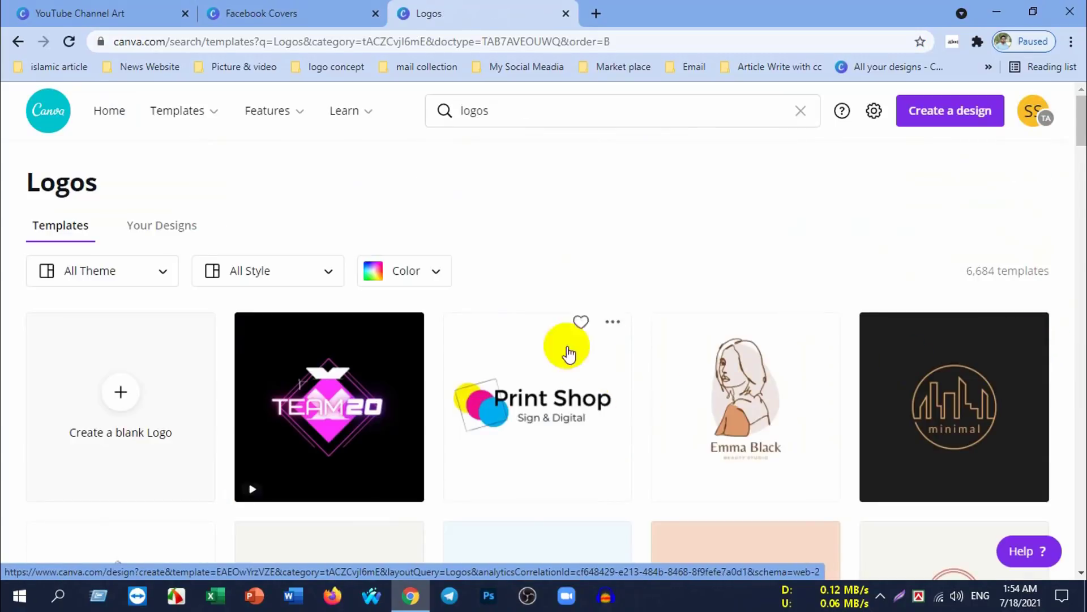
scroll(826, 360, down, 2)
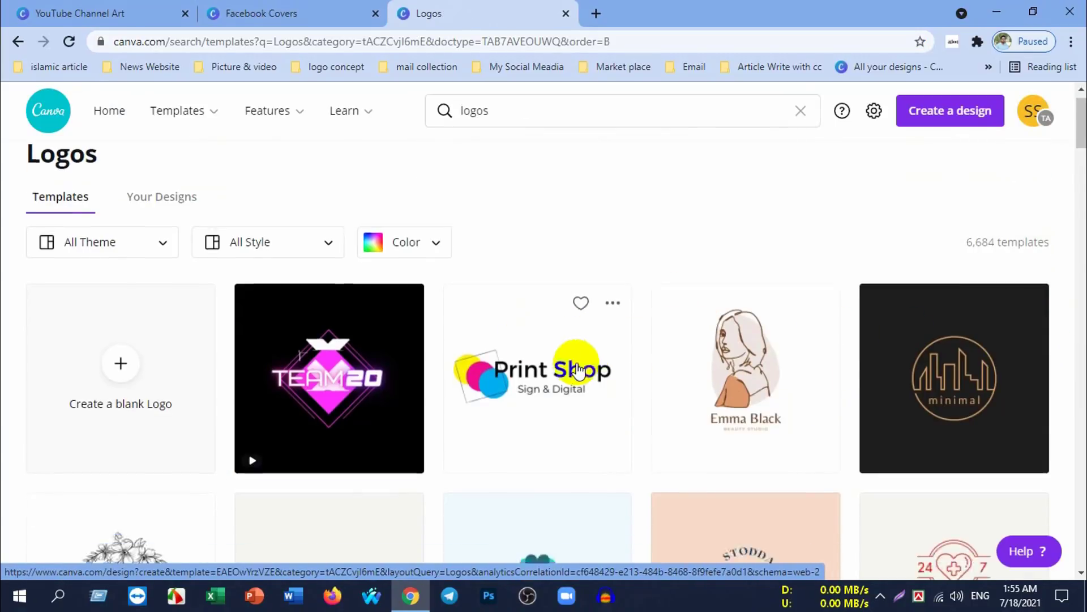
scroll(600, 369, down, 3)
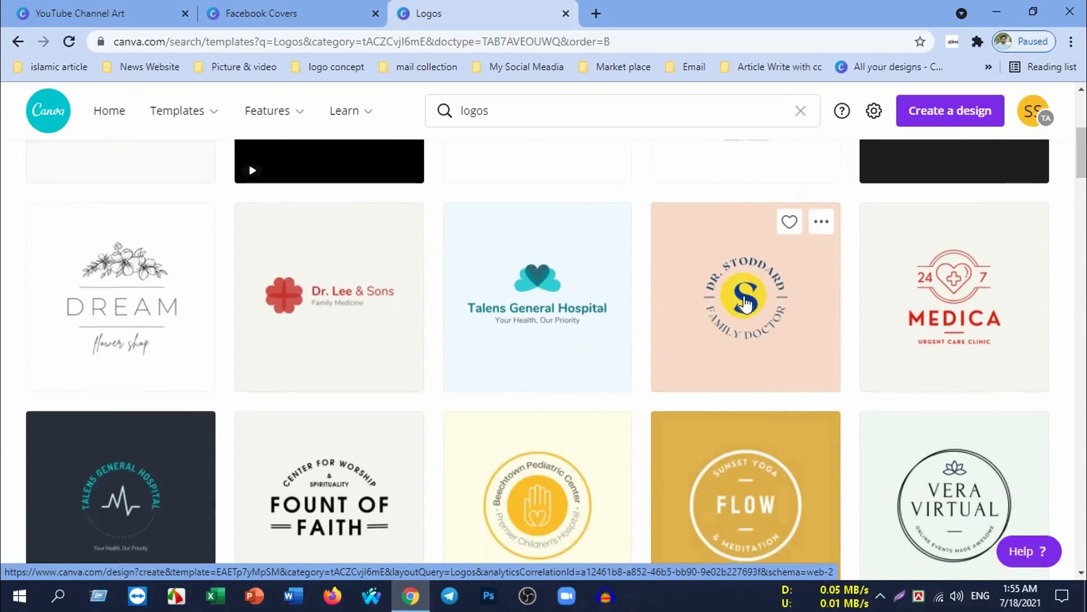
scroll(626, 347, down, 2)
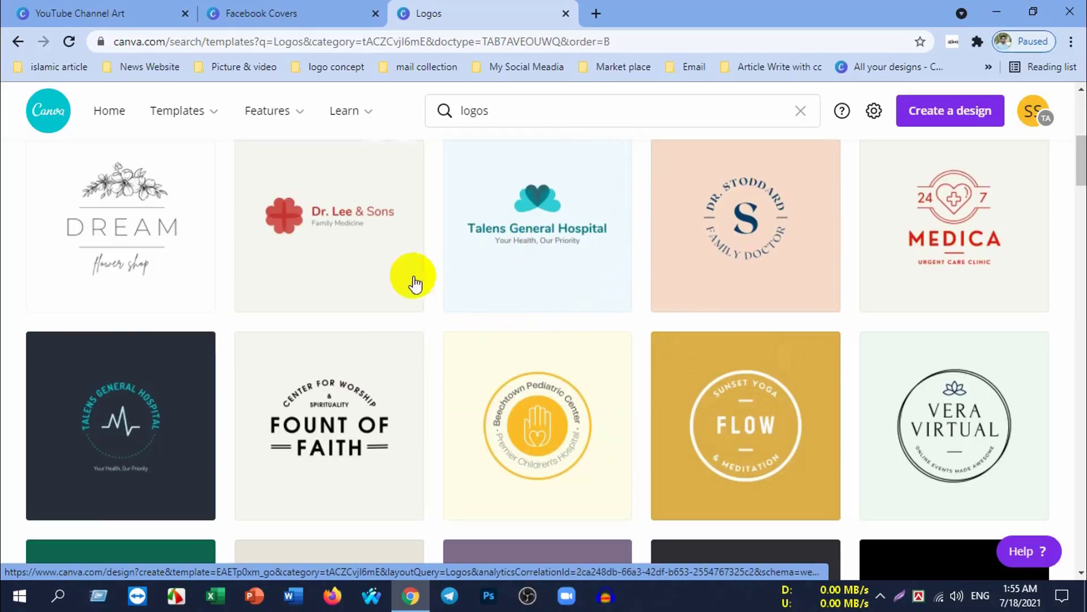
scroll(629, 340, down, 3)
scroll(708, 340, down, 2)
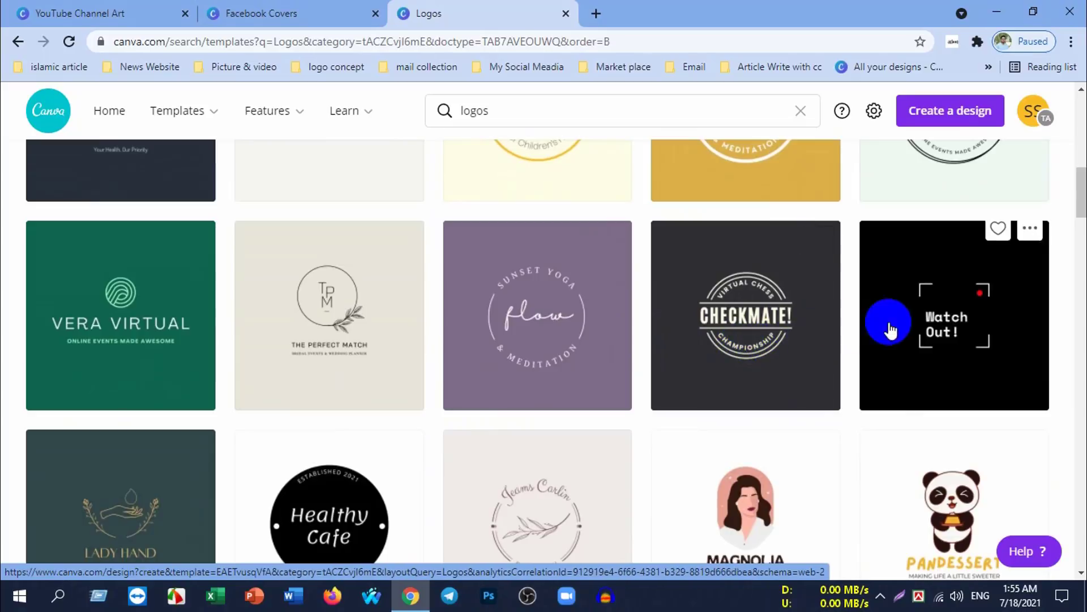
scroll(447, 391, down, 3)
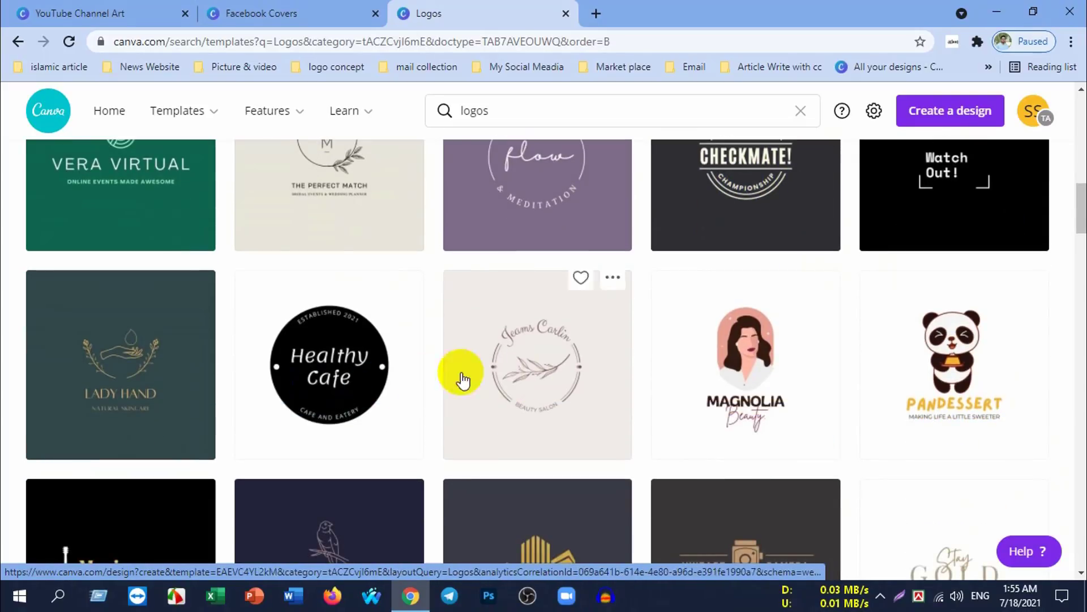
scroll(360, 394, down, 4)
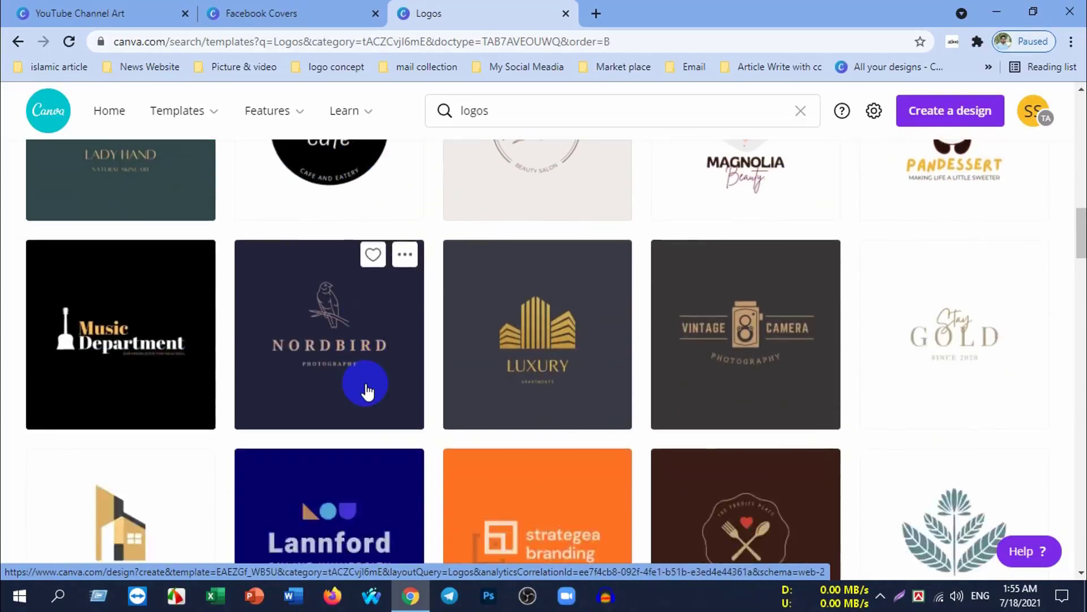
scroll(395, 392, up, 2)
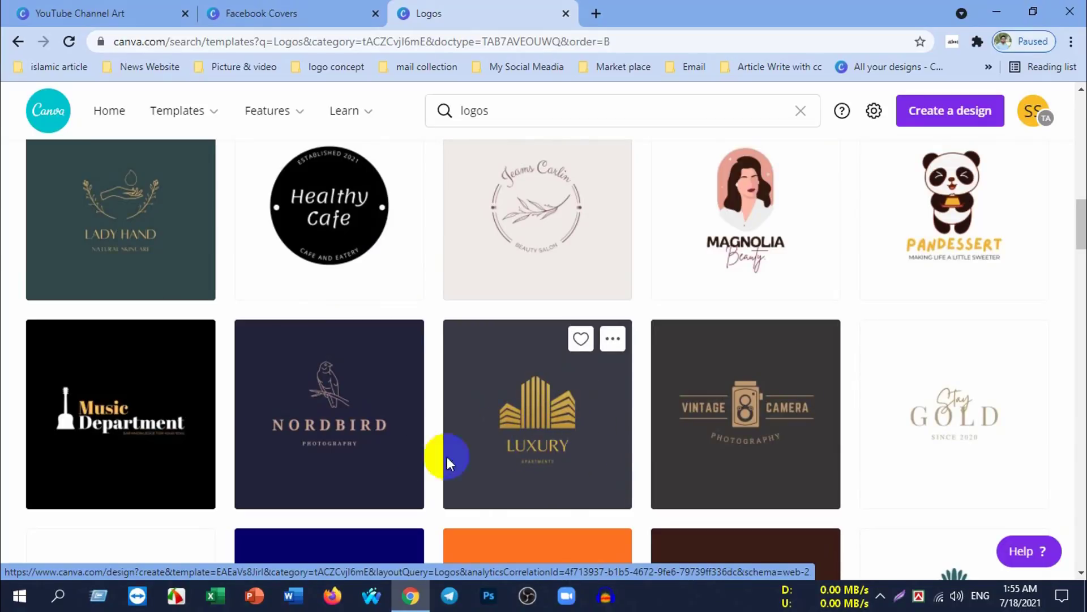
scroll(450, 453, down, 1)
scroll(510, 430, down, 1)
scroll(552, 396, down, 1)
scroll(567, 402, down, 3)
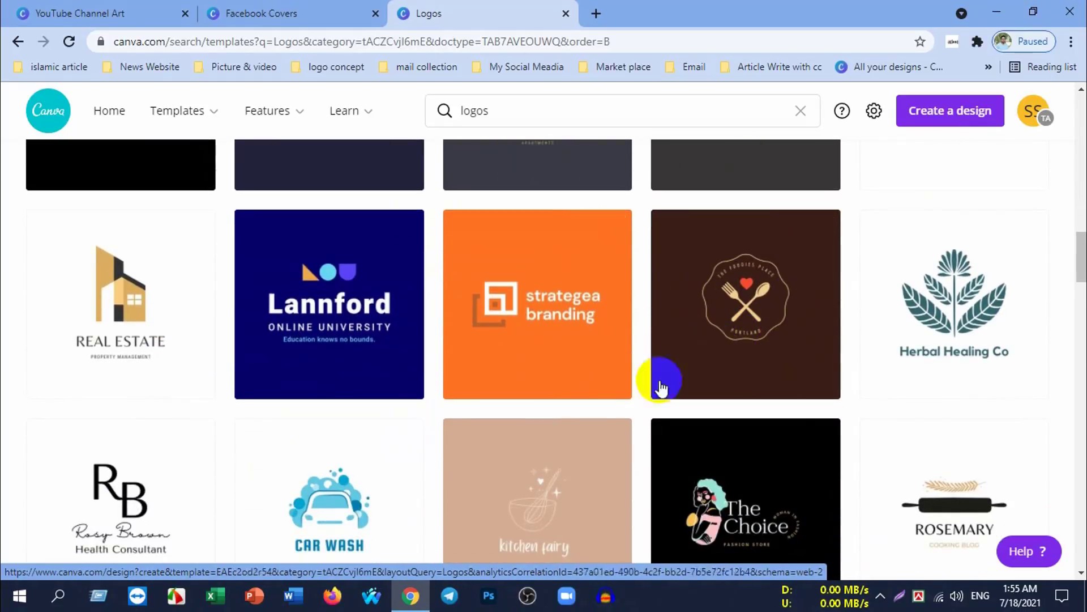
scroll(316, 434, down, 4)
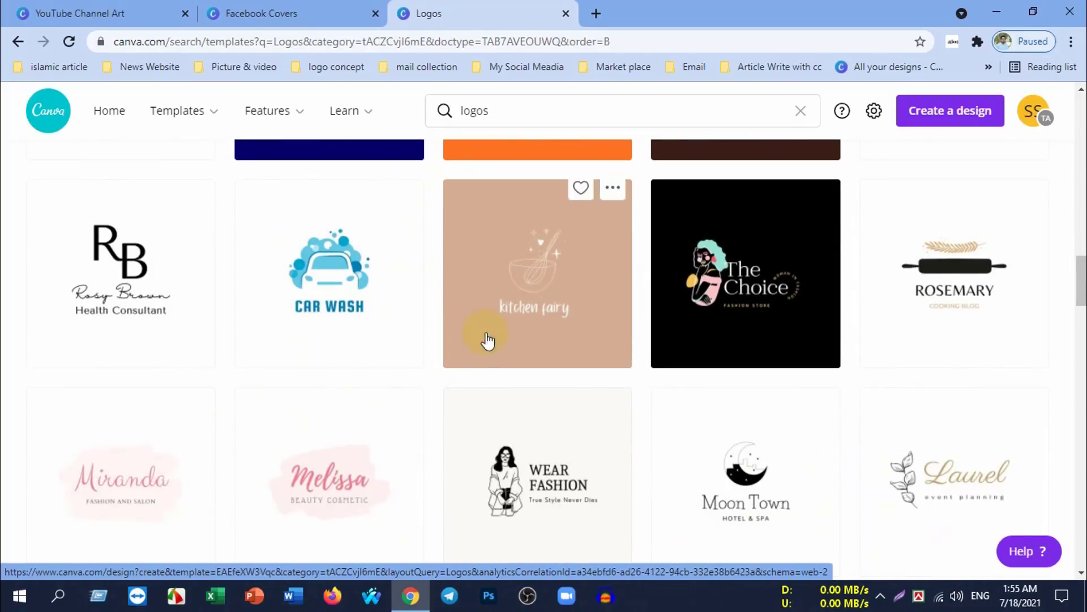
scroll(461, 382, down, 1)
scroll(462, 382, down, 3)
scroll(617, 309, down, 2)
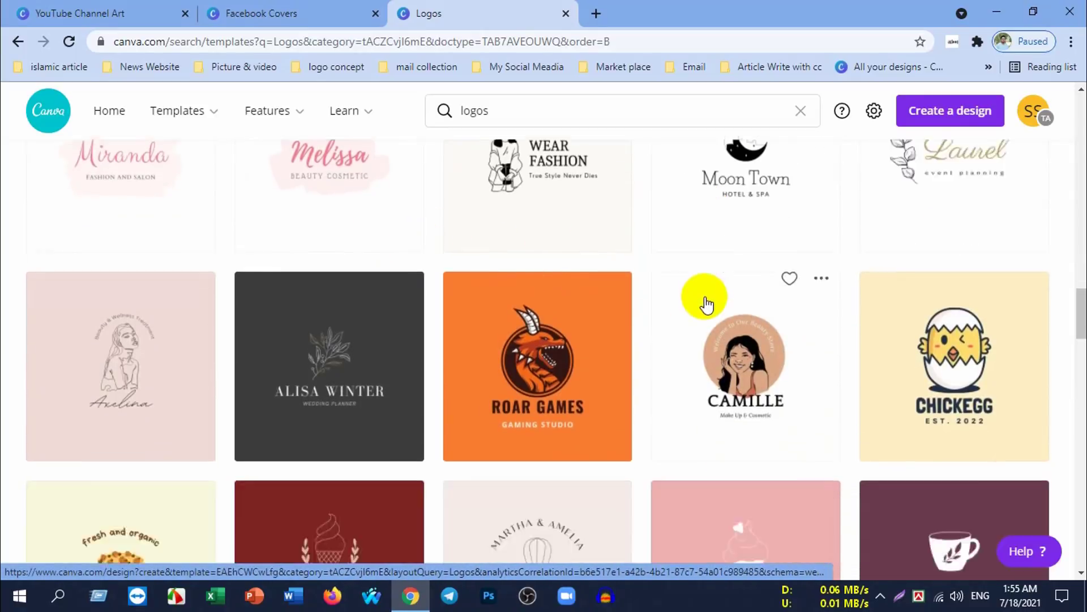
scroll(704, 300, down, 2)
scroll(475, 322, down, 5)
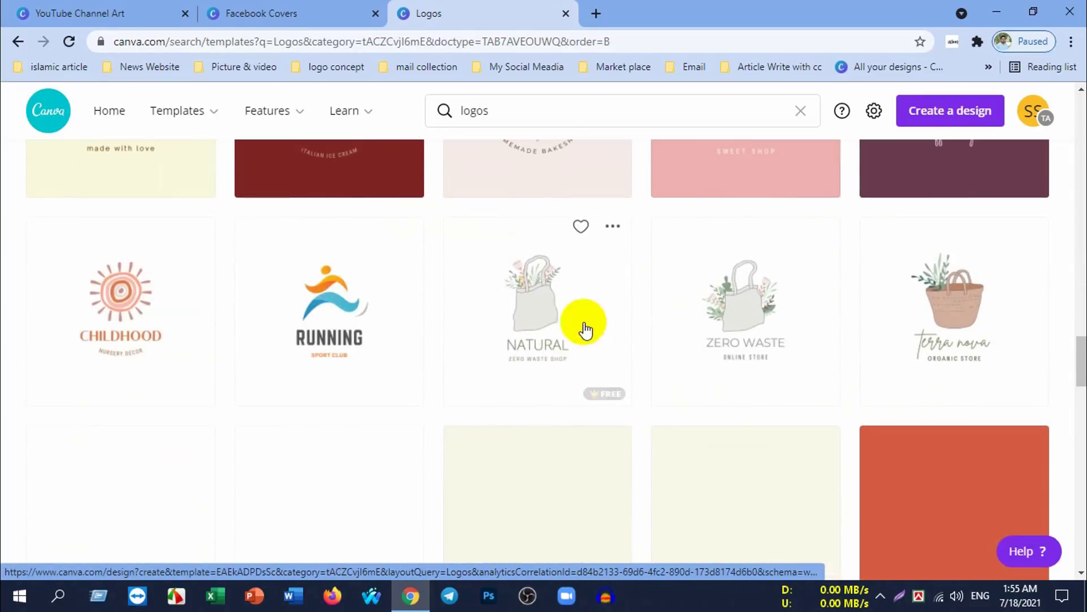
scroll(491, 358, down, 3)
scroll(584, 316, down, 2)
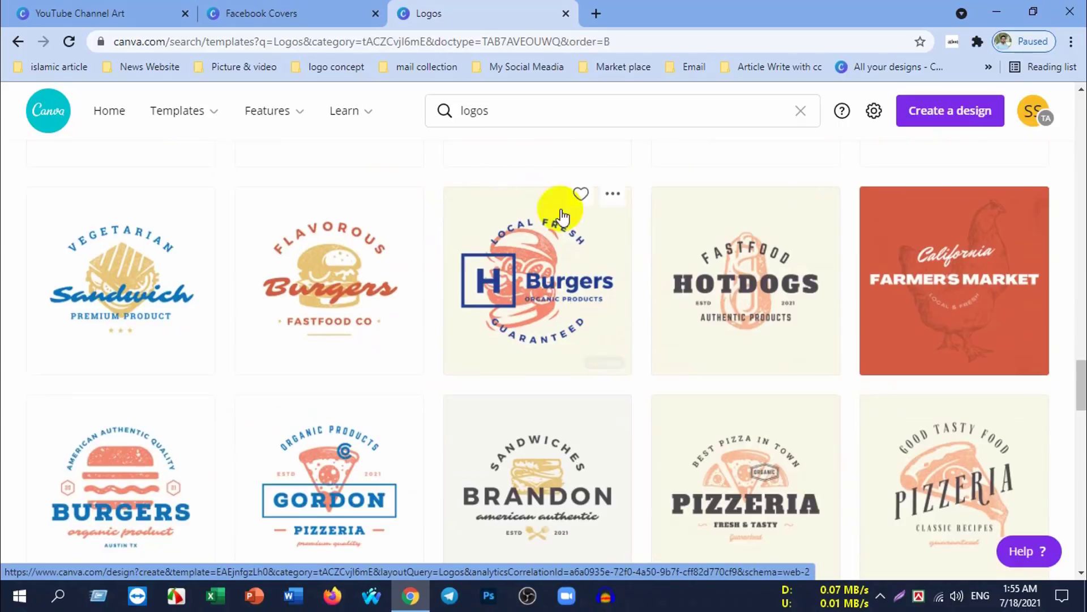
Step: Search templates for 'educational logo' and open the Bixou University logo template
scroll(651, 373, down, 5)
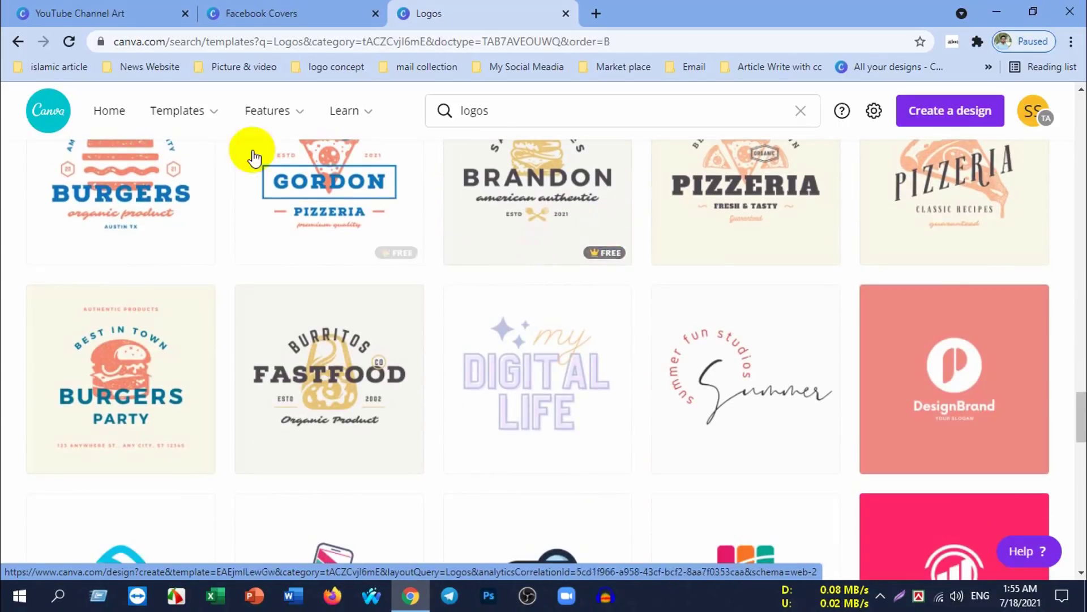
click(519, 111)
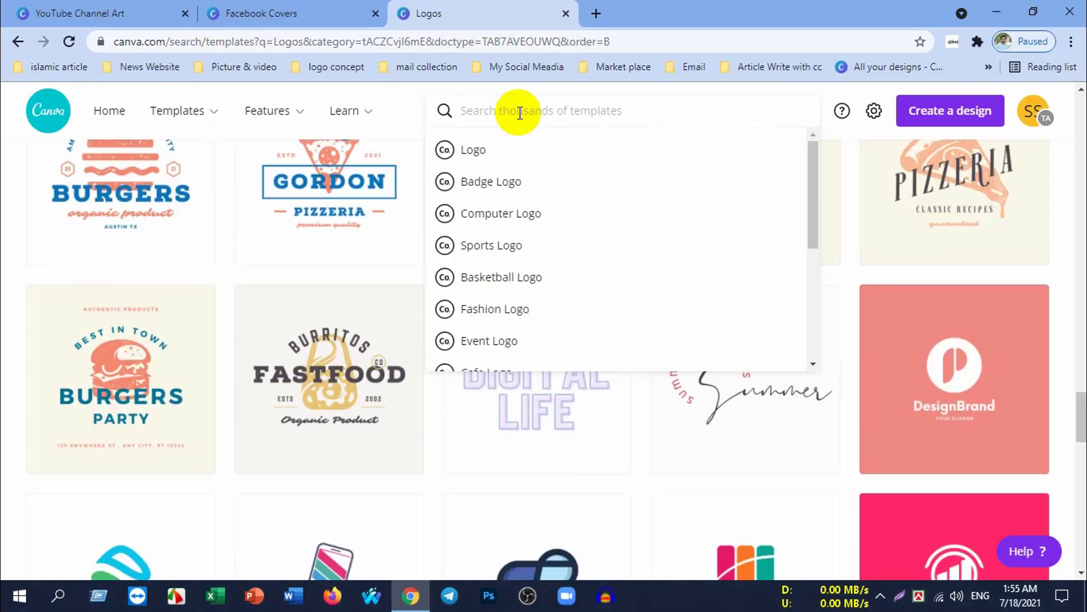
text(e)
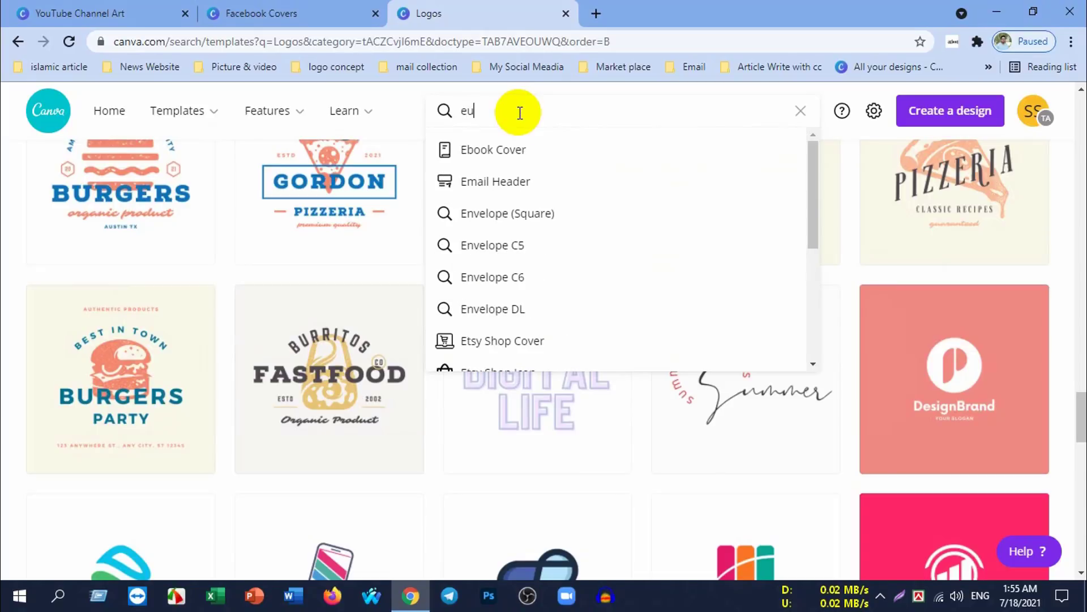
text(d)
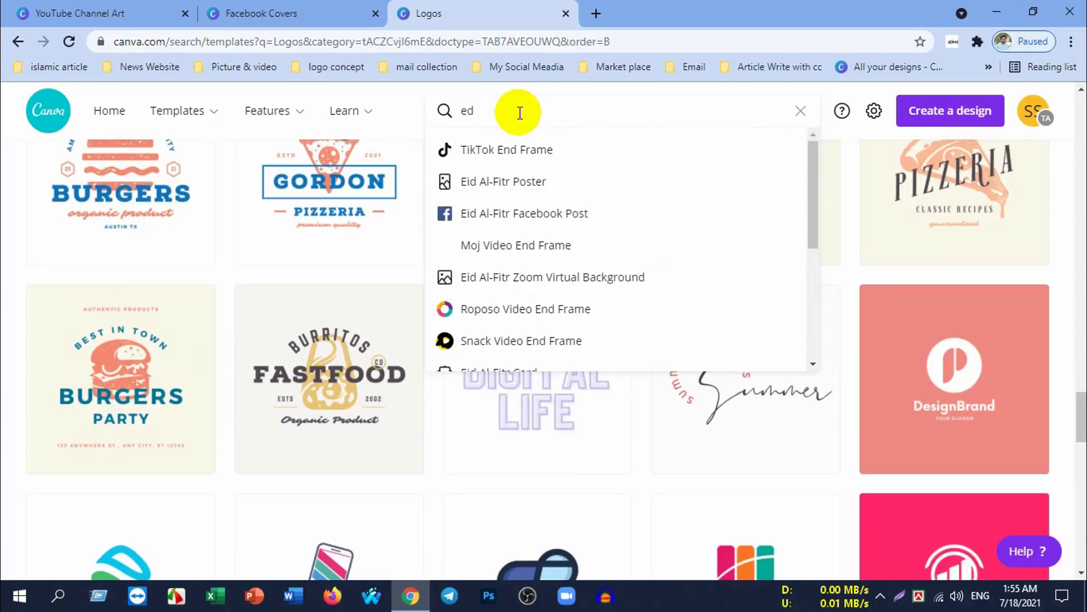
text(n)
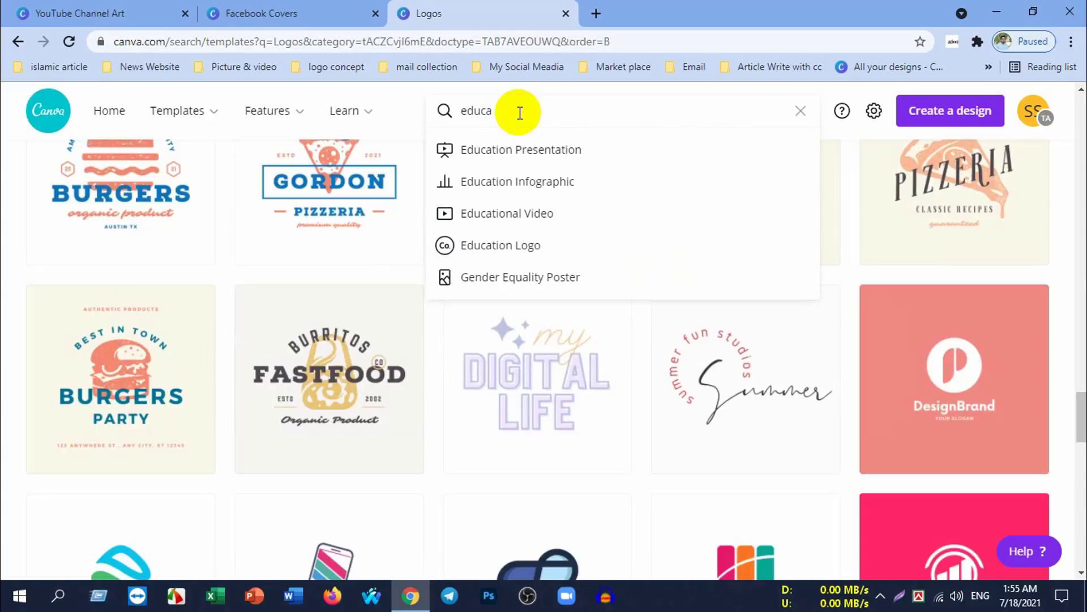
text(onal)
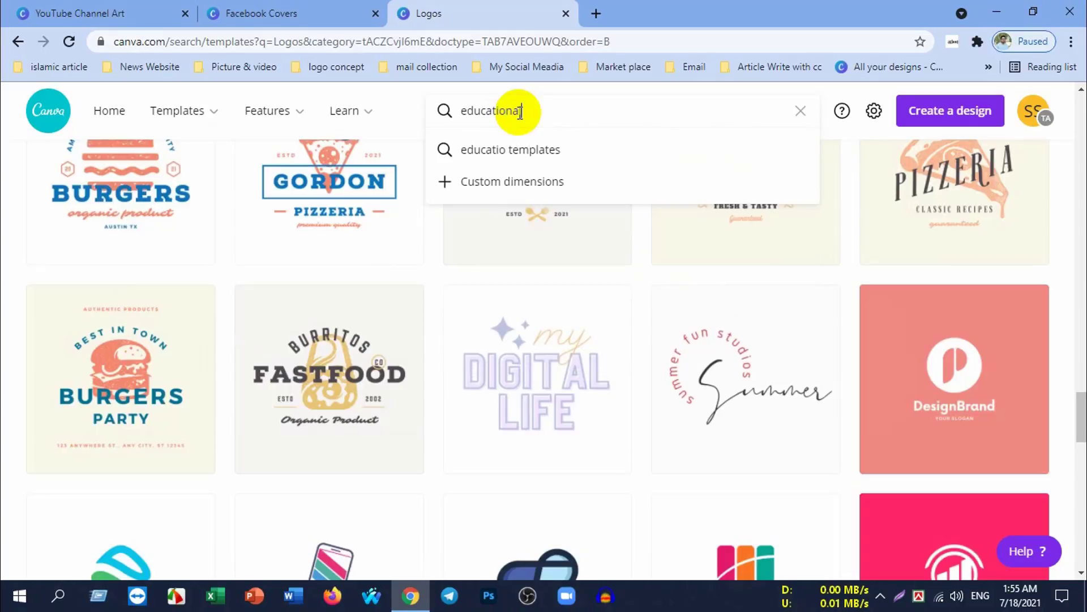
text(go)
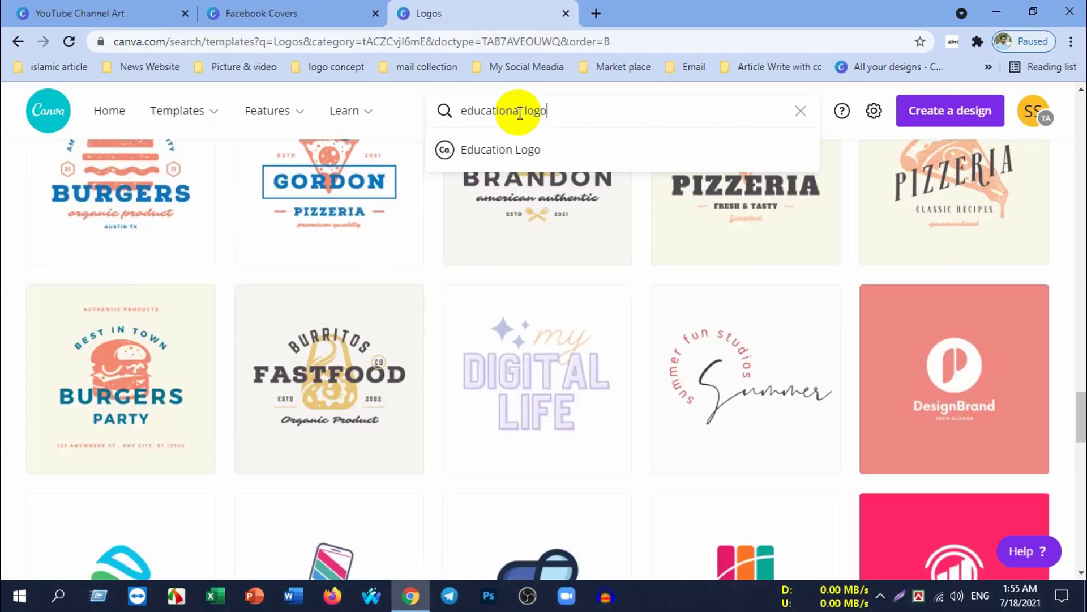
key(Return)
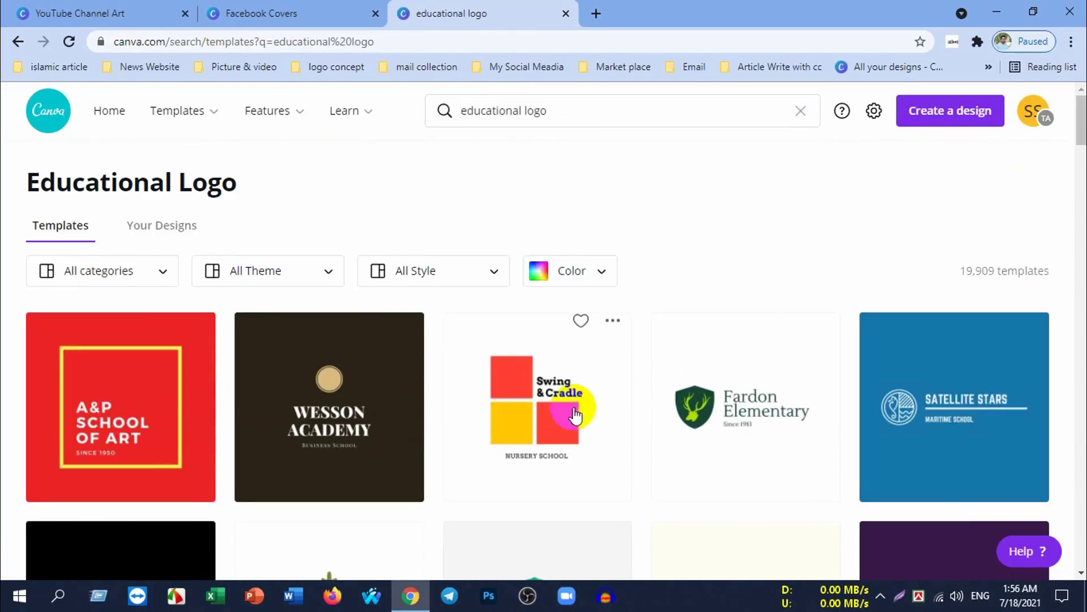
scroll(573, 408, down, 4)
scroll(572, 387, down, 3)
scroll(623, 371, up, 1)
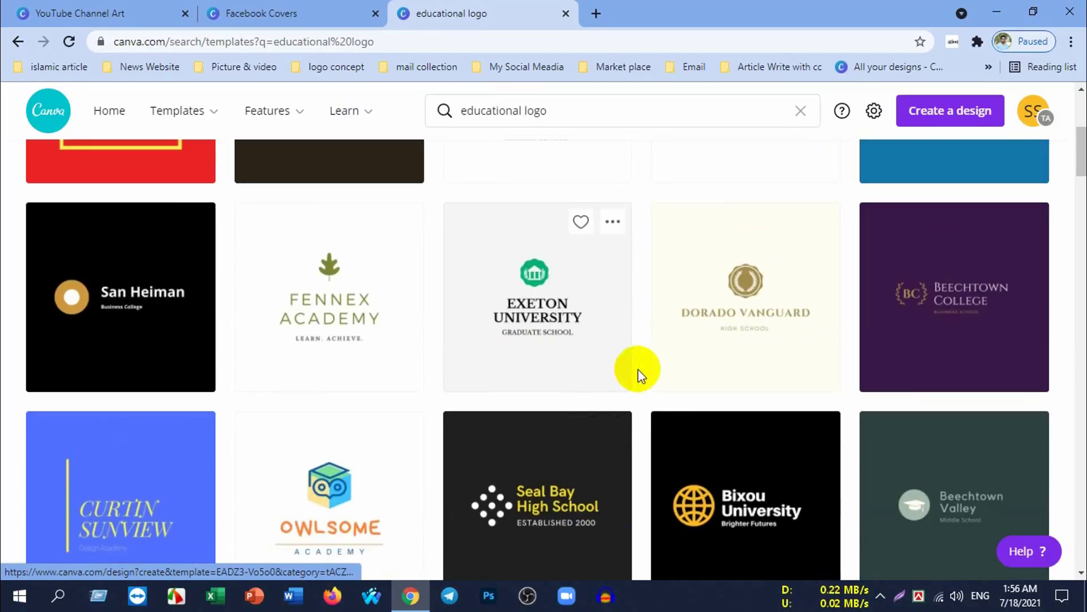
scroll(662, 348, down, 2)
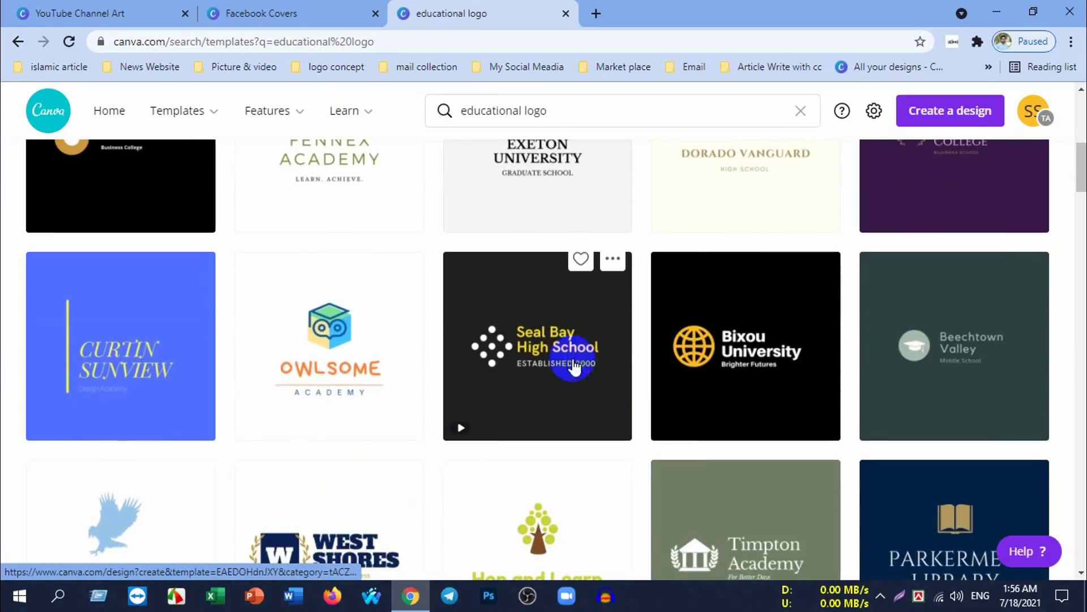
mouse_move(746, 493)
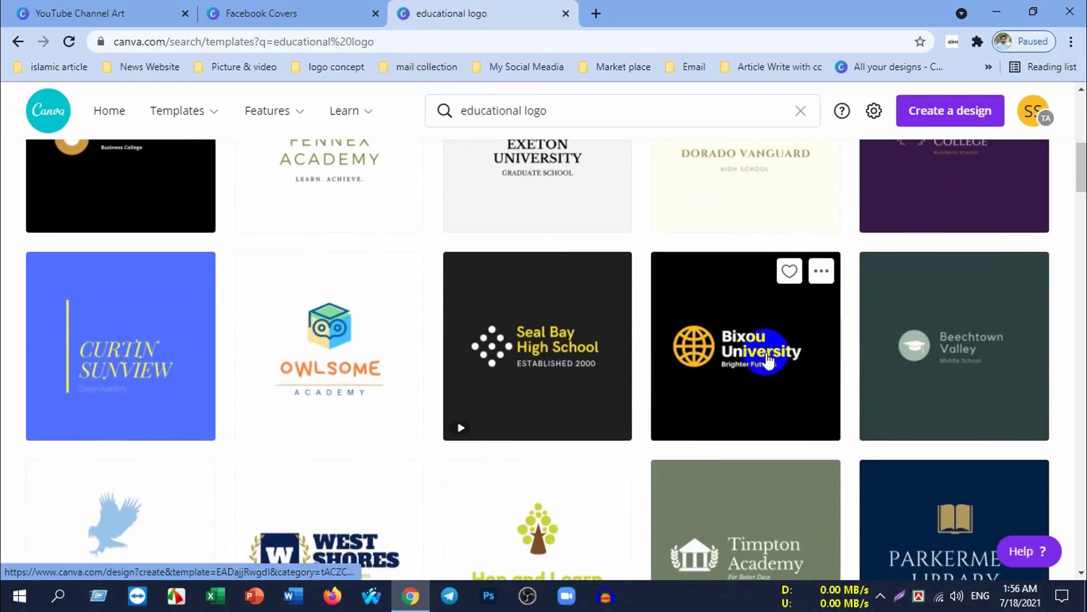
click(754, 357)
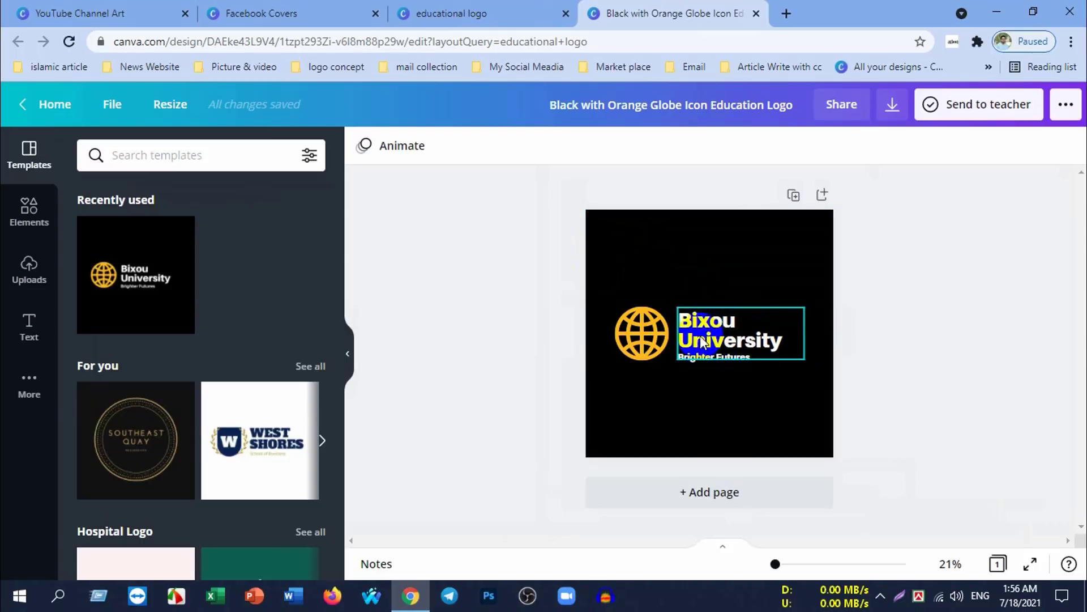
Step: Replace the Bixou University title with SSS TV BD and colour BD dark green
click(753, 328)
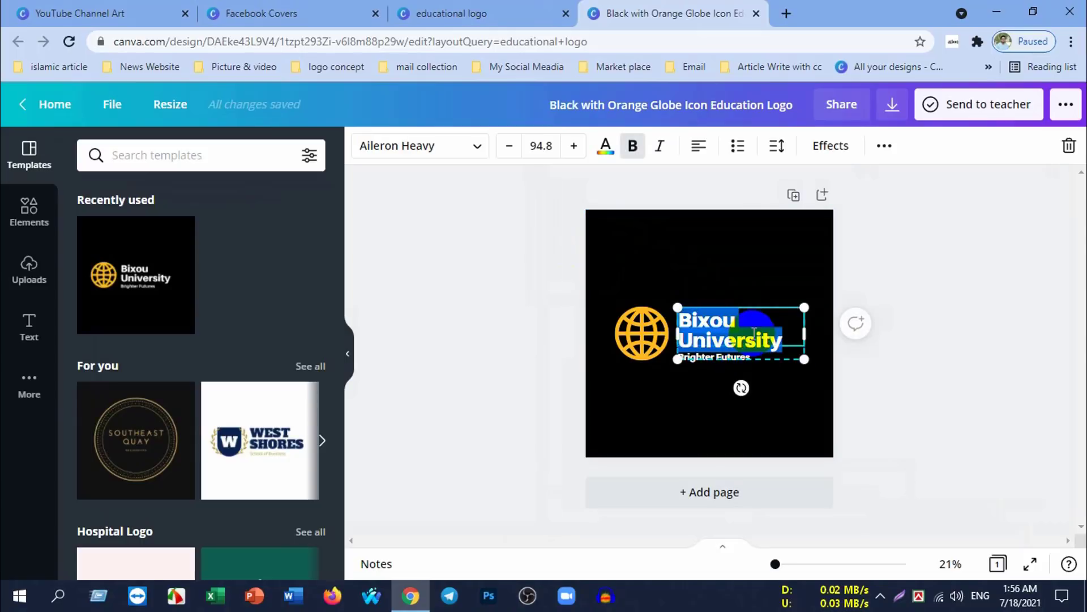
key(BackSpace)
text(SSS TV BD)
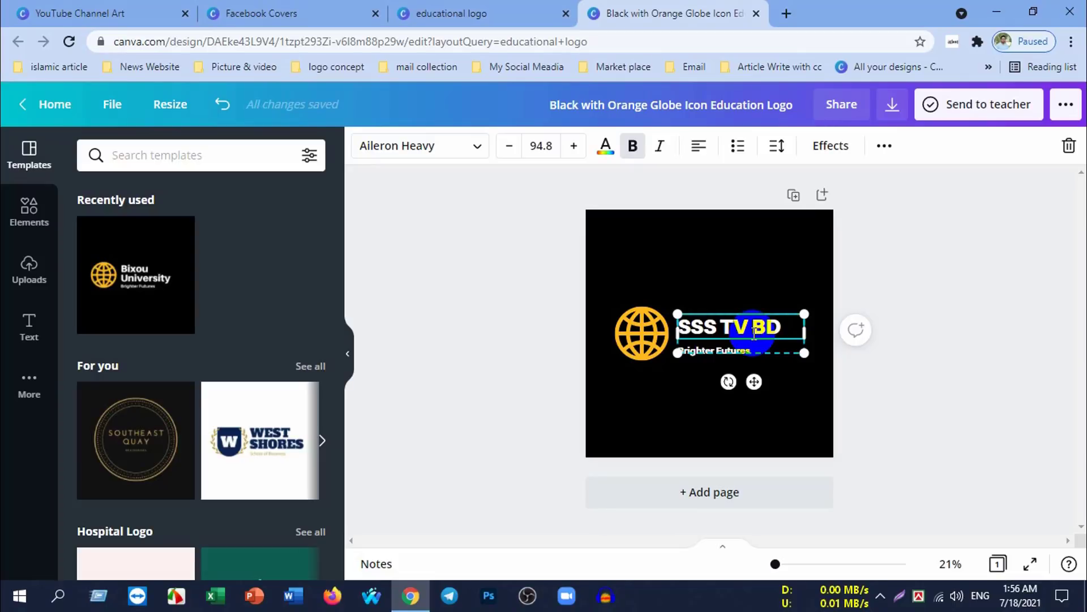
click(605, 145)
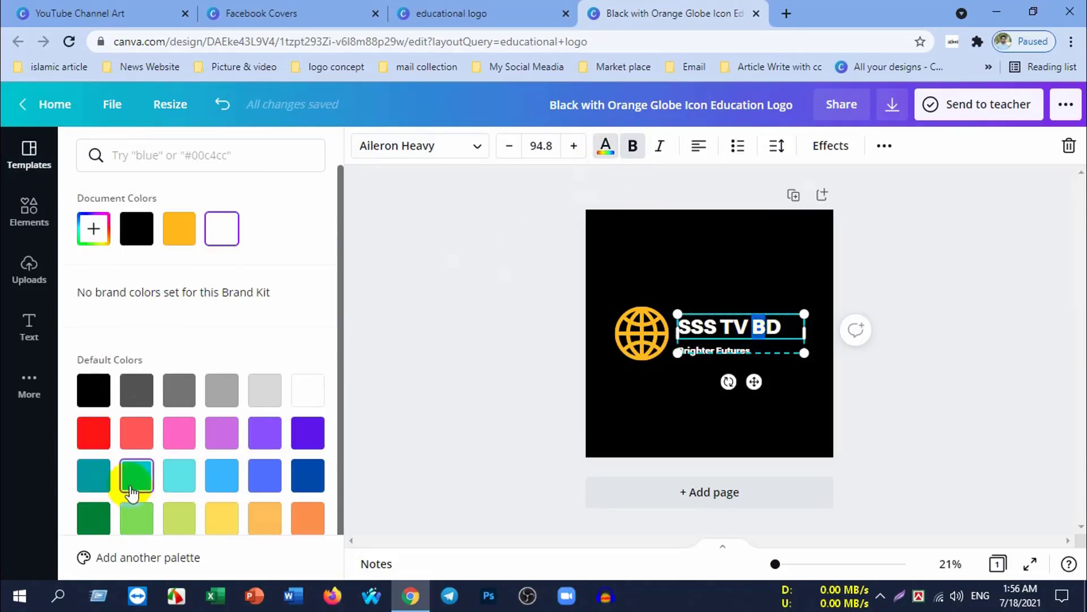
click(82, 531)
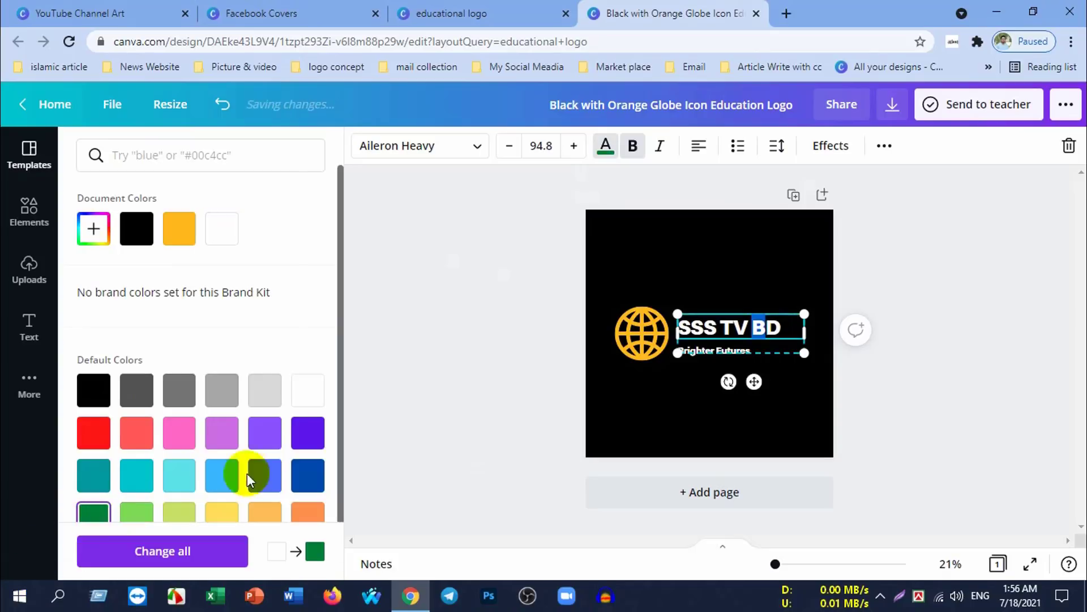
click(783, 330)
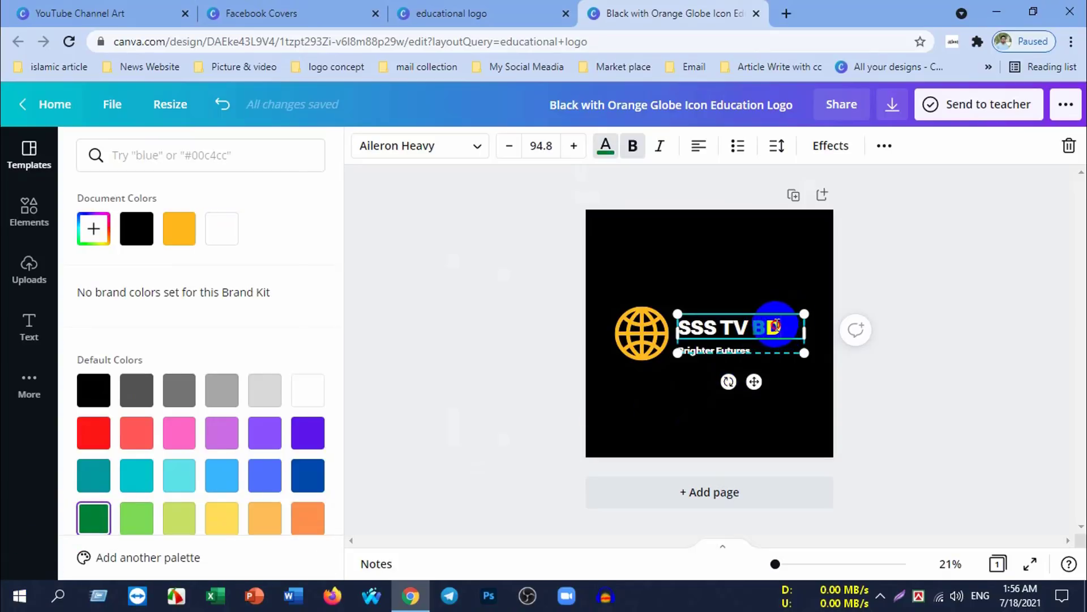
click(606, 146)
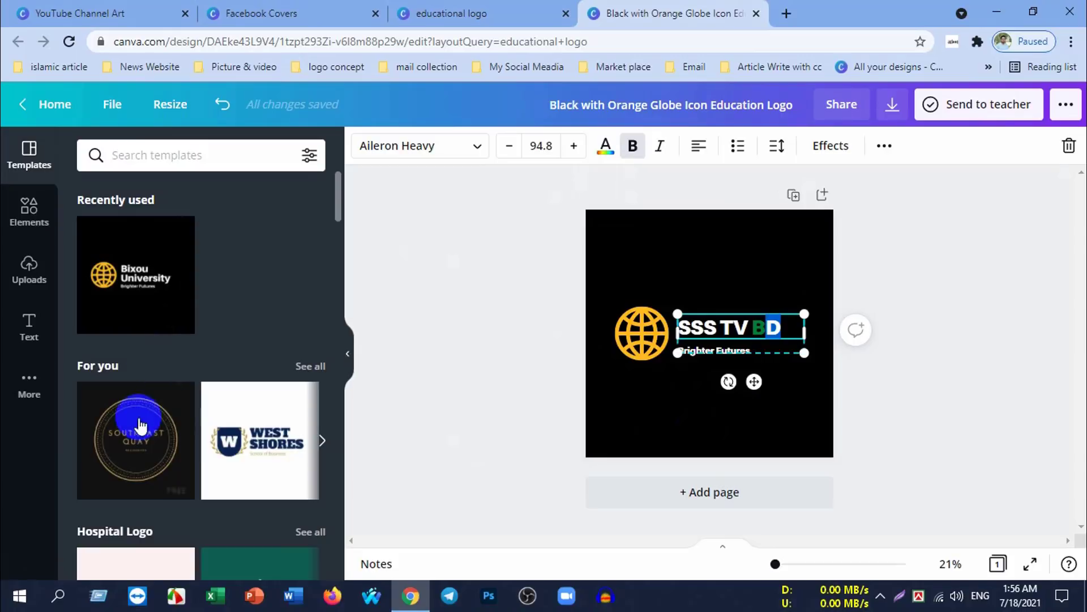
Step: Colour the letters SSS red, leaving TV white
click(605, 146)
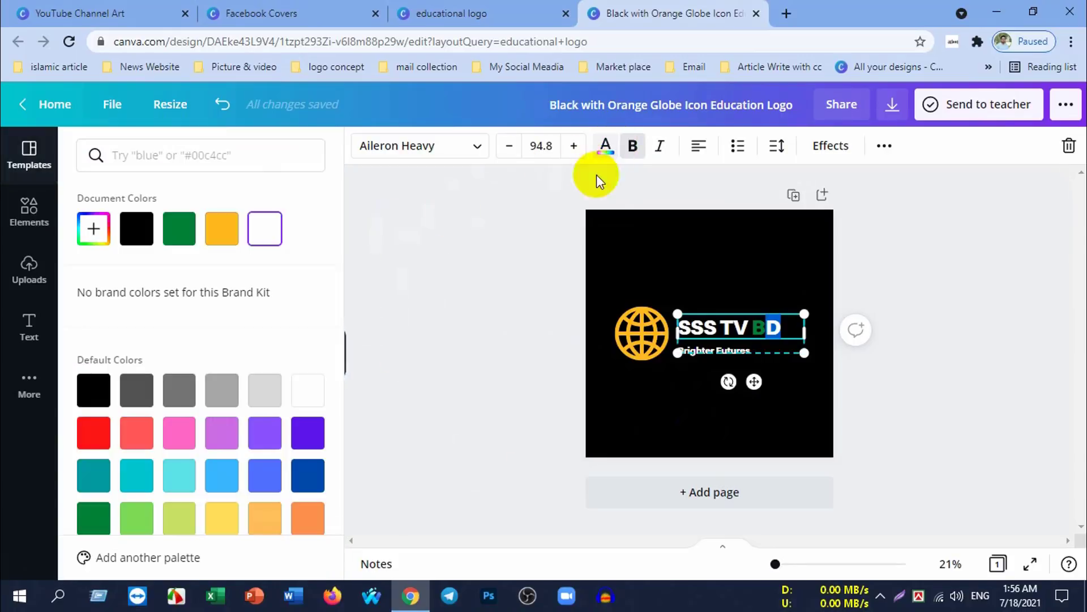
click(94, 432)
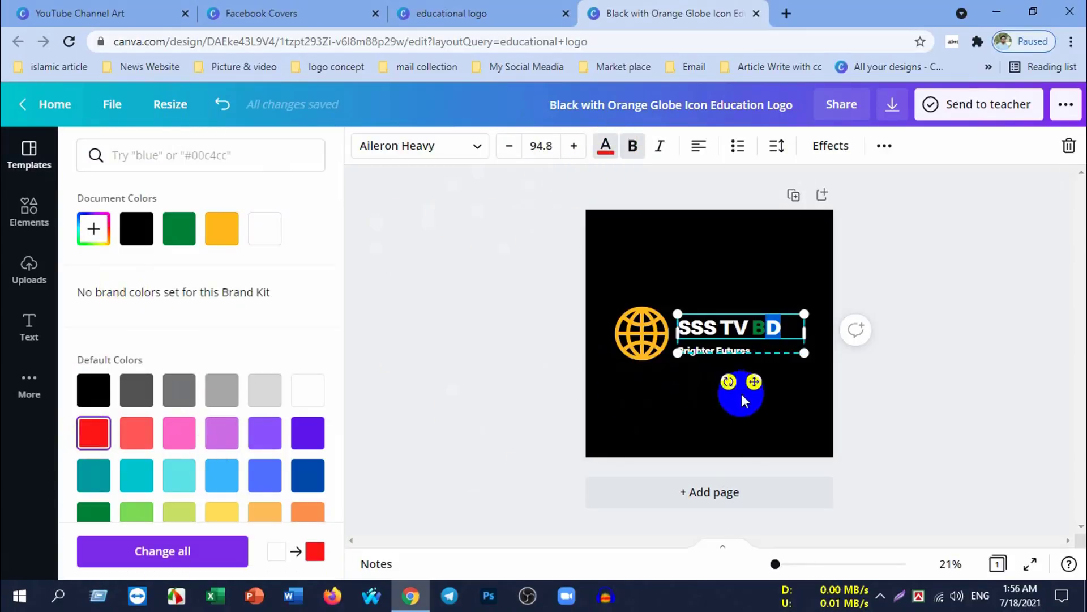
click(796, 396)
click(794, 392)
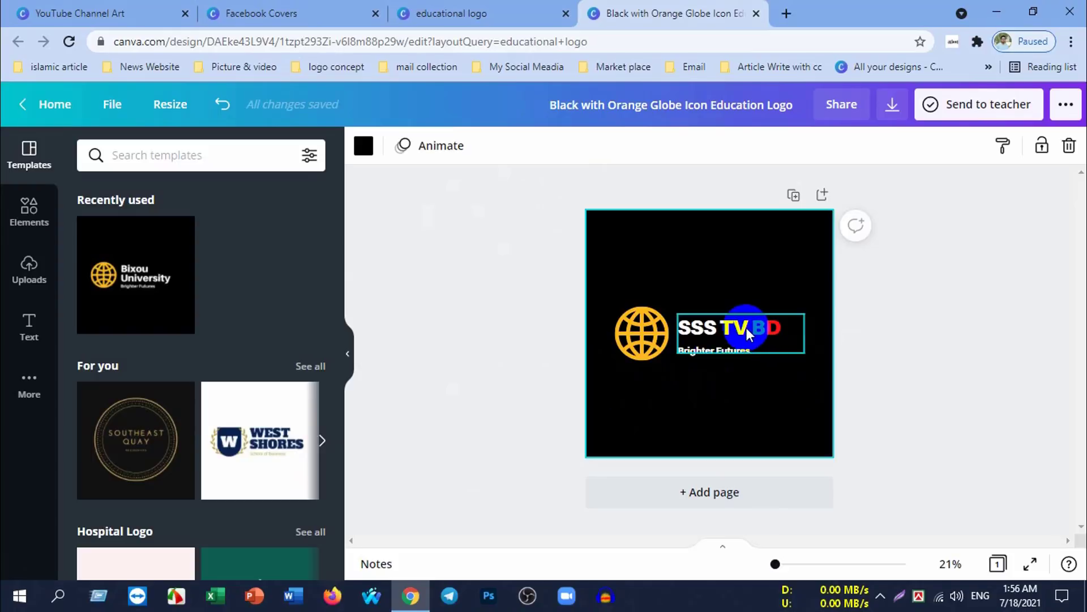
click(747, 333)
click(708, 330)
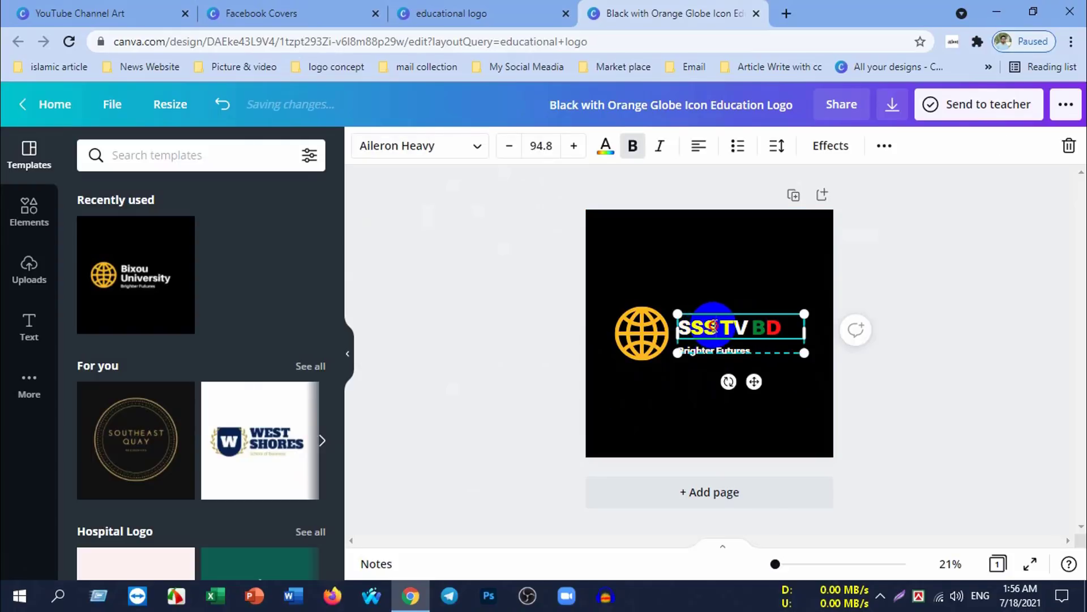
click(605, 147)
click(221, 228)
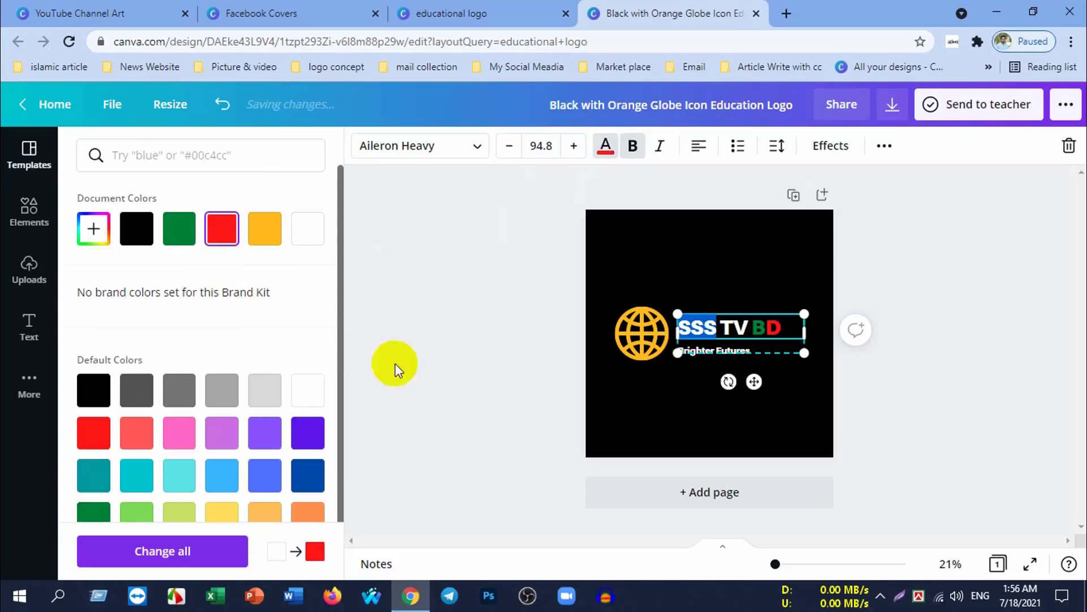
click(544, 316)
click(928, 326)
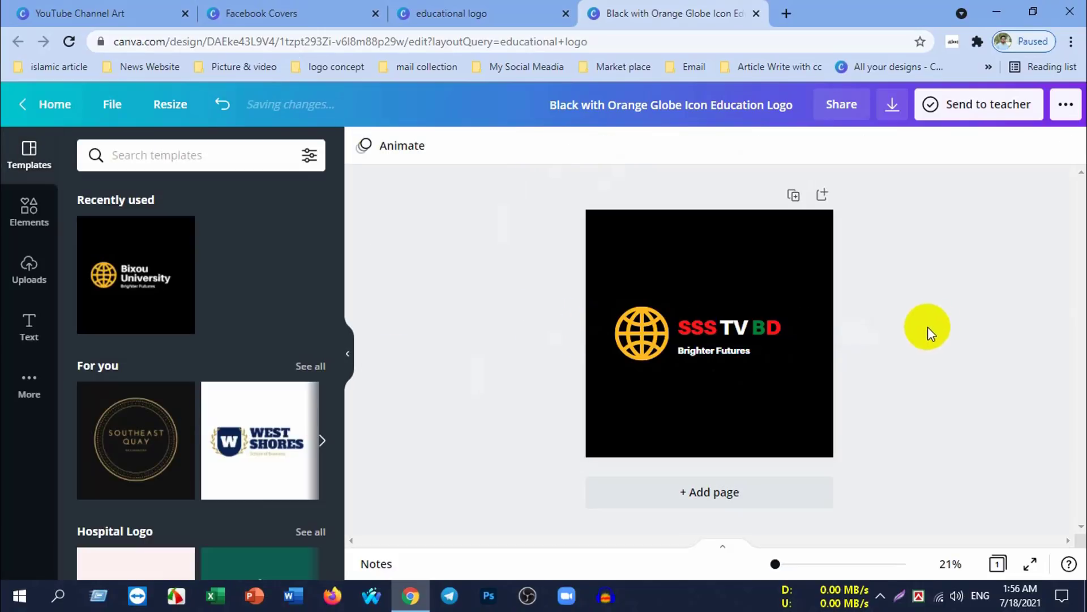
Step: Change the Brighter Futures tagline to 'NEWS & EDucation' and bring up the Elements library
double_click(718, 354)
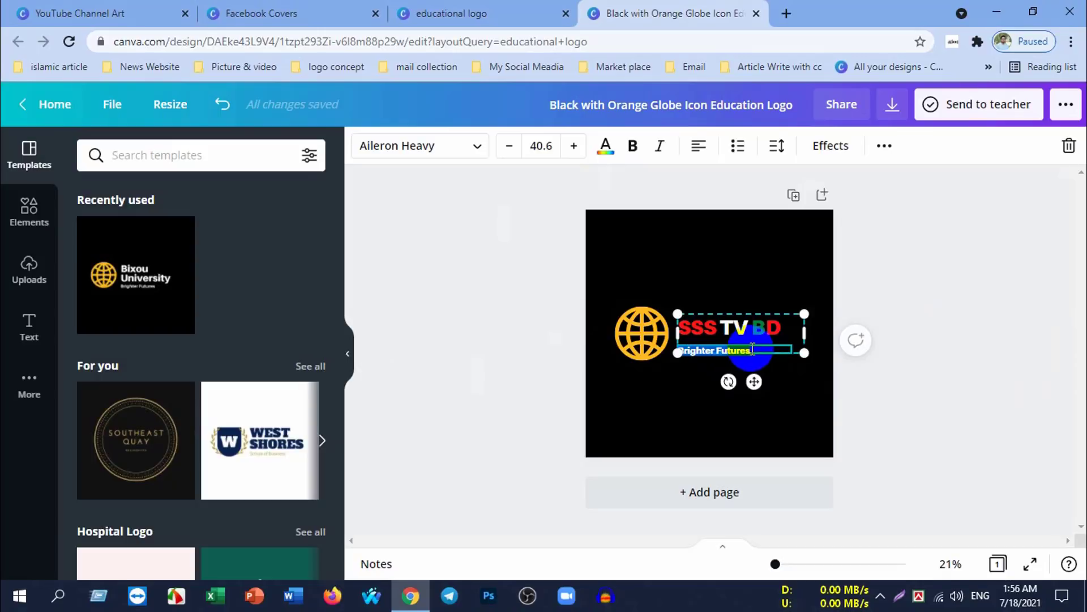
key(BackSpace)
text(NEWS & EDucation)
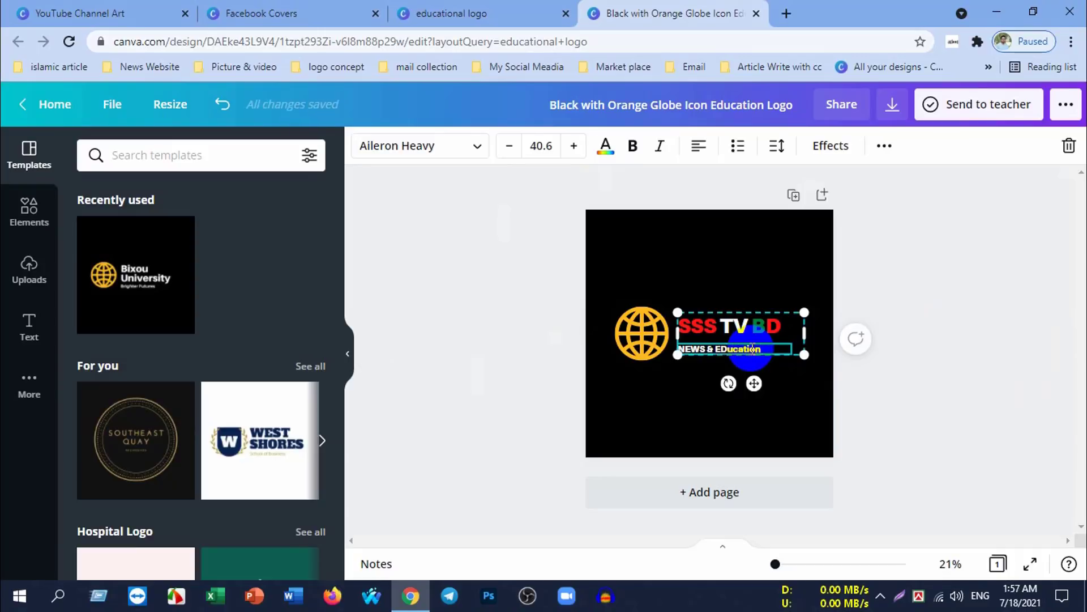
click(687, 395)
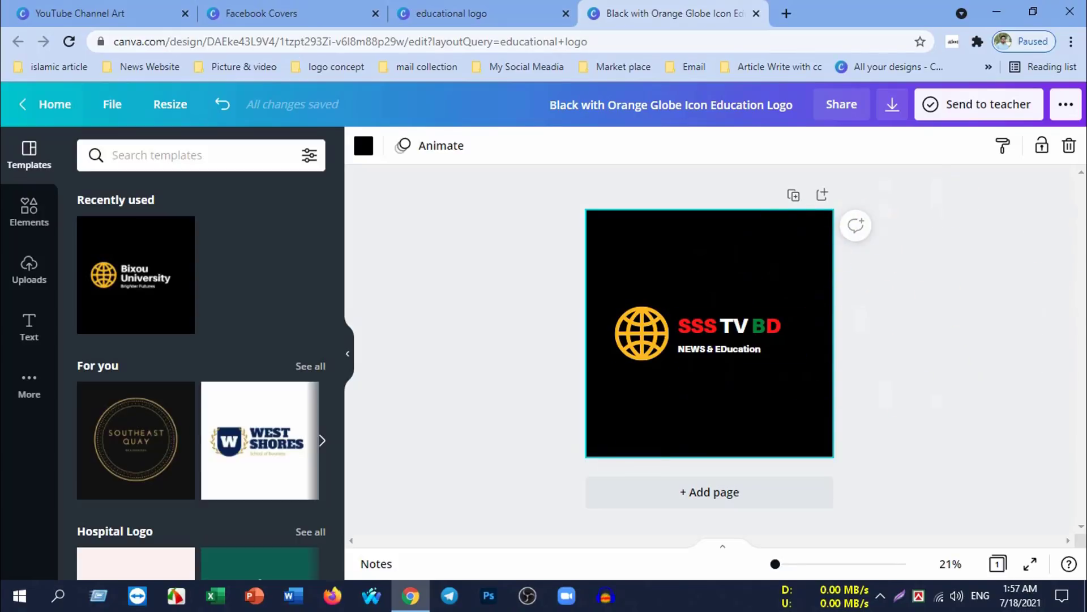
click(25, 211)
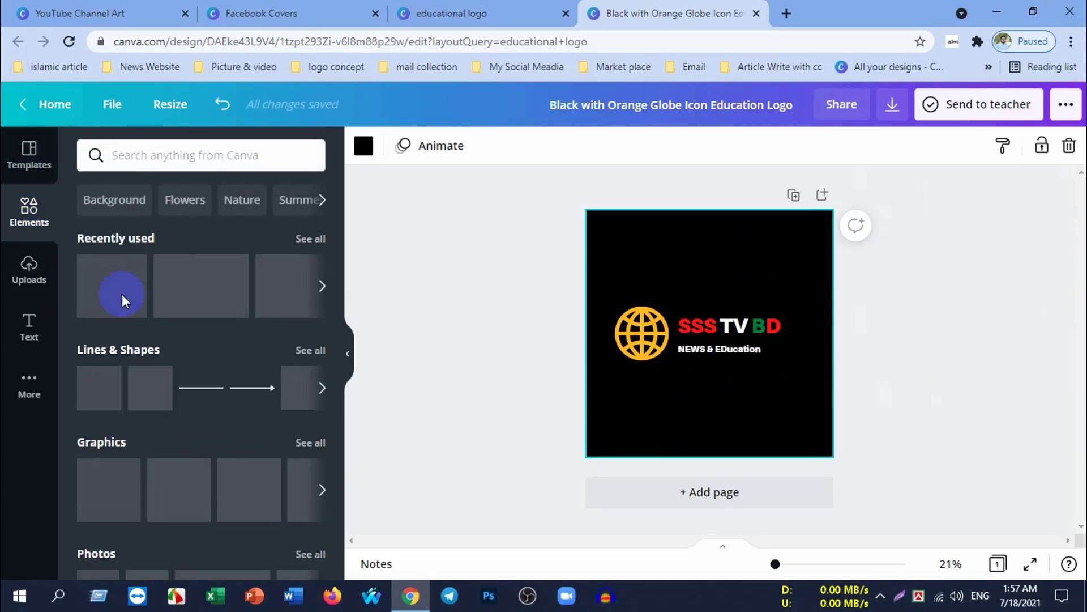
mouse_move(111, 286)
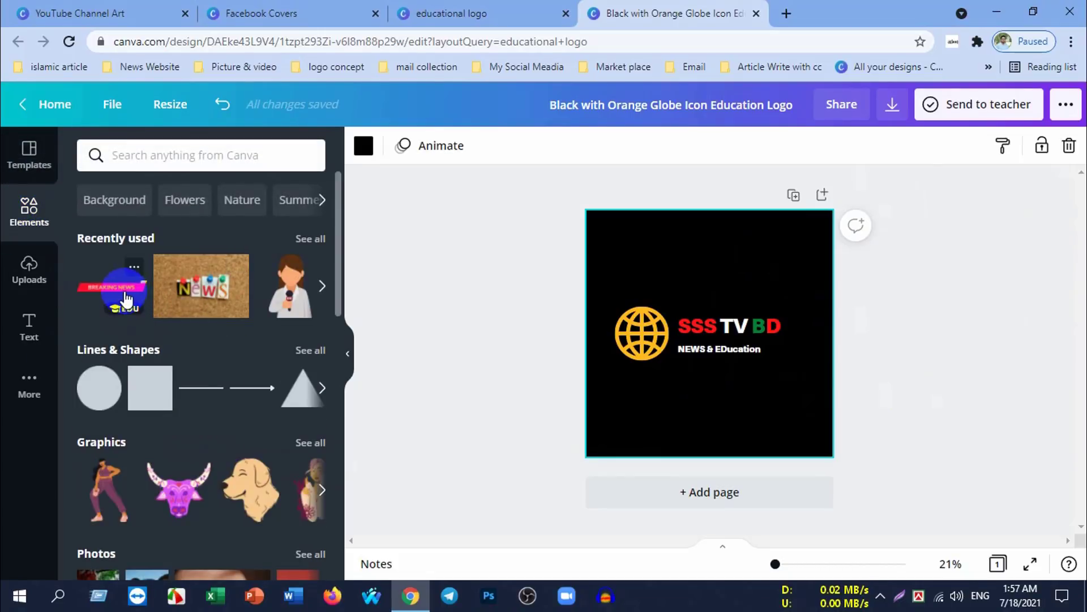
Step: Add a breaking-news graphic below the tagline, then delete it again
click(120, 296)
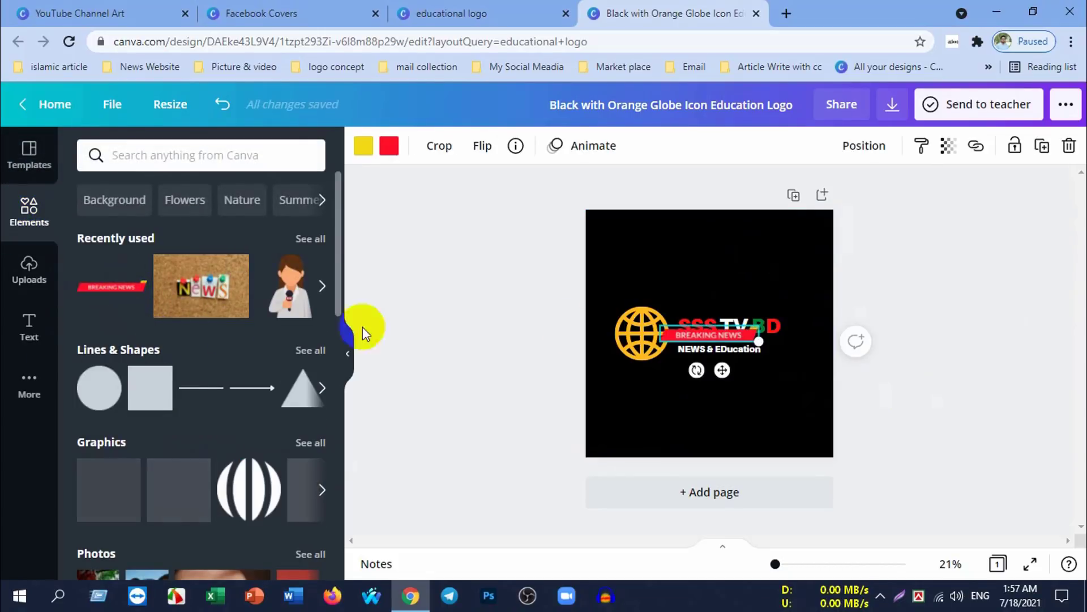
mouse_move(706, 335)
mouse_down()
mouse_move(689, 361)
mouse_move(631, 365)
mouse_move(647, 389)
mouse_up()
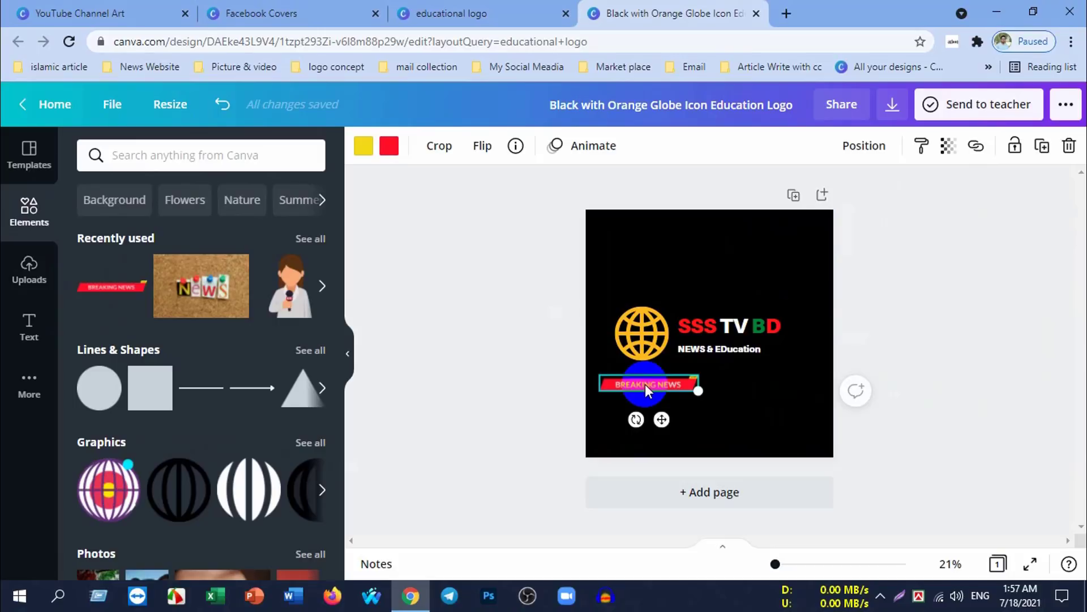
key(Delete)
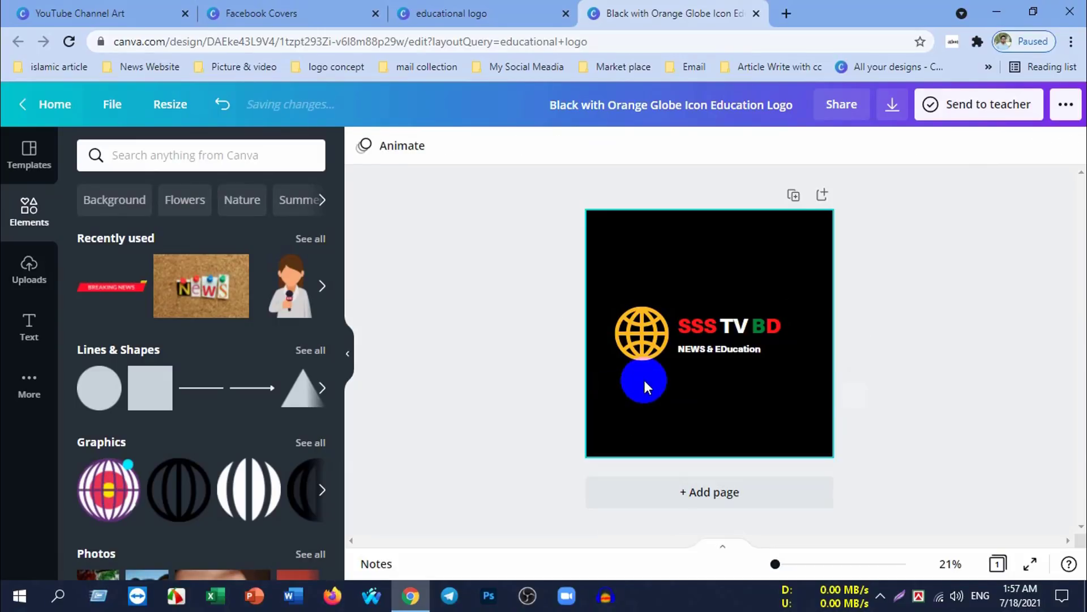
Step: Ungroup the SSS TV BD logo into separate text and icon pieces
click(696, 334)
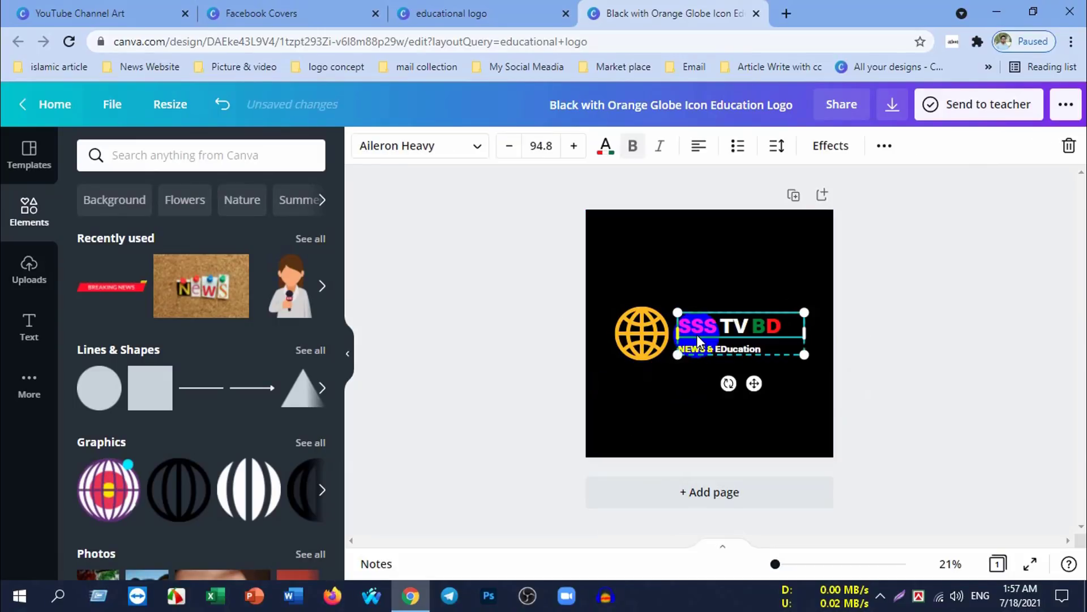
right_click(742, 334)
click(791, 508)
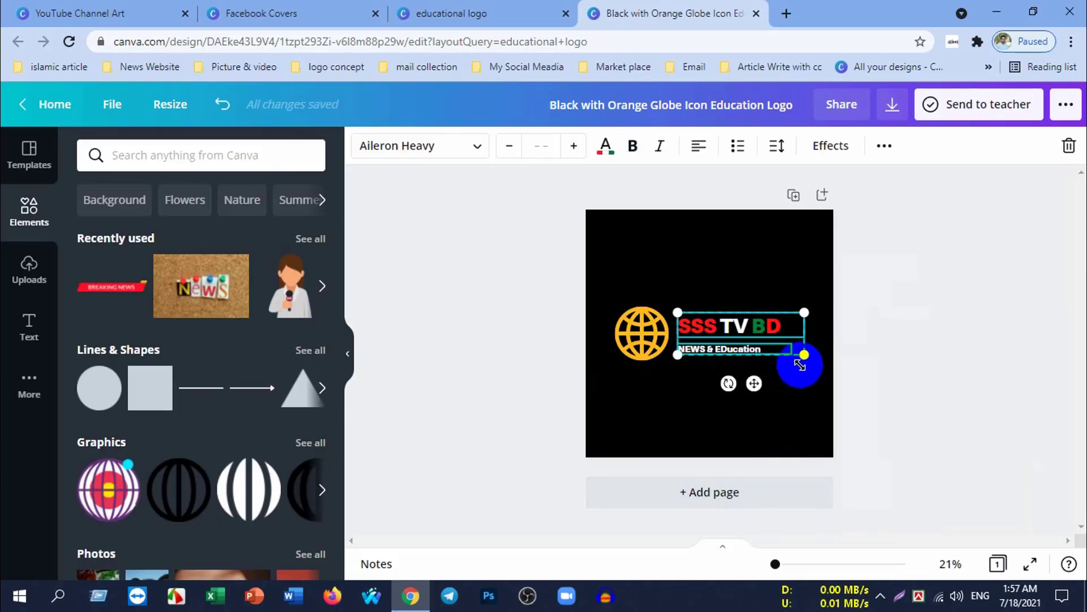
click(793, 378)
click(741, 352)
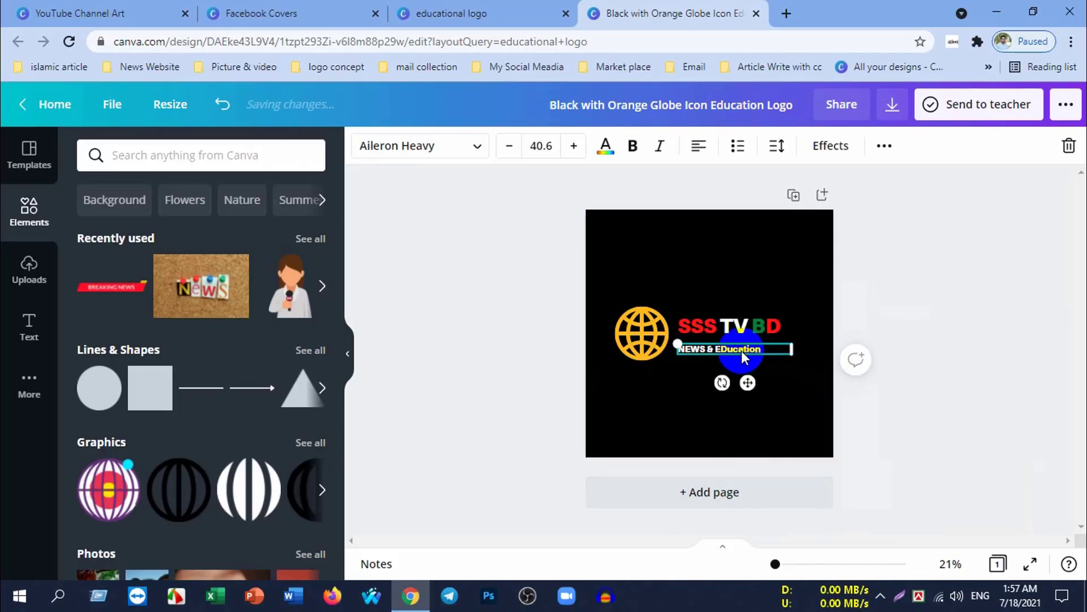
Step: Enlarge the SSS TV BD title to font size 101
click(759, 331)
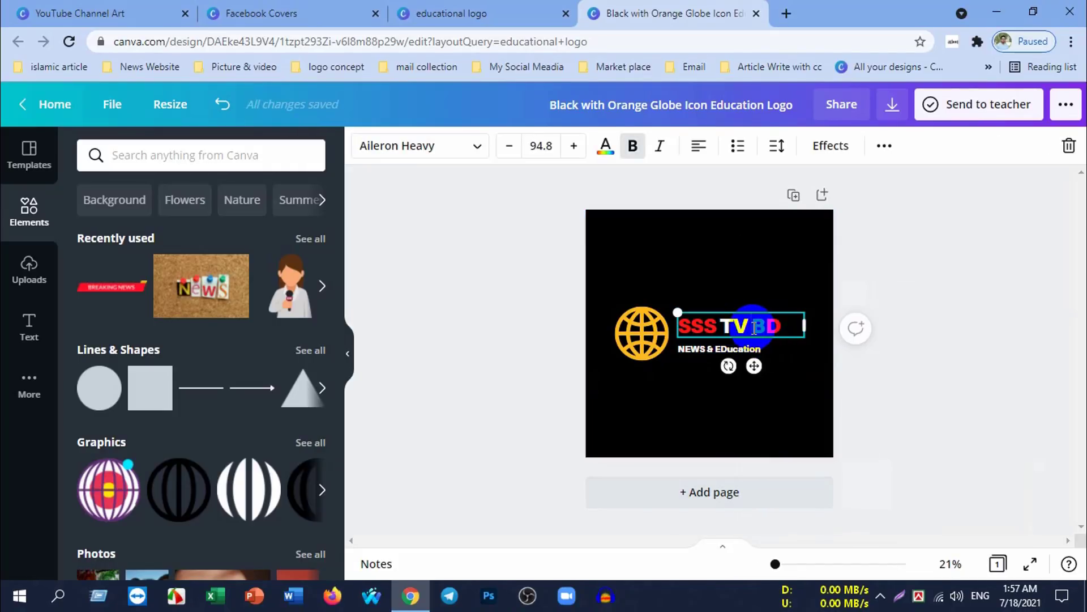
drag(781, 327, 700, 324)
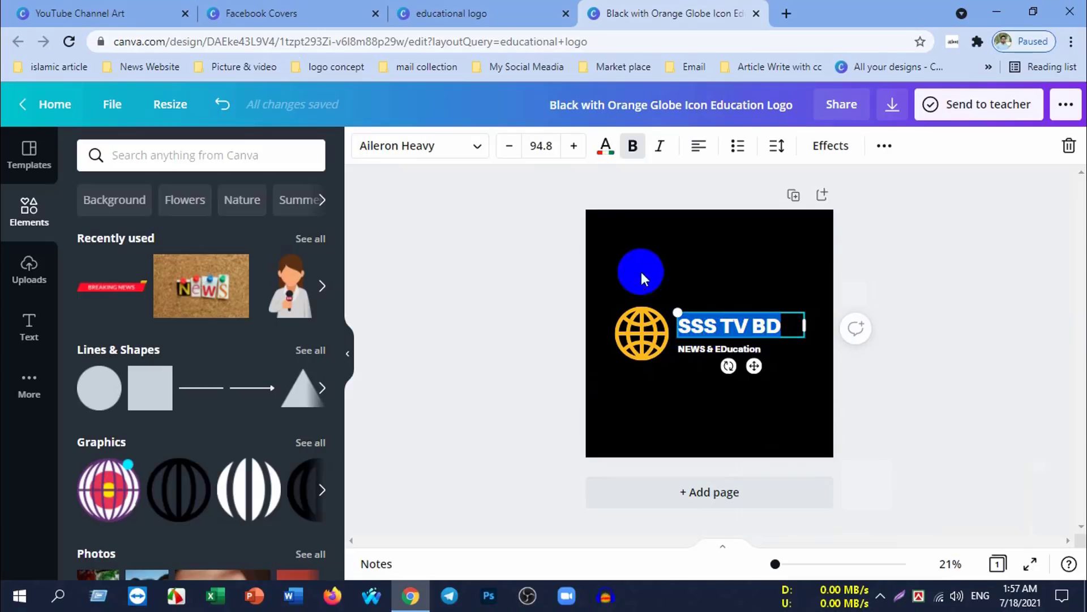
click(574, 146)
click(574, 146)
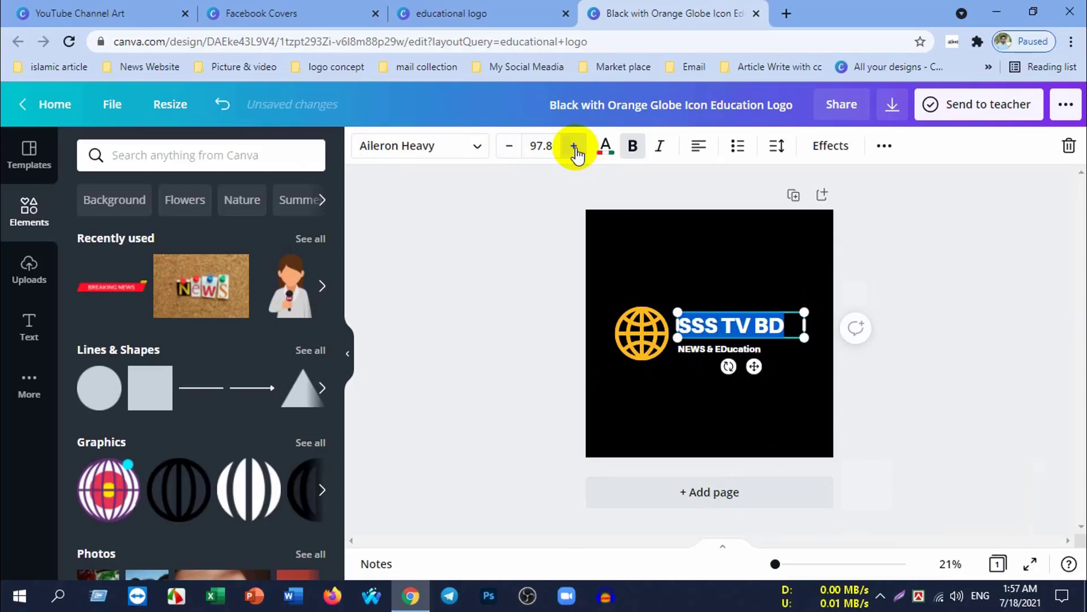
click(573, 147)
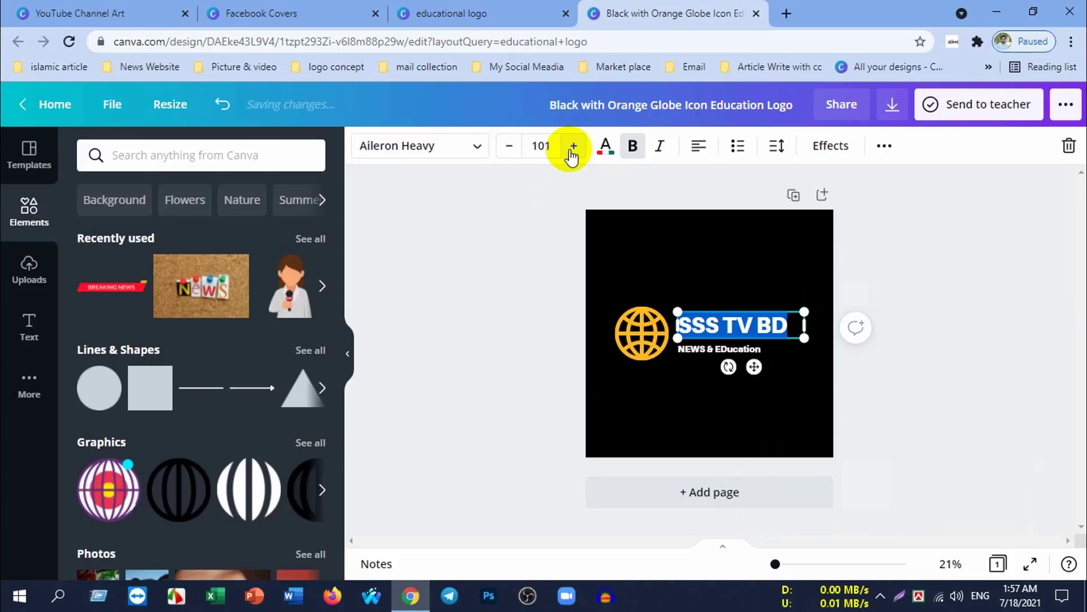
click(505, 270)
Step: Enlarge the NEWS & EDucation subtitle slightly and bring up the globe icon's colour choices
click(765, 366)
click(729, 349)
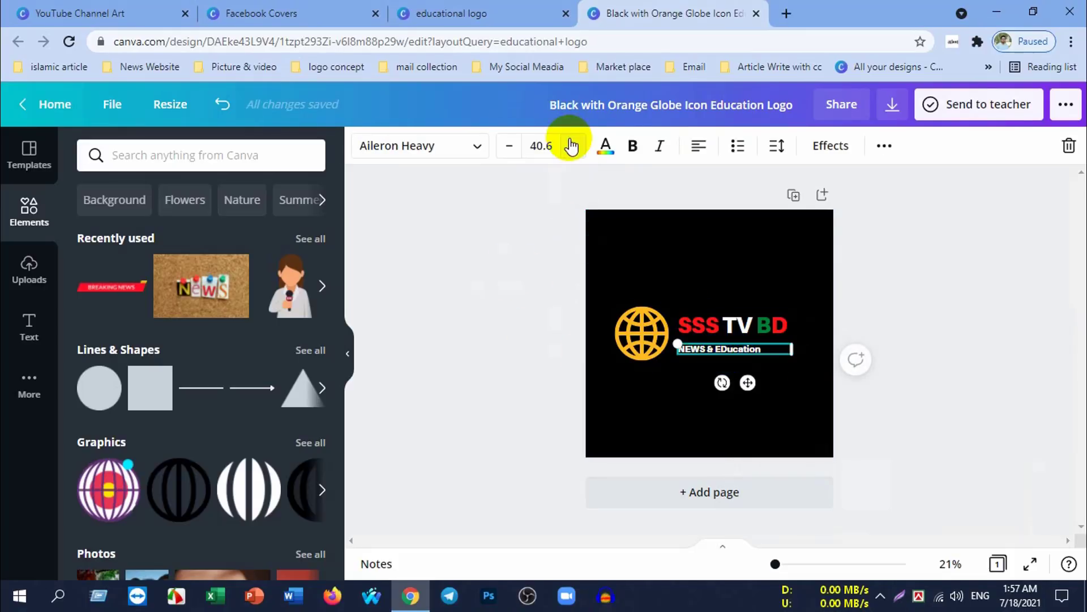
click(572, 145)
click(572, 145)
click(687, 383)
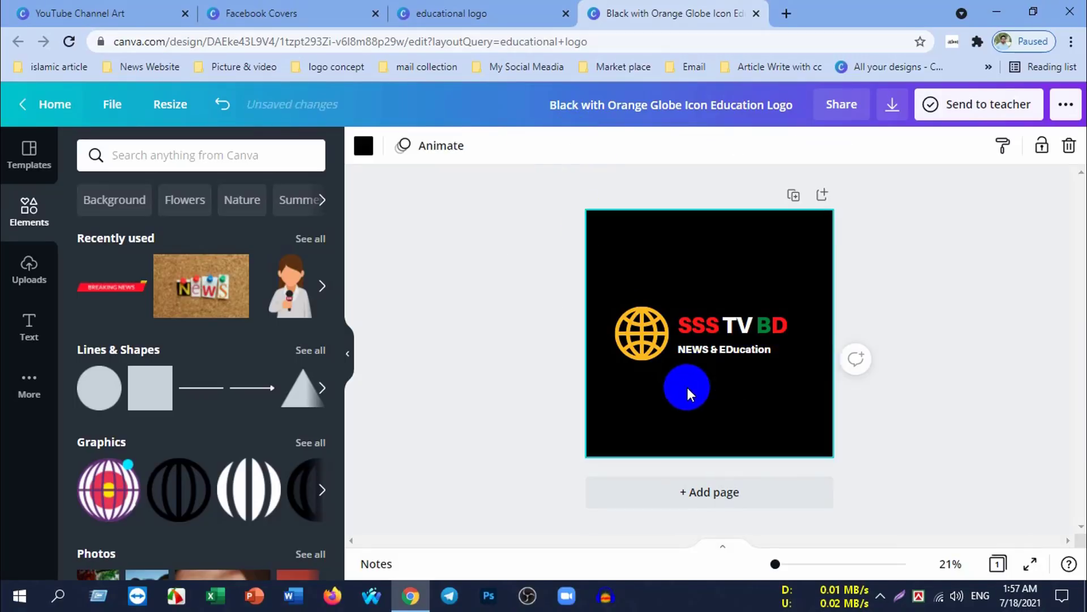
click(648, 347)
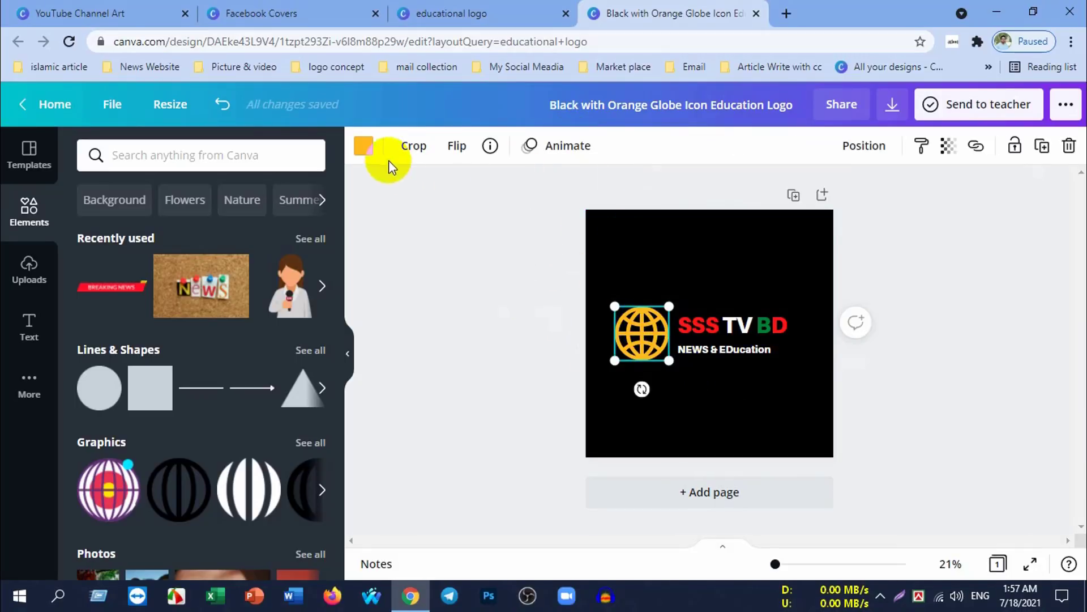
click(364, 148)
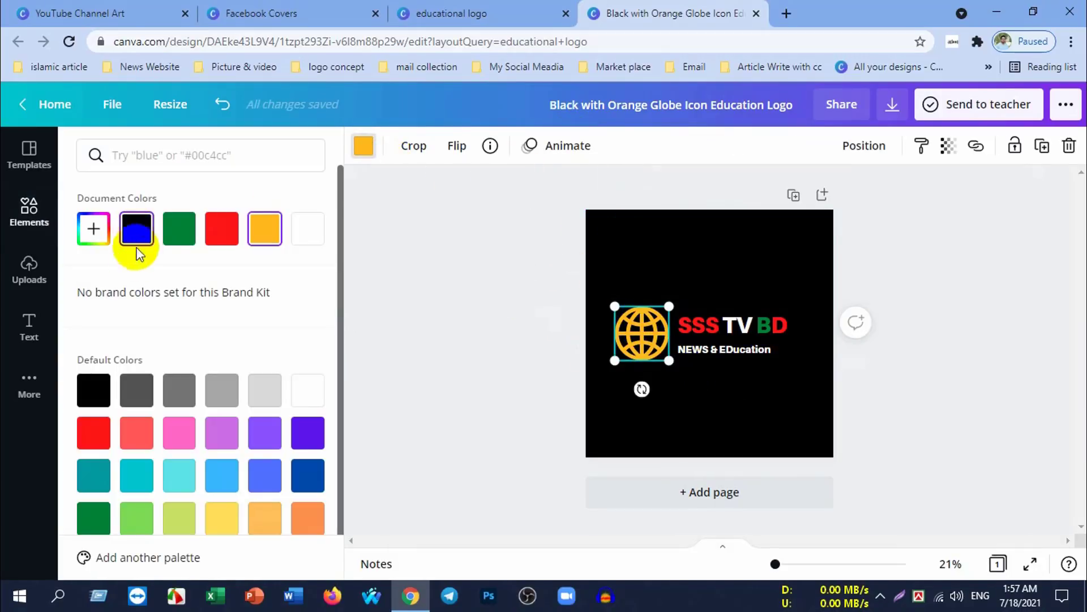
Step: Recolour the globe icon with the red Document Colors swatch and close the palette
click(223, 237)
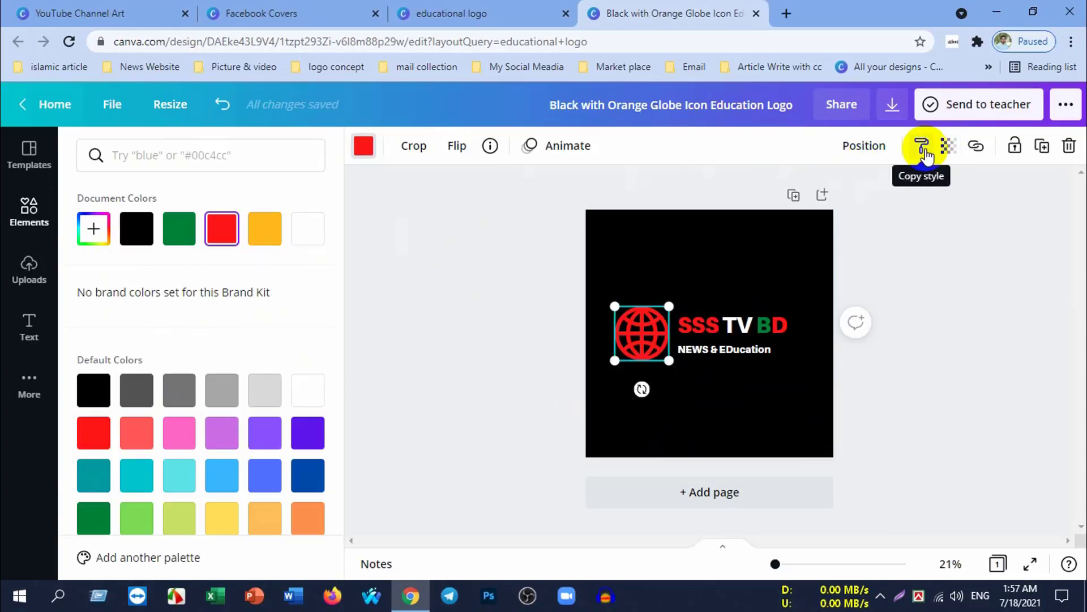
click(981, 361)
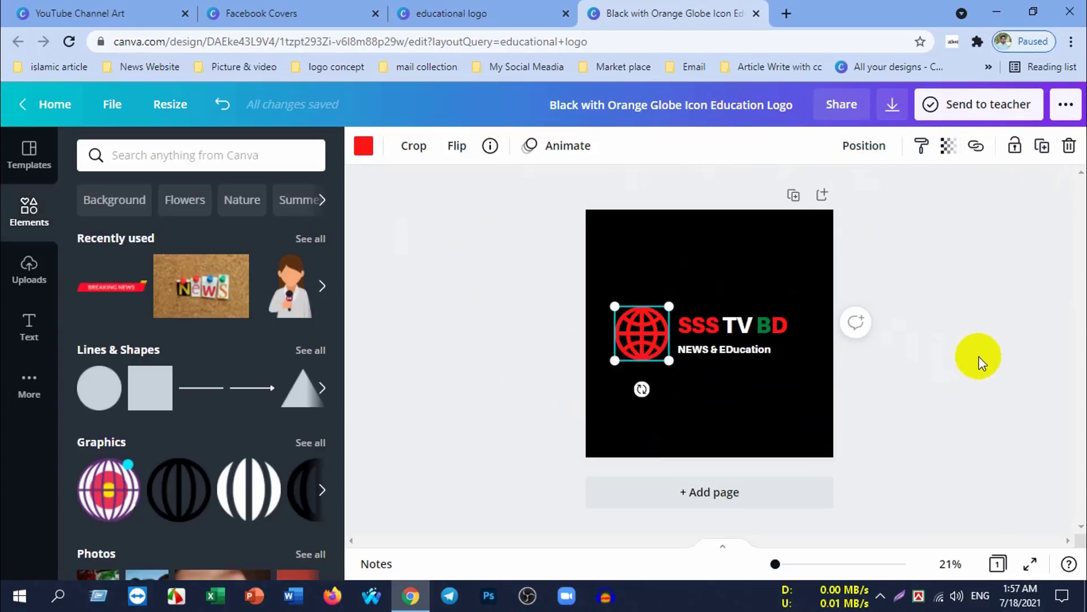
Step: Open the full Lines & Shapes collection and undo the globe's red colour
click(324, 388)
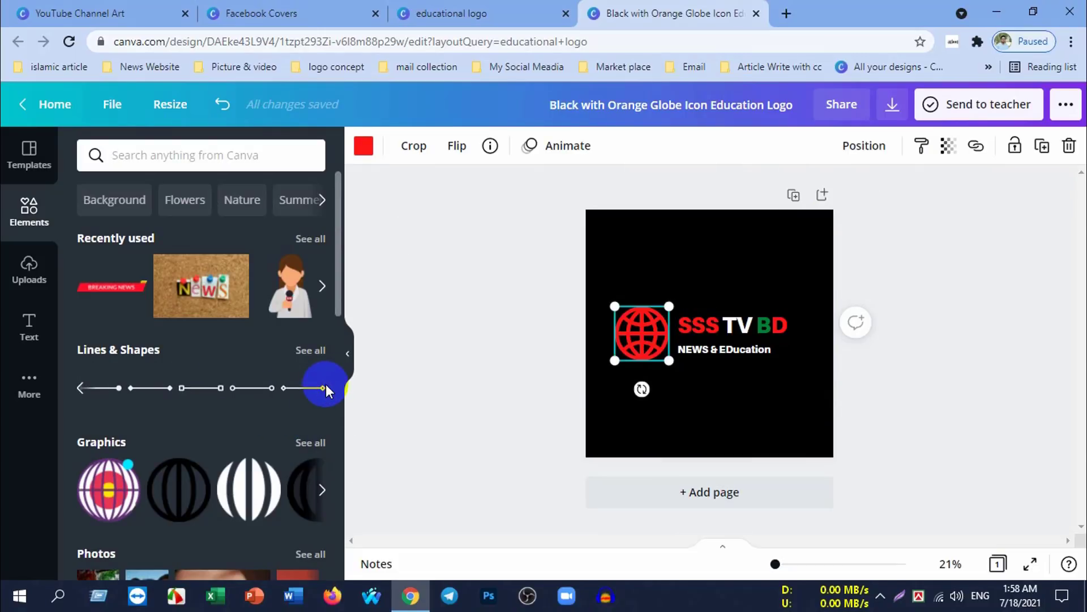
click(315, 353)
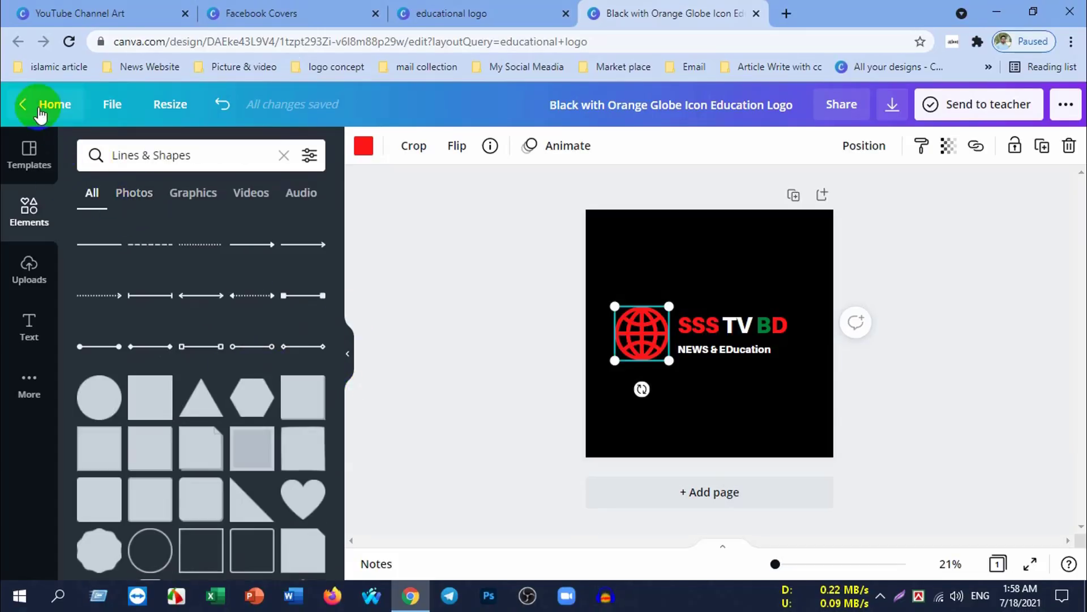
click(221, 104)
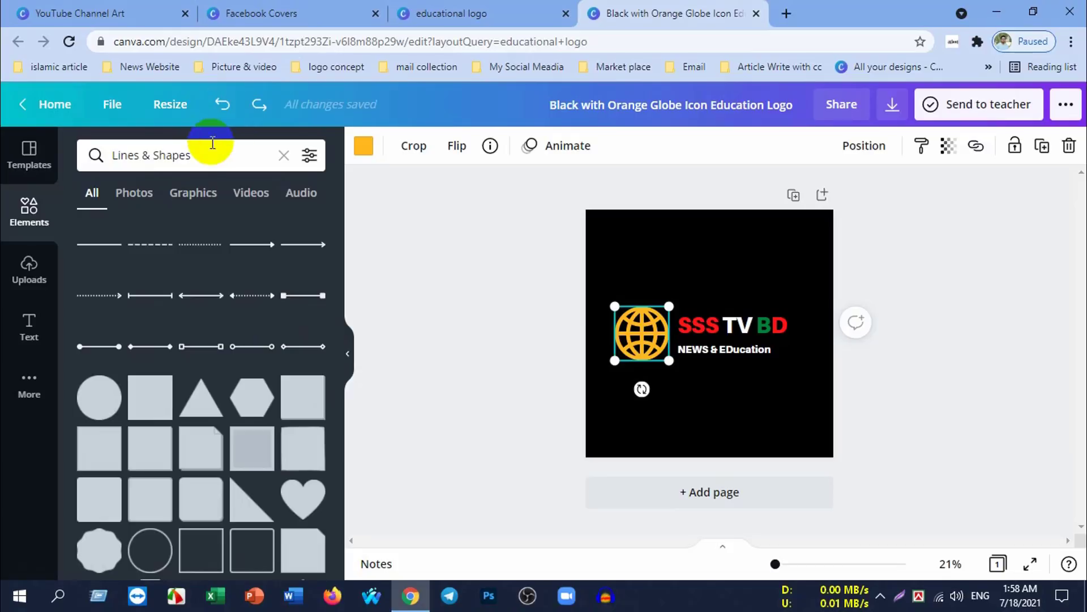
click(444, 325)
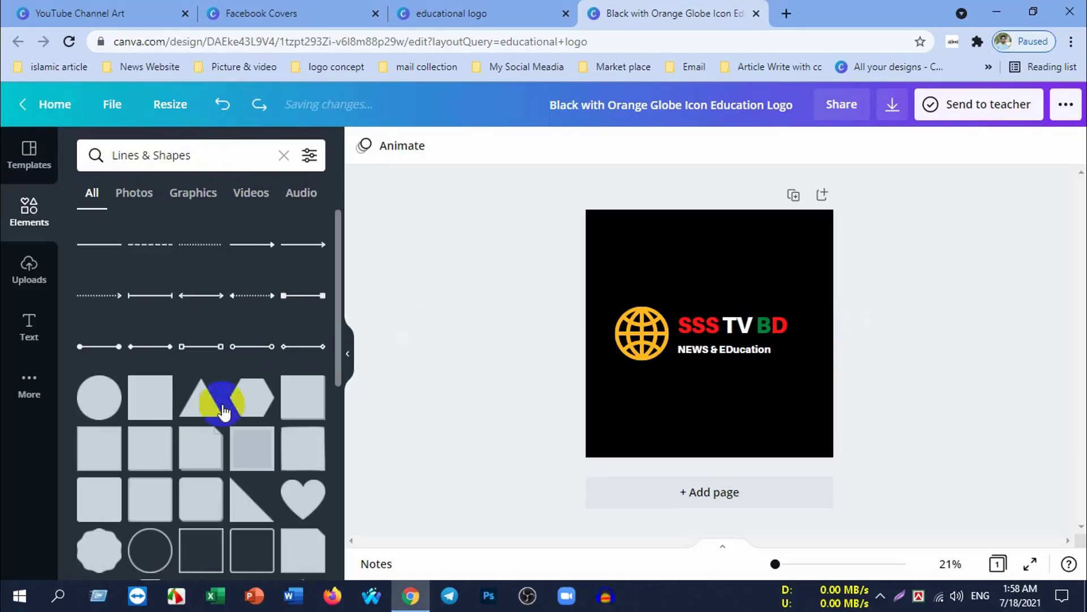
Step: Reselect the orange globe icon and scroll through the Lines & Shapes library
scroll(220, 402, down, 5)
scroll(203, 396, down, 5)
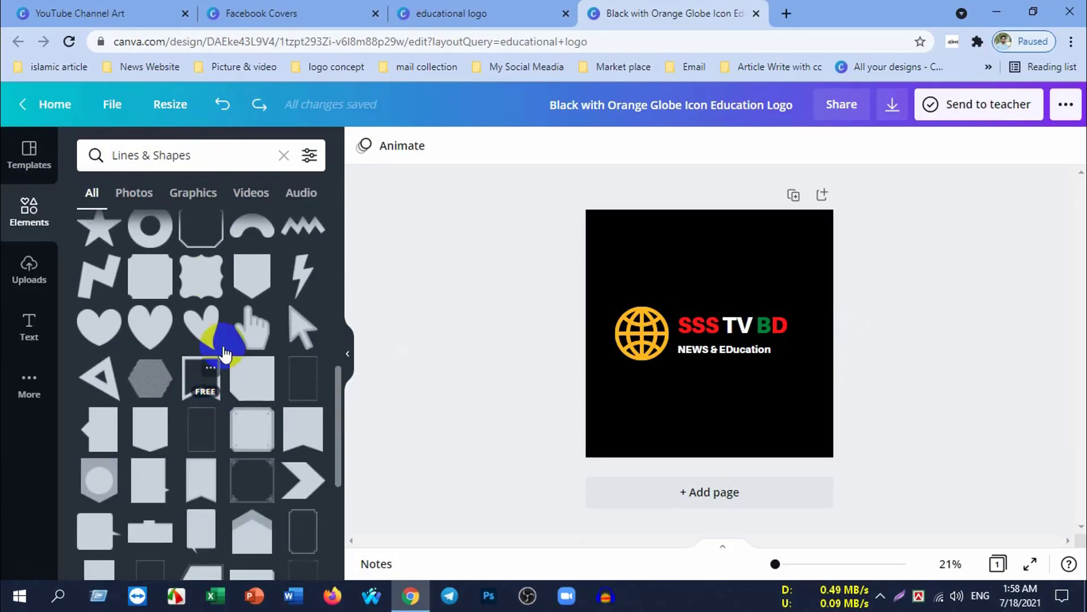
click(623, 354)
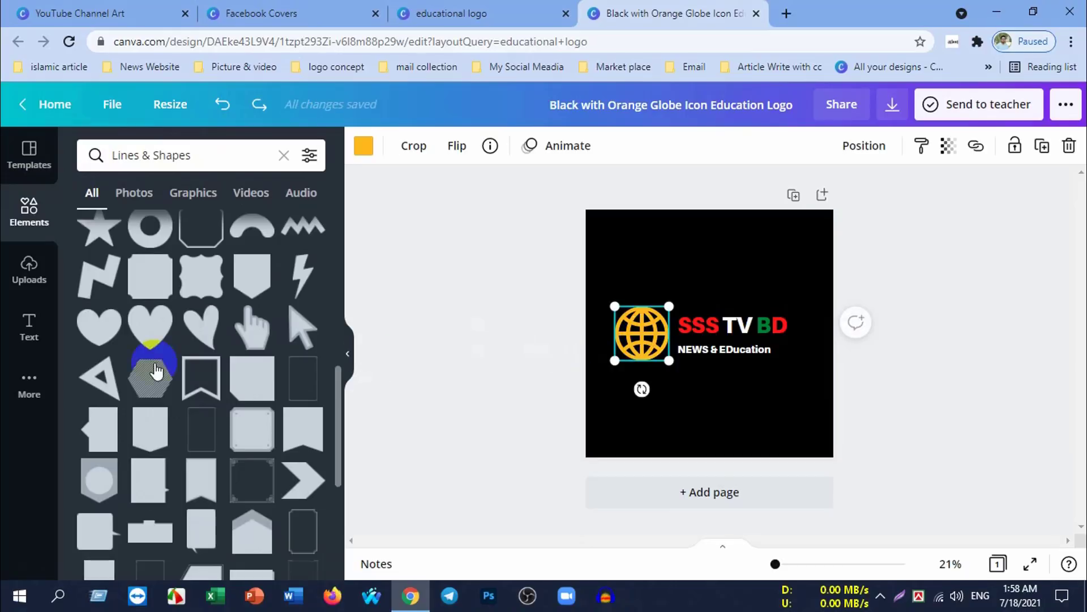
scroll(240, 355, down, 1)
scroll(241, 355, down, 2)
scroll(229, 383, down, 3)
scroll(224, 390, down, 3)
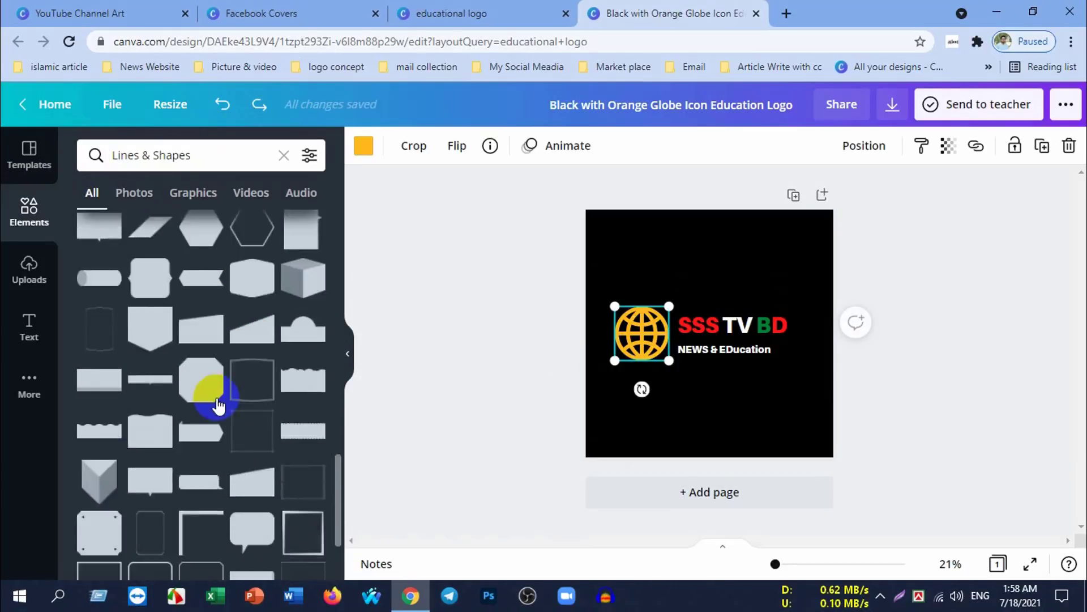
scroll(209, 397, up, 5)
scroll(175, 397, up, 6)
scroll(170, 397, up, 8)
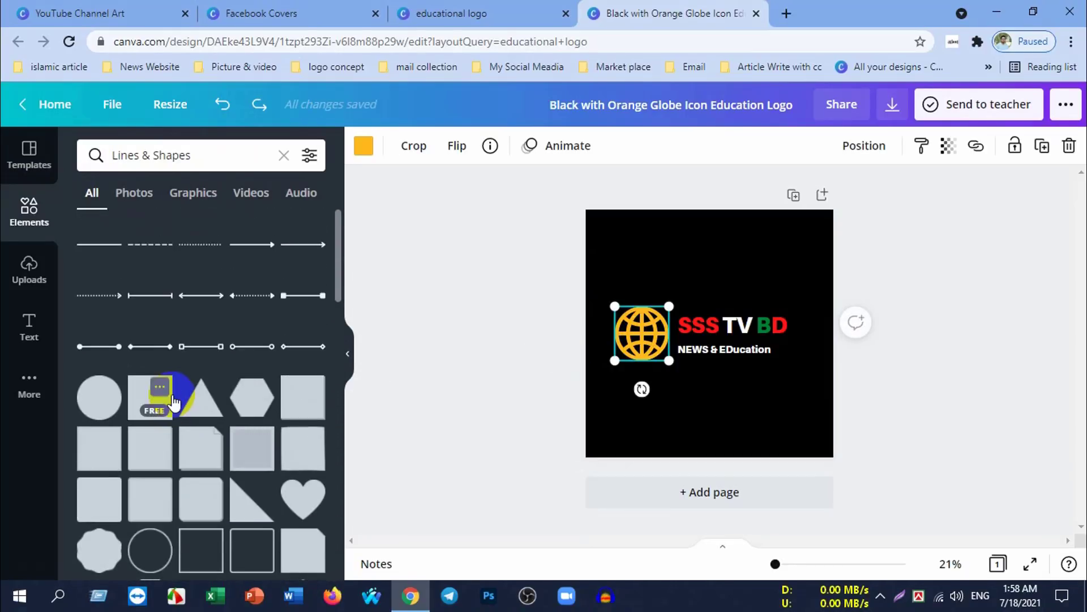
click(31, 164)
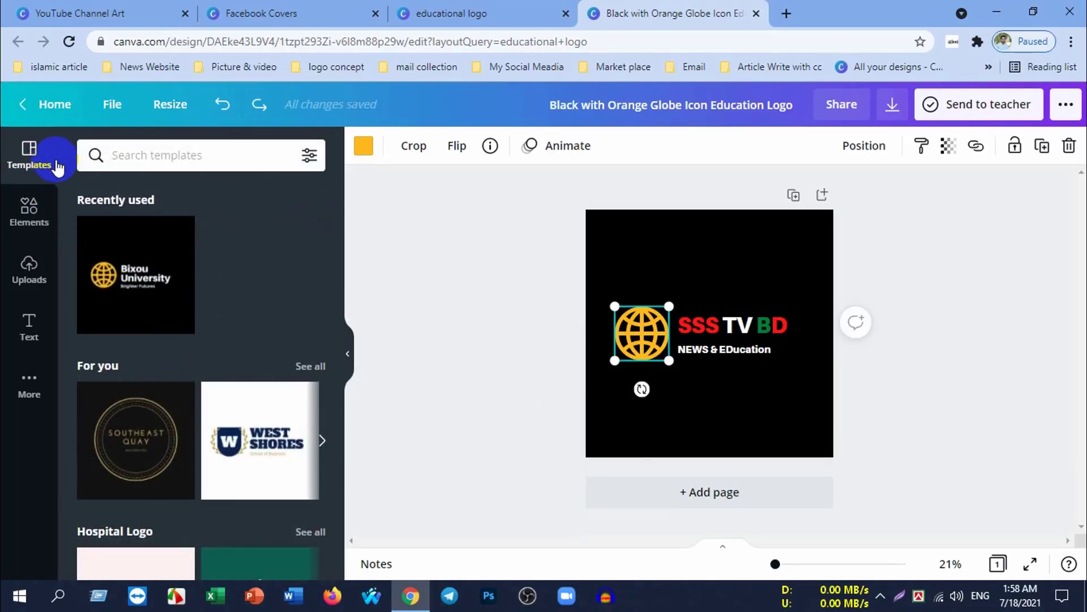
scroll(250, 505, down, 4)
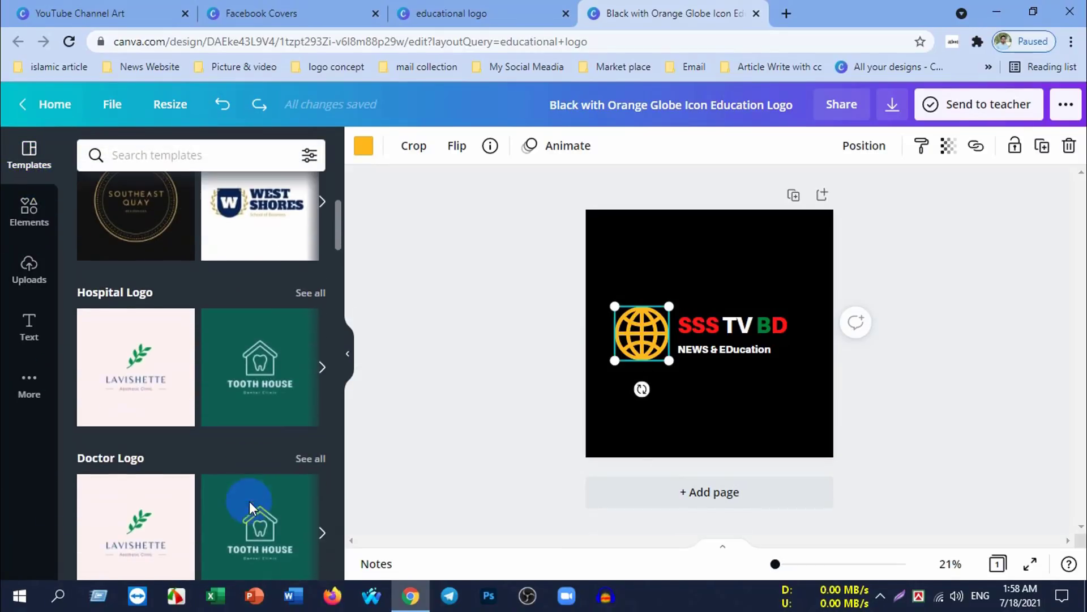
scroll(286, 474, down, 2)
scroll(262, 473, down, 3)
scroll(263, 480, up, 3)
scroll(262, 479, down, 5)
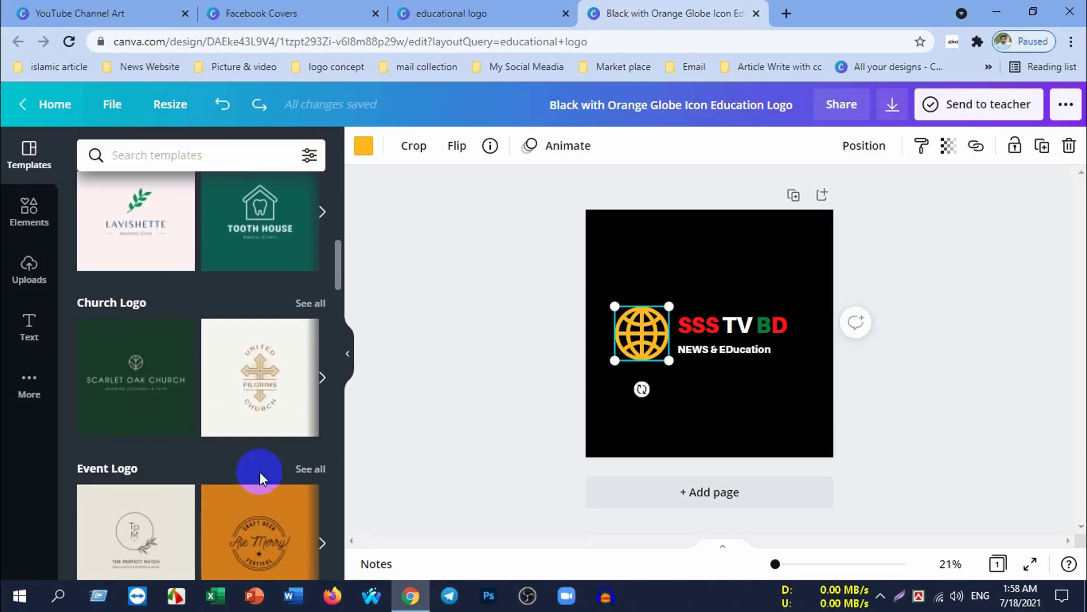
scroll(260, 475, down, 5)
scroll(260, 474, up, 3)
scroll(230, 467, down, 4)
click(262, 434)
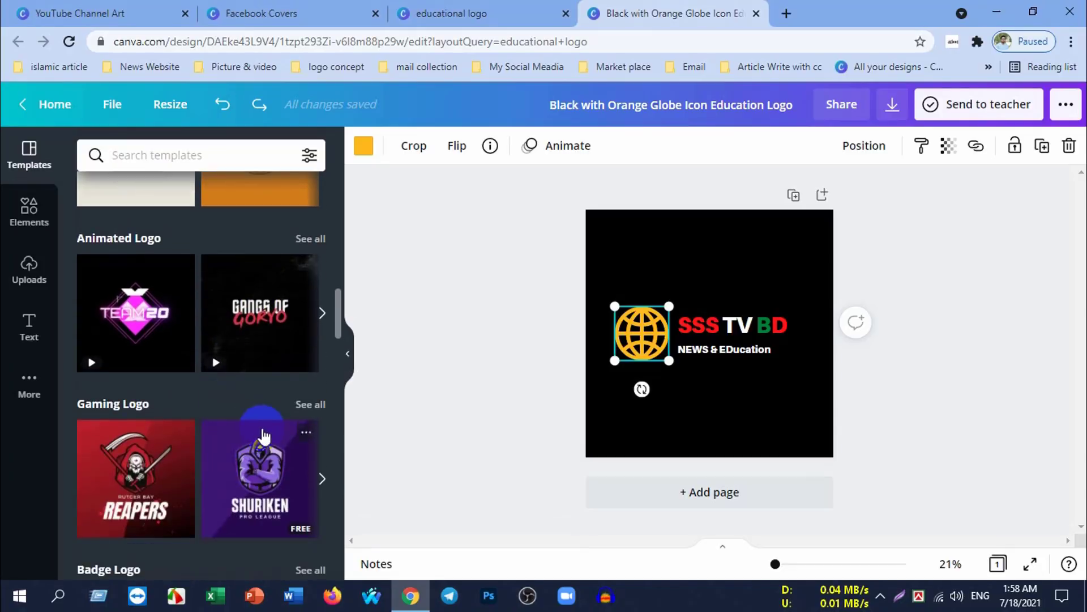
scroll(252, 432, down, 3)
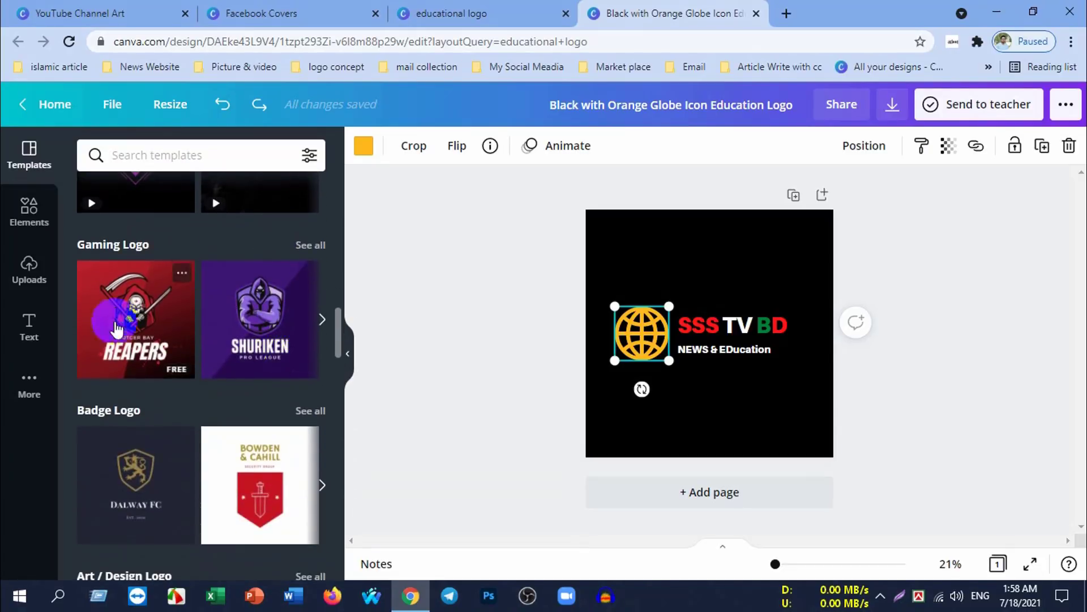
click(225, 379)
scroll(225, 378, up, 3)
scroll(224, 379, up, 5)
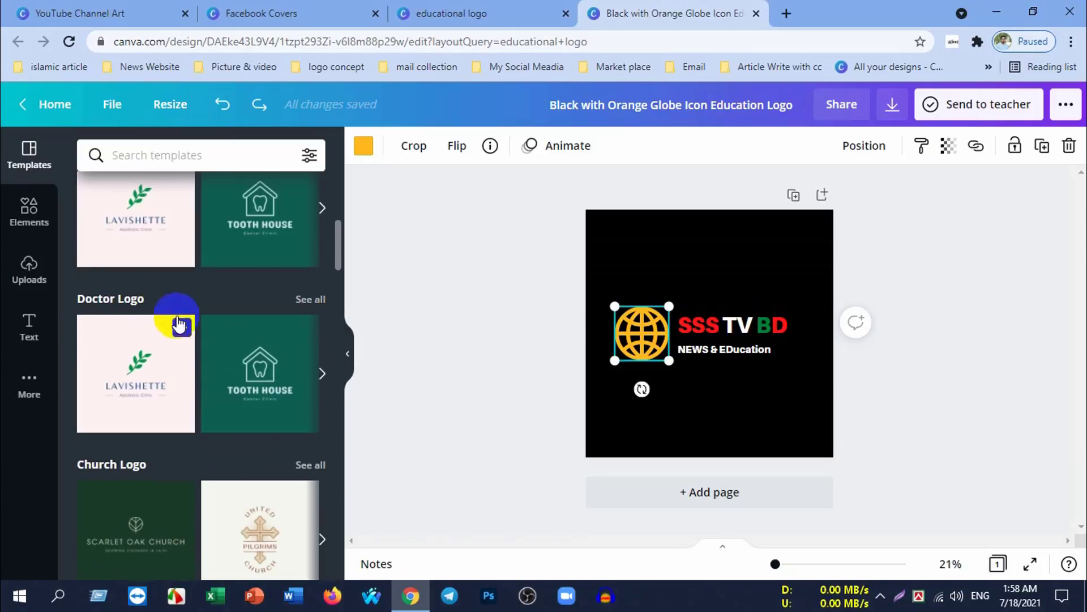
scroll(164, 398, down, 3)
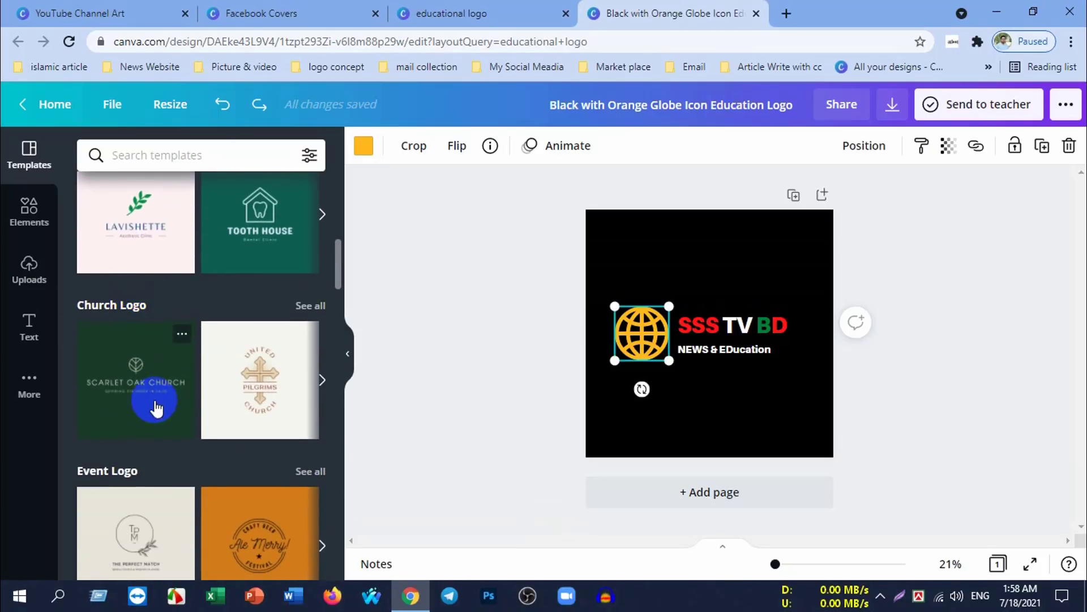
scroll(208, 381, down, 3)
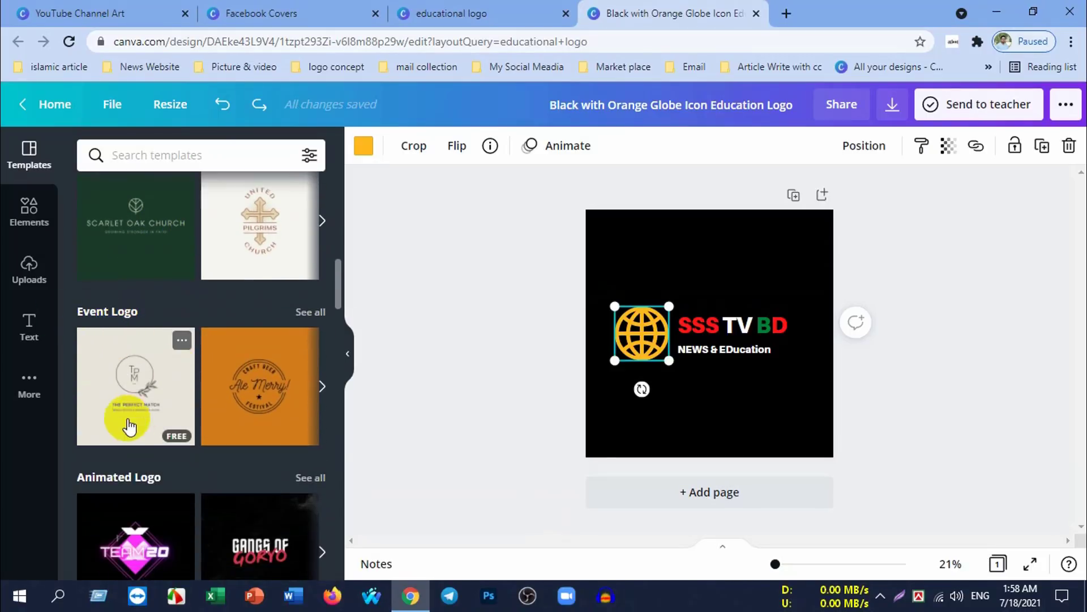
scroll(147, 419, down, 4)
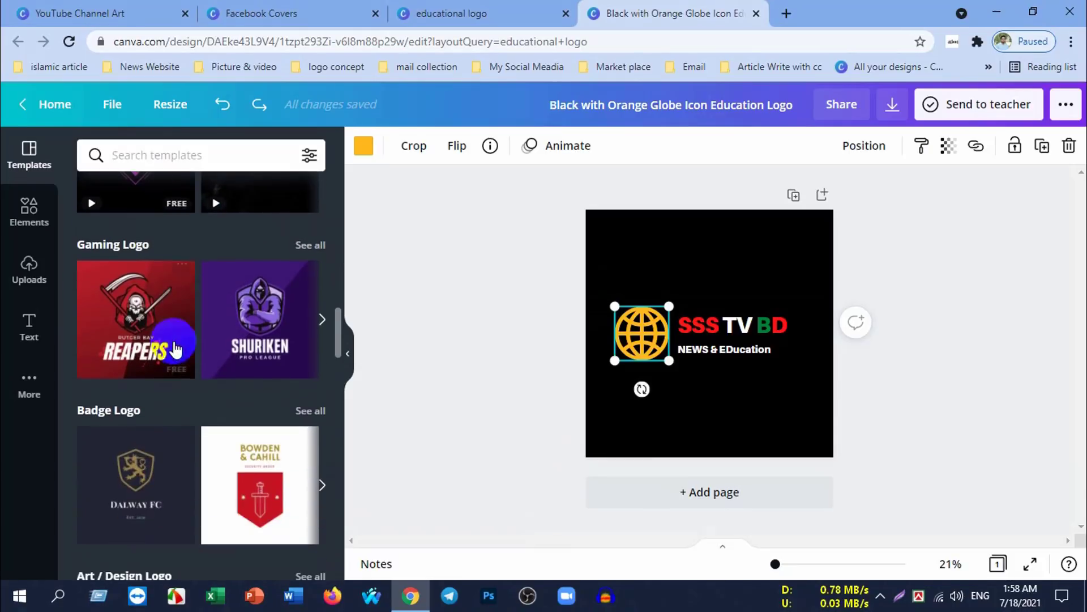
scroll(153, 362, down, 3)
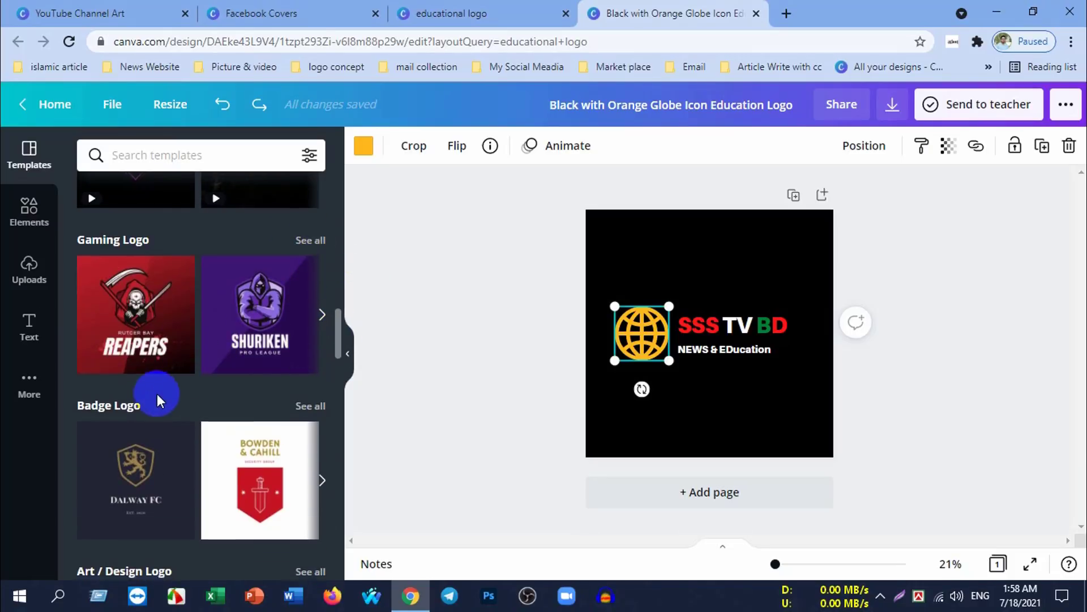
scroll(159, 396, down, 3)
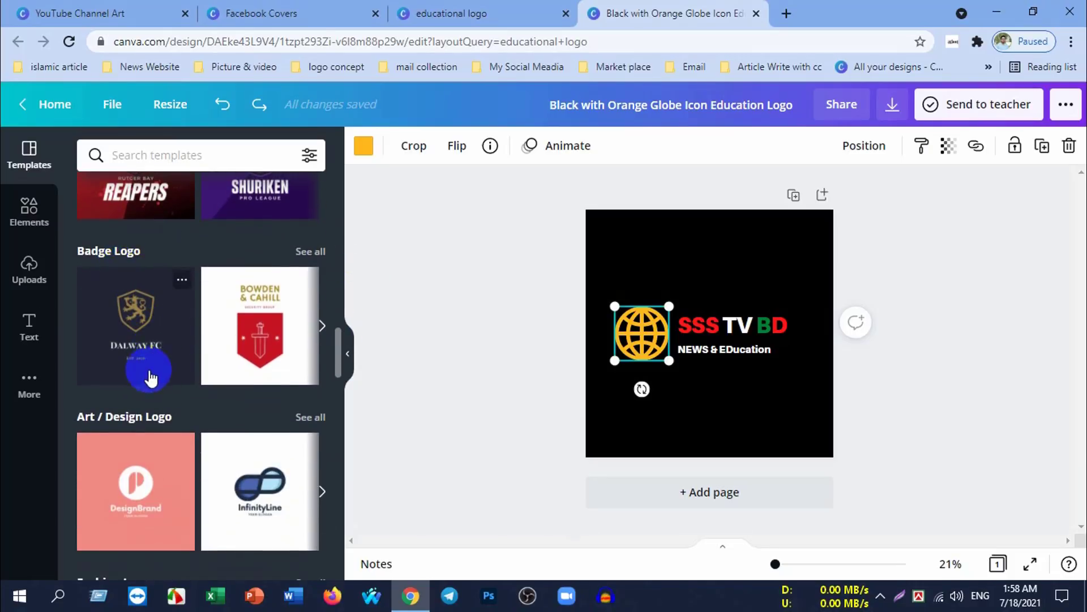
scroll(147, 374, down, 3)
scroll(164, 399, down, 3)
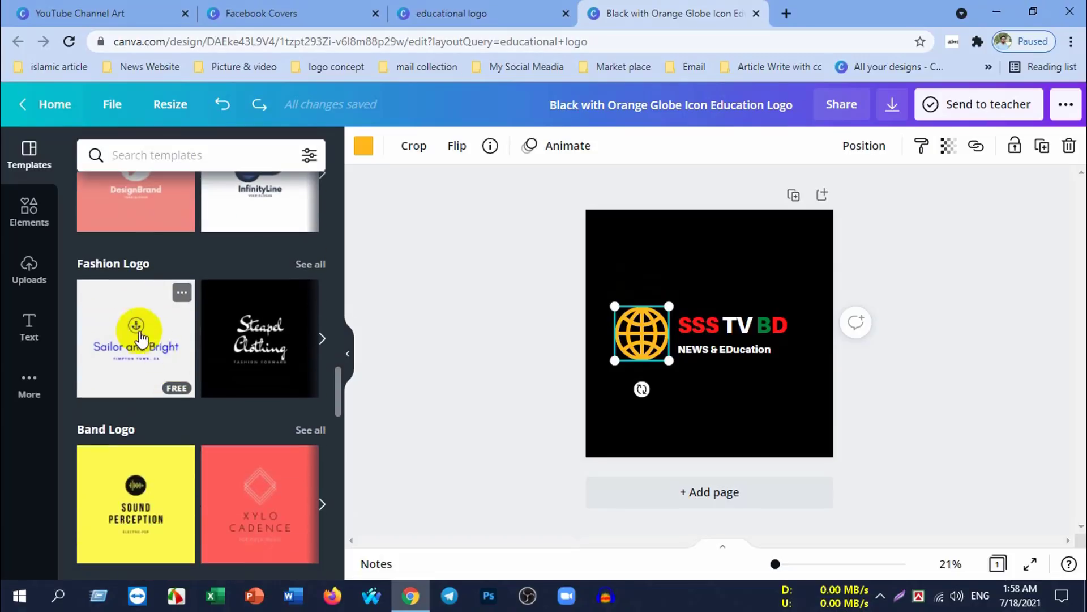
scroll(235, 444, down, 2)
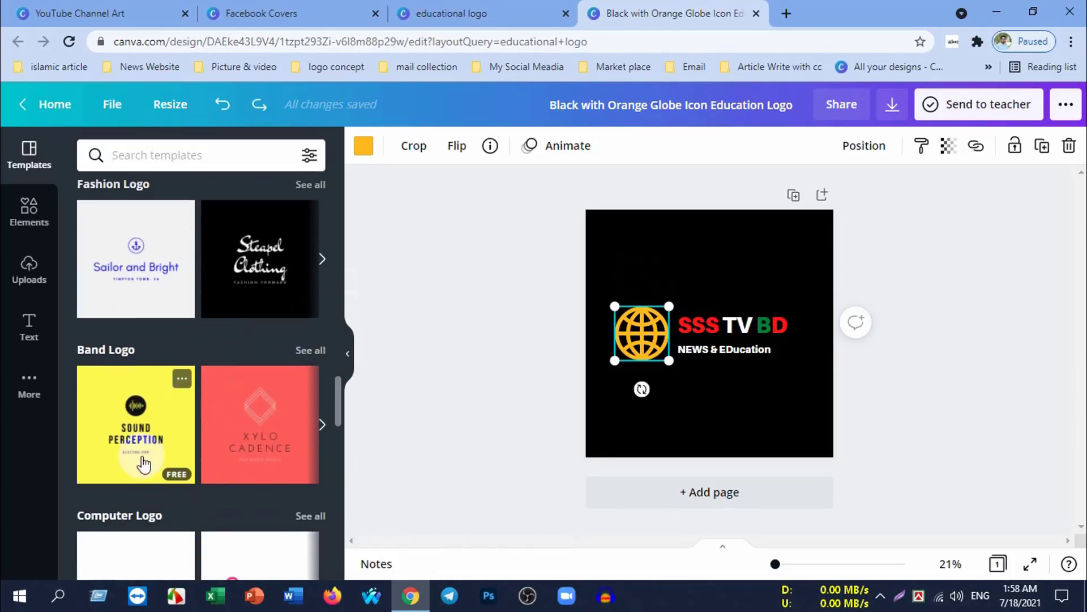
click(309, 362)
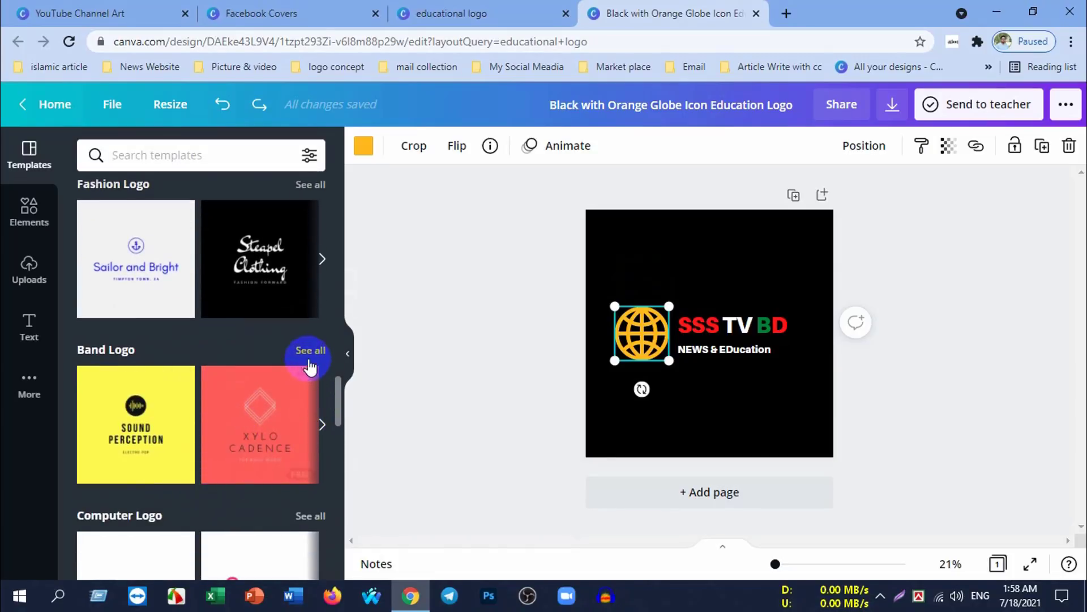
scroll(221, 470, down, 4)
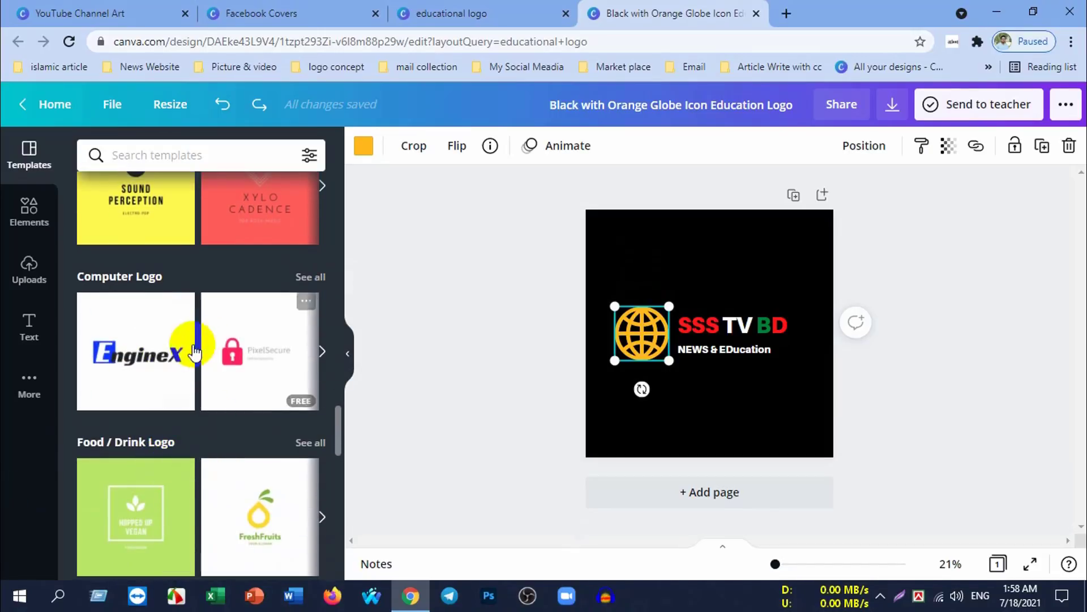
scroll(170, 439, down, 3)
scroll(178, 444, down, 3)
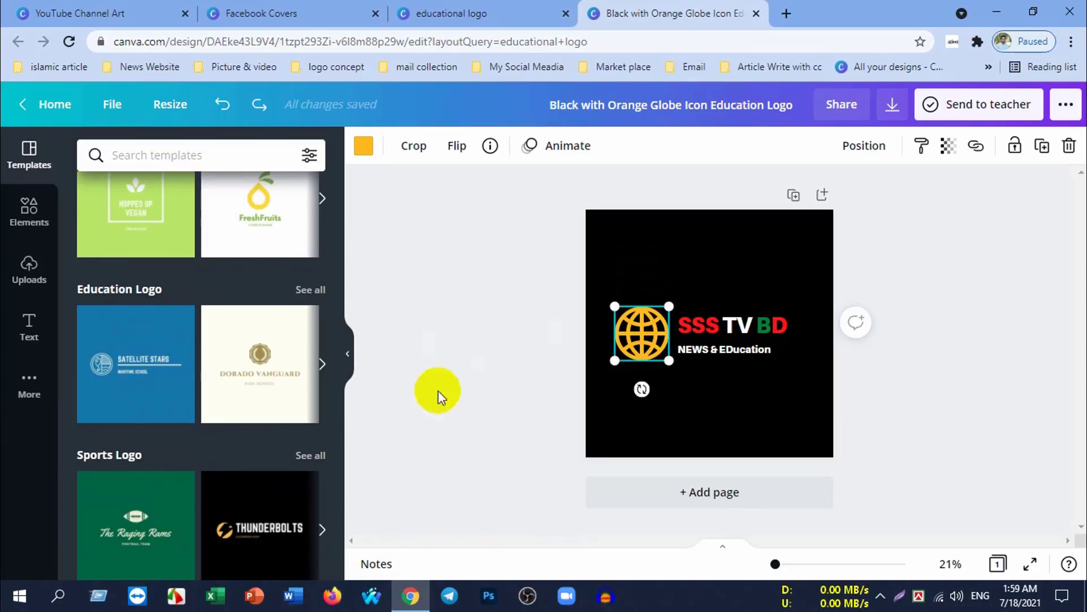
Step: Scroll through the template library to find the Education Logo category
scroll(226, 389, down, 3)
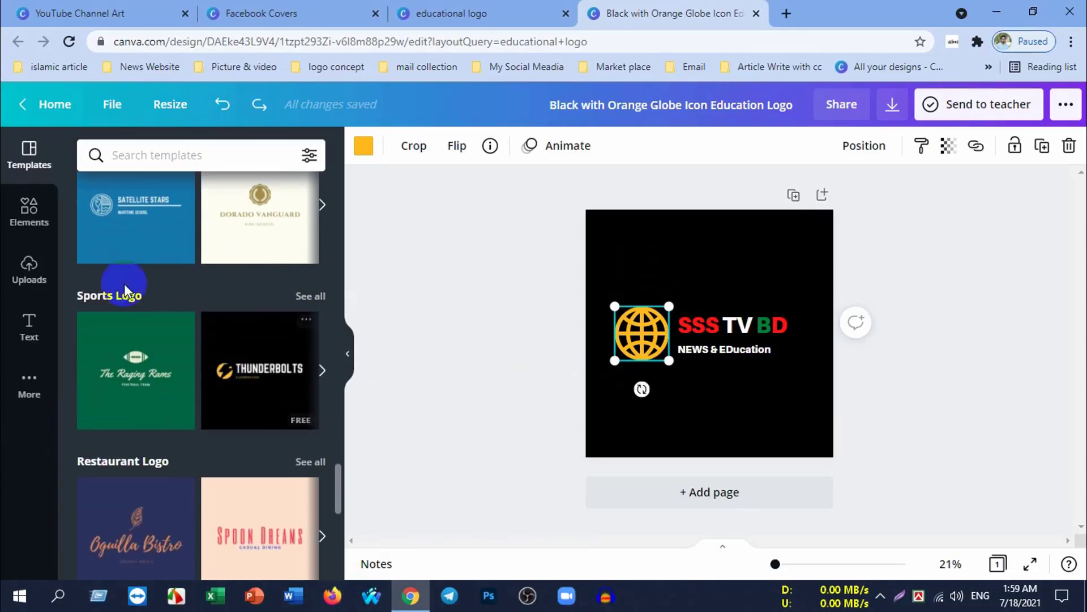
scroll(130, 380, down, 3)
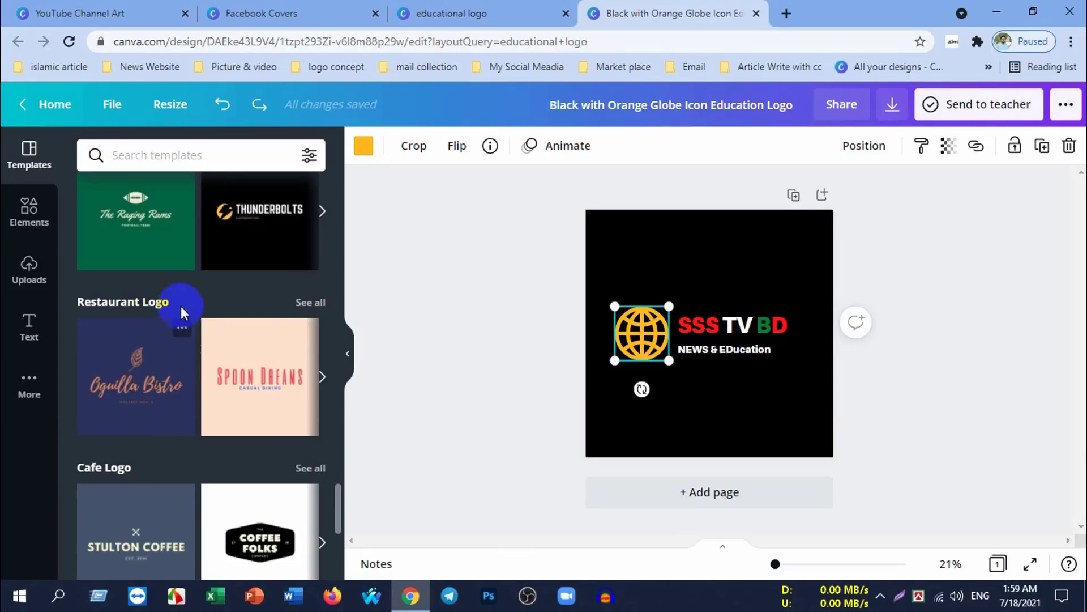
scroll(213, 424, down, 4)
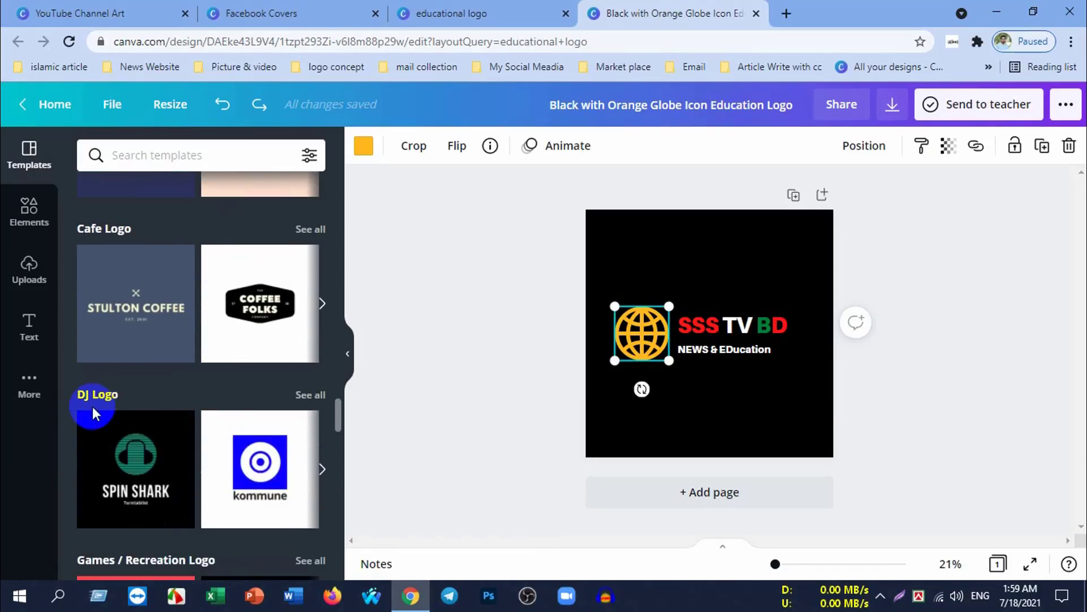
scroll(171, 429, down, 3)
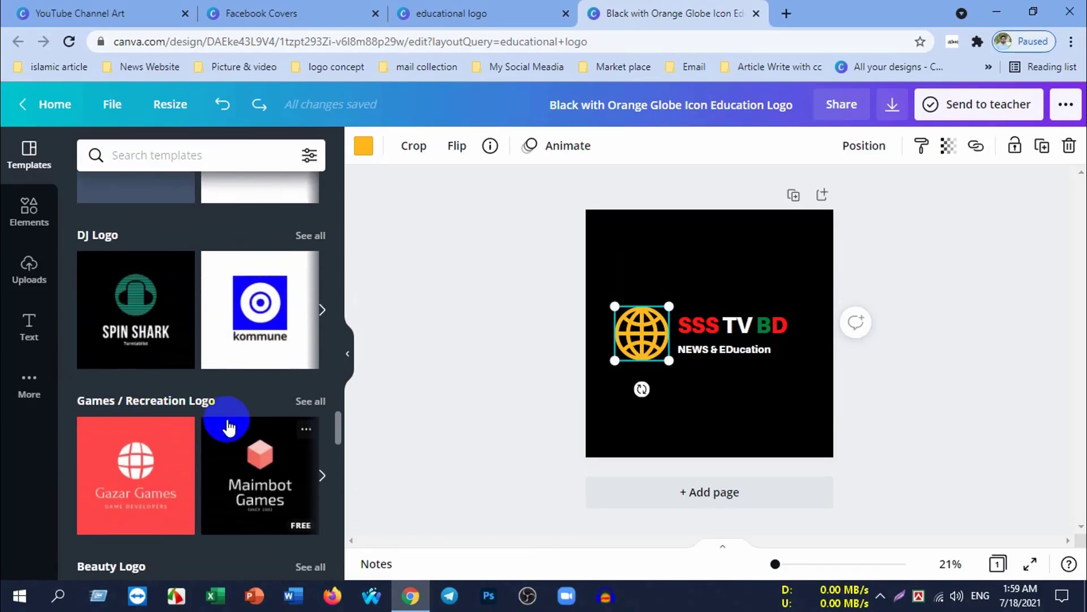
scroll(223, 410, down, 3)
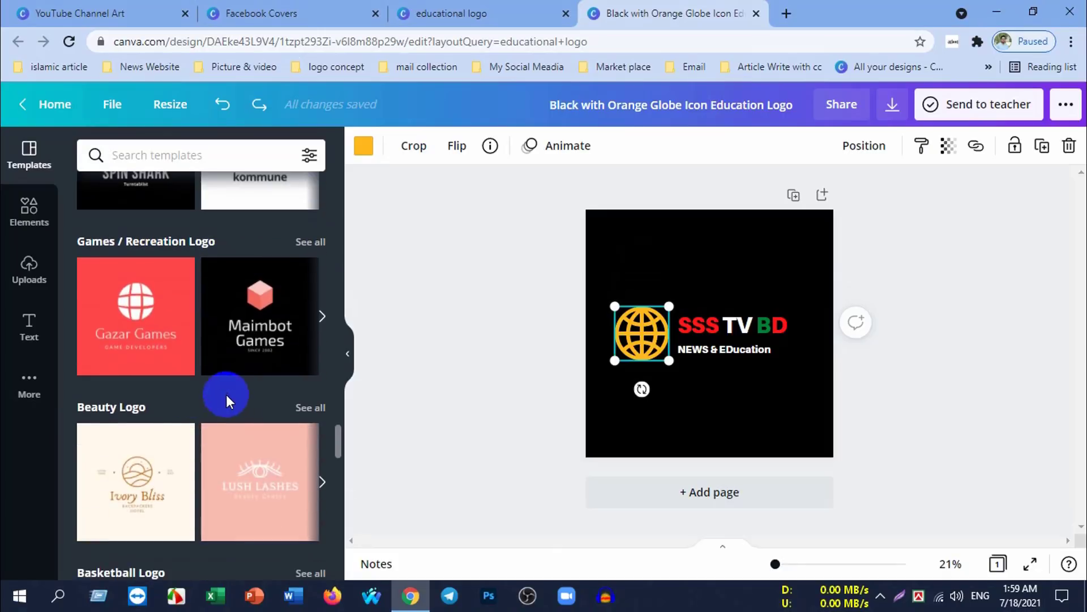
scroll(139, 436, down, 4)
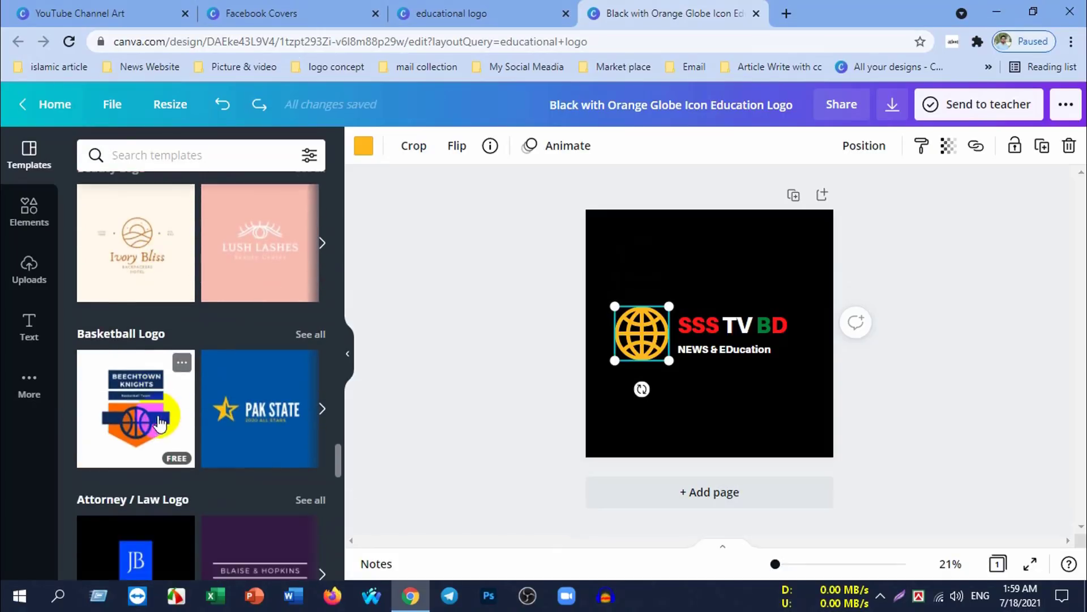
scroll(113, 356, down, 3)
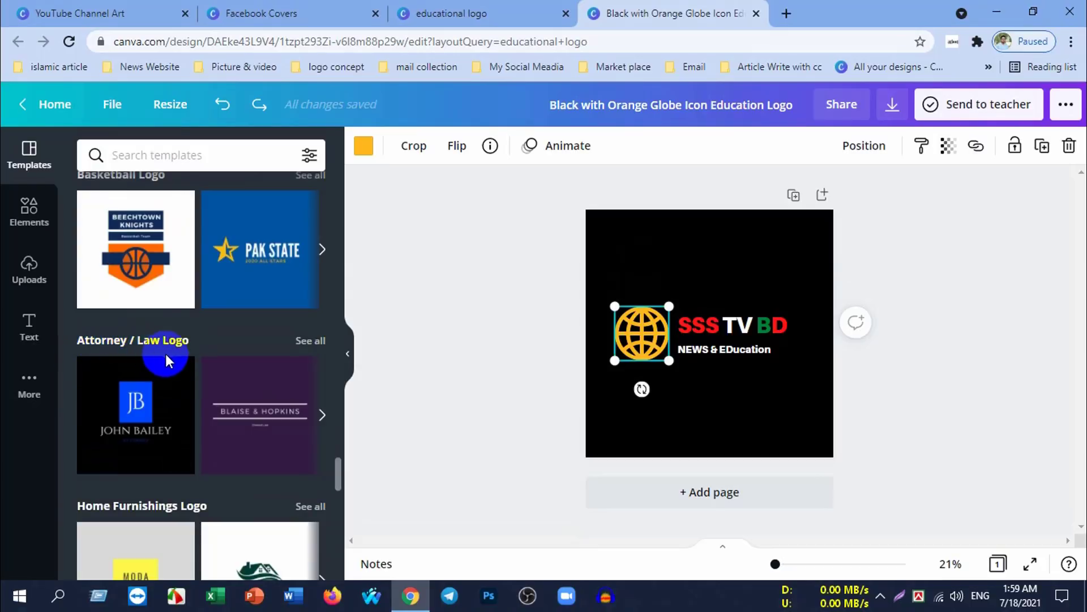
scroll(210, 415, down, 3)
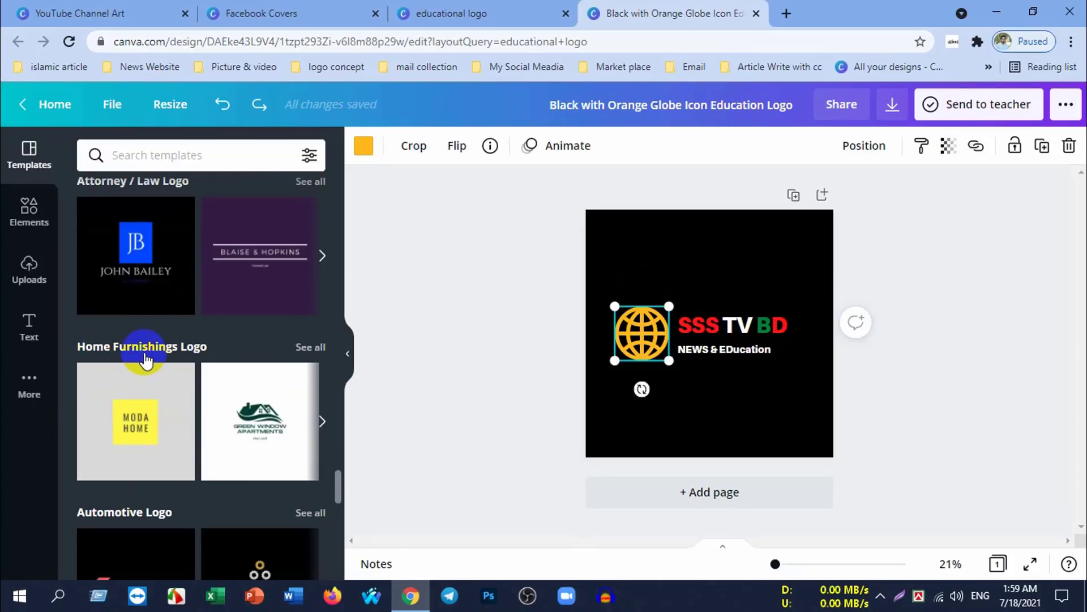
scroll(231, 448, down, 1)
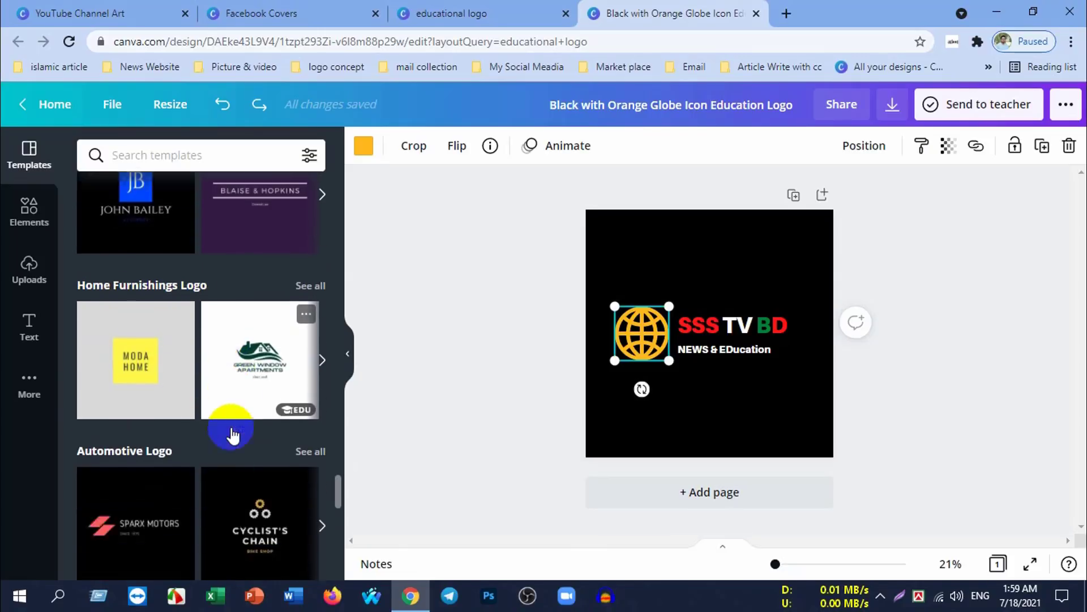
scroll(170, 396, down, 2)
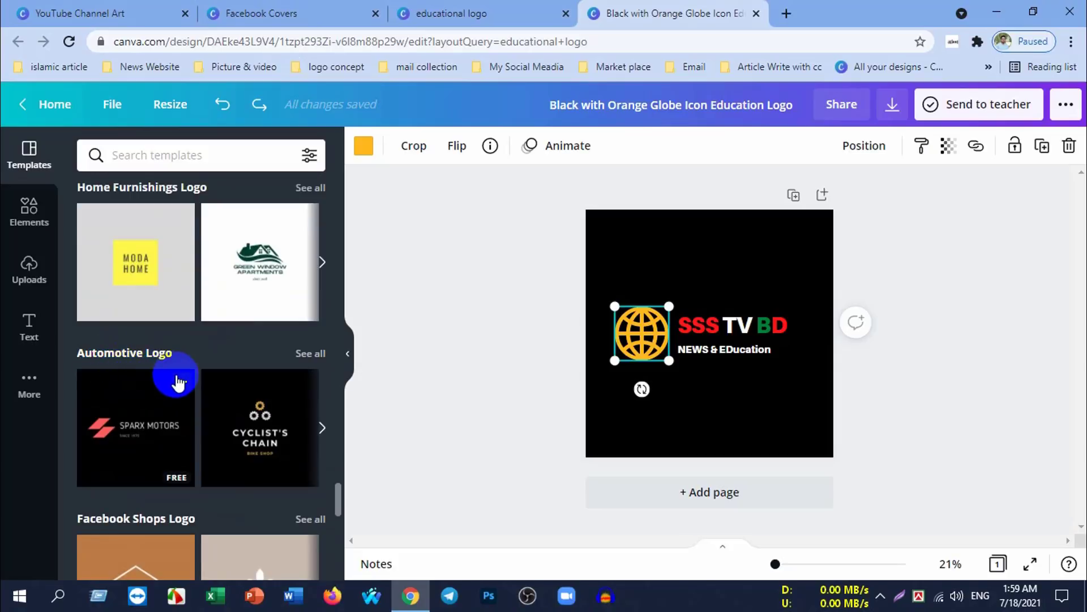
scroll(136, 439, down, 4)
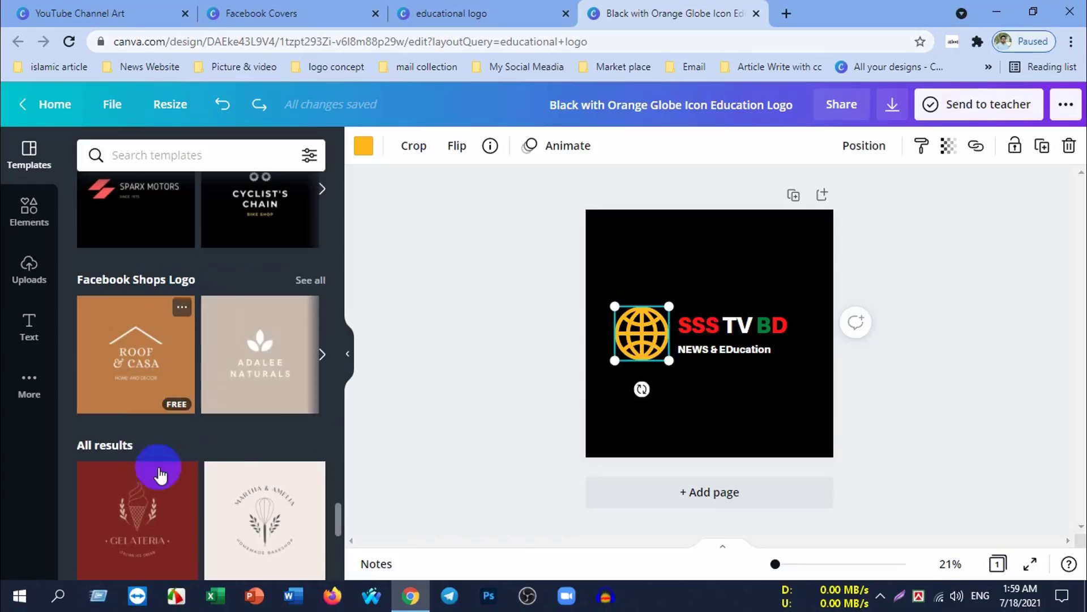
scroll(158, 453, down, 1)
scroll(142, 363, down, 2)
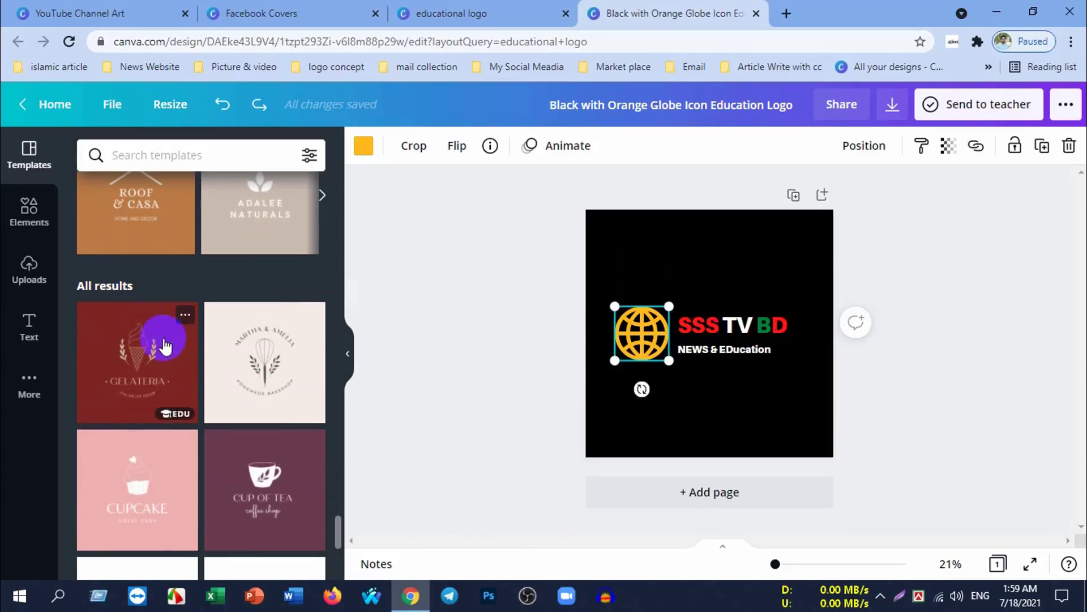
scroll(170, 368, down, 2)
scroll(181, 413, down, 3)
scroll(184, 453, down, 2)
scroll(178, 462, up, 6)
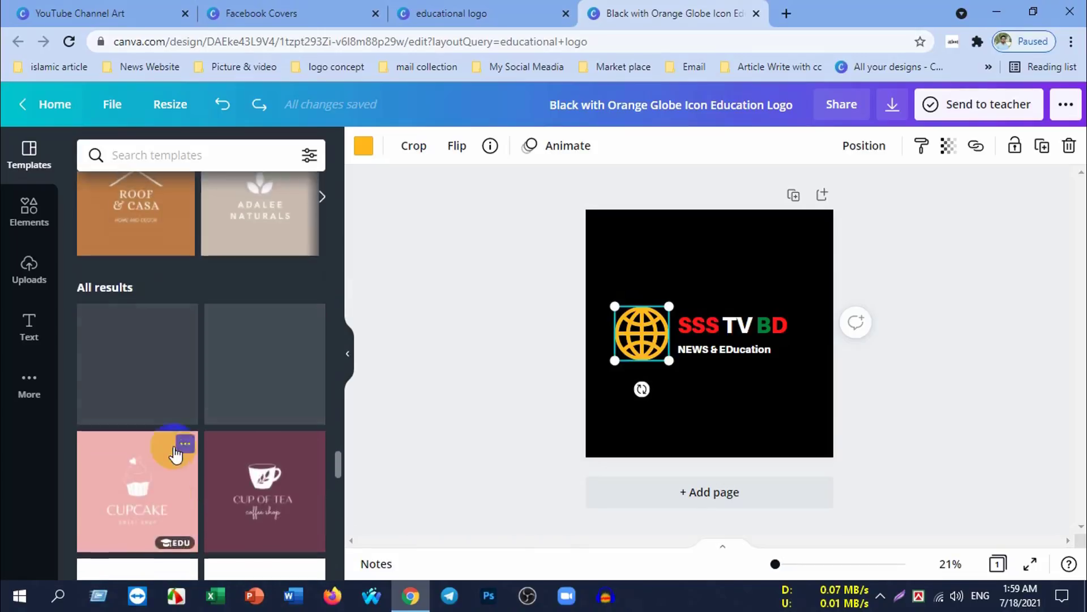
scroll(167, 444, up, 5)
scroll(165, 444, up, 5)
scroll(165, 448, up, 4)
scroll(164, 450, up, 3)
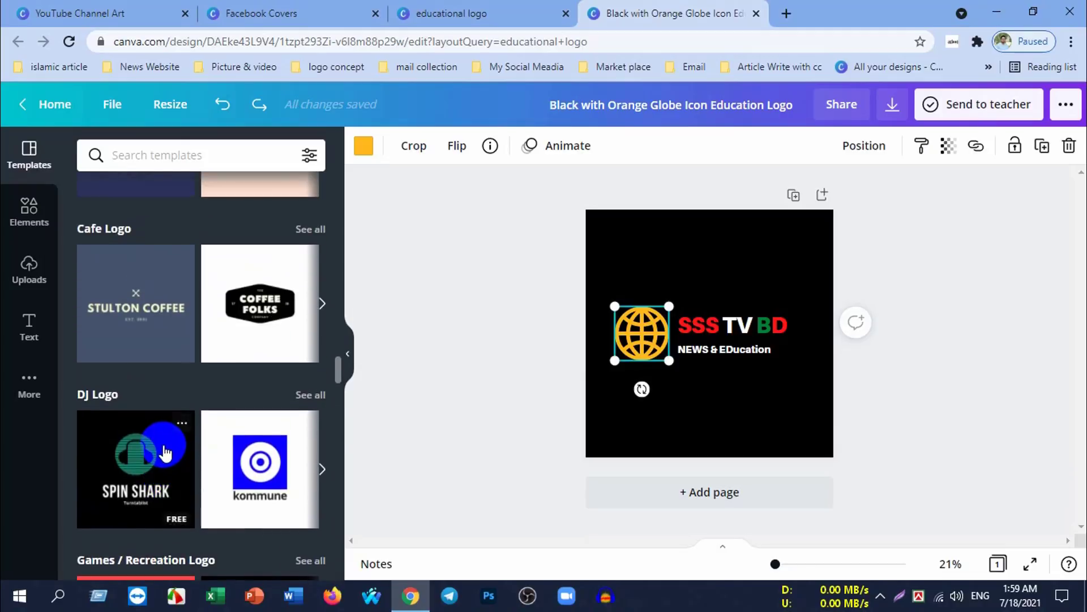
scroll(164, 451, up, 3)
scroll(161, 453, up, 3)
scroll(157, 453, up, 3)
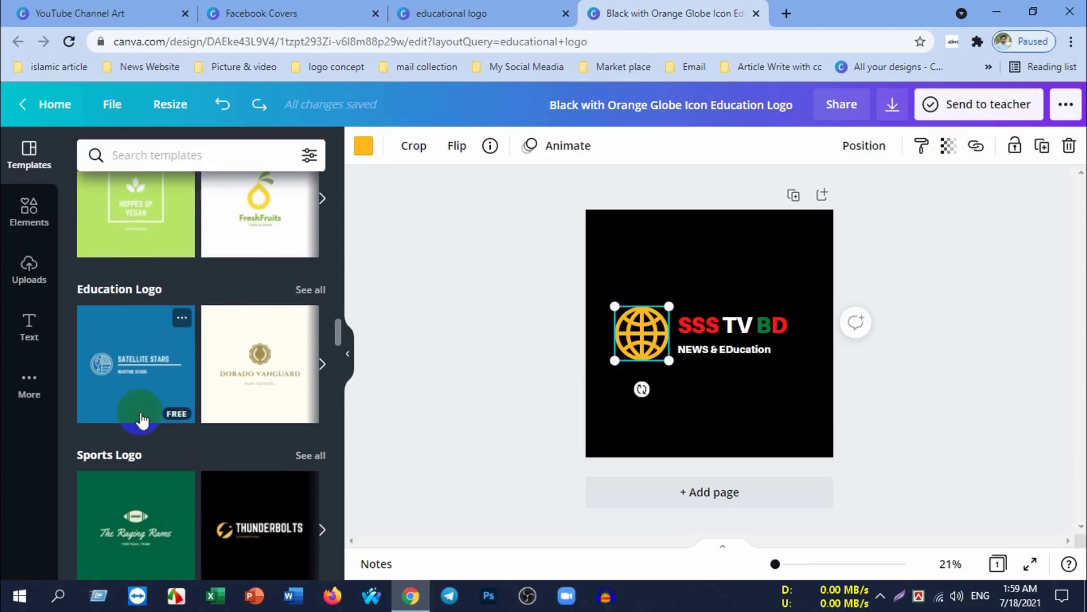
Step: Show all Education Logo templates and pick the Selapen template
click(311, 294)
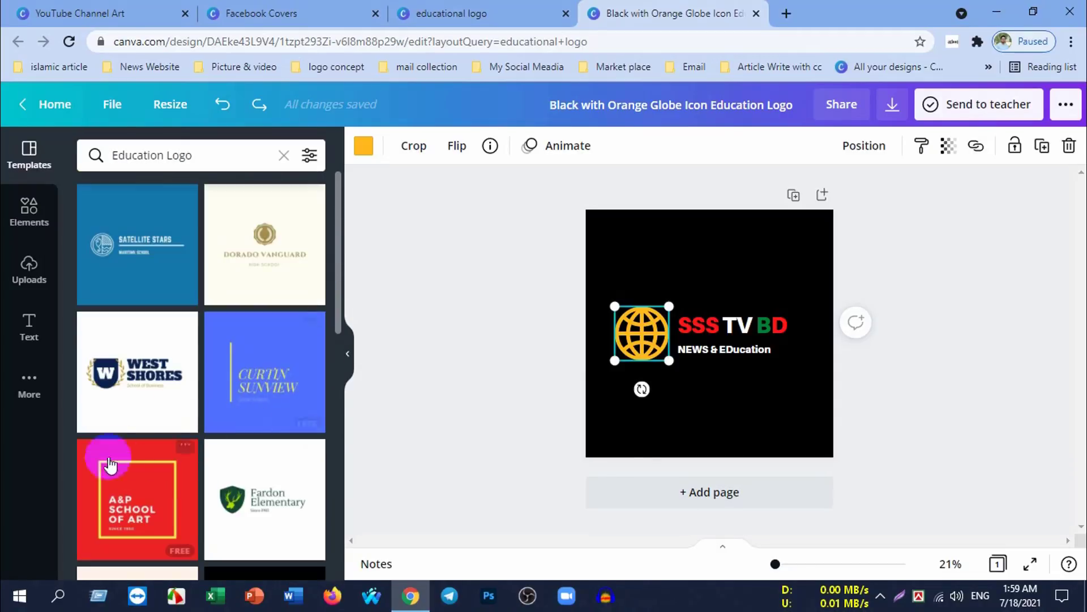
scroll(142, 419, down, 4)
scroll(187, 391, down, 1)
scroll(193, 400, down, 3)
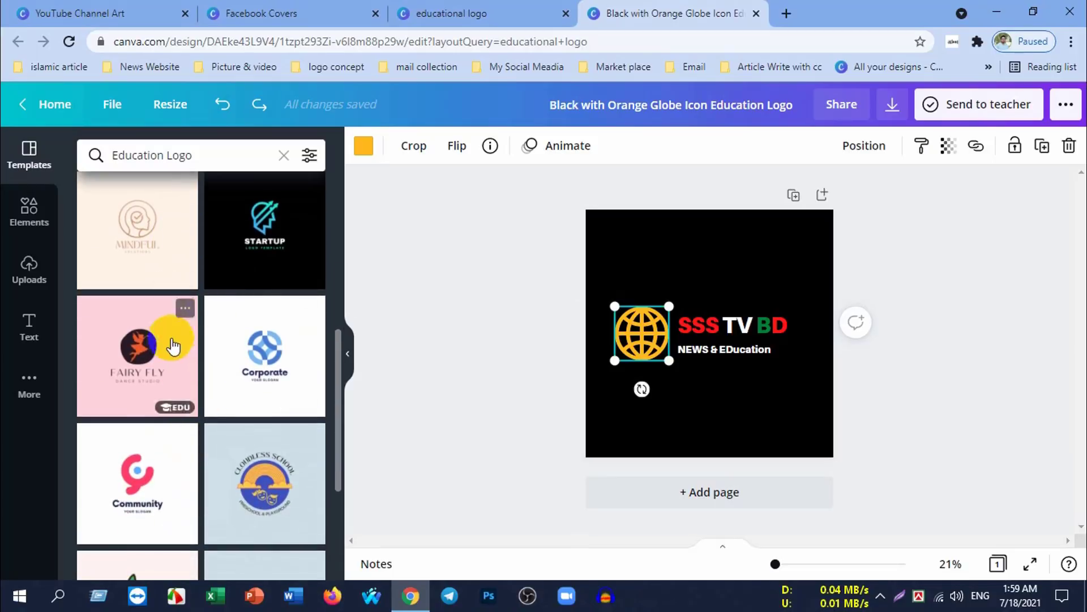
scroll(236, 411, down, 4)
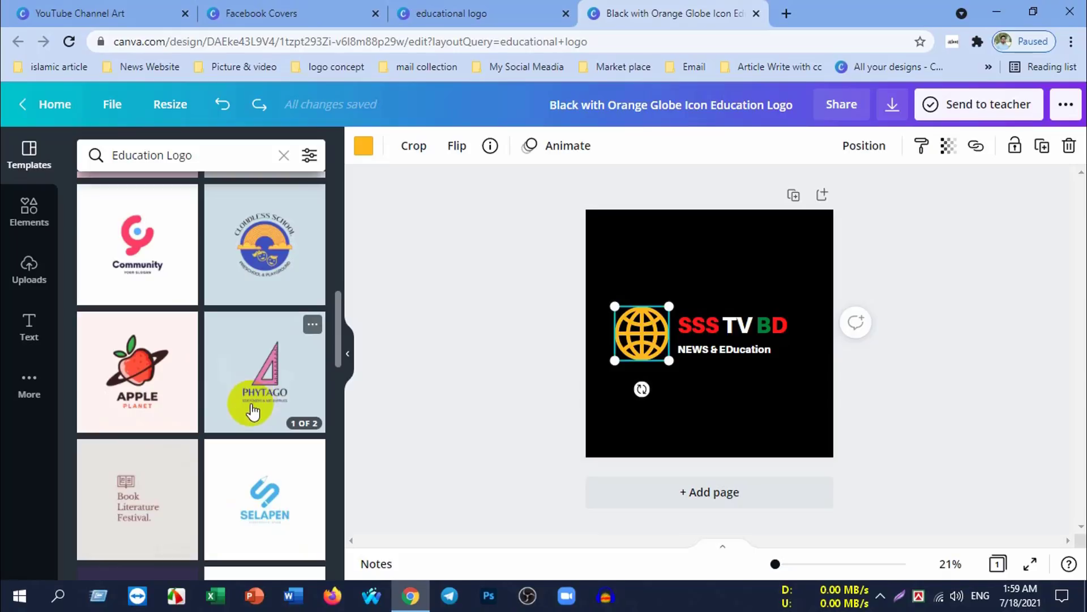
scroll(187, 391, down, 4)
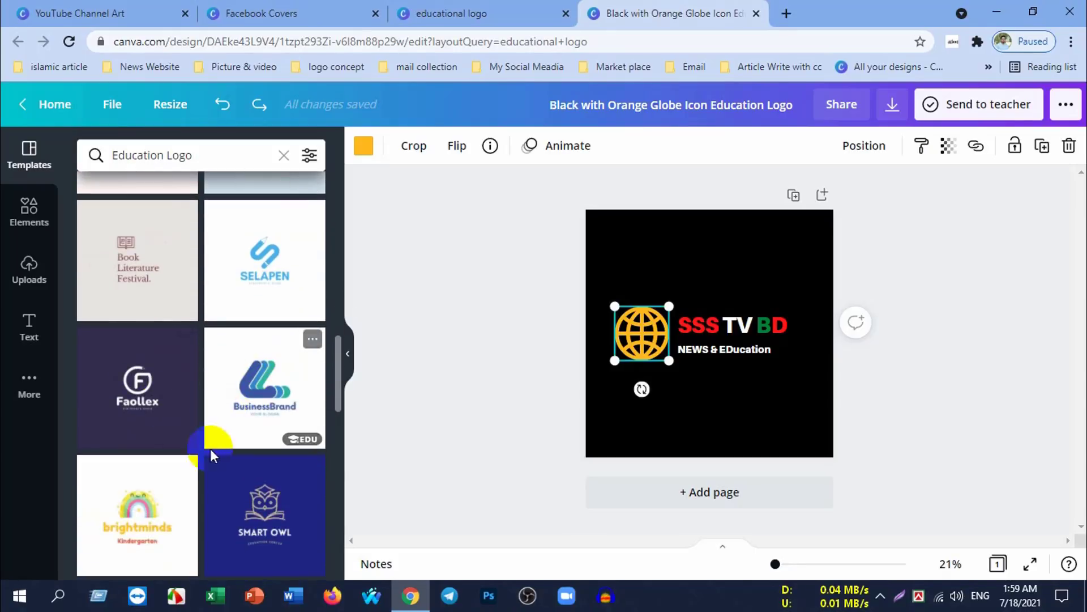
click(259, 264)
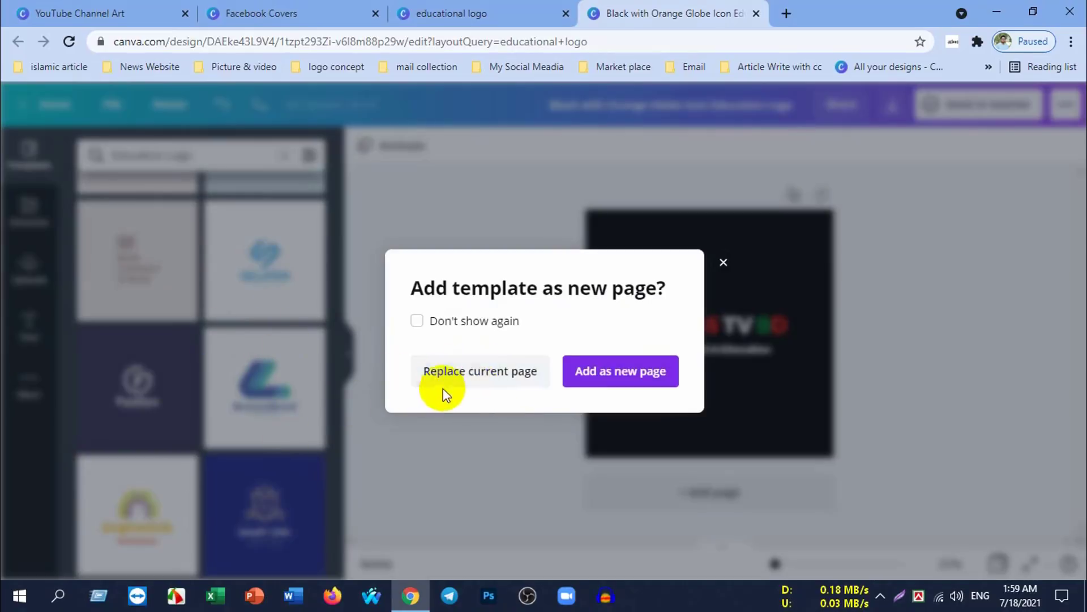
Step: Replace the current page with the Selapen template and retype its SELAPEN title as SSS TV BD
click(459, 374)
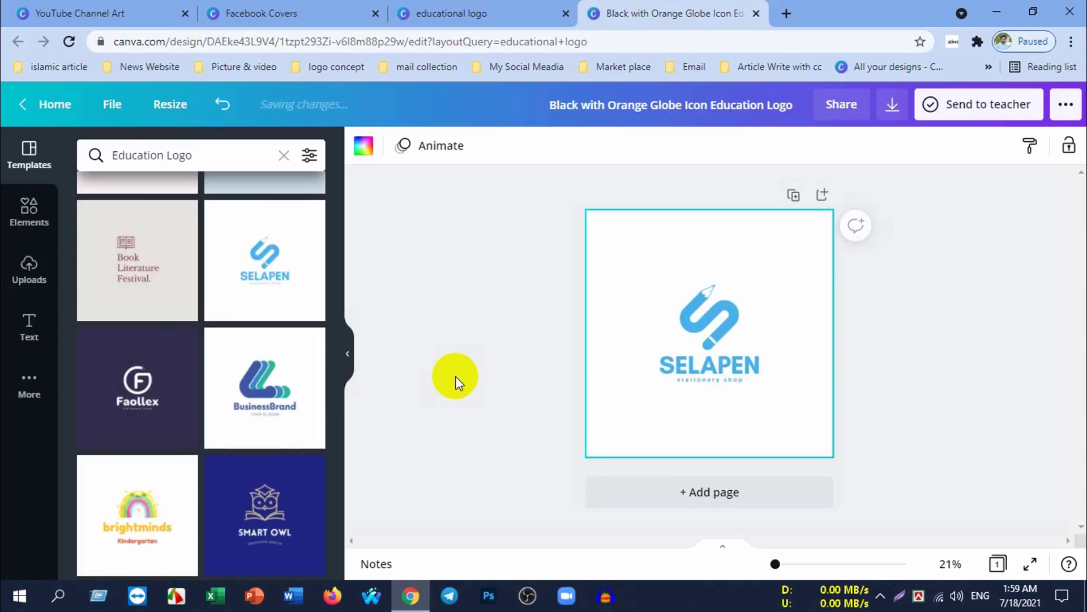
click(709, 332)
click(706, 369)
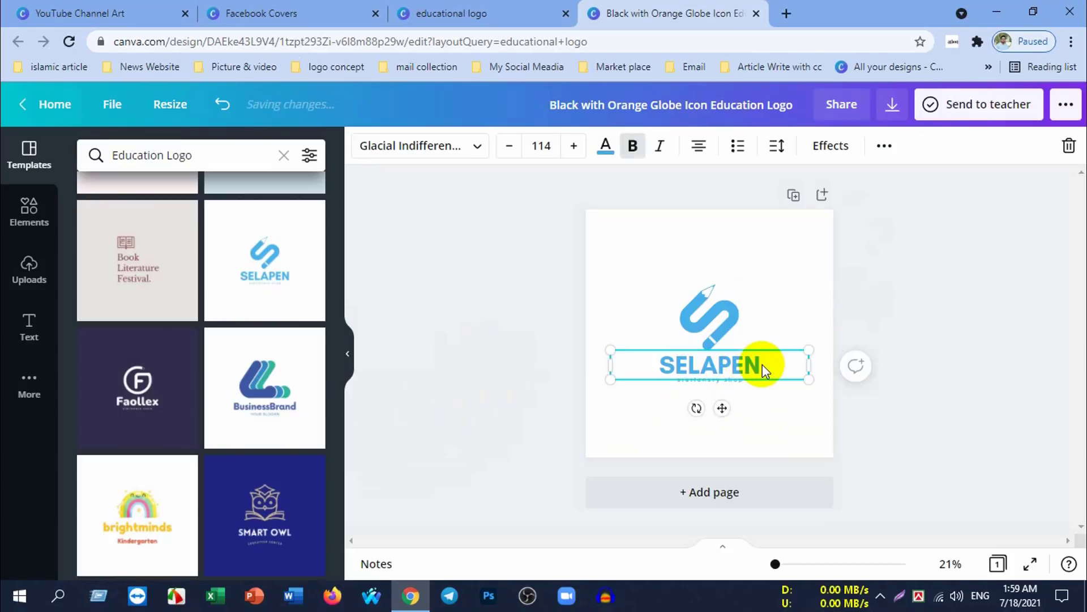
double_click(759, 364)
key(BackSpace)
text(SSS T)
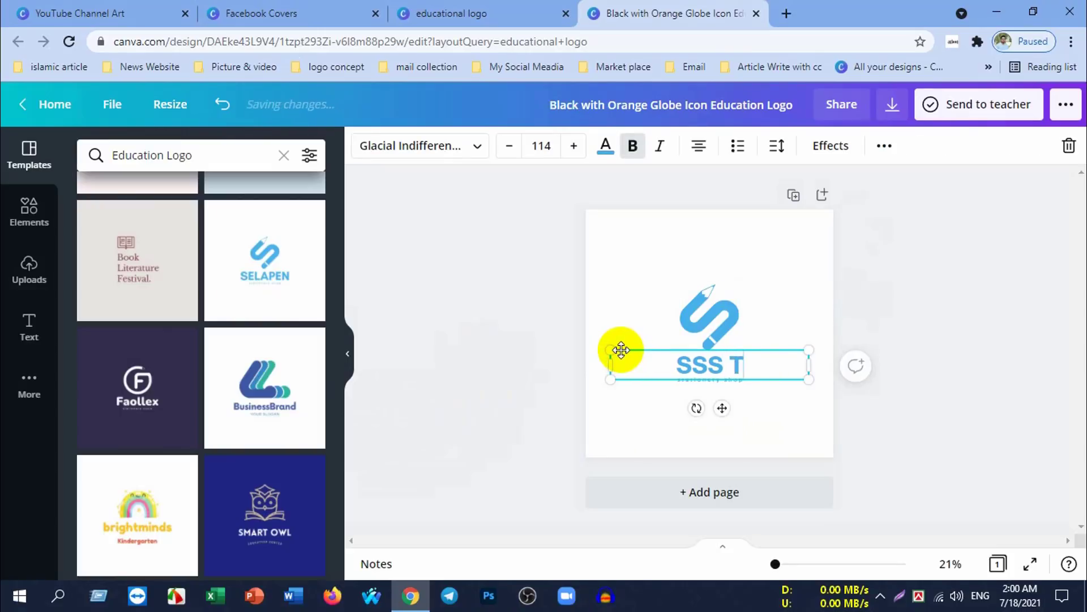
text(V B)
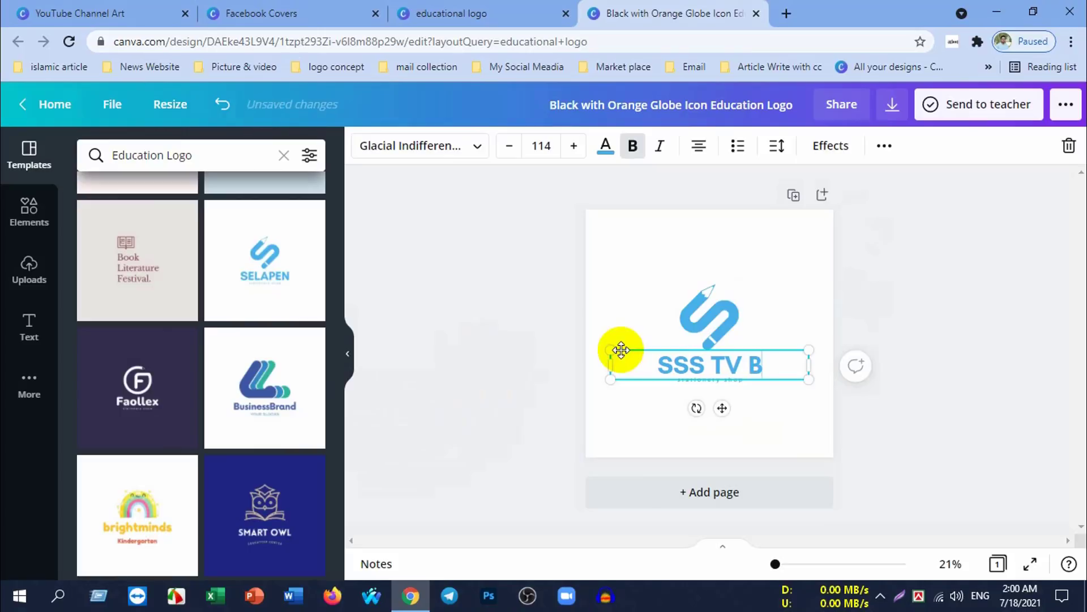
text(D)
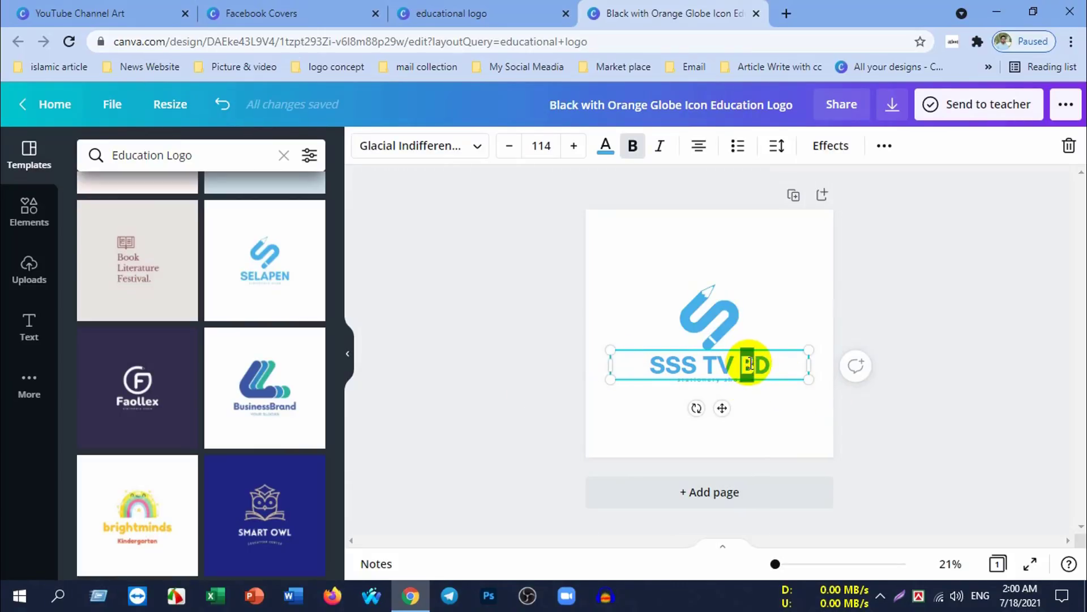
Step: Colour the B of BD dark green and the D red
click(605, 146)
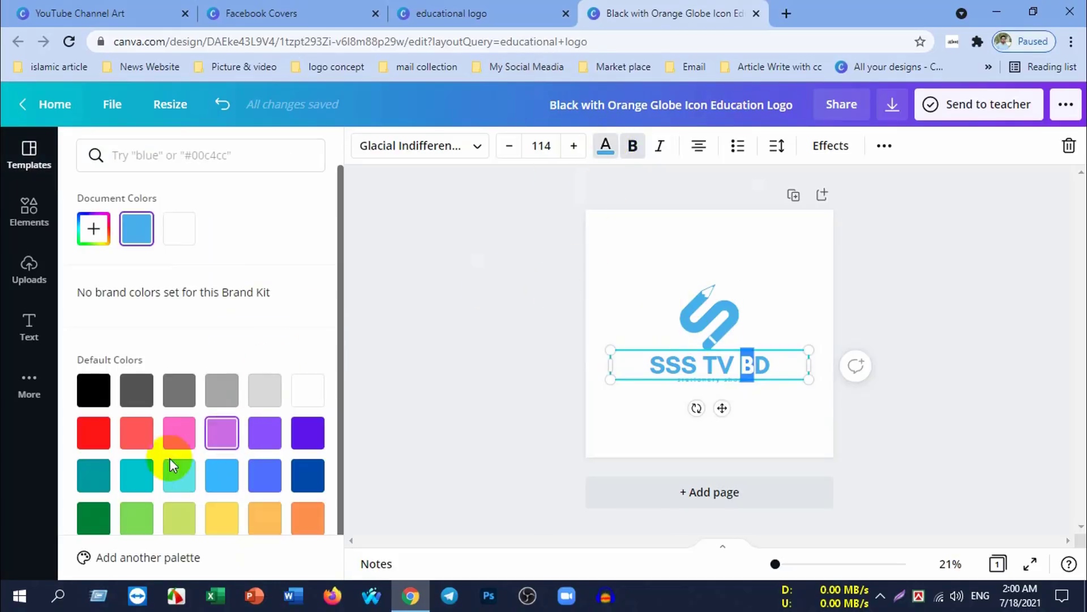
click(94, 515)
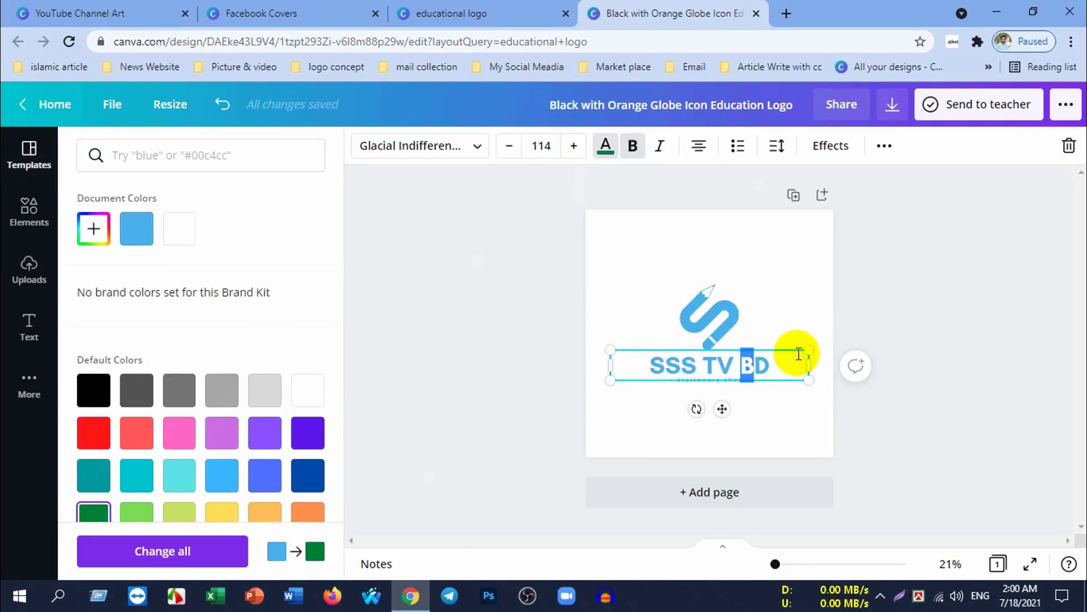
click(772, 366)
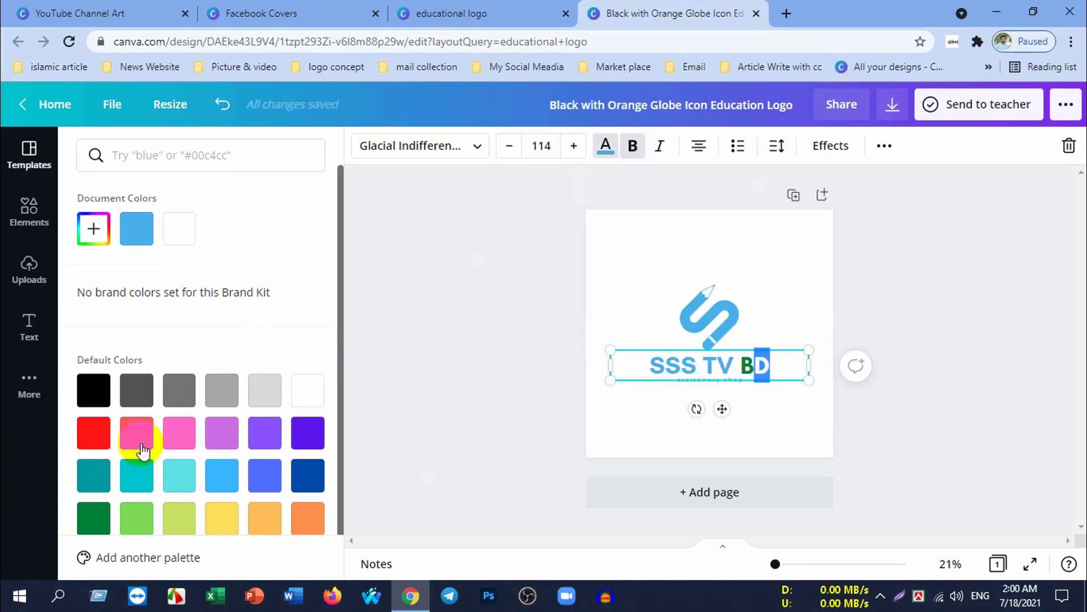
click(93, 432)
click(536, 349)
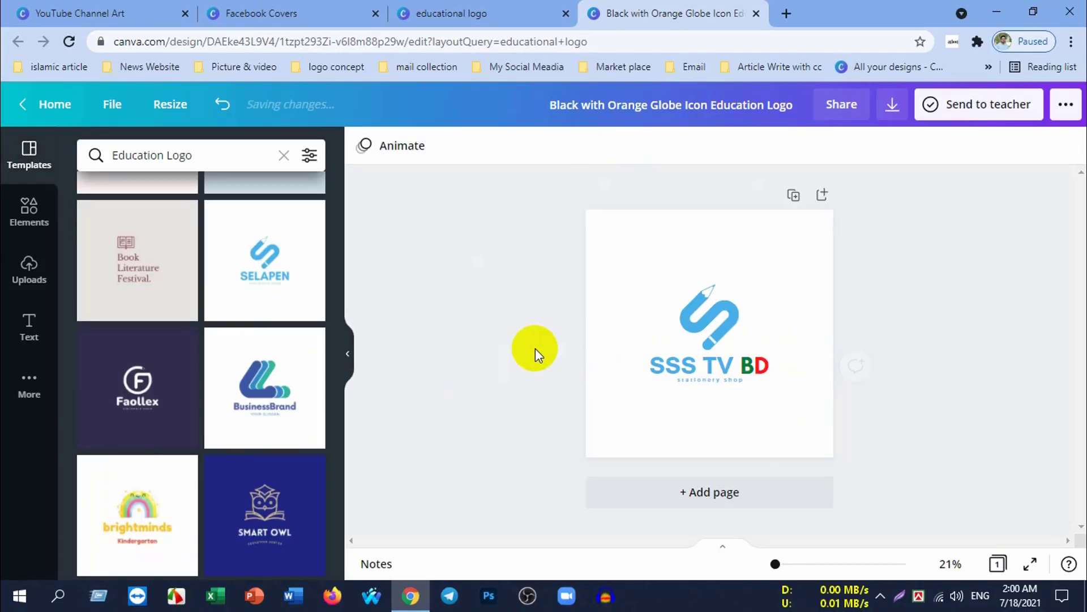
Step: Make the word TV white
click(729, 369)
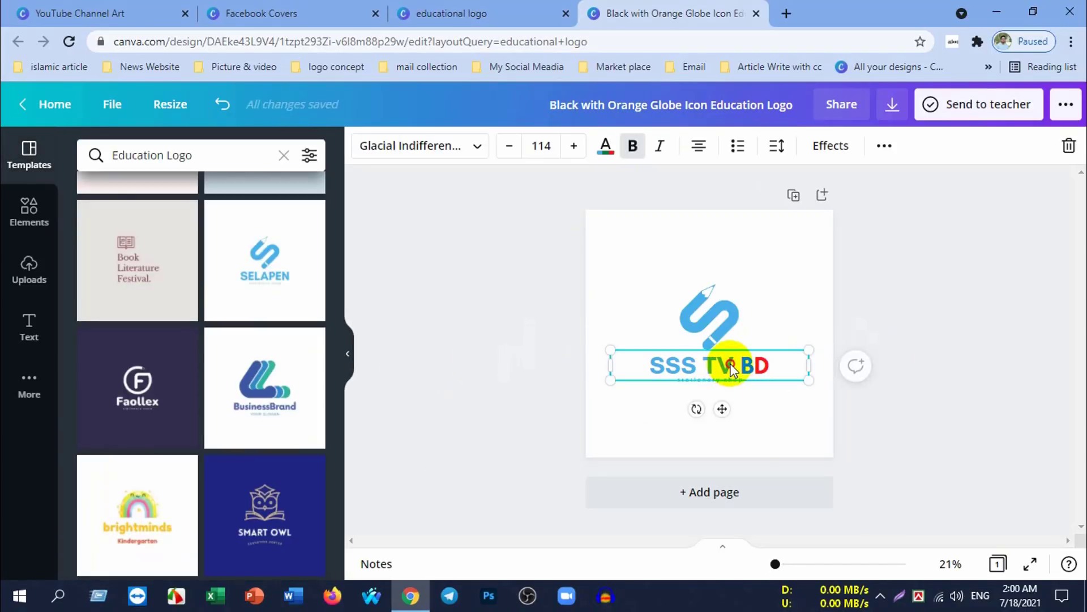
click(731, 365)
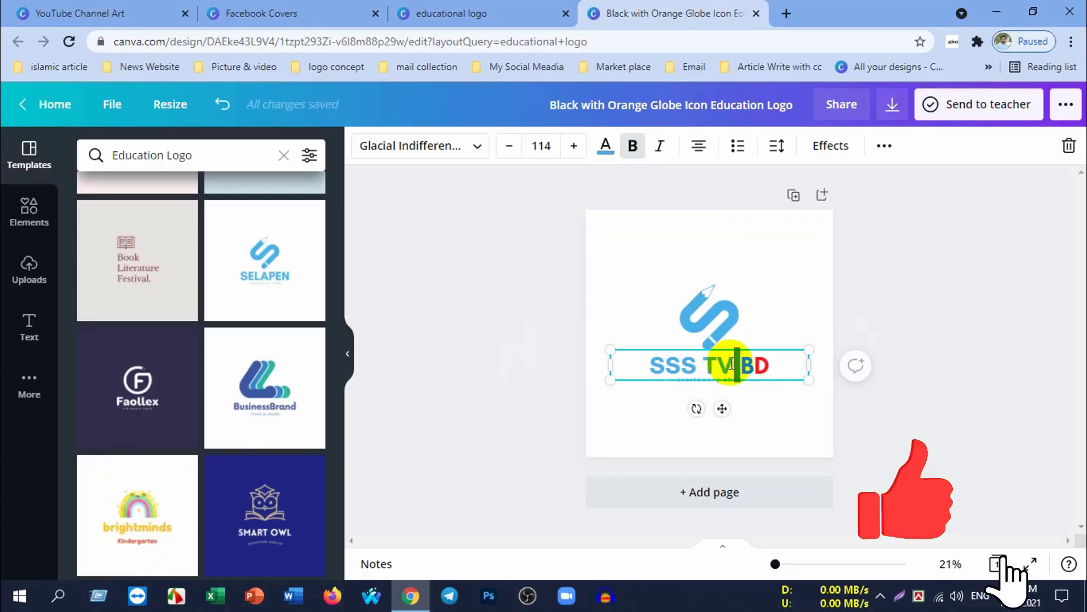
double_click(707, 365)
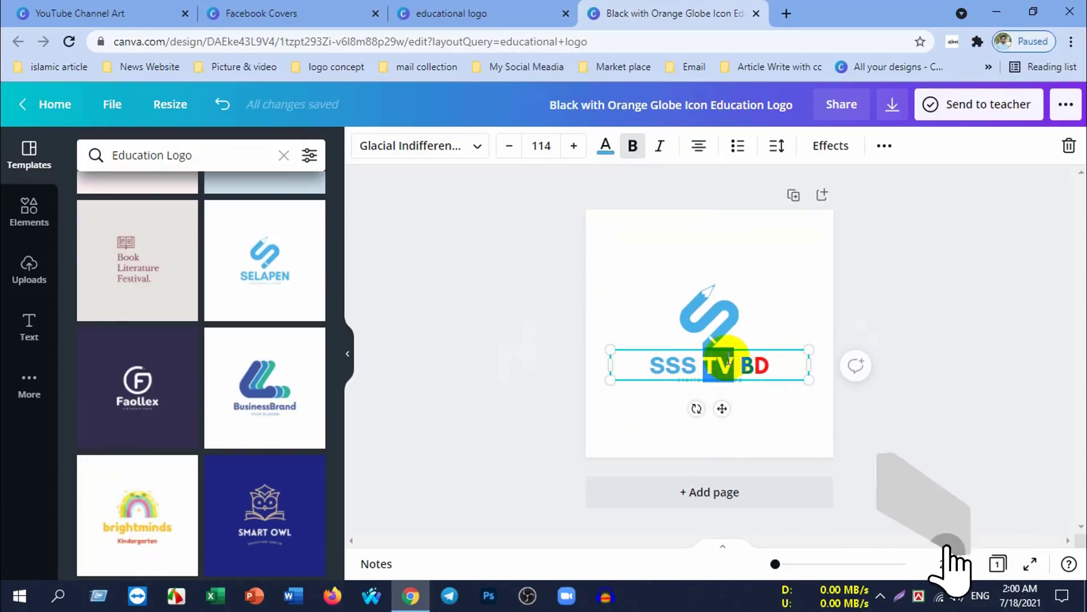
click(605, 145)
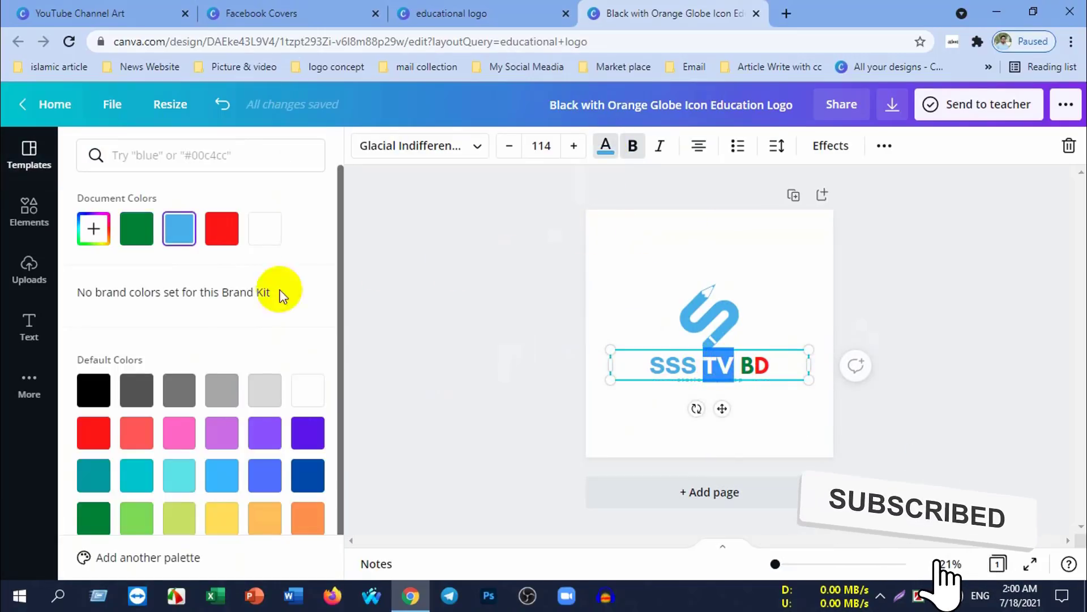
click(271, 241)
click(529, 344)
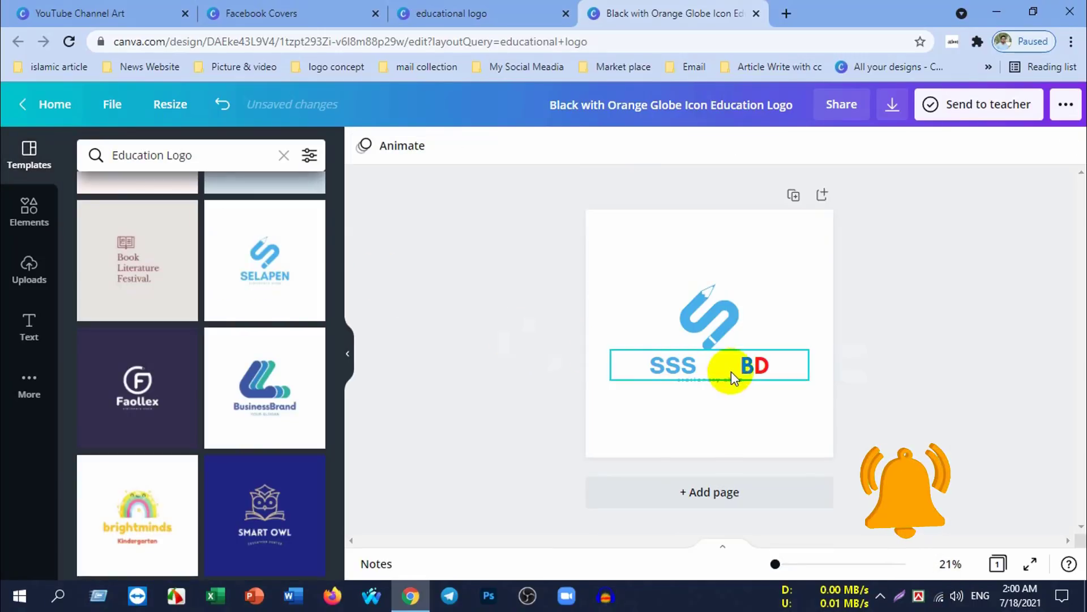
Step: Make the word SSS red
click(651, 367)
double_click(653, 365)
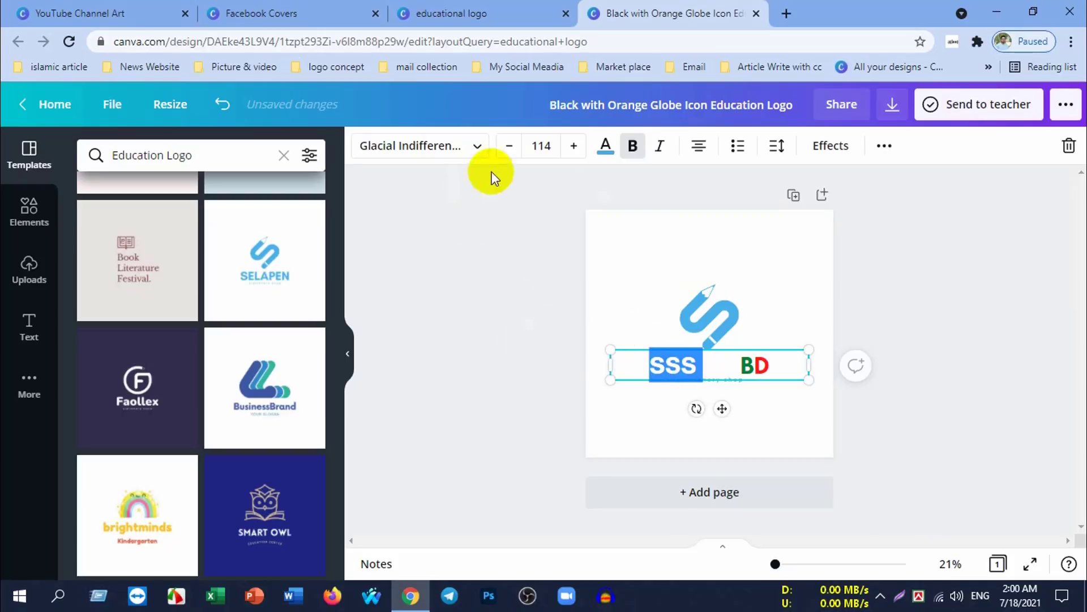
click(606, 147)
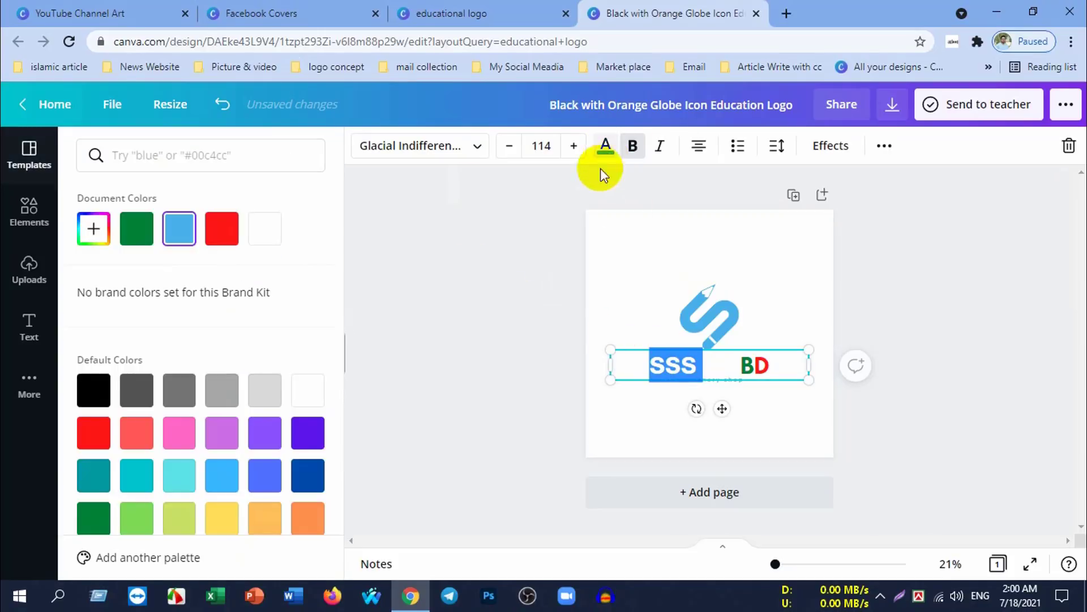
click(243, 232)
click(445, 316)
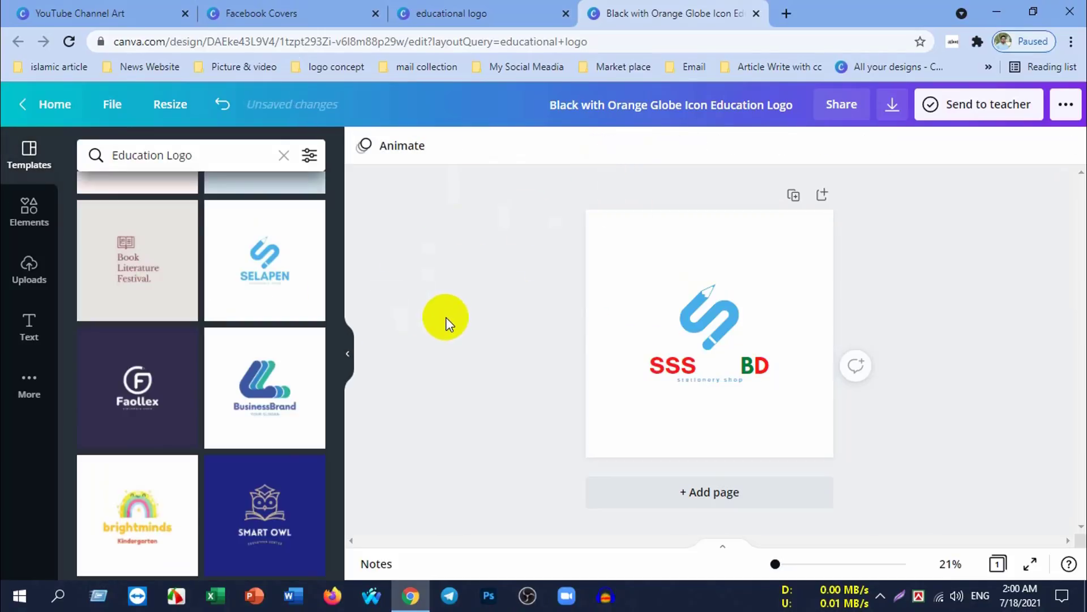
click(642, 243)
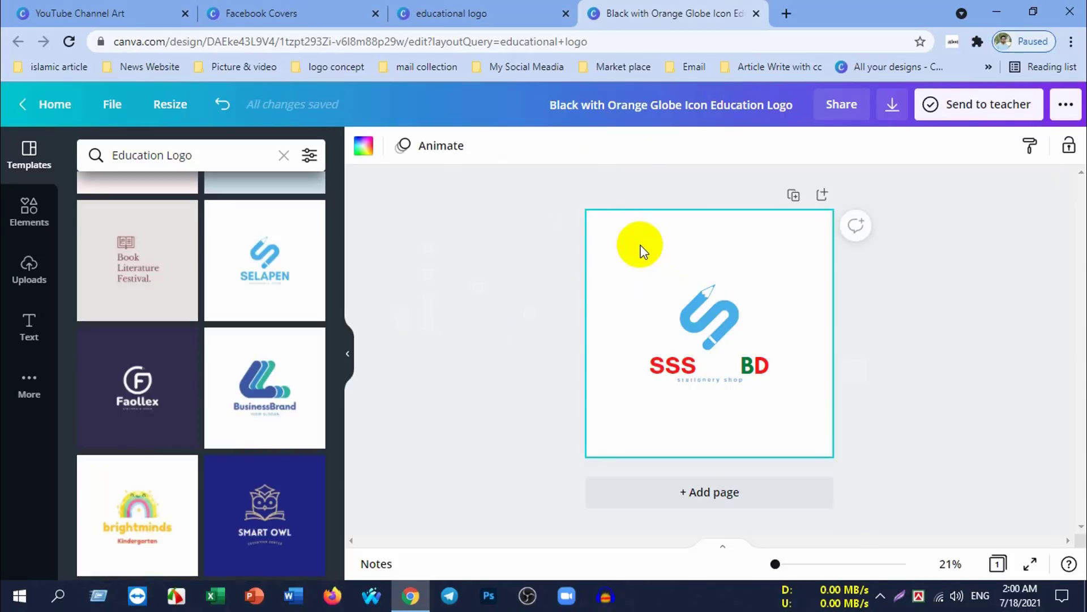
Step: Try blue and light gray page backgrounds, then set the background to black
click(364, 146)
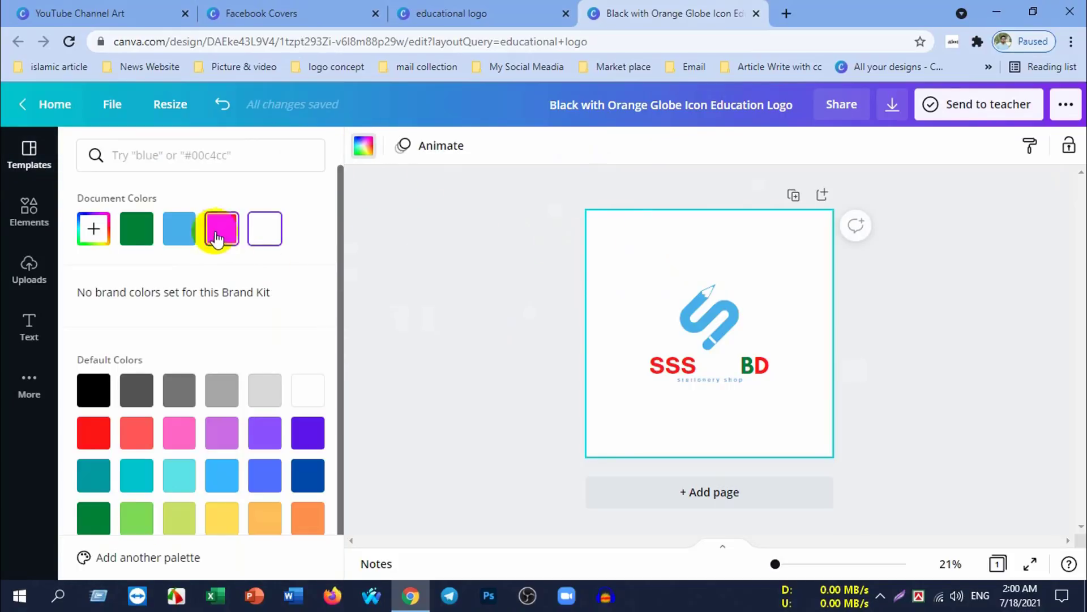
scroll(177, 453, down, 1)
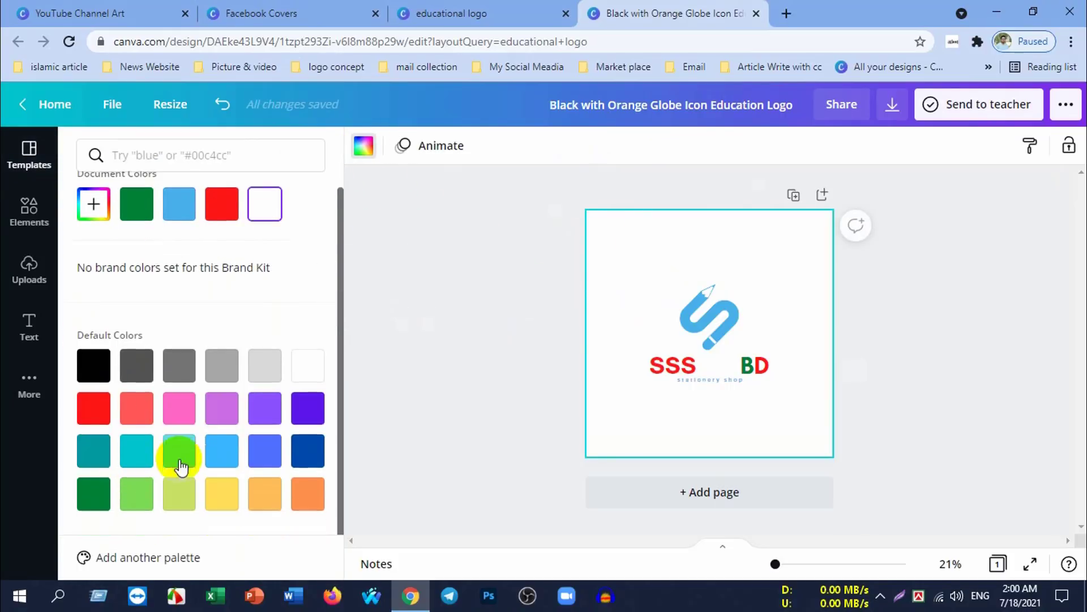
click(270, 453)
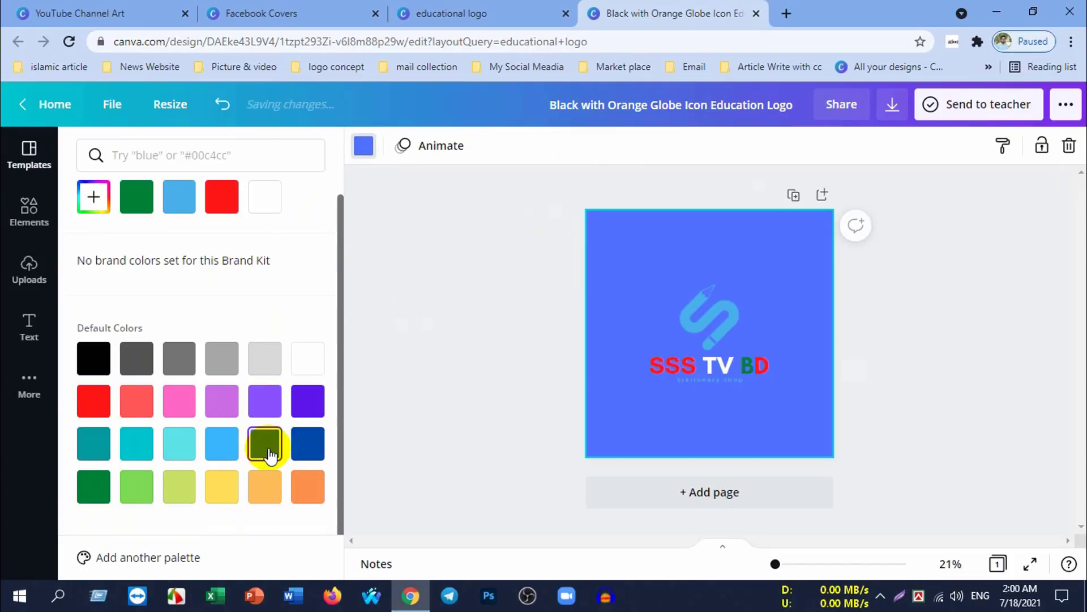
click(276, 364)
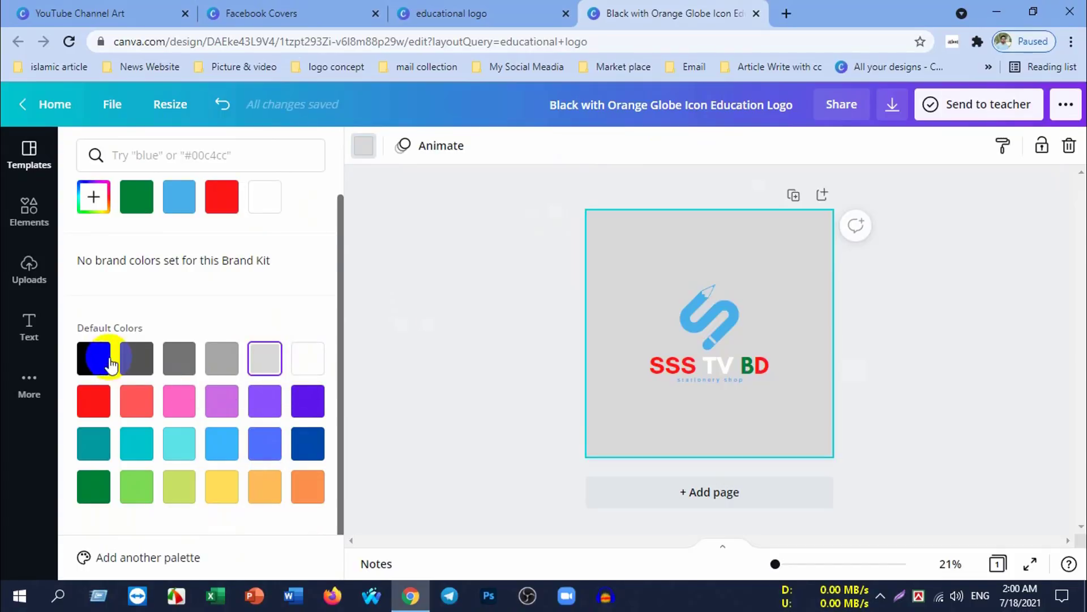
click(95, 358)
click(529, 296)
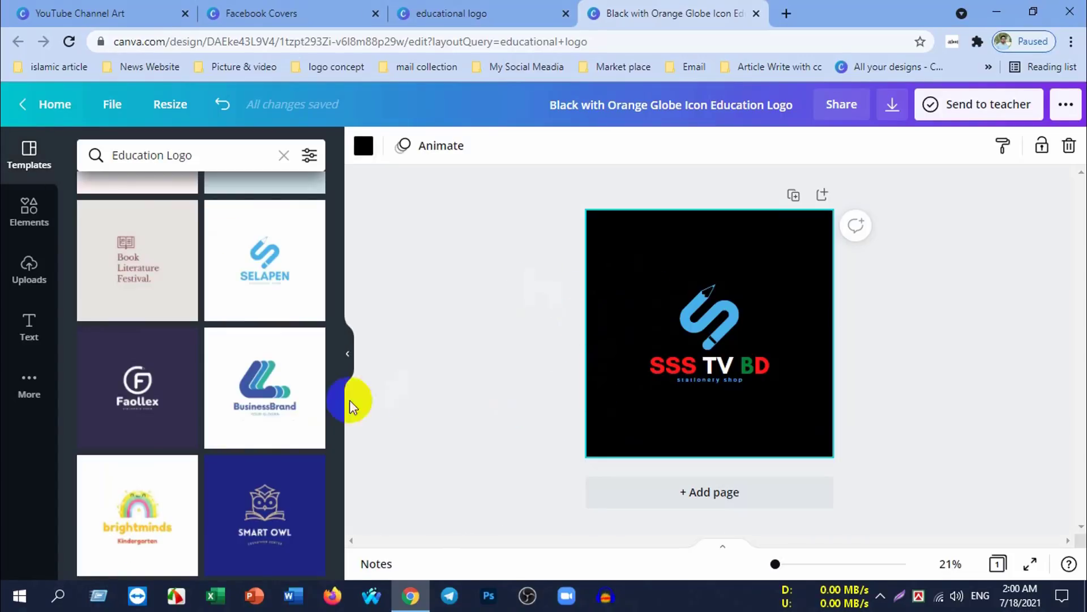
Step: Preview red, purple, turquoise, teal, green, yellow and dark blue backgrounds, then return to black
click(363, 147)
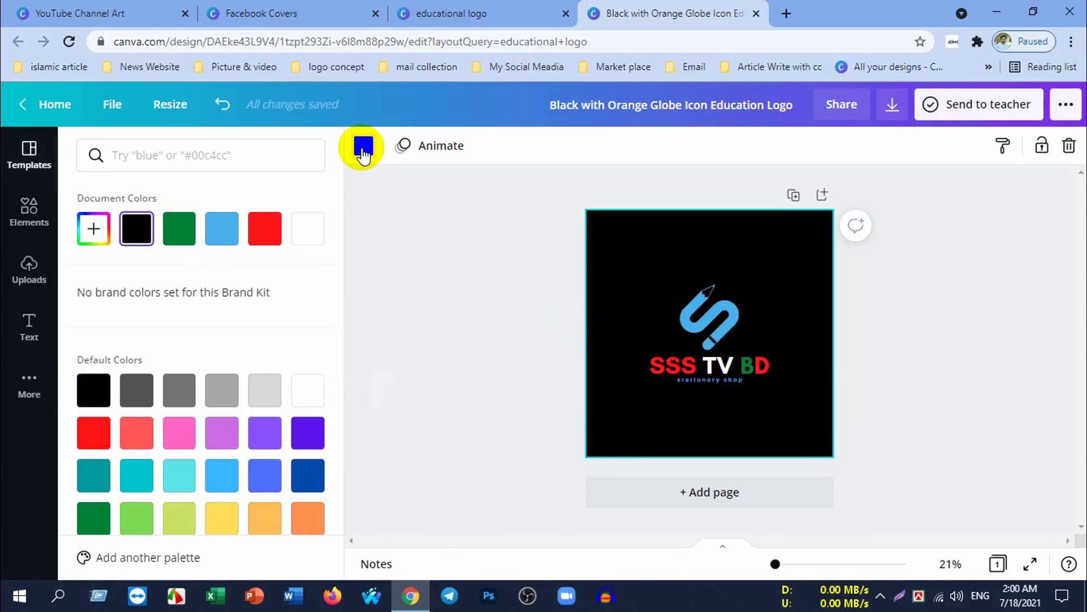
scroll(213, 461, down, 1)
click(96, 403)
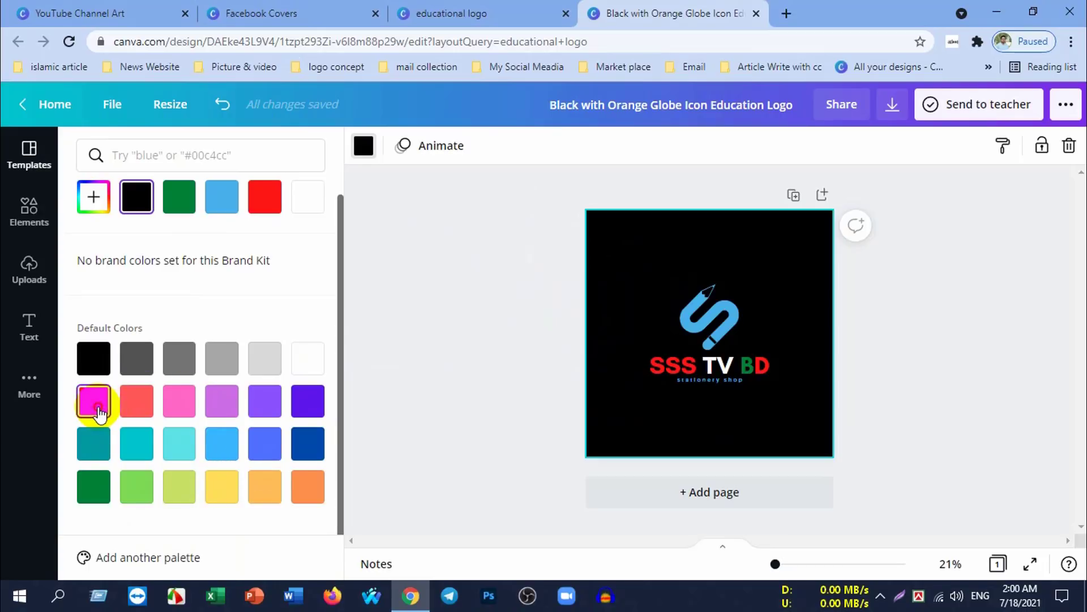
click(265, 403)
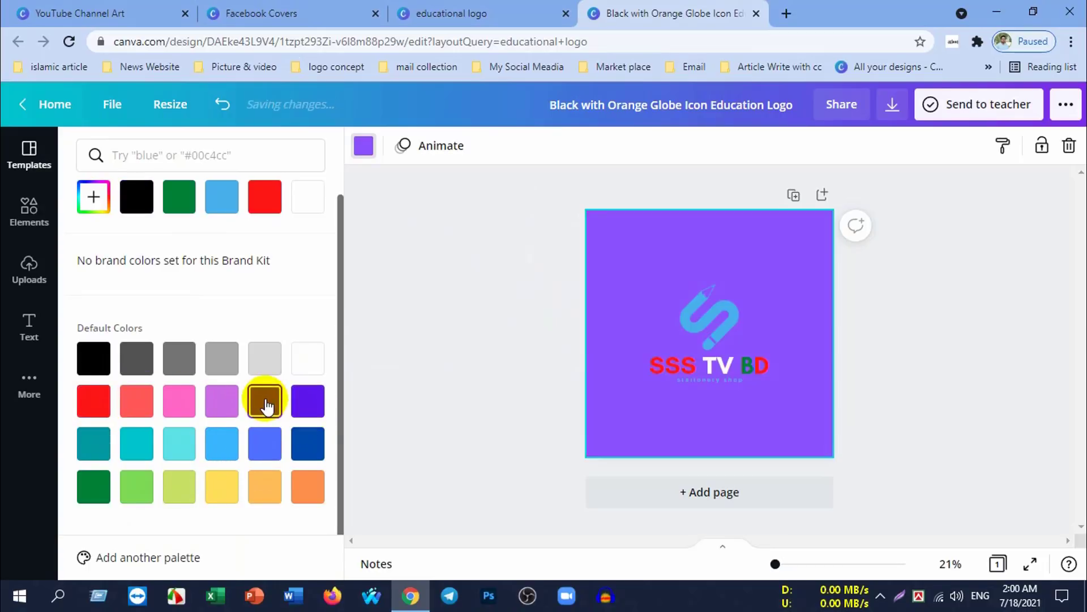
click(184, 448)
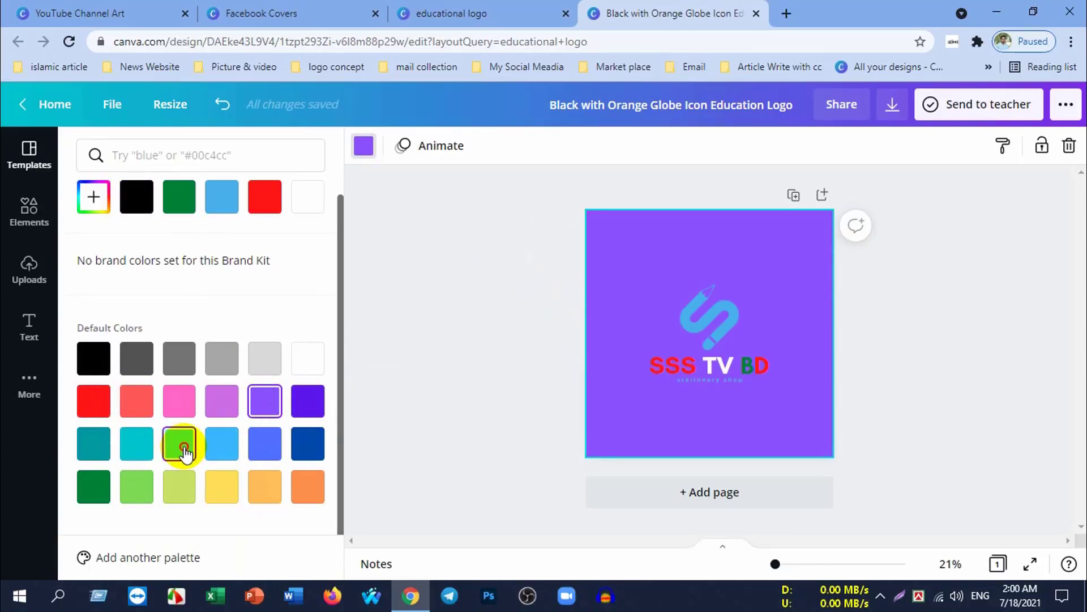
click(94, 447)
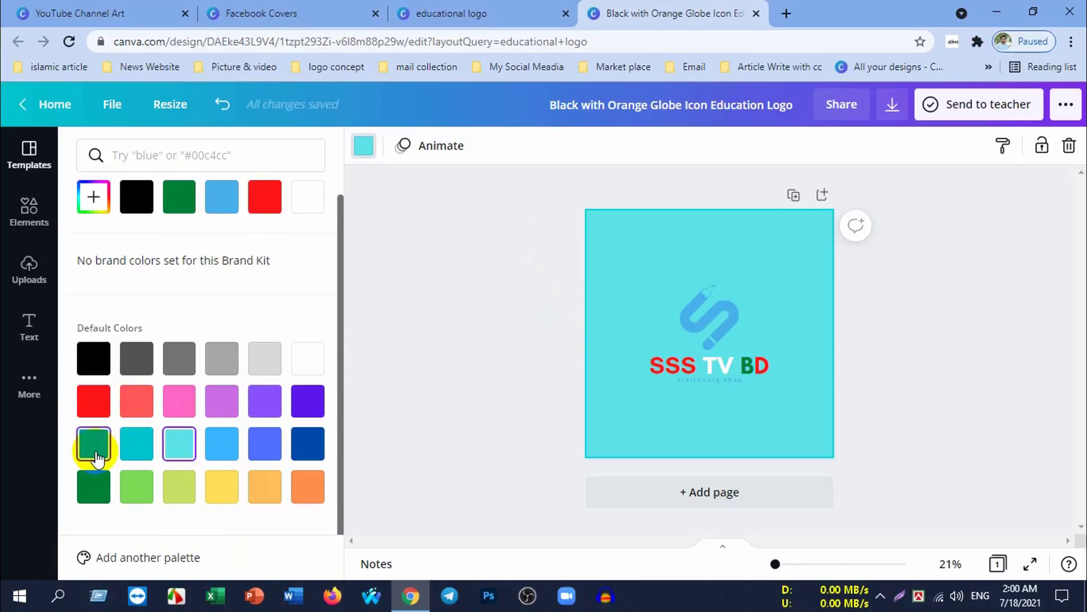
click(95, 491)
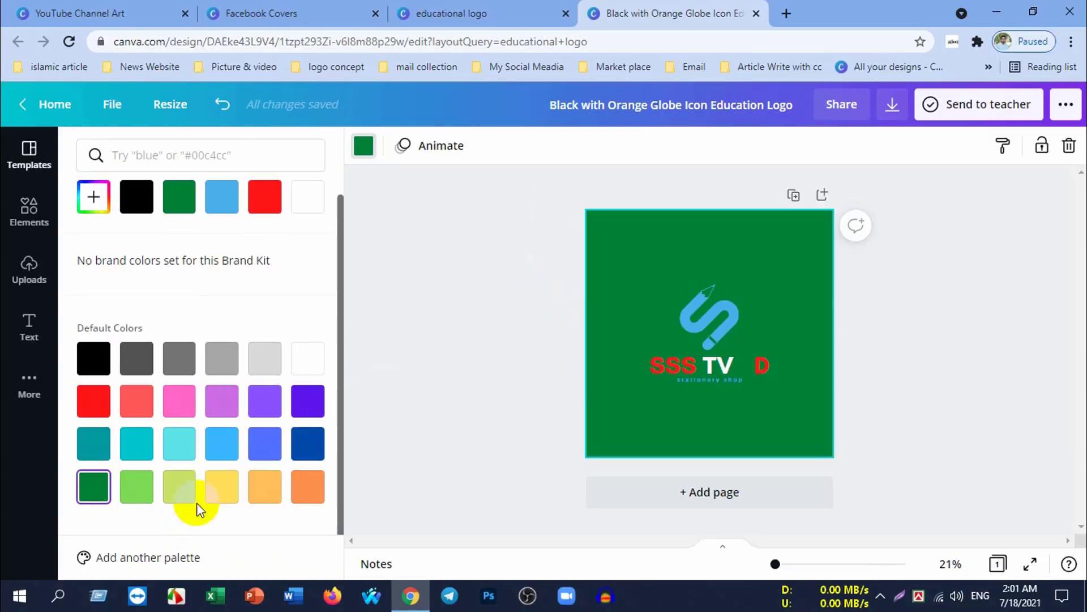
click(224, 489)
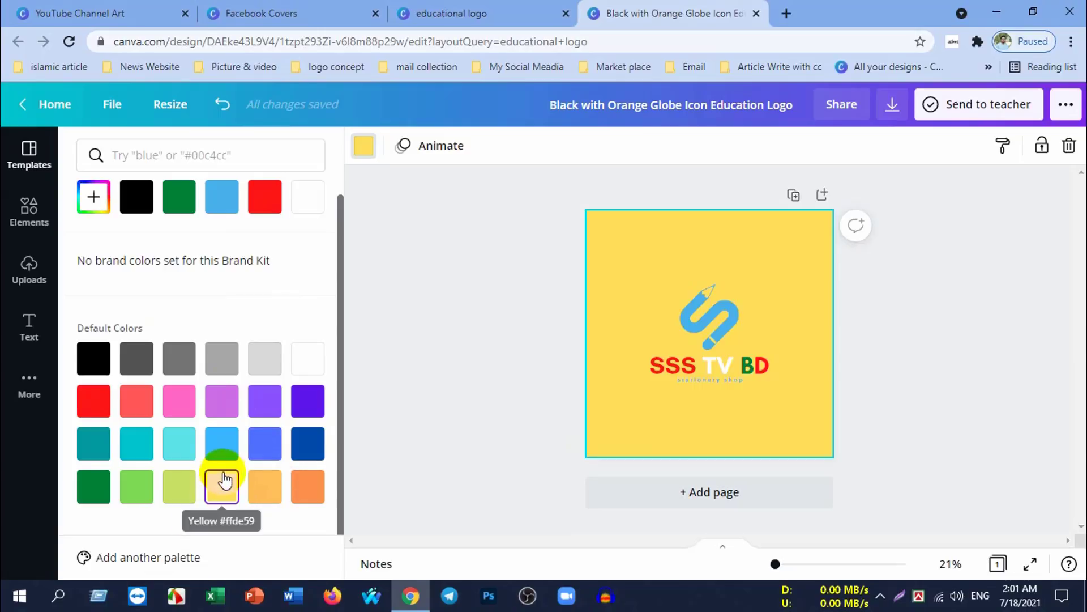
click(315, 450)
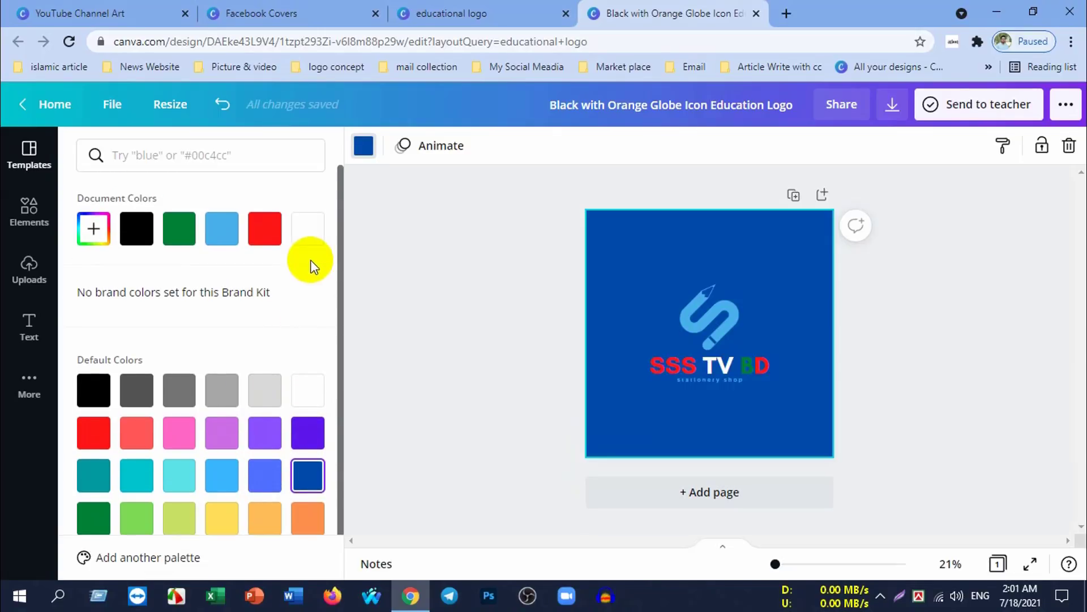
click(137, 232)
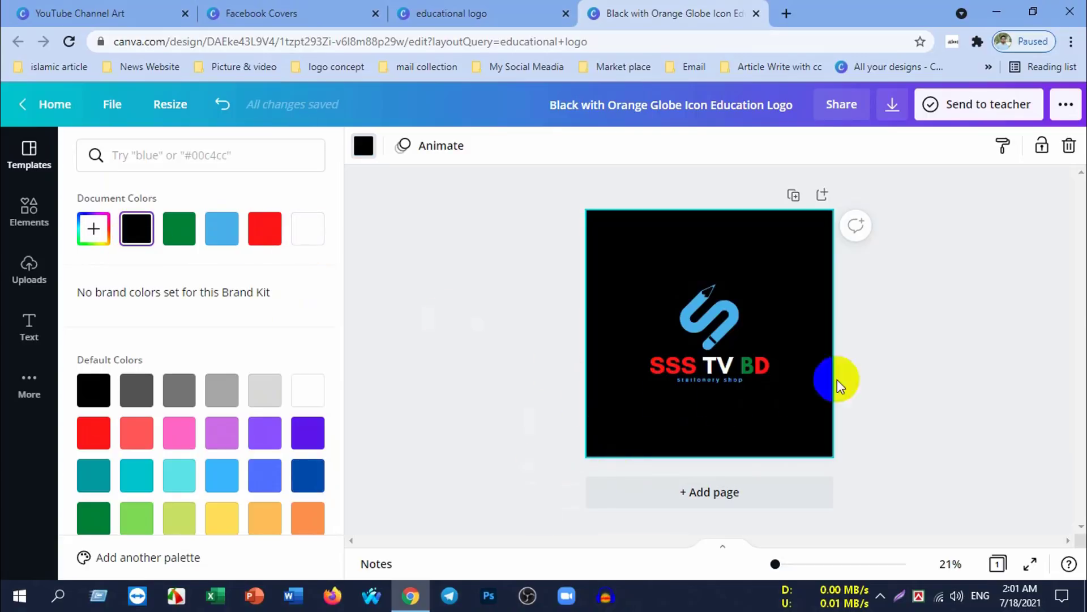
click(872, 368)
click(729, 383)
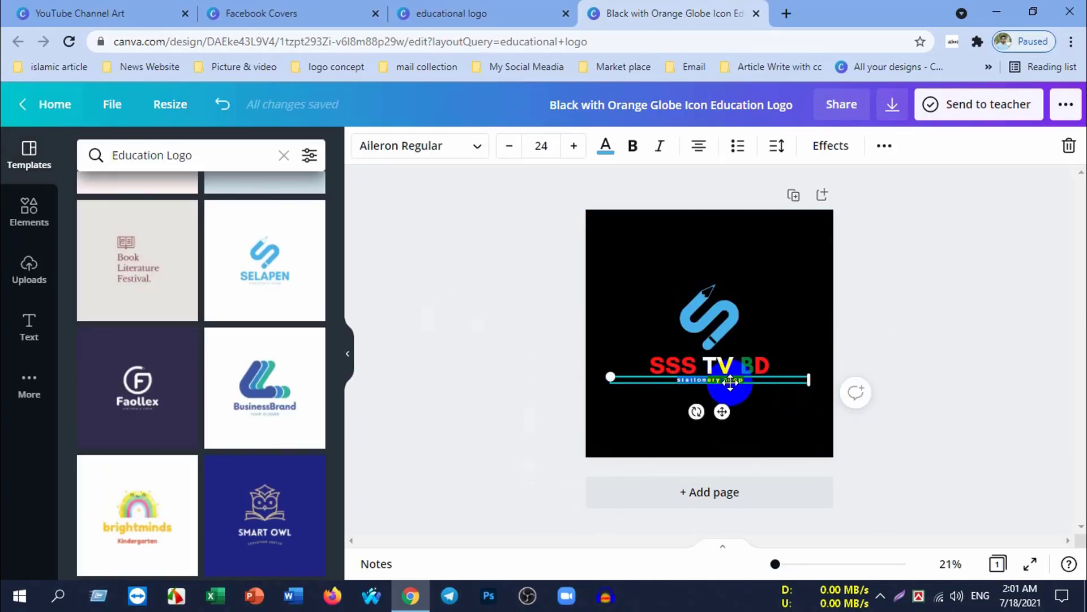
Step: Increase the stationery shop tagline's font size to 38
click(575, 148)
click(575, 149)
click(575, 148)
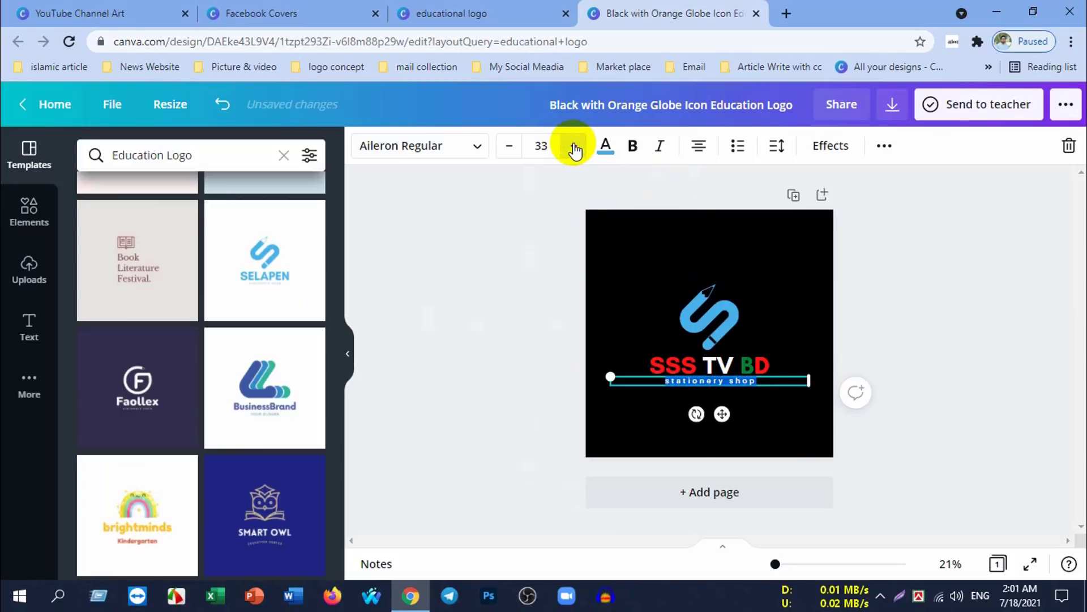
click(763, 385)
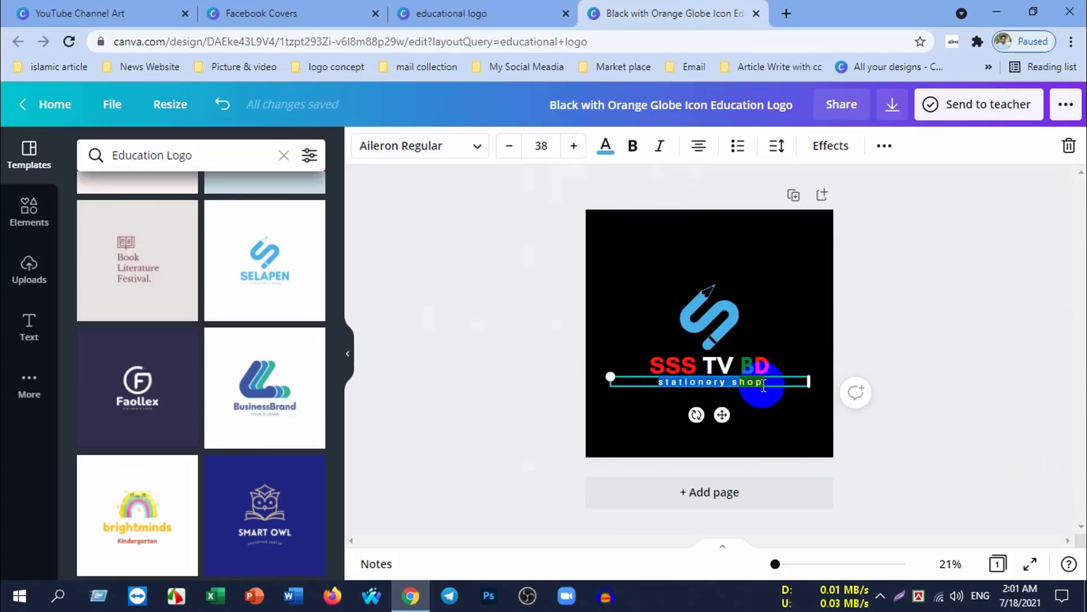
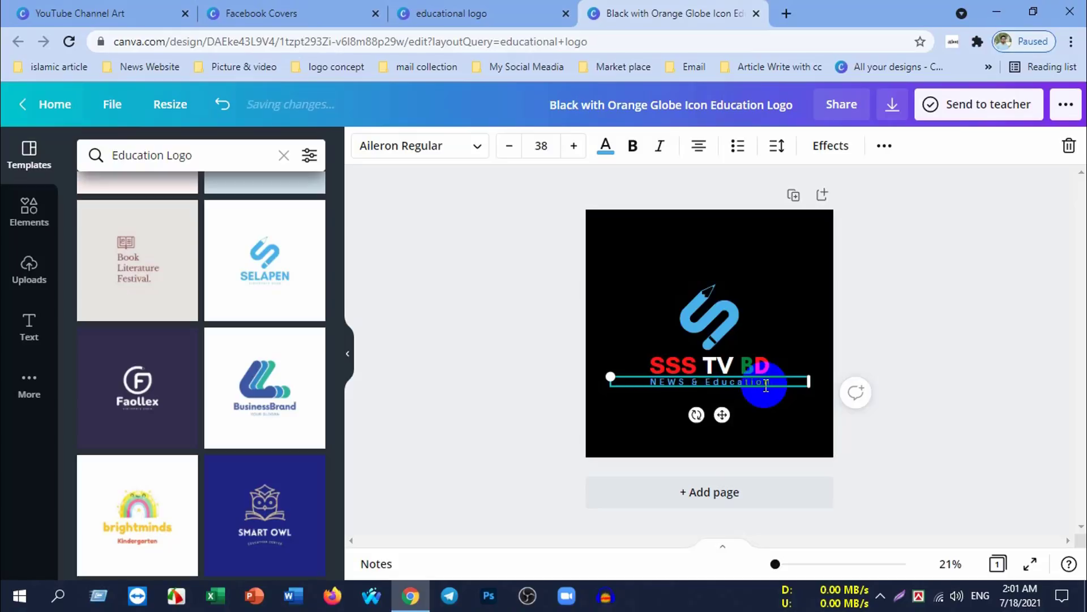
Step: Click through the NEWS & Education tagline and the S pencil graphic on the logo
click(787, 315)
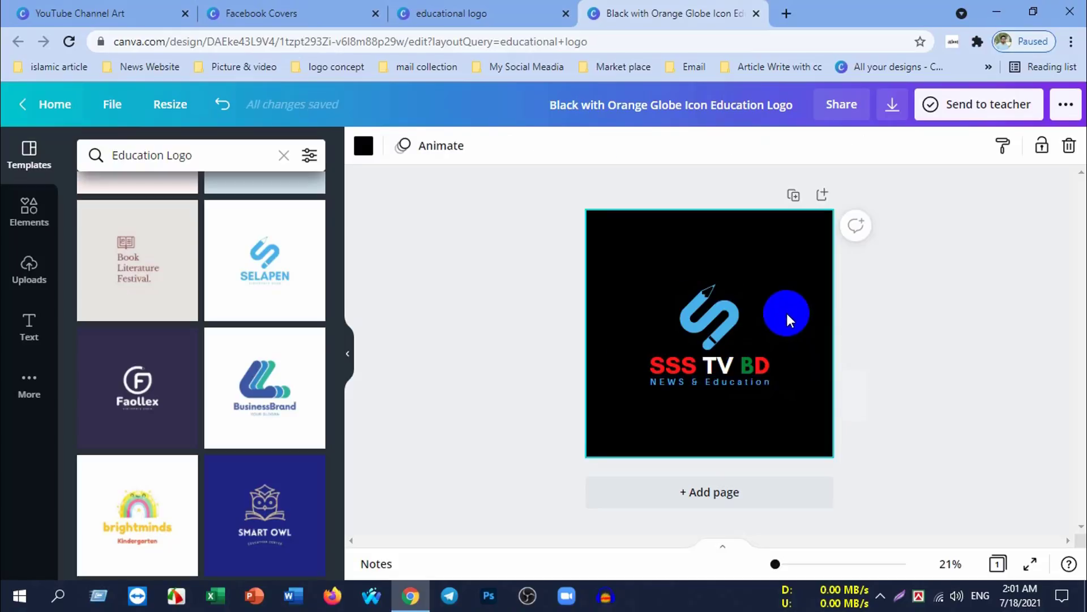
click(730, 383)
click(610, 336)
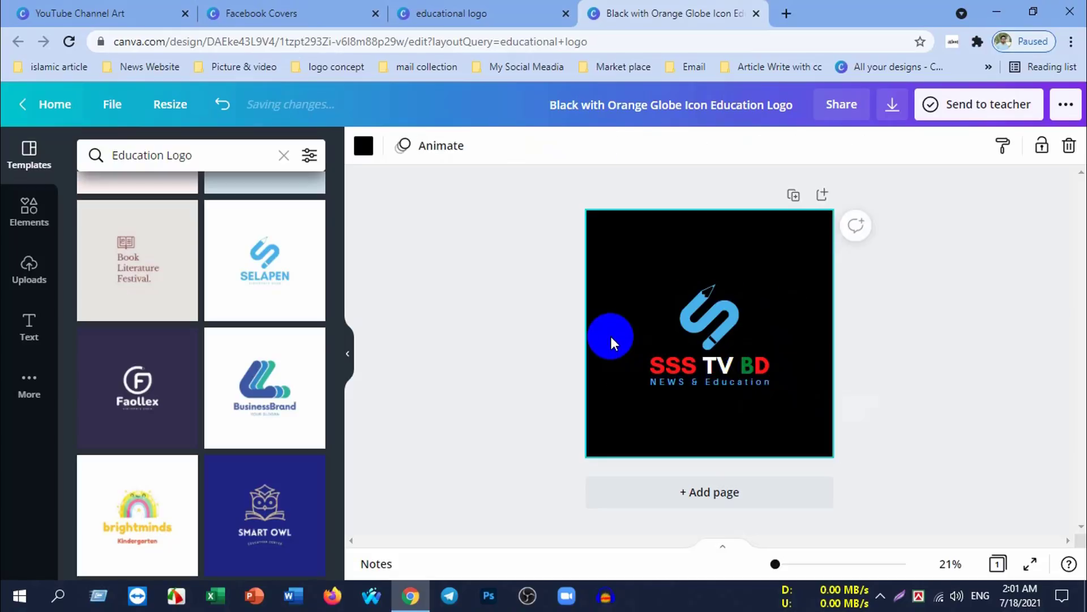
click(732, 307)
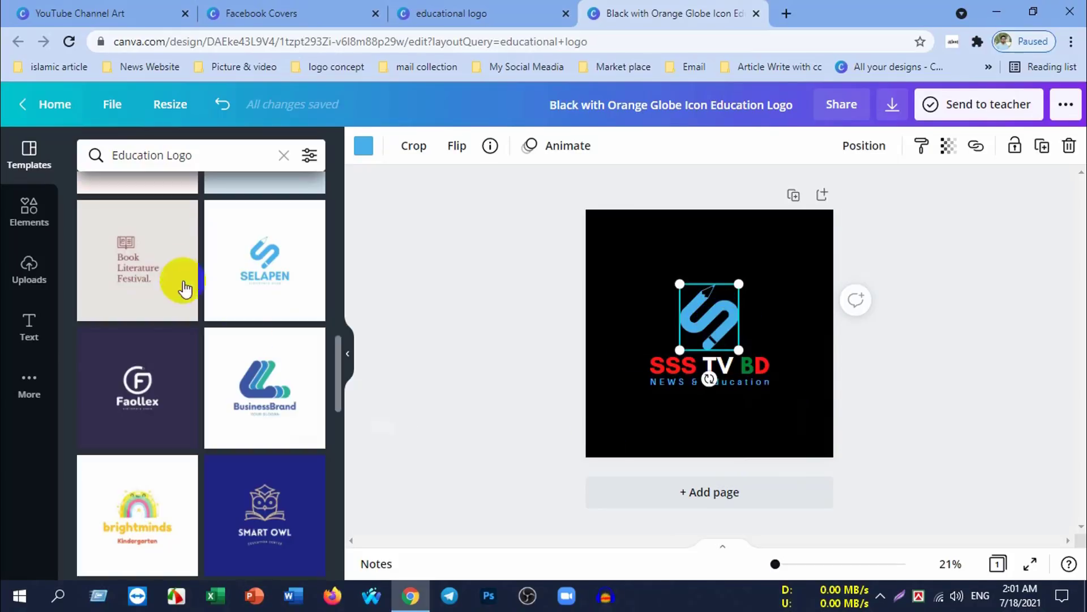
Step: Browse the Lines & Shapes elements and preview the Solid Curl Shape
click(28, 211)
click(80, 249)
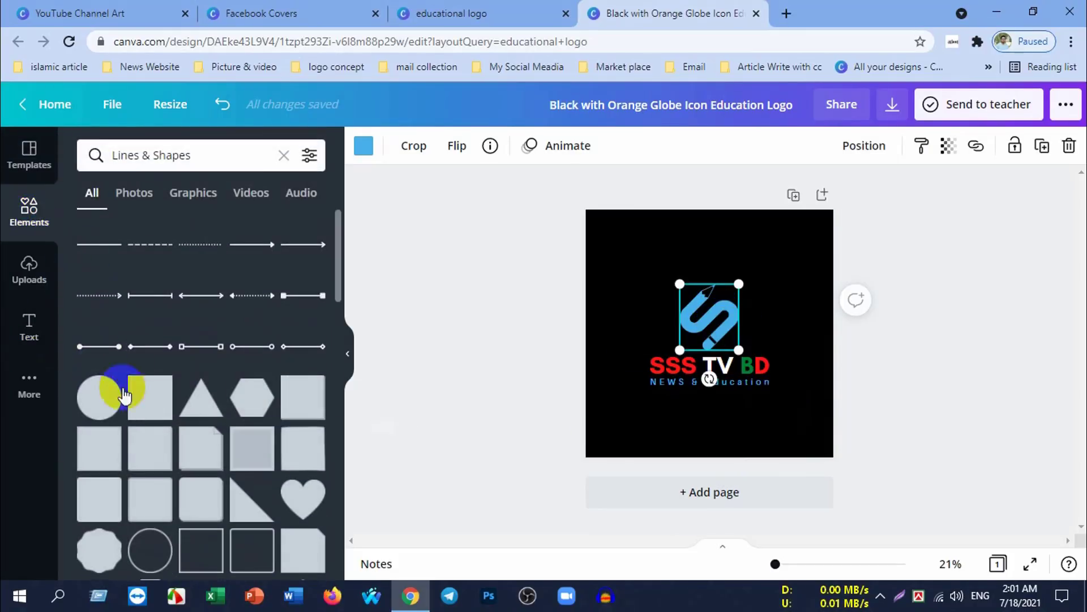
scroll(187, 441, down, 5)
scroll(188, 452, down, 1)
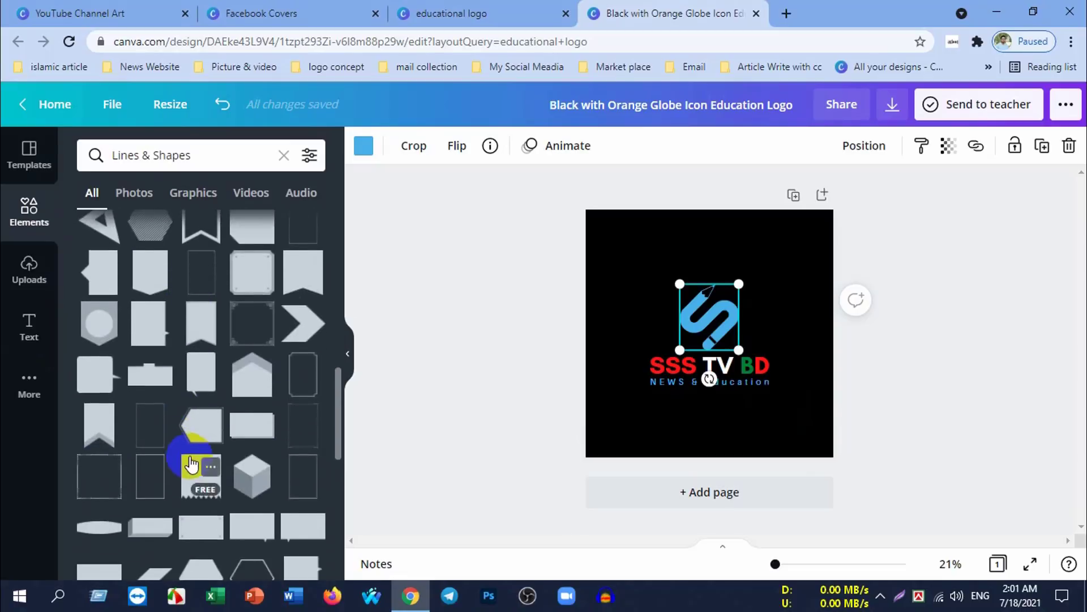
scroll(194, 457, up, 1)
scroll(223, 340, up, 2)
scroll(242, 304, up, 1)
click(254, 387)
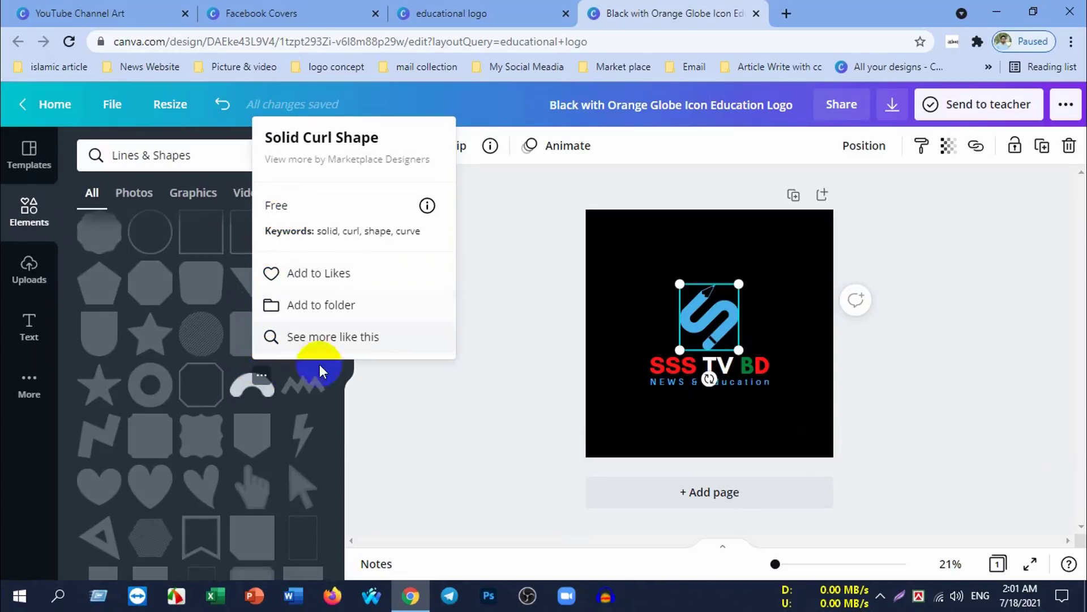
Step: Try the Solid Curl Shape beside the logo, pull it back off, and dismiss the Download panel
drag(252, 385, 651, 355)
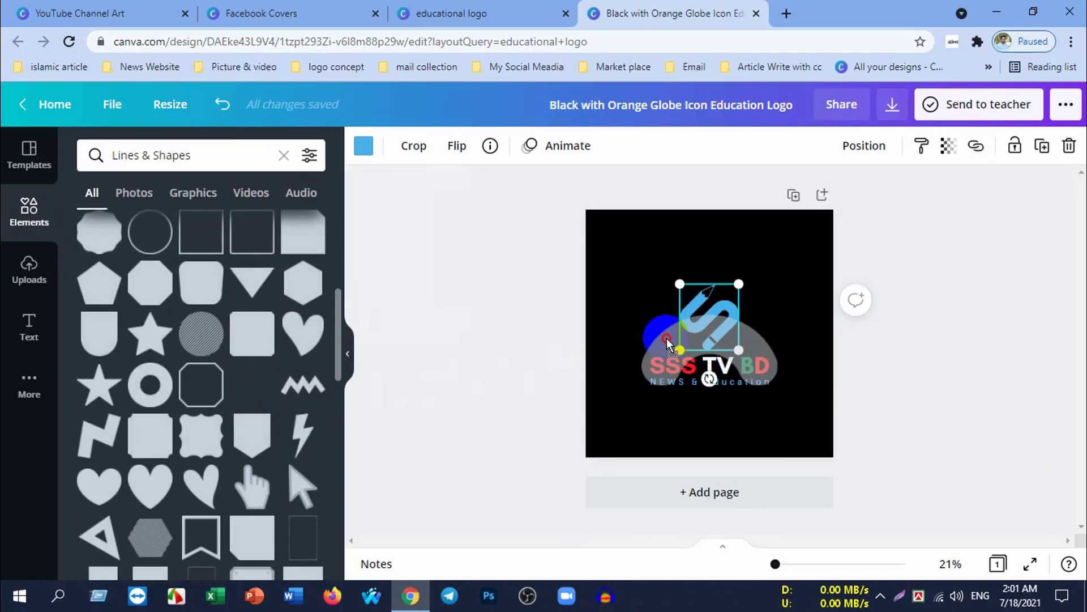
mouse_move(651, 355)
mouse_down()
mouse_move(671, 368)
mouse_move(703, 347)
mouse_move(636, 413)
mouse_up()
mouse_move(709, 453)
mouse_down()
mouse_move(583, 399)
mouse_move(709, 405)
mouse_move(712, 340)
mouse_move(740, 322)
mouse_move(751, 346)
mouse_move(742, 433)
mouse_up()
click(689, 455)
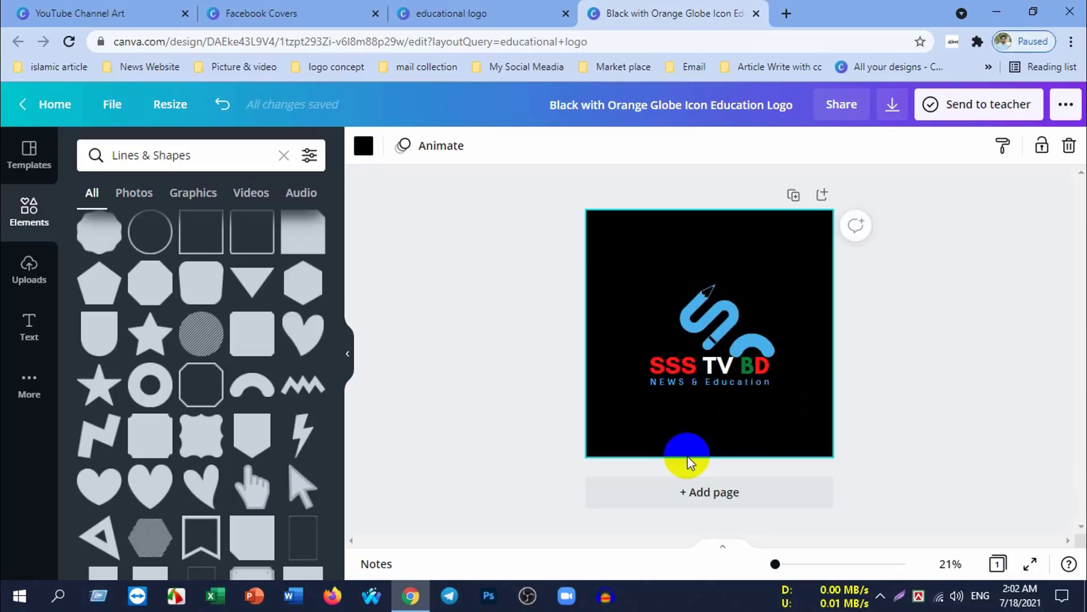
mouse_move(742, 344)
mouse_down()
mouse_move(718, 315)
mouse_move(751, 350)
mouse_up()
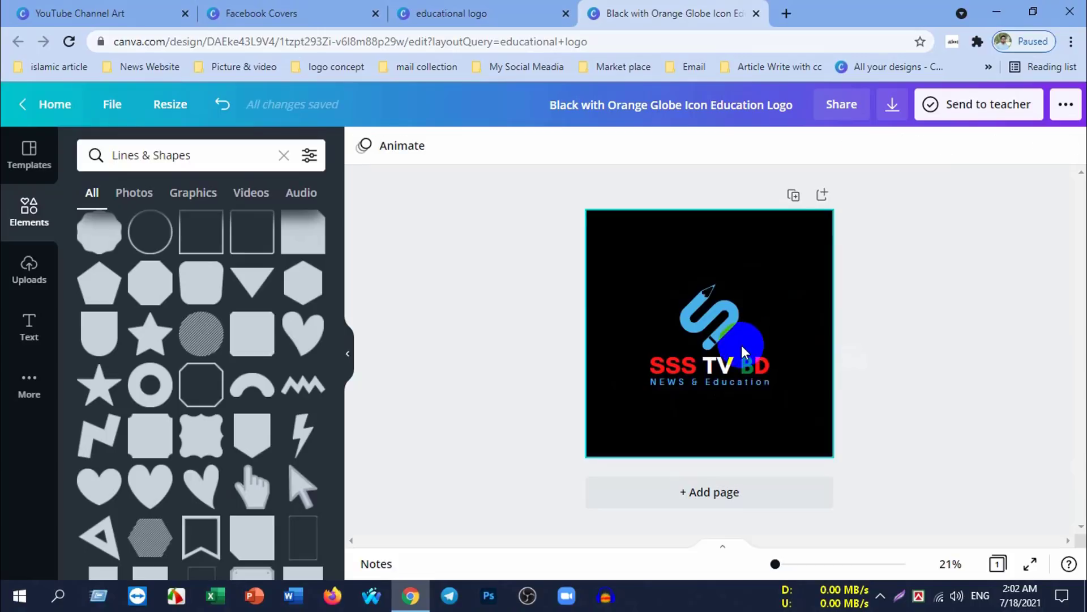
mouse_move(752, 340)
mouse_down()
mouse_move(715, 404)
mouse_move(592, 450)
mouse_up()
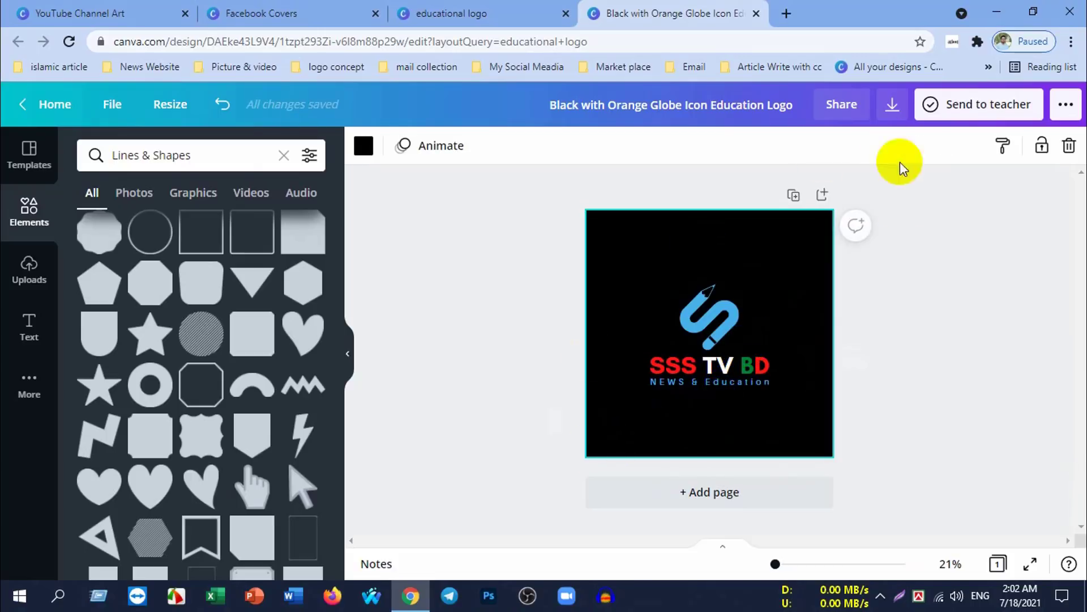
click(894, 106)
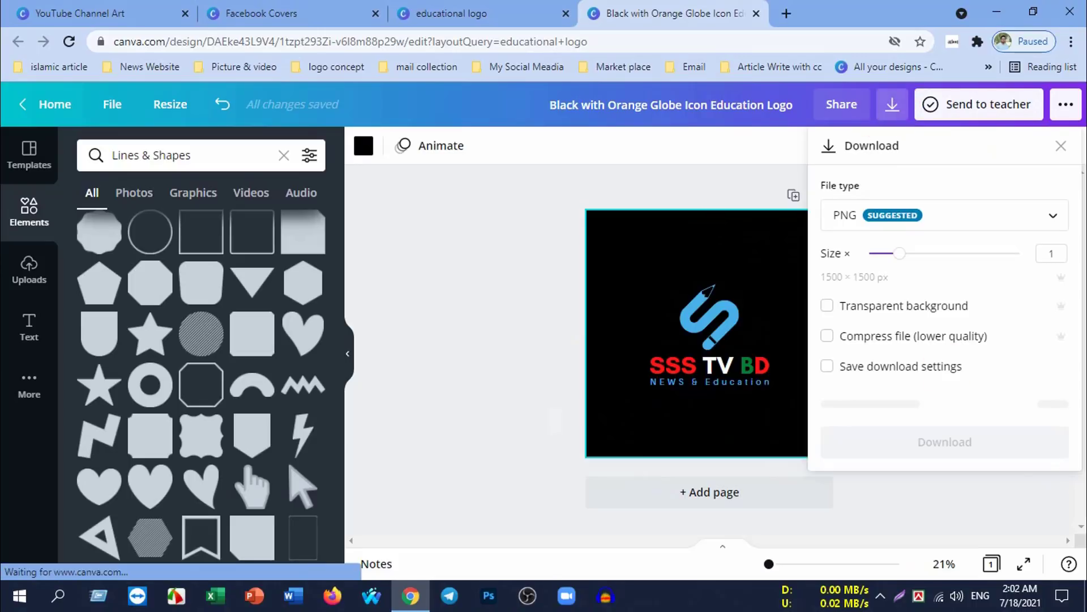
click(474, 267)
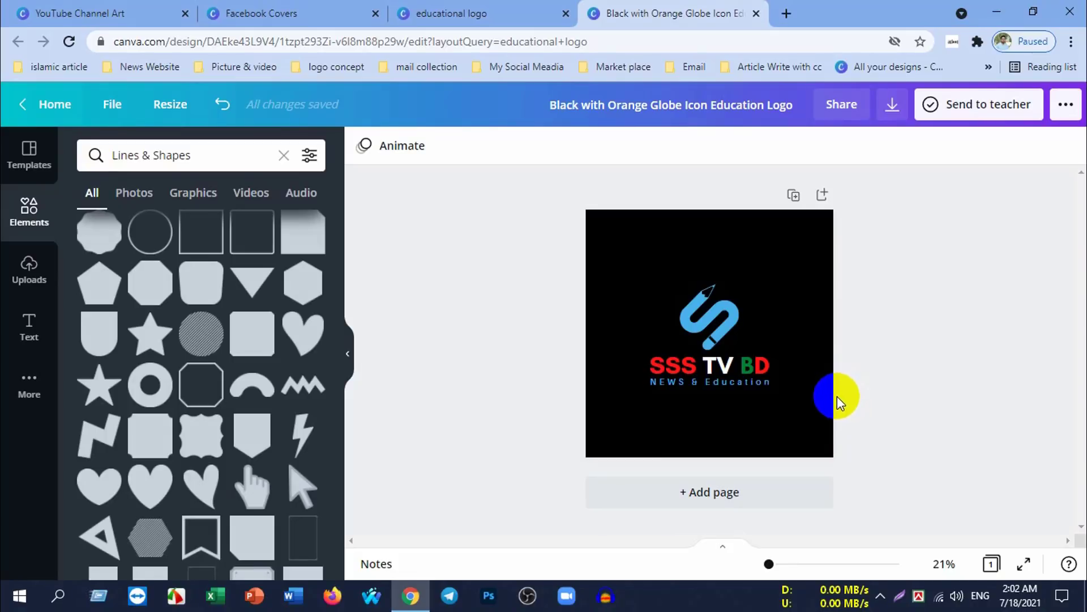
Step: Enlarge the NEWS & Education tagline by four font-size steps
click(715, 384)
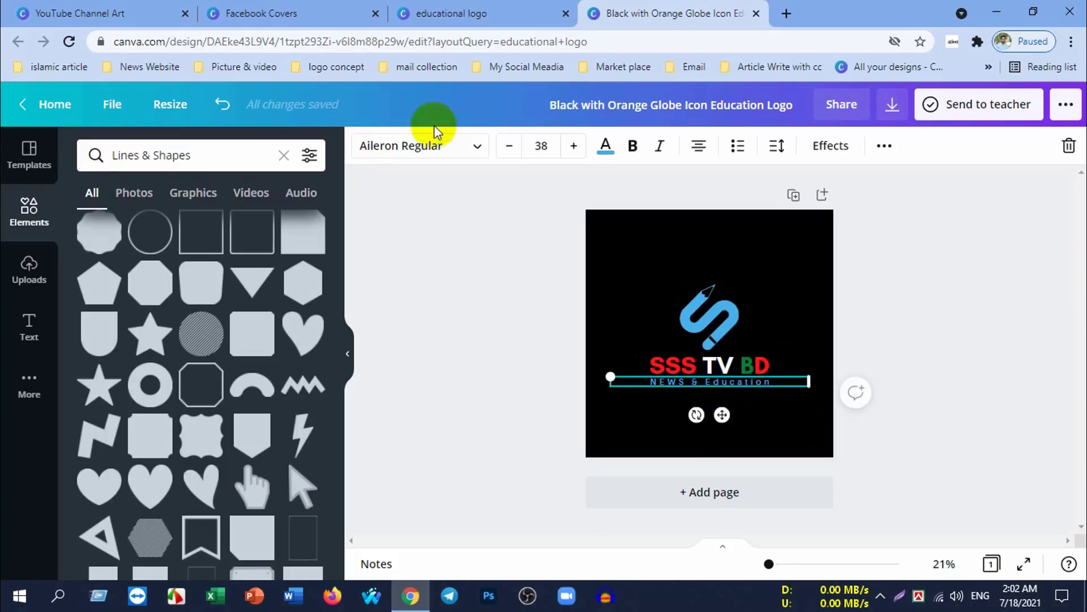
click(574, 146)
click(574, 145)
click(574, 145)
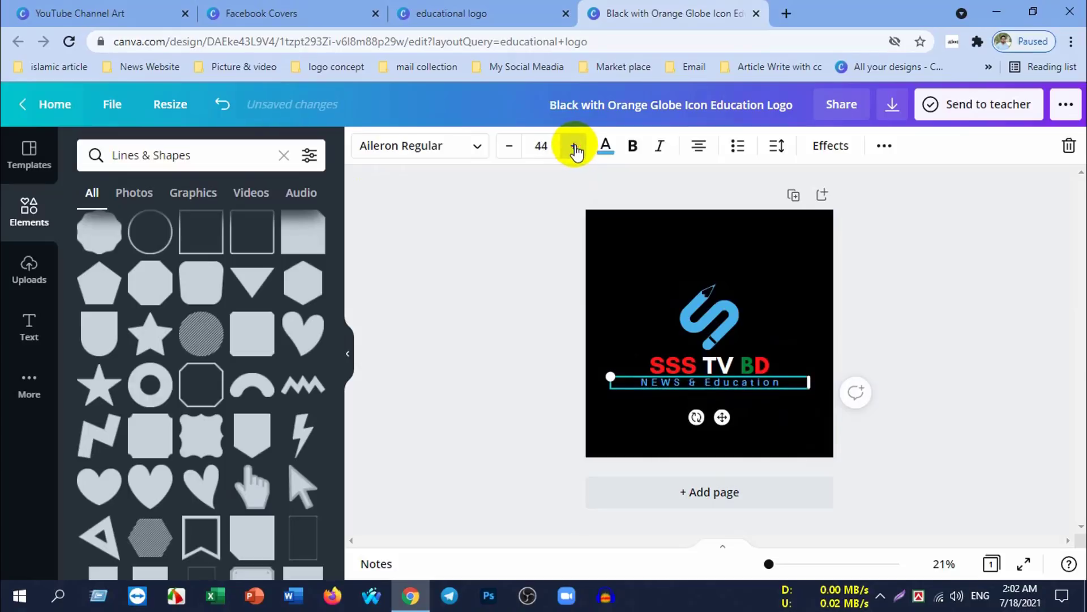
click(574, 146)
click(573, 145)
click(574, 145)
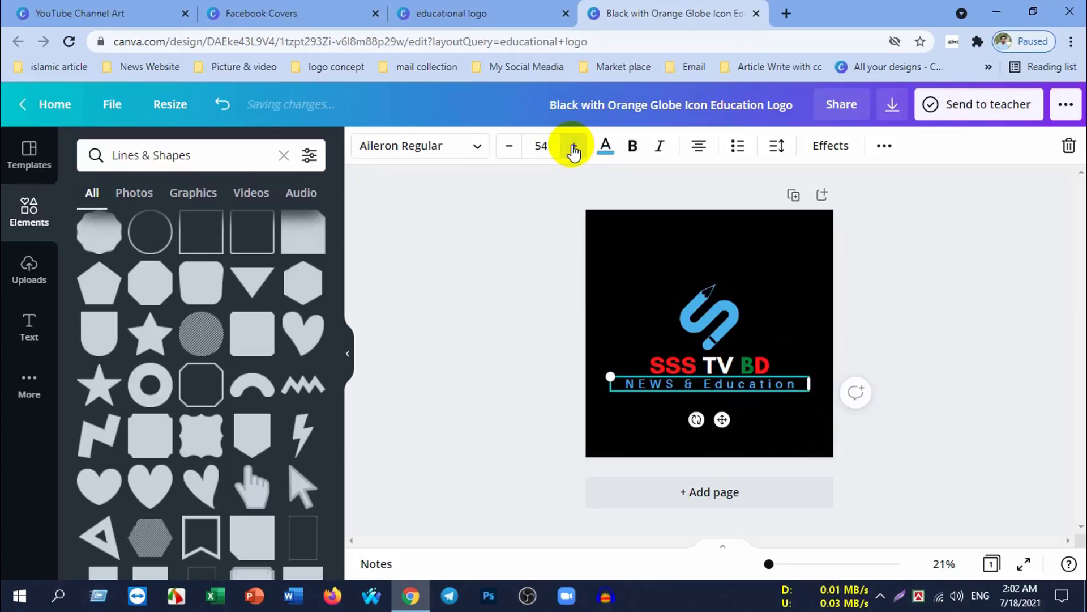
Step: Enlarge the SSS TV BD title by five font-size steps
click(708, 365)
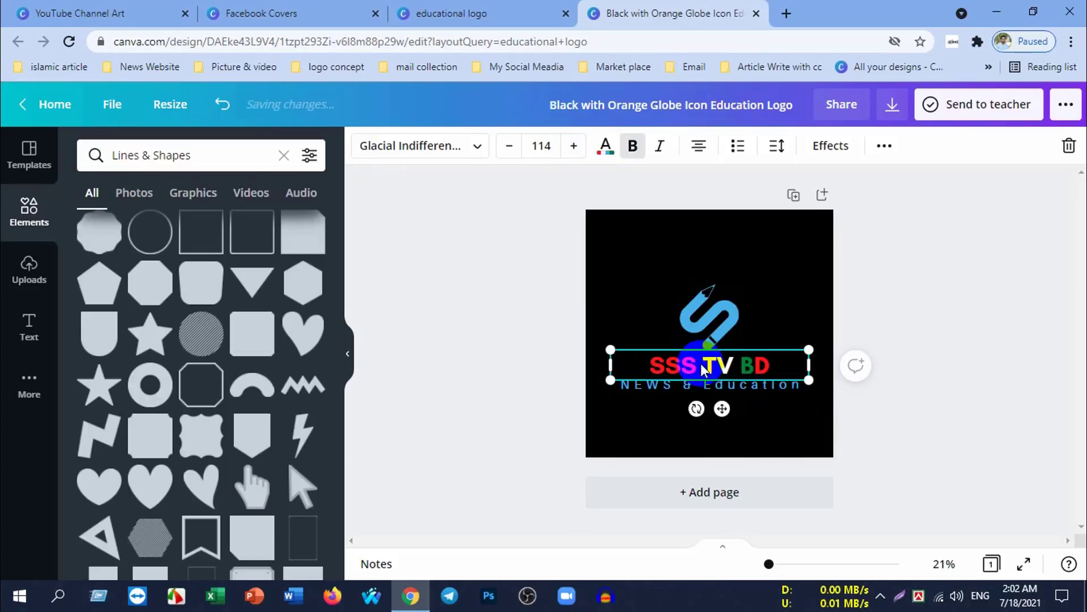
click(579, 147)
click(579, 147)
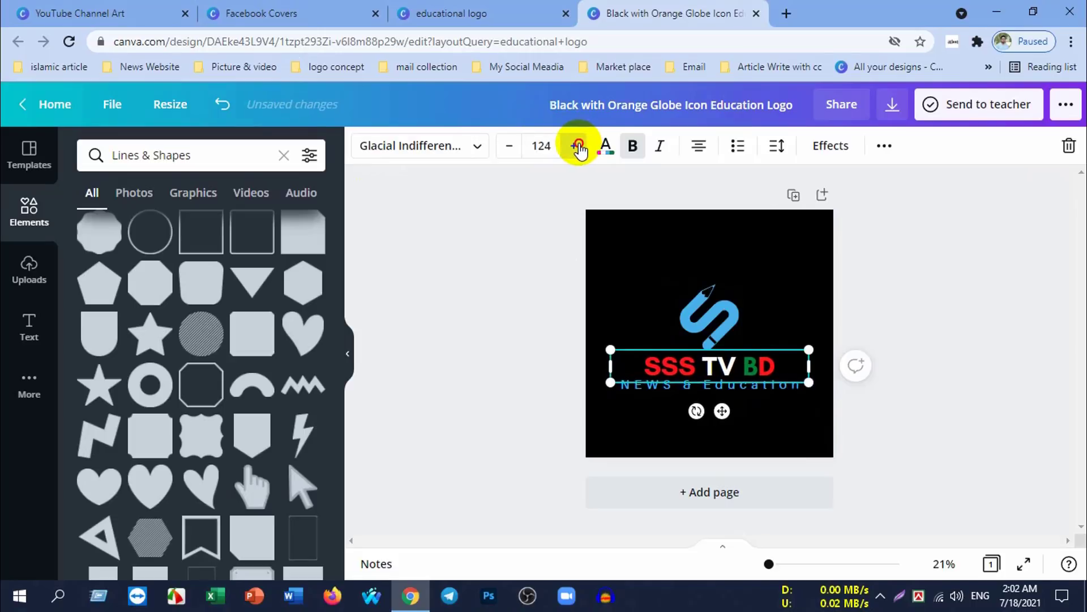
click(579, 147)
click(579, 147)
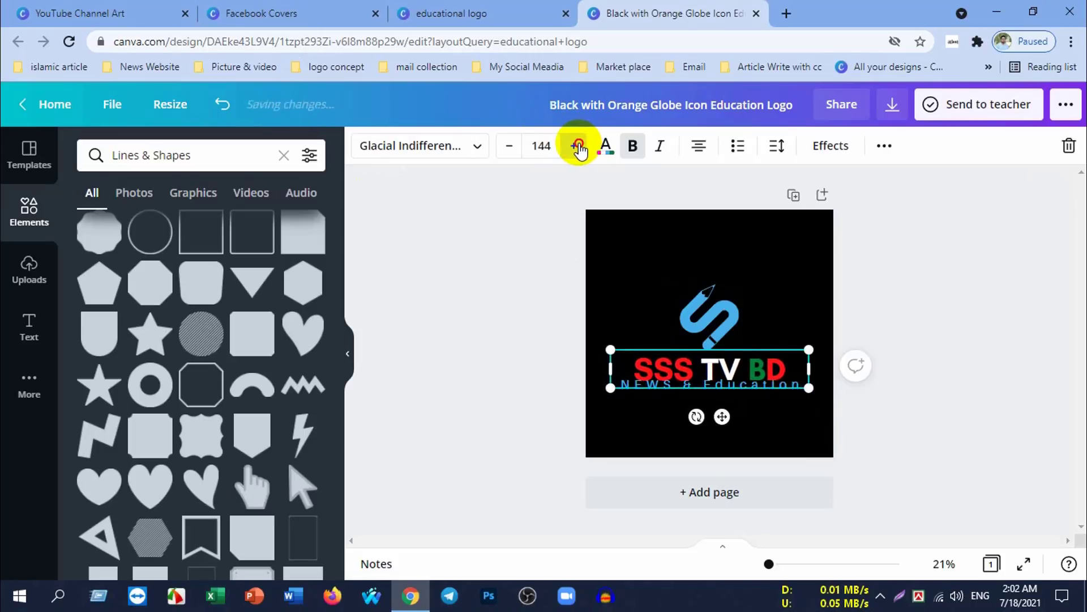
click(578, 146)
Step: Move the tagline under SSS TV BD, shrink it one step, and align it
click(682, 389)
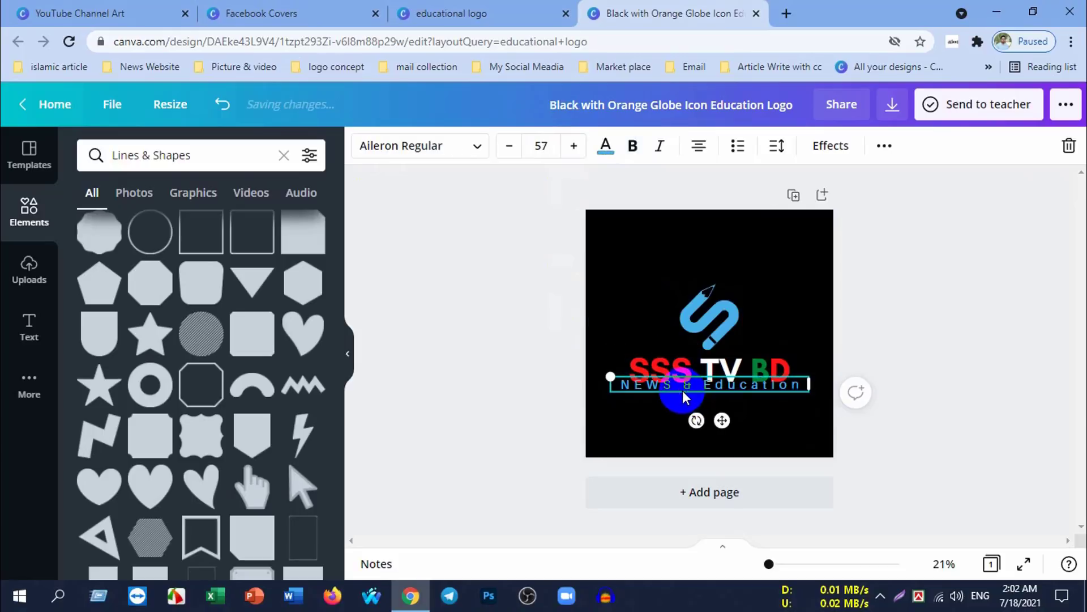
drag(681, 389, 688, 392)
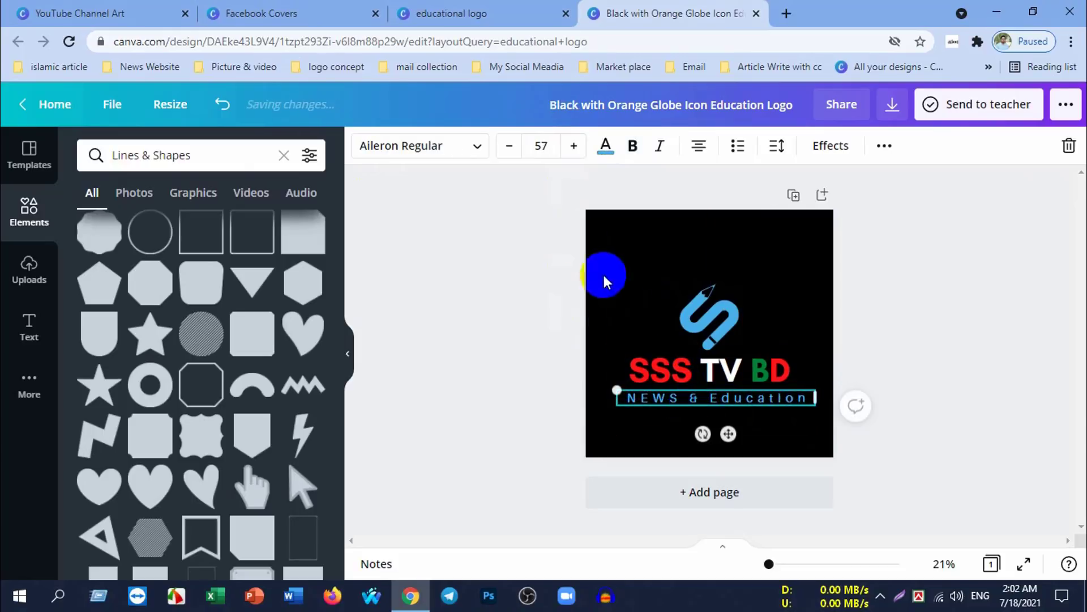
click(517, 148)
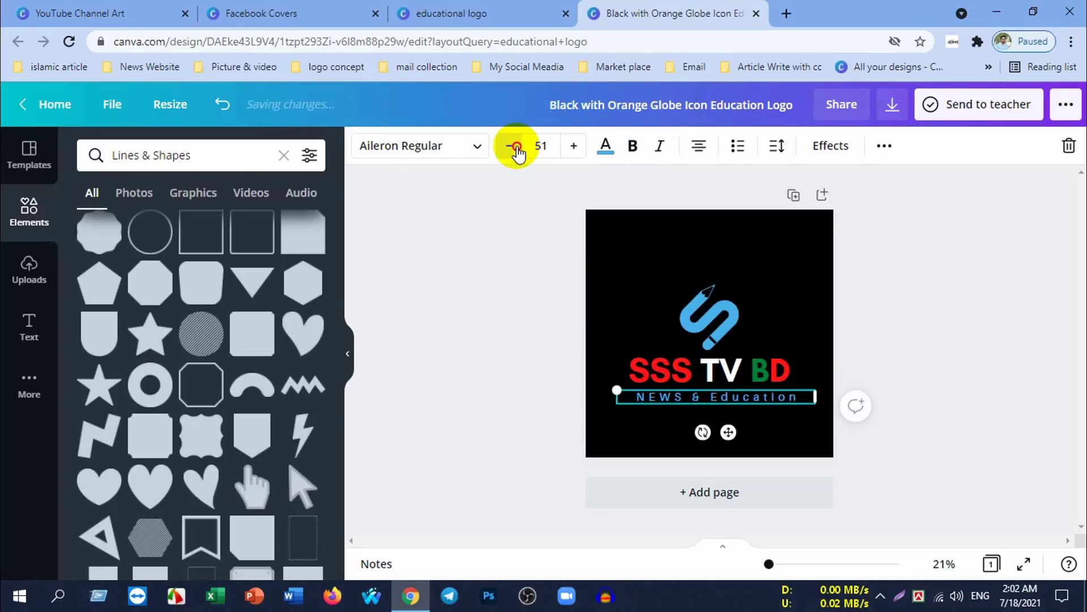
click(515, 328)
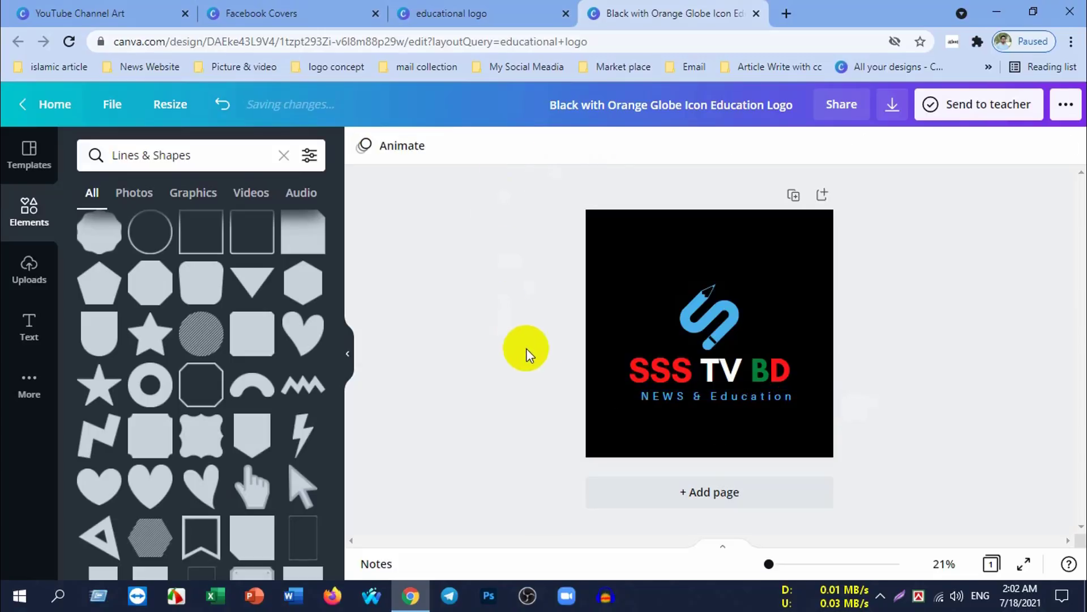
click(726, 396)
drag(728, 391, 729, 392)
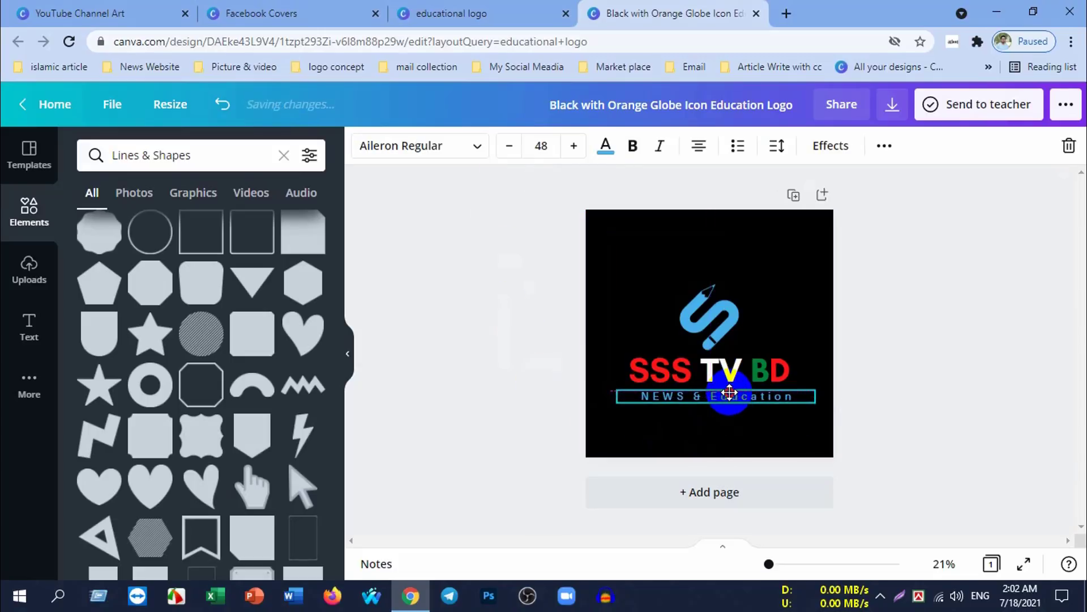
click(521, 359)
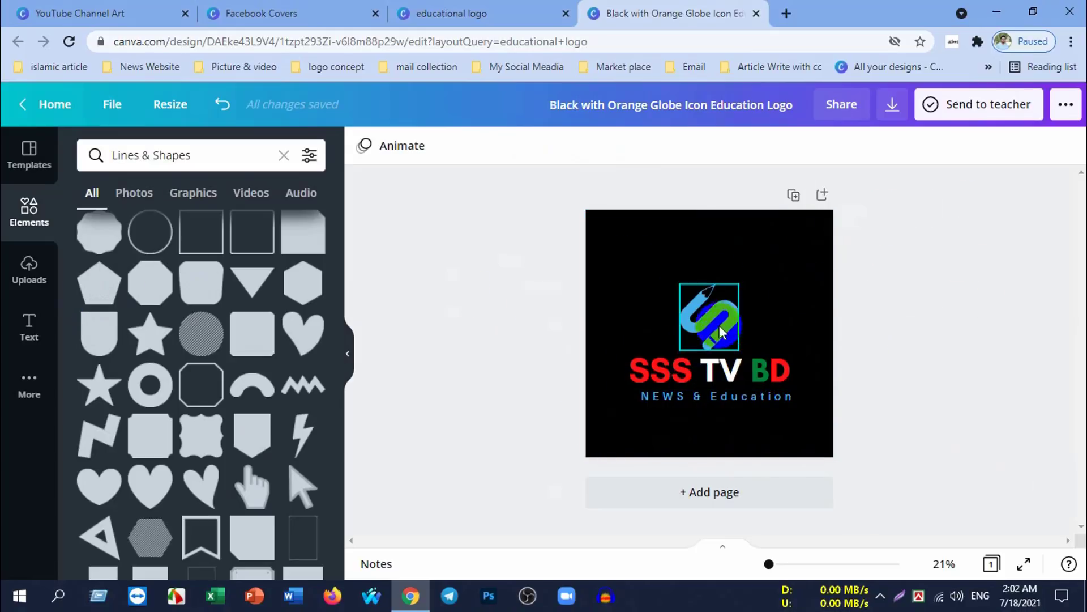
Step: Undo an accidental move of the S logo graphic and reselect it
drag(720, 325, 779, 328)
key(ctrl+z)
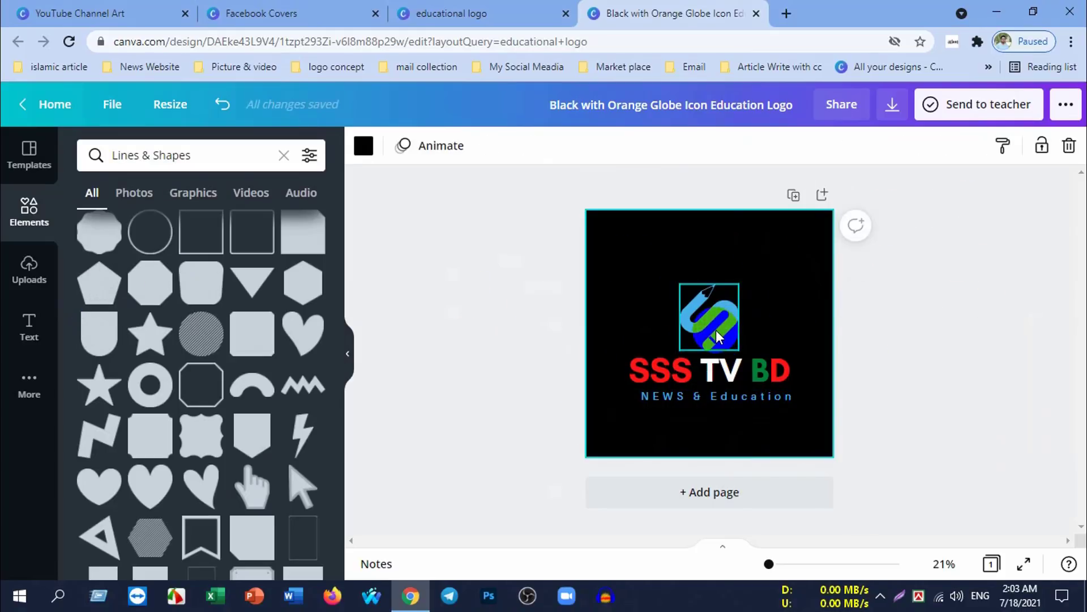
click(715, 335)
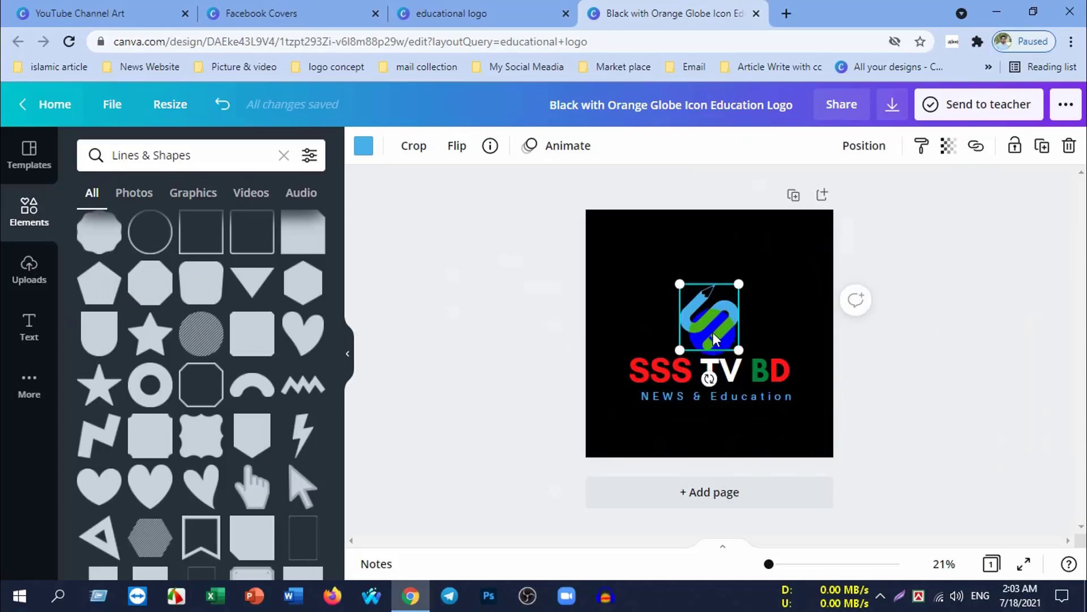
scroll(182, 509, down, 4)
scroll(198, 459, down, 3)
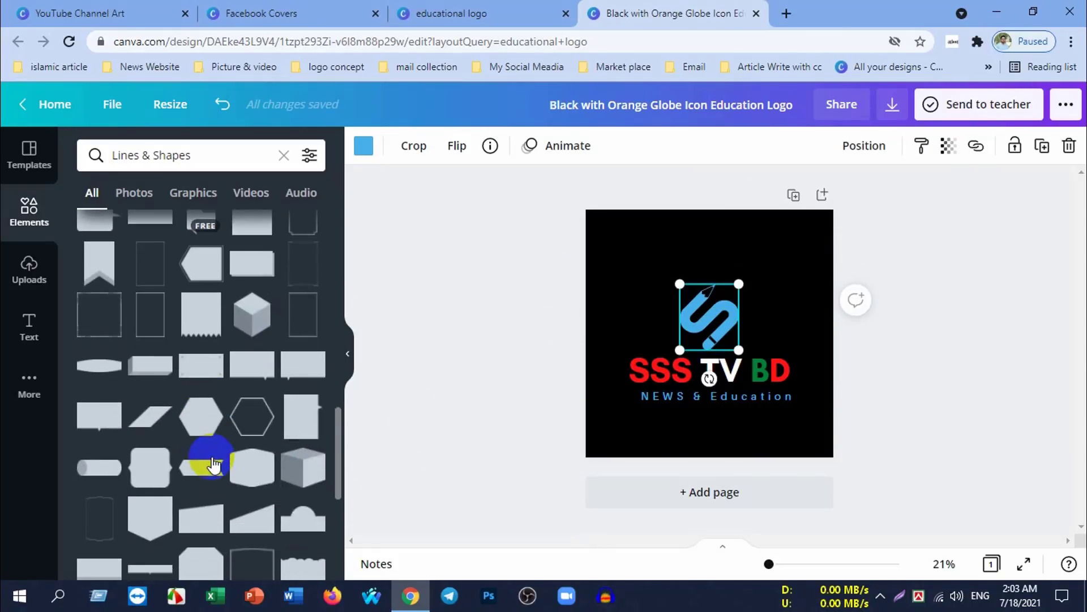
scroll(212, 450, down, 3)
scroll(216, 453, down, 3)
scroll(212, 450, up, 10)
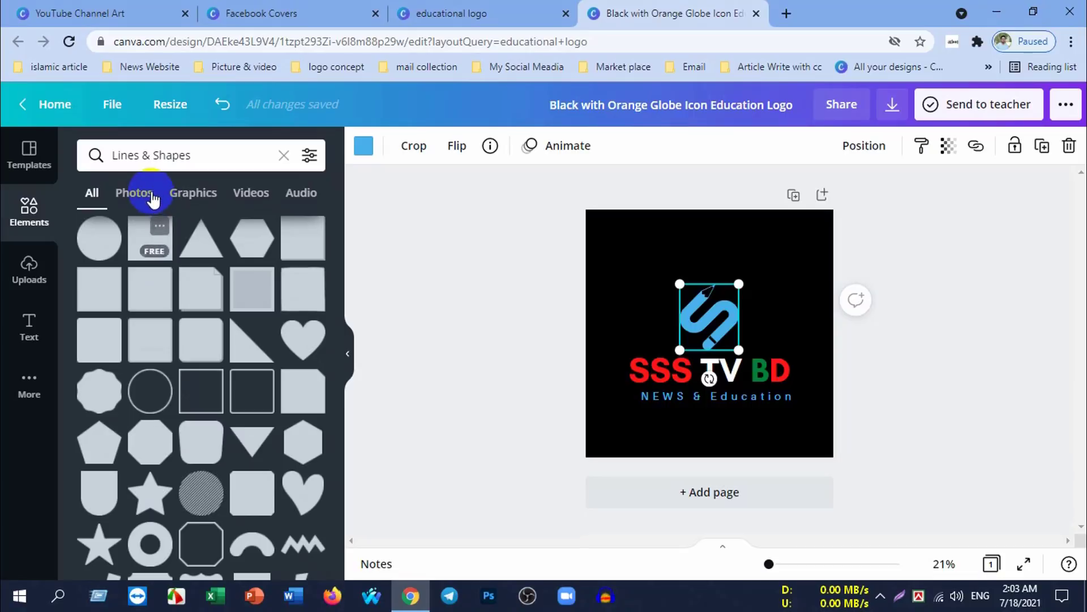
Step: Show Lines & Shapes graphics, try a blue circle on the logo, then drag it off the page
click(189, 196)
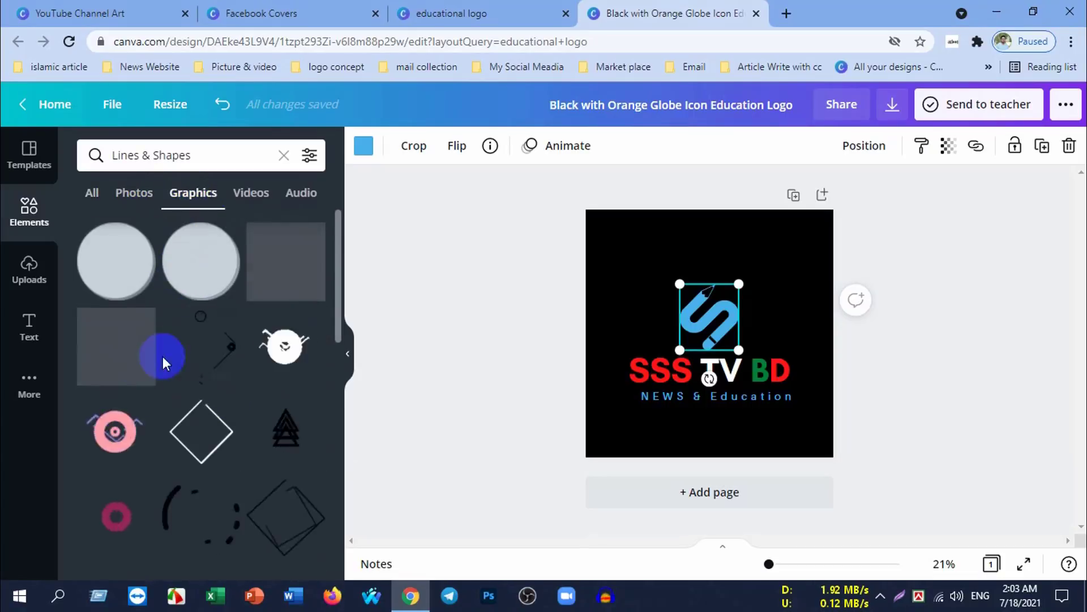
scroll(204, 463, down, 2)
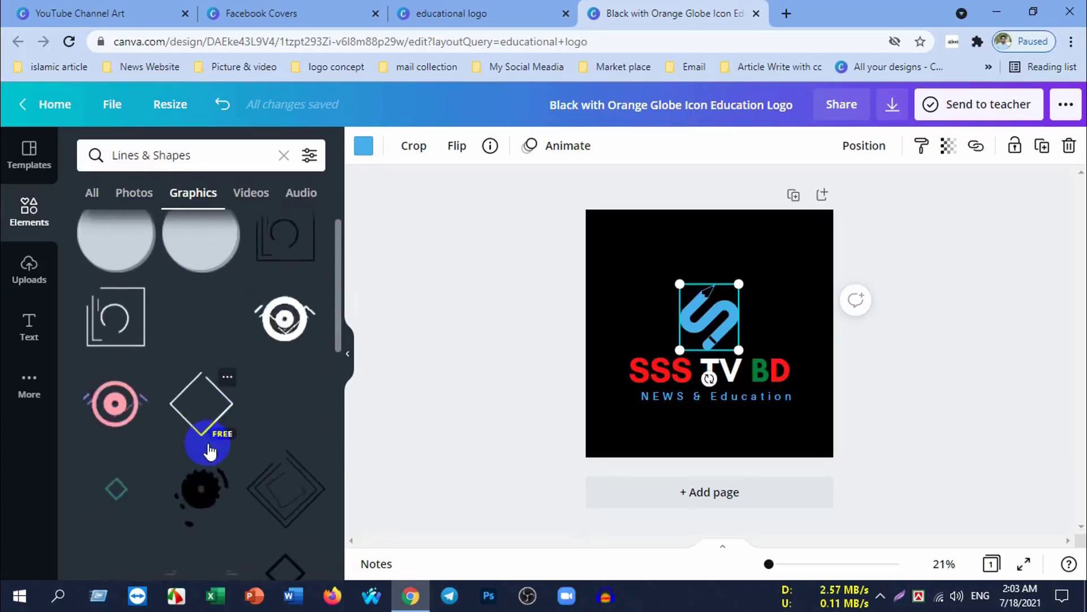
scroll(207, 467, down, 2)
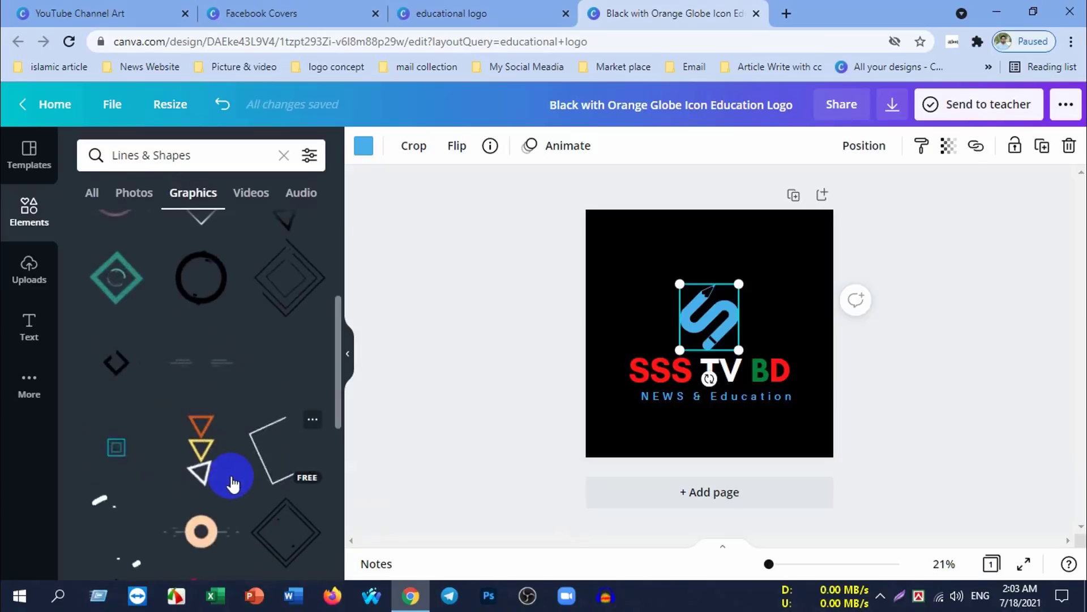
scroll(230, 478, up, 1)
mouse_move(238, 509)
mouse_down()
mouse_move(738, 320)
mouse_move(783, 322)
mouse_move(625, 265)
mouse_up()
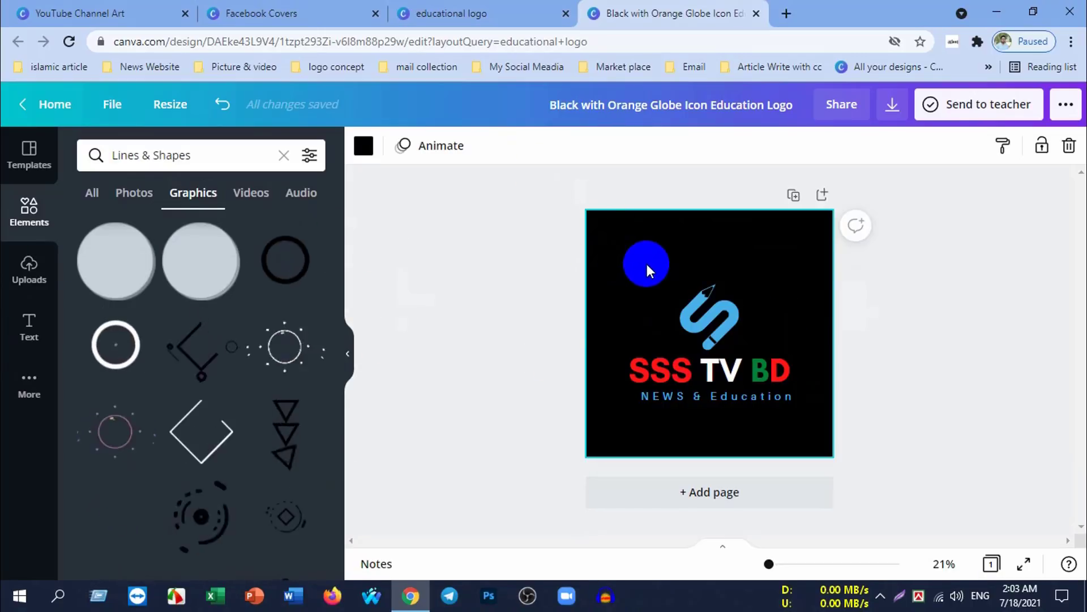
drag(648, 265, 650, 261)
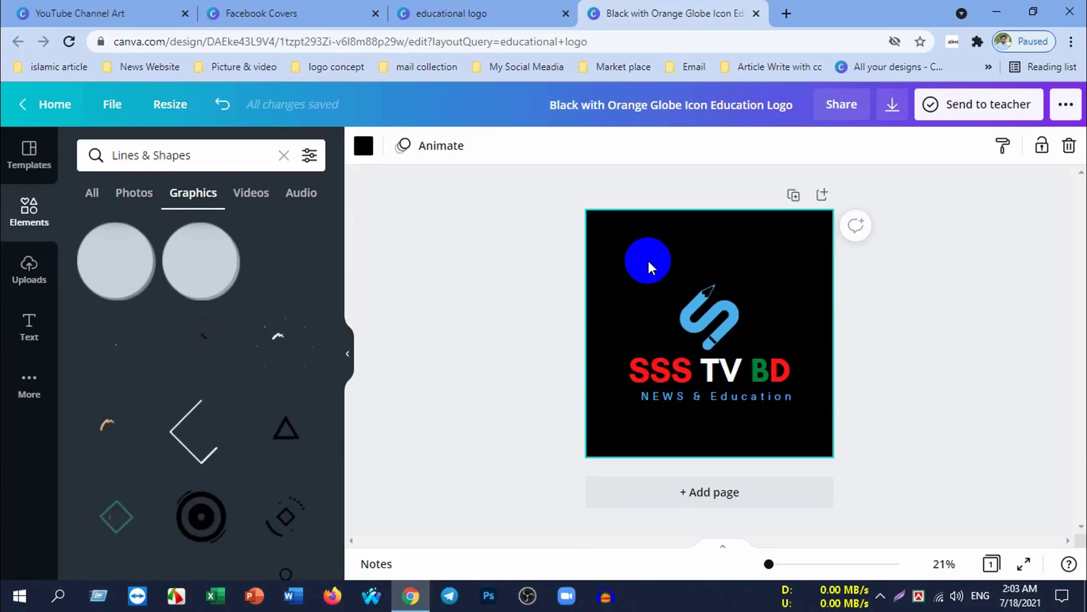
drag(648, 258, 663, 65)
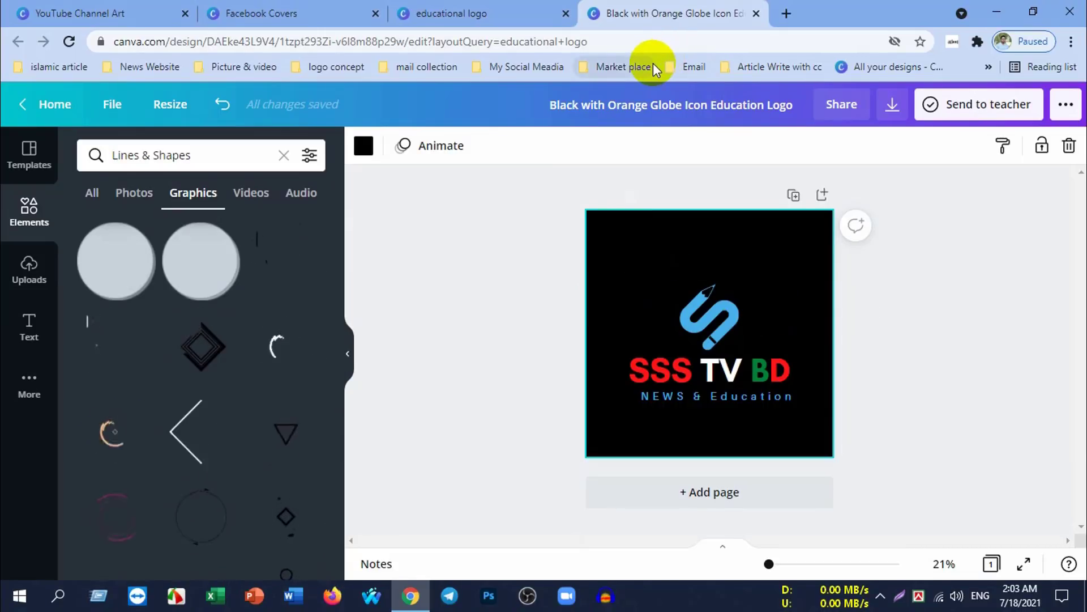
drag(600, 218, 595, 181)
Step: Download the logo as a PNG and close the saved-design confirmation
click(892, 104)
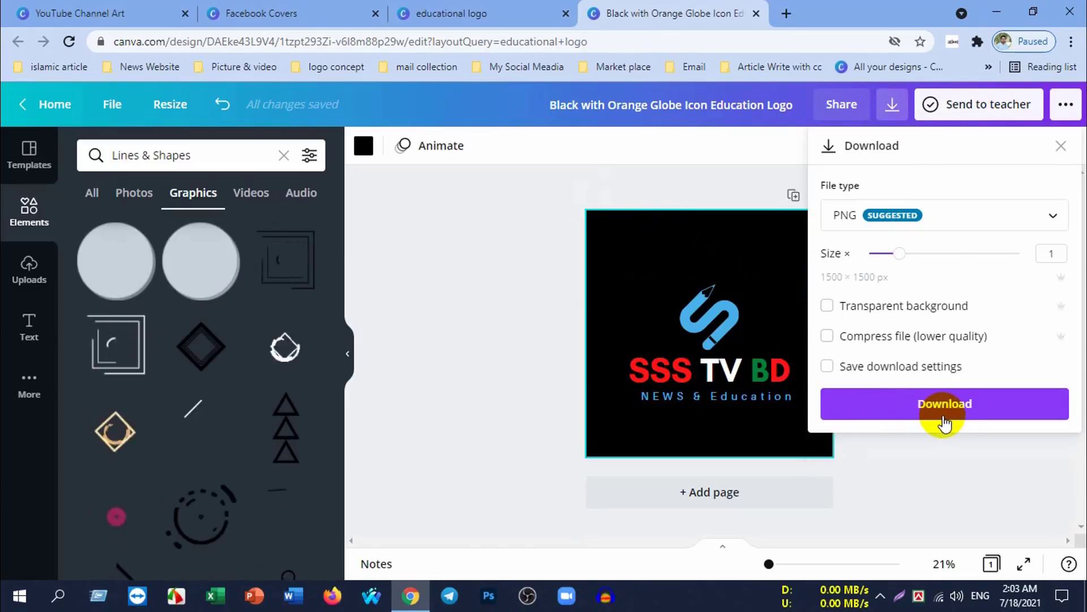
click(945, 419)
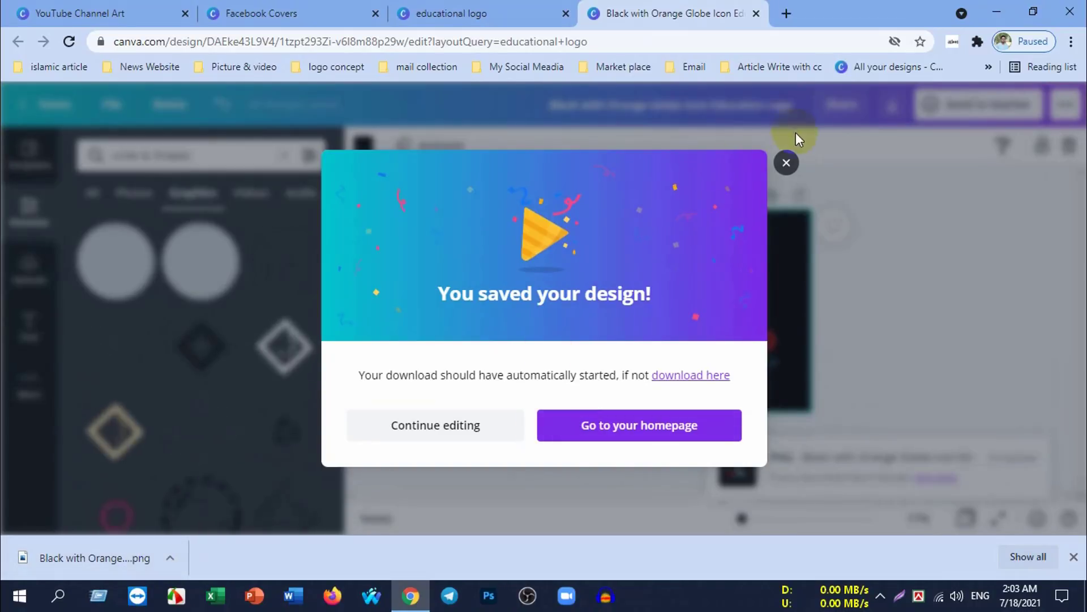
click(784, 163)
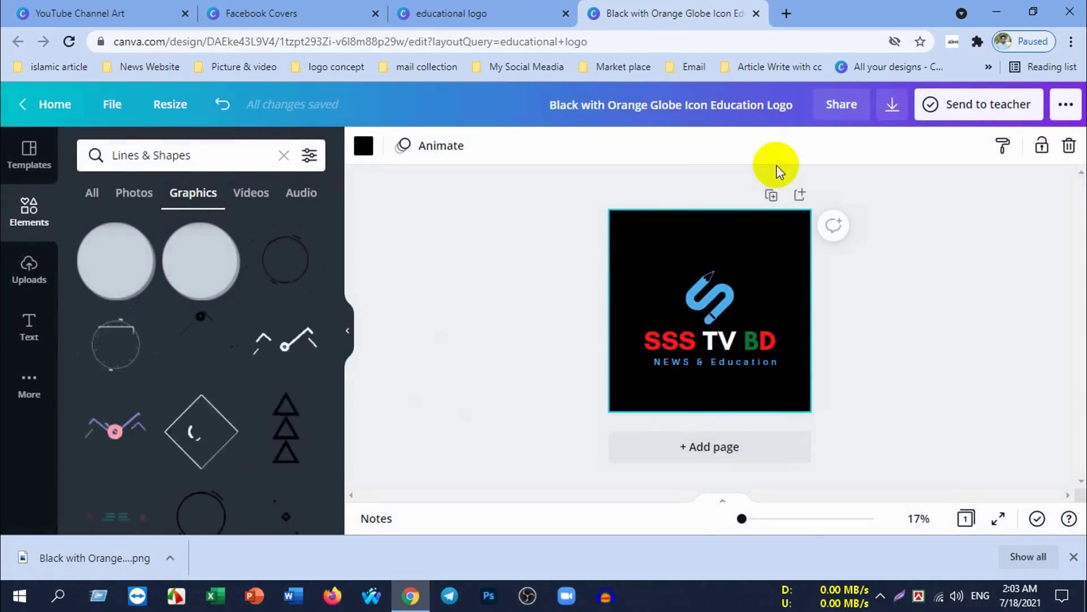
Step: Download the logo again as a PNG with a transparent background
click(892, 104)
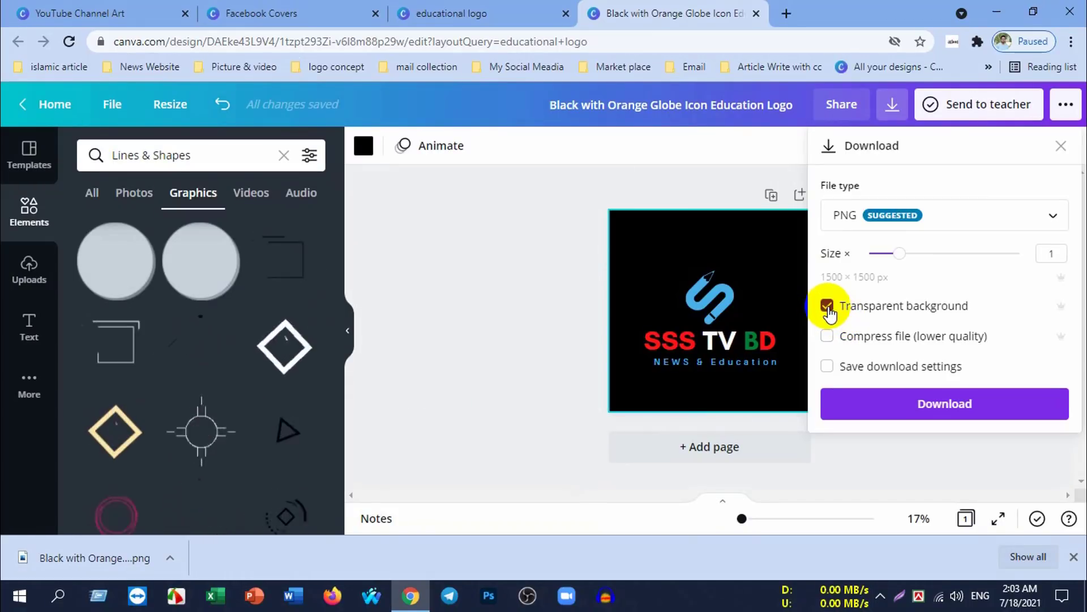
click(827, 307)
click(936, 408)
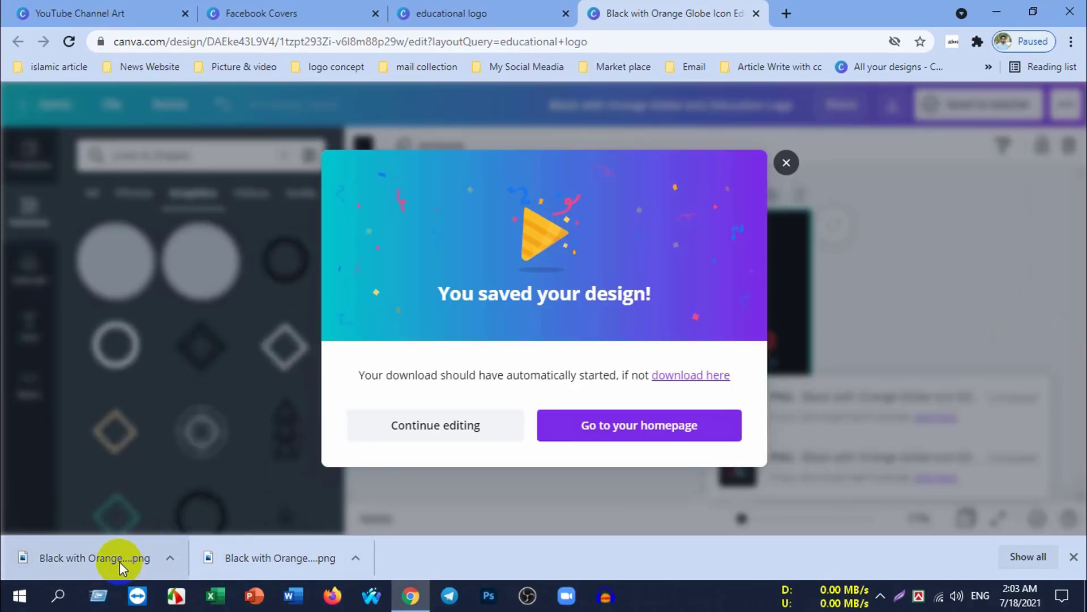
click(120, 560)
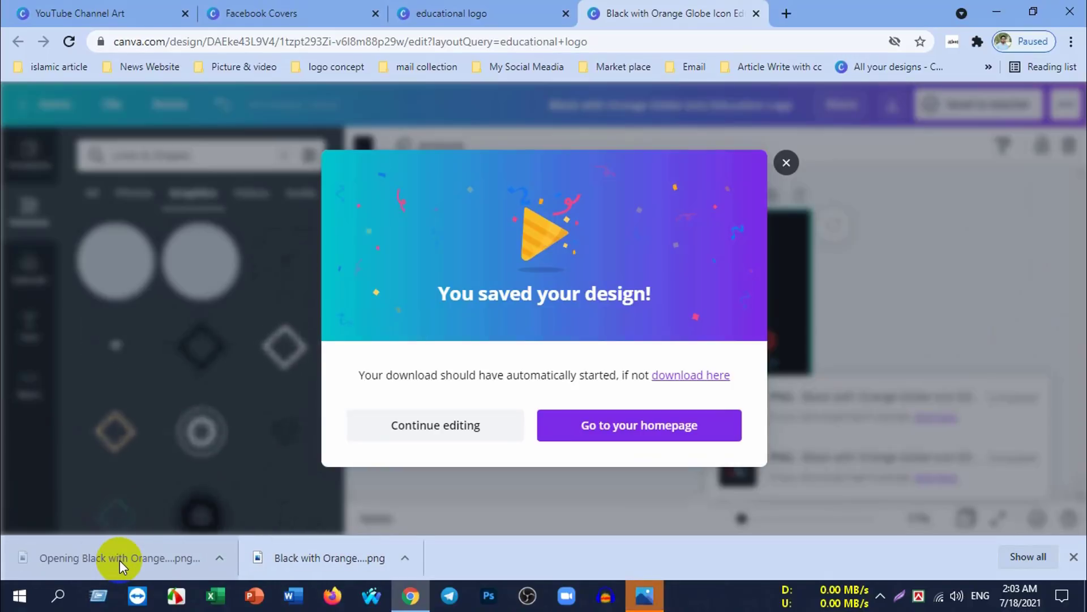
click(637, 604)
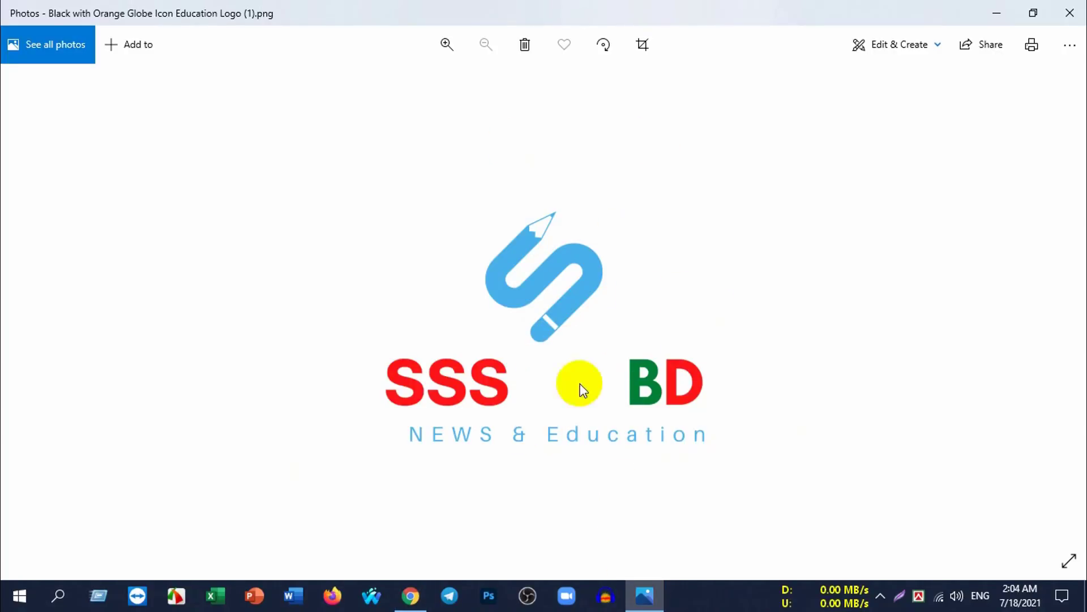
click(447, 44)
click(449, 43)
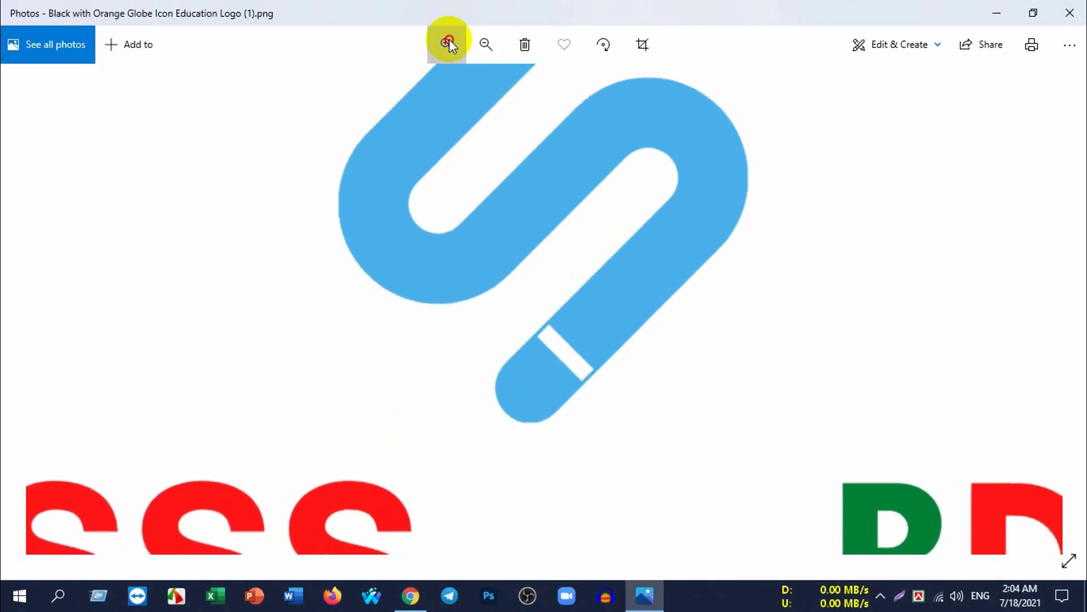
click(450, 39)
click(490, 41)
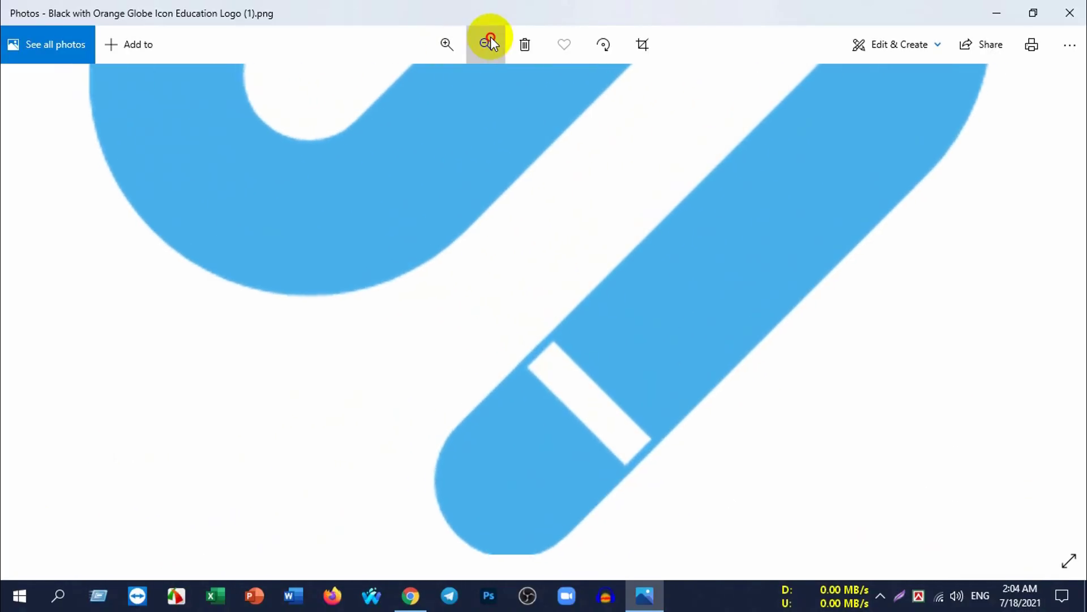
click(491, 41)
click(491, 40)
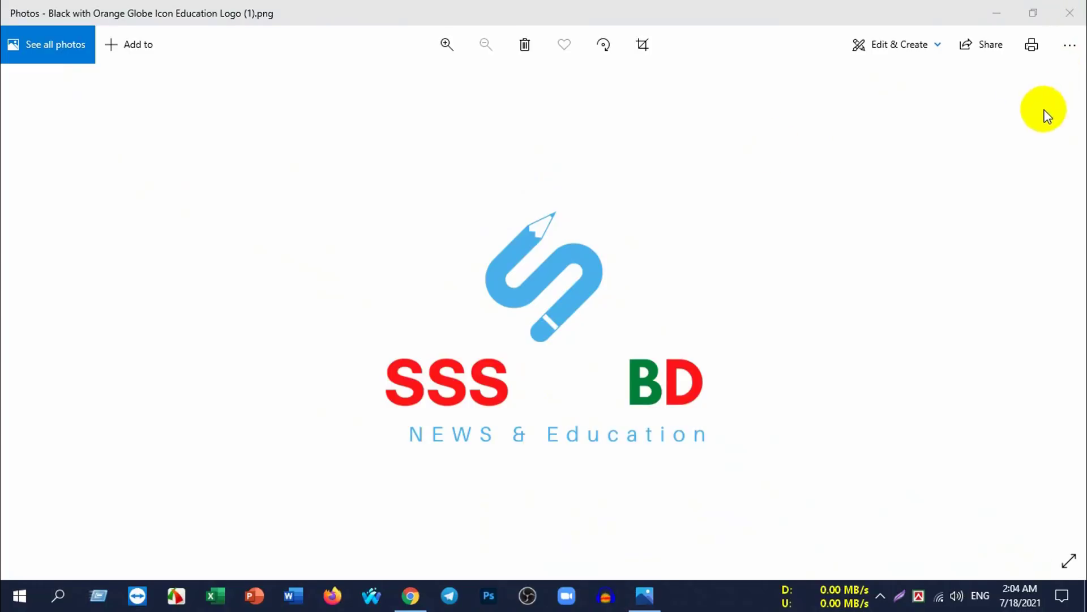
click(1075, 22)
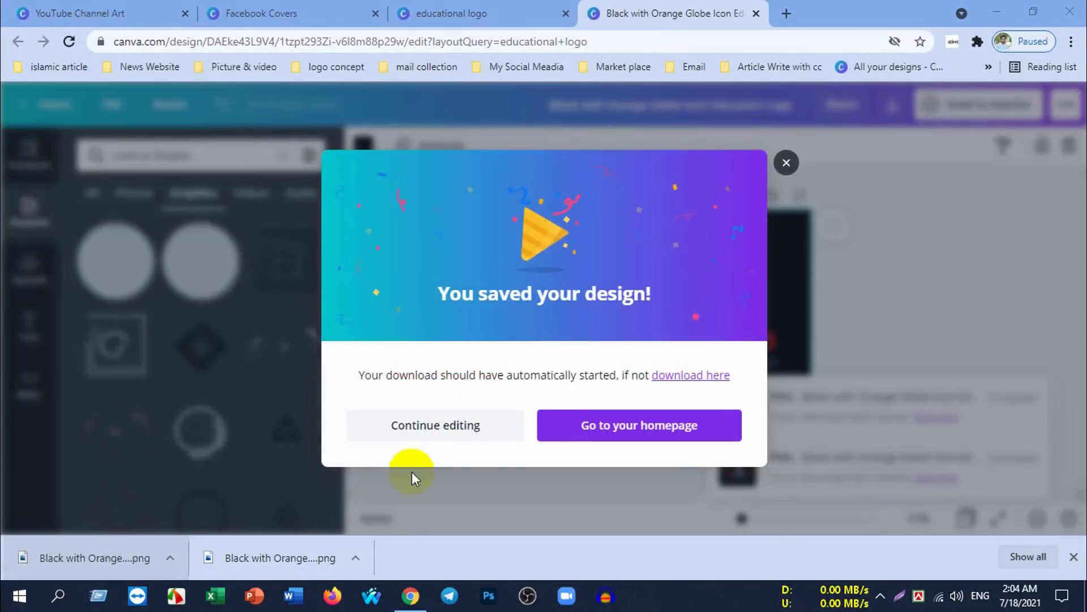
Step: Close the logo design and education-logo search tabs, return to Home and bring up search suggestions
click(787, 163)
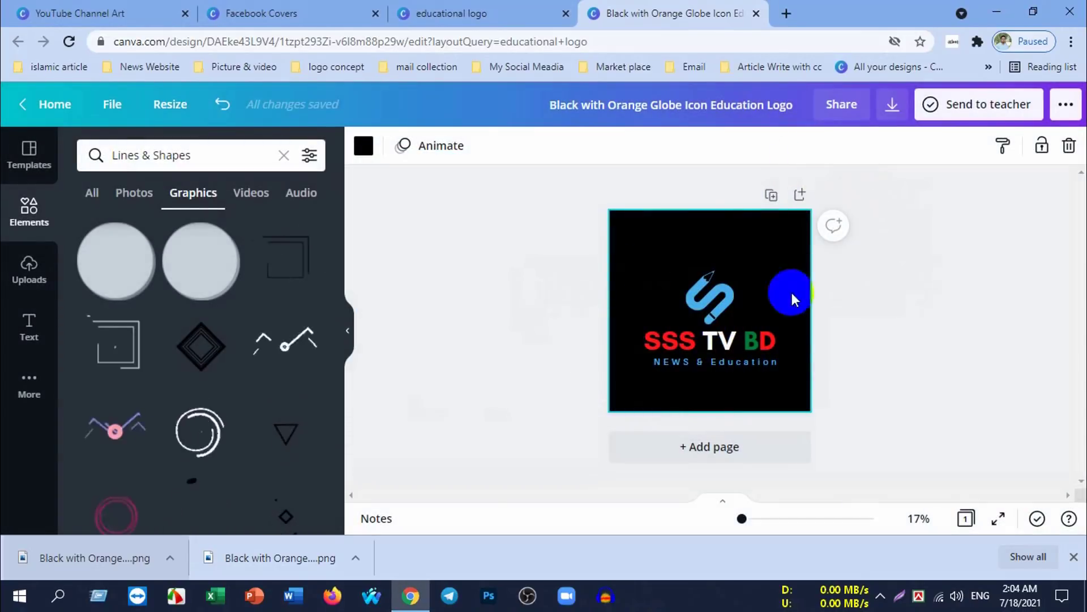
click(756, 13)
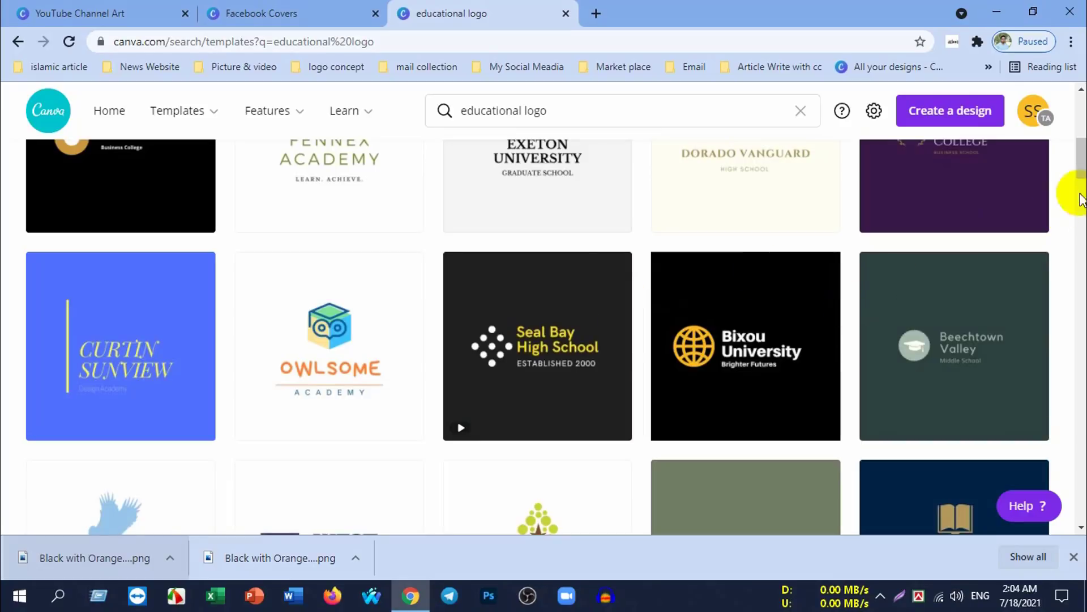
click(566, 13)
scroll(552, 328, up, 3)
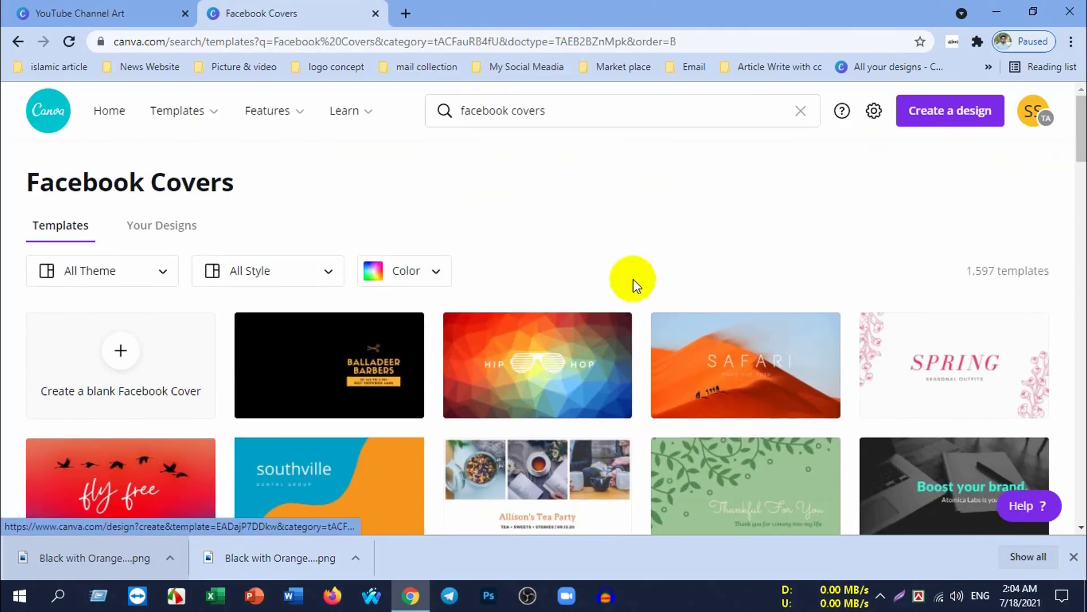
click(109, 110)
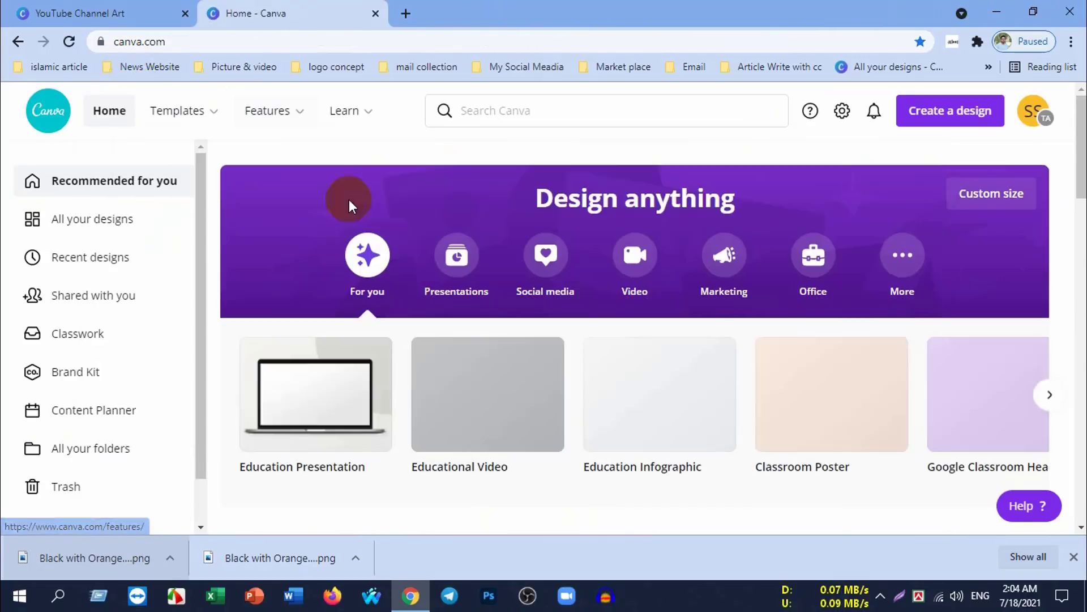
click(502, 119)
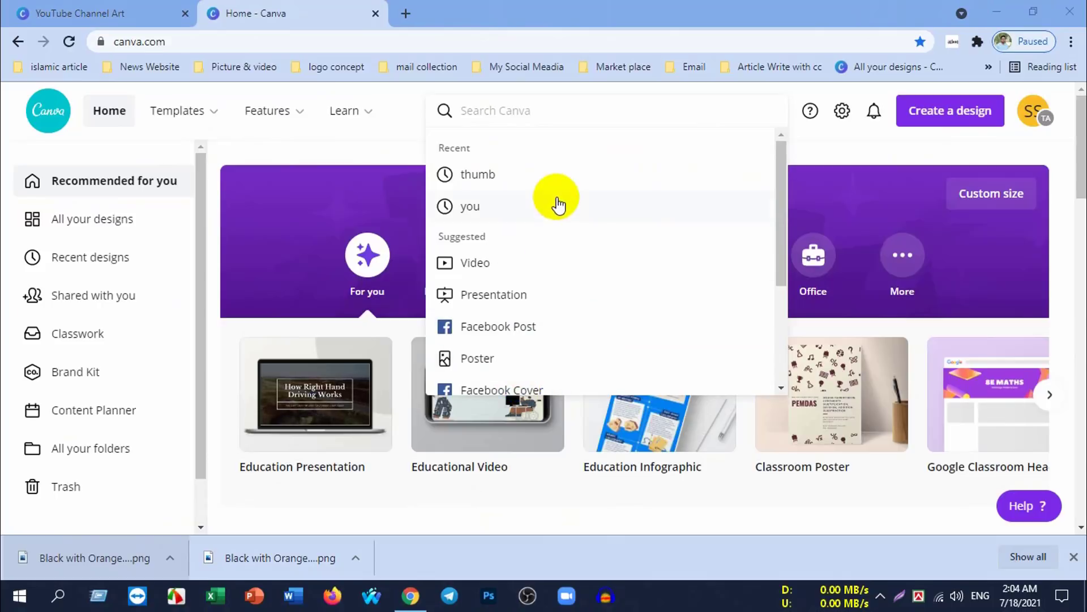
scroll(556, 199, down, 2)
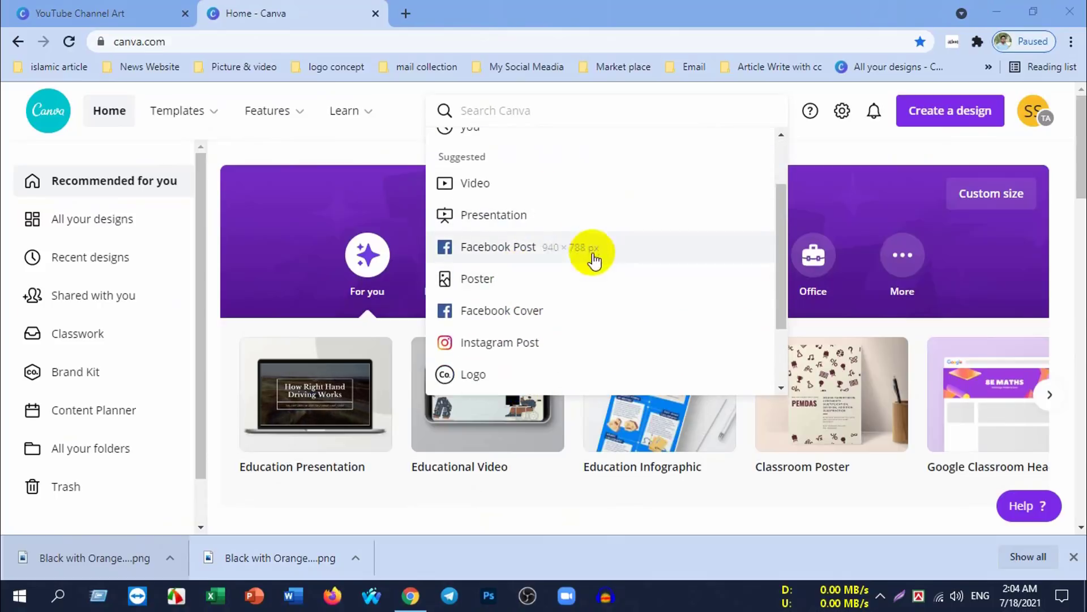
click(531, 260)
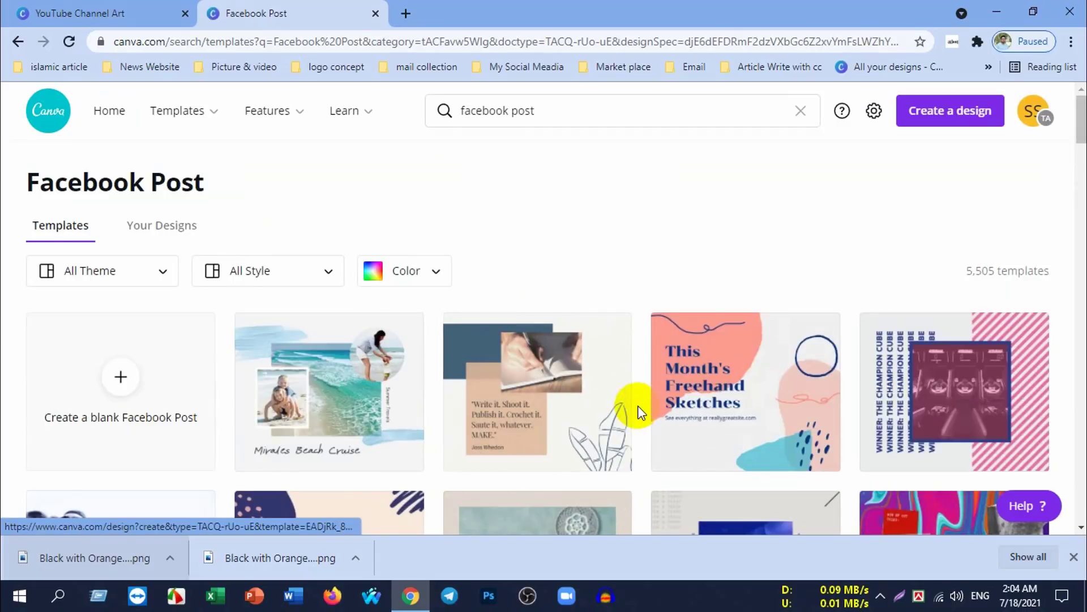
scroll(651, 364, down, 3)
scroll(651, 364, down, 3)
scroll(623, 365, down, 2)
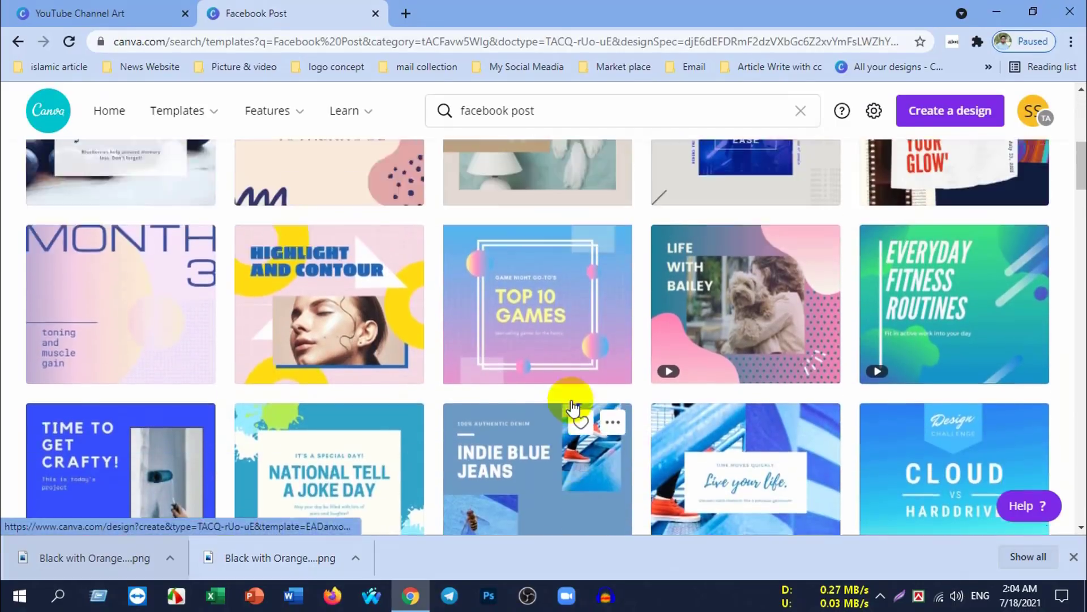
scroll(594, 391, up, 2)
scroll(623, 363, down, 4)
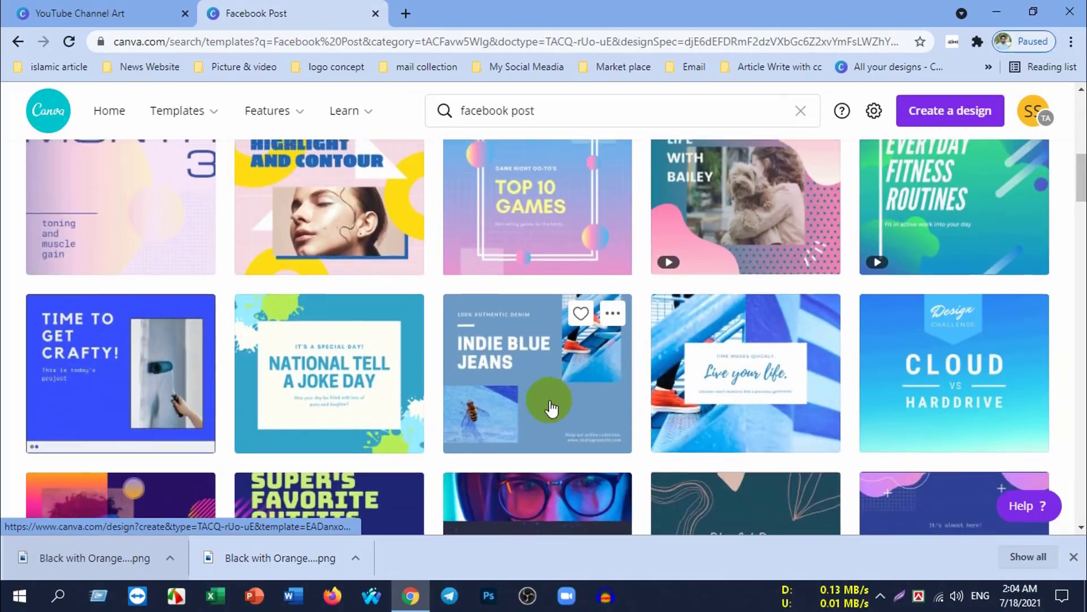
scroll(549, 399, up, 4)
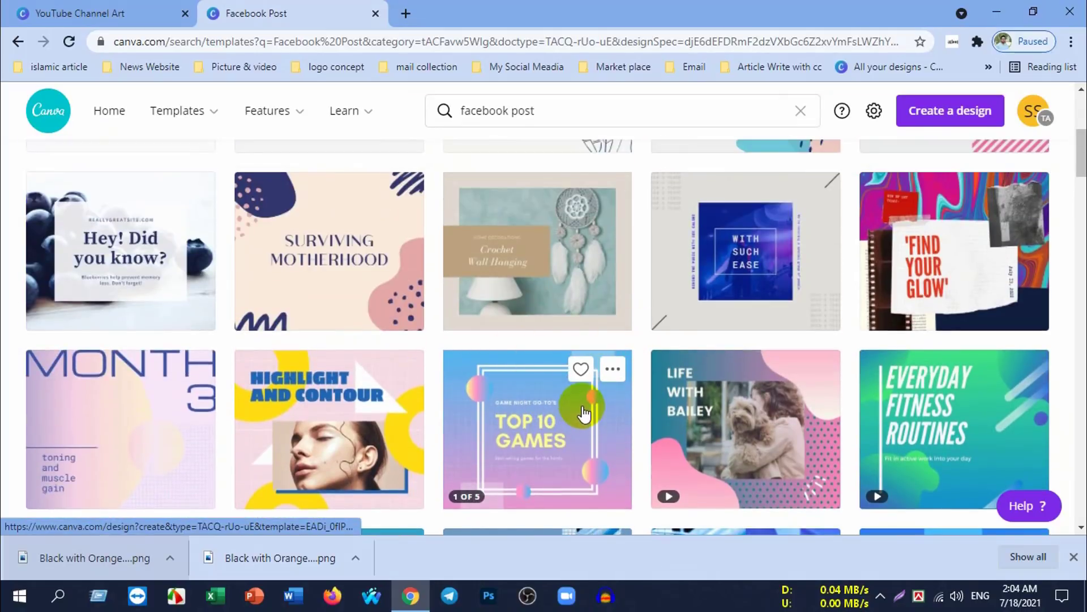
scroll(581, 408, down, 4)
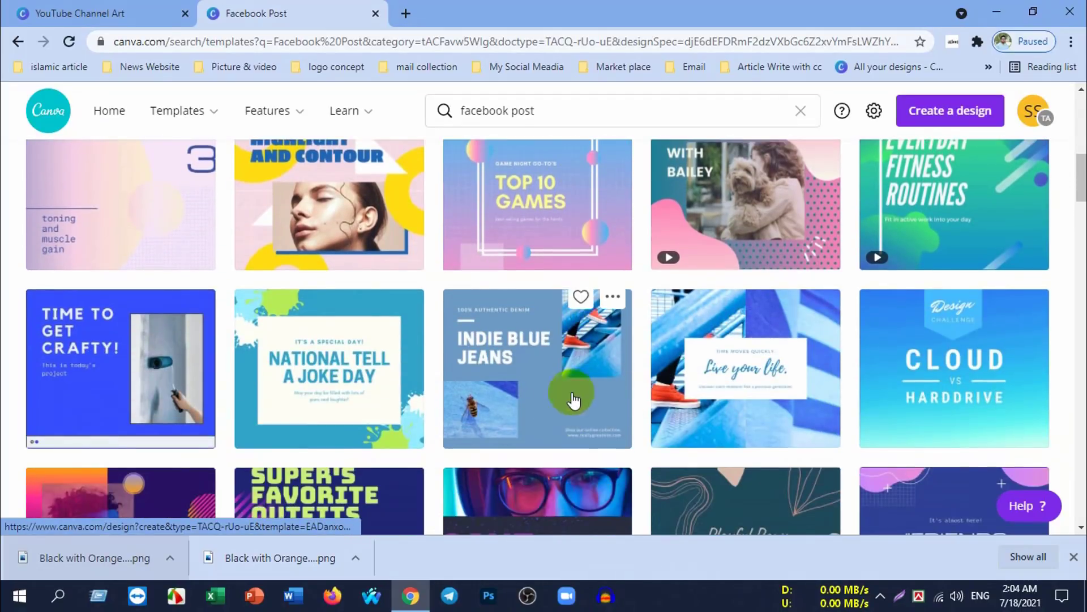
scroll(560, 405, down, 4)
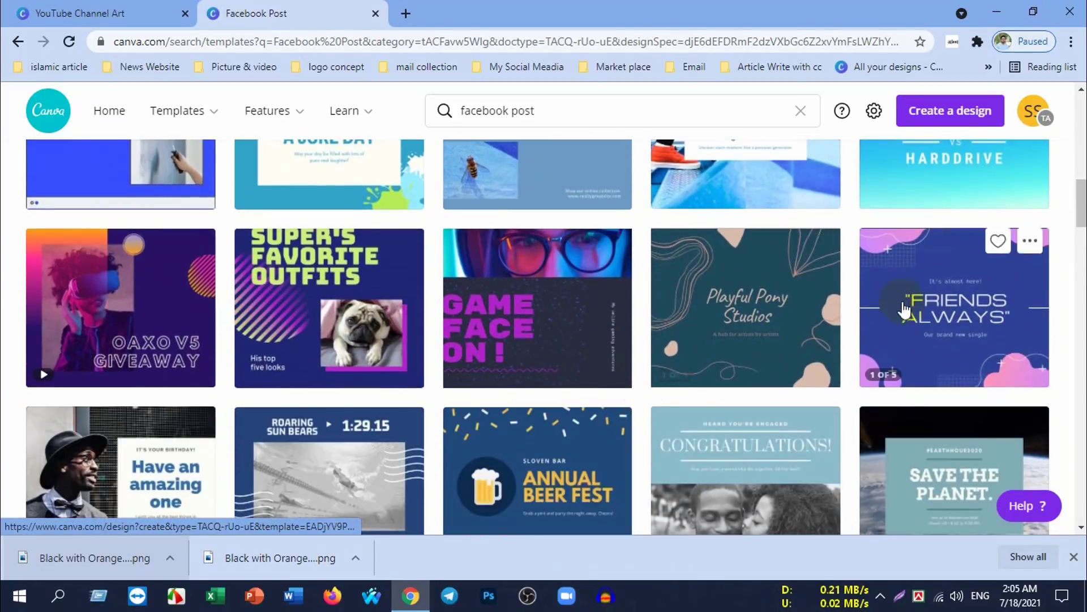
scroll(552, 358, down, 4)
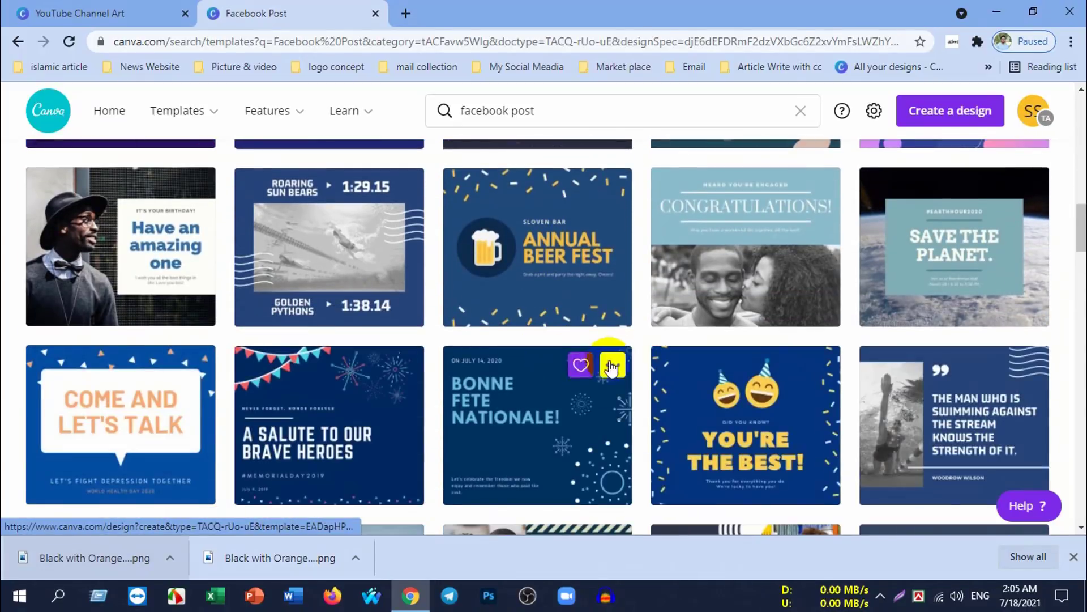
scroll(678, 357, down, 3)
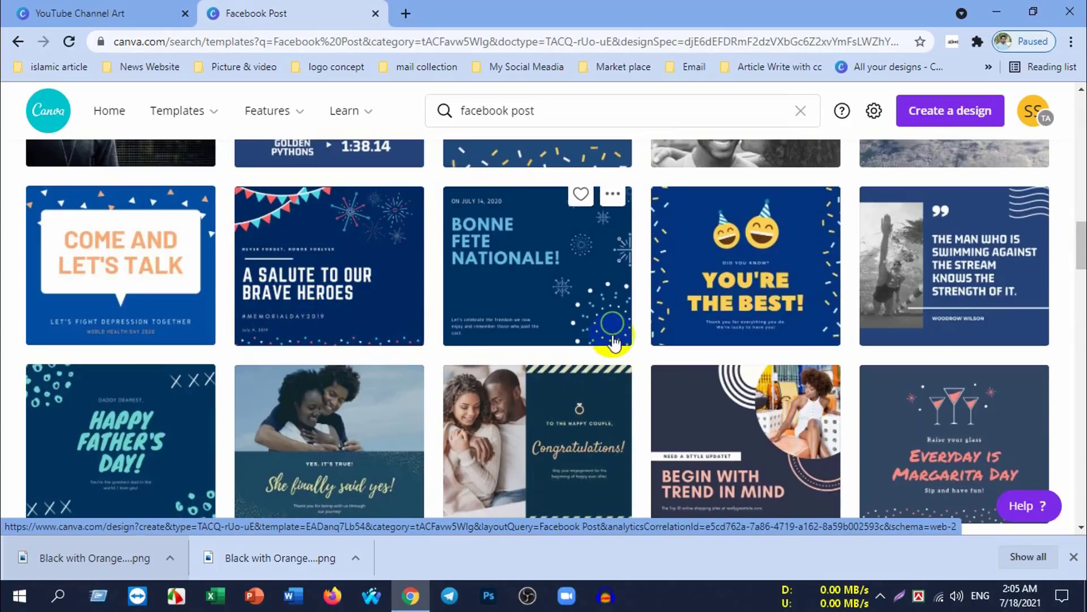
scroll(595, 340, down, 3)
scroll(589, 352, down, 4)
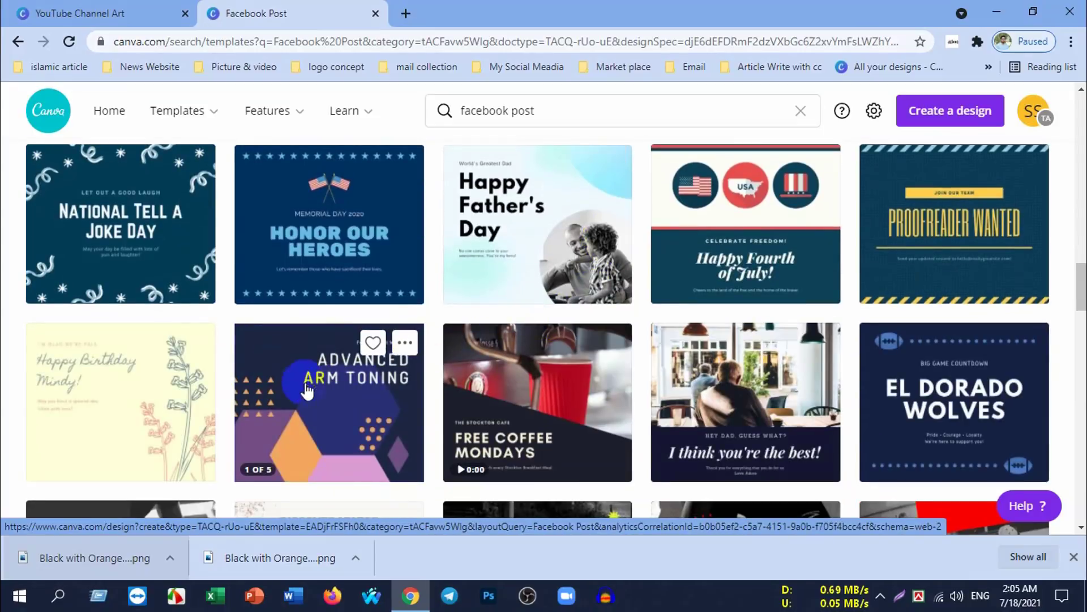
scroll(503, 363, down, 4)
scroll(503, 362, down, 2)
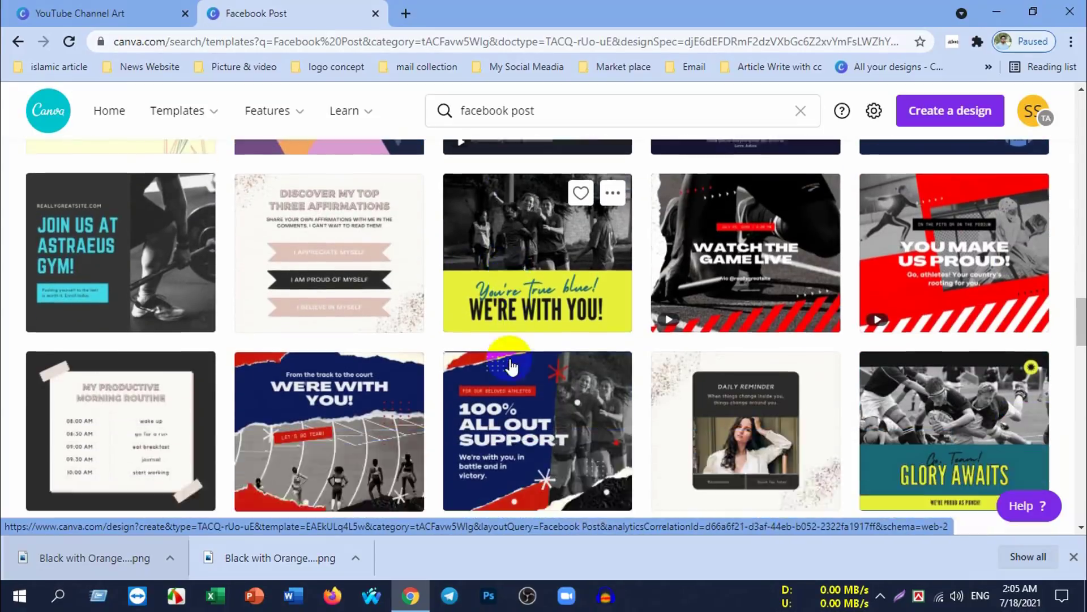
scroll(513, 365, down, 3)
scroll(453, 351, down, 4)
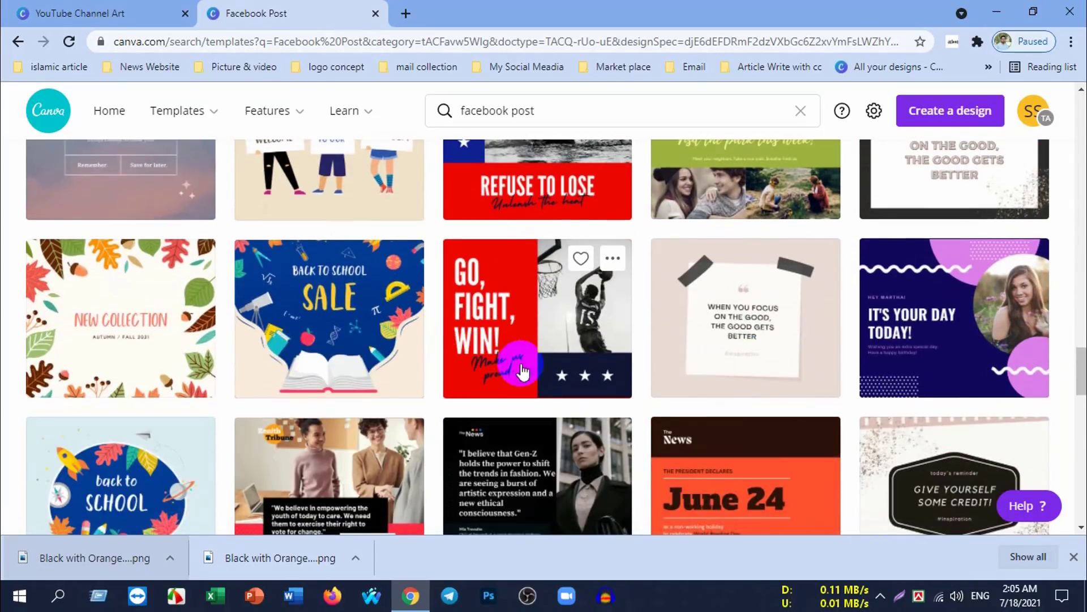
scroll(522, 371, down, 2)
scroll(522, 368, down, 1)
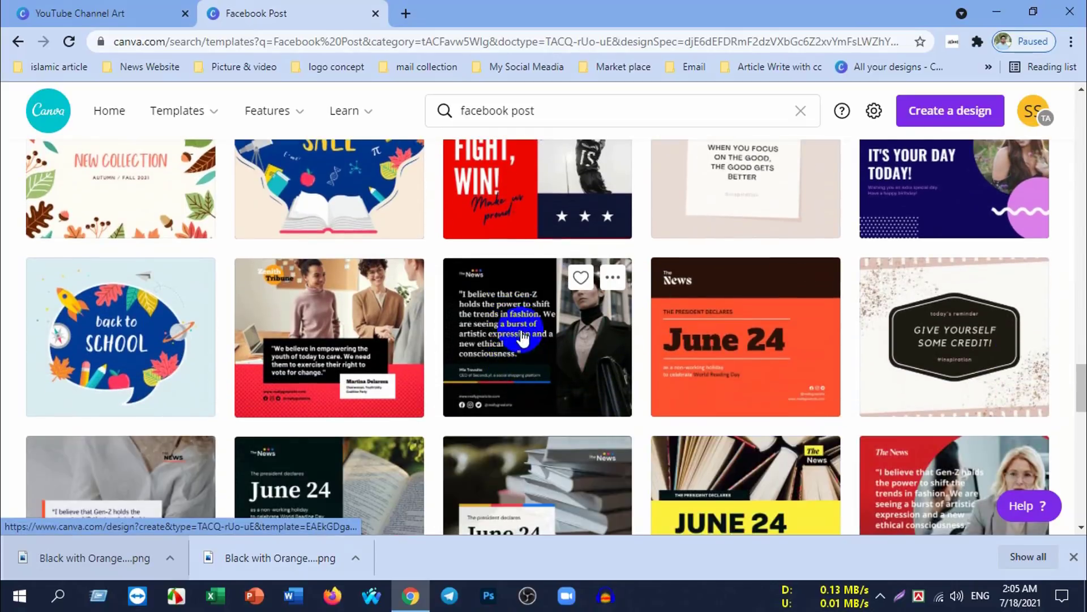
scroll(440, 347, down, 4)
scroll(586, 351, down, 3)
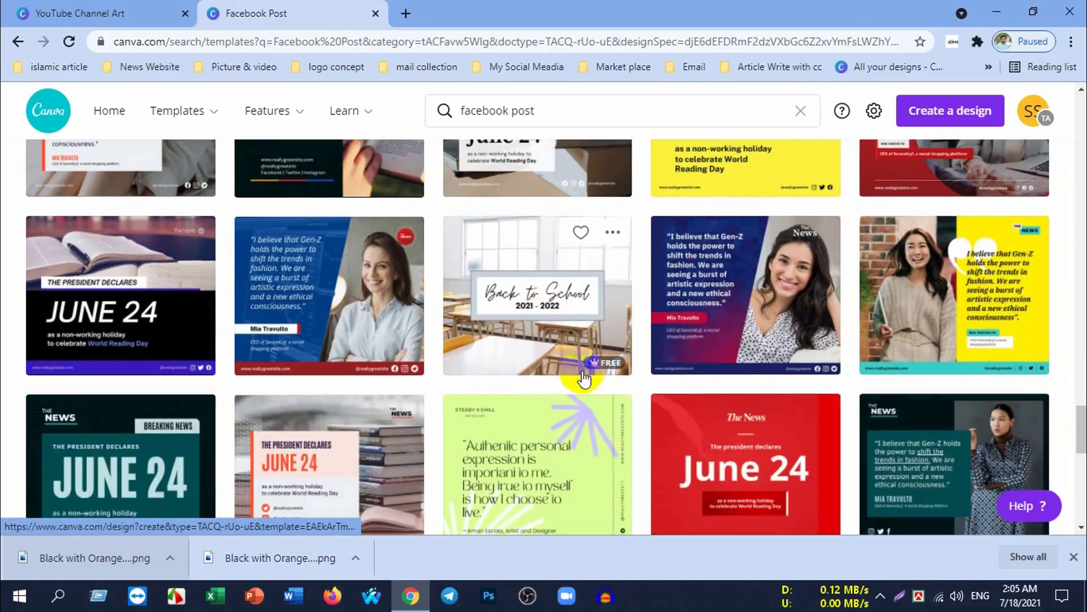
Step: Open the blue-and-red Gen-Z quote template in the editor
click(735, 306)
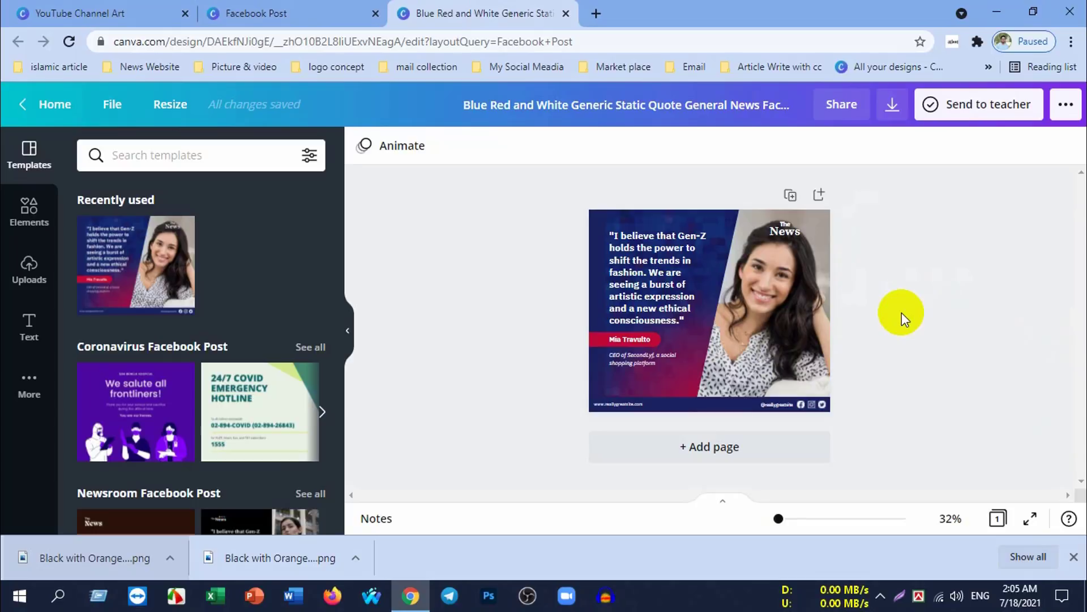
ctrl+scroll(901, 311, up, 3)
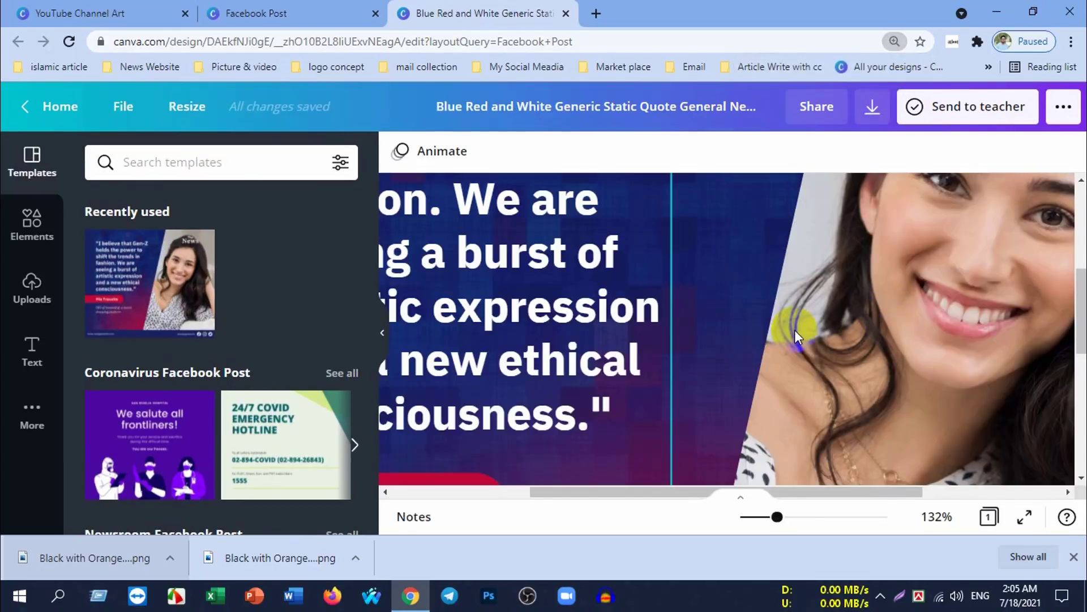
ctrl+scroll(794, 330, down, 5)
ctrl+scroll(970, 337, up, 5)
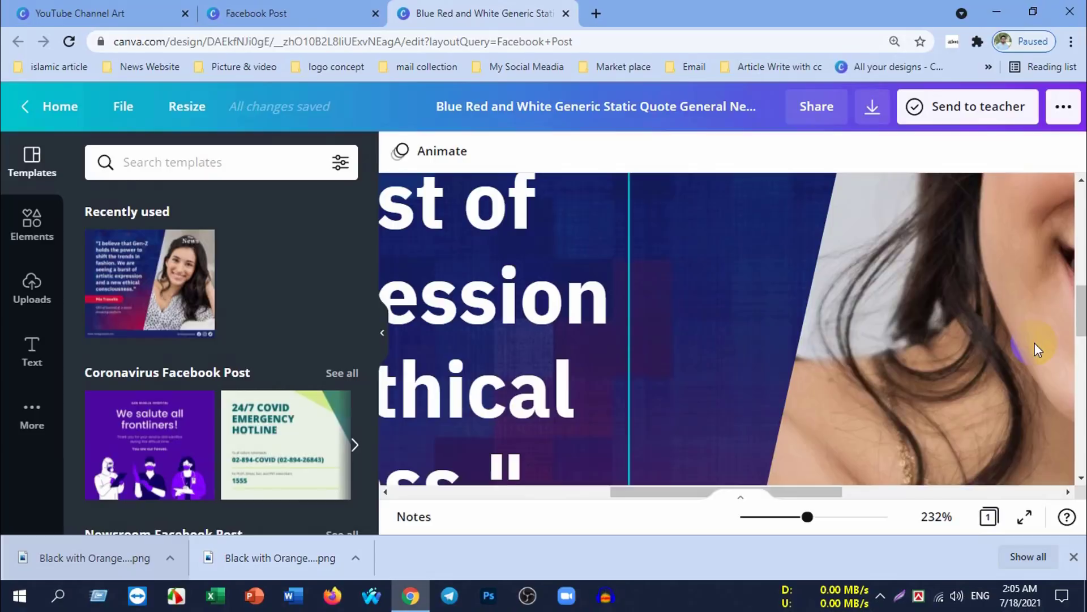
ctrl+scroll(1000, 342, down, 2)
ctrl+scroll(976, 383, down, 3)
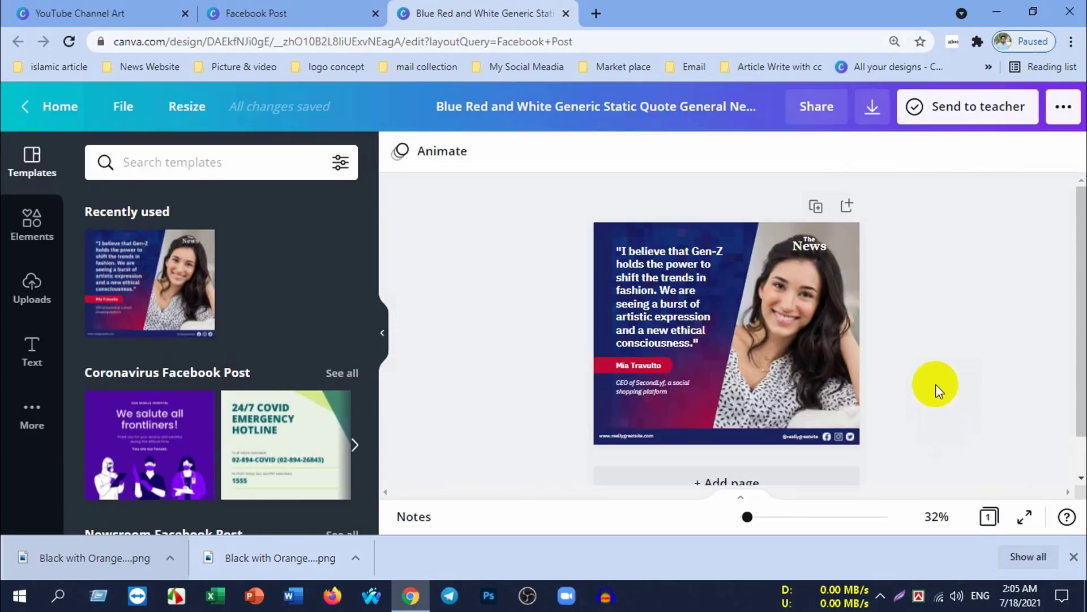
ctrl+scroll(997, 357, up, 2)
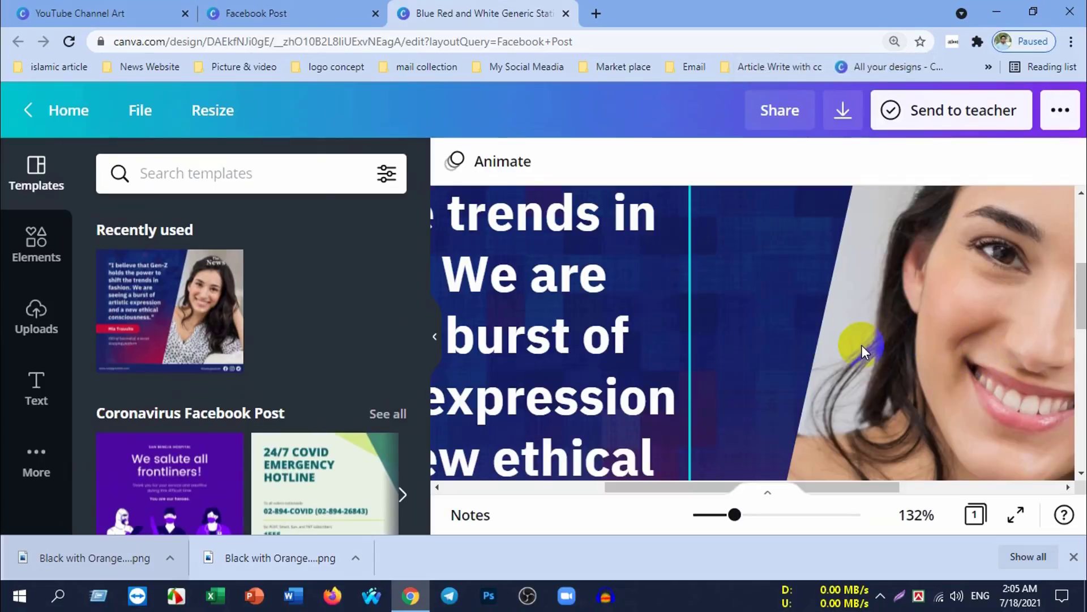
scroll(861, 345, down, 5)
scroll(858, 343, down, 3)
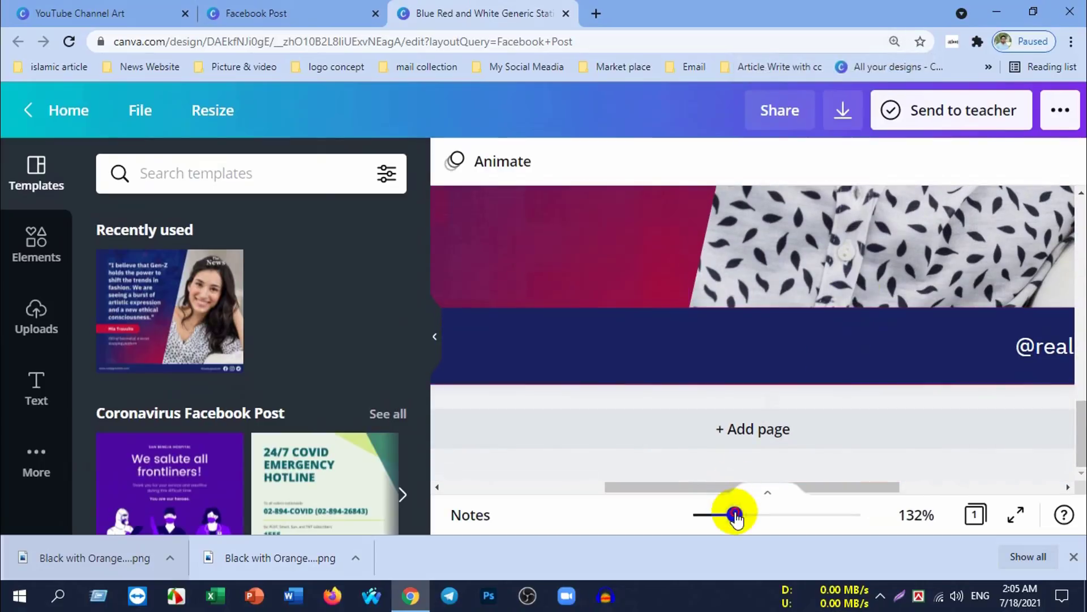
Step: Adjust the zoom slider and scroll to inspect the Gen-Z quote post
mouse_move(734, 514)
mouse_down()
mouse_move(699, 516)
mouse_move(709, 515)
mouse_up()
scroll(924, 422, up, 2)
scroll(737, 358, up, 1)
scroll(731, 334, down, 1)
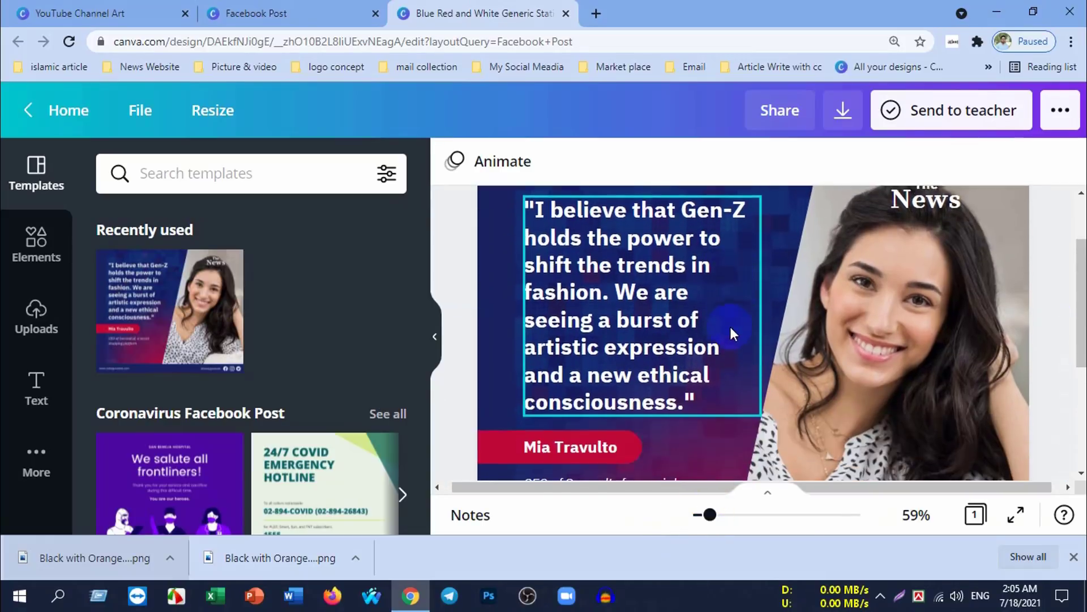
scroll(729, 326, down, 3)
scroll(722, 363, up, 3)
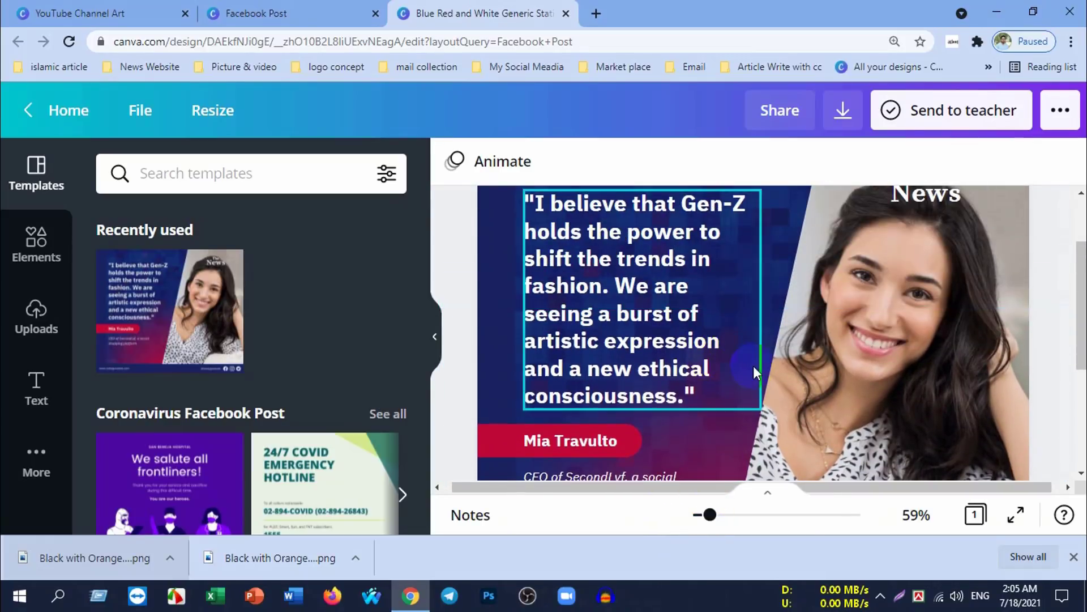
scroll(753, 366, up, 1)
scroll(748, 365, down, 1)
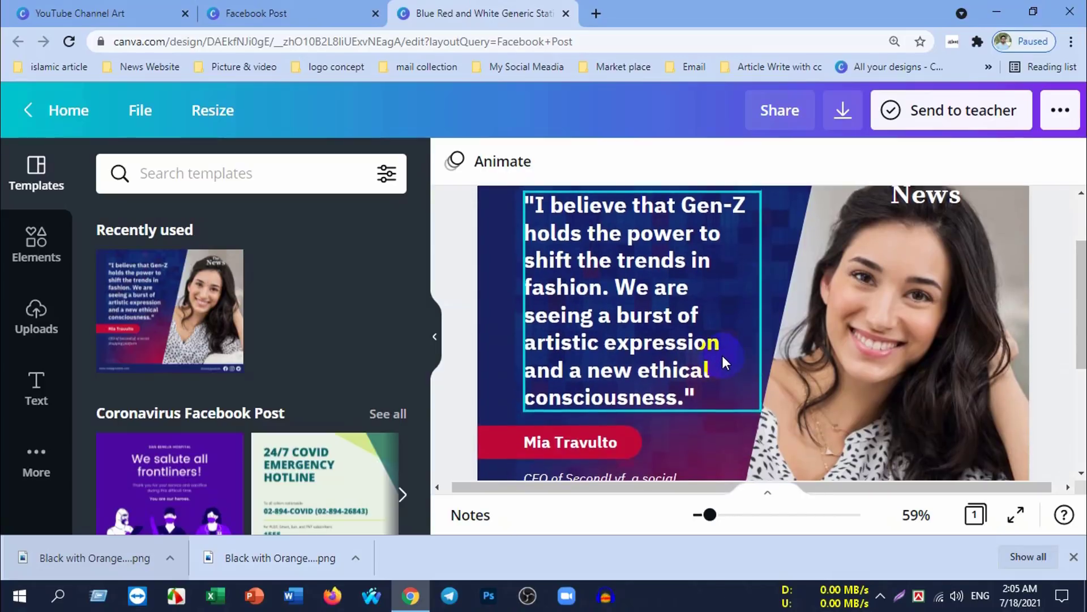
scroll(722, 363, up, 1)
Step: Press Delete on The News heading, then select the quote text and background image
click(940, 275)
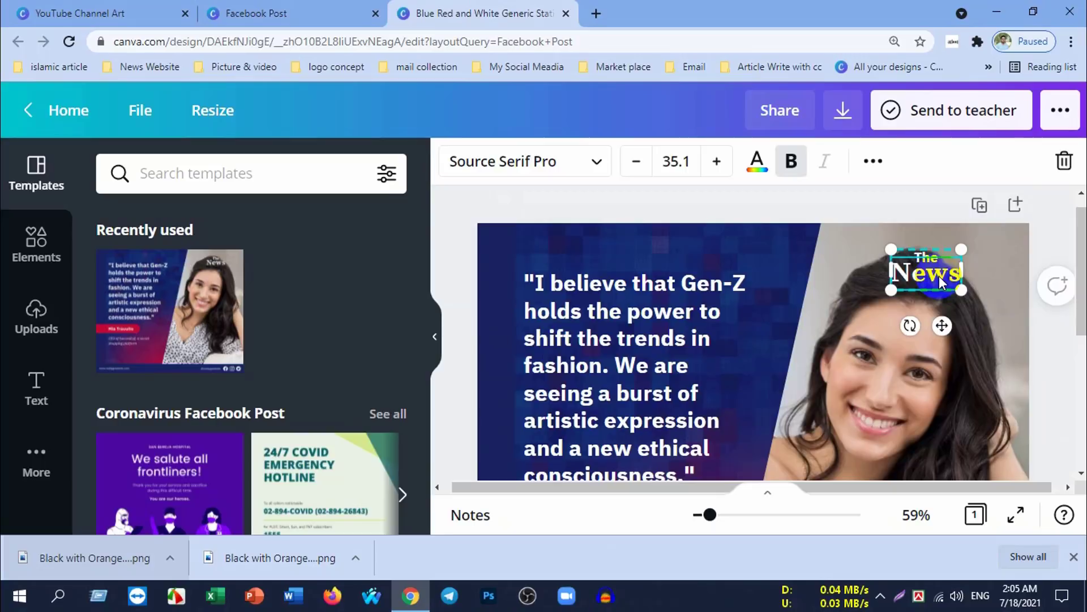
key(Delete)
key(Delete)
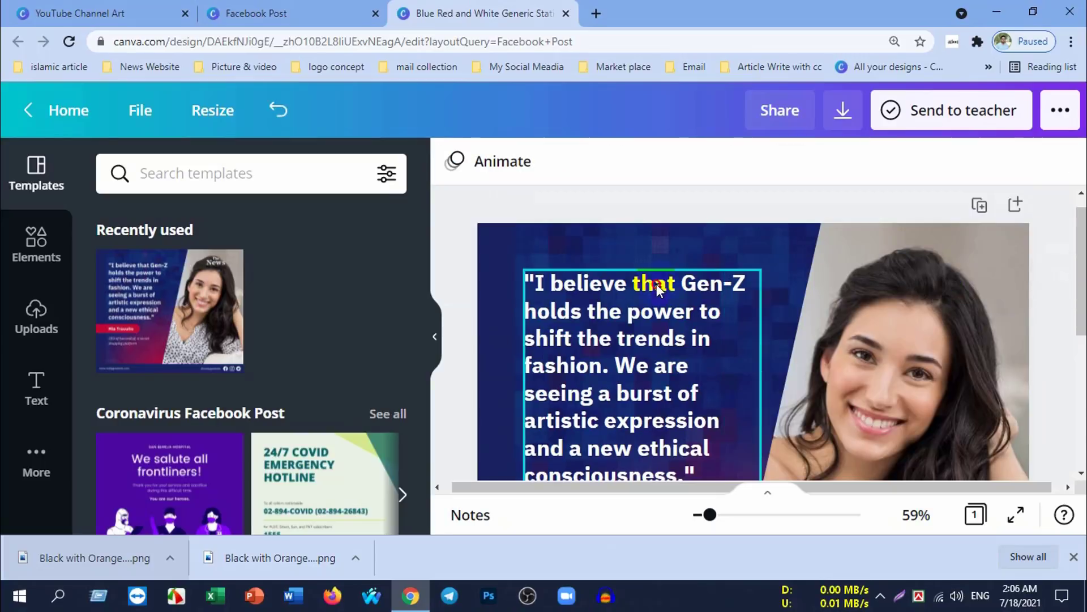
click(657, 284)
click(609, 249)
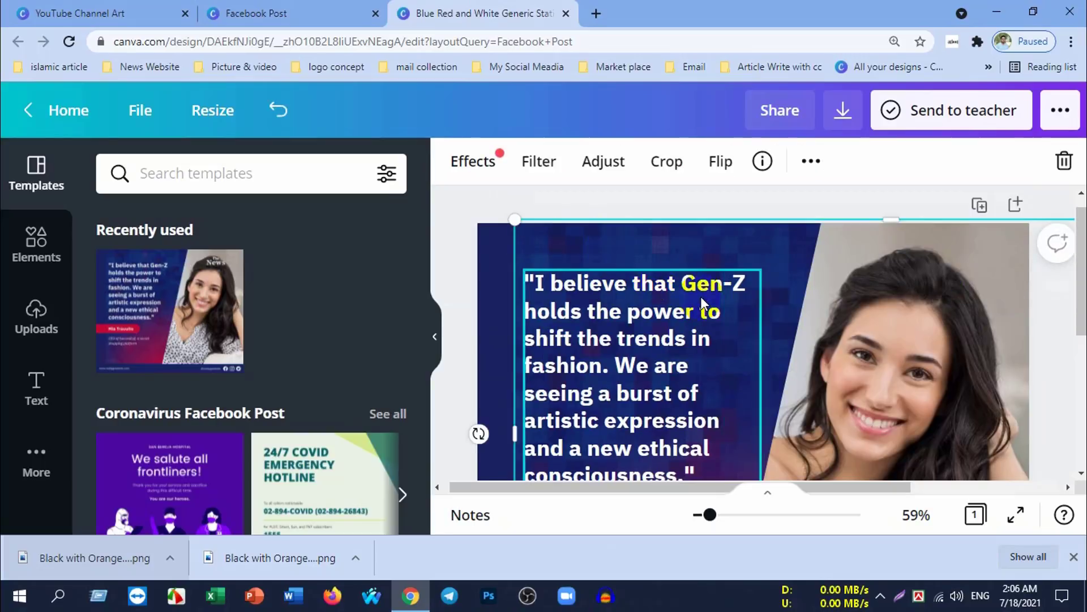
scroll(701, 297, down, 2)
scroll(681, 312, up, 2)
scroll(680, 323, down, 2)
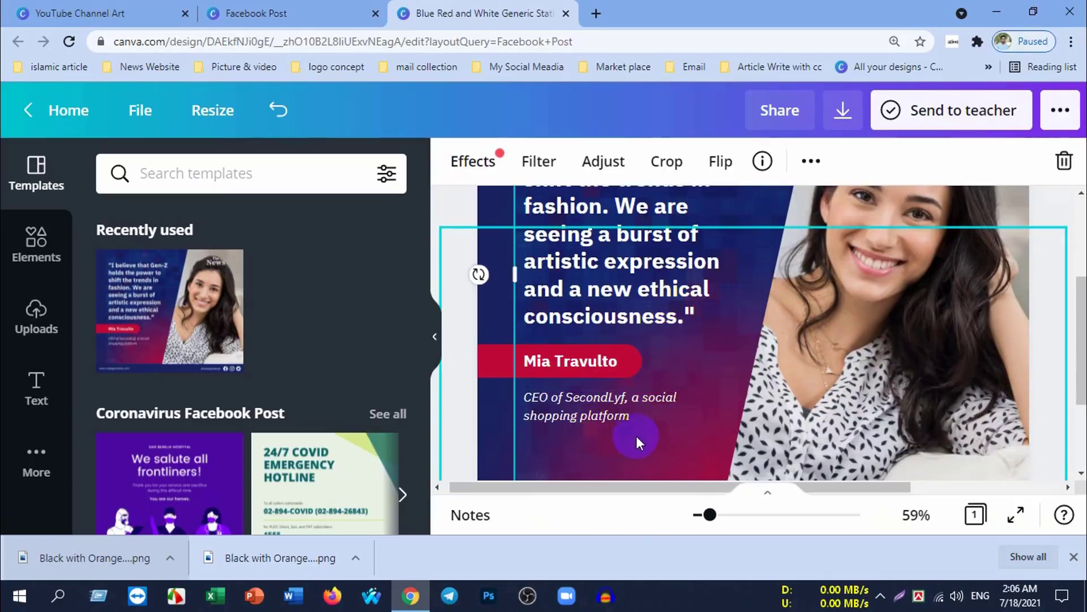
scroll(705, 403, up, 2)
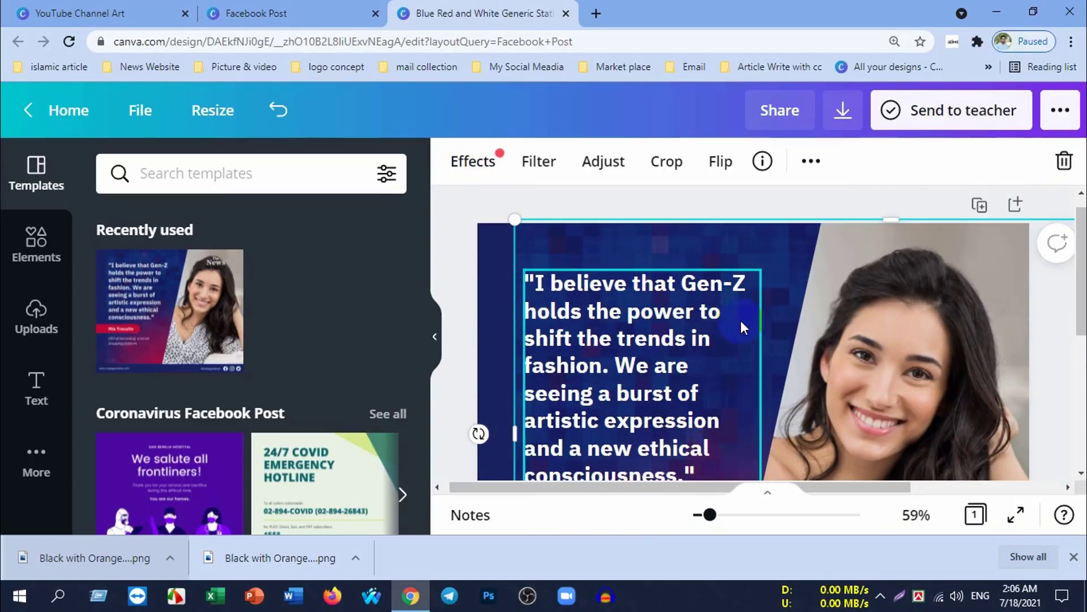
scroll(818, 297, down, 2)
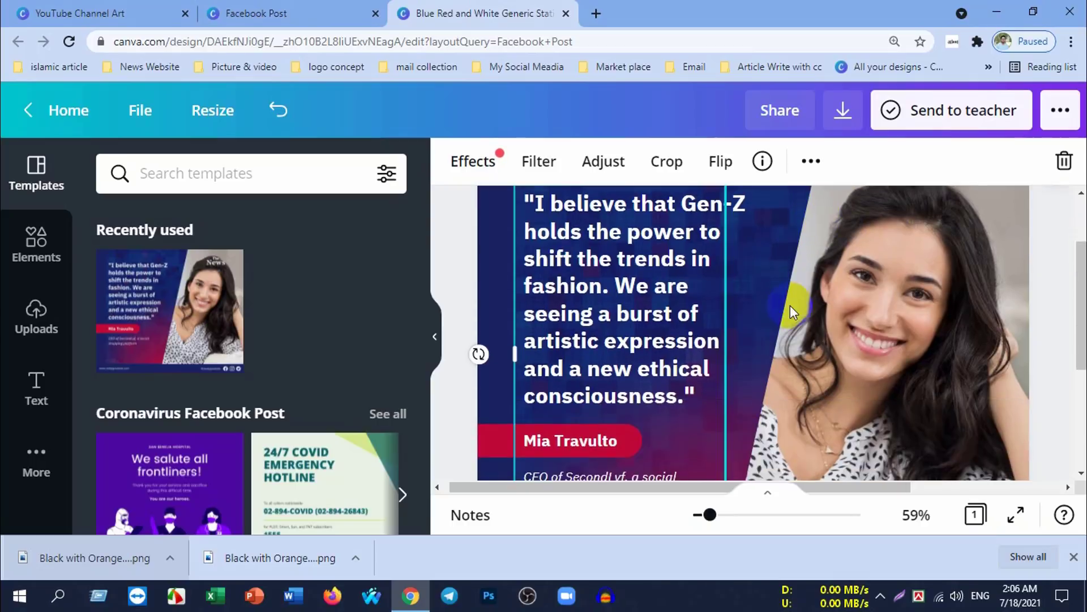
scroll(790, 305, down, 3)
scroll(896, 352, up, 3)
scroll(834, 355, down, 2)
scroll(790, 354, down, 1)
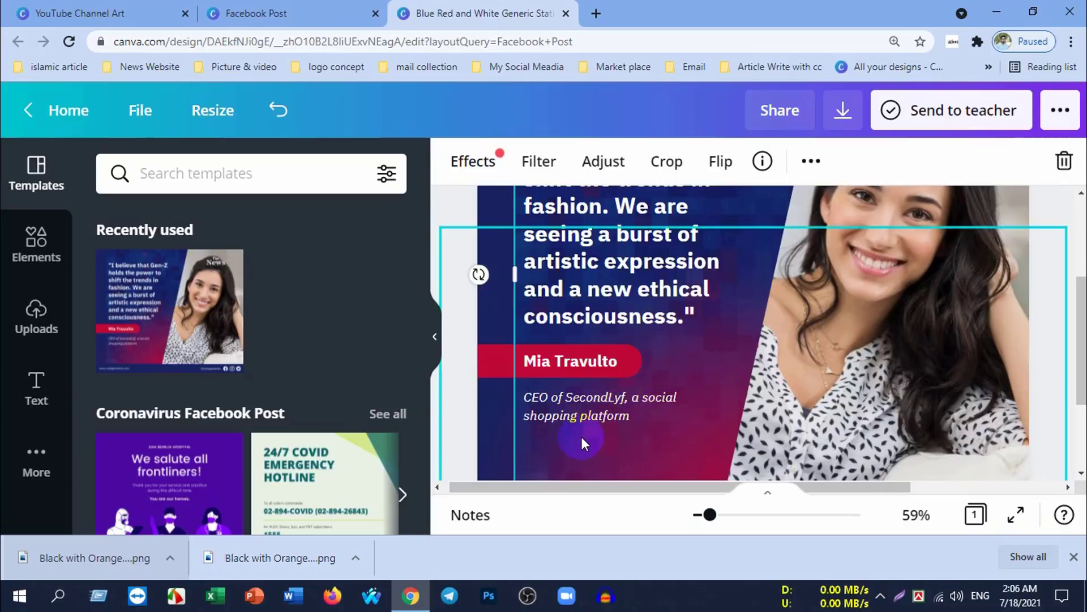
scroll(796, 404, up, 2)
scroll(796, 405, up, 1)
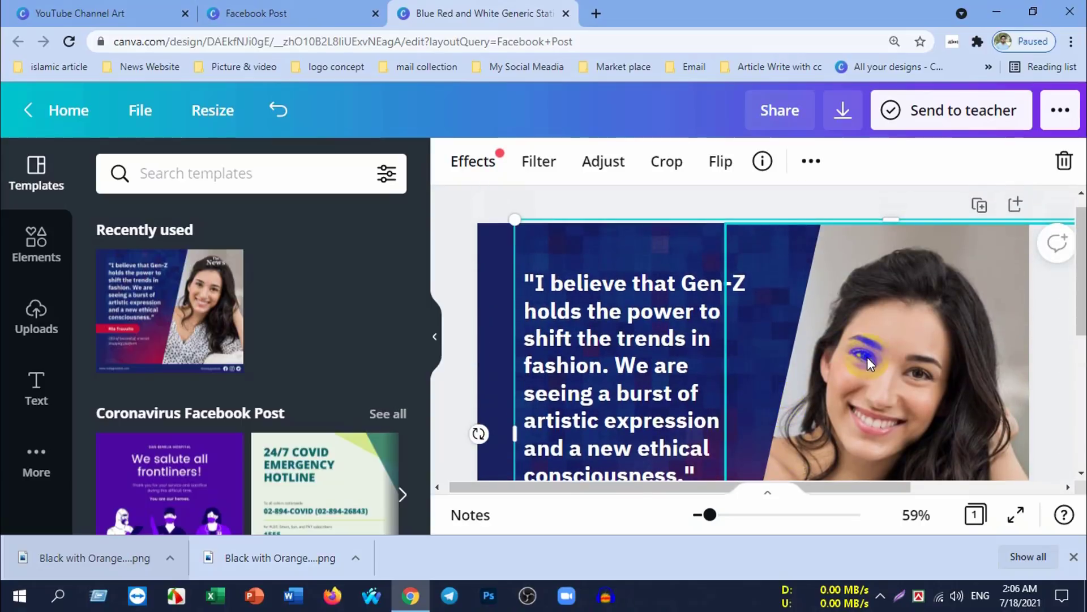
scroll(845, 351, down, 4)
scroll(820, 369, up, 2)
scroll(820, 371, up, 1)
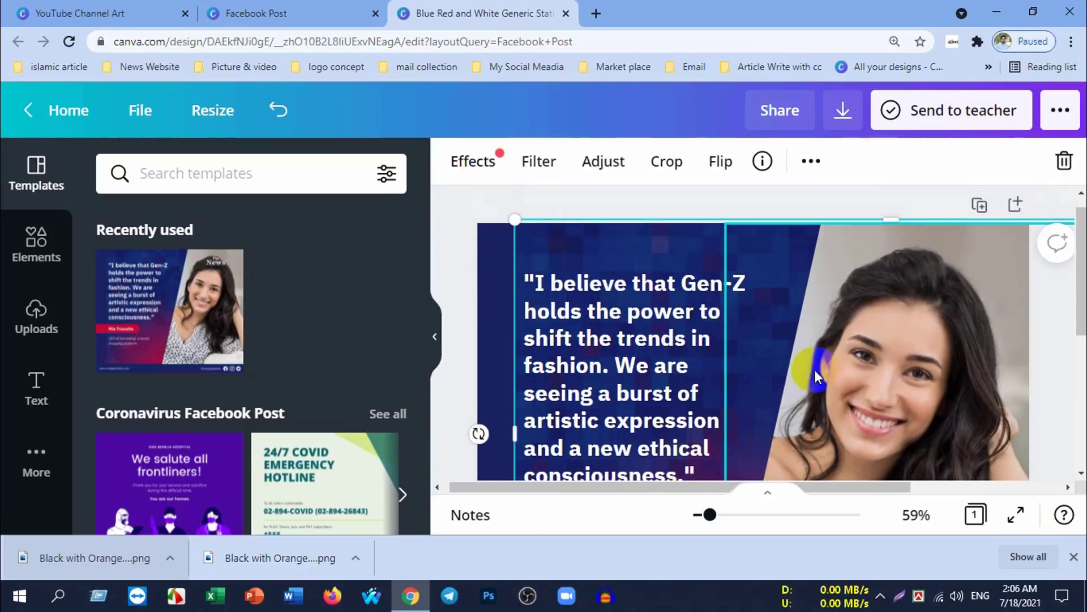
scroll(804, 365, down, 1)
scroll(670, 424, up, 1)
scroll(678, 333, up, 1)
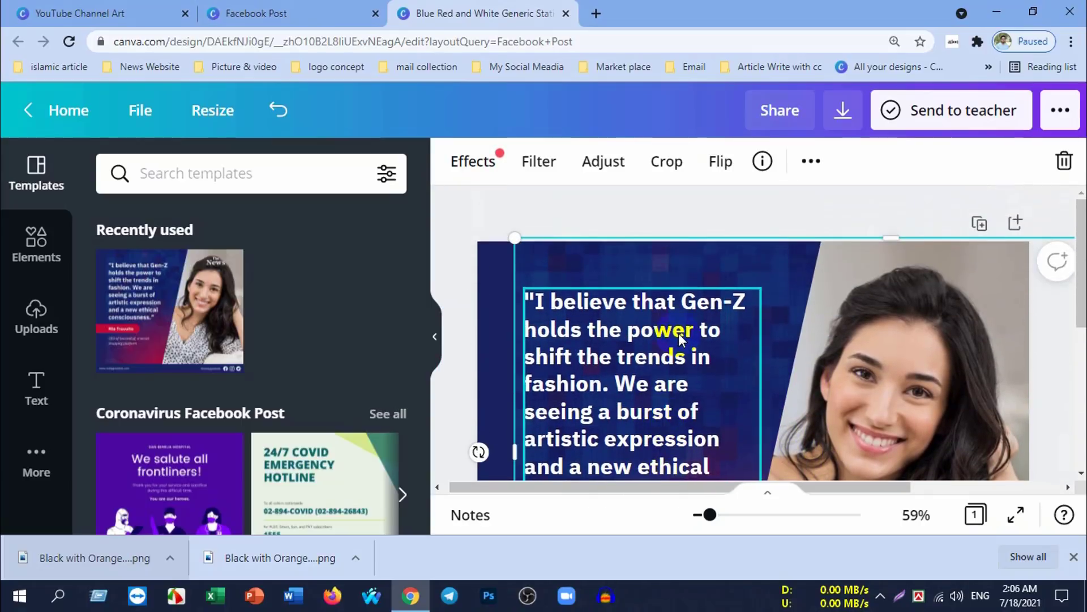
scroll(678, 333, down, 2)
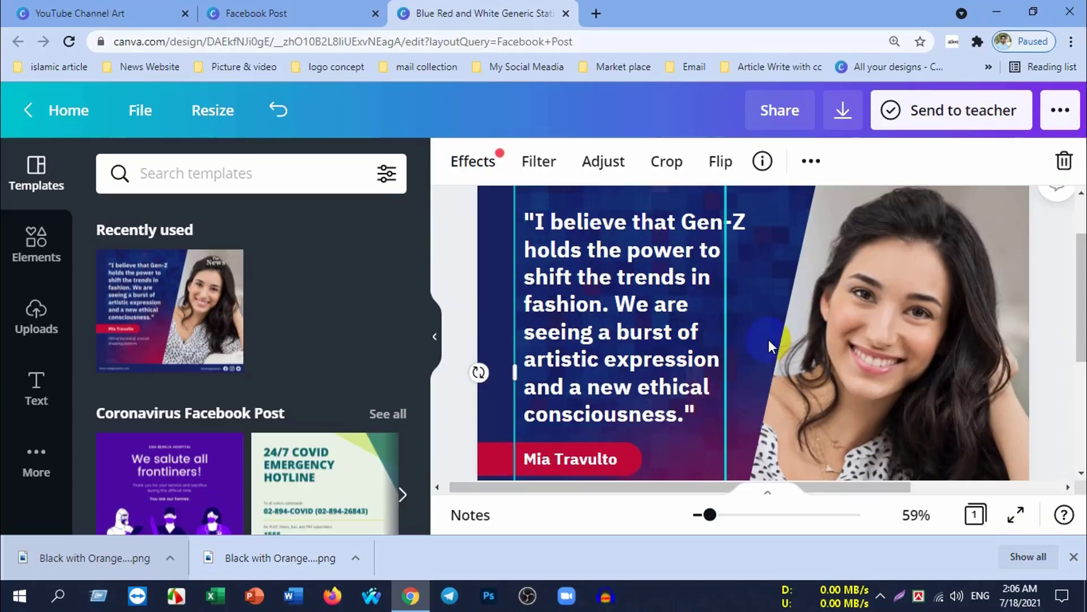
scroll(769, 338, down, 5)
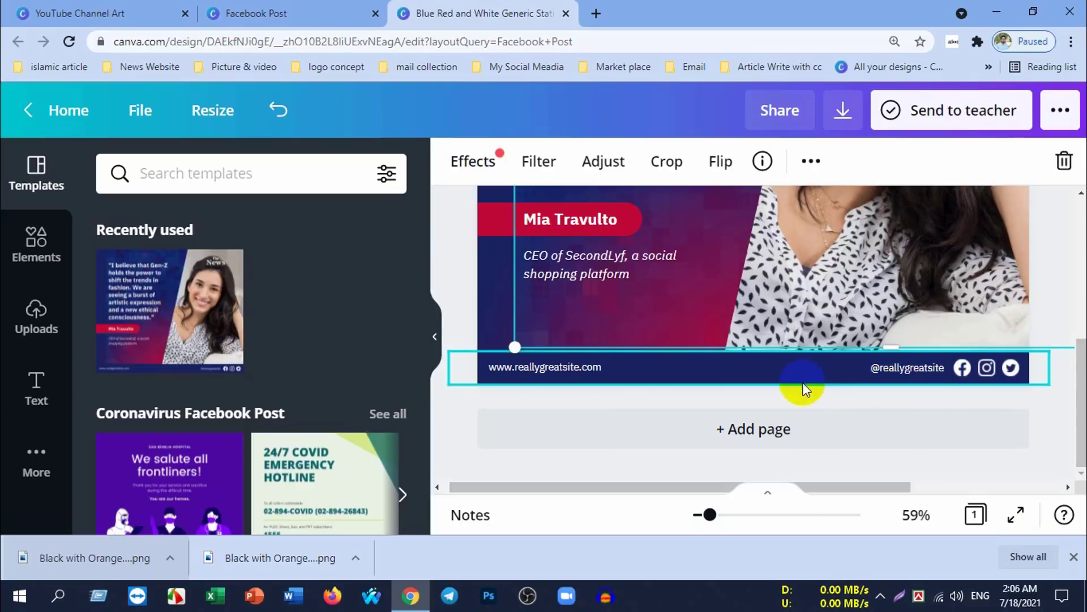
Step: Add a blank second page after the footer, then delete it again
click(759, 369)
click(857, 437)
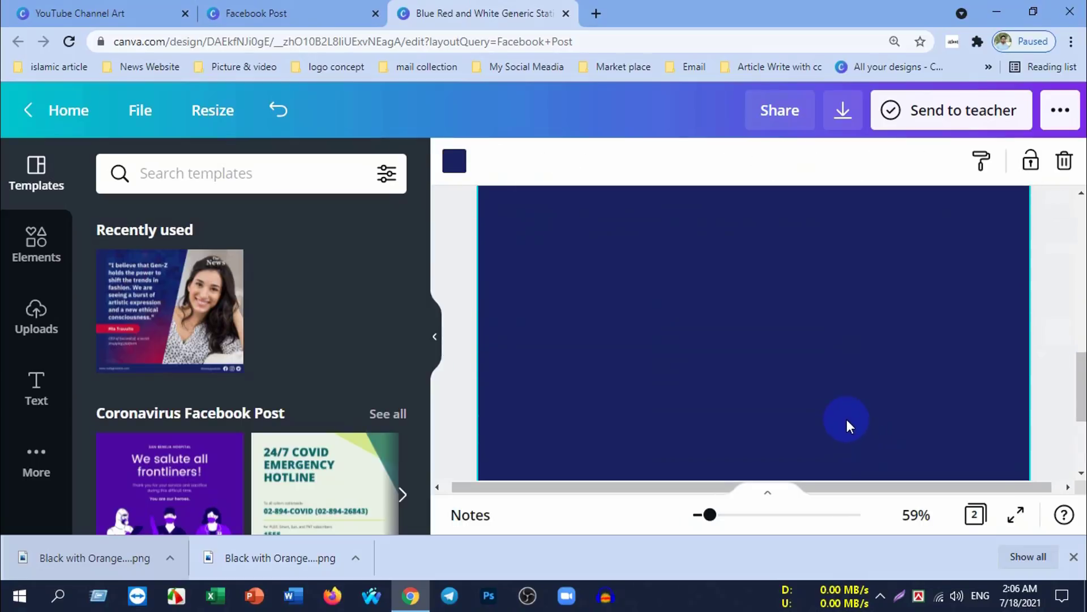
scroll(906, 385, up, 2)
click(979, 334)
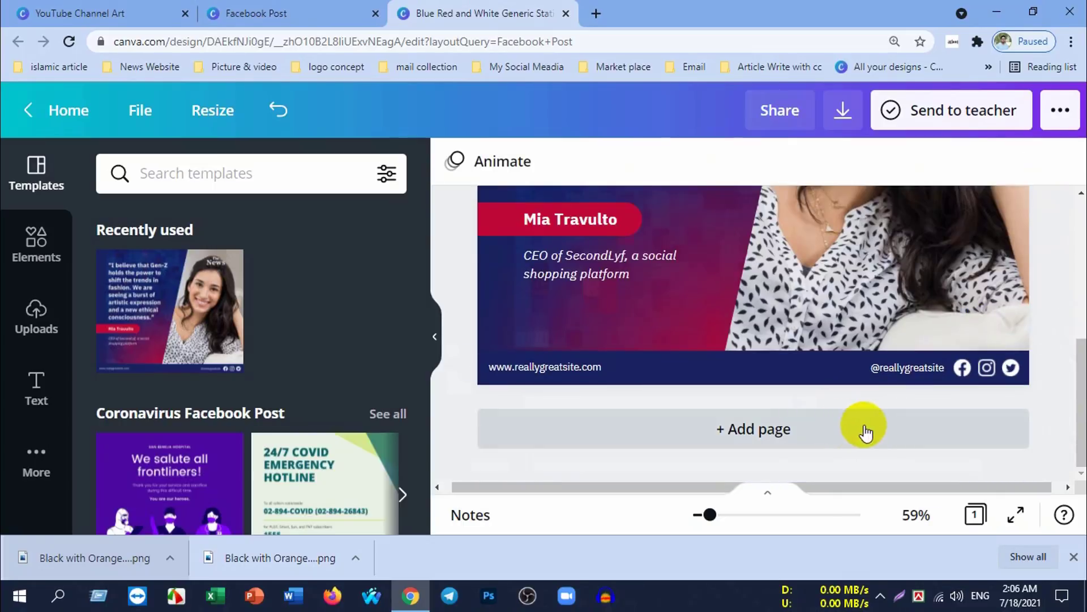
scroll(863, 425, up, 5)
Step: Select the woman's photo on page 1
click(817, 293)
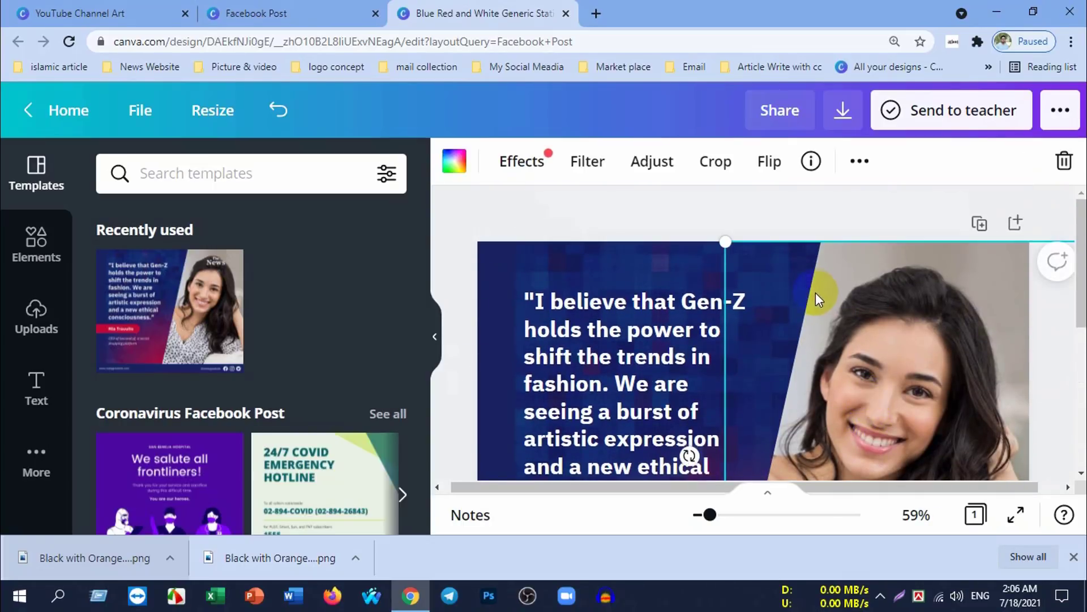
scroll(824, 332, down, 5)
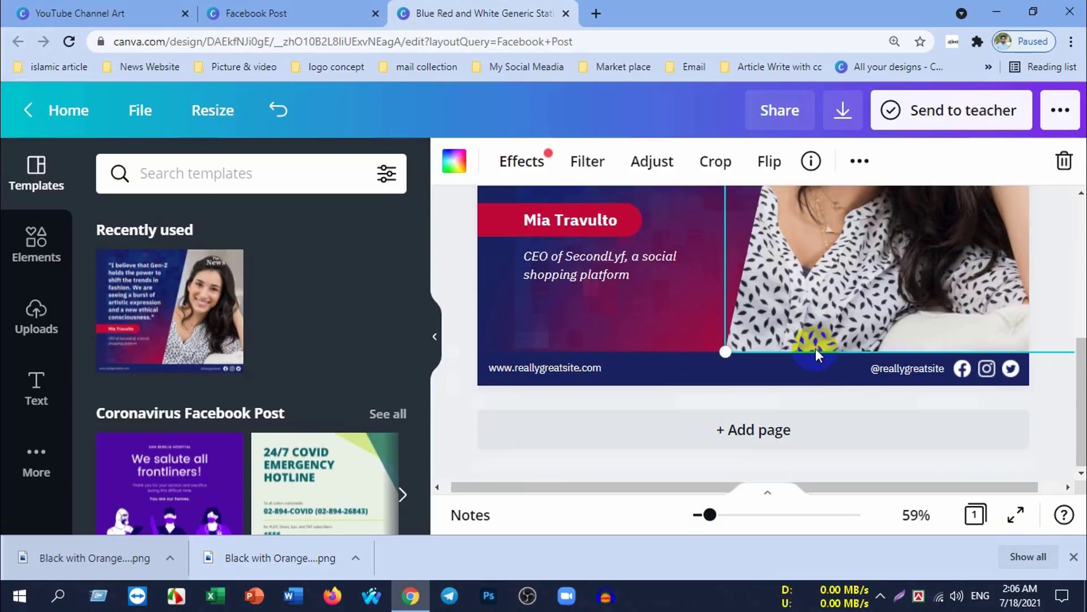
scroll(875, 339, up, 3)
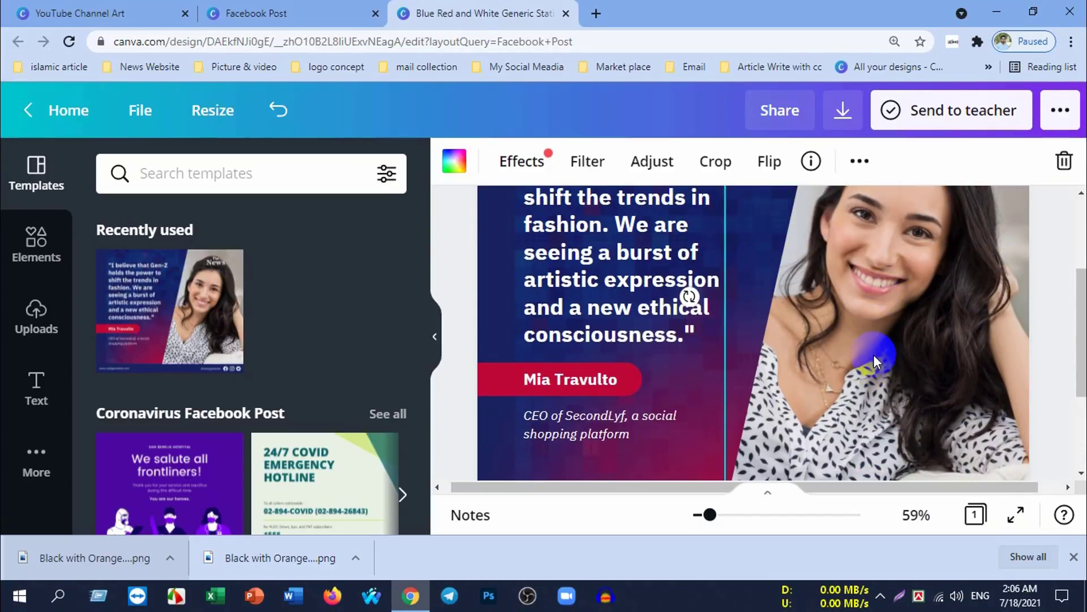
scroll(875, 354, up, 3)
scroll(875, 355, down, 3)
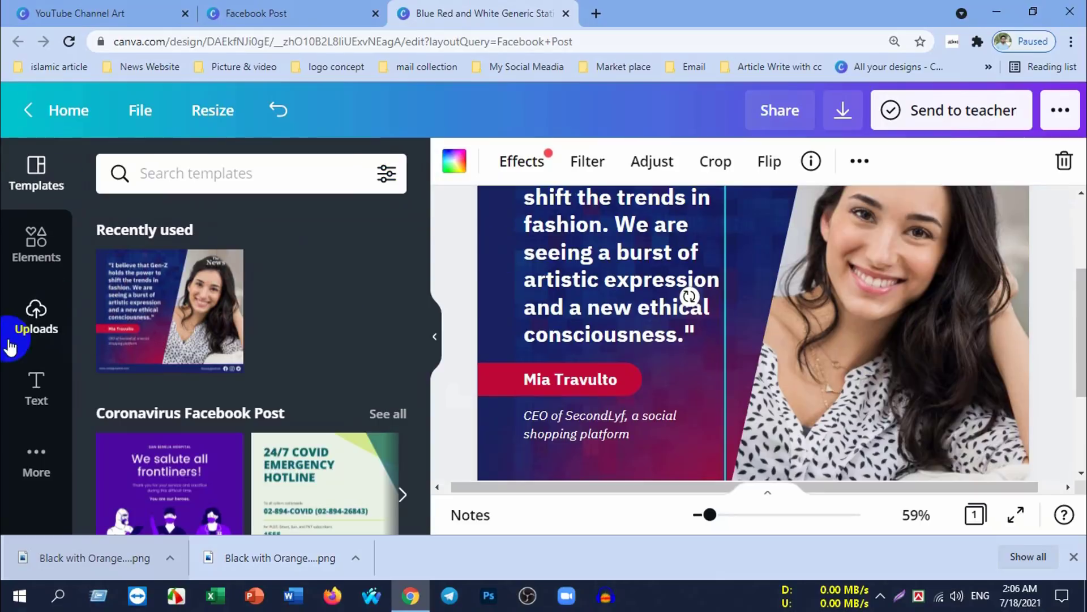
Step: Upload the logo PNG from the Downloads folder into Canva's Uploads from this device
click(34, 321)
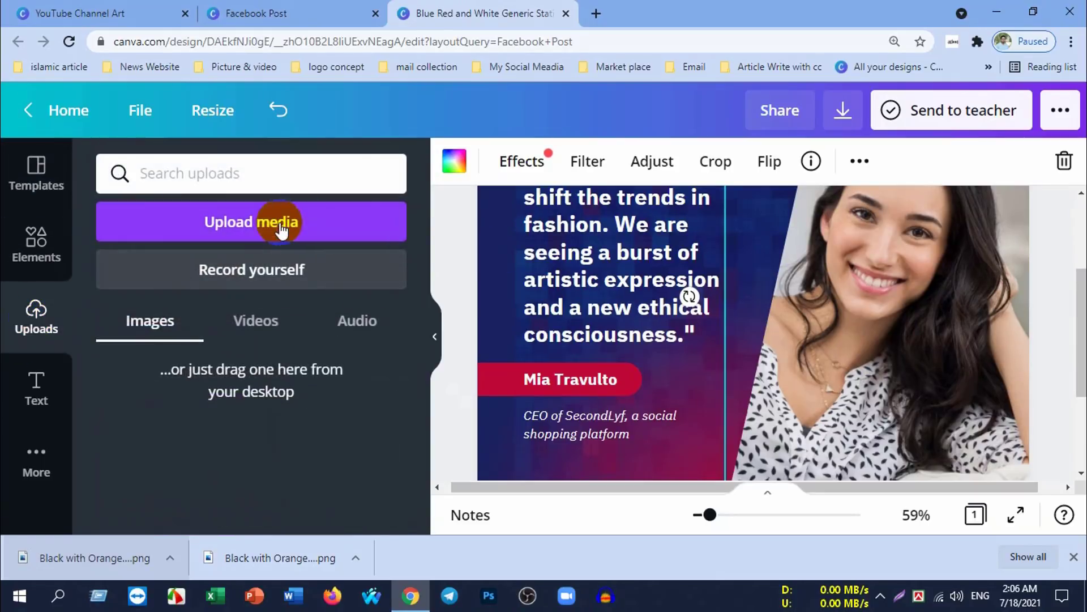
click(278, 221)
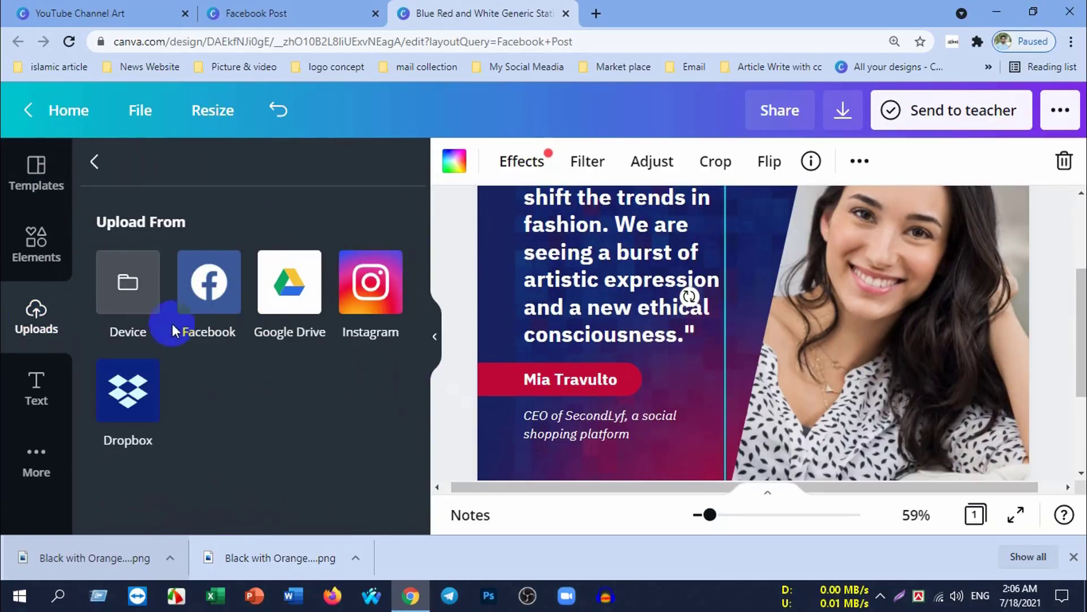
click(135, 301)
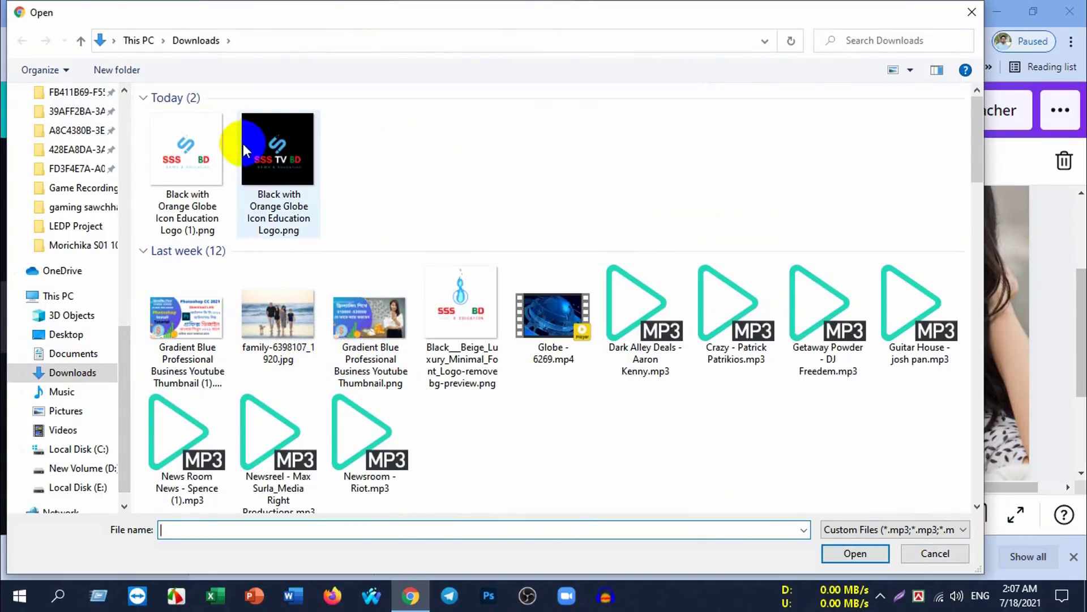
click(192, 176)
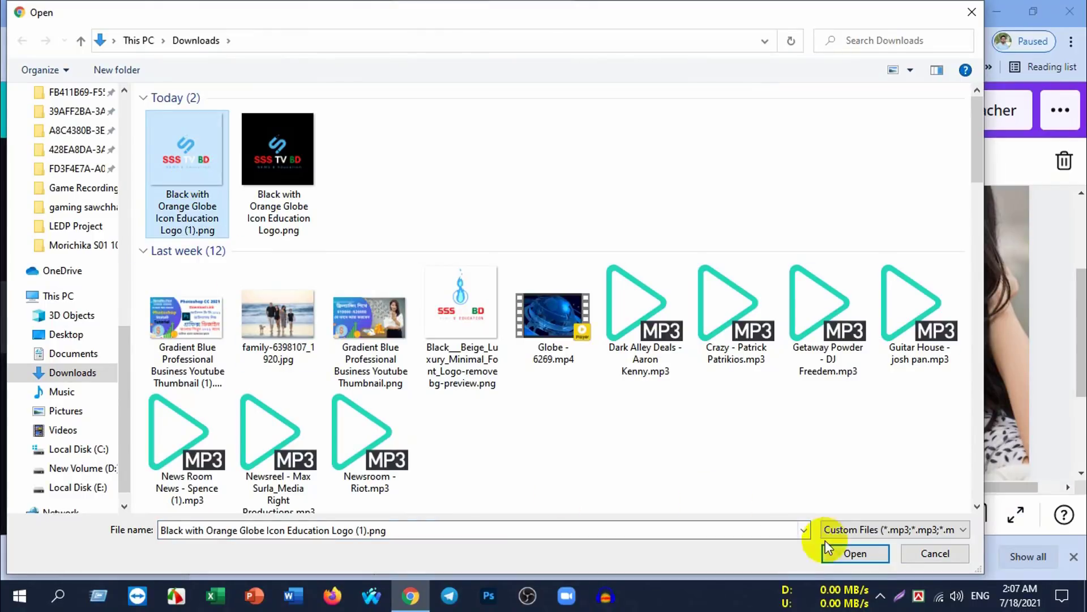
click(869, 548)
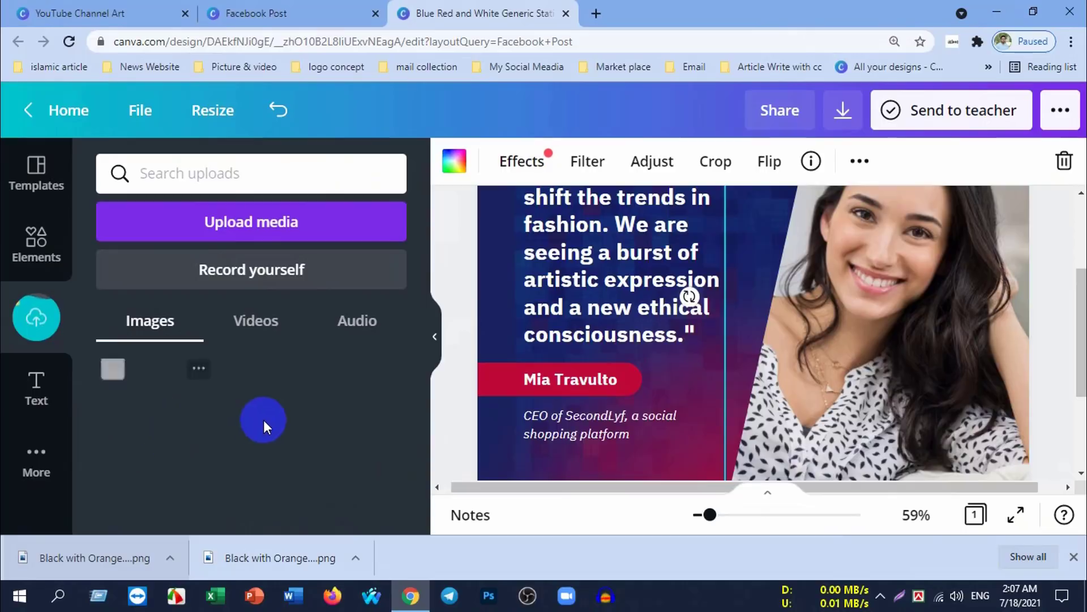
Step: Drop the SSS TV BD logo onto the post and send it behind other elements
mouse_move(151, 427)
mouse_down()
mouse_move(668, 343)
mouse_move(872, 399)
mouse_up()
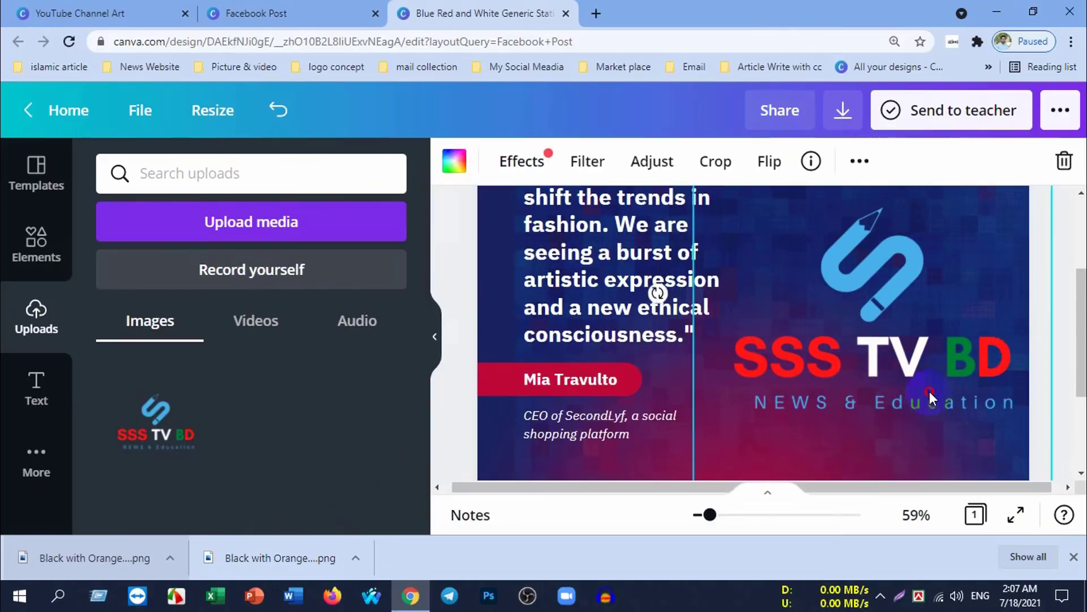
drag(929, 390, 700, 453)
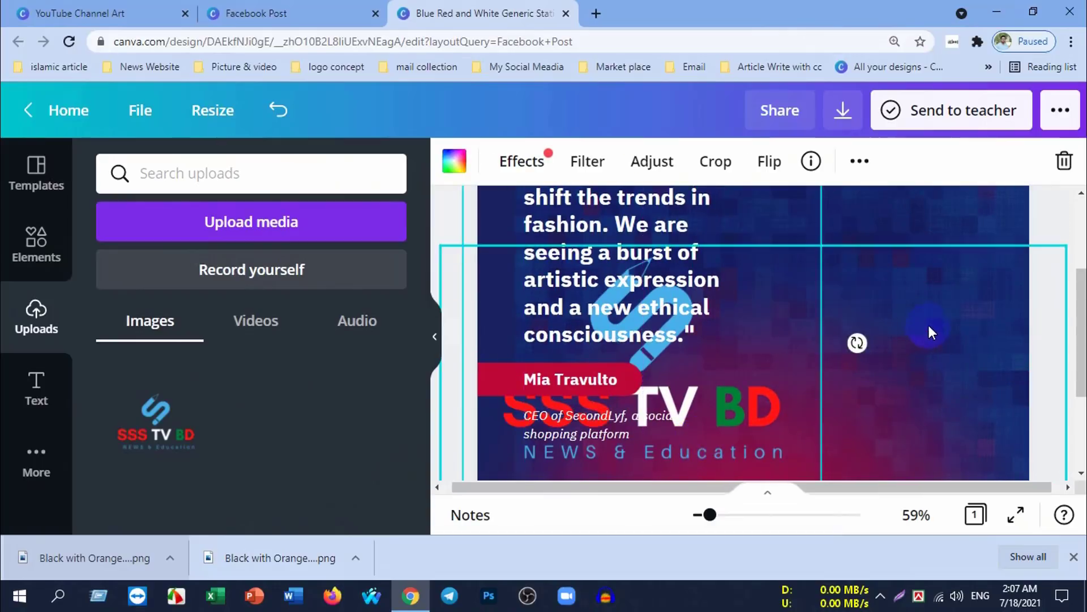
mouse_move(702, 420)
mouse_down()
mouse_move(865, 420)
mouse_move(892, 372)
mouse_up()
right_click(937, 262)
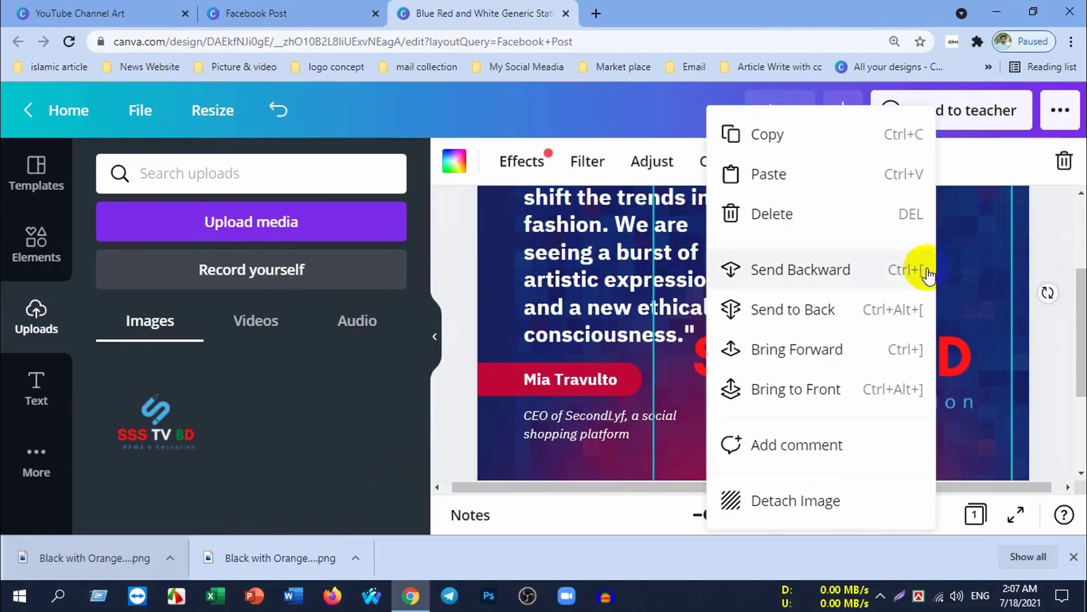
click(753, 310)
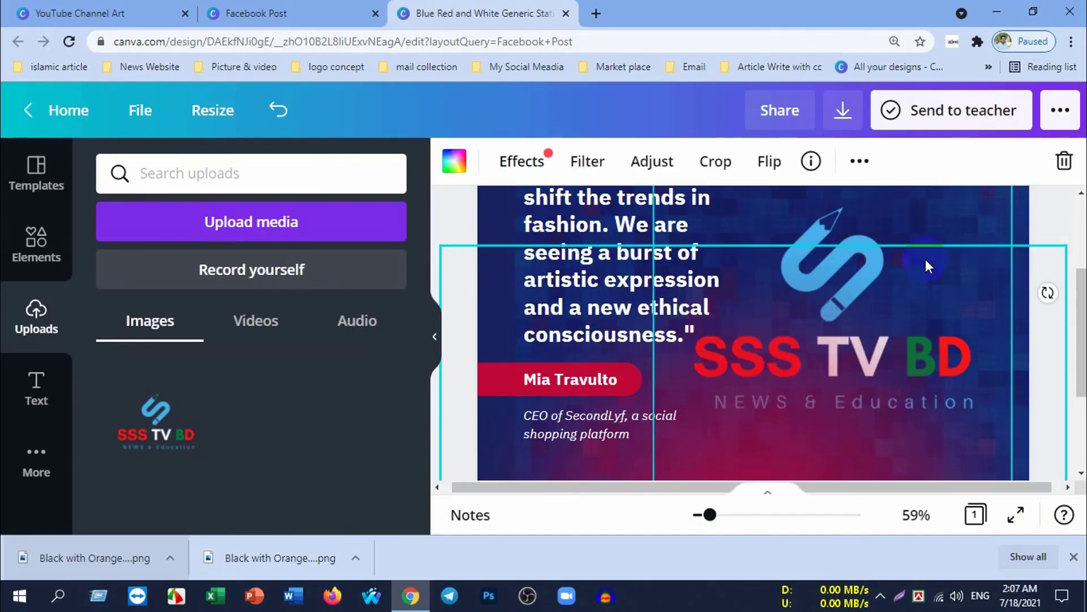
right_click(886, 311)
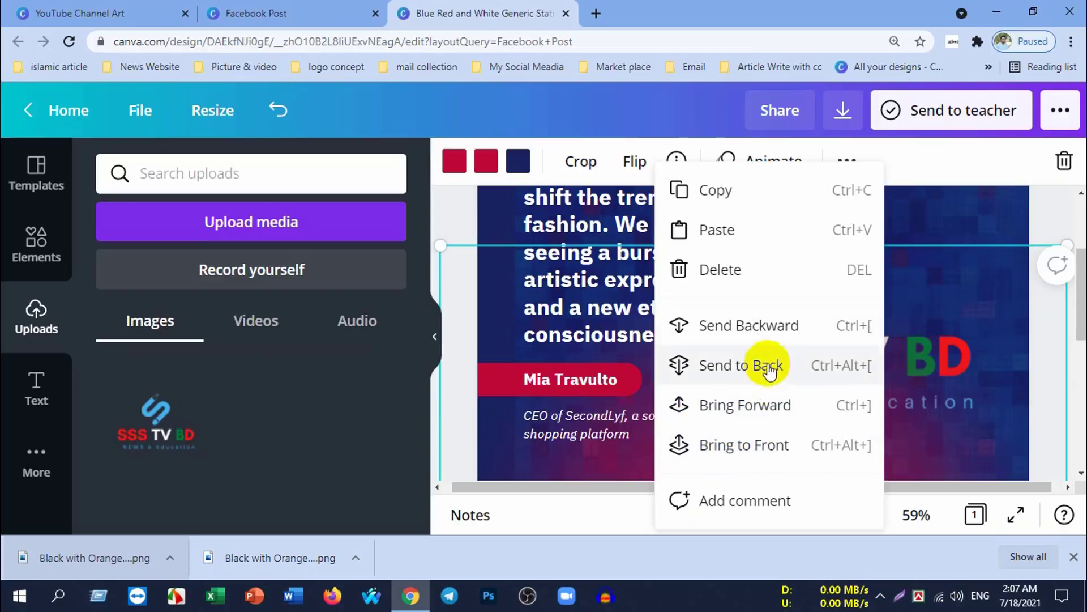
click(737, 365)
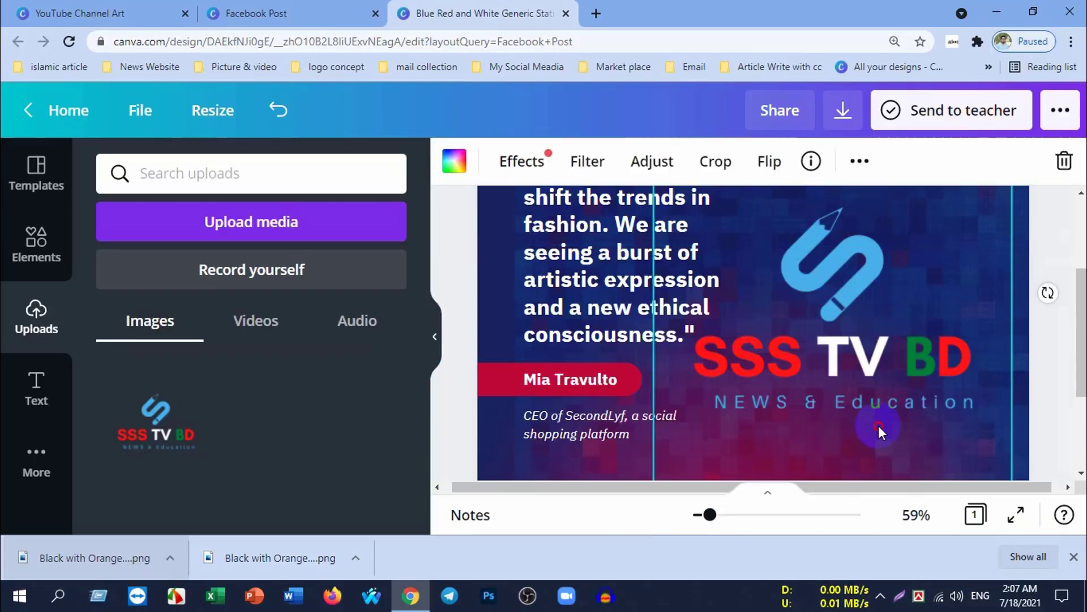
Step: Nudge the logo further right, then undo back to restore the woman's photo
scroll(1042, 413, up, 2)
scroll(1013, 368, up, 2)
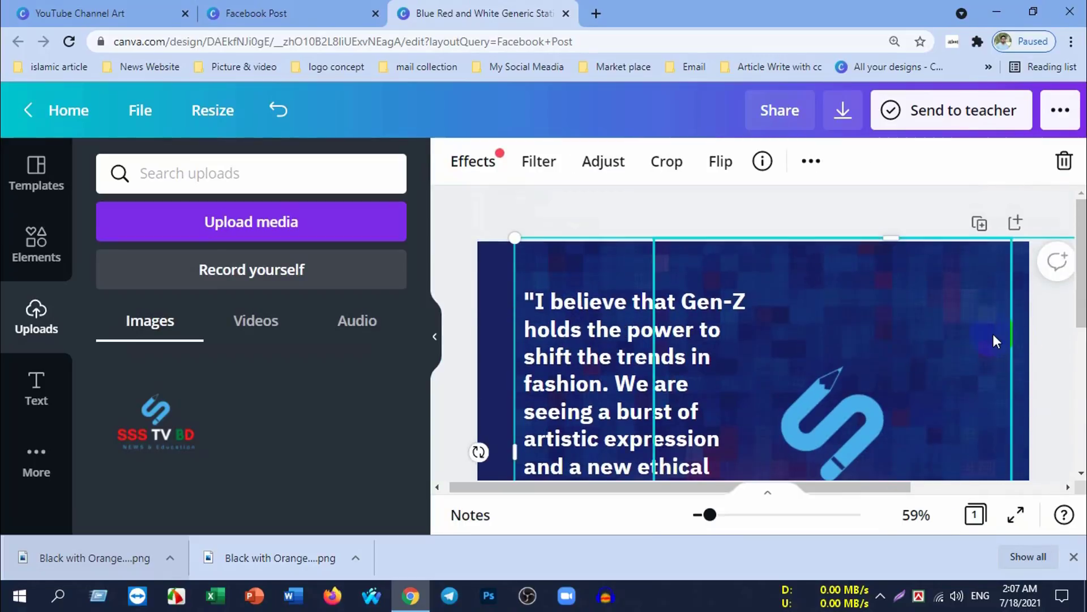
drag(707, 516, 697, 516)
click(762, 328)
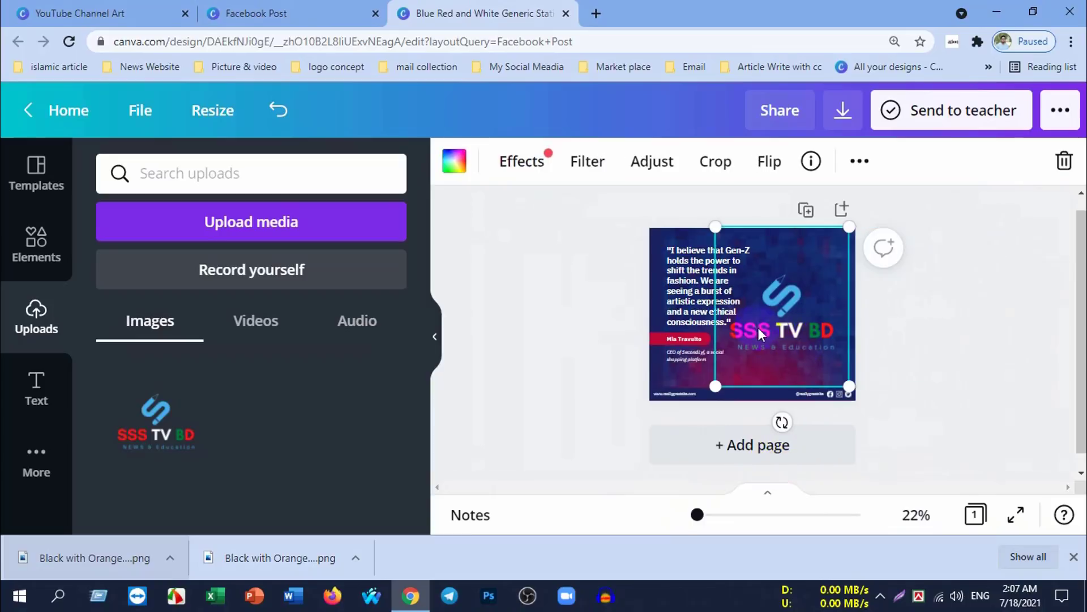
mouse_move(768, 334)
mouse_down()
mouse_move(802, 322)
mouse_move(793, 322)
mouse_up()
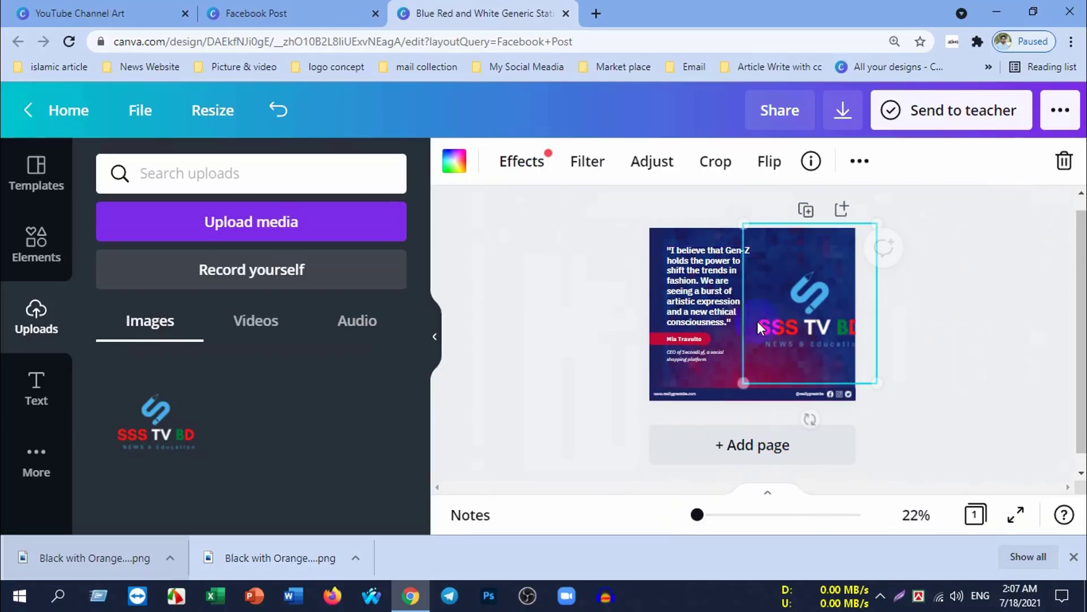
click(269, 107)
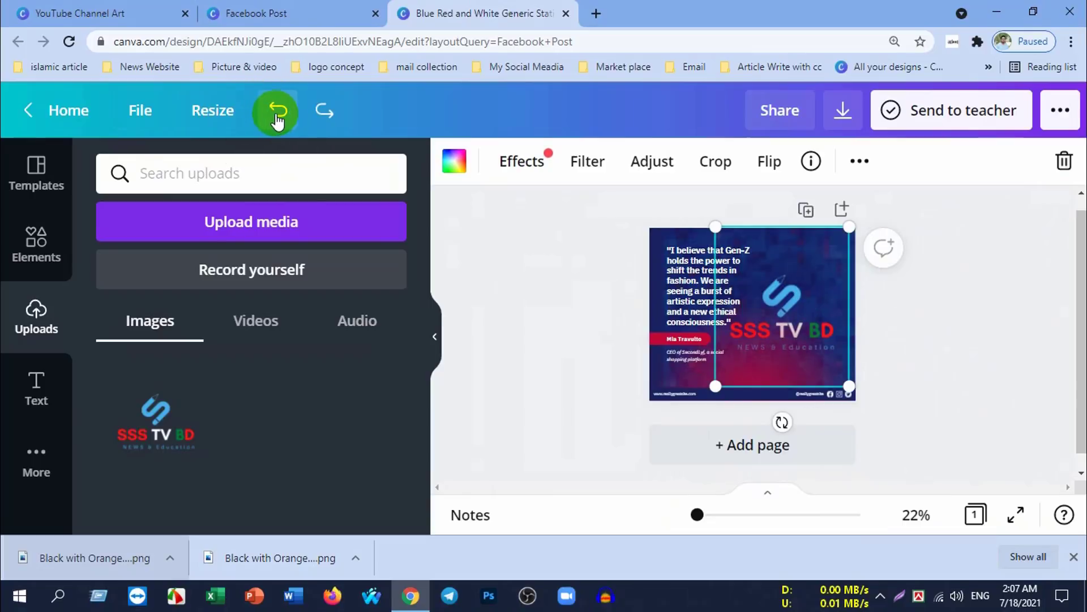
click(276, 115)
click(275, 115)
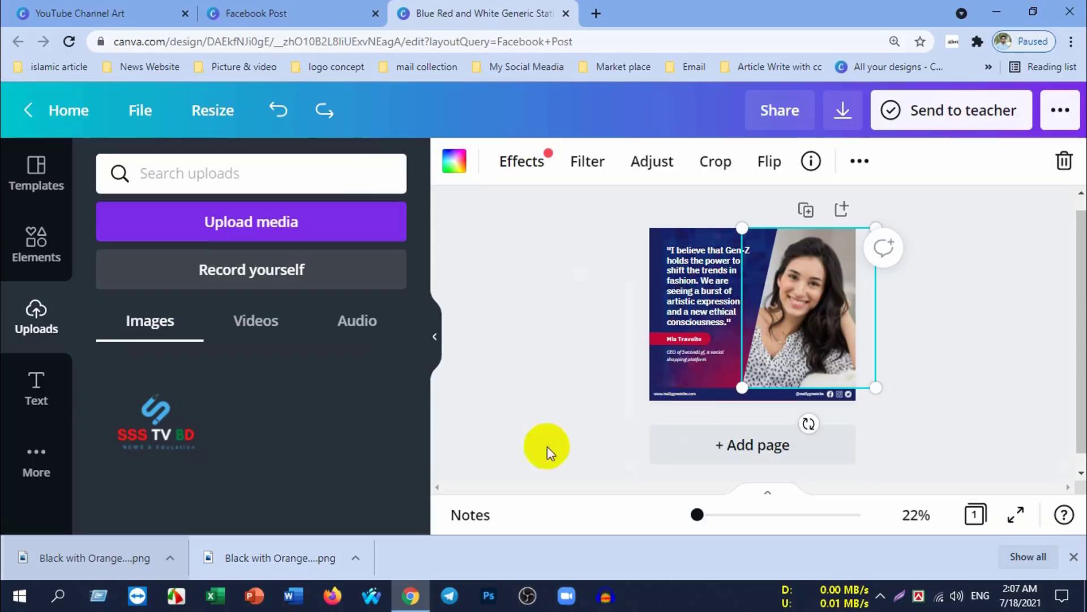
Step: Place the logo over the woman's photo, then shrink it toward the lower right
mouse_move(156, 422)
mouse_down()
mouse_move(803, 350)
mouse_move(770, 389)
mouse_up()
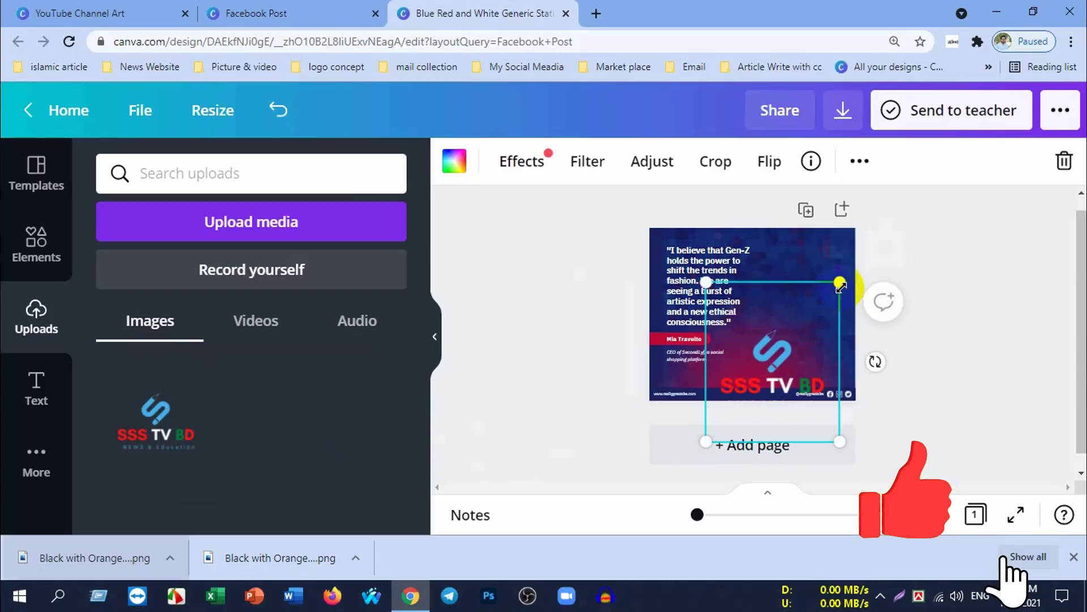
drag(840, 286, 754, 387)
mouse_move(730, 422)
mouse_down()
mouse_move(783, 379)
mouse_move(743, 328)
mouse_up()
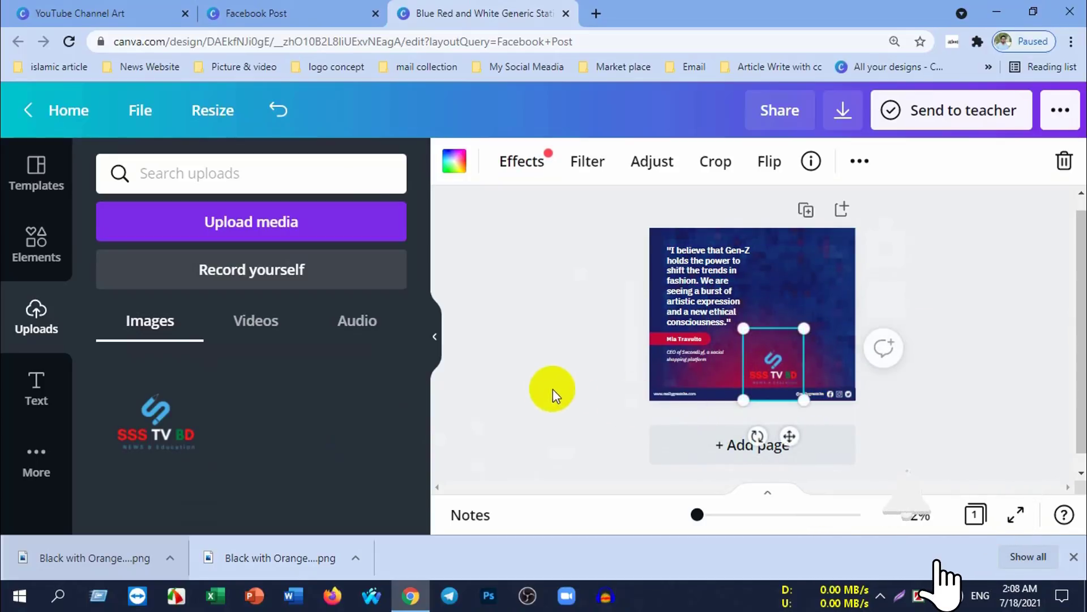
Step: Select the background image and look through its effects options and the apps panel
click(815, 277)
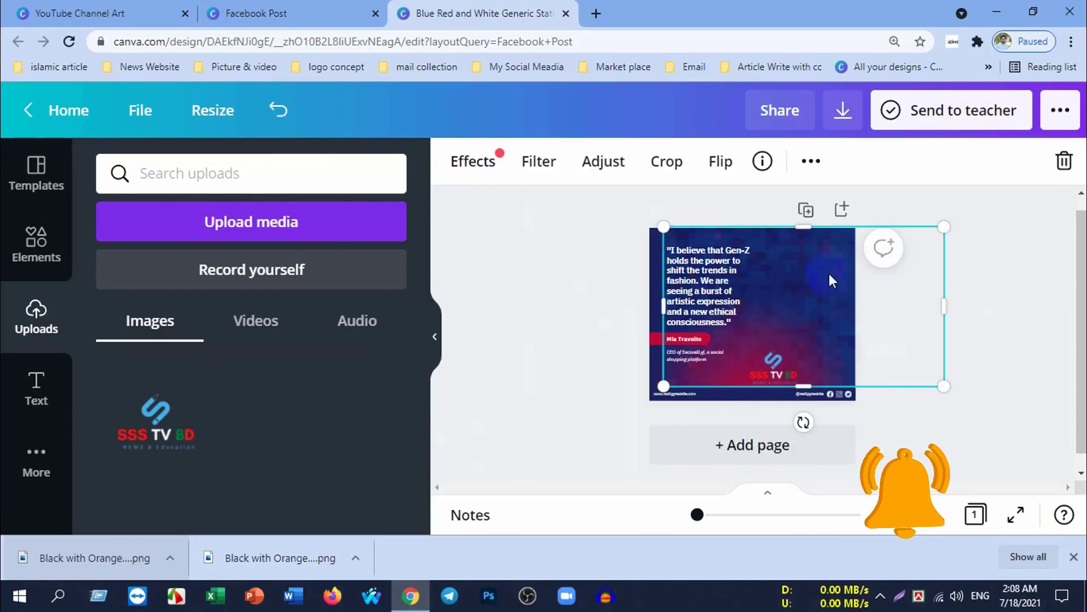
scroll(881, 437, down, 1)
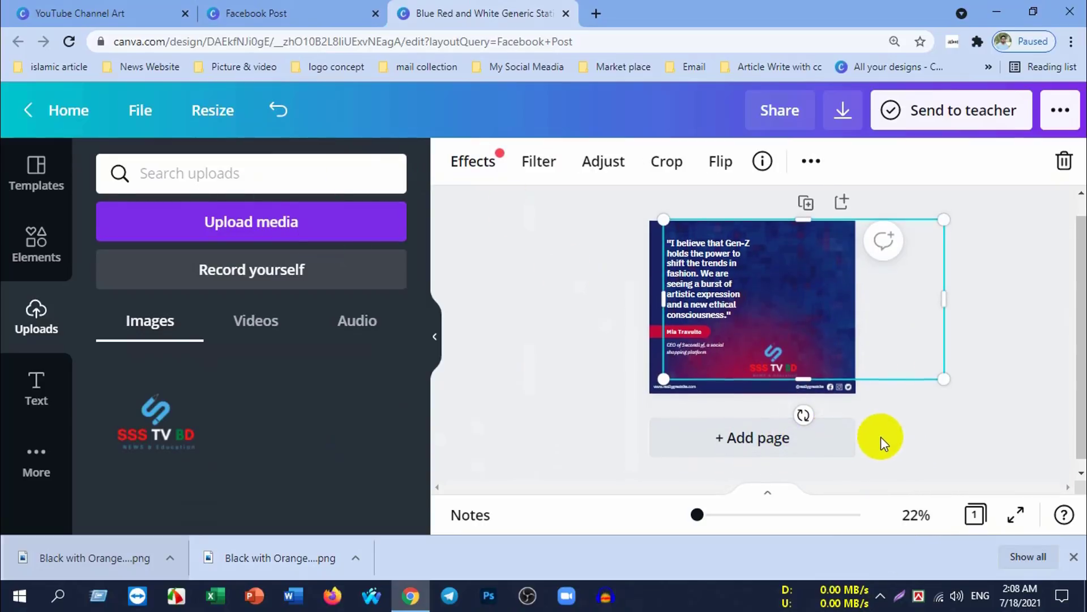
scroll(963, 329, up, 1)
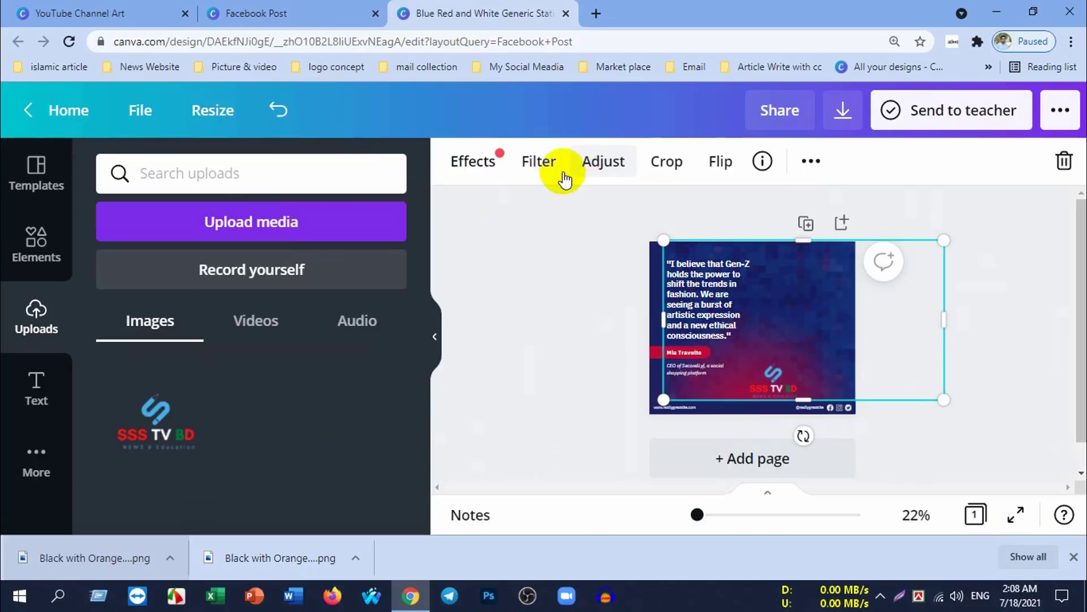
click(468, 168)
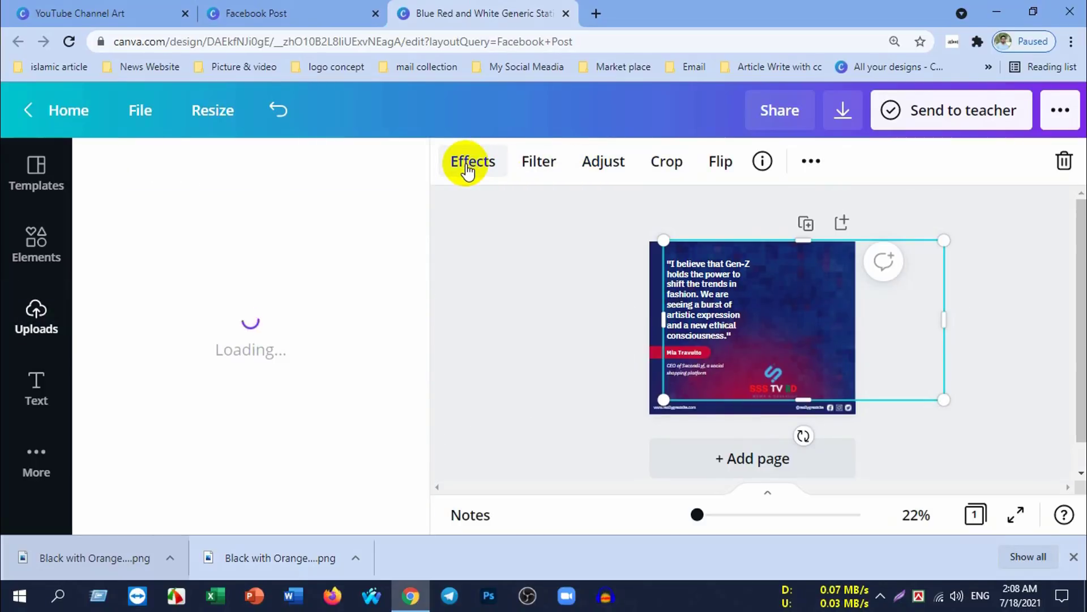
click(468, 167)
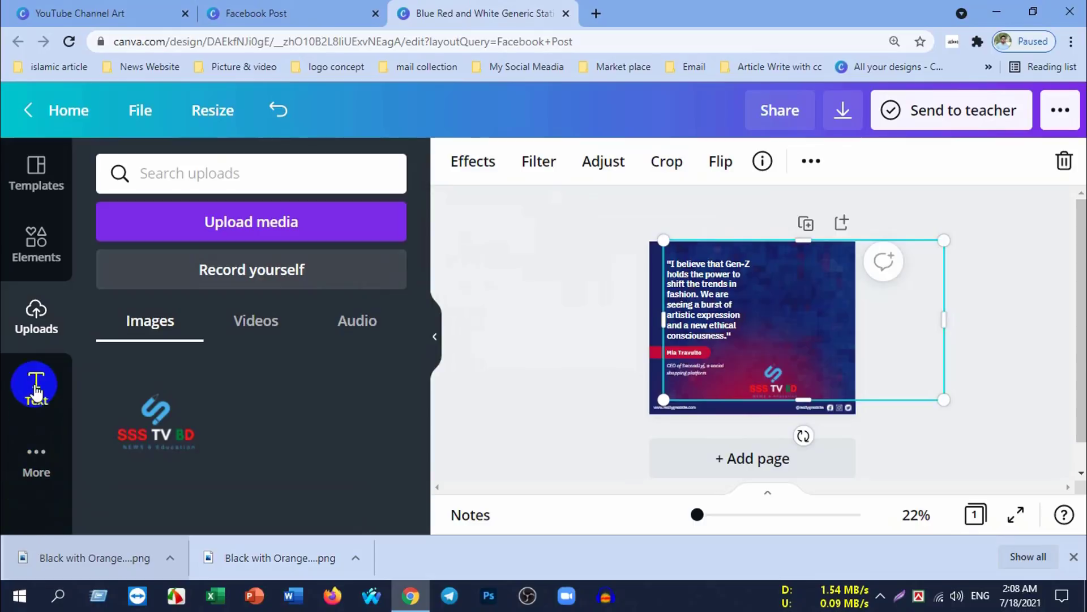
click(31, 471)
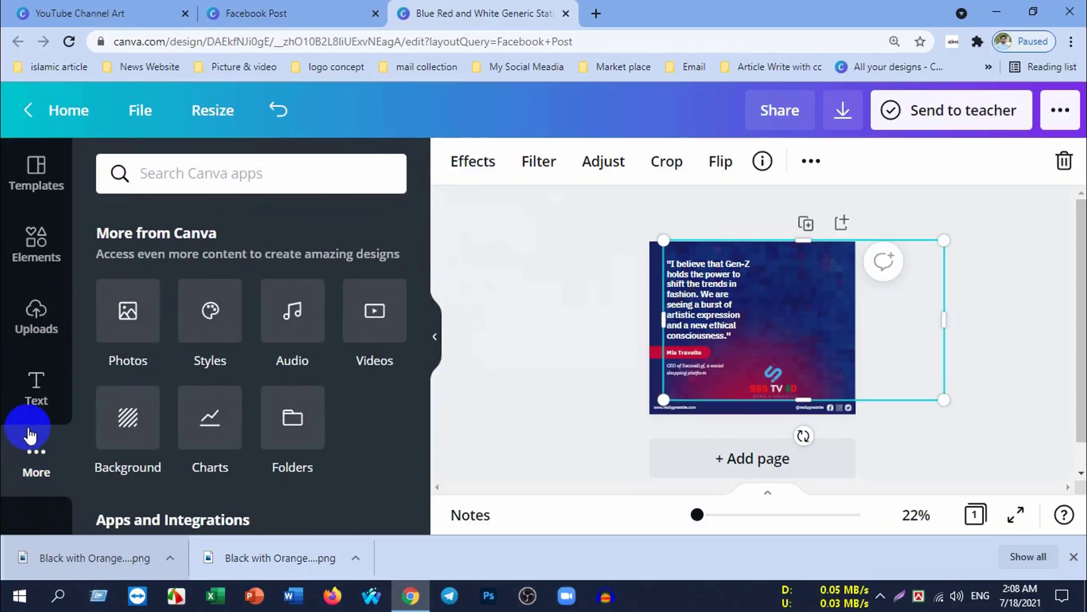
Step: Select the quote text box and delete all of its text
click(711, 311)
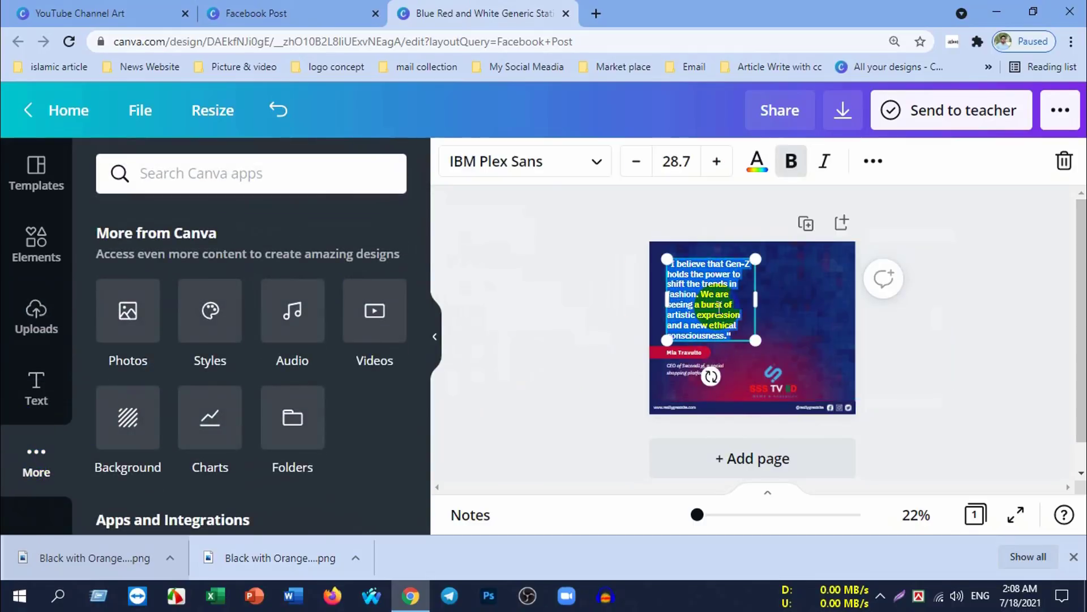
key(BackSpace)
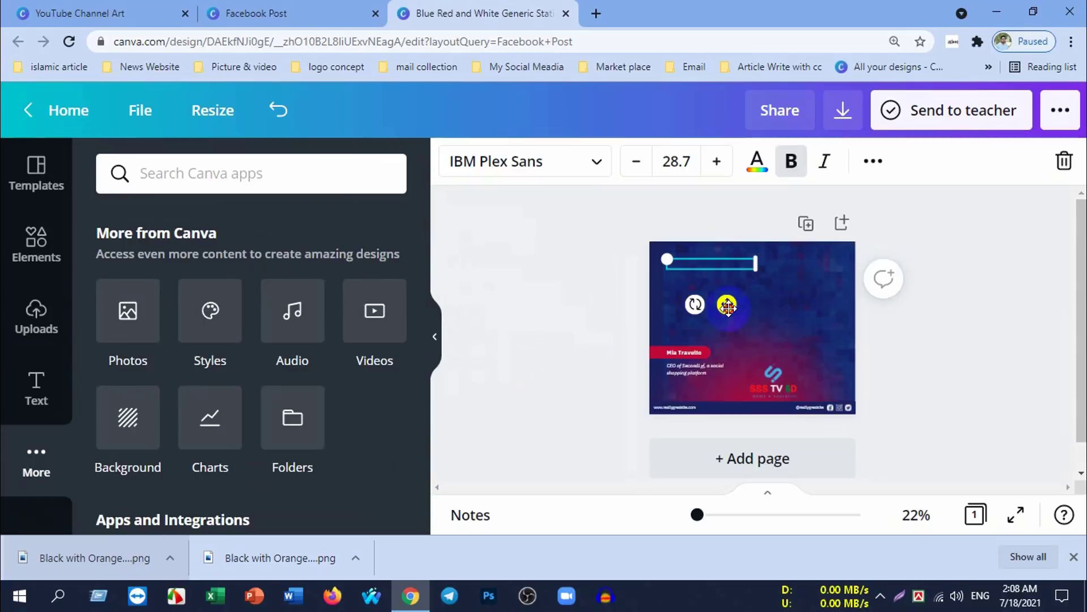
click(737, 327)
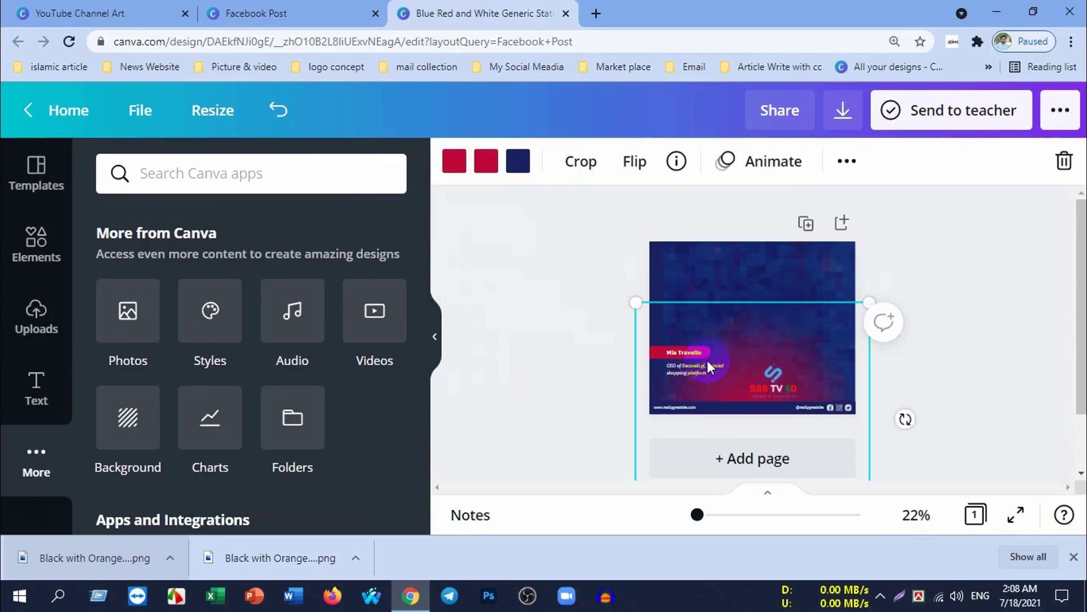
click(719, 274)
click(619, 266)
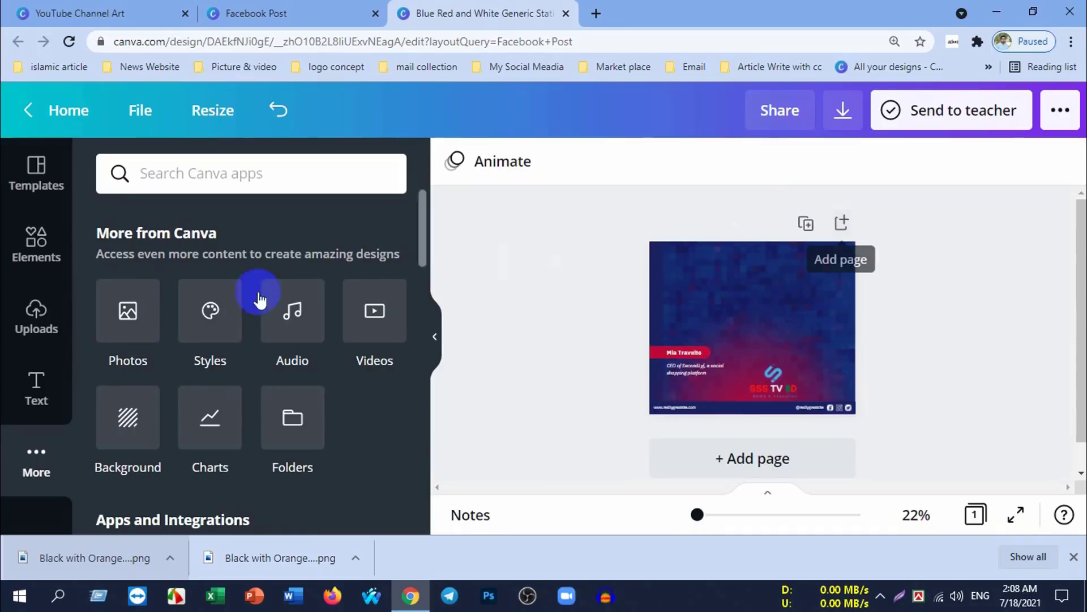
click(734, 307)
Step: Add a blank second page, then delete it again
click(841, 222)
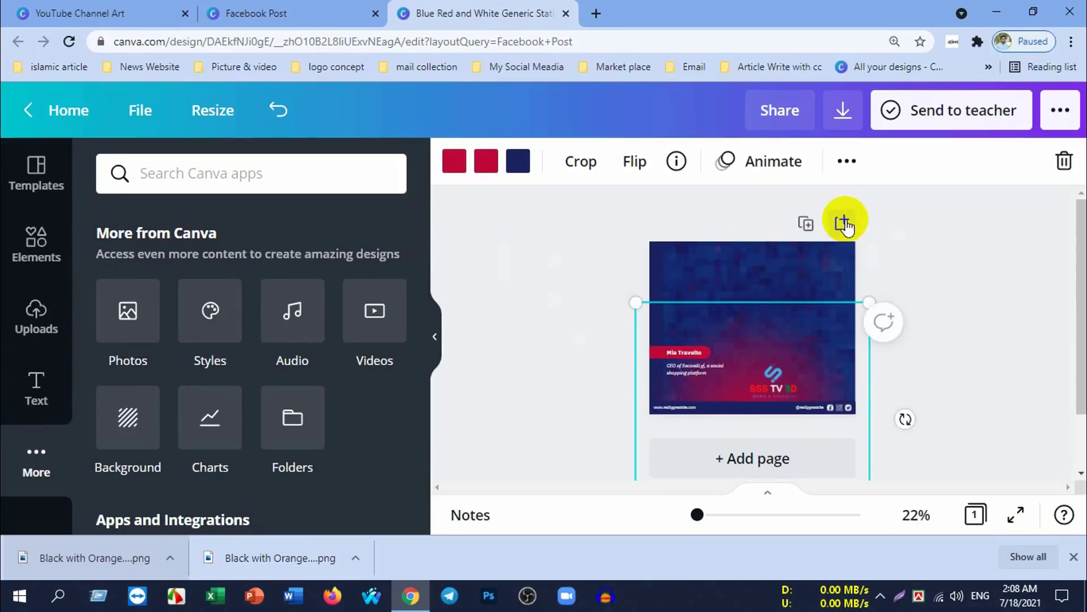
scroll(805, 385, up, 2)
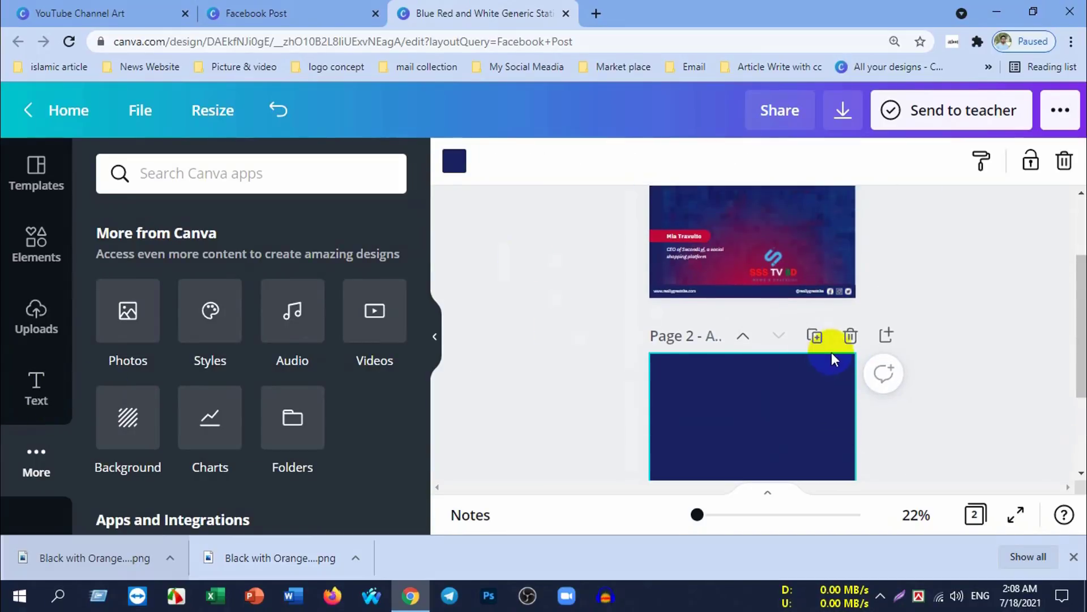
click(849, 334)
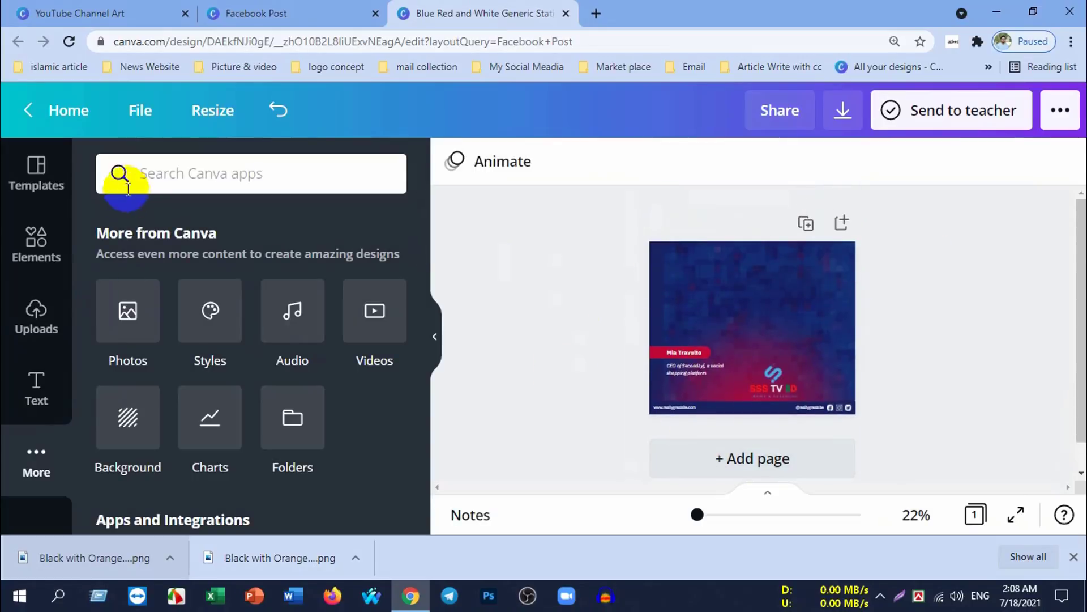
Step: Add a new heading and replace its placeholder with 'SSS TV BD'
click(36, 396)
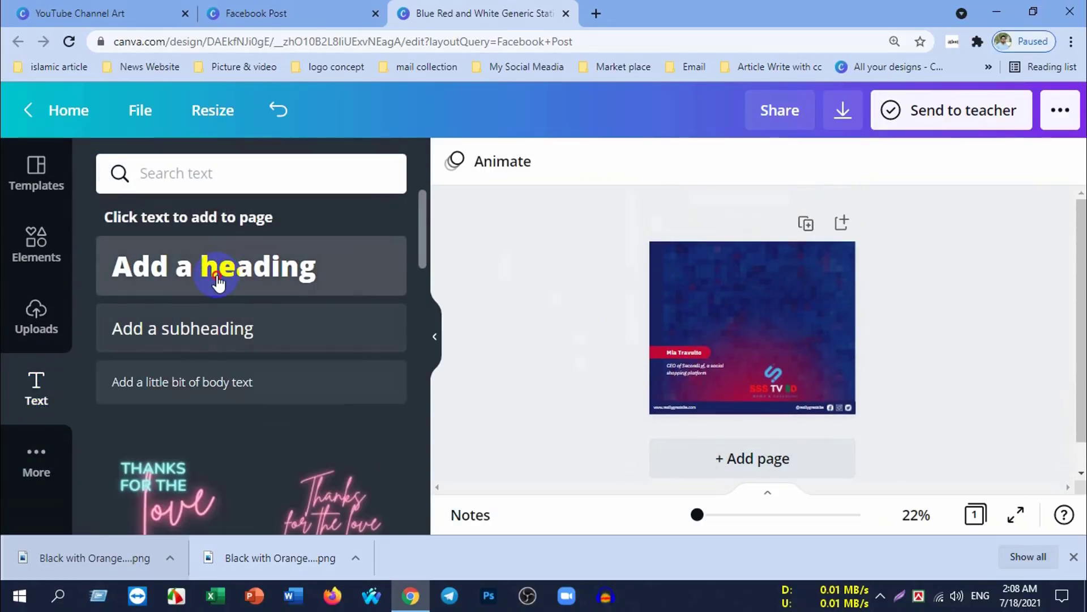
click(211, 271)
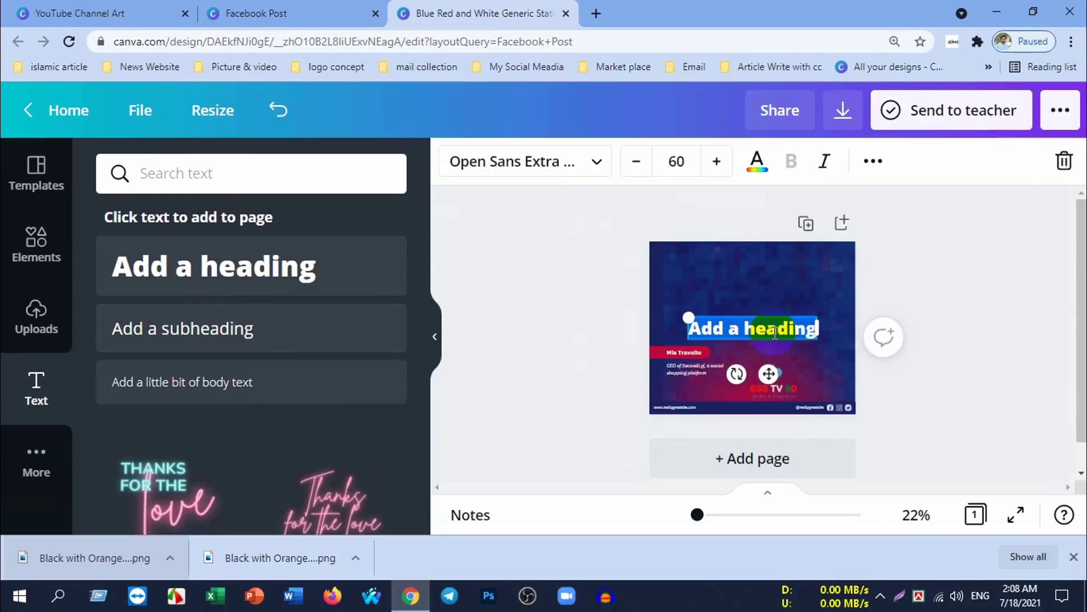
key(BackSpace)
text(SSS TV M)
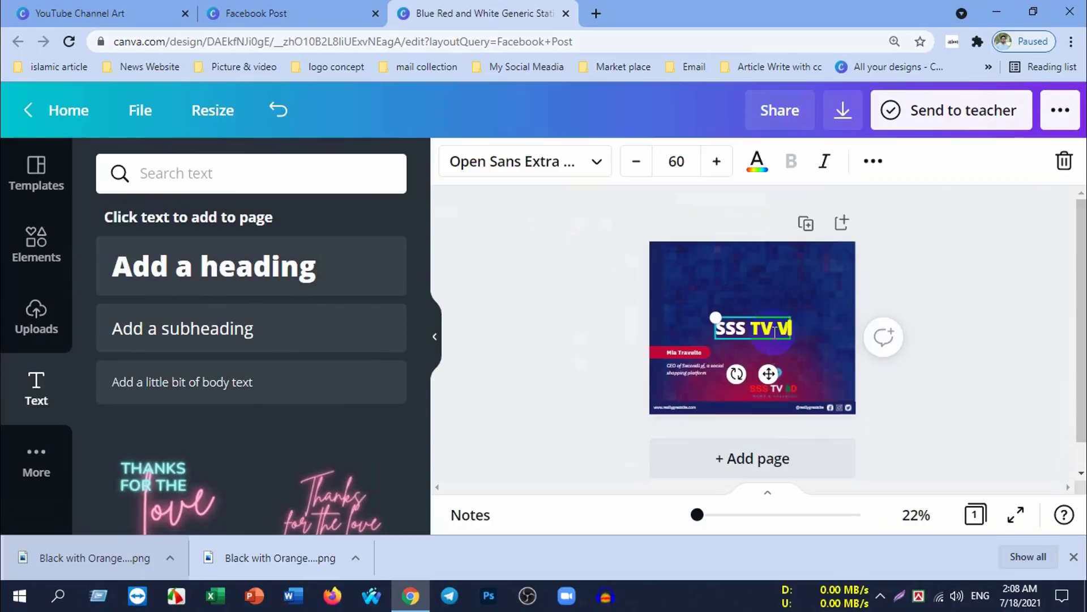
text(B)
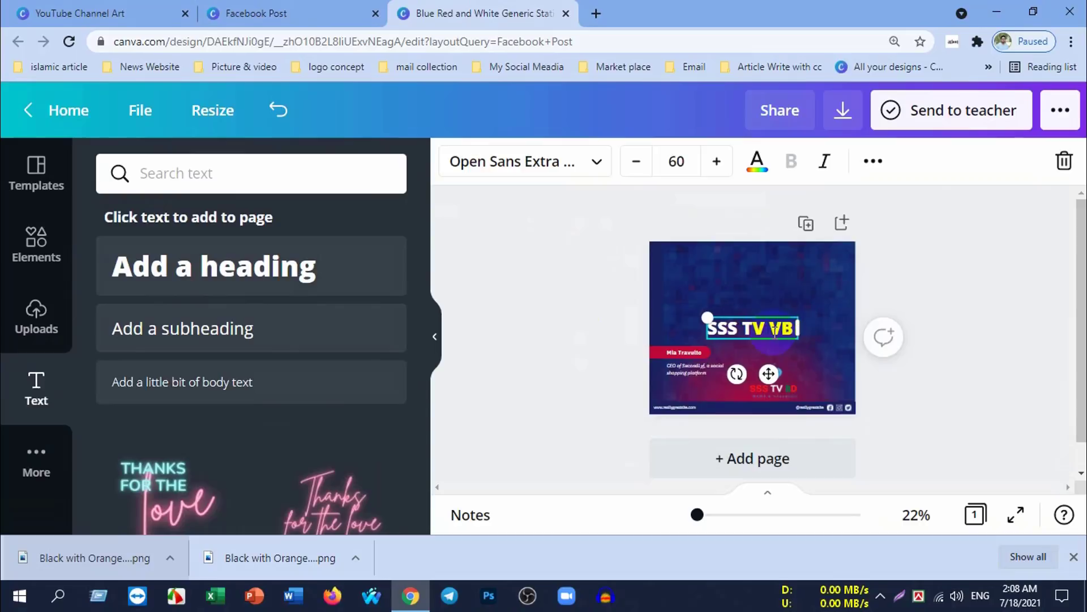
key(BackSpace)
key(BackSpace)
key(BackSpace)
text(D)
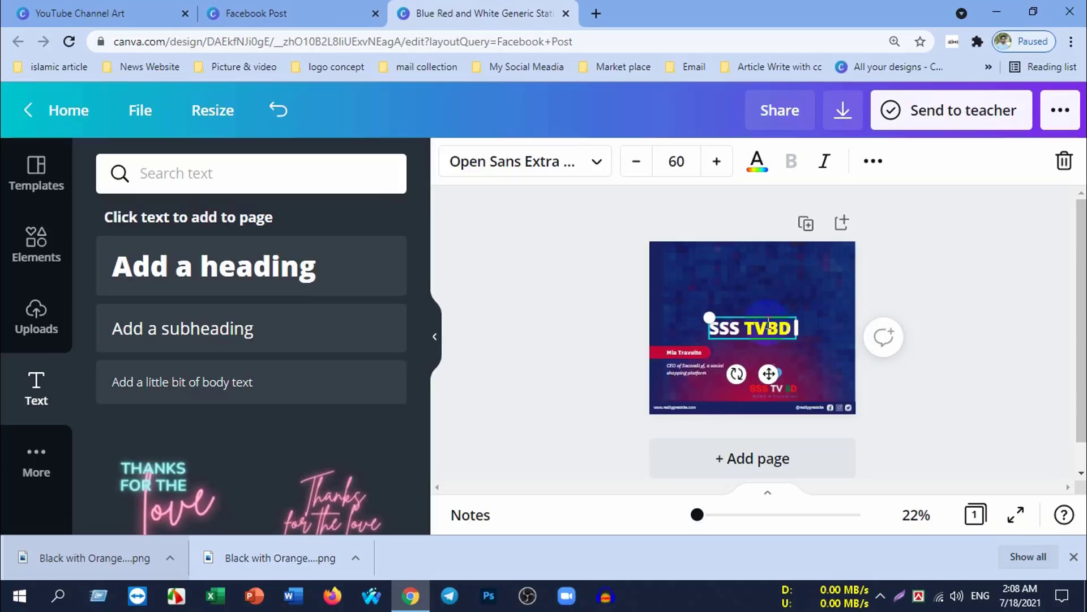
Step: Enlarge the SSS TV BD heading and move it to the top of the post
drag(768, 329, 793, 338)
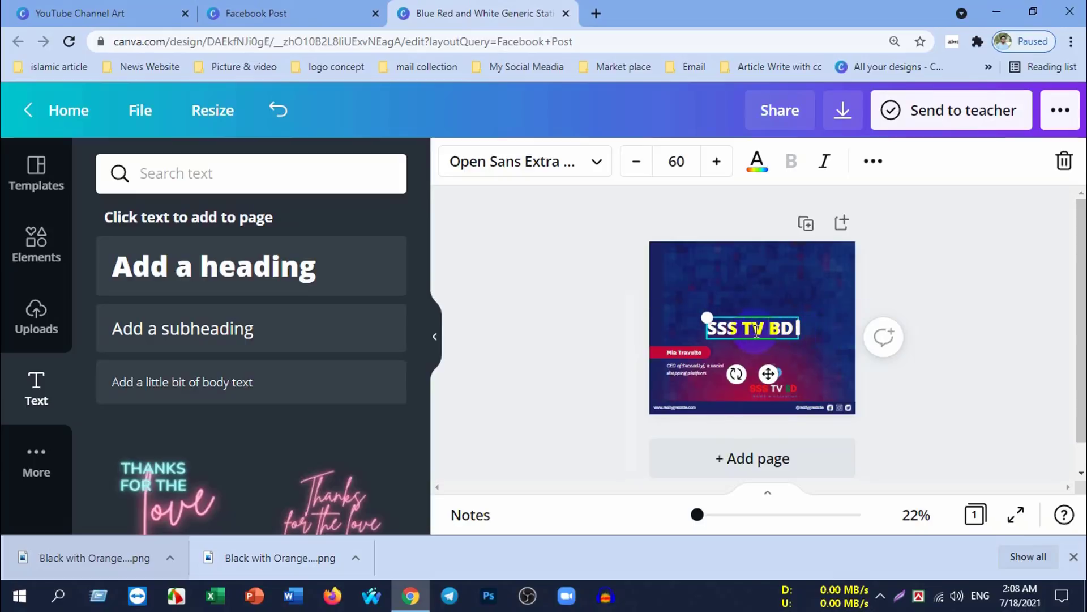
drag(707, 316, 675, 310)
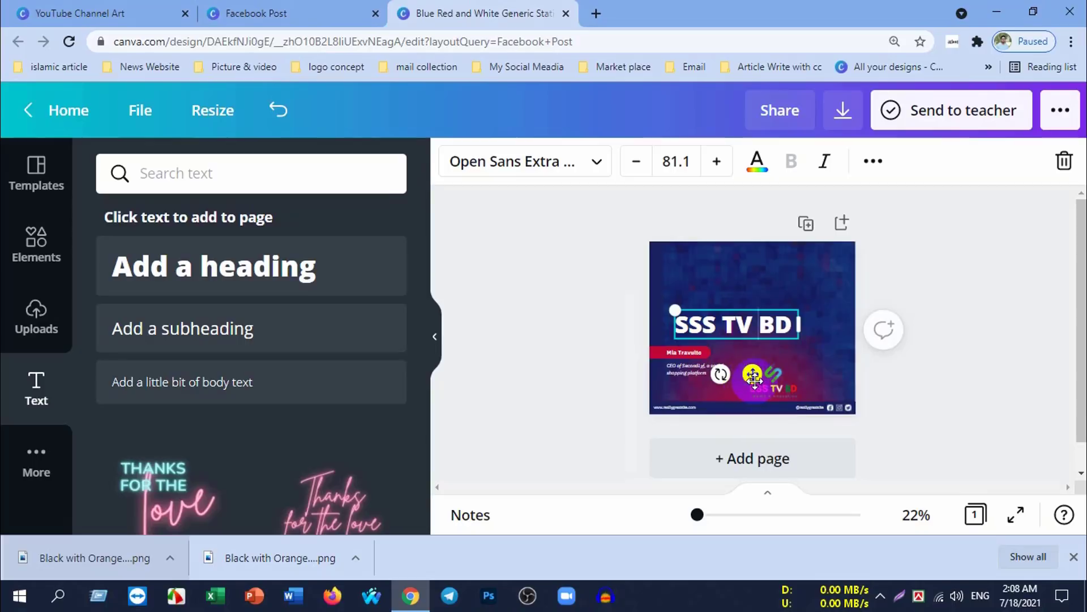
mouse_move(754, 377)
mouse_down()
mouse_move(781, 320)
mouse_move(770, 327)
mouse_up()
click(677, 365)
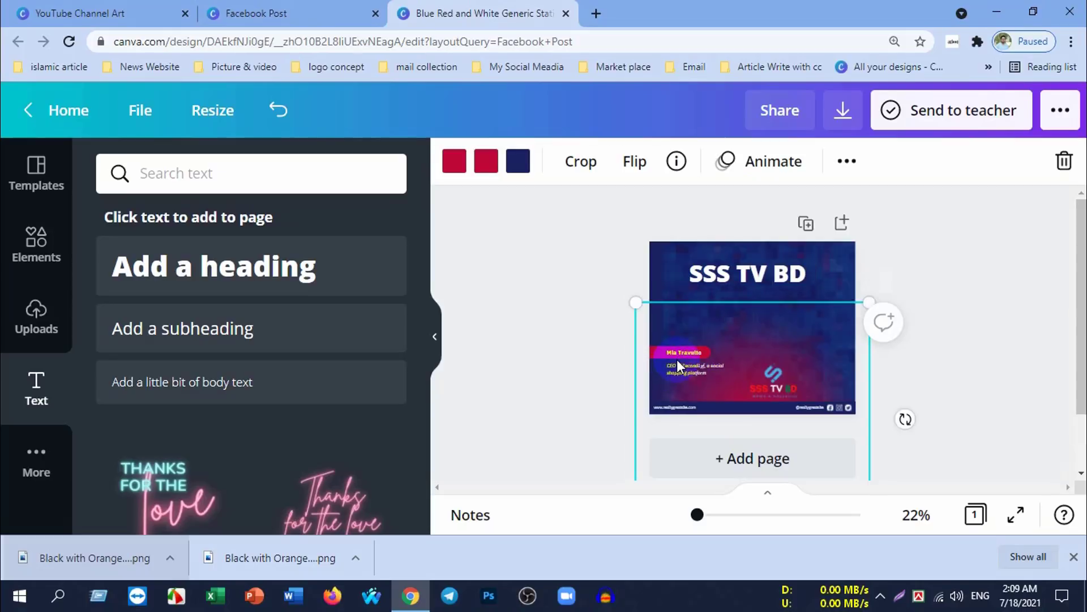
click(769, 285)
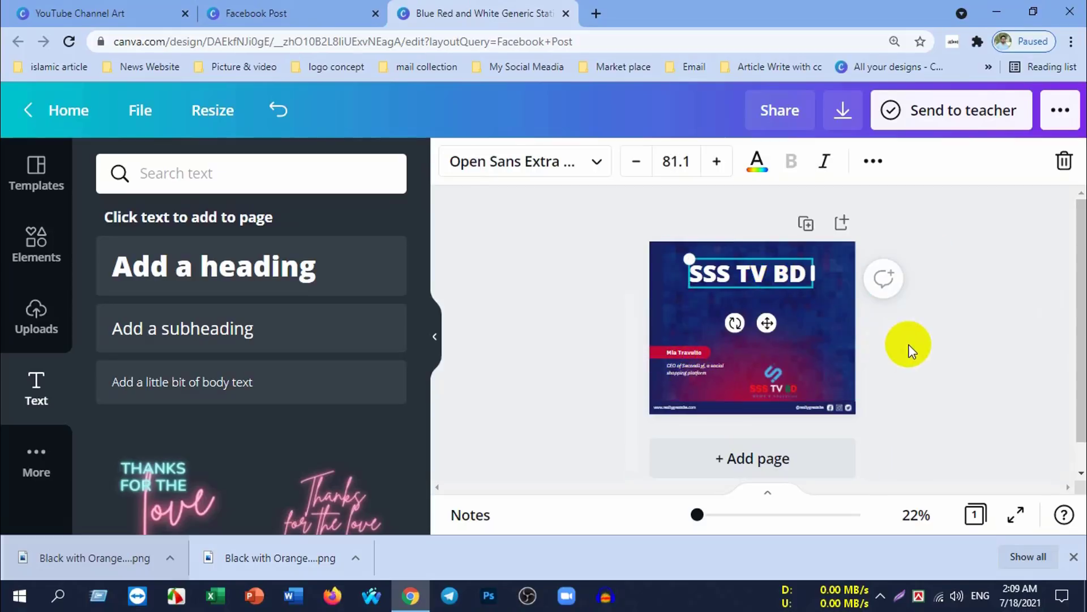
click(922, 324)
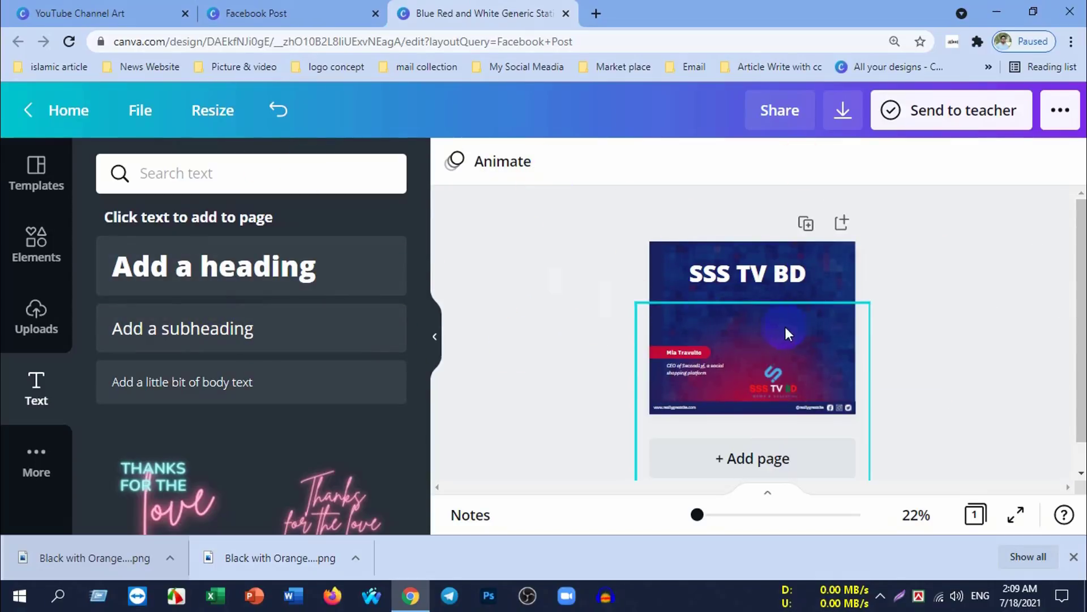
Step: Return to the Canva home page and scroll through the template sections to the banner templates
click(6, 120)
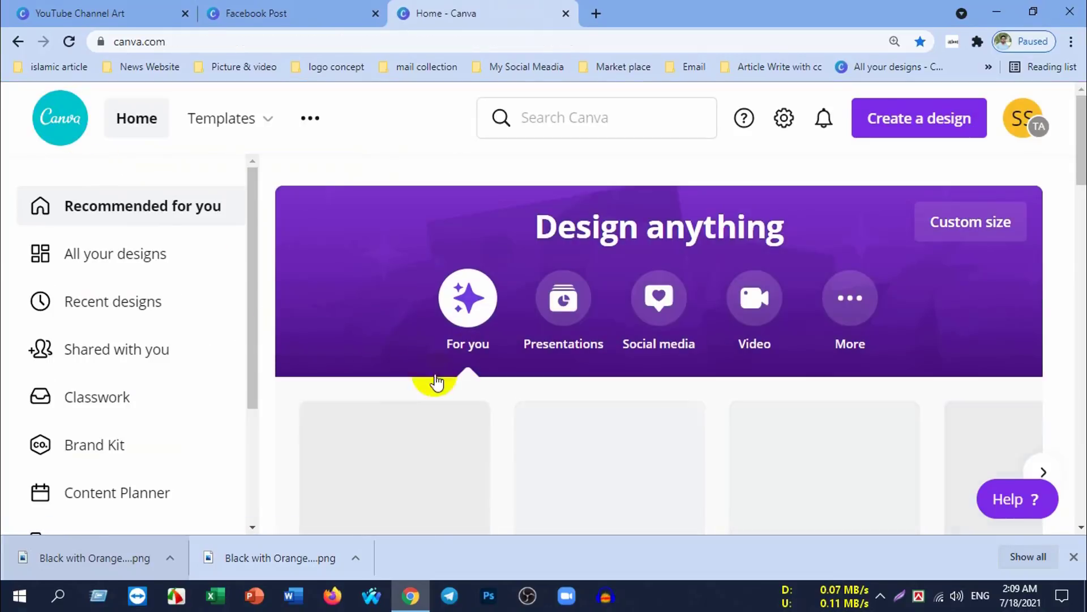
scroll(505, 402, down, 4)
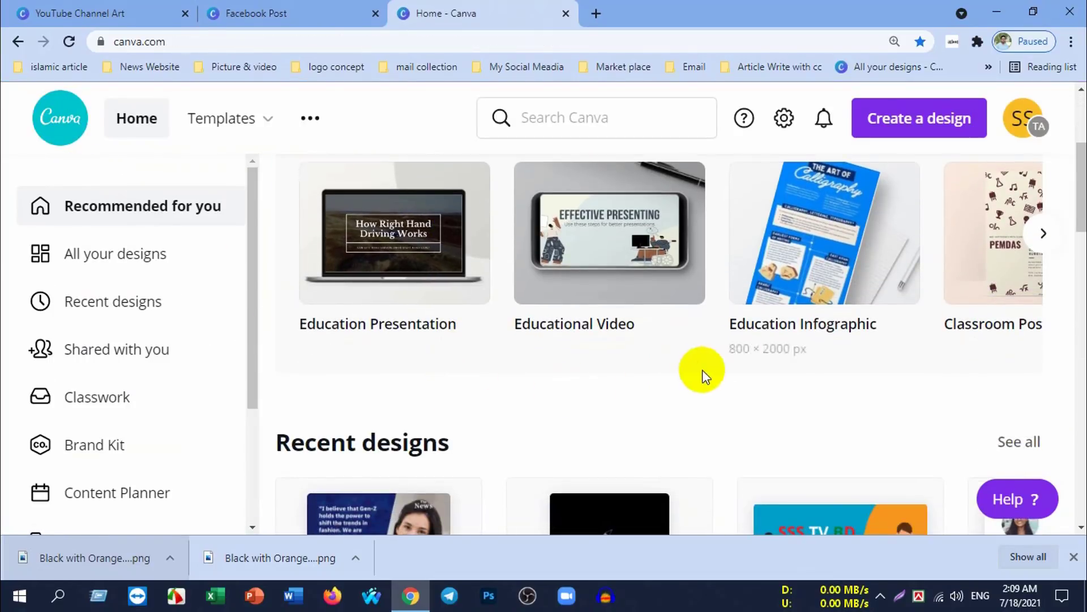
scroll(636, 370, down, 3)
scroll(607, 377, up, 3)
scroll(578, 370, down, 4)
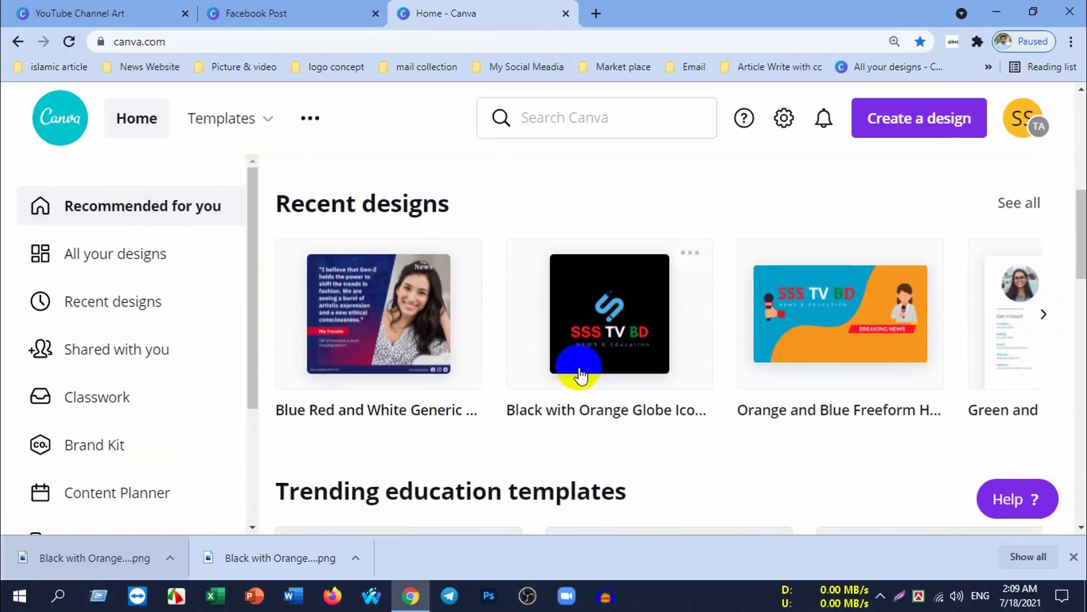
scroll(644, 383, down, 5)
scroll(588, 351, down, 2)
scroll(665, 294, down, 2)
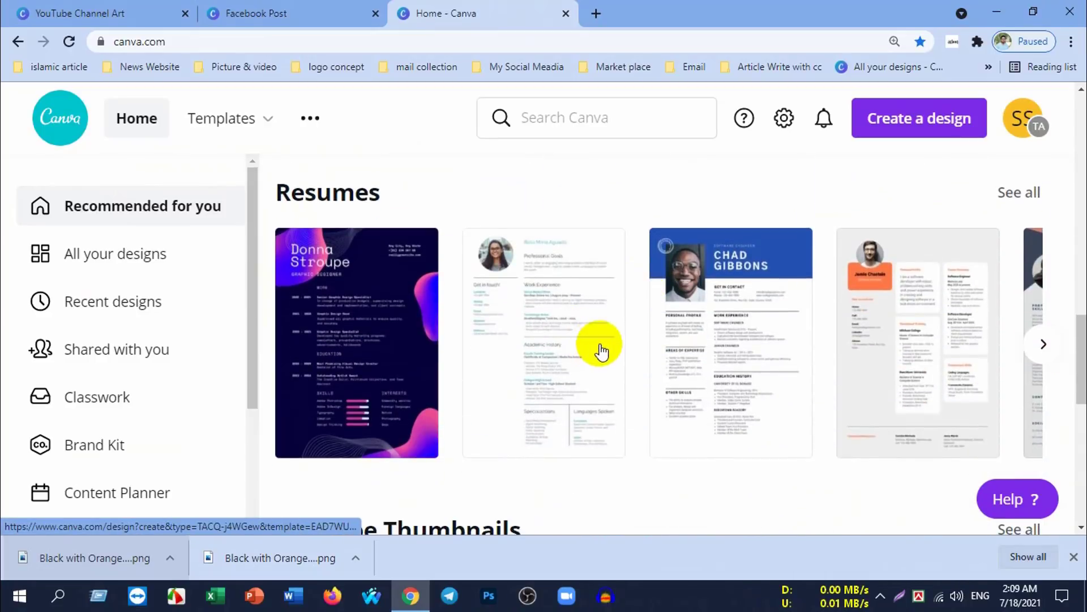
scroll(597, 349, down, 5)
scroll(589, 347, down, 5)
scroll(557, 351, up, 4)
scroll(557, 351, down, 4)
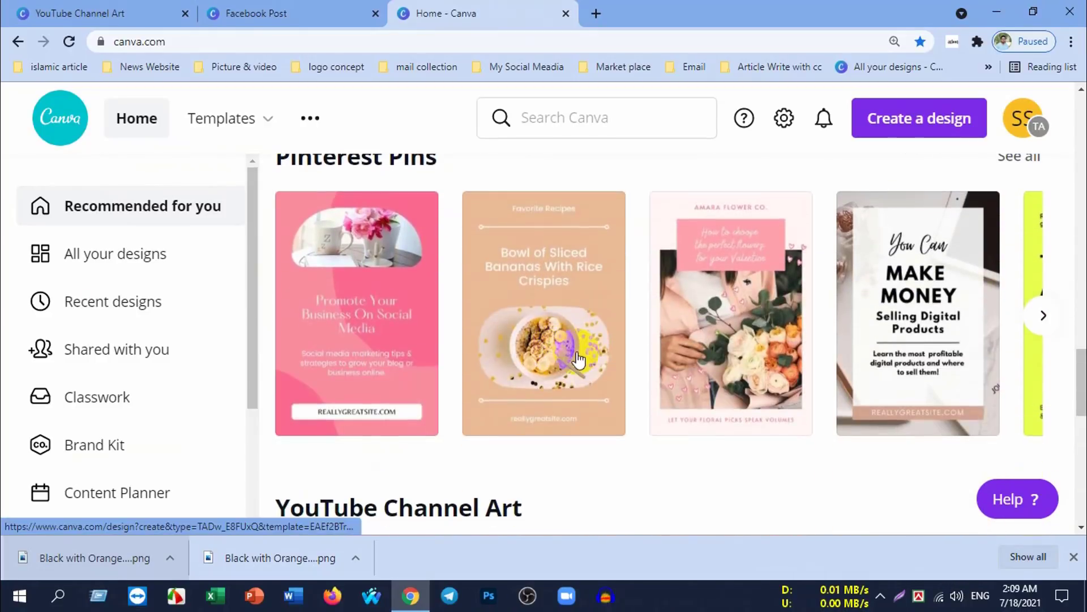
scroll(527, 357, down, 5)
scroll(499, 355, down, 3)
scroll(554, 359, down, 3)
scroll(539, 347, up, 2)
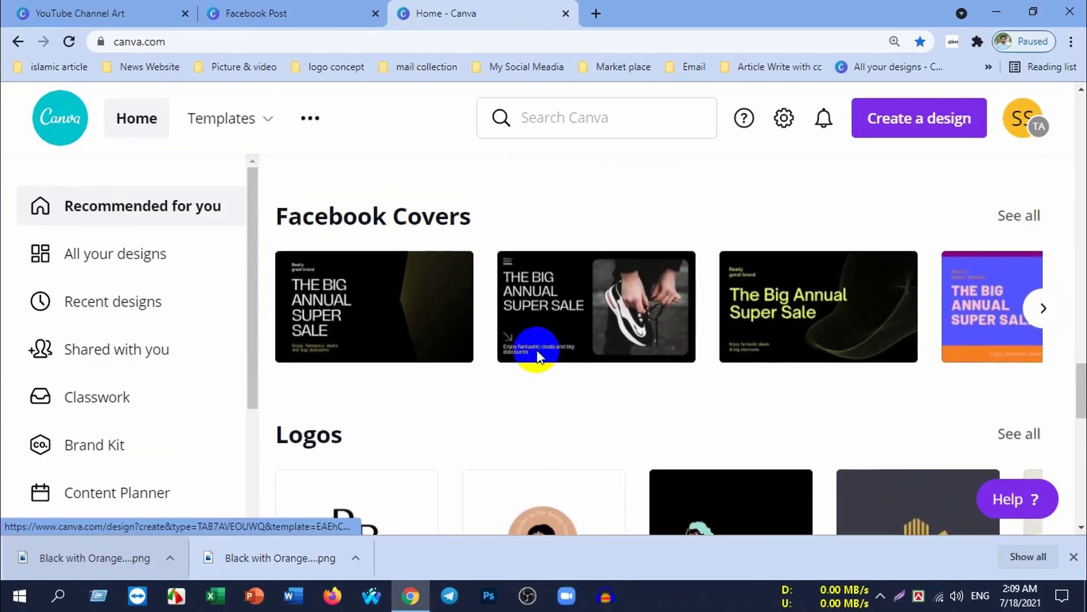
scroll(534, 356, down, 4)
scroll(566, 340, down, 5)
scroll(645, 303, down, 3)
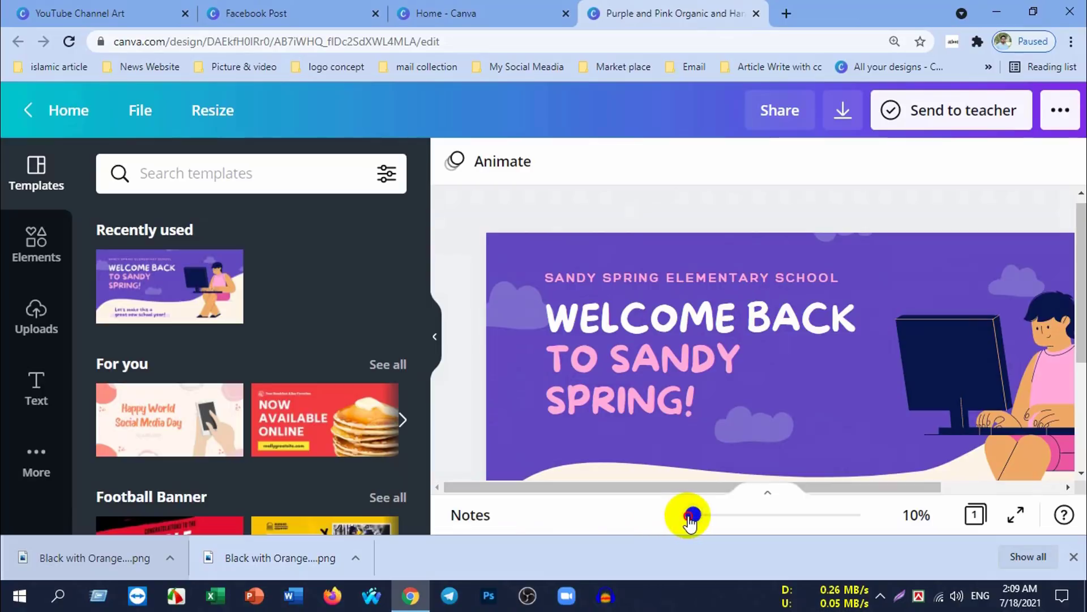
Step: Apply the Happy World Social Media Day banner template
scroll(874, 320, down, 3)
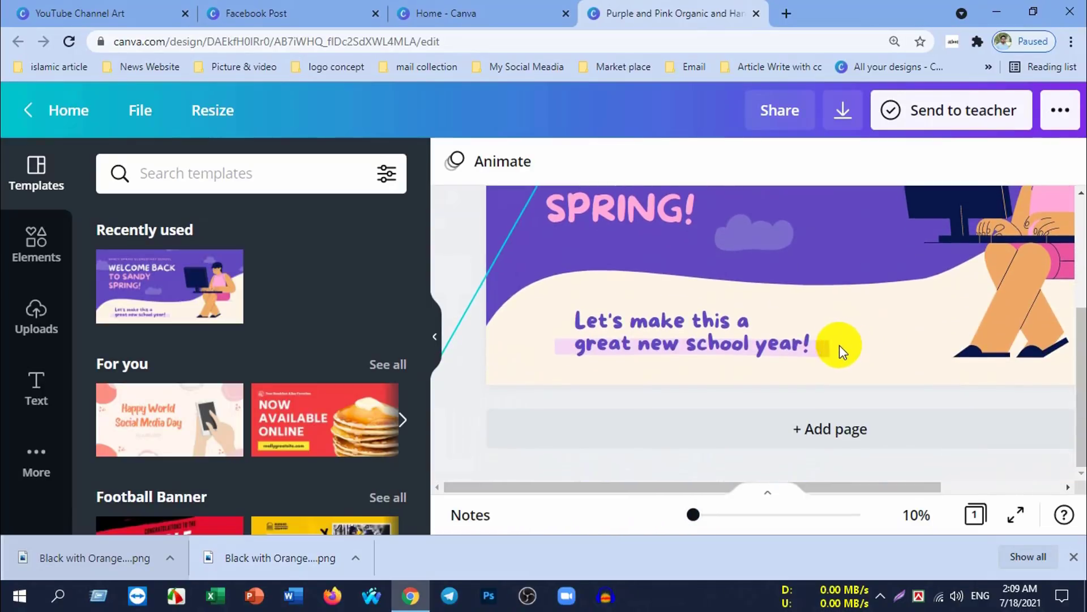
scroll(840, 344, up, 4)
scroll(831, 345, down, 2)
scroll(824, 343, up, 1)
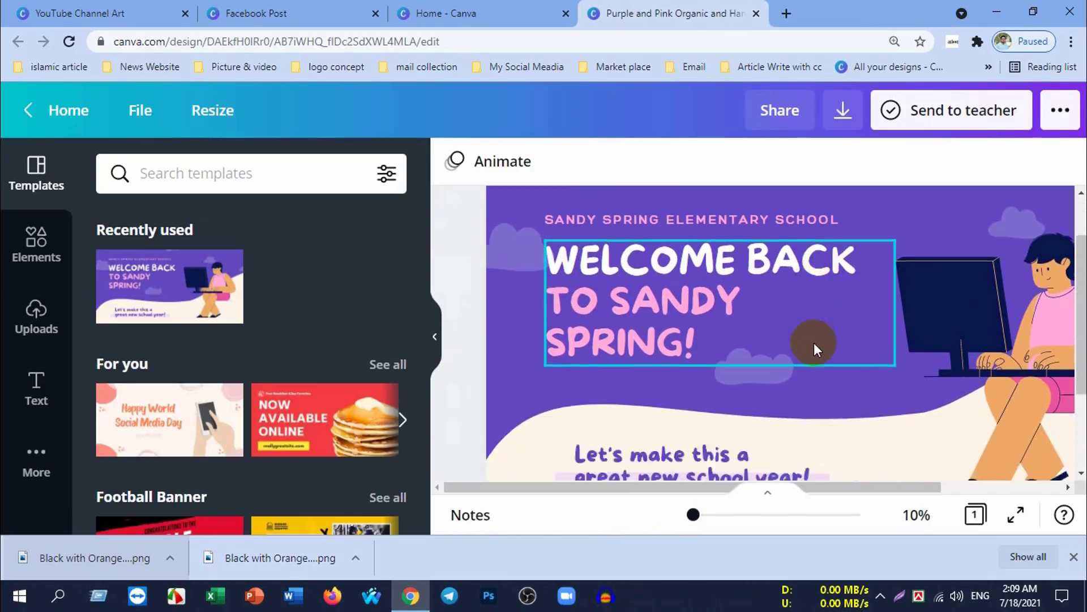
scroll(814, 342, up, 1)
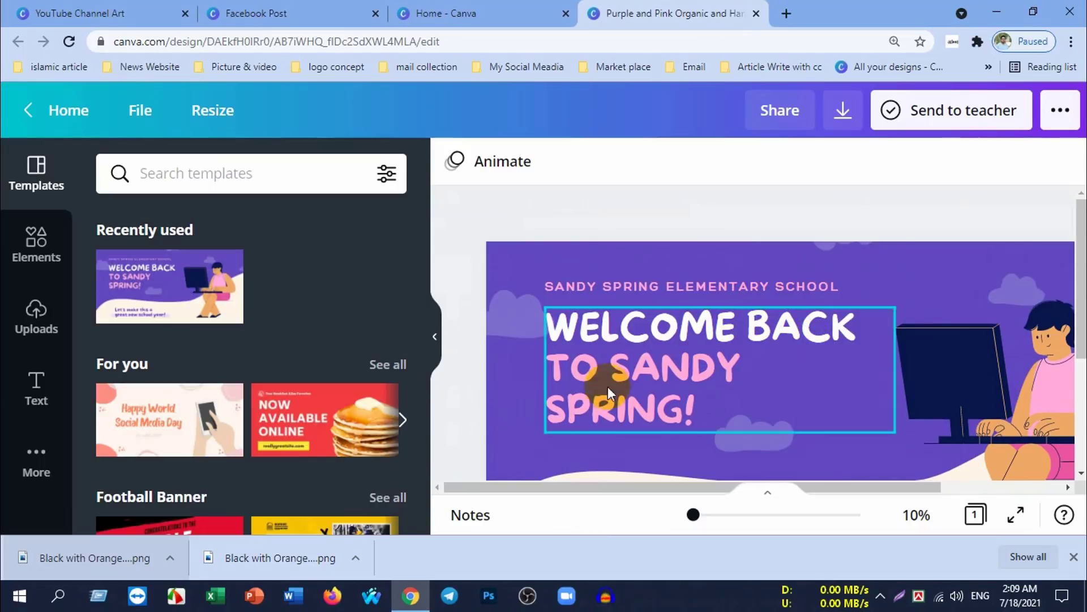
click(205, 421)
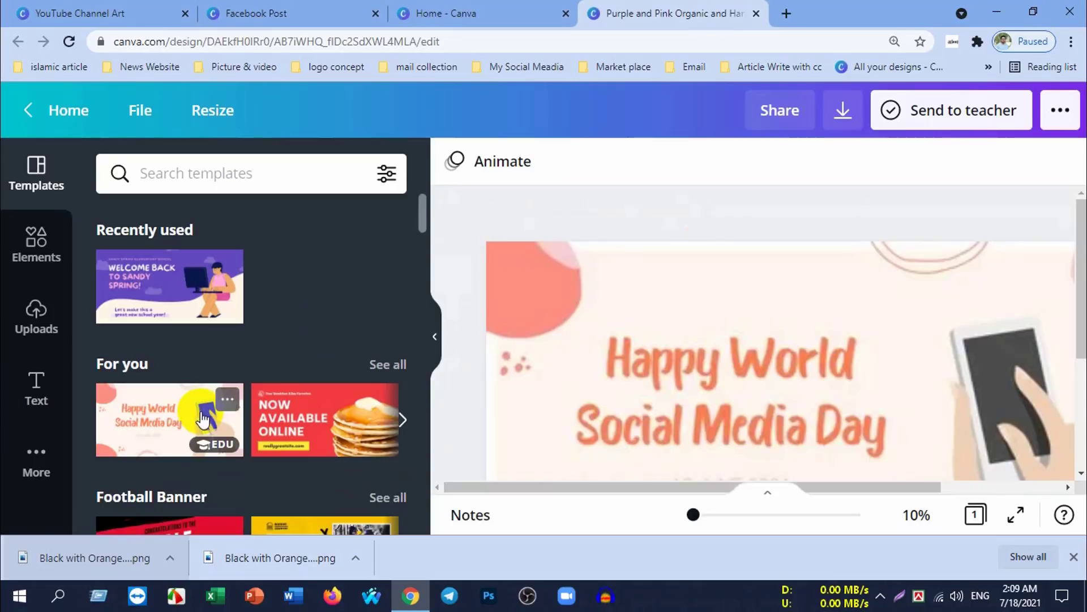
Step: Delete the banner's title, type 'Mother'Day', then erase that text as well
click(770, 395)
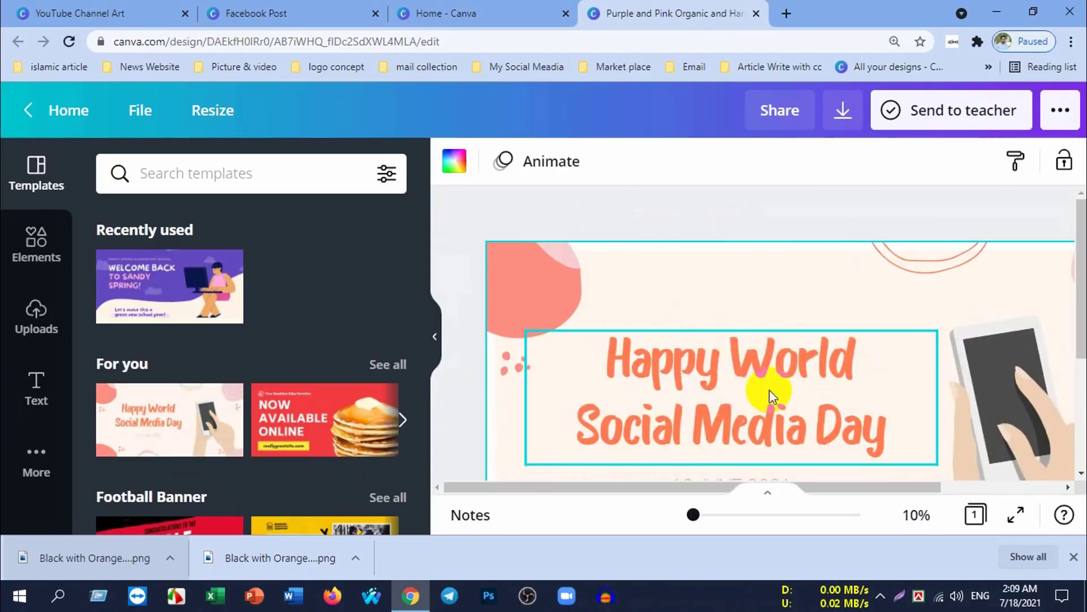
click(875, 354)
click(865, 349)
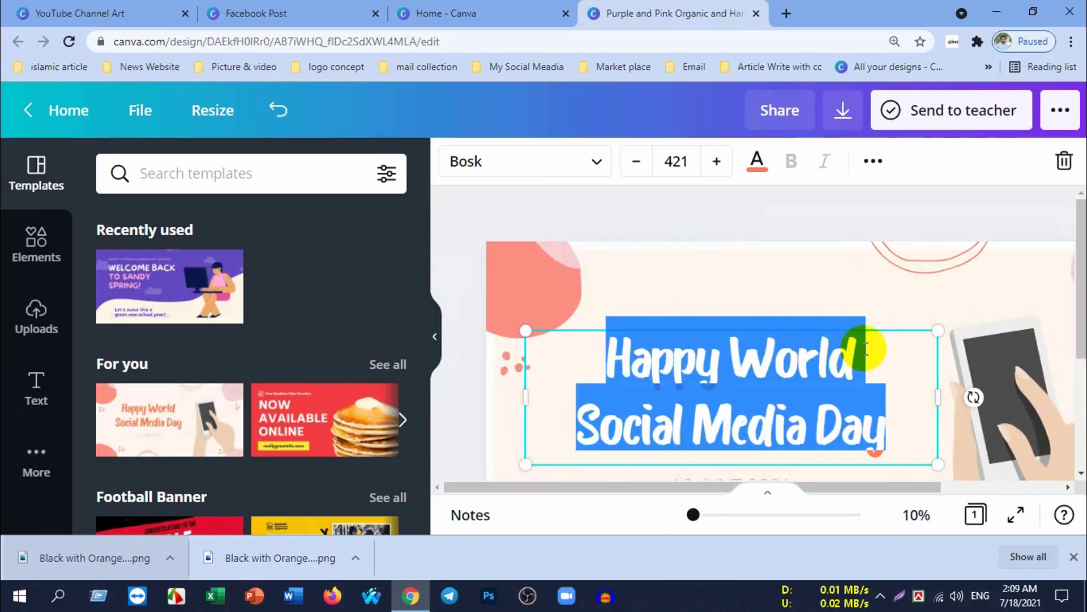
key(BackSpace)
text(Happy)
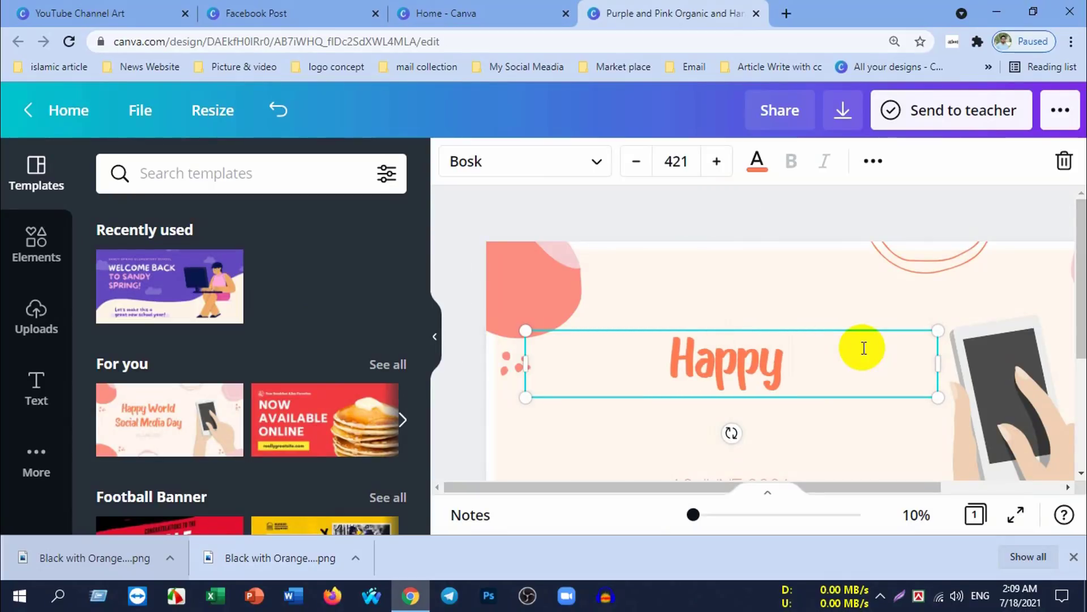
text(Moth)
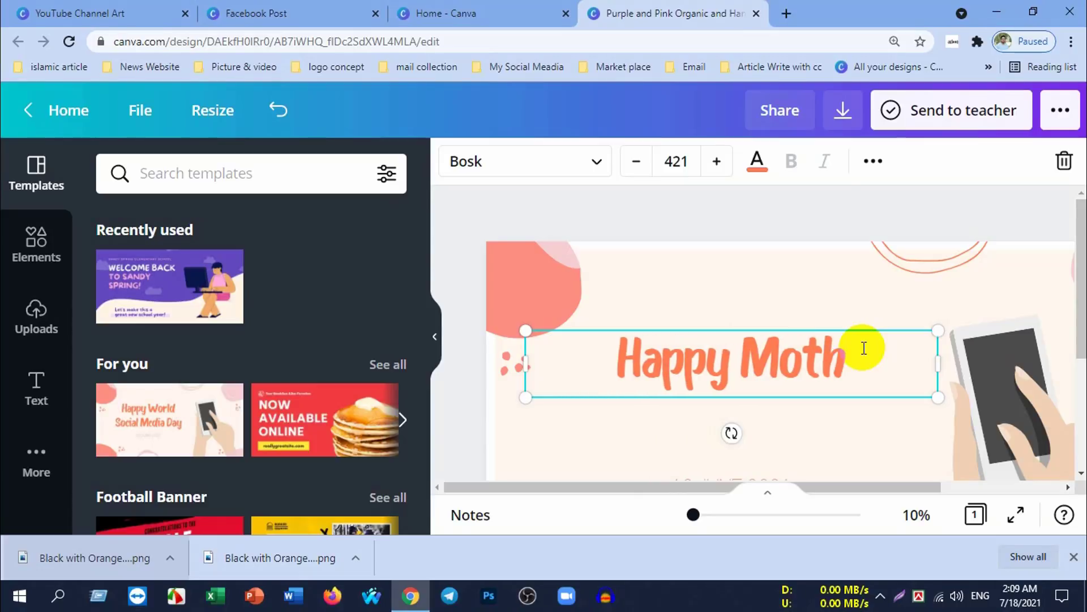
text(er')
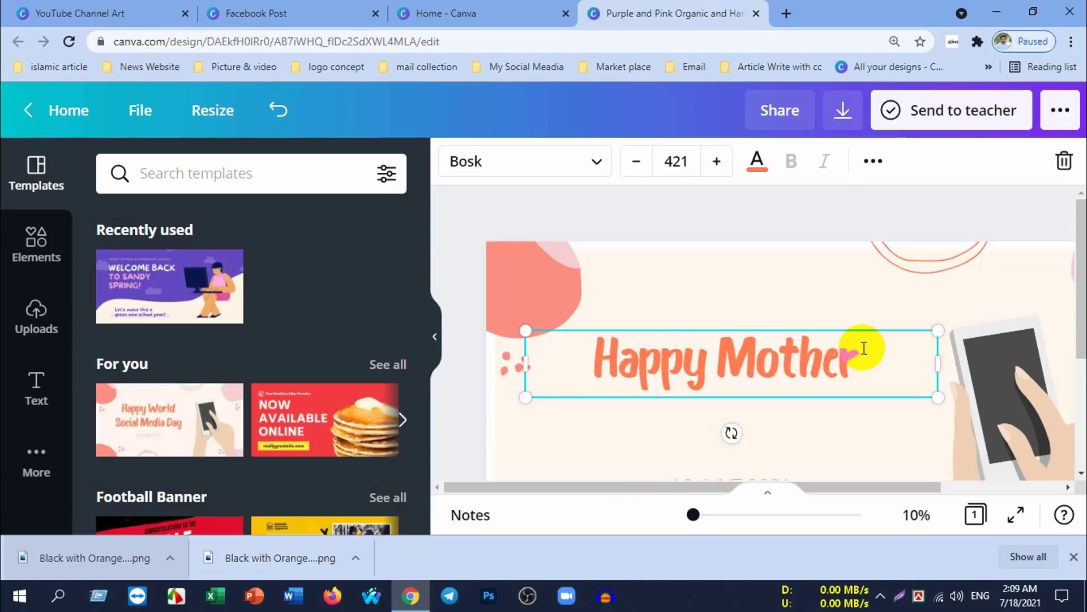
text(Day)
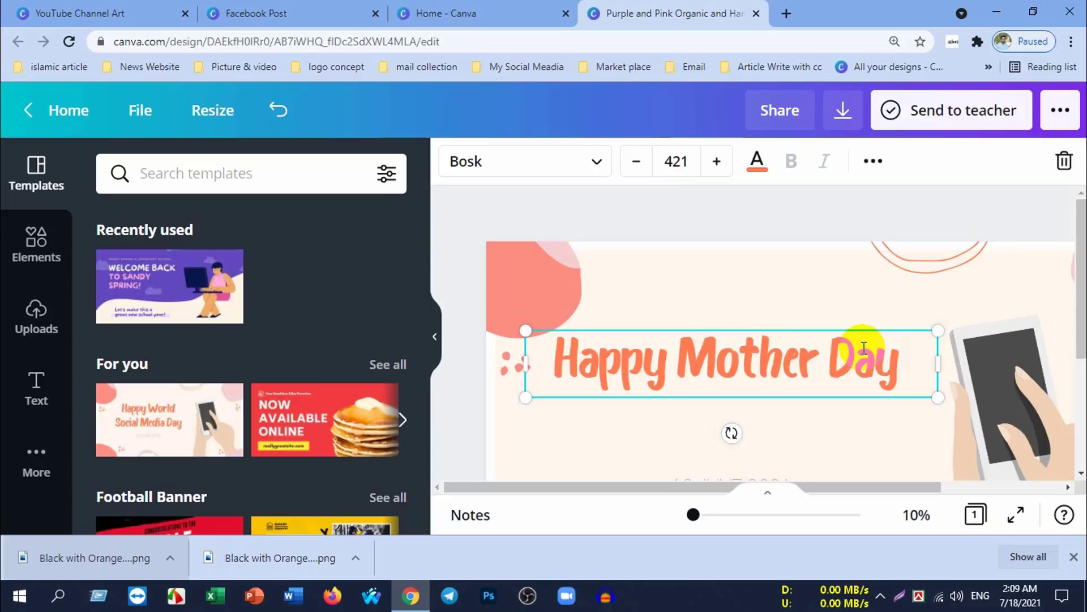
key(BackSpace)
key(BackSpace)
key(BackSpace)
key(BackSpace)
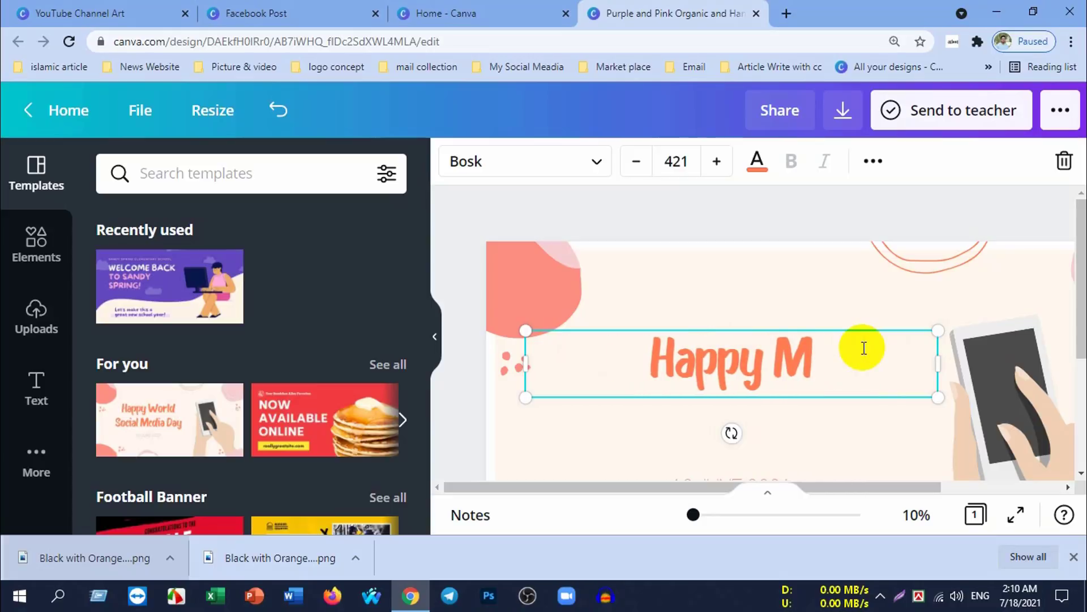
key(BackSpace)
key(BackSpace)
key(BackSpace)
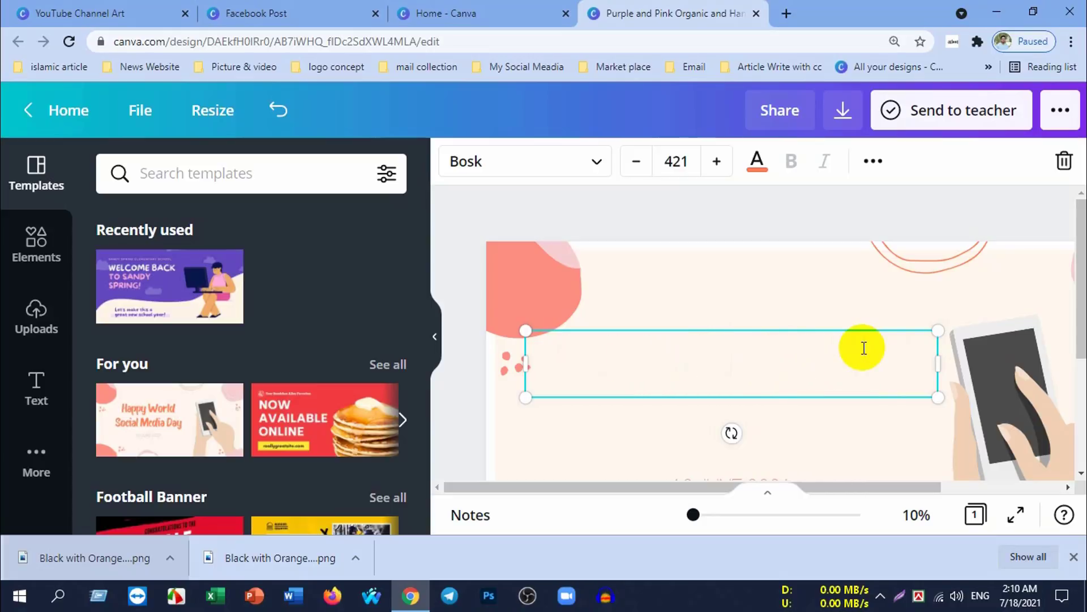
click(692, 291)
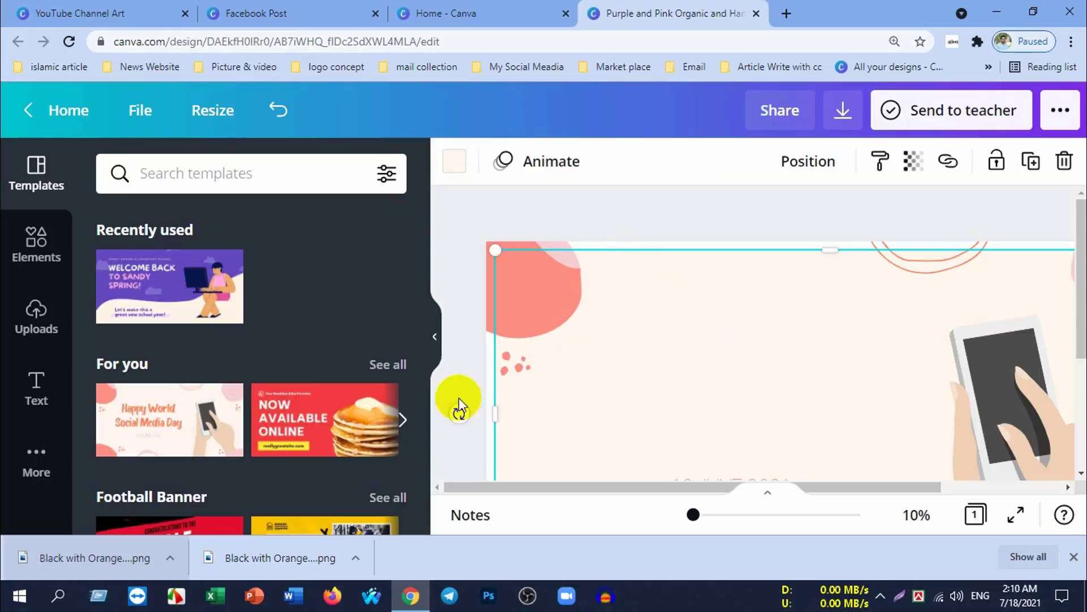
scroll(196, 378, down, 5)
Step: Apply the Cordale Elevens football banner template
click(219, 330)
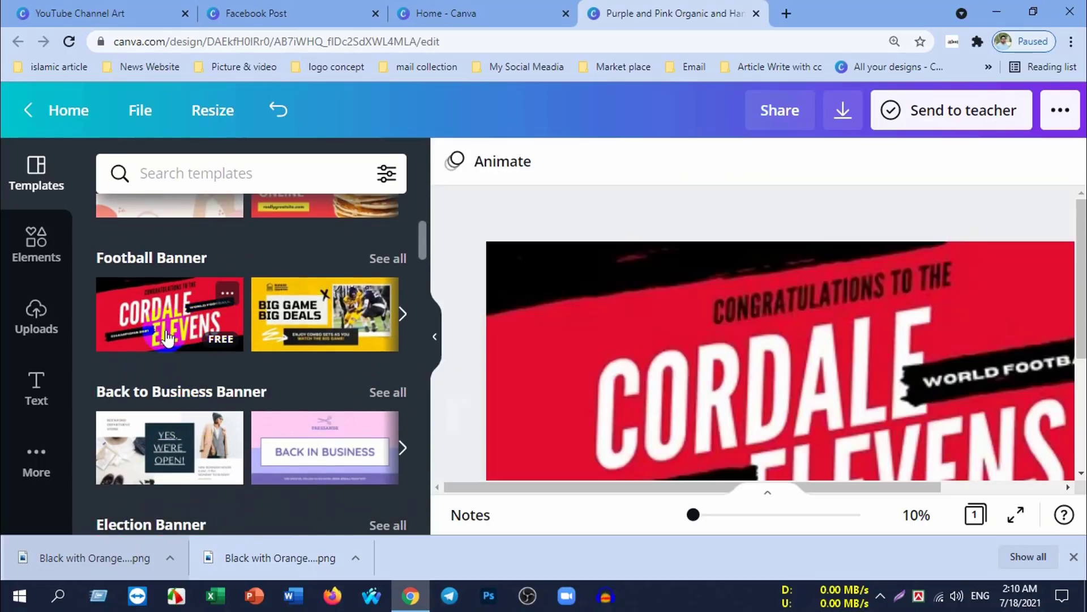
scroll(793, 371, down, 3)
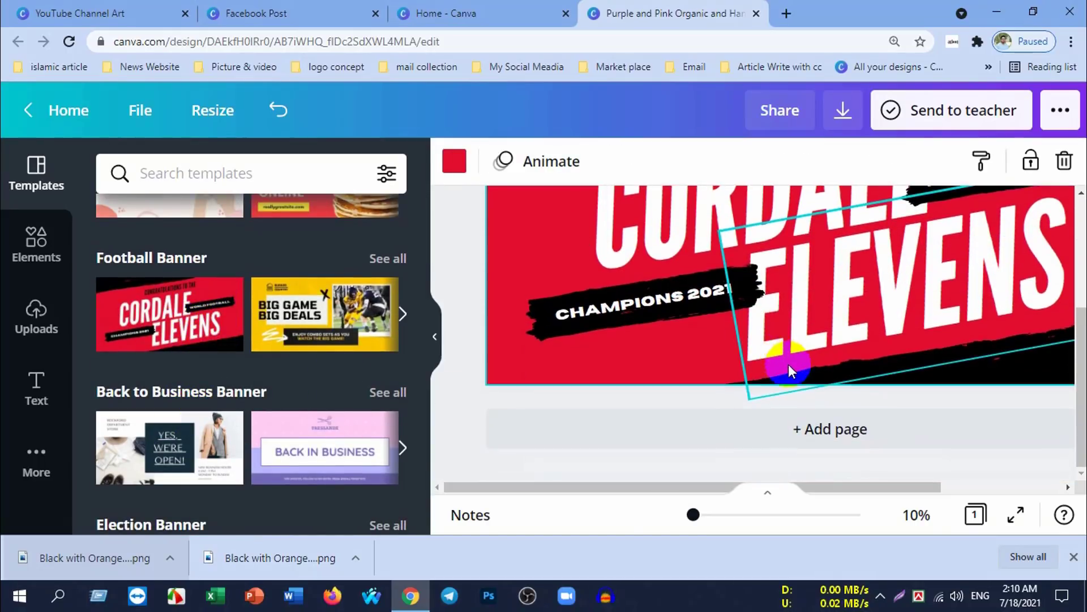
scroll(793, 371, up, 3)
scroll(796, 368, down, 3)
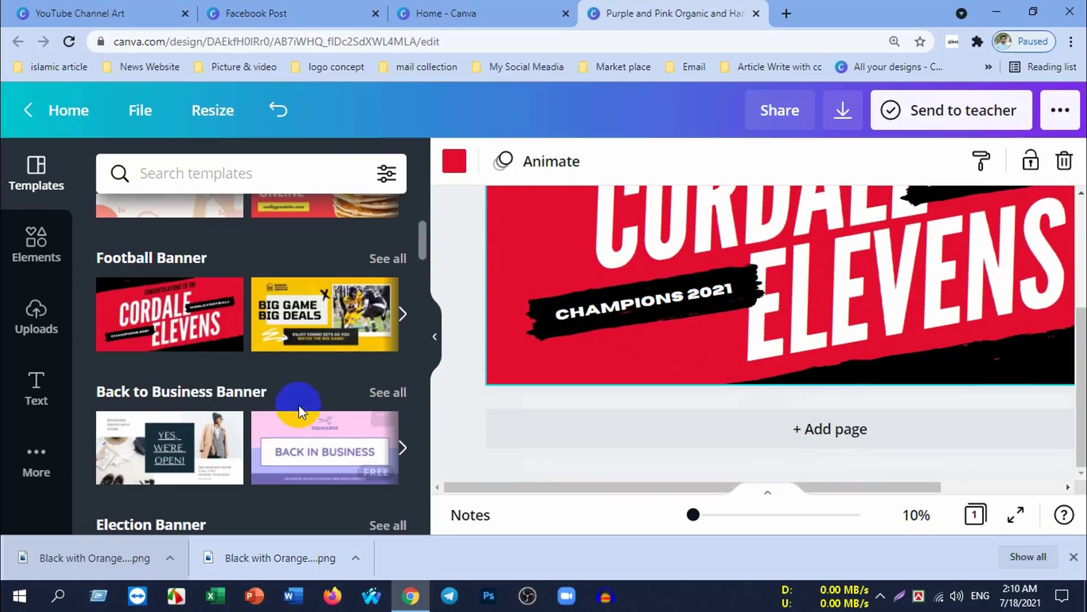
scroll(207, 428, down, 3)
scroll(251, 371, down, 3)
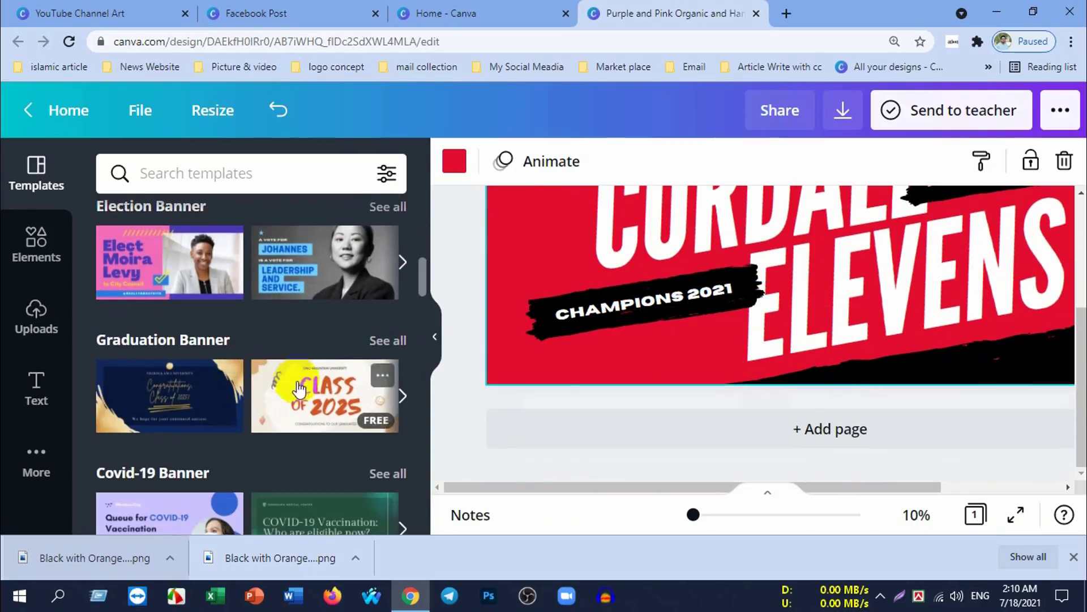
Step: Swap in the navy Class of 2025 graduation banner, then scroll further through templates
click(165, 414)
scroll(689, 398, up, 2)
click(710, 396)
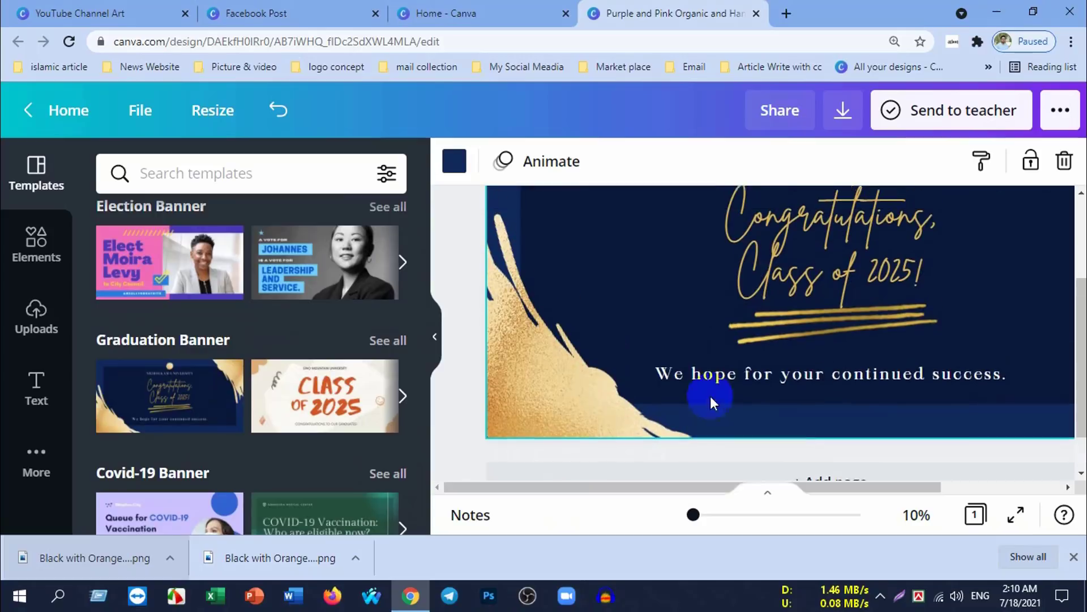
scroll(792, 352, up, 3)
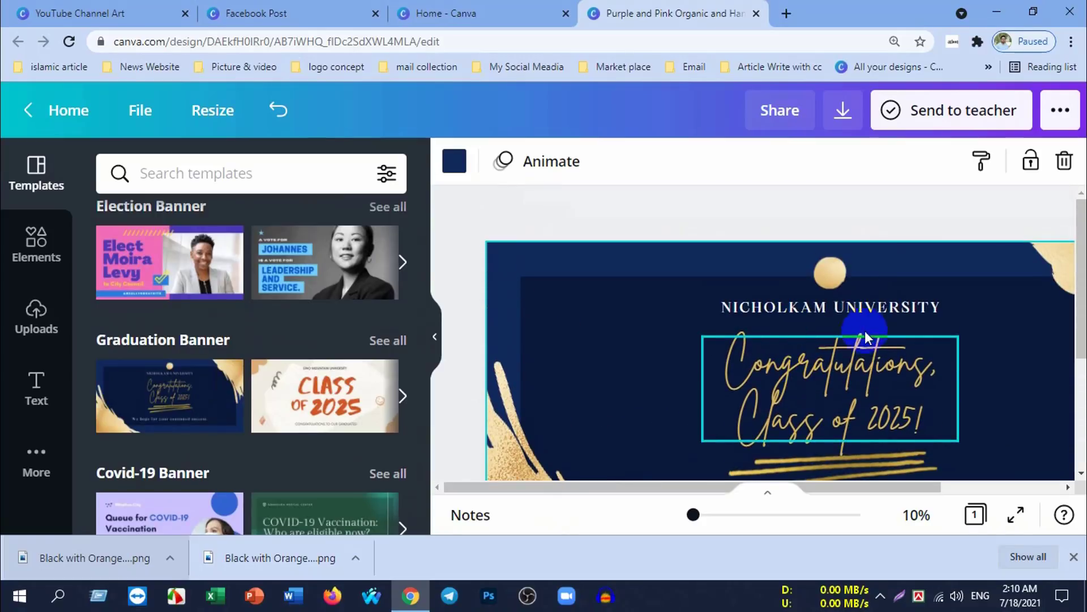
scroll(880, 327, down, 3)
scroll(250, 436, down, 2)
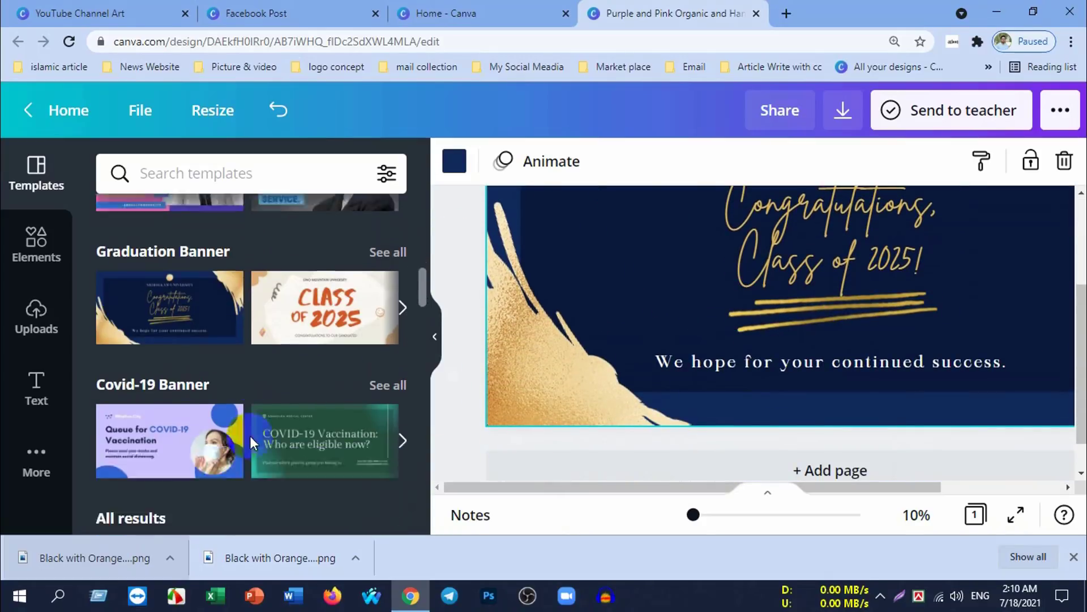
scroll(250, 436, down, 3)
scroll(287, 360, down, 3)
scroll(230, 432, down, 5)
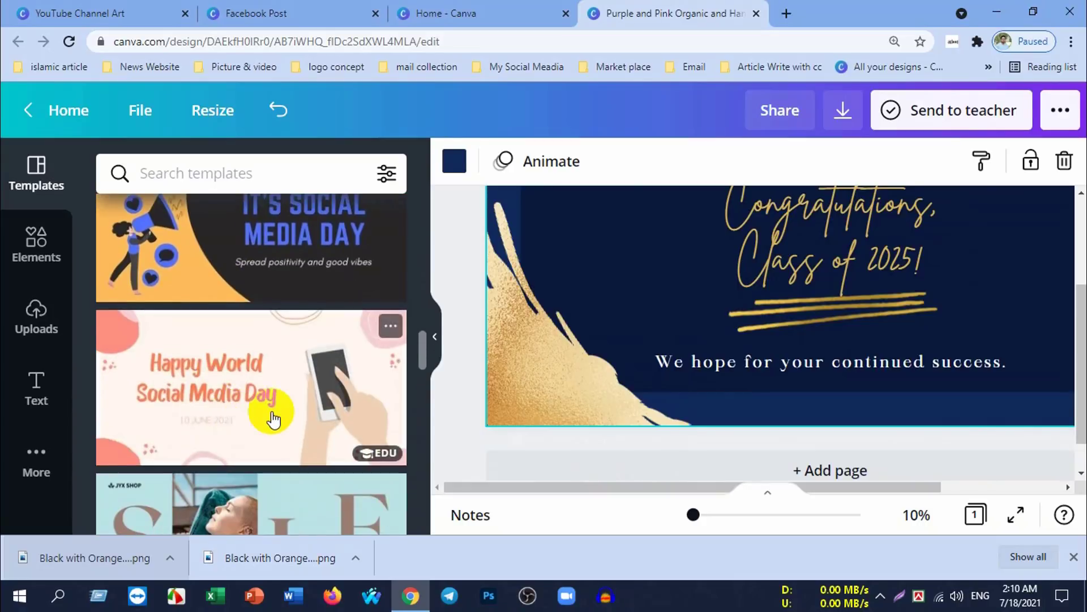
scroll(139, 428, down, 3)
scroll(248, 417, down, 3)
scroll(308, 376, down, 1)
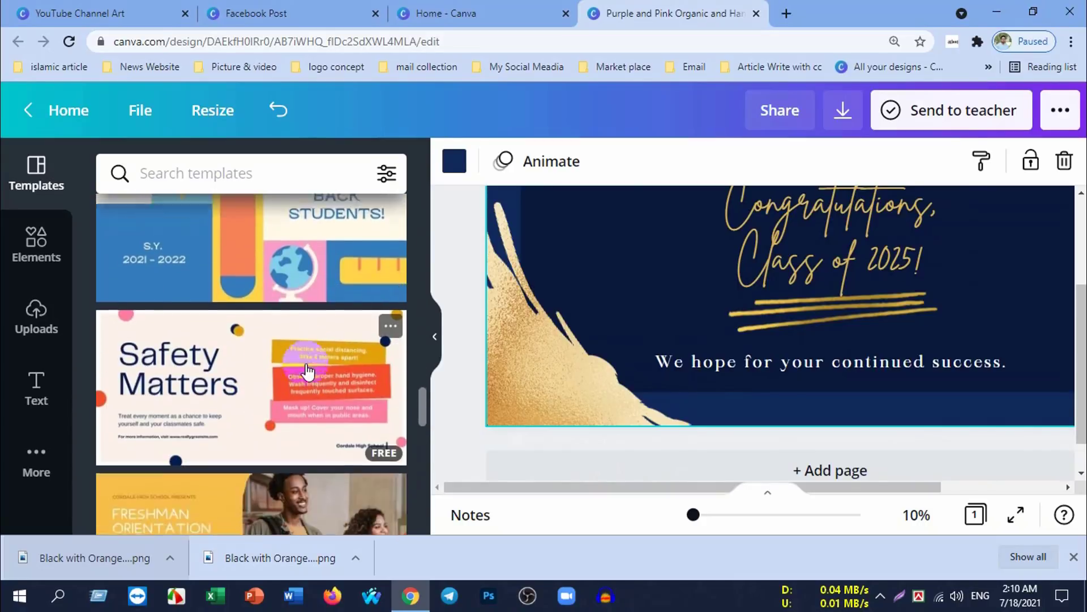
scroll(311, 385, down, 2)
scroll(311, 385, down, 5)
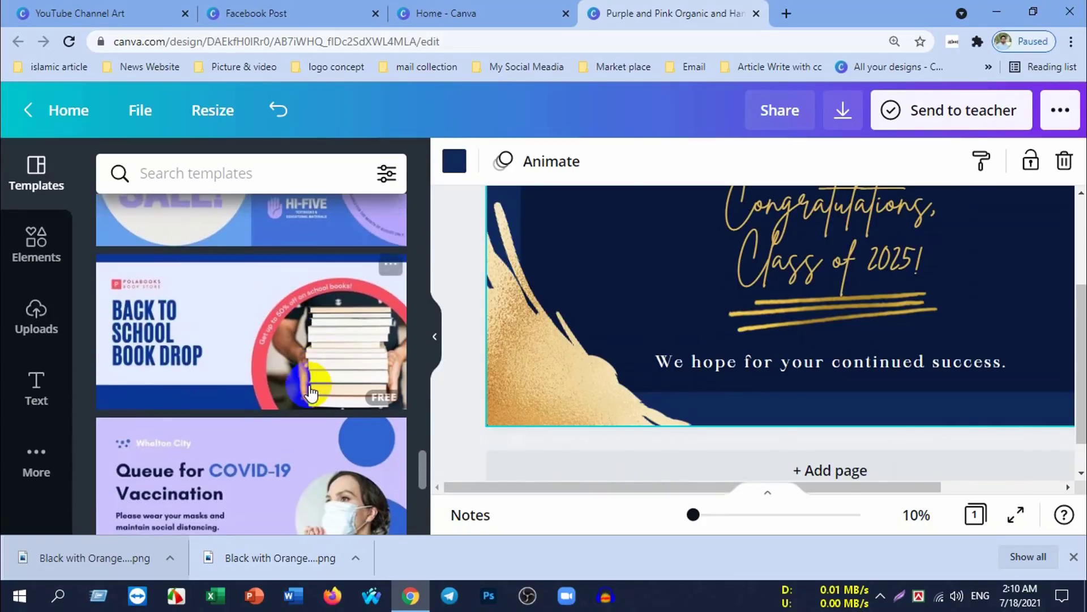
scroll(322, 340, down, 5)
Step: Apply the COVID-19 Vaccination banner template and inspect its masked-woman photo options
click(266, 298)
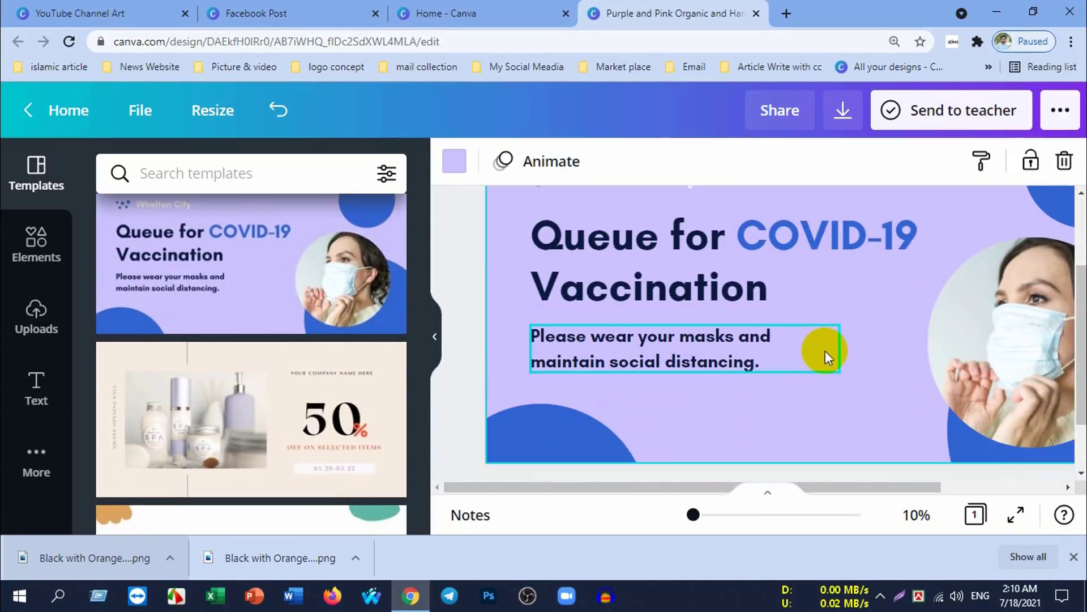
click(1020, 308)
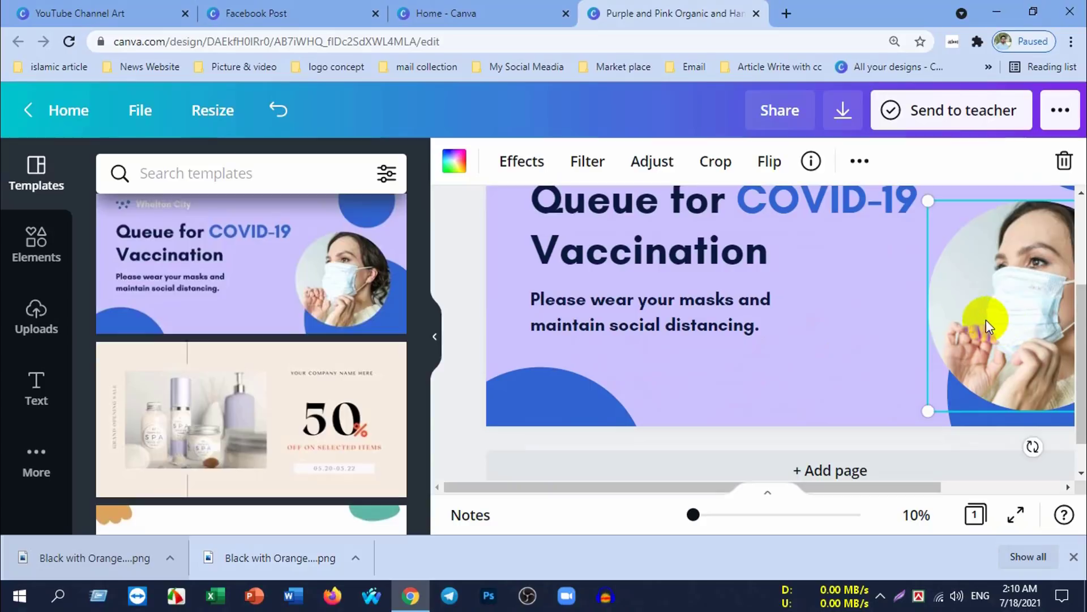
right_click(961, 318)
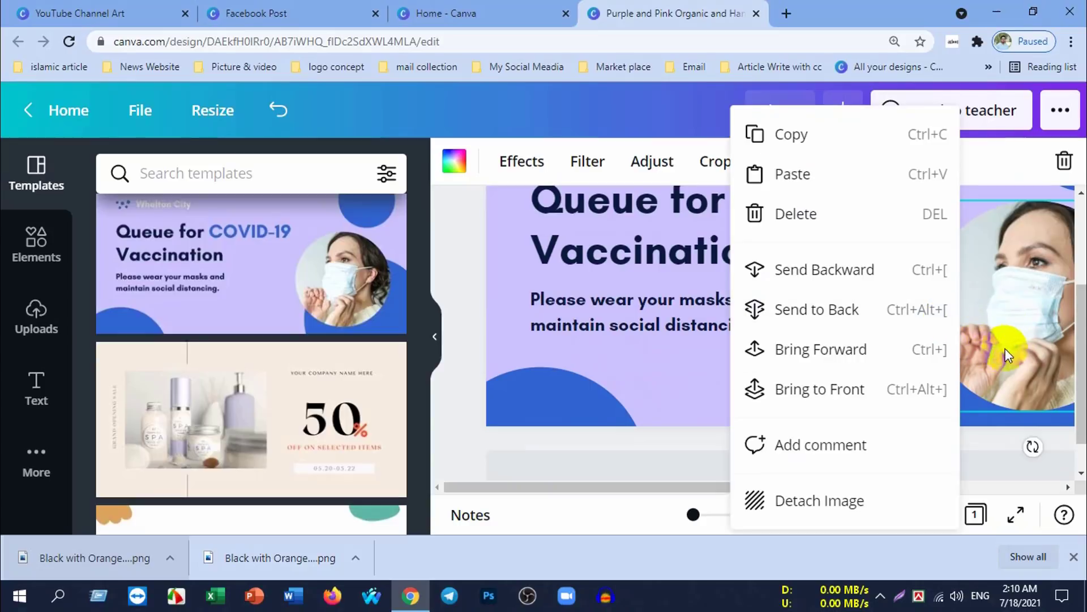
click(1027, 328)
click(794, 387)
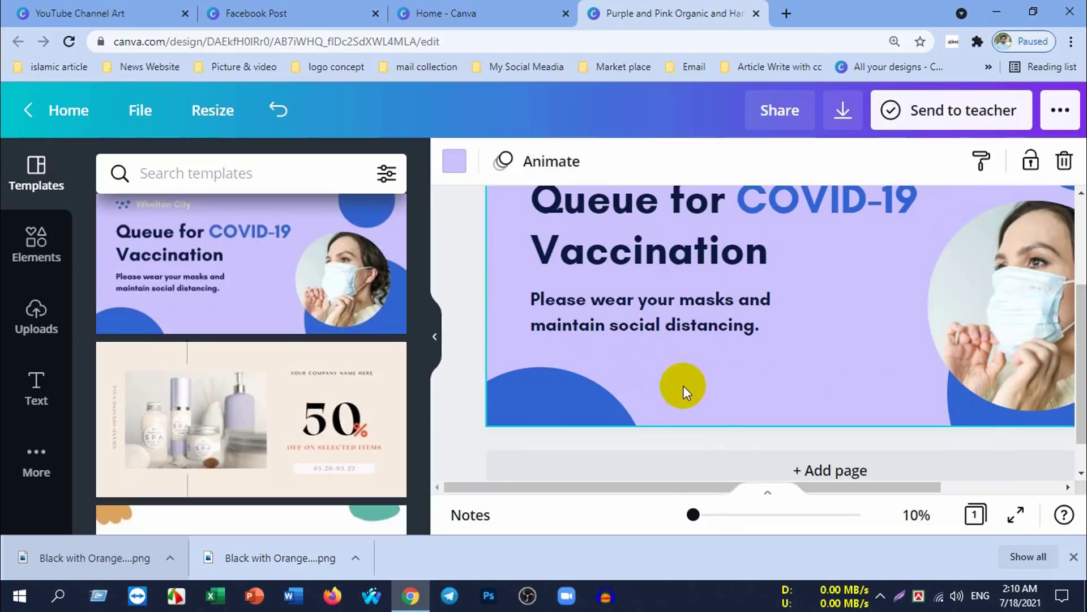
scroll(684, 386, up, 2)
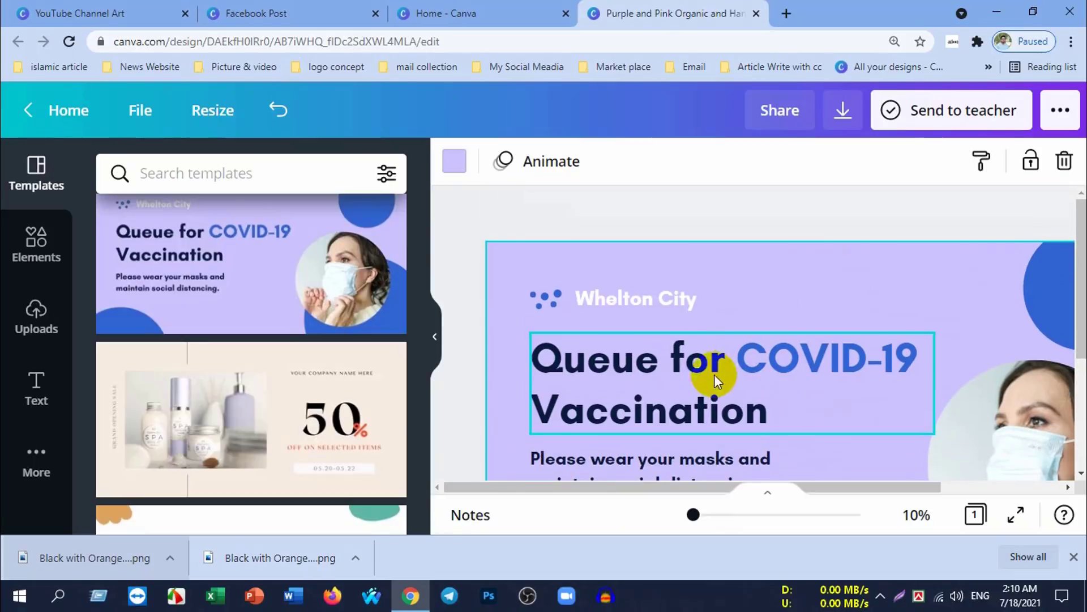
scroll(714, 375, down, 2)
scroll(739, 359, down, 2)
scroll(272, 389, down, 3)
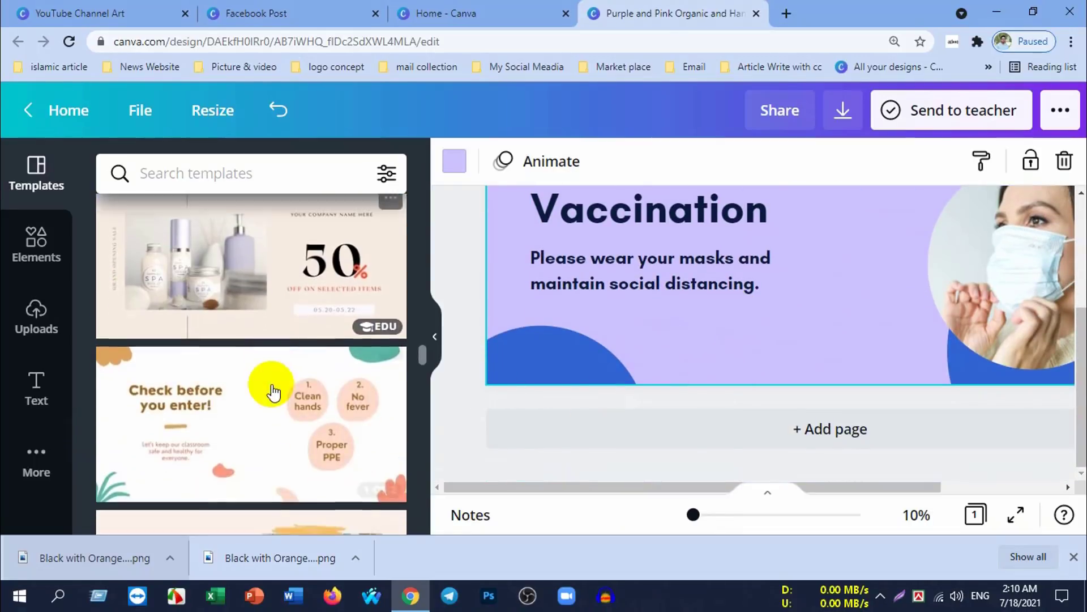
scroll(291, 400, down, 1)
scroll(291, 408, up, 1)
Step: Apply the spa 50% off sale template and scroll through more templates
click(285, 283)
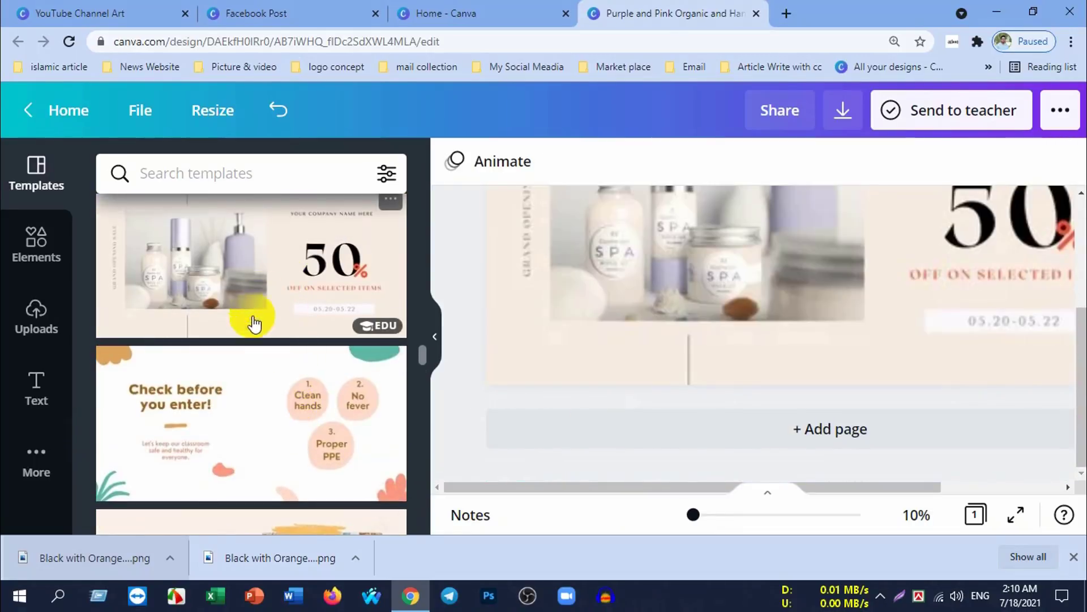
scroll(737, 408, up, 1)
scroll(709, 423, up, 2)
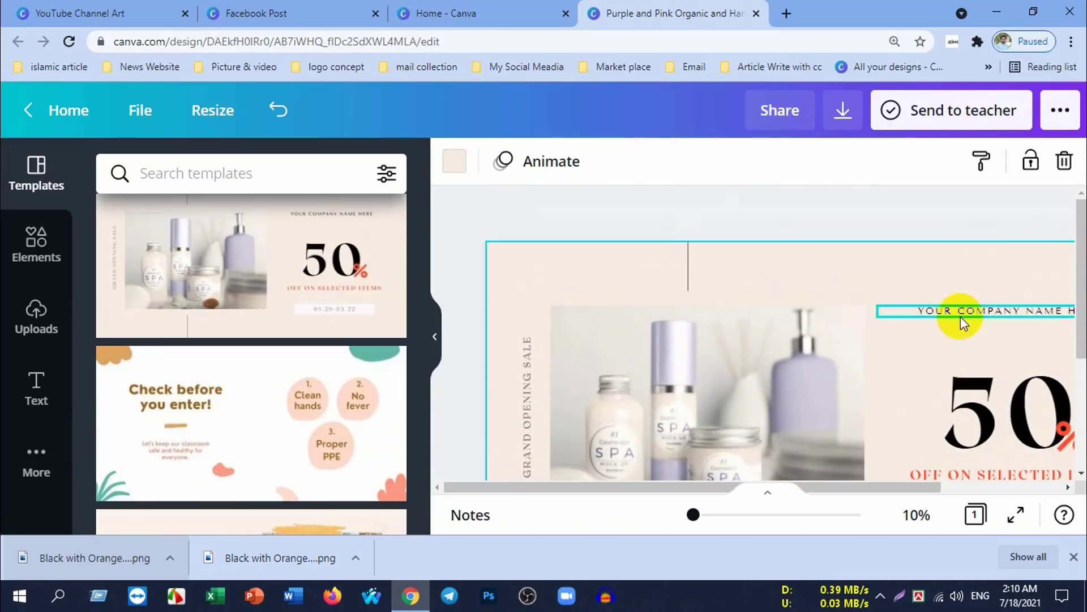
scroll(952, 306, down, 2)
scroll(918, 323, down, 1)
scroll(895, 343, up, 3)
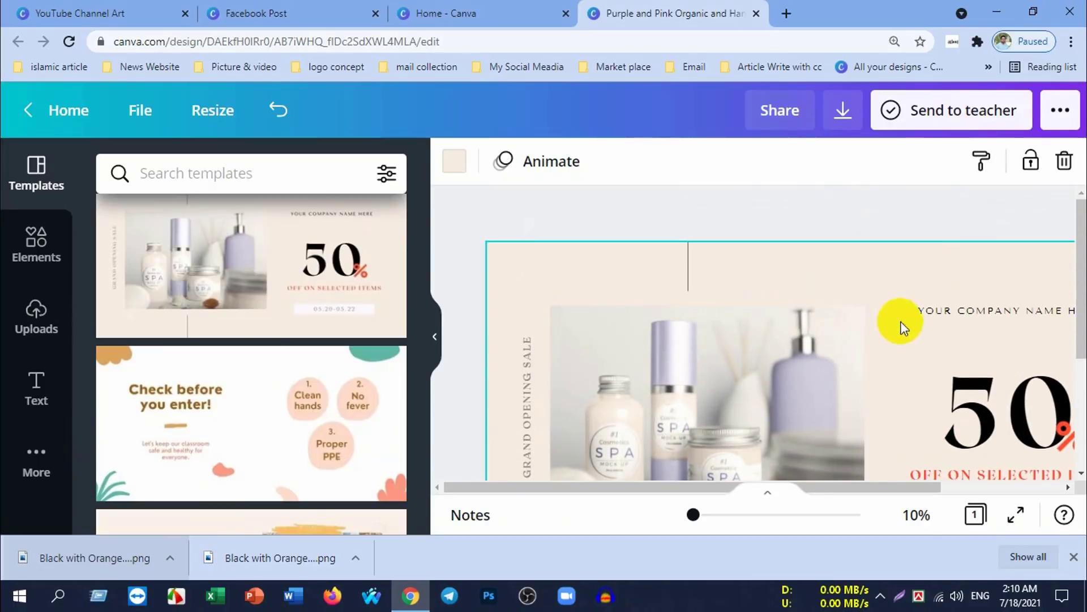
scroll(849, 292, down, 1)
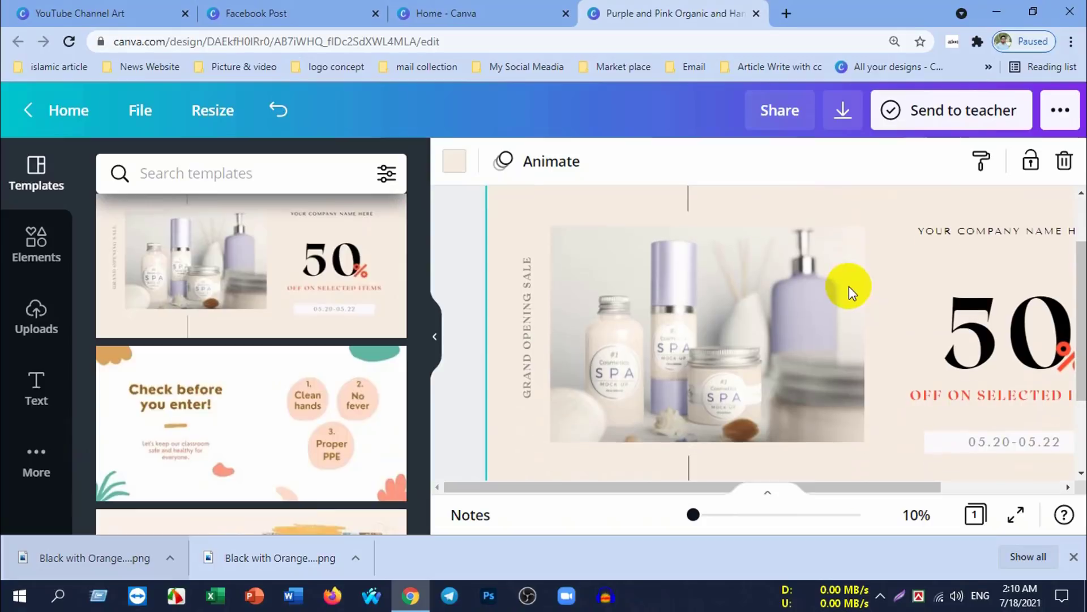
scroll(848, 292, down, 1)
scroll(793, 344, up, 2)
scroll(746, 357, down, 2)
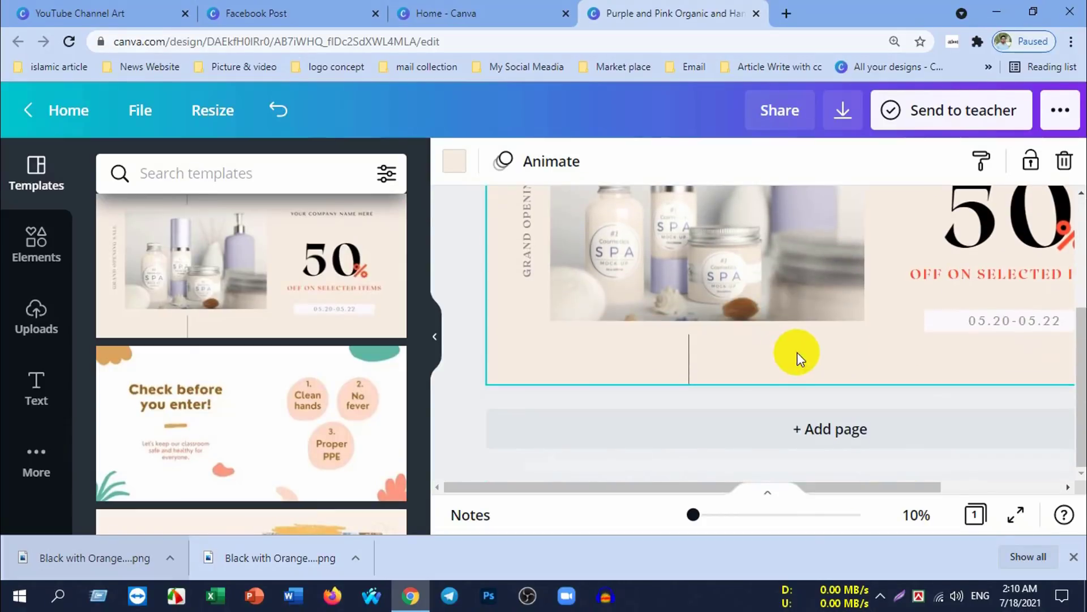
scroll(193, 419, down, 2)
scroll(243, 399, up, 2)
scroll(285, 394, down, 3)
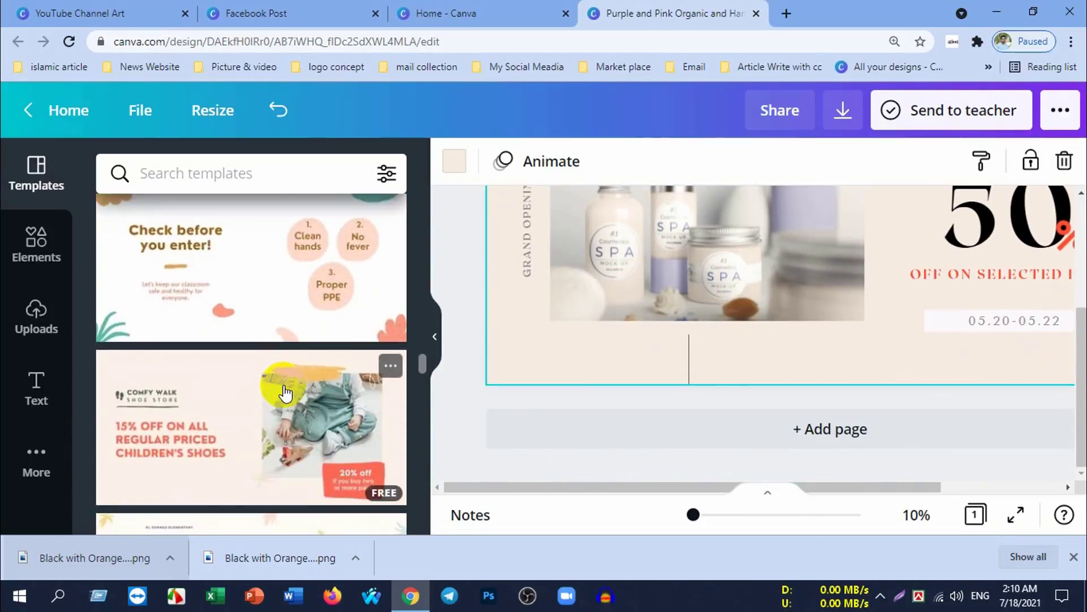
scroll(317, 390, down, 3)
scroll(384, 394, down, 3)
mouse_move(252, 275)
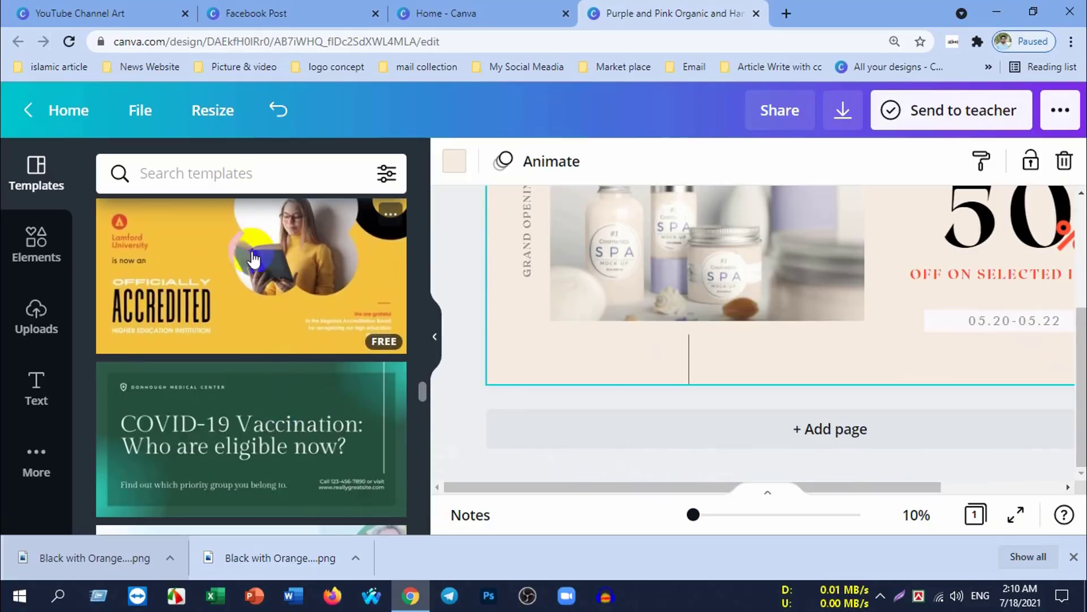
scroll(272, 348, down, 3)
scroll(274, 362, down, 4)
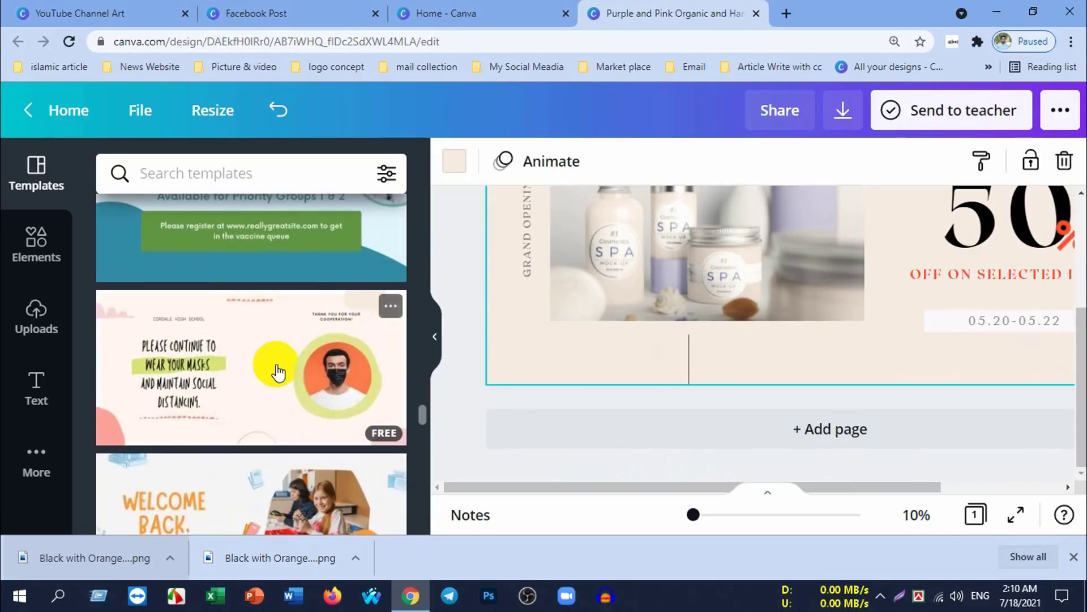
scroll(277, 356, down, 3)
scroll(280, 348, down, 3)
scroll(286, 345, down, 5)
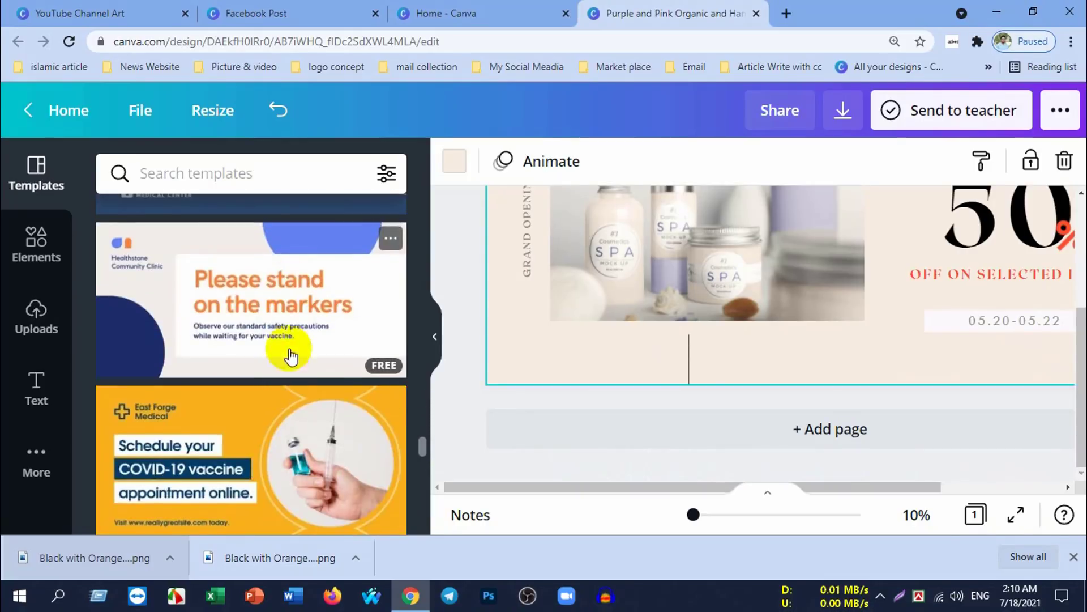
scroll(291, 355, down, 5)
scroll(312, 375, up, 3)
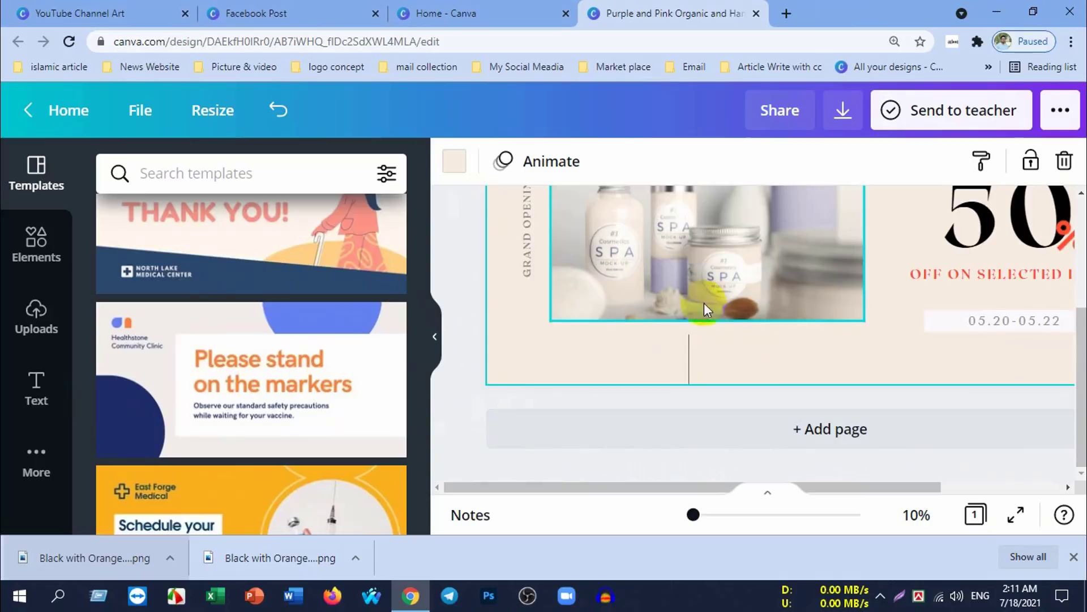
scroll(646, 289, up, 3)
scroll(318, 271, down, 3)
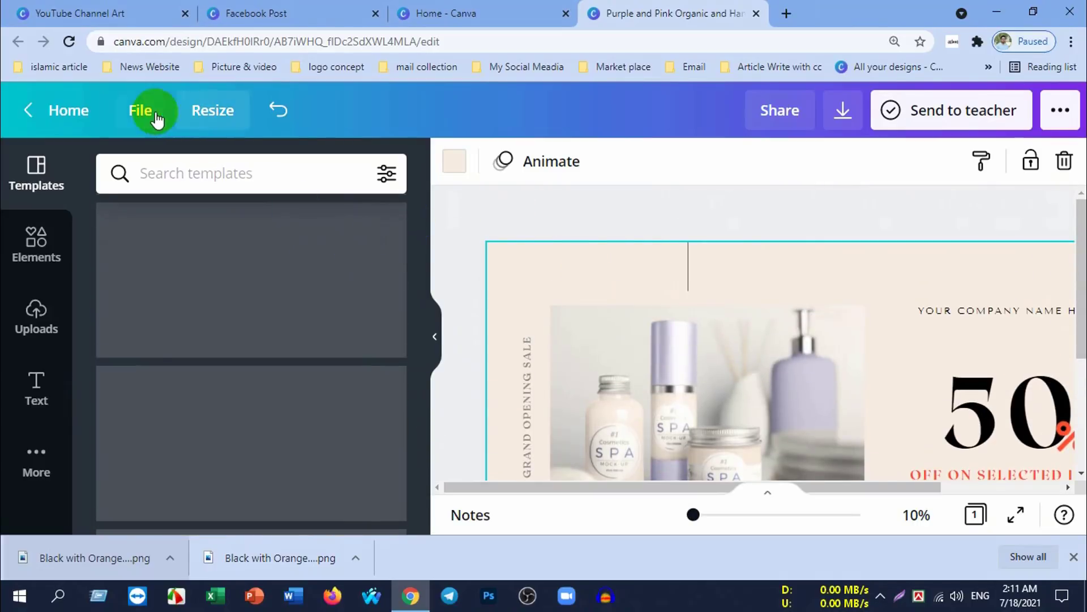
Step: Start a new Educational Video design from the Canva home page
click(74, 114)
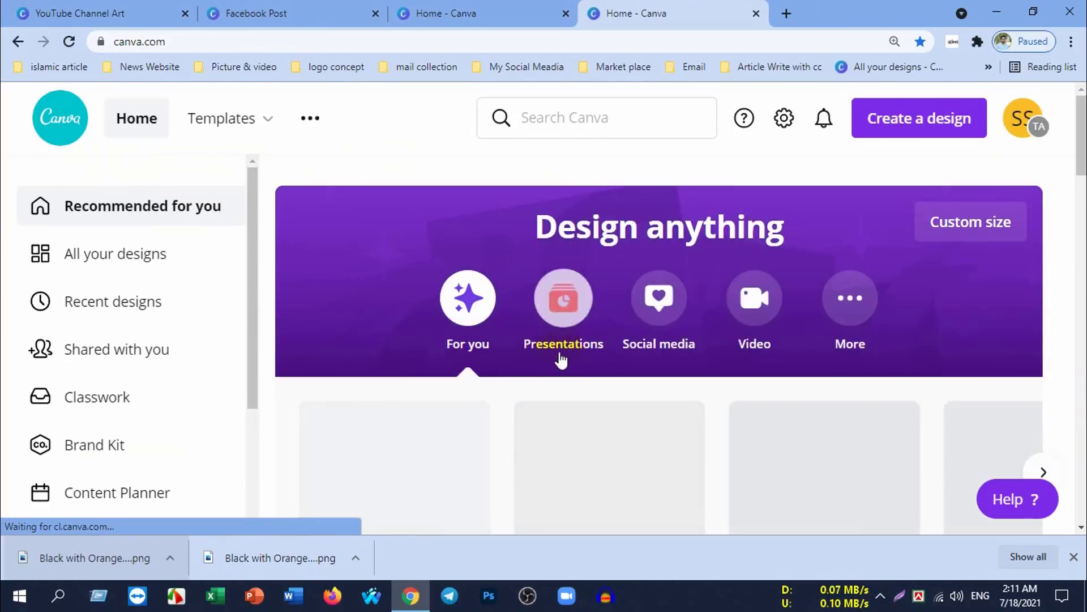
scroll(732, 386, down, 3)
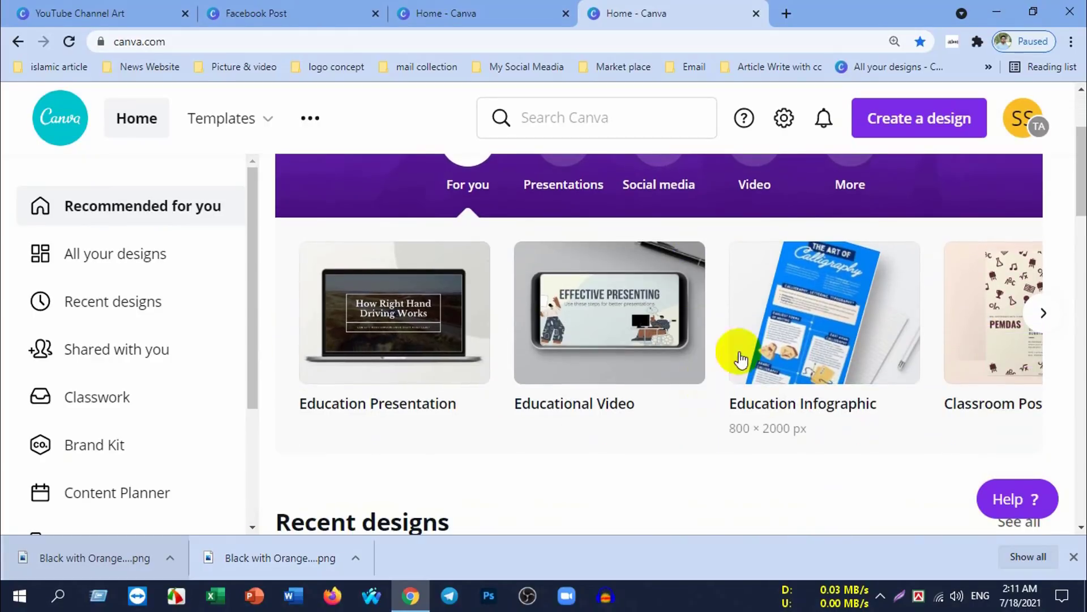
click(581, 342)
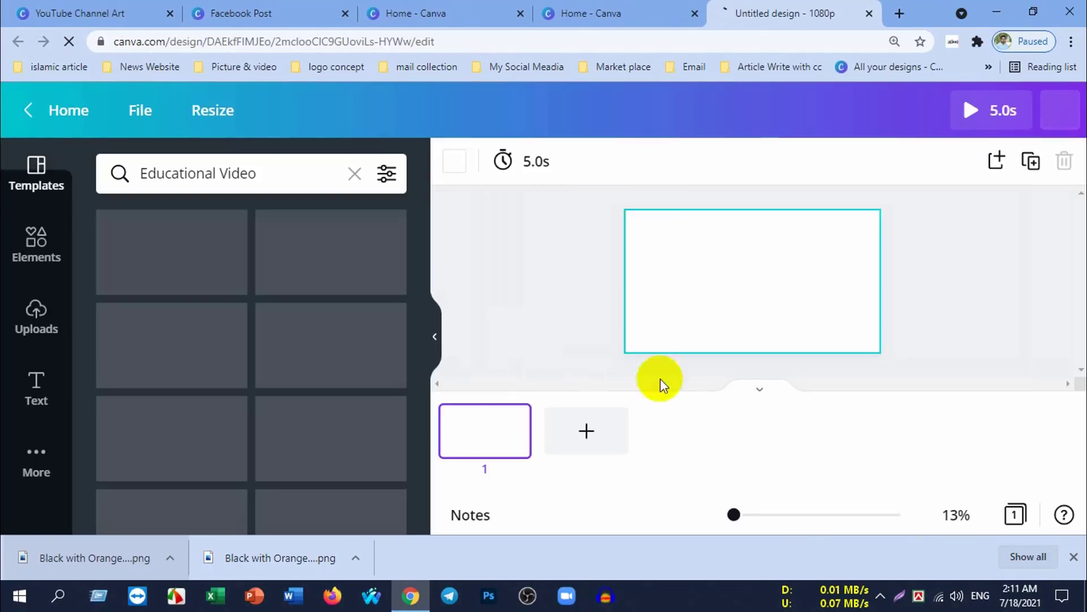
scroll(314, 365, down, 2)
scroll(310, 379, down, 2)
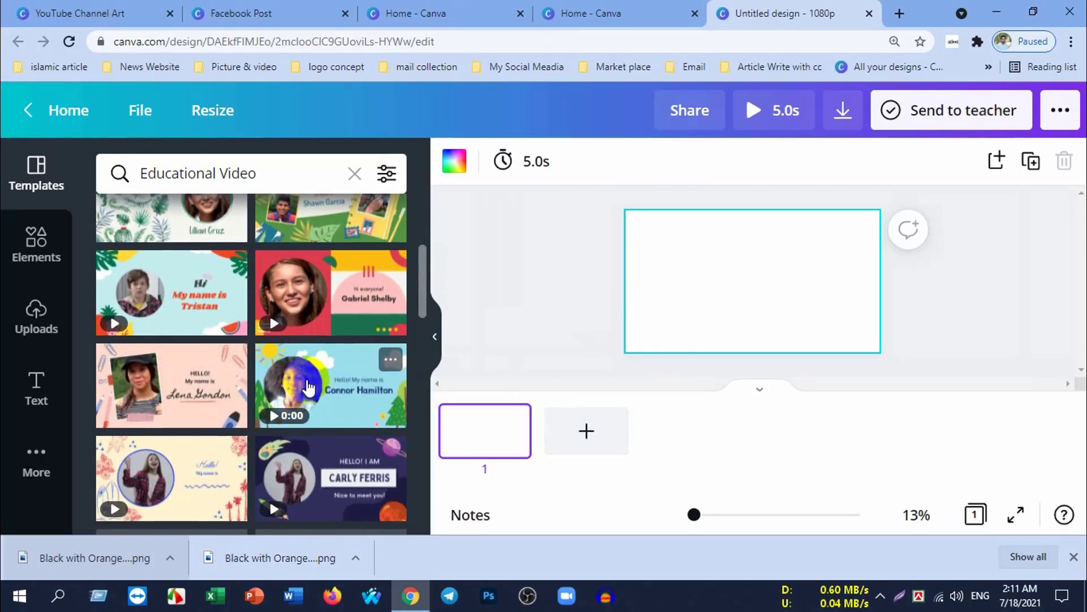
scroll(310, 387, down, 4)
scroll(323, 368, down, 2)
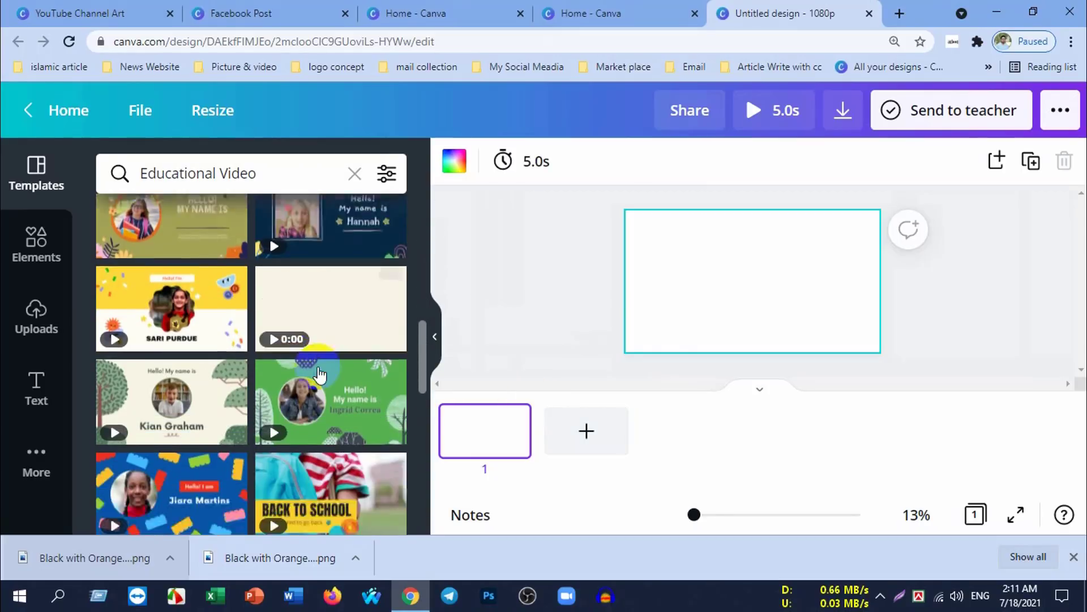
scroll(336, 362, down, 1)
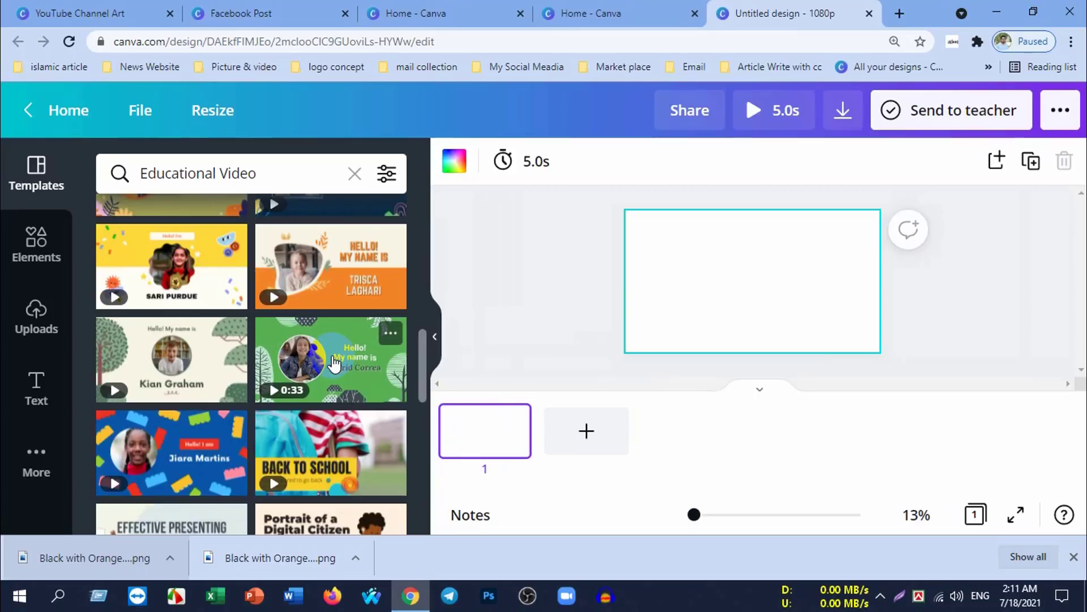
scroll(335, 362, down, 3)
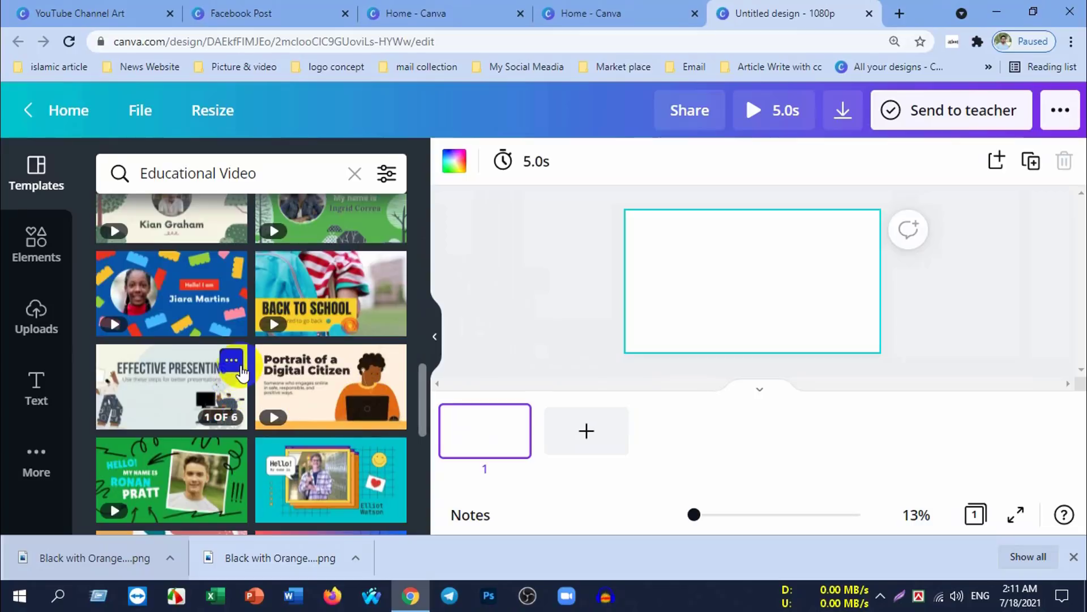
scroll(242, 374, down, 1)
scroll(242, 374, down, 2)
scroll(266, 373, down, 3)
scroll(289, 374, down, 1)
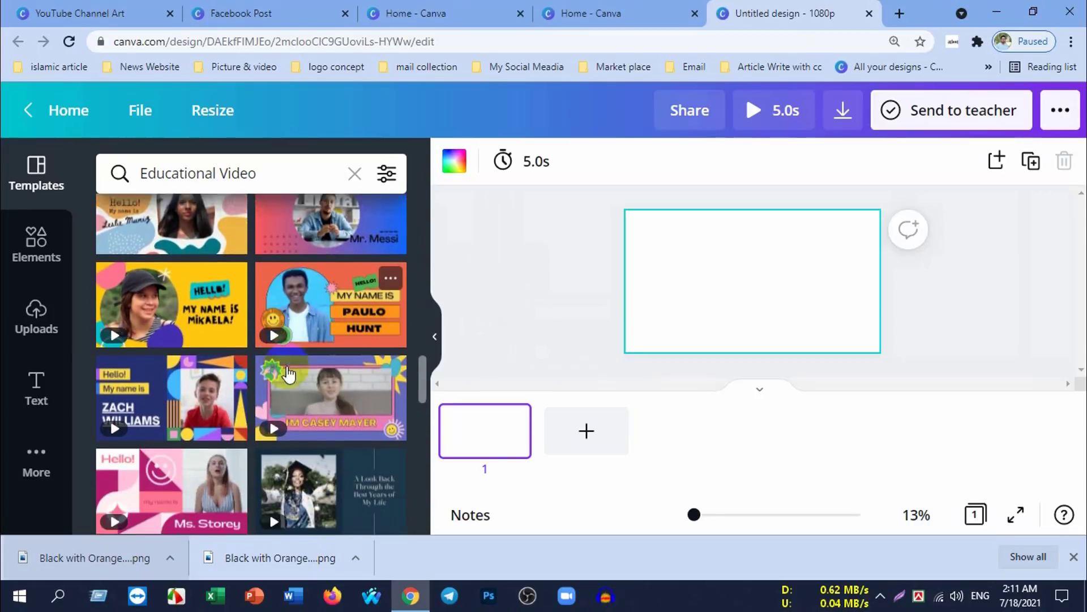
scroll(289, 374, down, 1)
scroll(300, 356, down, 3)
scroll(311, 340, up, 1)
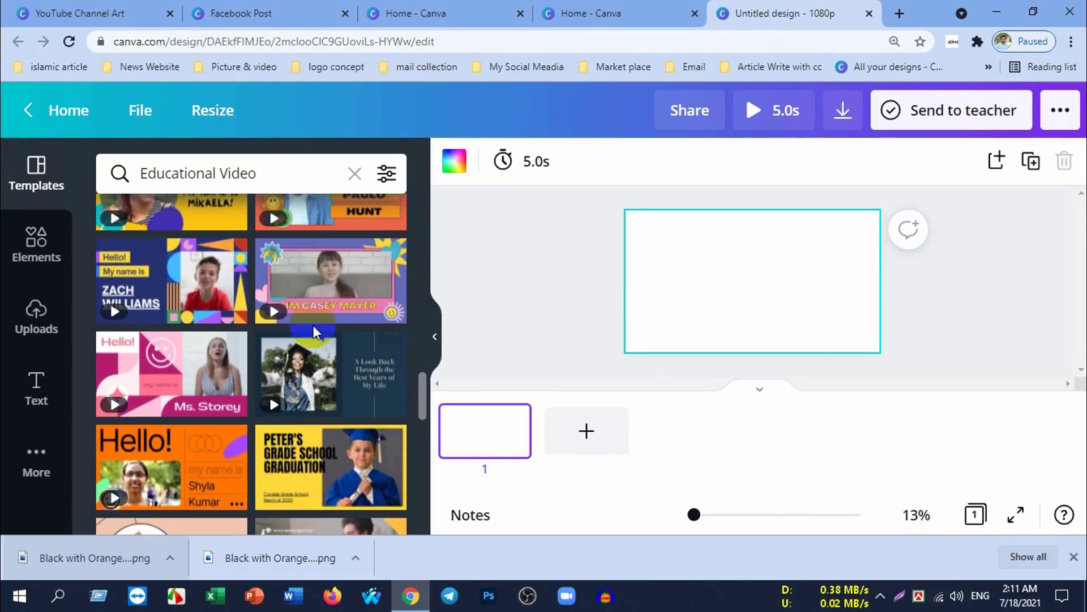
scroll(297, 368, down, 4)
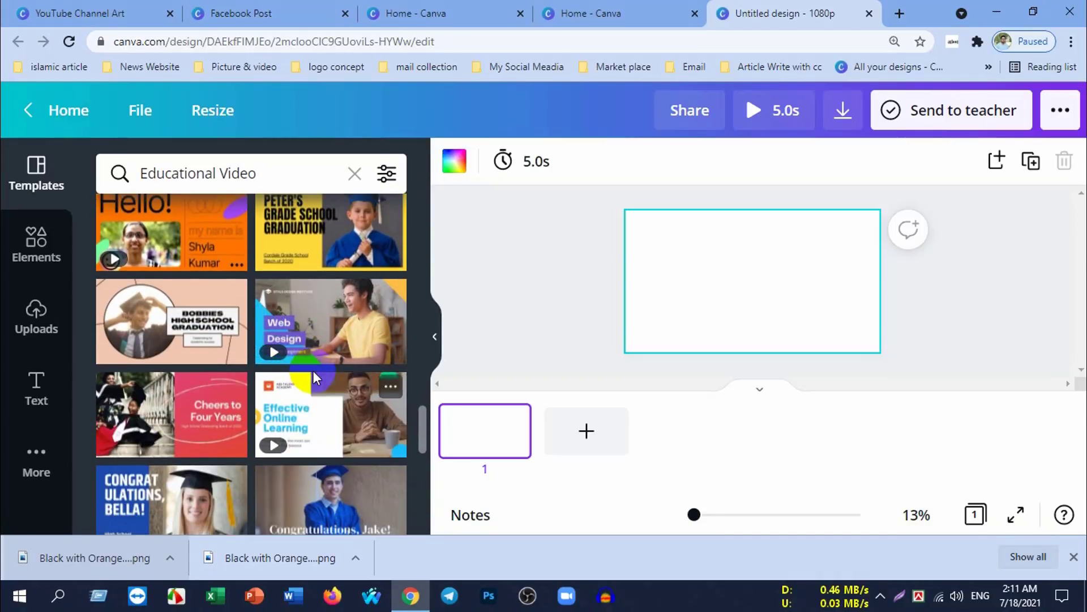
scroll(182, 379, down, 3)
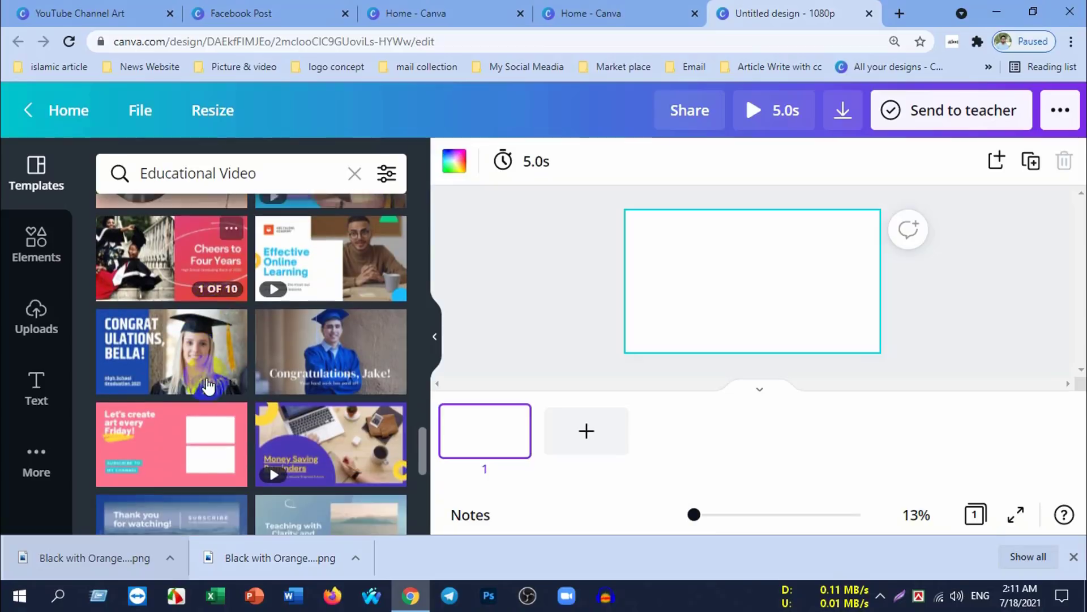
scroll(181, 424, down, 4)
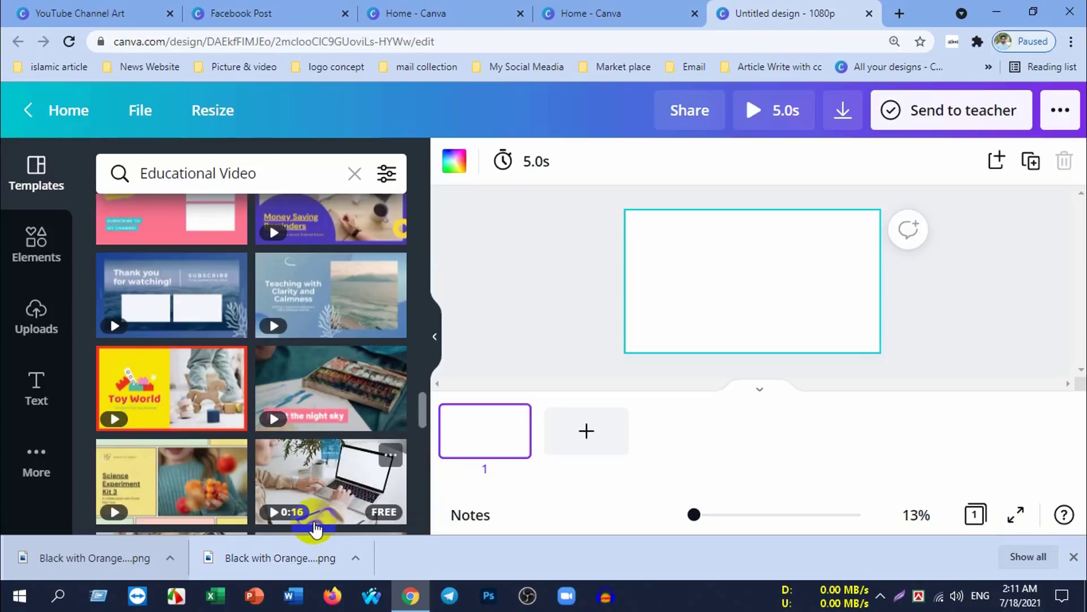
mouse_move(331, 480)
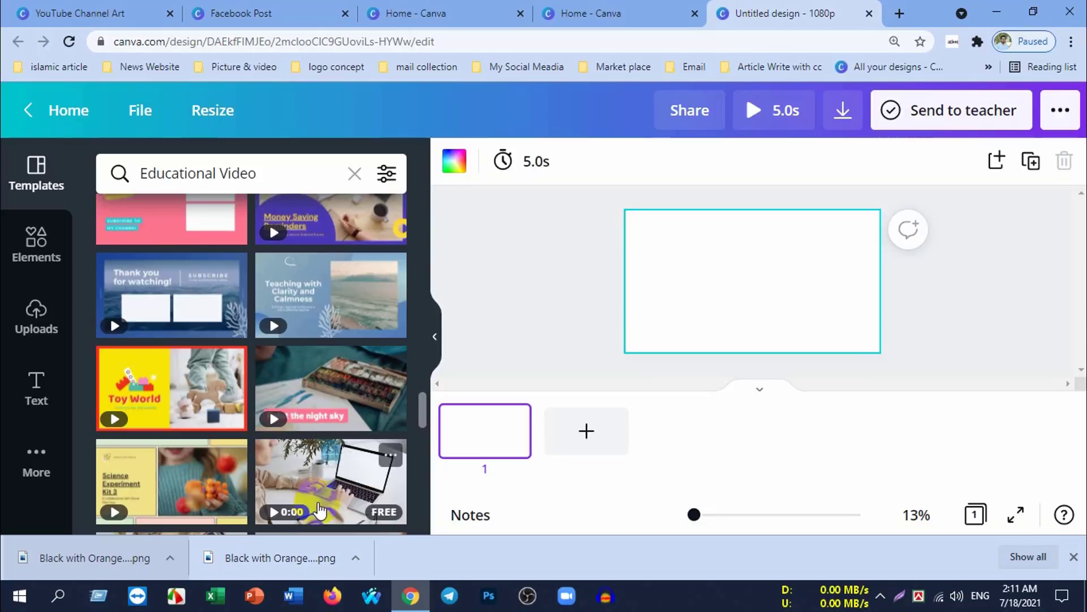
scroll(283, 453, down, 2)
scroll(269, 437, down, 2)
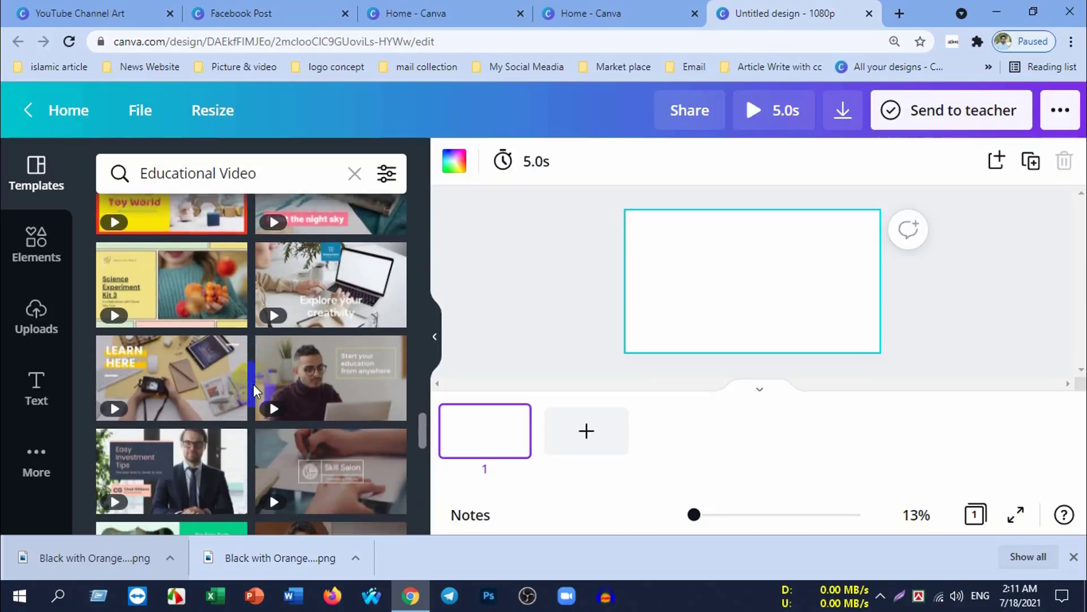
scroll(340, 439, down, 4)
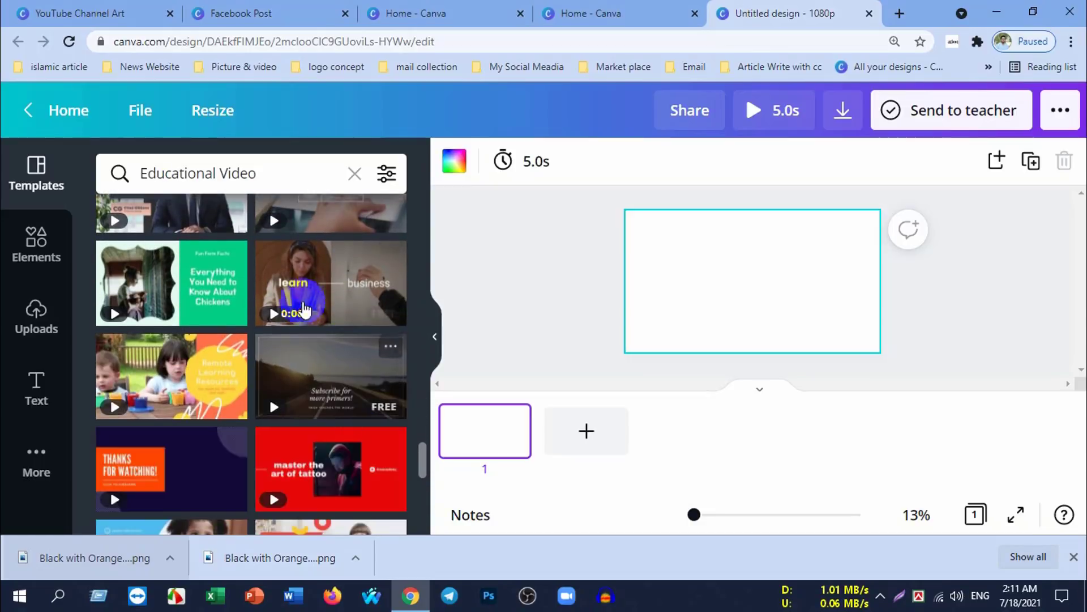
scroll(306, 340, down, 3)
scroll(283, 342, down, 1)
scroll(283, 362, down, 2)
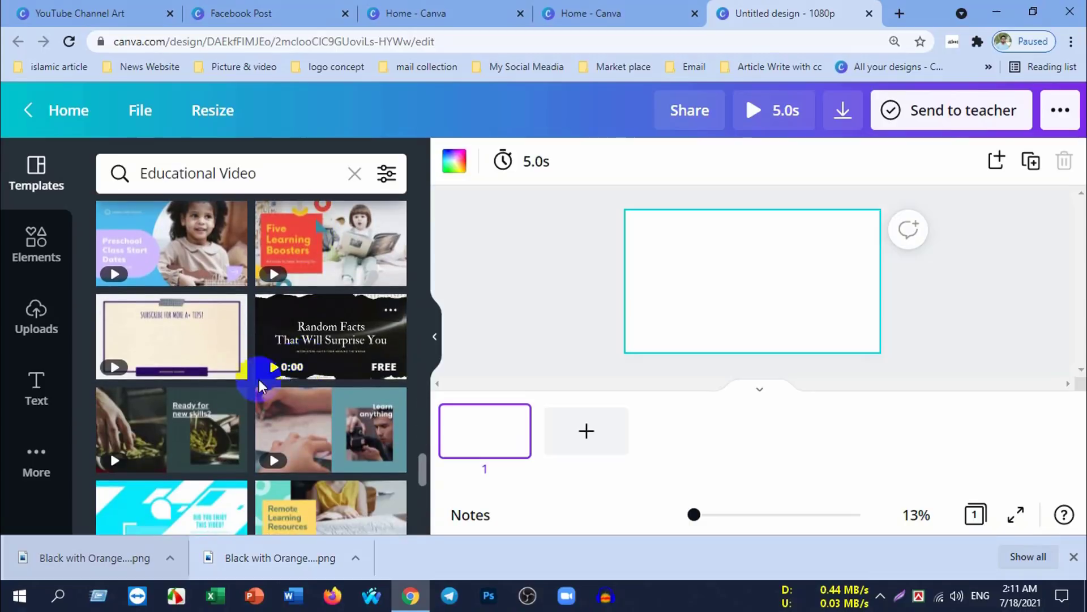
scroll(260, 421, down, 2)
scroll(255, 420, down, 3)
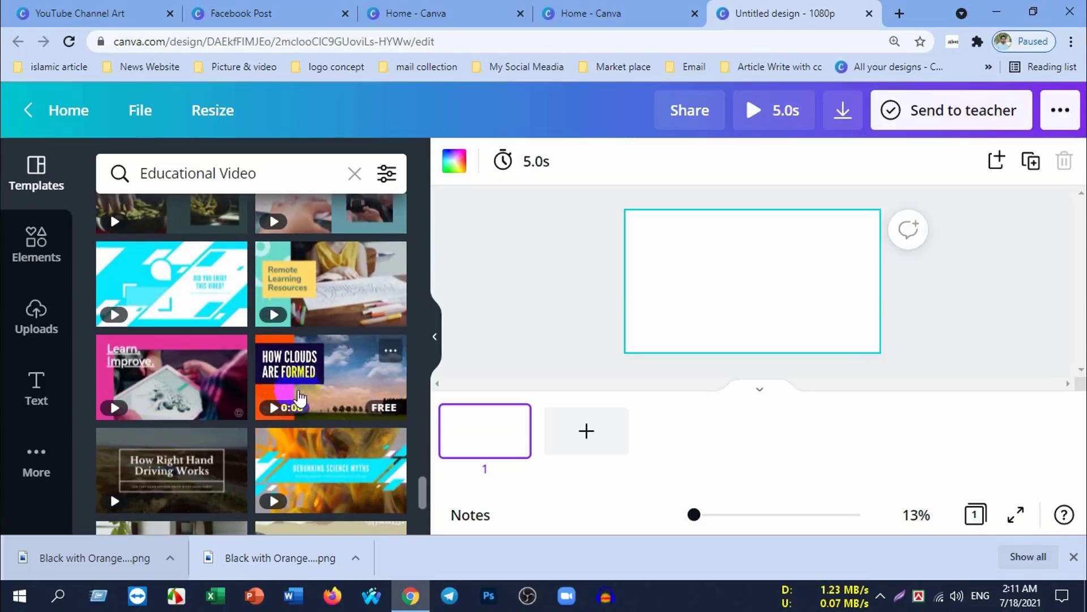
scroll(250, 420, down, 3)
scroll(252, 417, down, 2)
scroll(272, 450, down, 3)
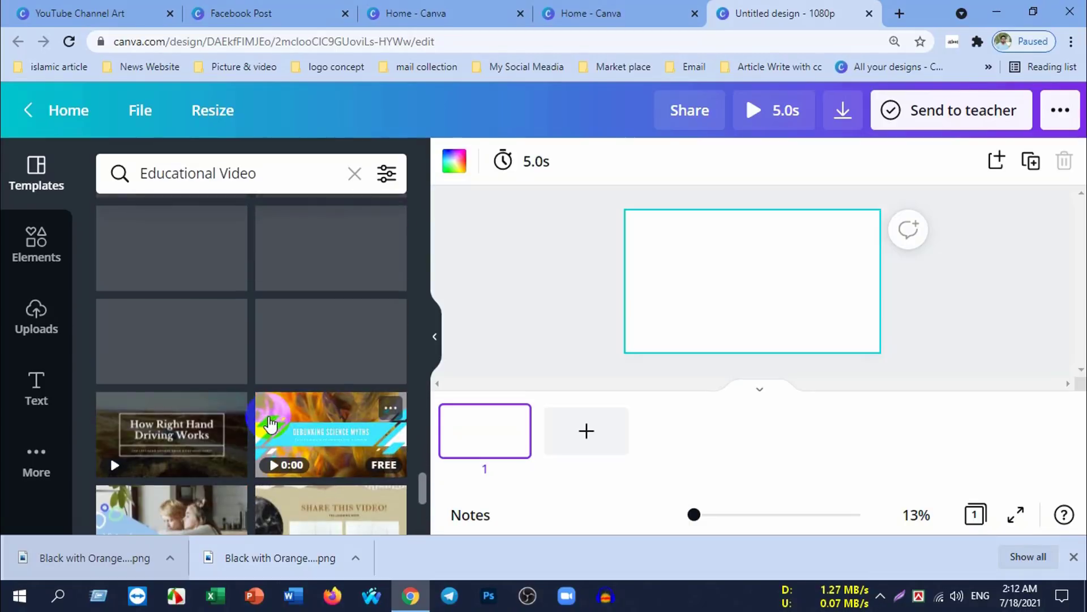
scroll(275, 419, down, 3)
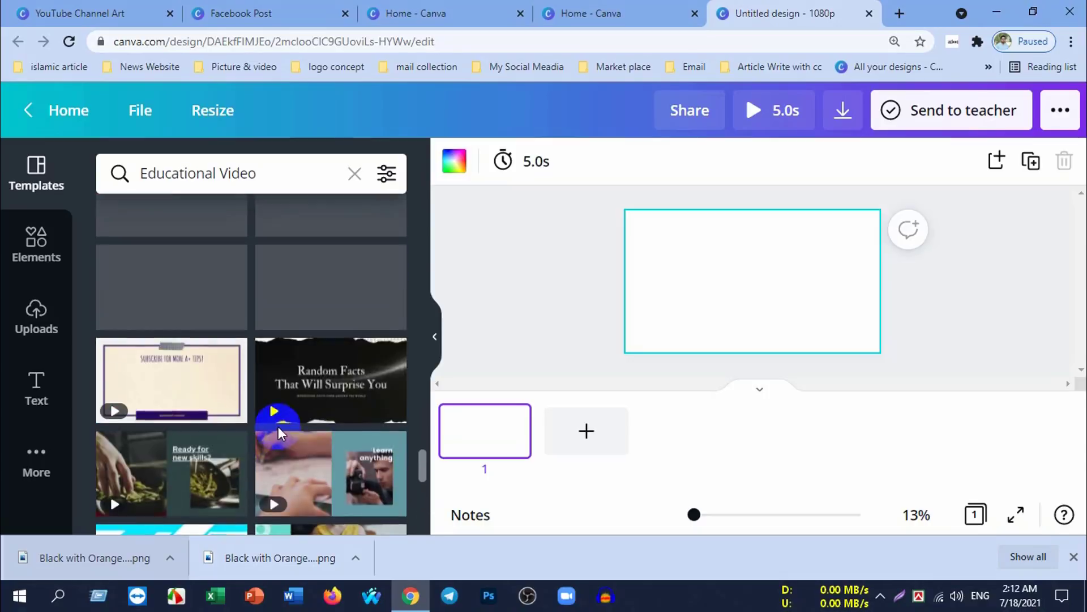
Step: Clear the Educational Video template search and return to the Canva home page
click(290, 170)
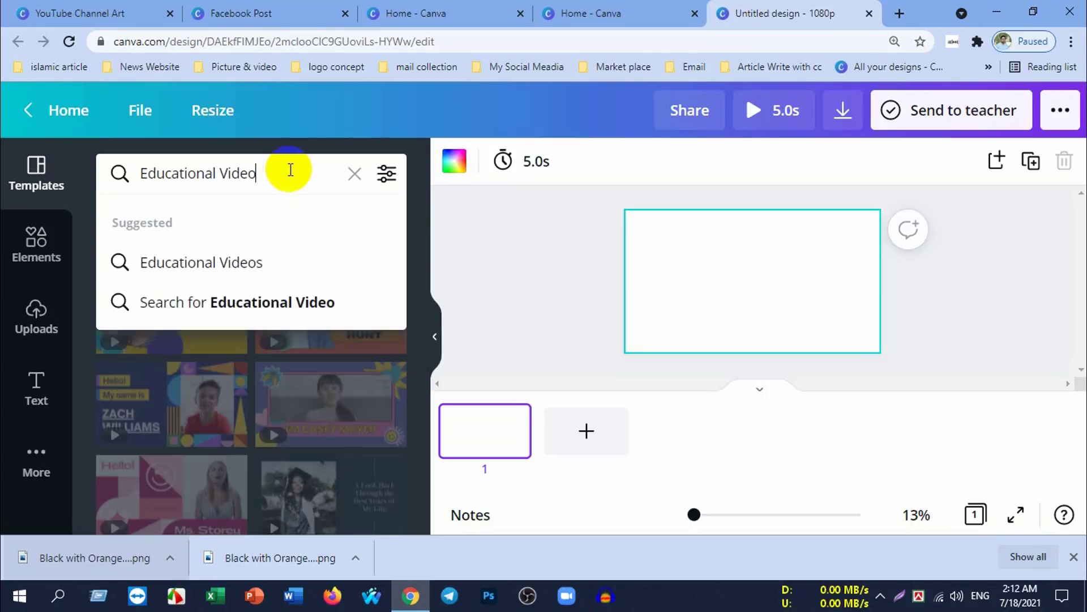
click(349, 175)
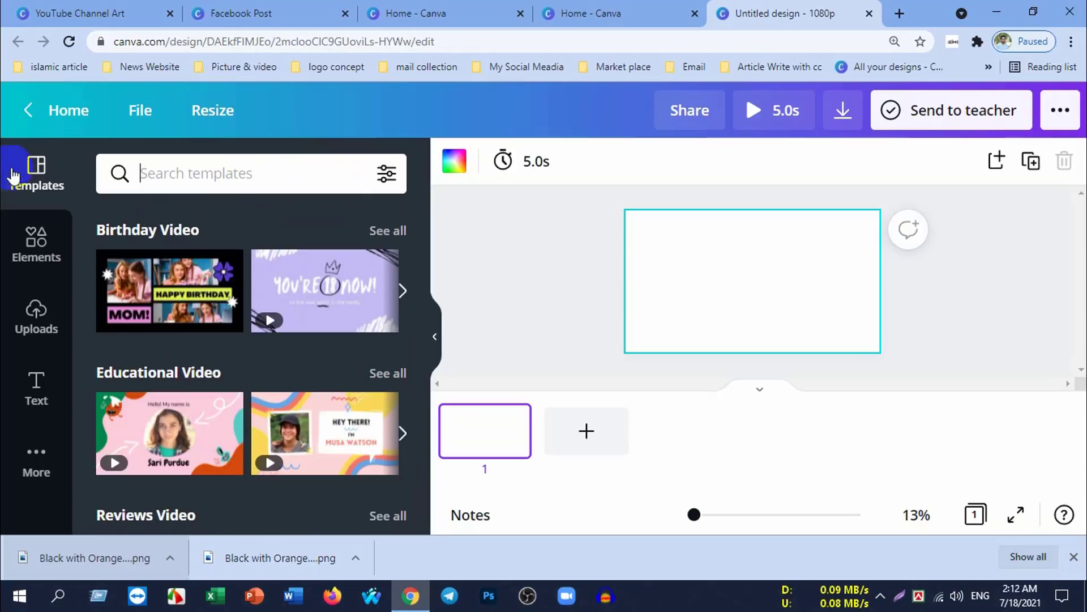
click(62, 112)
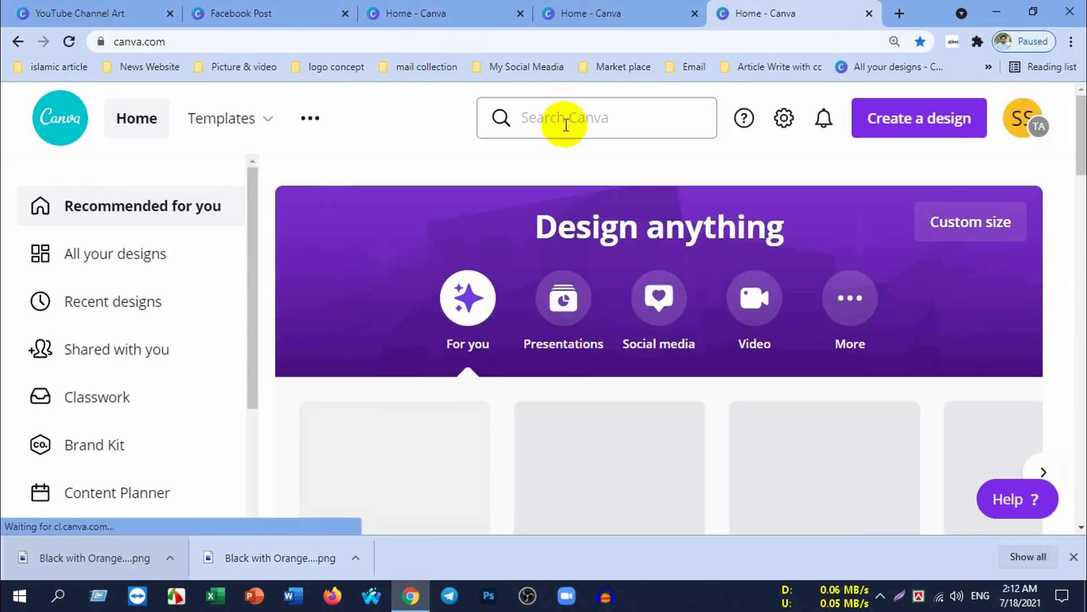
Step: Search all of Canva for 'intro' and choose the YouTube Intro suggestion
click(560, 108)
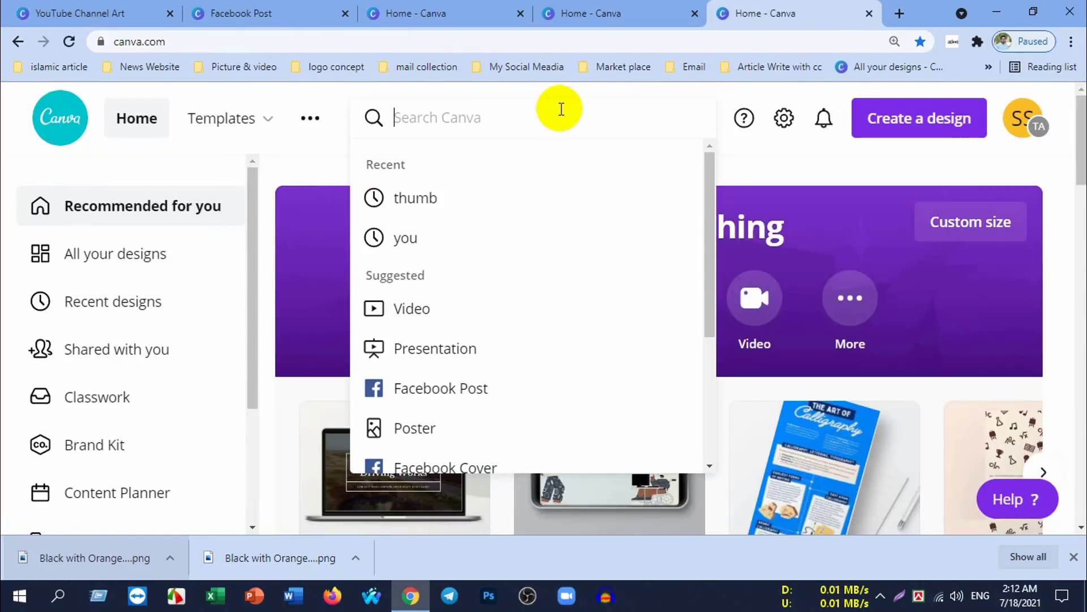
text(intr)
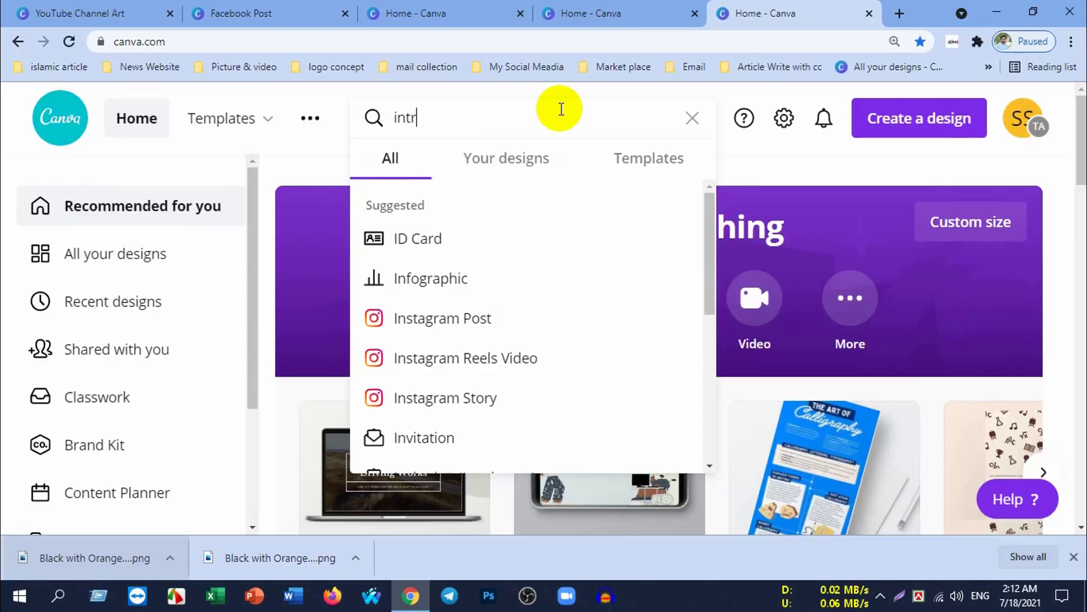
text(o)
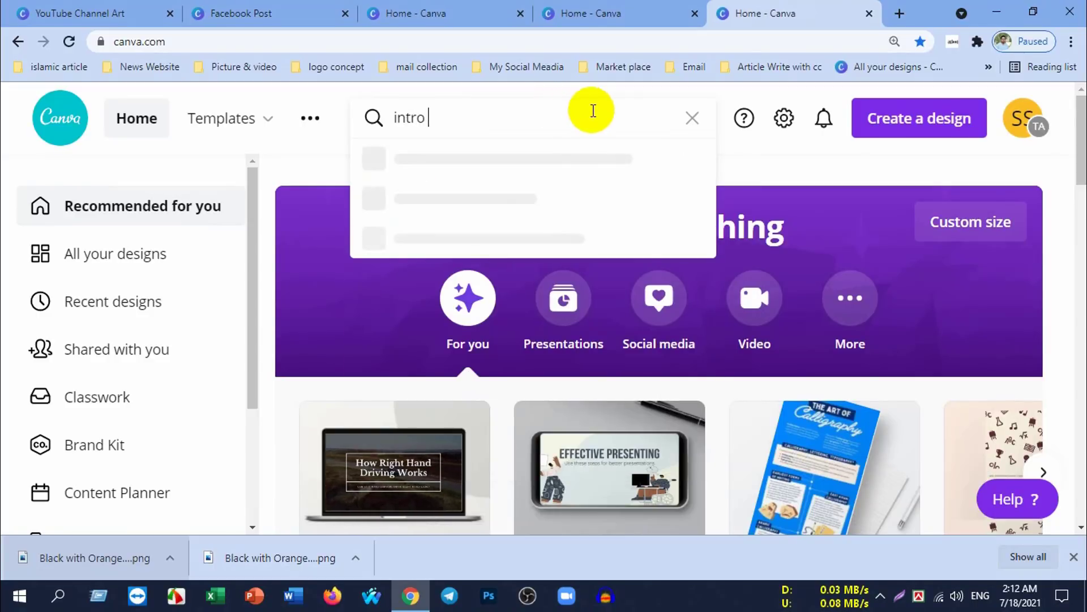
click(473, 199)
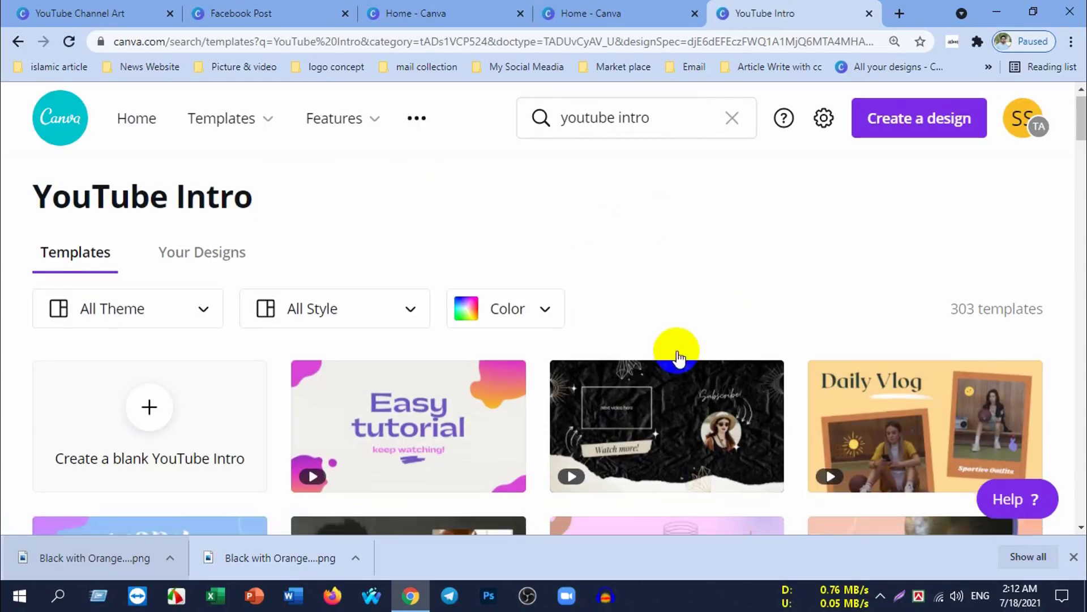
Step: Browse down through the YouTube Intro template results, looking over the intro designs
scroll(678, 357, down, 4)
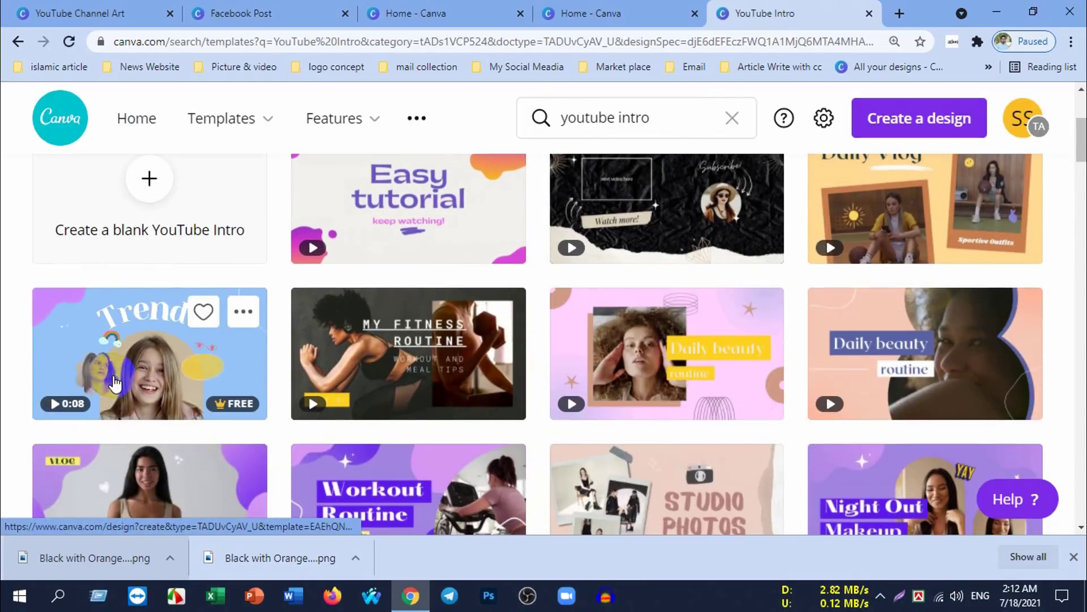
scroll(235, 388, down, 3)
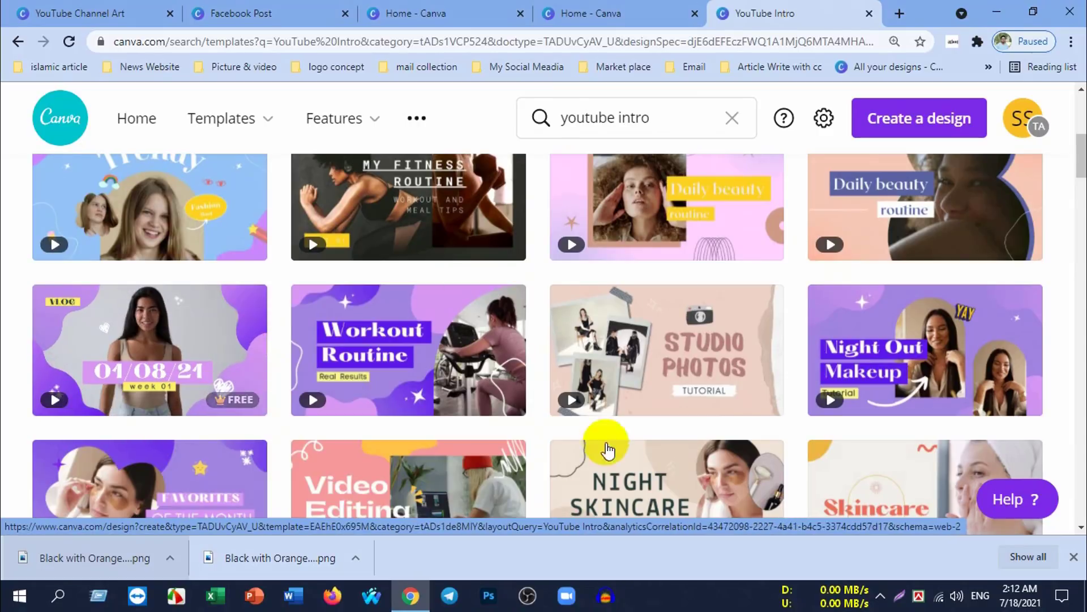
scroll(680, 453, down, 3)
scroll(674, 408, down, 3)
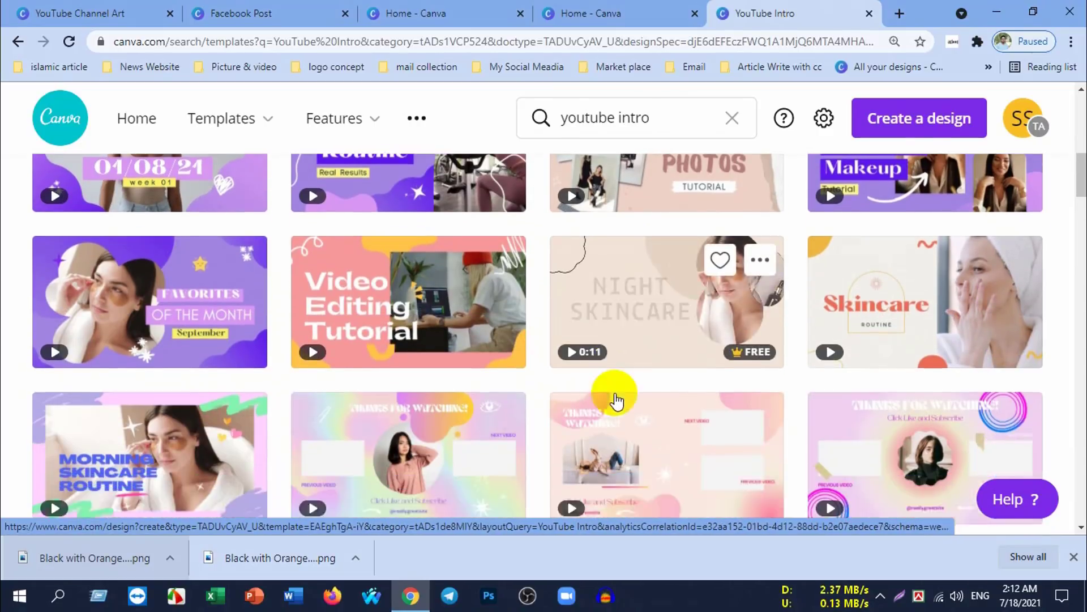
mouse_move(667, 343)
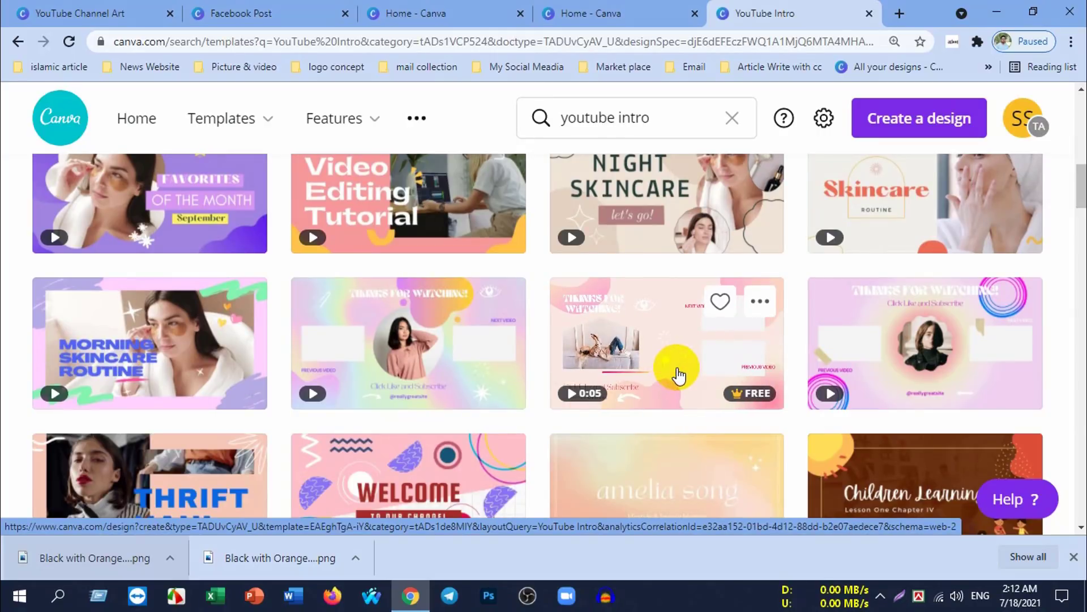
scroll(679, 376, down, 3)
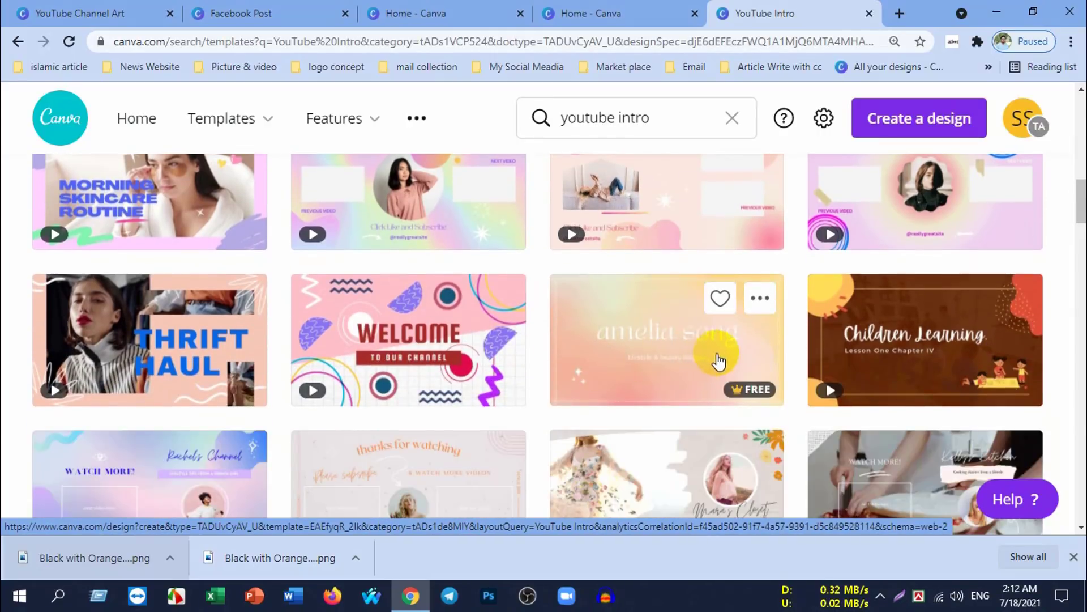
scroll(691, 348, down, 4)
mouse_move(667, 413)
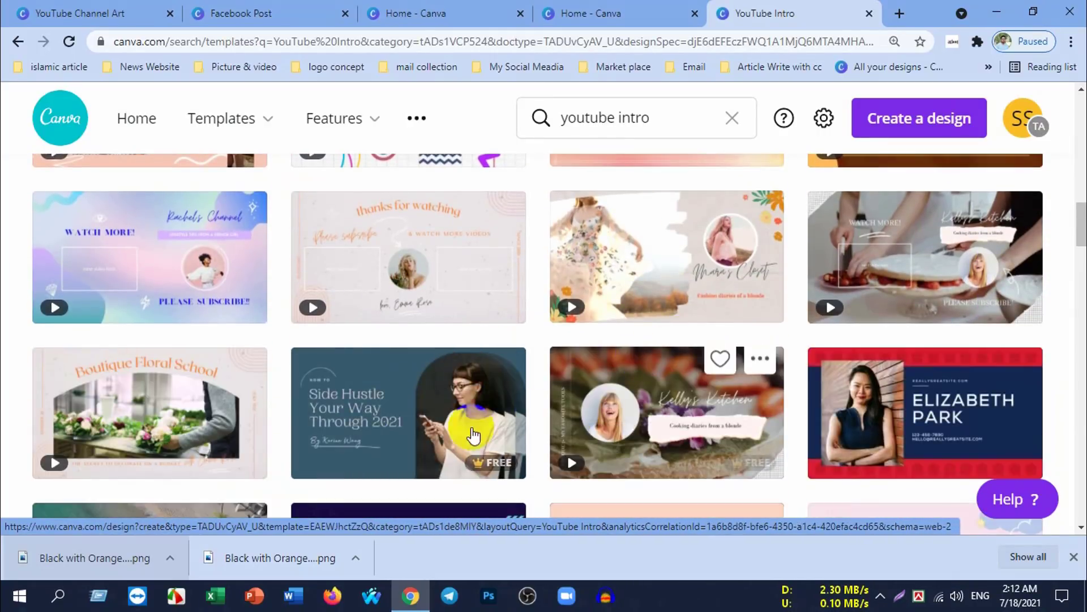
scroll(689, 408, down, 3)
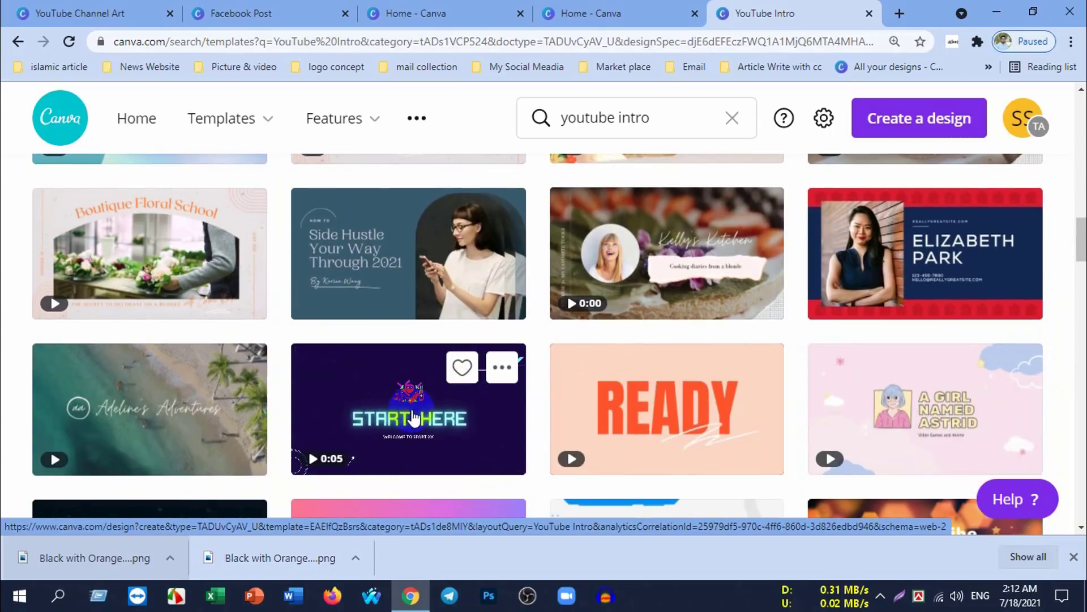
mouse_move(100, 454)
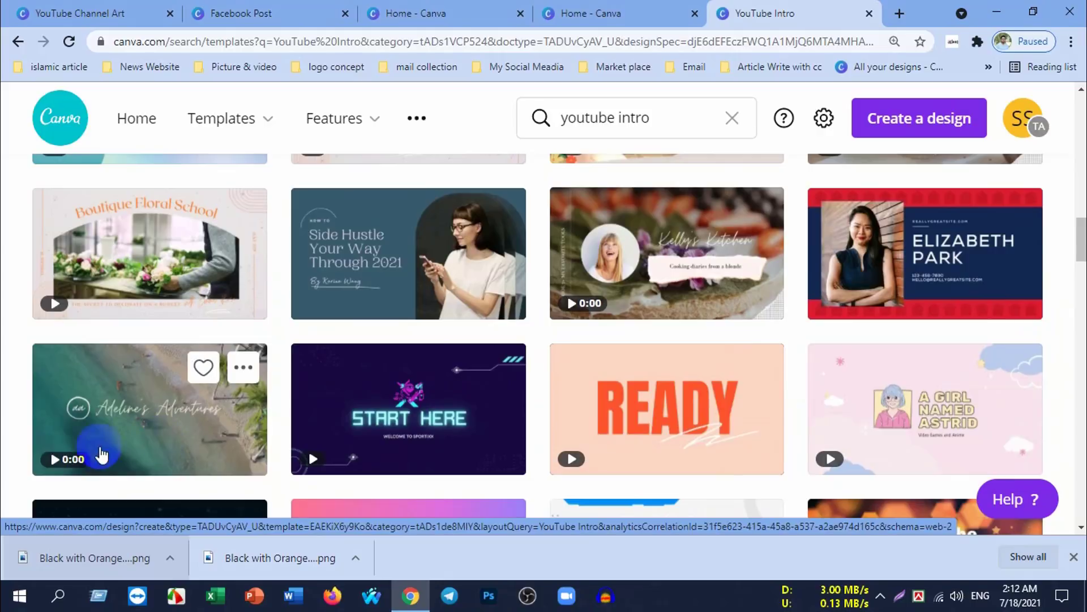
scroll(211, 409, down, 4)
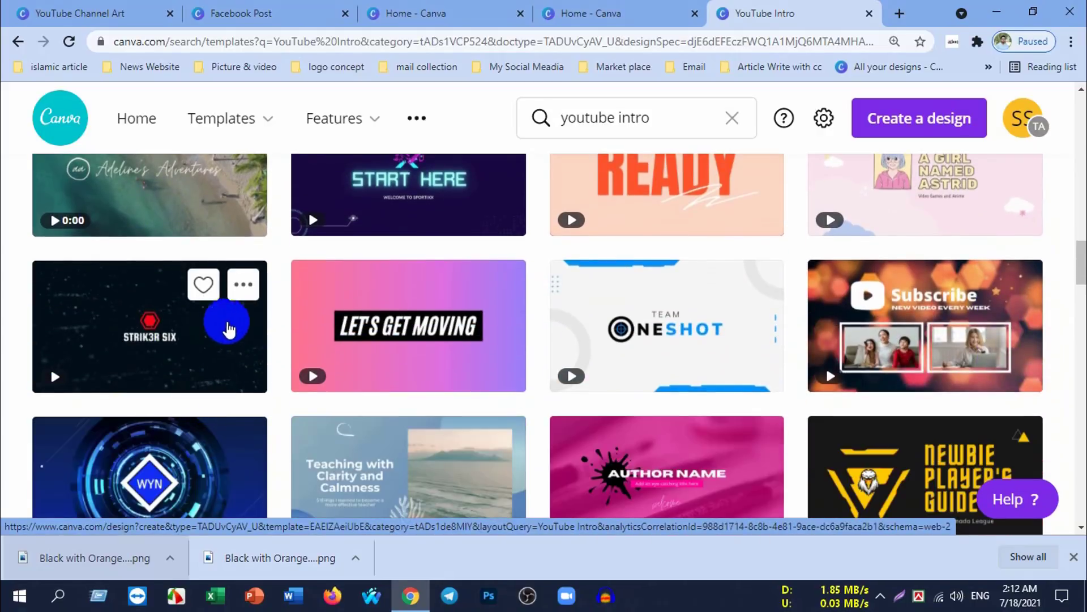
scroll(357, 354, down, 3)
scroll(369, 355, down, 4)
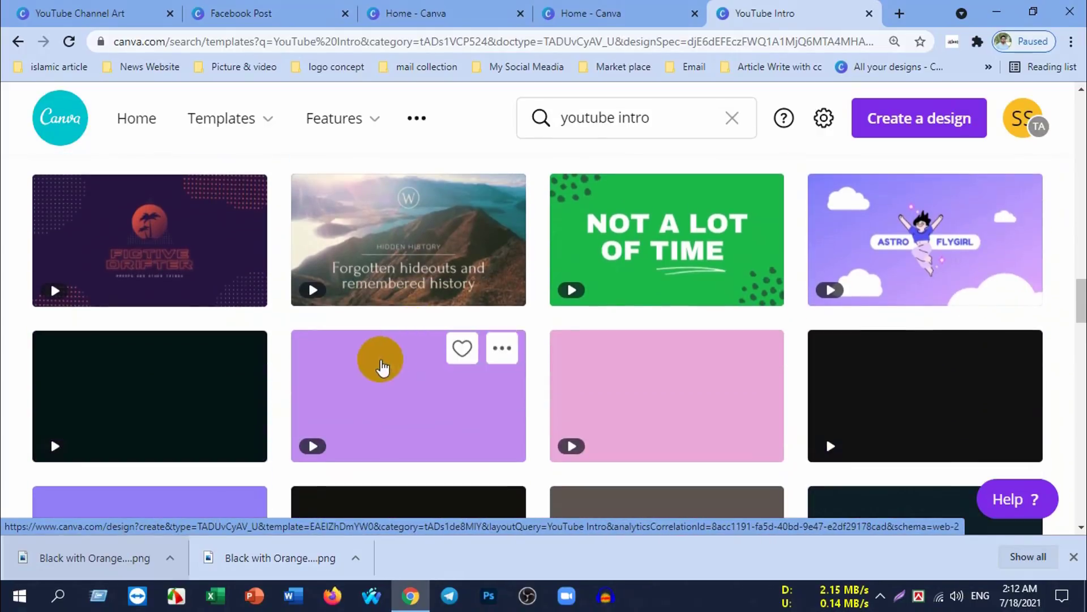
scroll(396, 381, down, 7)
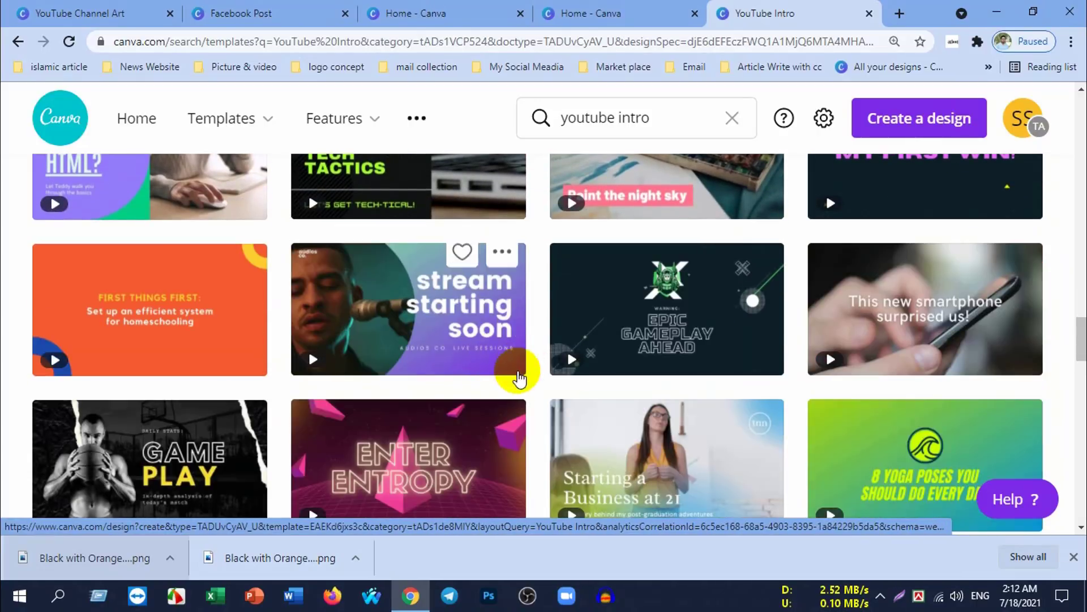
scroll(526, 374, down, 3)
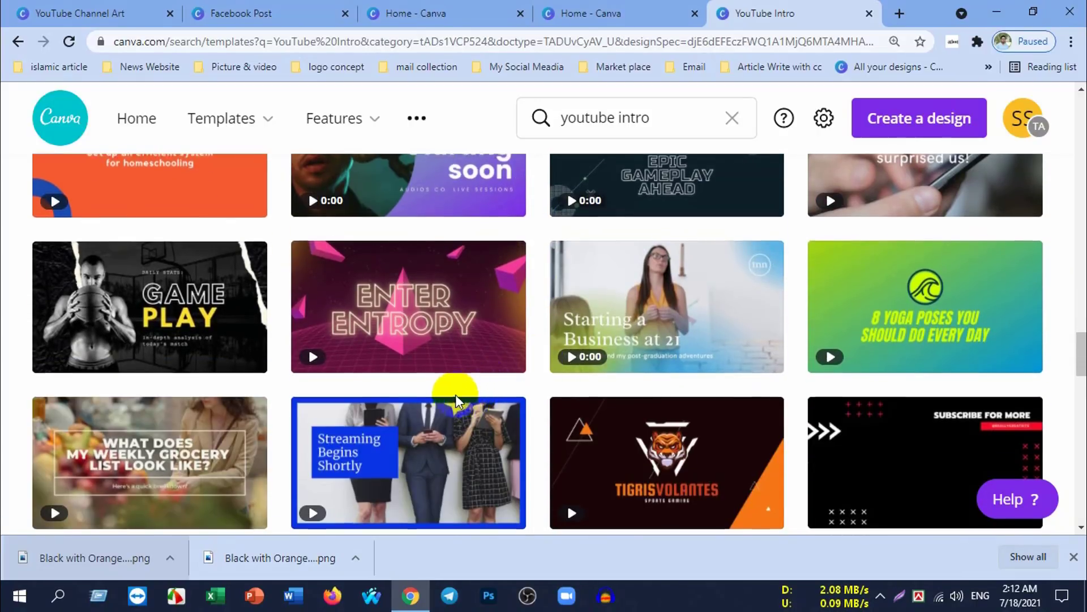
scroll(453, 396, up, 4)
scroll(316, 409, up, 4)
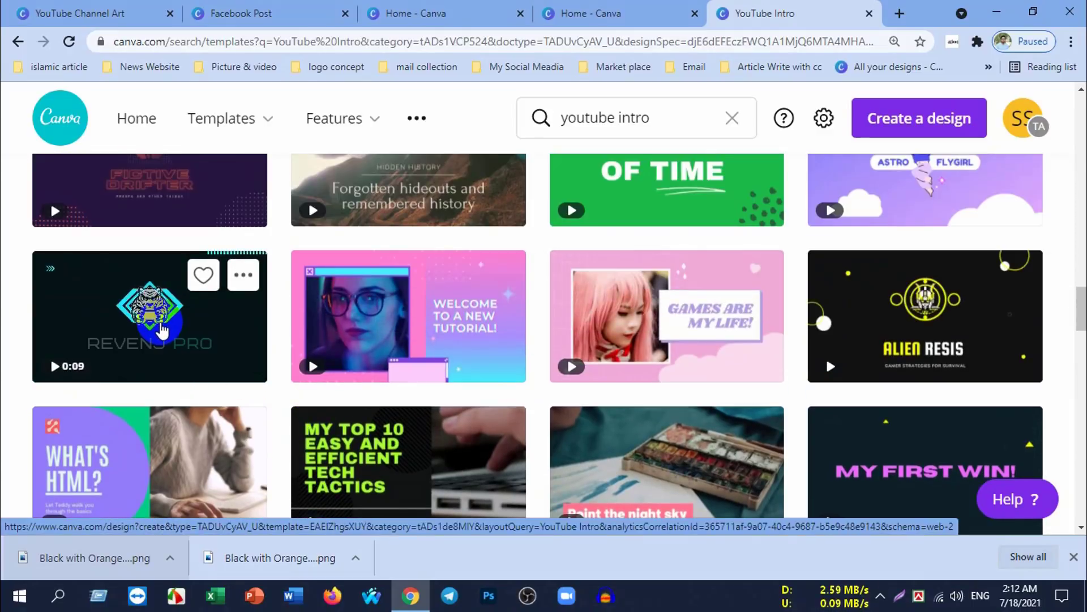
mouse_move(925, 316)
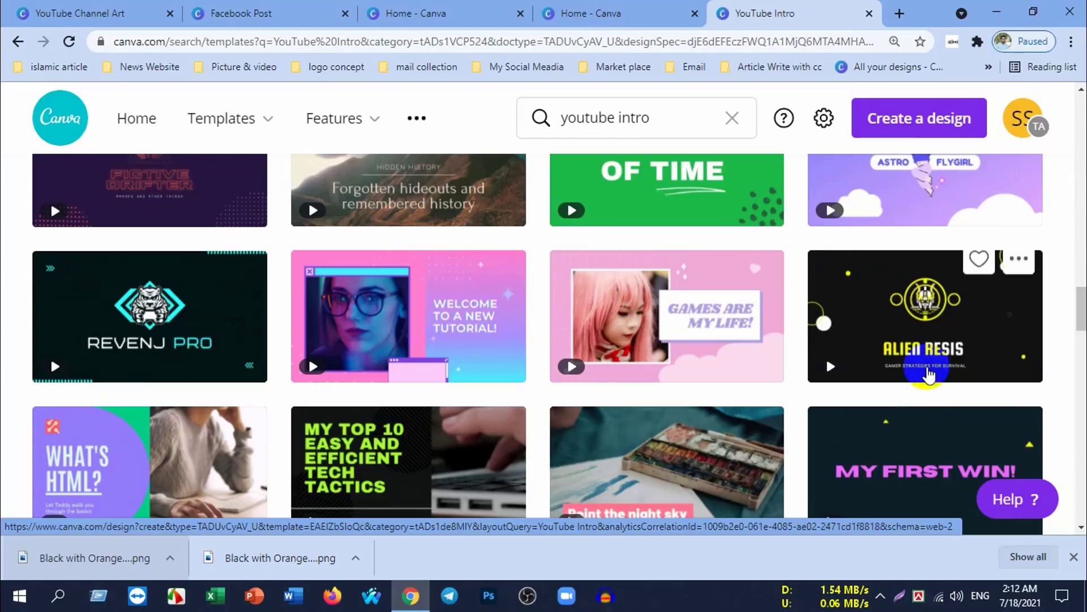
scroll(864, 384, down, 5)
scroll(854, 376, down, 3)
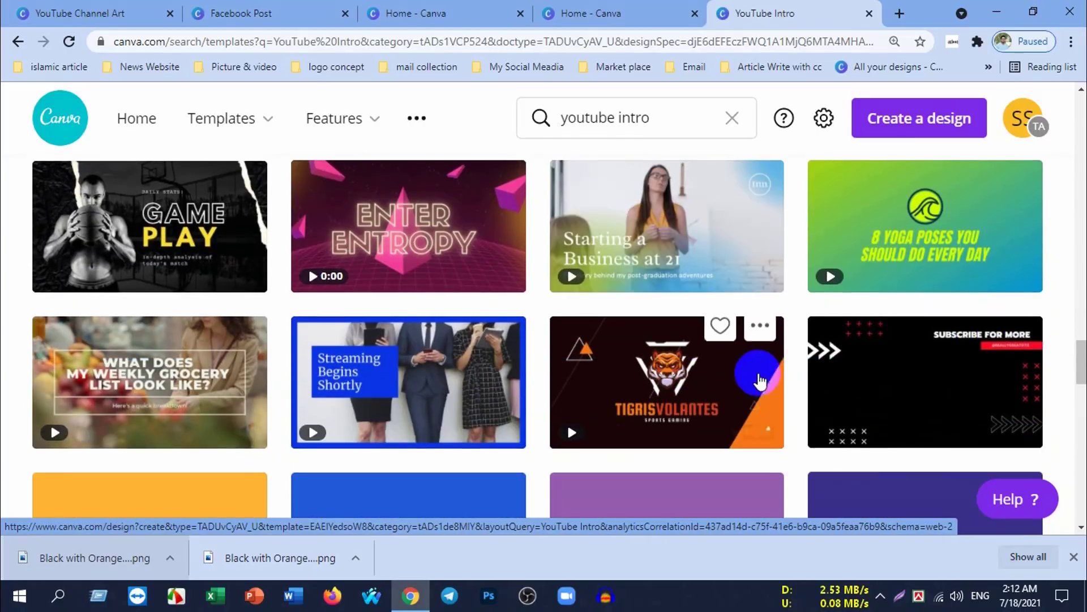
scroll(499, 351, down, 4)
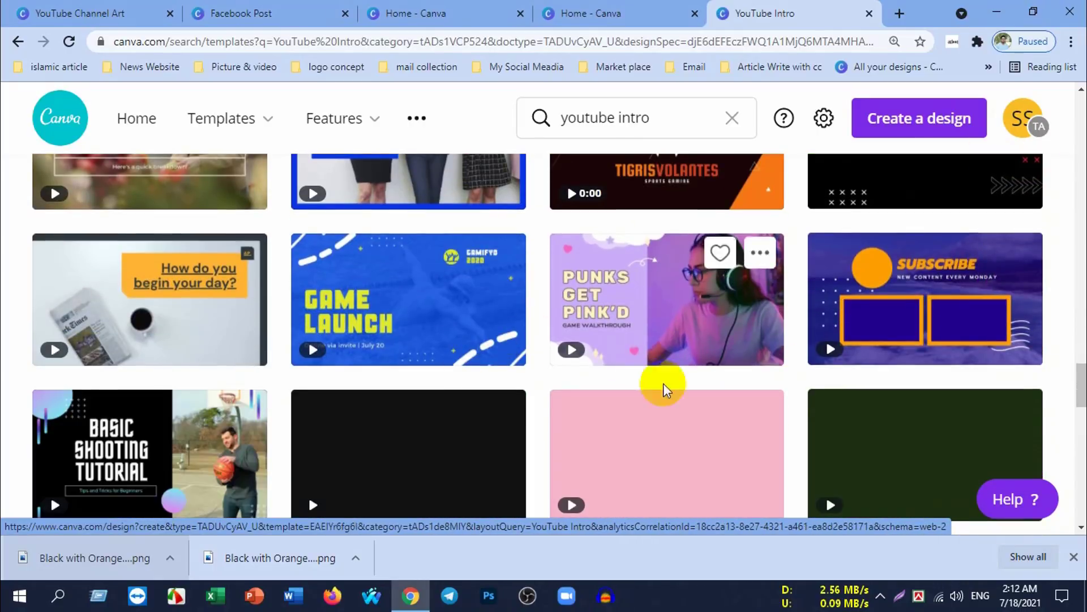
scroll(660, 383, up, 3)
scroll(793, 320, down, 5)
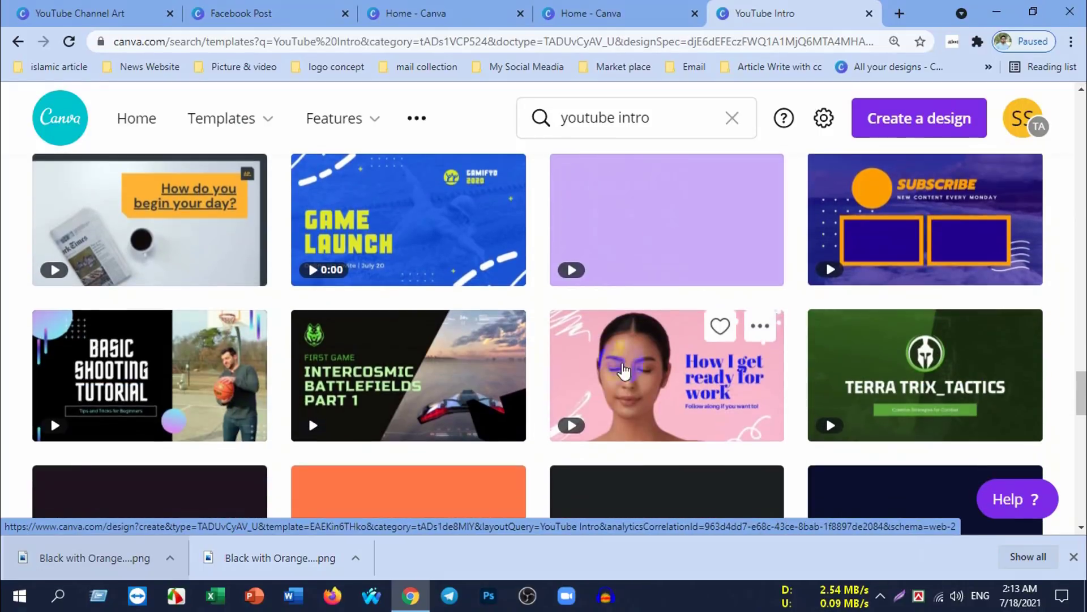
scroll(657, 357, down, 2)
scroll(716, 348, down, 3)
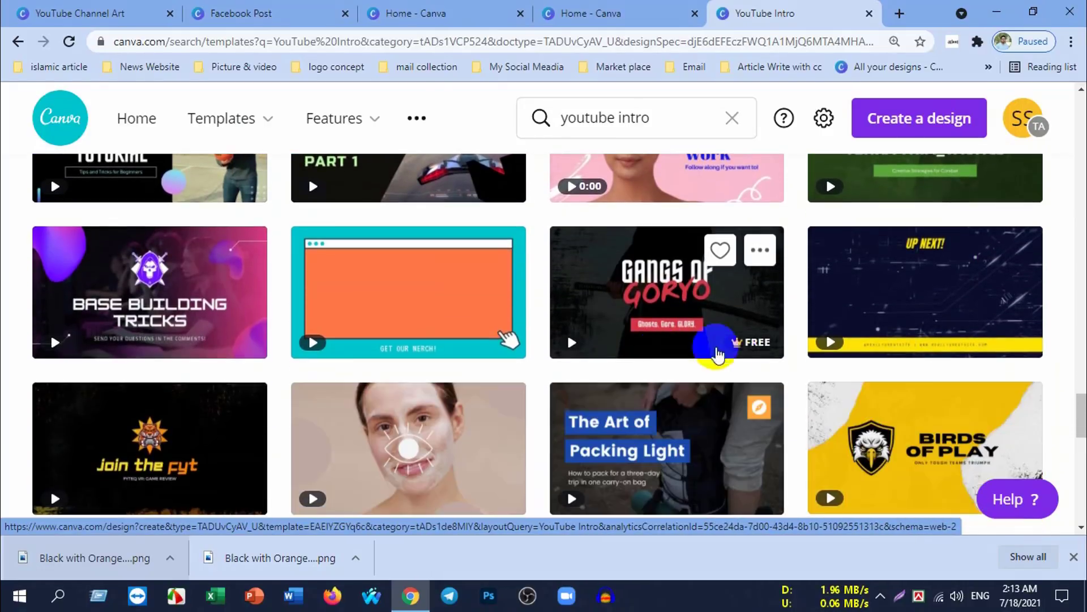
scroll(725, 396, down, 2)
scroll(339, 373, down, 3)
scroll(311, 376, down, 3)
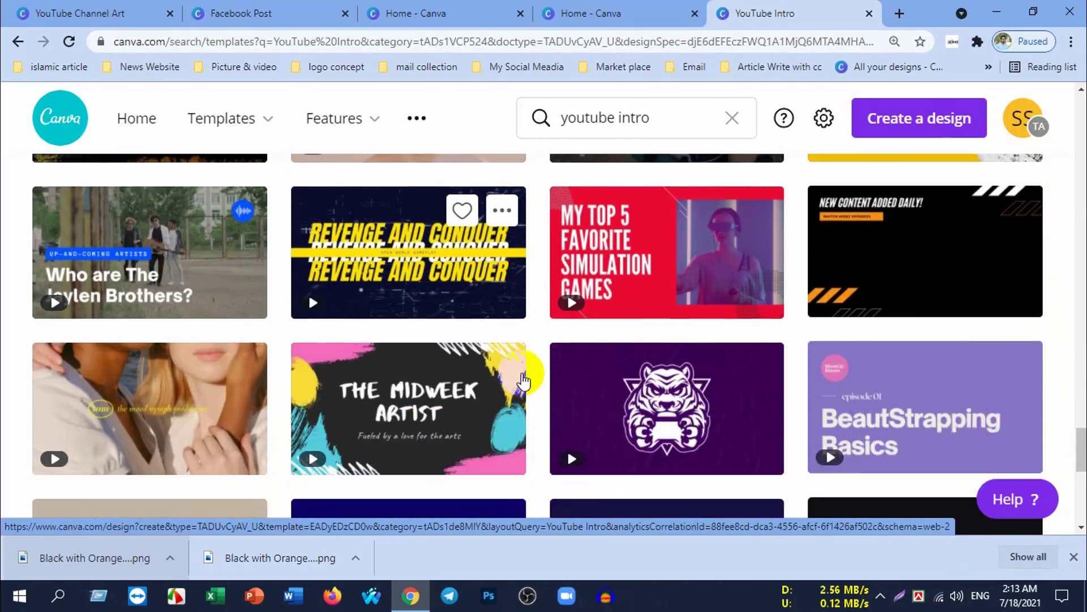
scroll(481, 374, down, 1)
scroll(527, 359, down, 3)
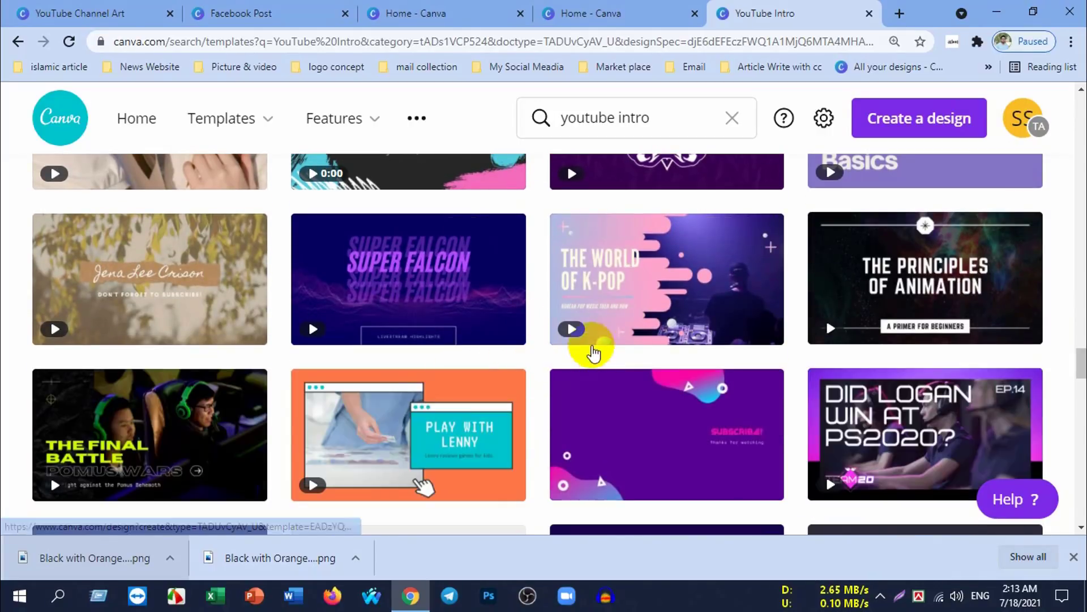
scroll(599, 340, down, 1)
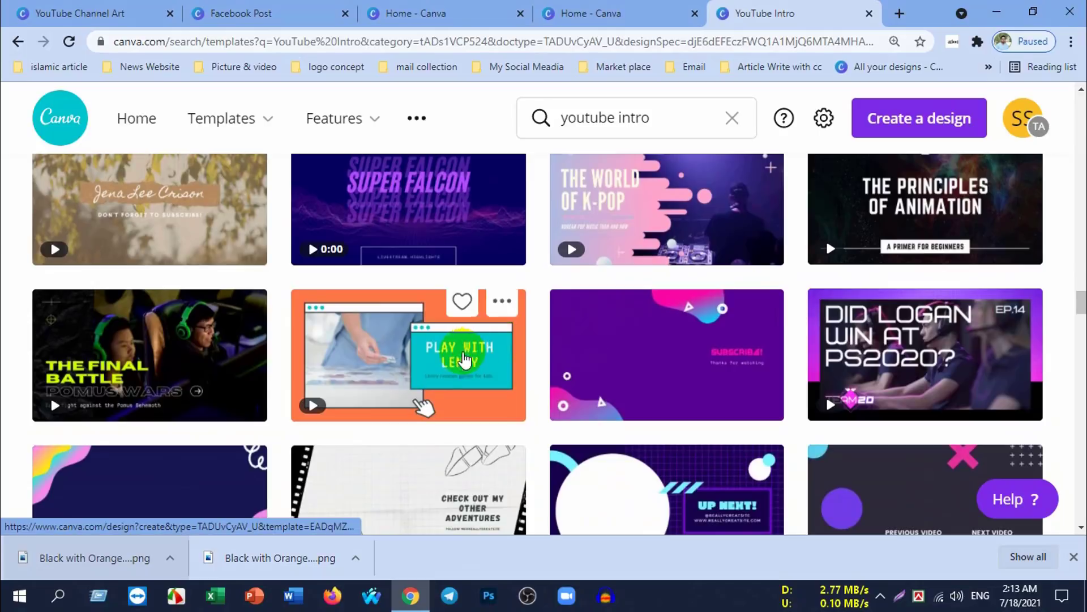
scroll(623, 340, down, 2)
scroll(621, 342, down, 2)
scroll(639, 355, up, 2)
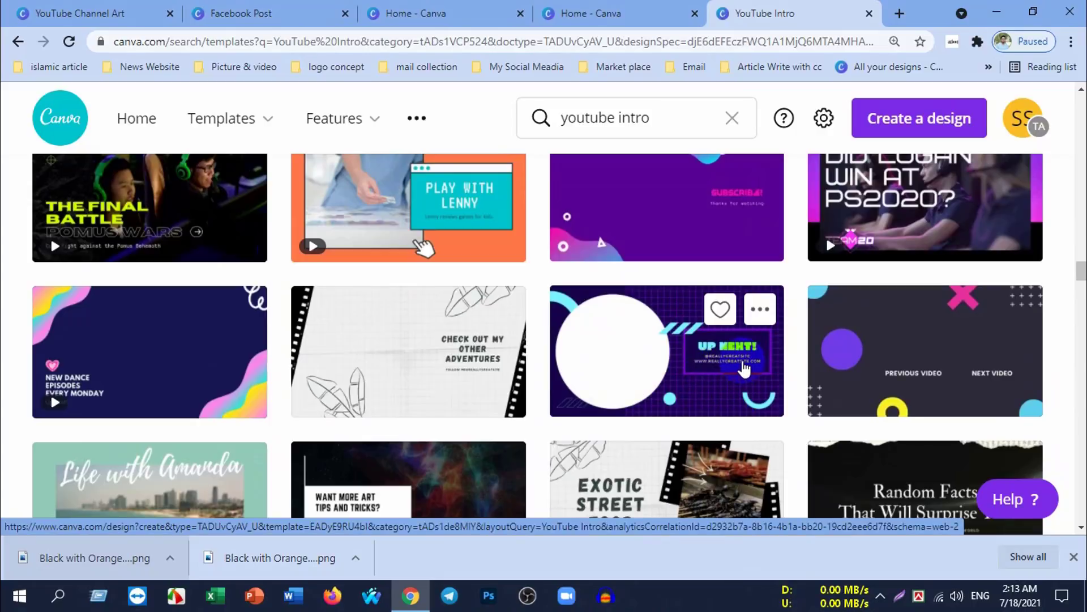
scroll(639, 363, down, 2)
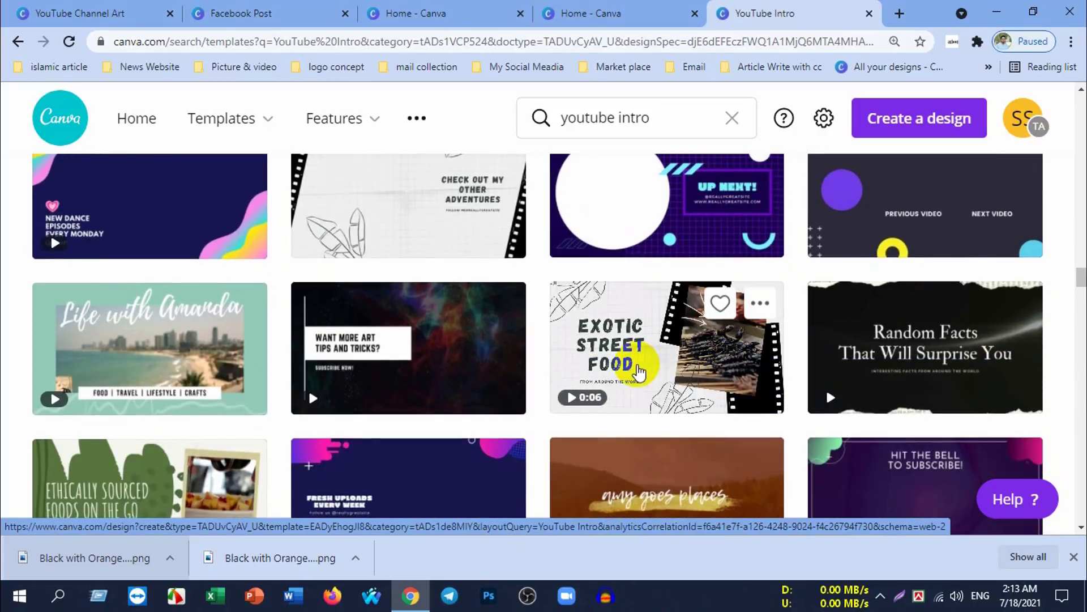
scroll(649, 368, down, 4)
scroll(662, 379, down, 2)
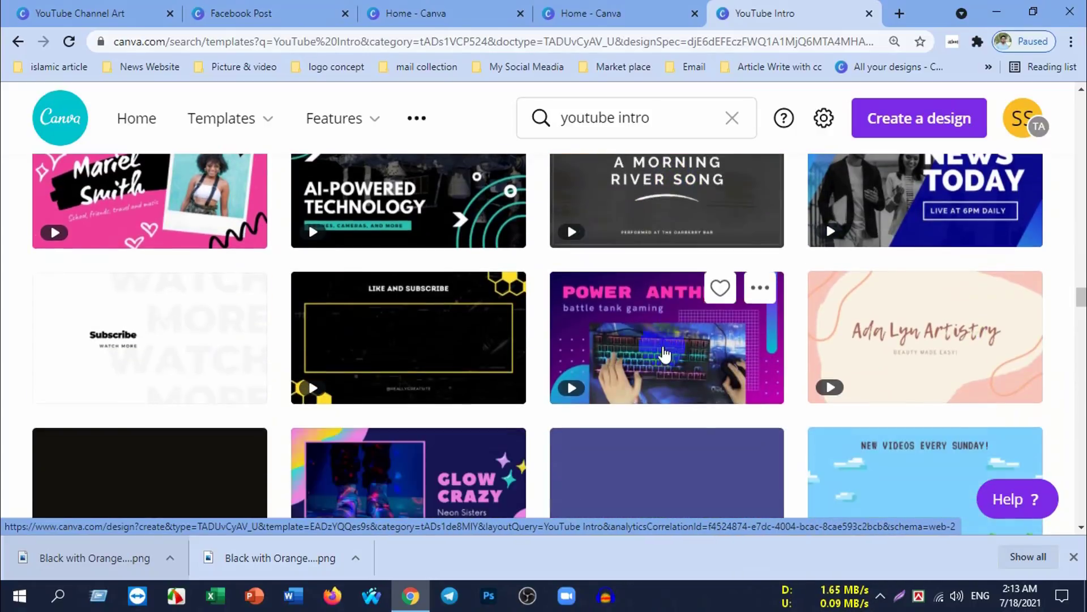
scroll(558, 385, down, 2)
scroll(680, 377, up, 5)
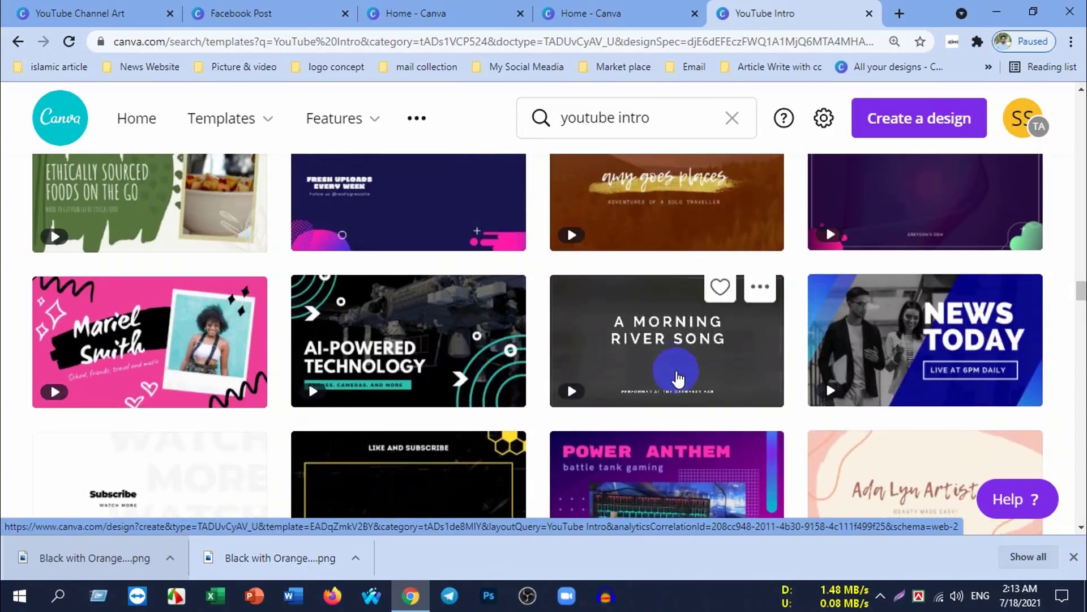
scroll(683, 377, up, 4)
scroll(683, 368, up, 3)
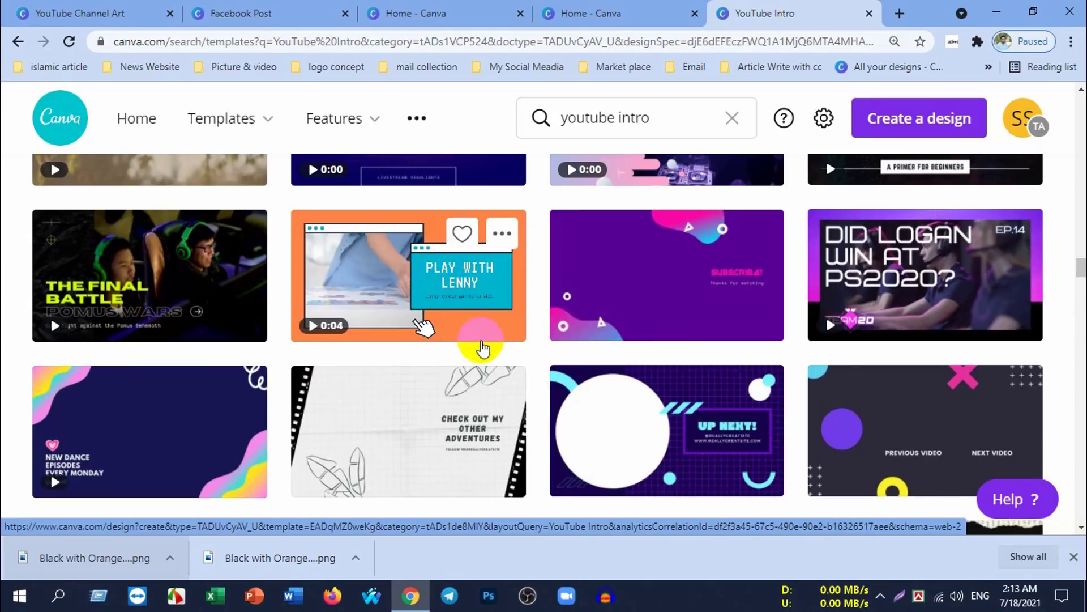
mouse_move(409, 274)
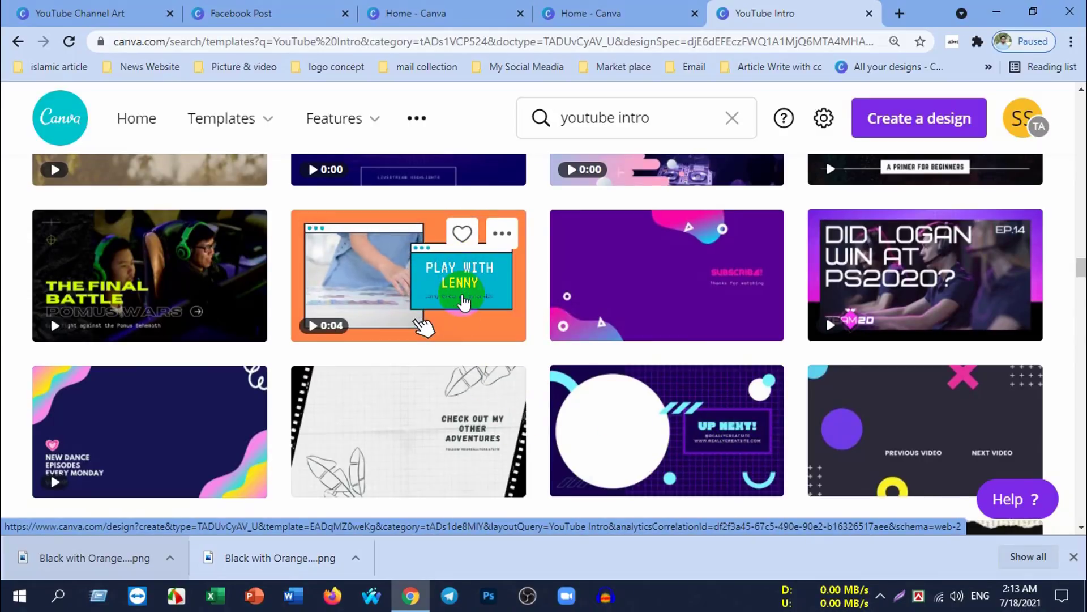
scroll(448, 329, down, 1)
scroll(396, 351, down, 3)
scroll(295, 362, down, 3)
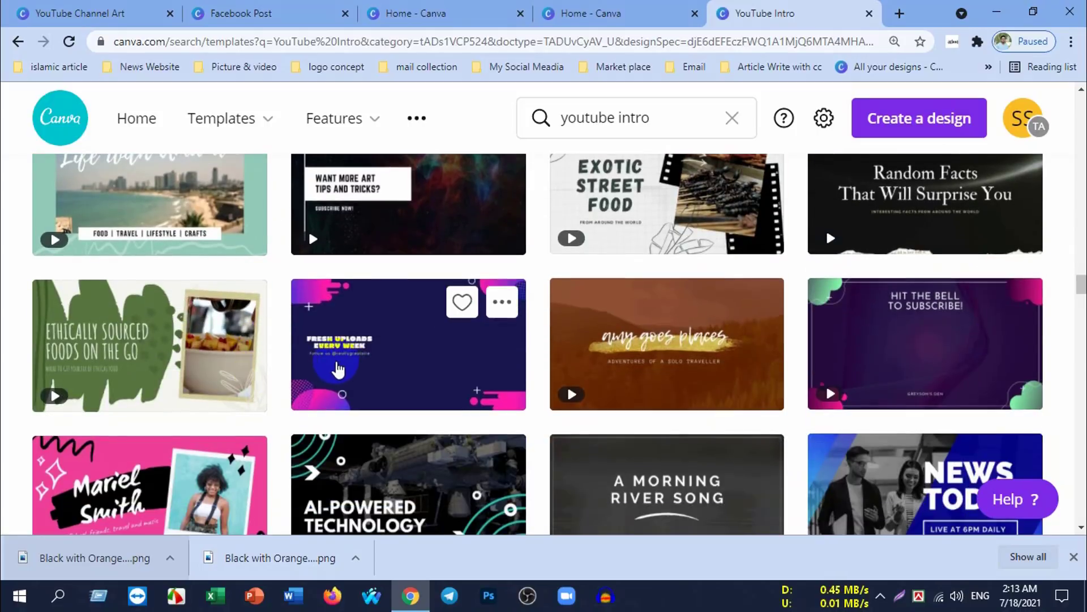
scroll(339, 370, down, 4)
scroll(622, 371, down, 4)
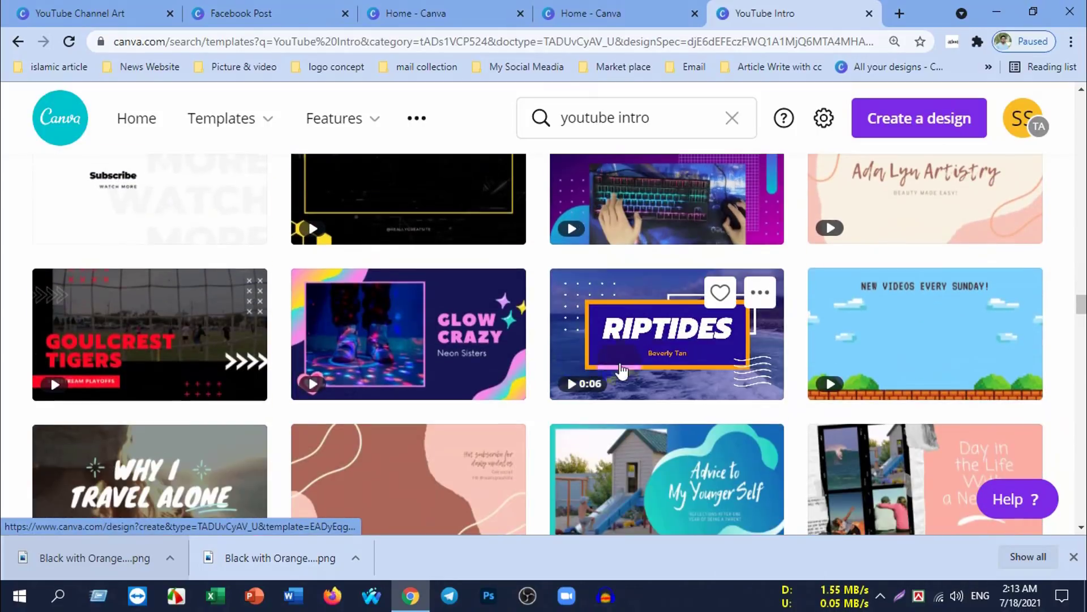
scroll(669, 370, up, 2)
scroll(657, 356, up, 1)
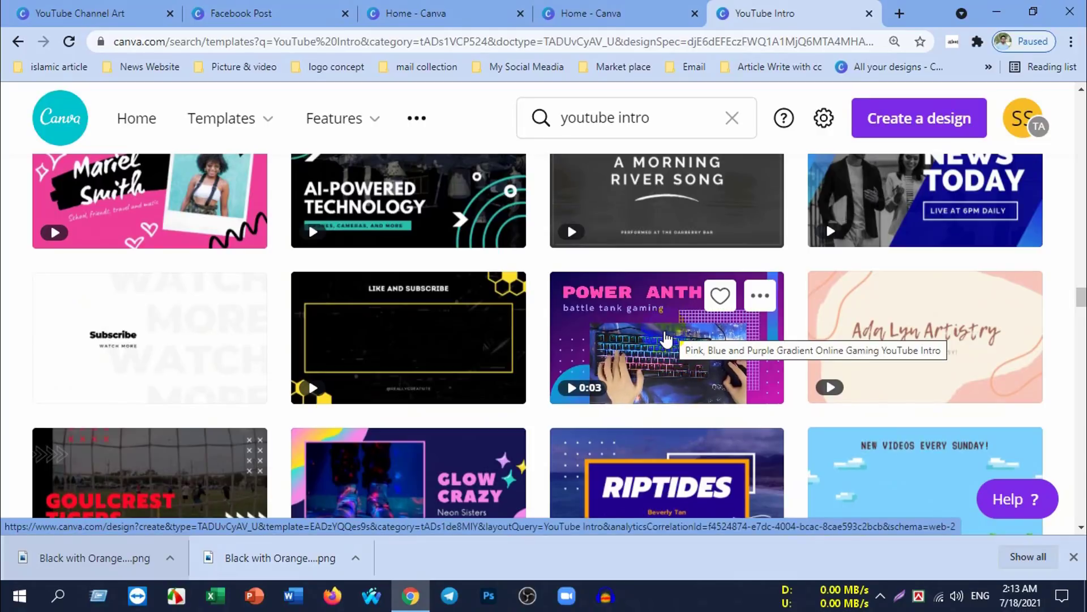
Step: Keep browsing further down the intro templates, then scroll back up the results
mouse_move(408, 337)
click(415, 371)
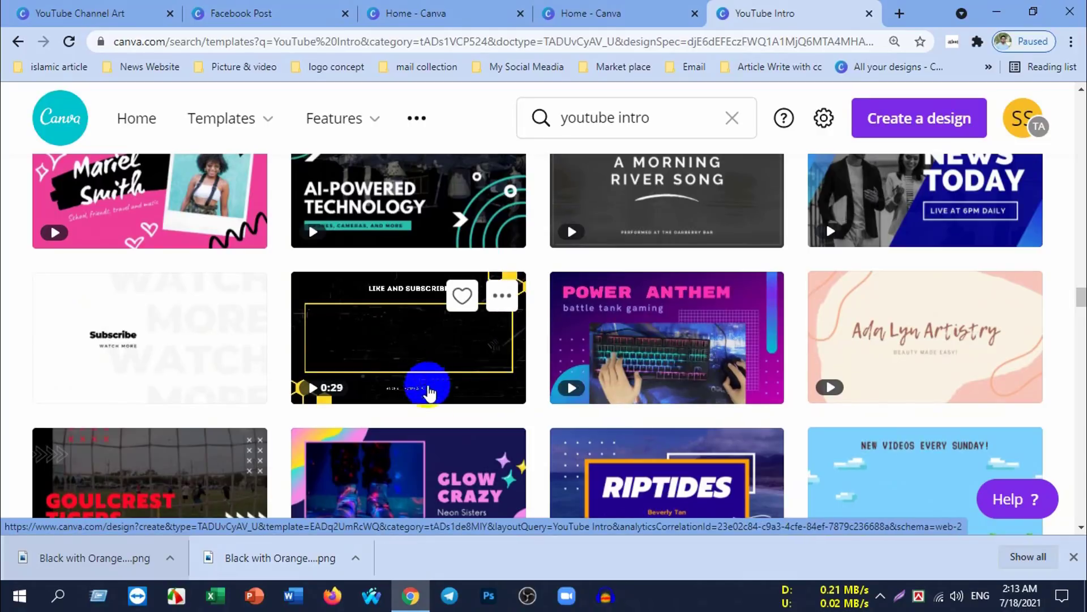
scroll(425, 400, down, 3)
scroll(227, 340, down, 1)
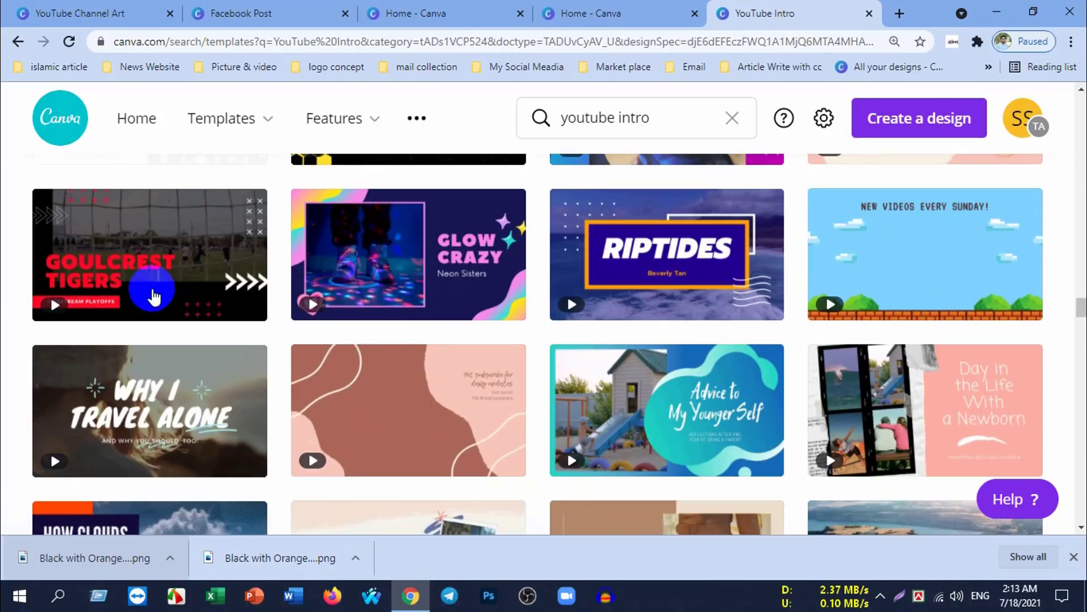
mouse_move(667, 410)
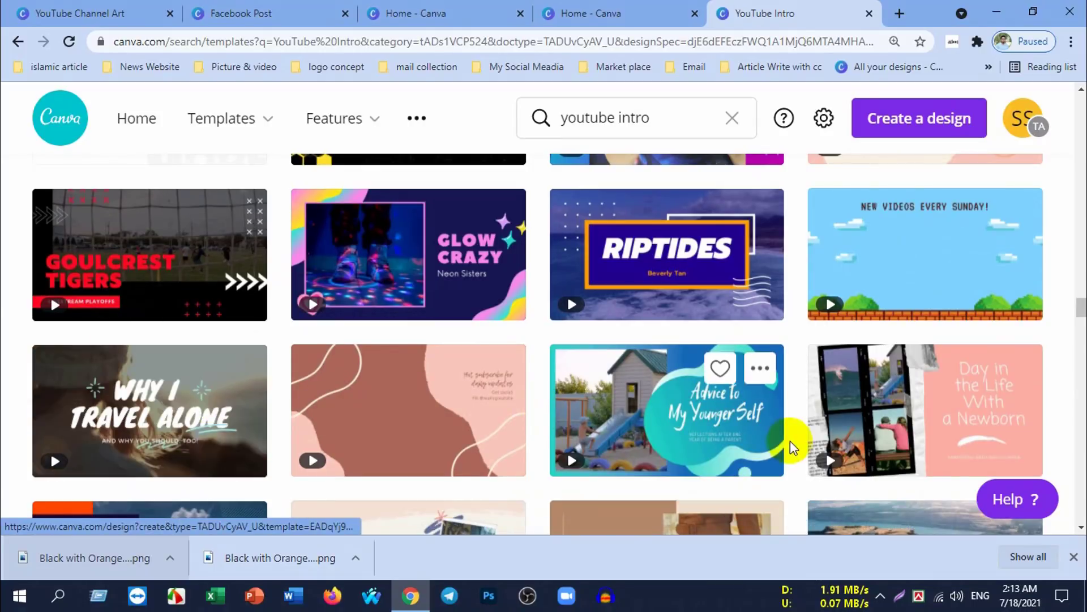
scroll(724, 434, down, 5)
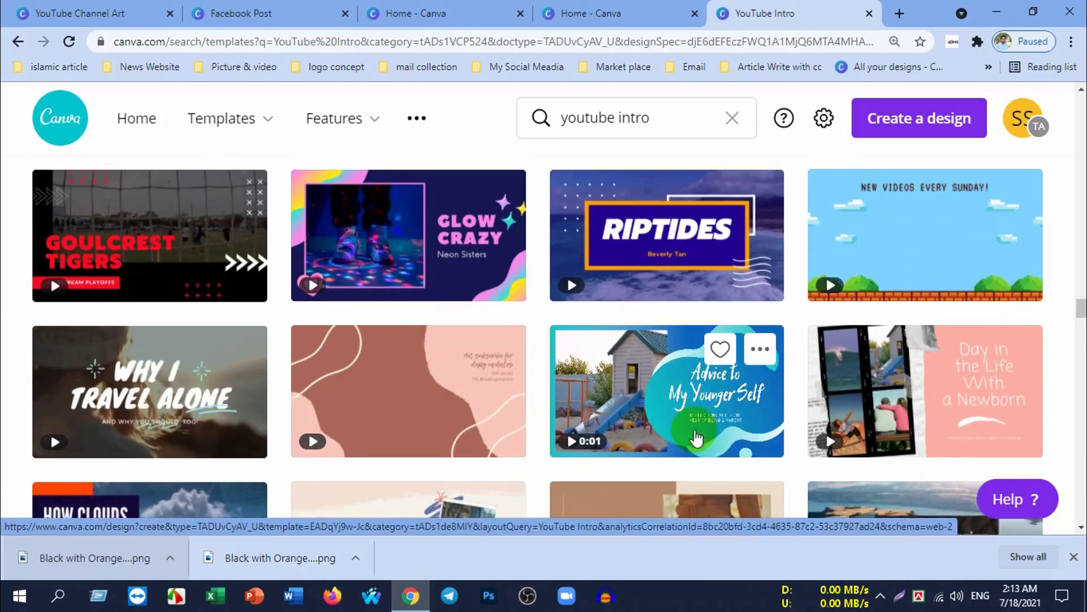
scroll(790, 362, down, 5)
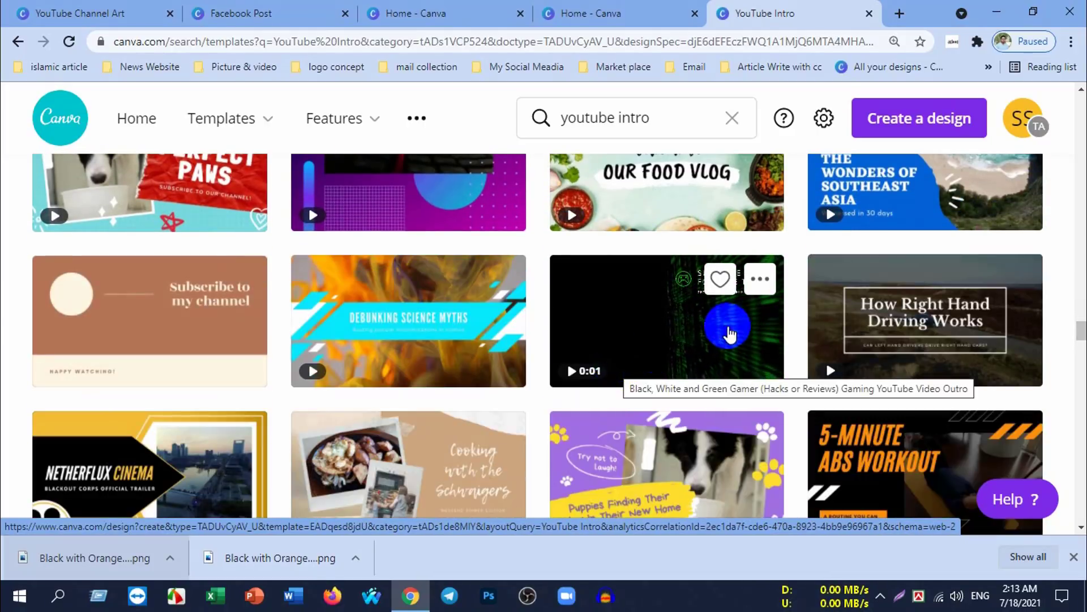
scroll(657, 356, down, 3)
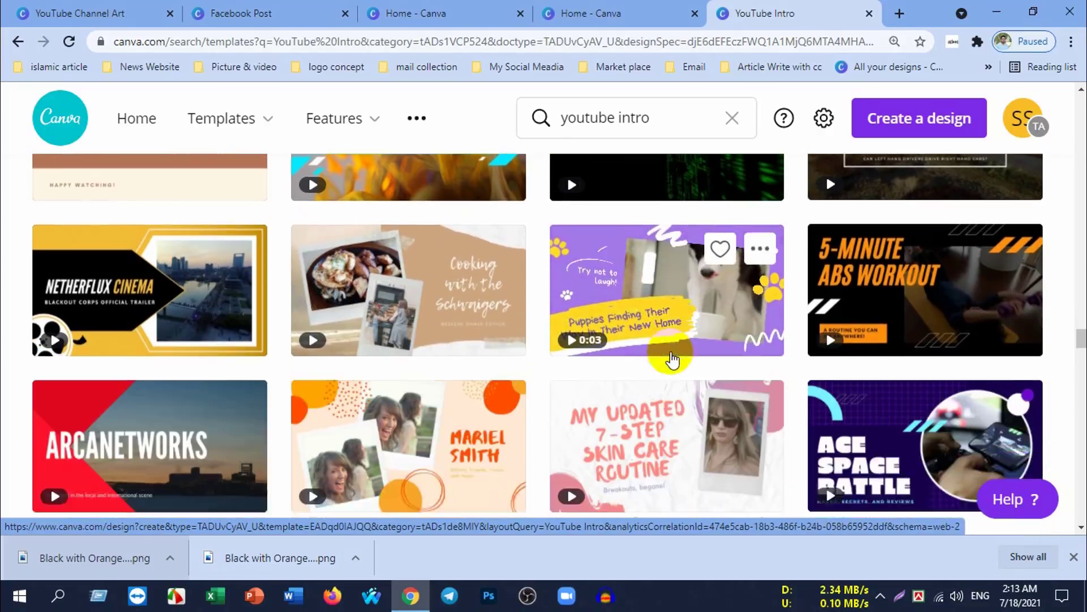
scroll(673, 360, down, 3)
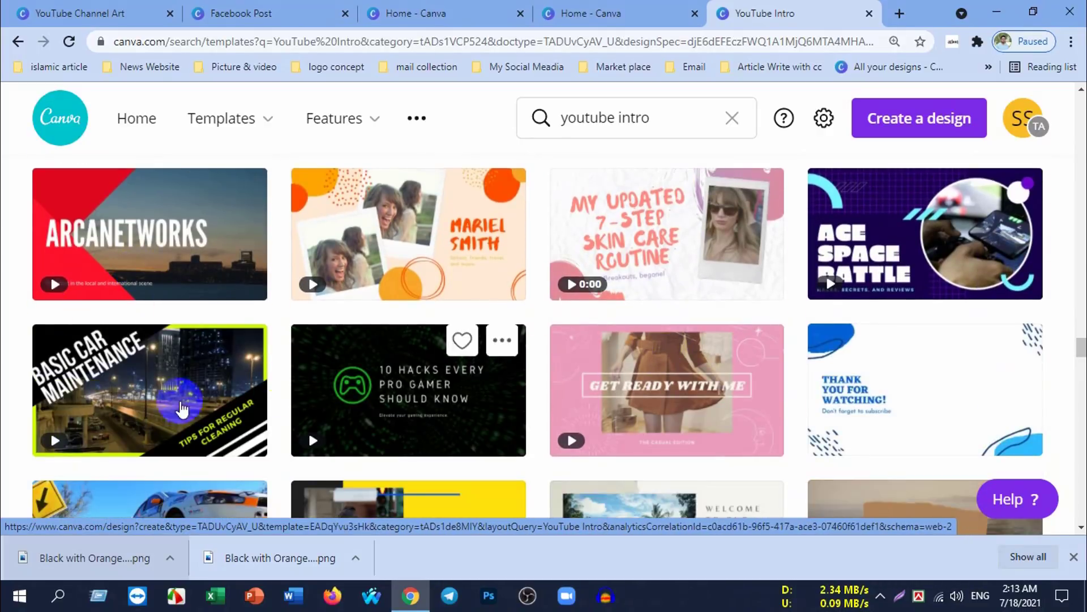
scroll(181, 407, down, 4)
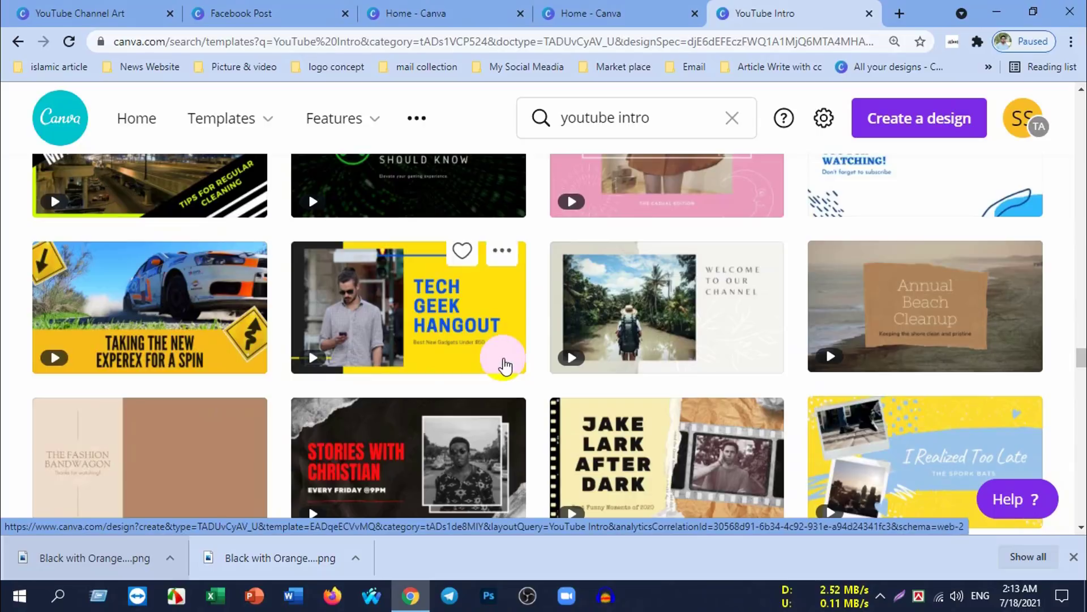
scroll(442, 356, down, 4)
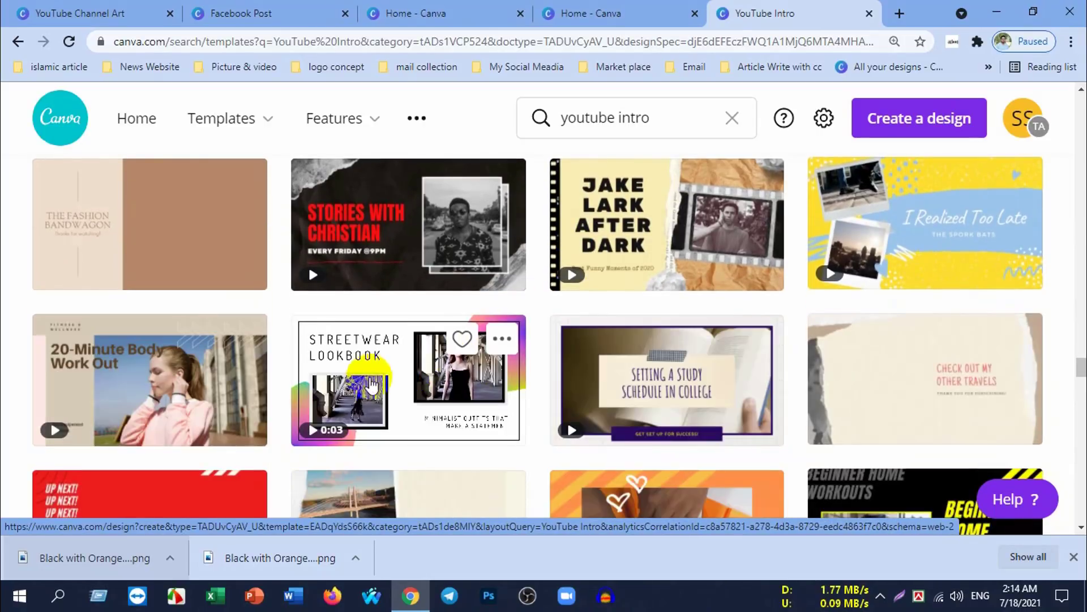
scroll(515, 396, down, 2)
scroll(487, 369, down, 2)
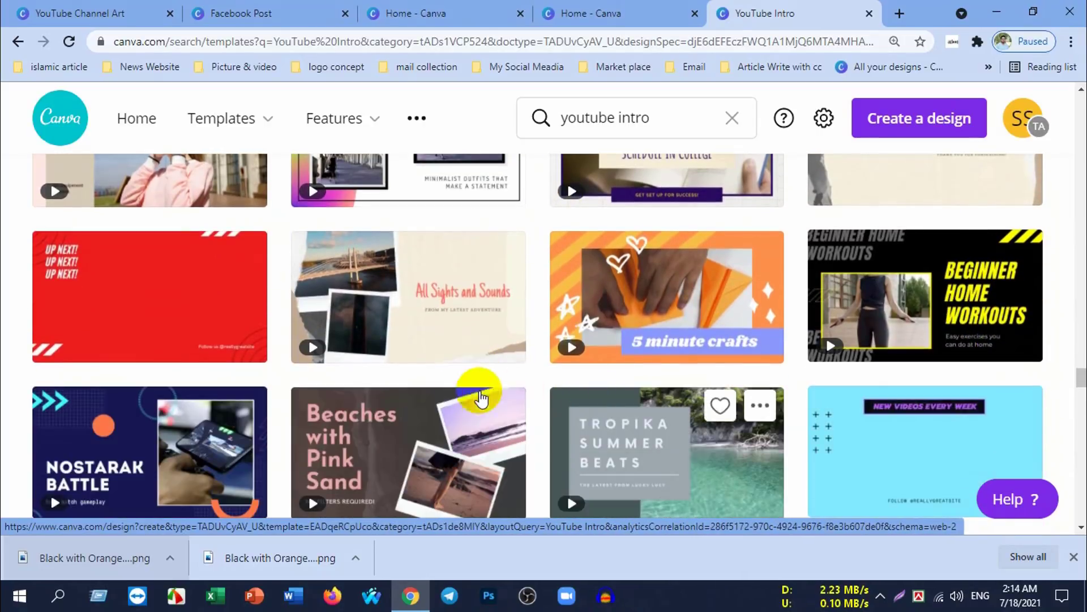
scroll(450, 399, up, 1)
scroll(448, 396, down, 5)
scroll(445, 390, down, 5)
scroll(444, 393, down, 5)
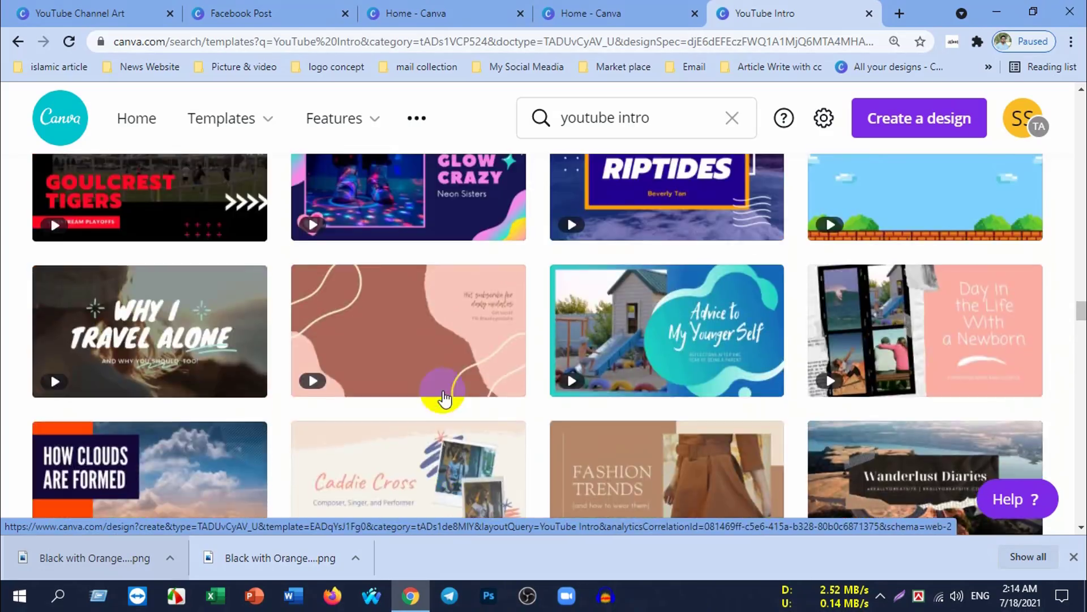
scroll(444, 400, down, 5)
scroll(444, 397, down, 5)
scroll(439, 391, down, 5)
scroll(438, 391, down, 5)
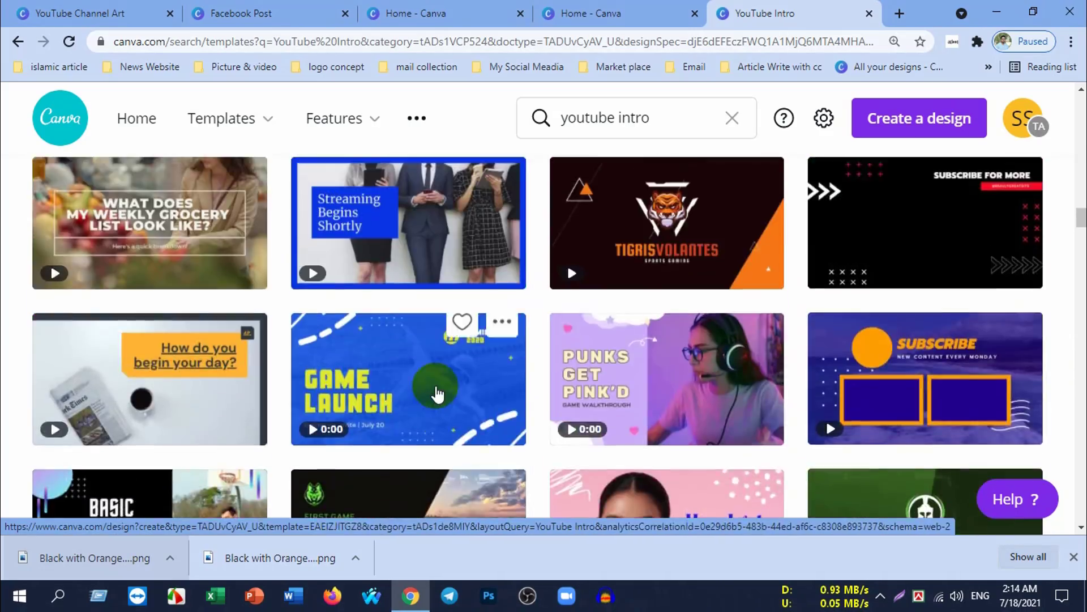
scroll(436, 390, down, 5)
scroll(434, 386, up, 5)
scroll(434, 382, up, 5)
scroll(433, 384, up, 5)
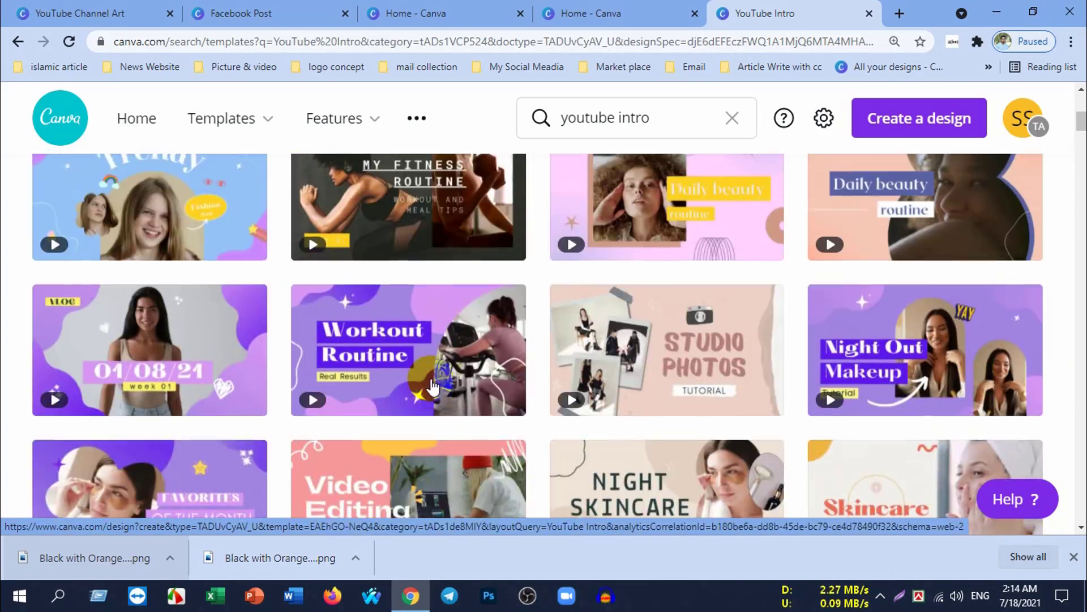
scroll(432, 387, up, 5)
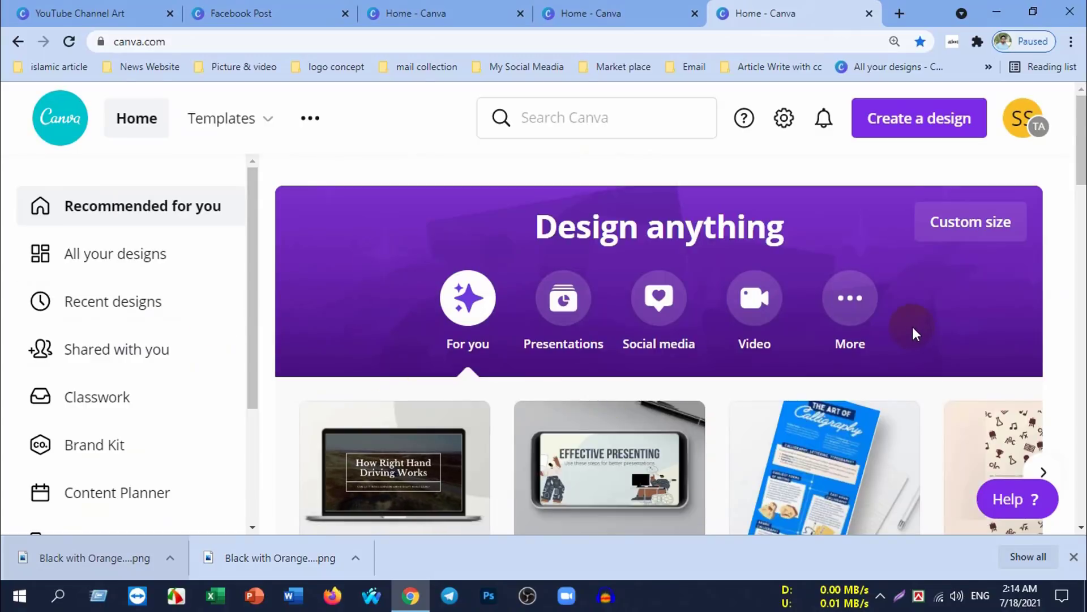
Step: Close the YouTube Intro, duplicate home, Facebook Post and YouTube Channel Art tabs
scroll(796, 344, down, 5)
scroll(758, 359, up, 5)
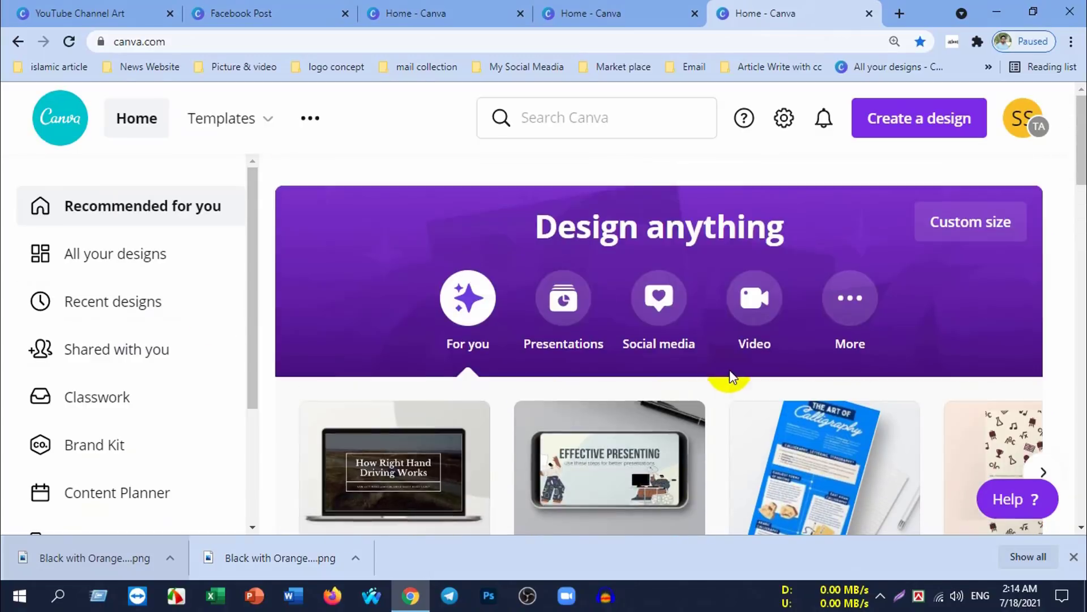
scroll(728, 375, down, 4)
scroll(719, 373, down, 5)
scroll(716, 373, up, 5)
scroll(709, 375, up, 3)
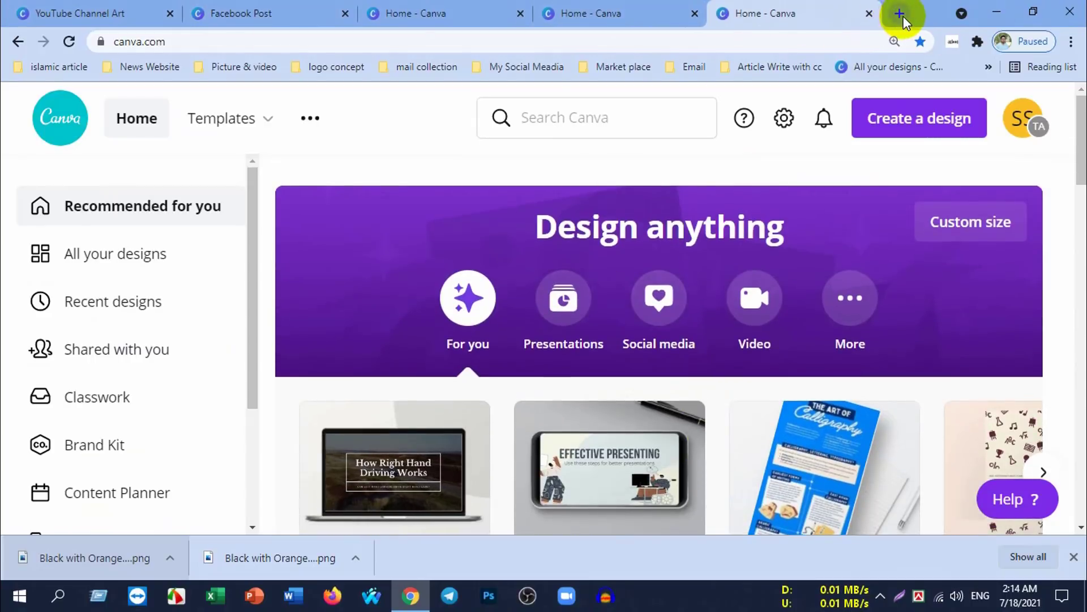
click(694, 13)
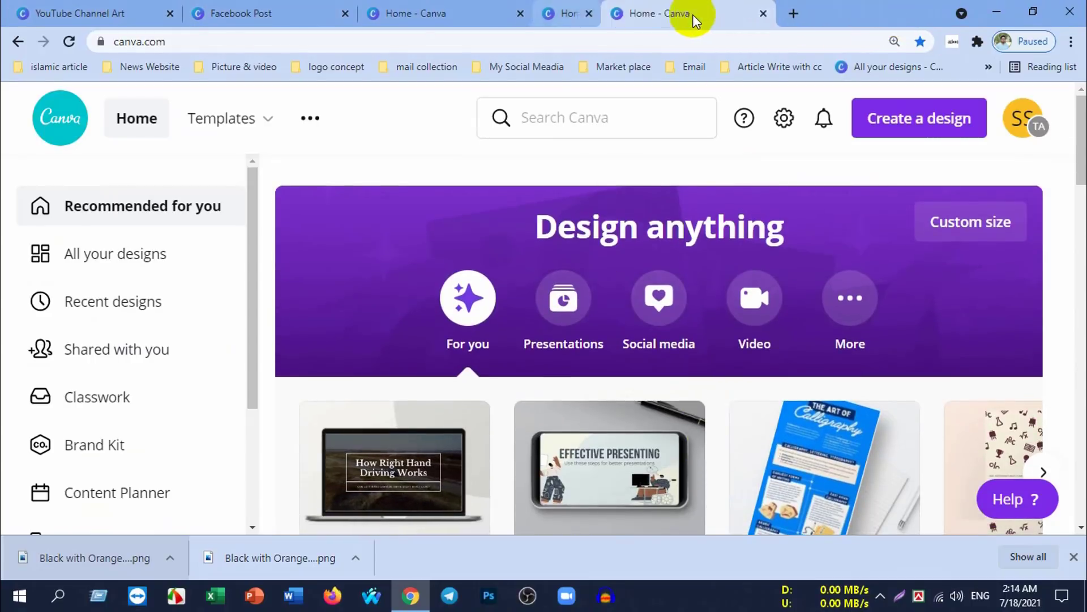
click(520, 13)
click(344, 13)
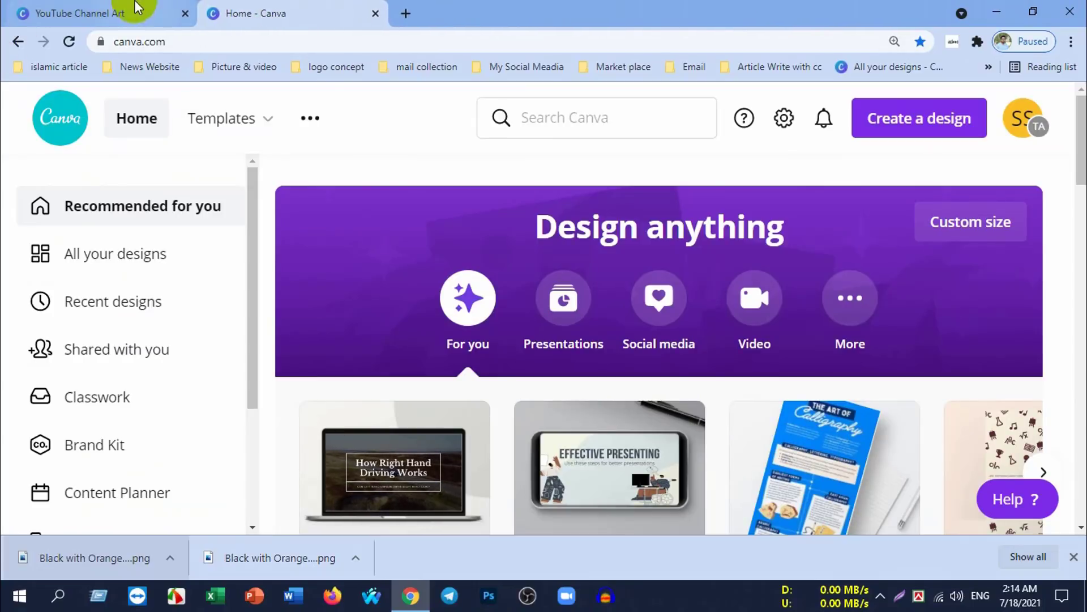
click(130, 12)
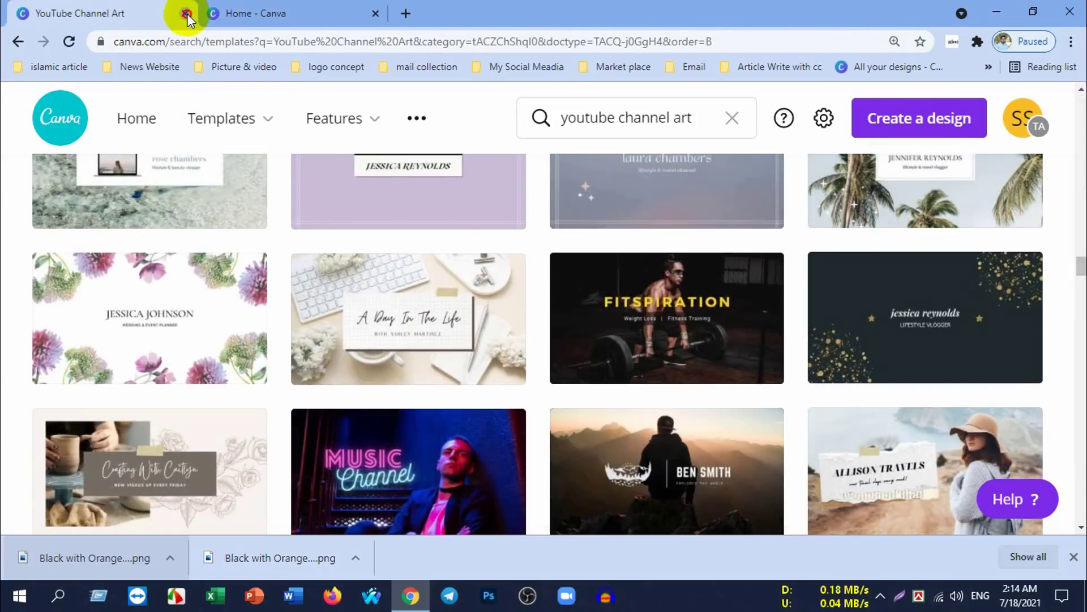
click(185, 13)
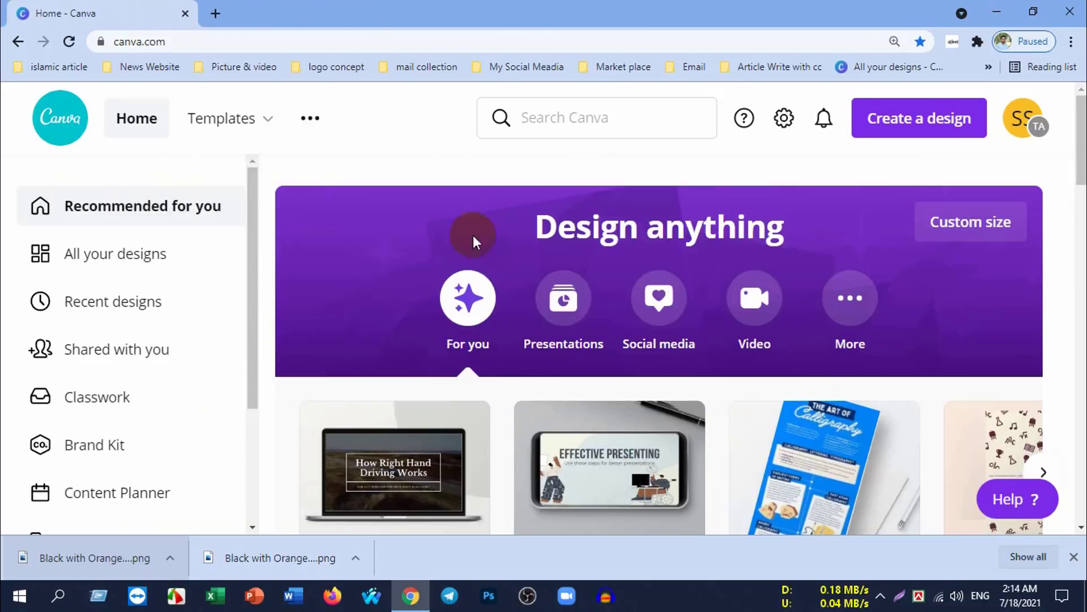
Step: In a new browser tab, search Google for 'fiver' from past searches
click(216, 14)
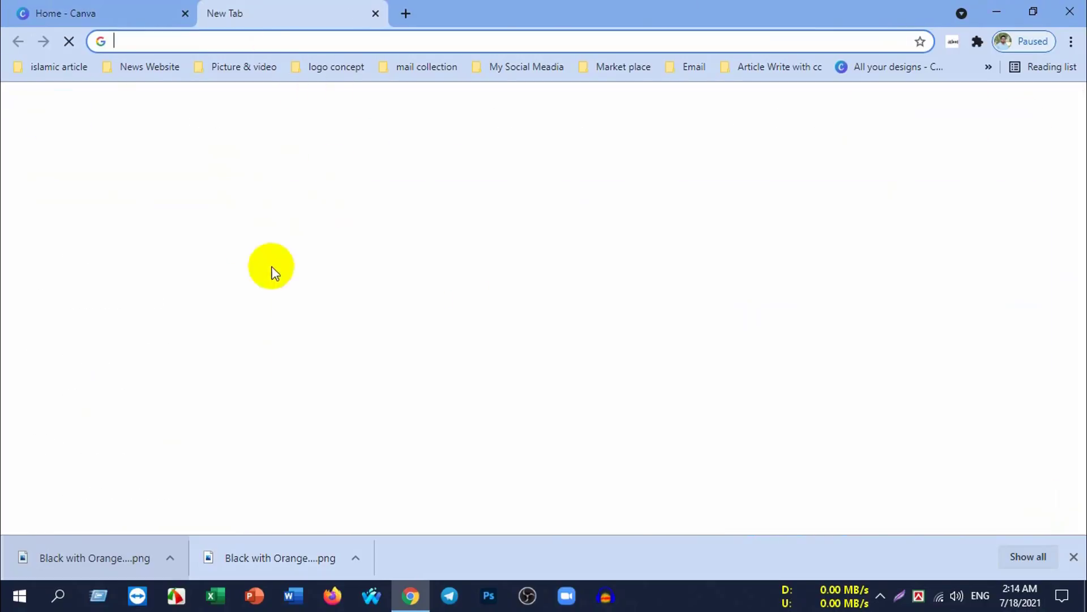
click(184, 43)
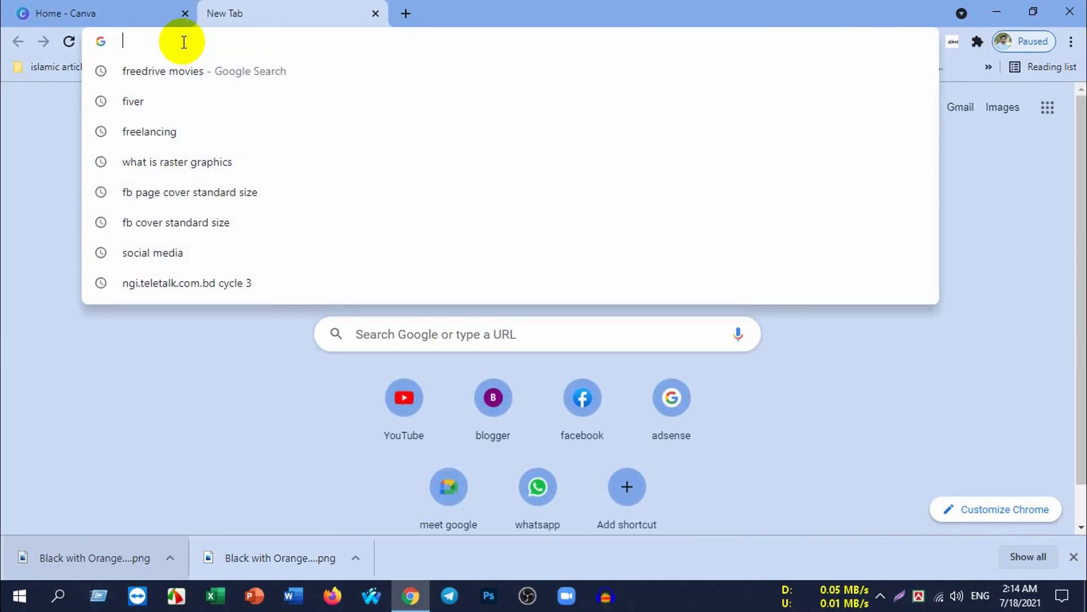
click(170, 102)
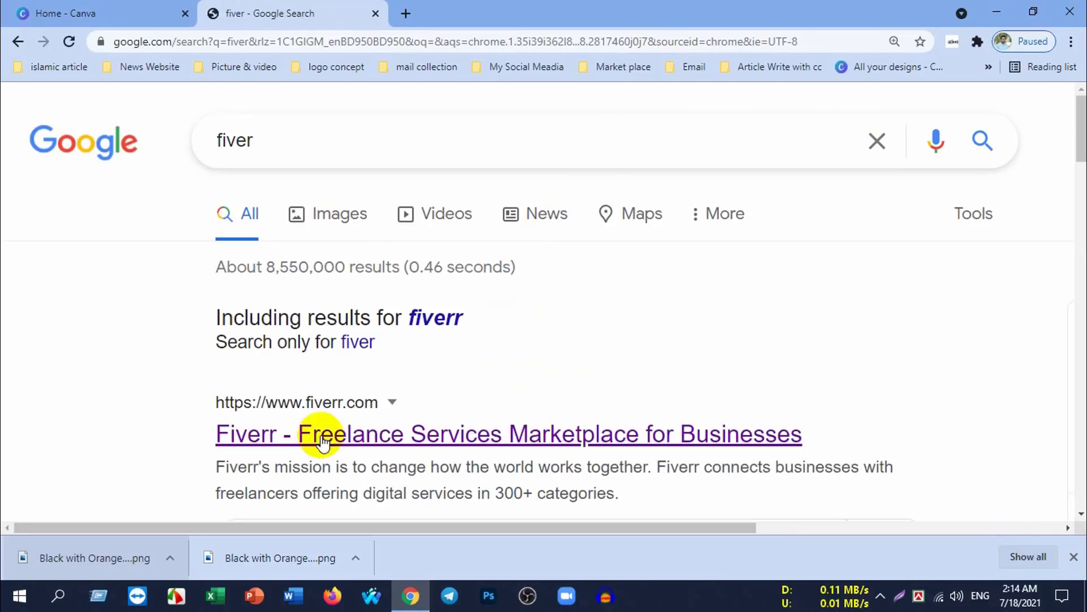
Step: Reset the page zoom to 100% and open the Fiverr marketplace result
click(1071, 42)
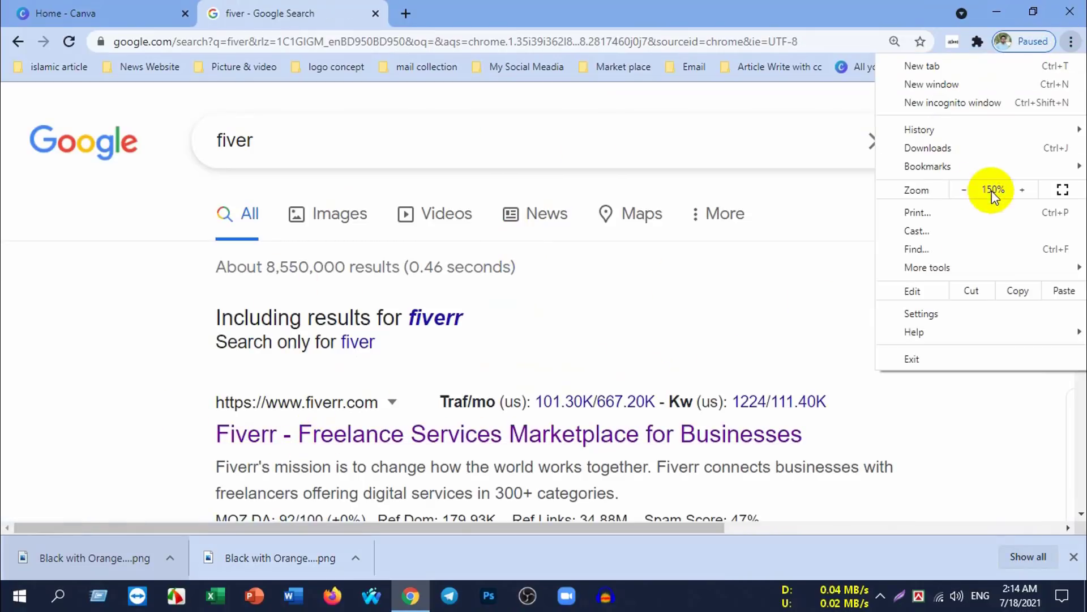
click(962, 193)
click(962, 192)
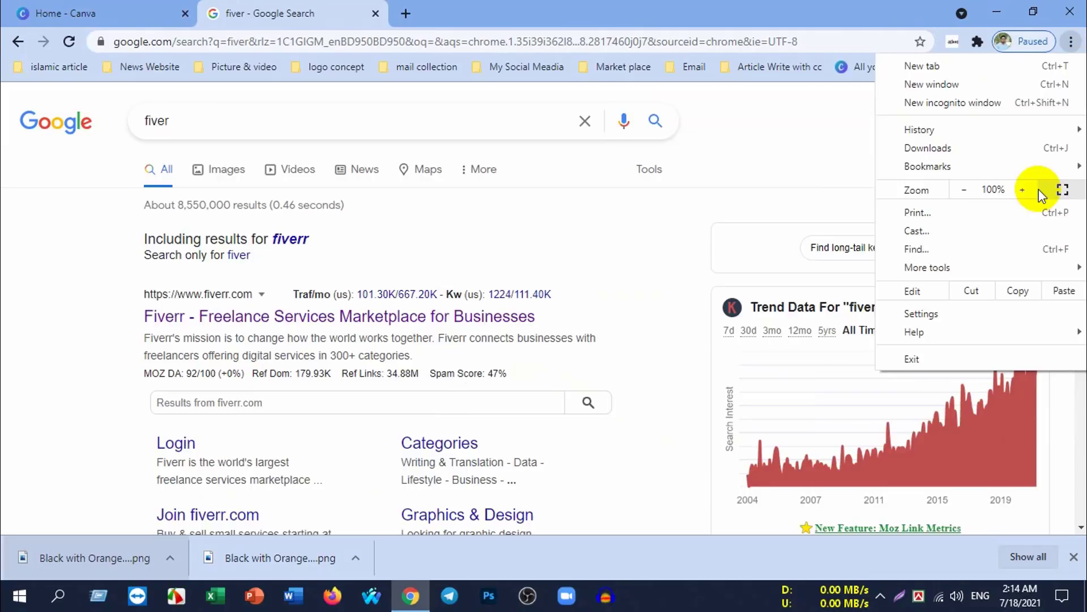
click(193, 309)
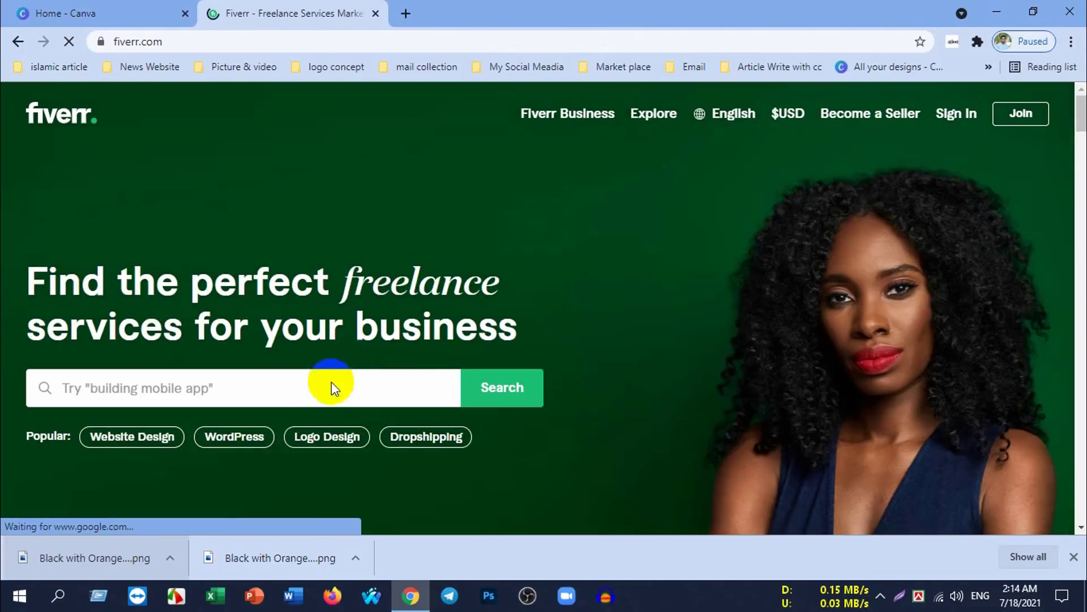
Step: Search Fiverr for 'canva' and scroll down to the 9,708 service gig cards
click(271, 394)
text(canva)
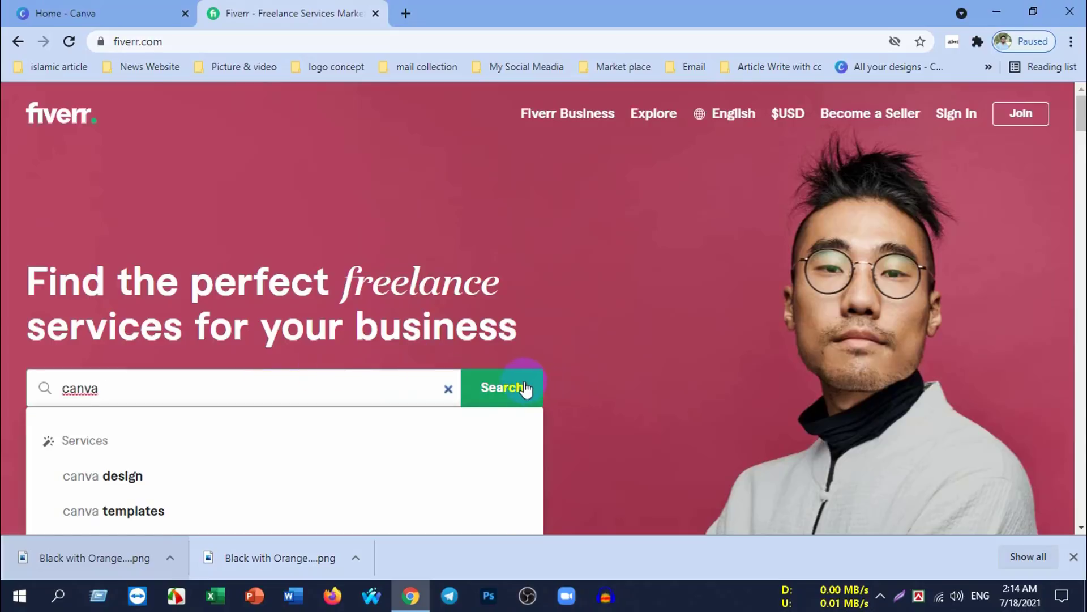
click(525, 389)
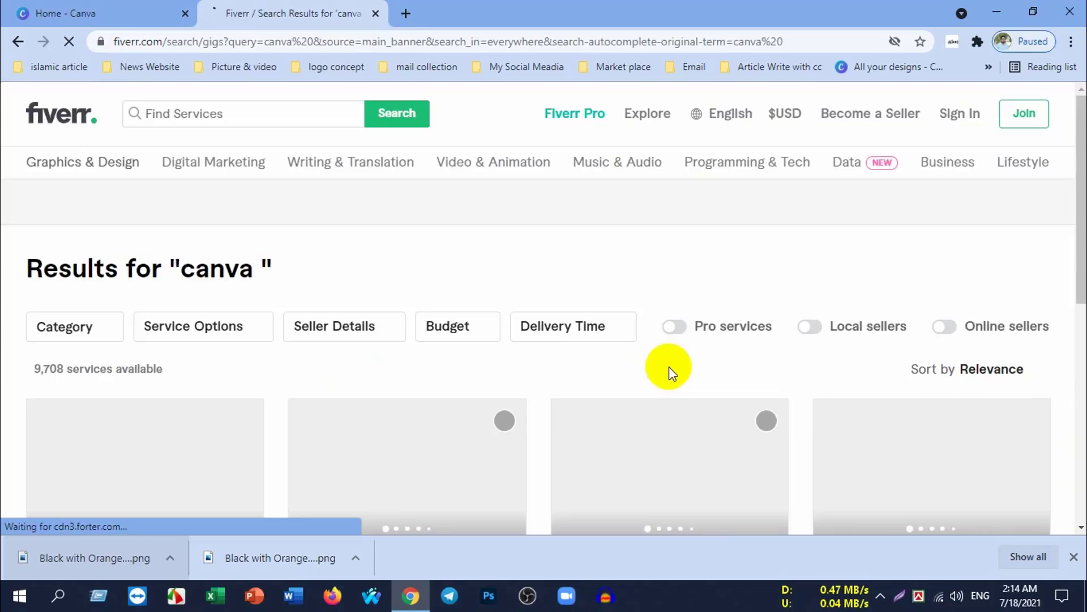
scroll(340, 363, down, 2)
scroll(185, 300, down, 2)
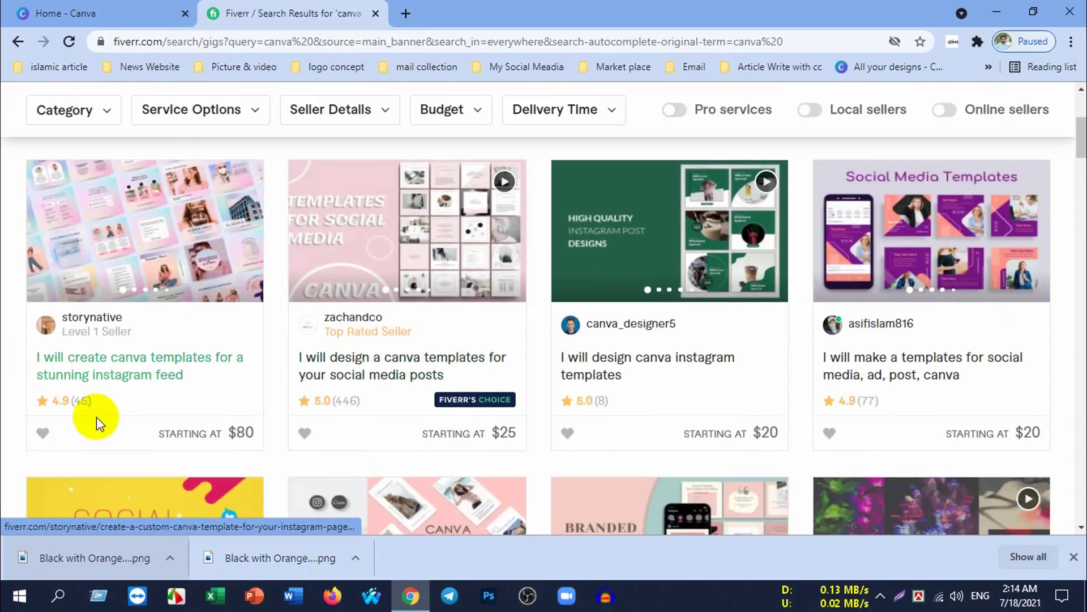
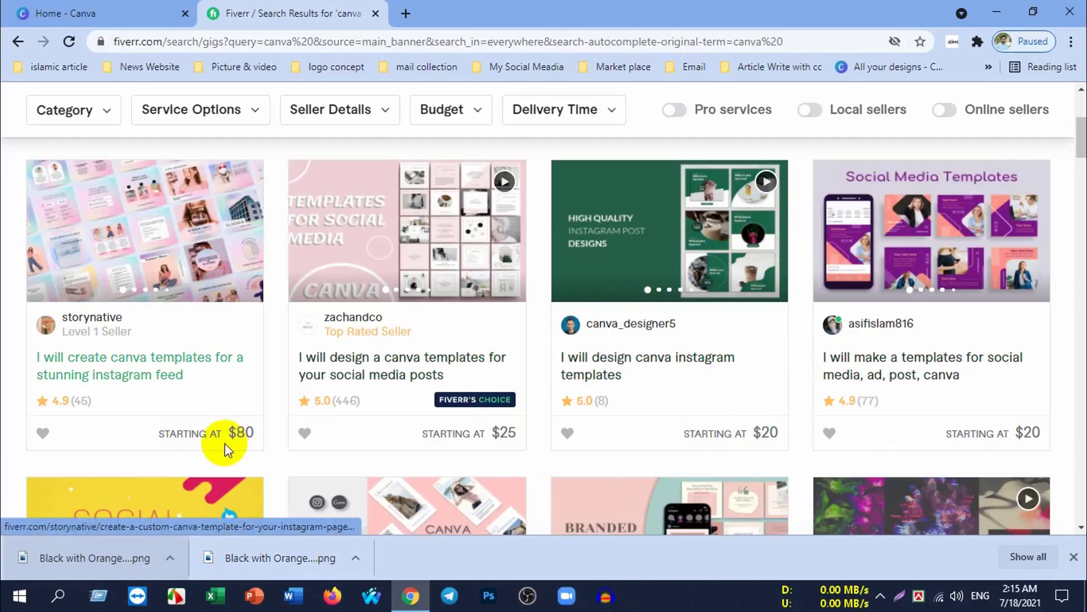
Step: Scroll up and down through the currently open web page
scroll(809, 461, down, 2)
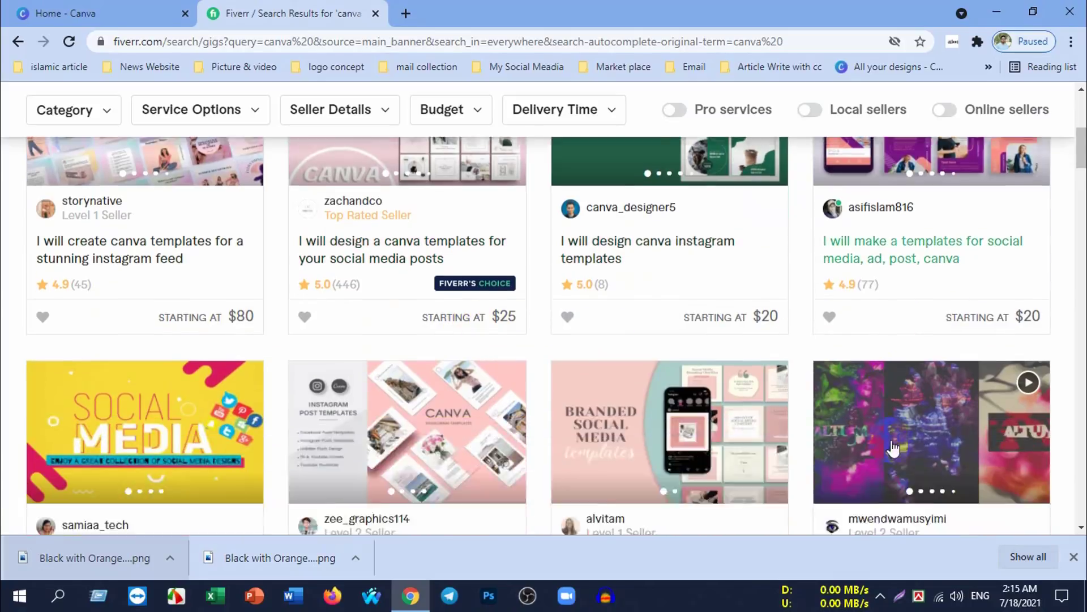
scroll(721, 381, down, 3)
scroll(760, 412, down, 5)
scroll(760, 412, up, 4)
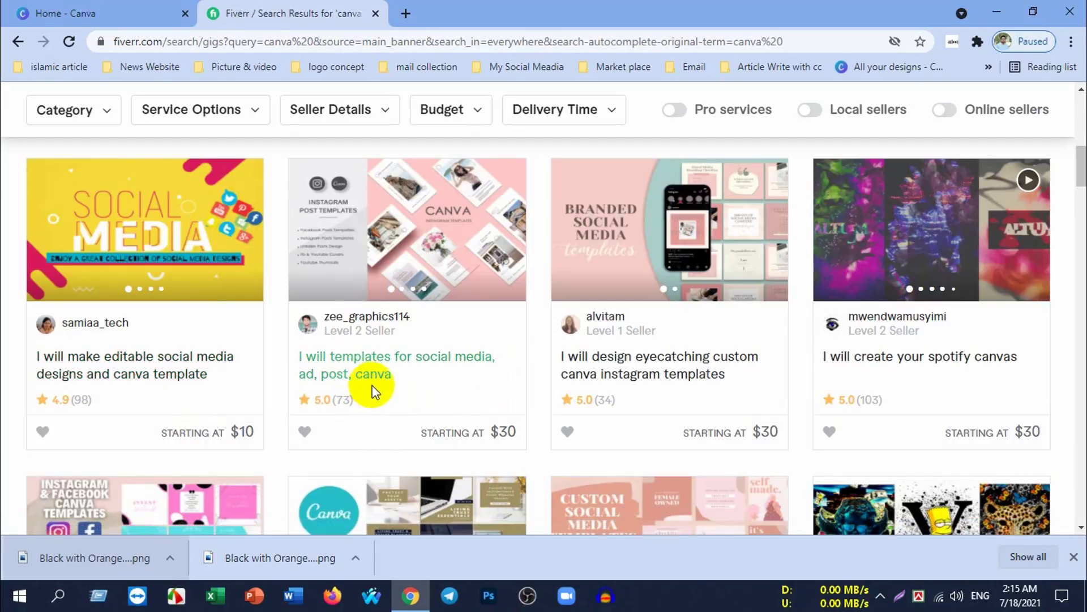
scroll(461, 436, down, 5)
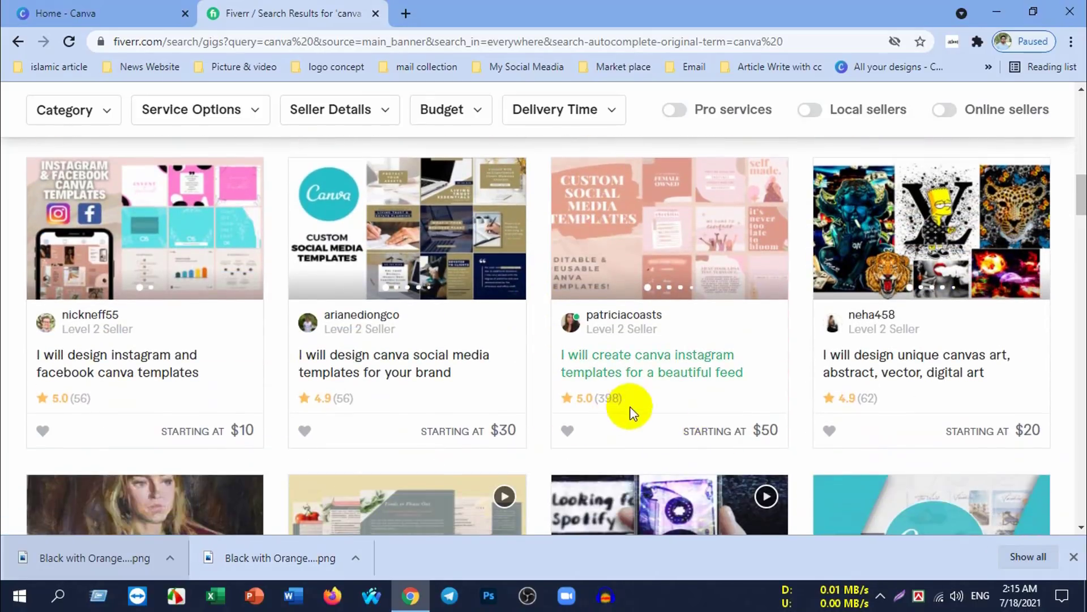
scroll(594, 406, up, 6)
scroll(562, 407, up, 3)
scroll(563, 408, up, 3)
scroll(559, 413, up, 2)
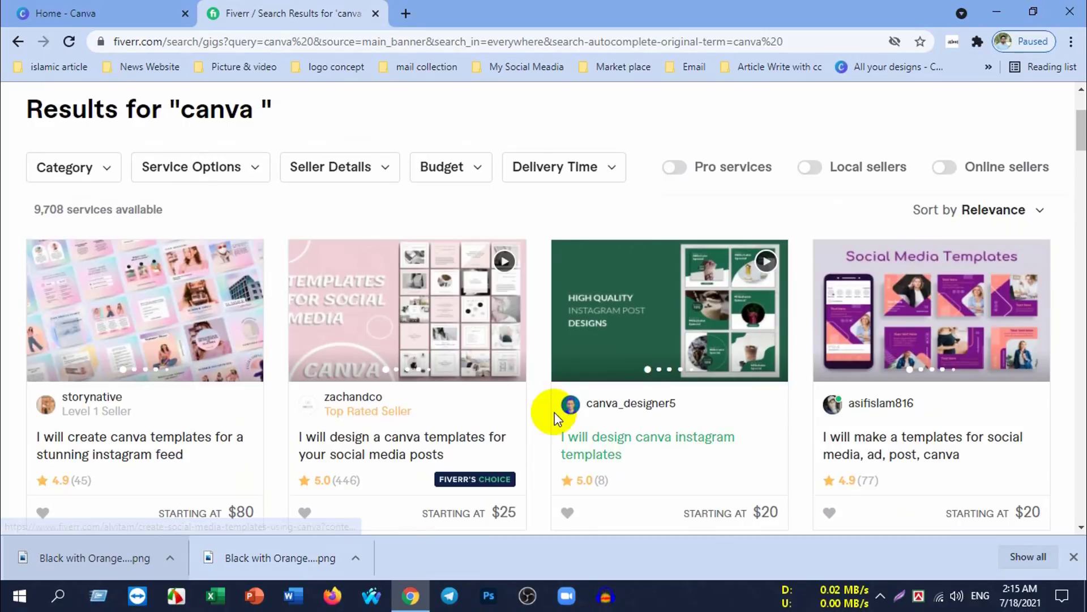
scroll(481, 346, up, 2)
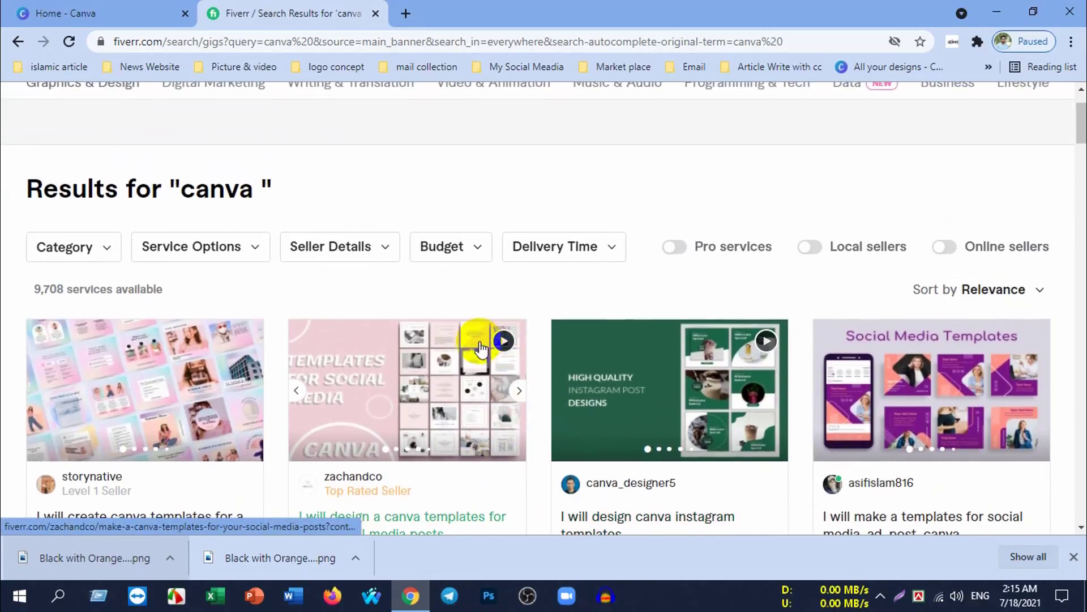
scroll(481, 346, down, 3)
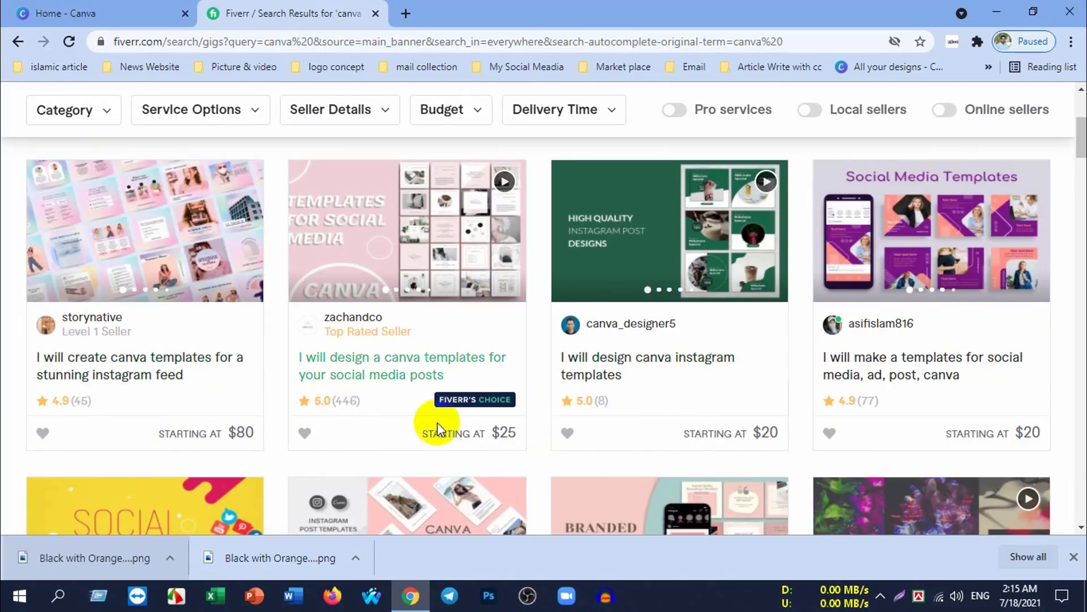
scroll(380, 416, up, 3)
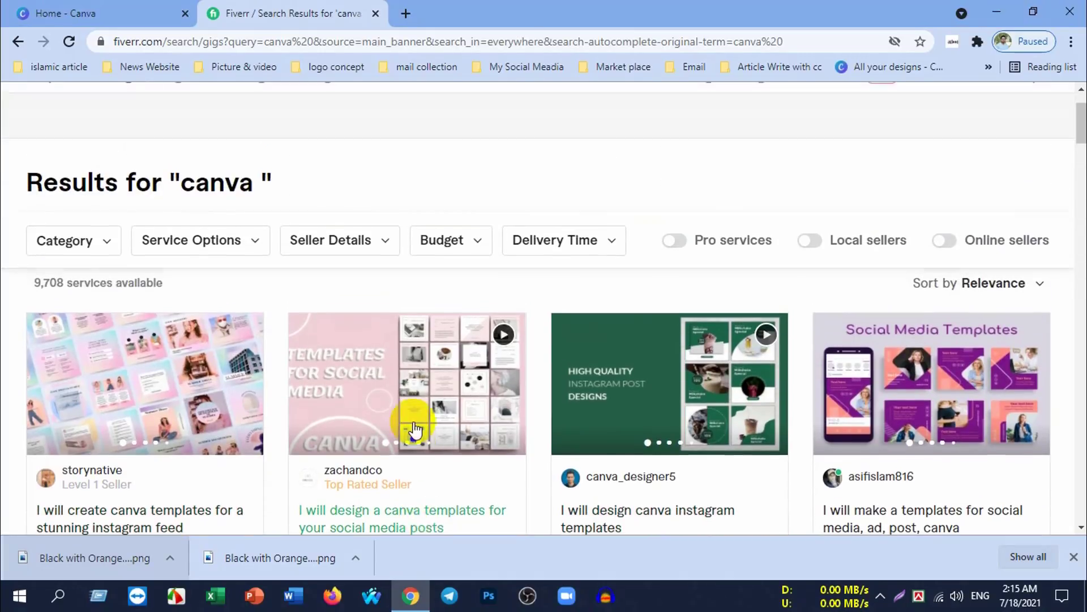
scroll(515, 369, down, 5)
scroll(514, 365, down, 3)
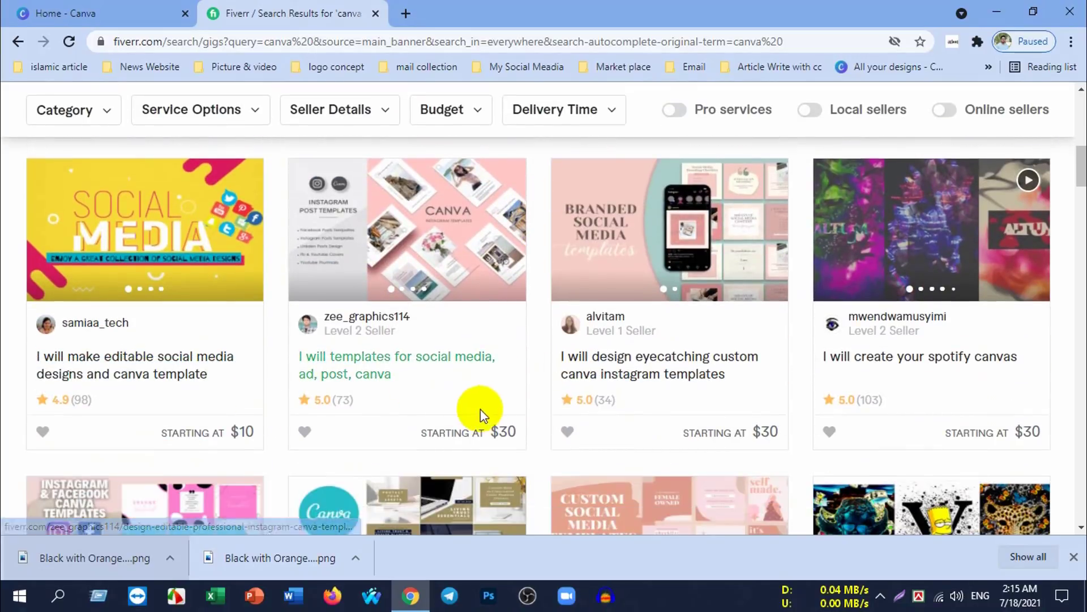
scroll(539, 381, down, 4)
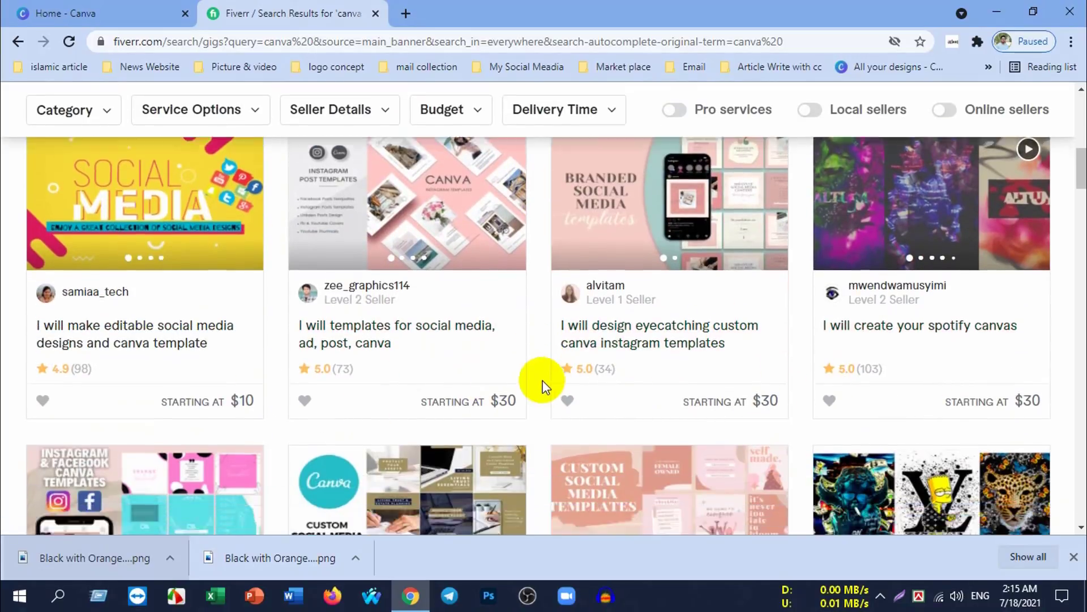
scroll(517, 358, down, 4)
scroll(416, 378, down, 3)
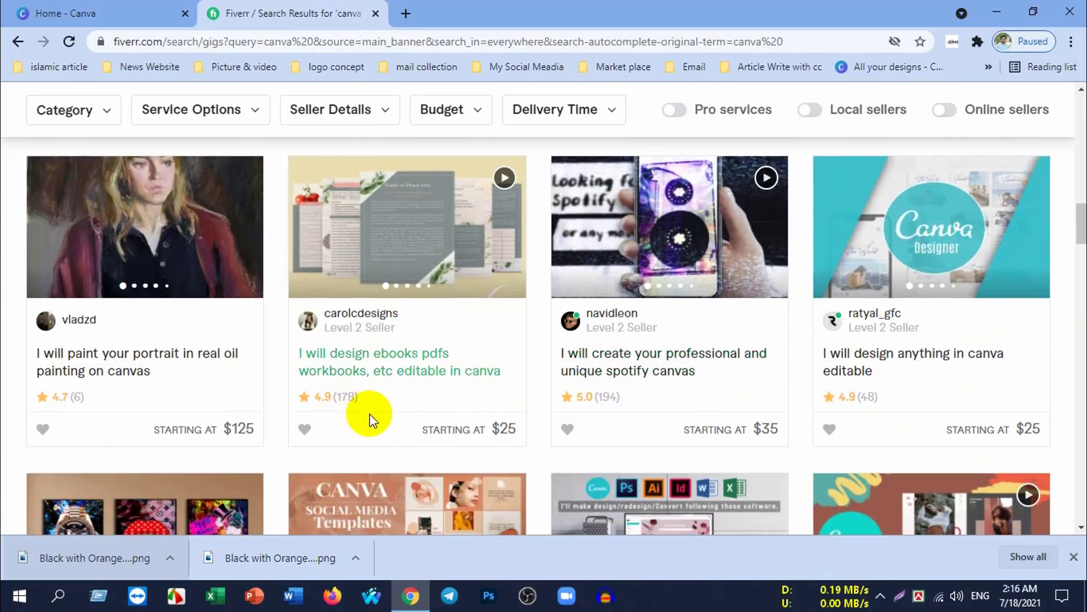
scroll(623, 410, up, 1)
mouse_move(620, 407)
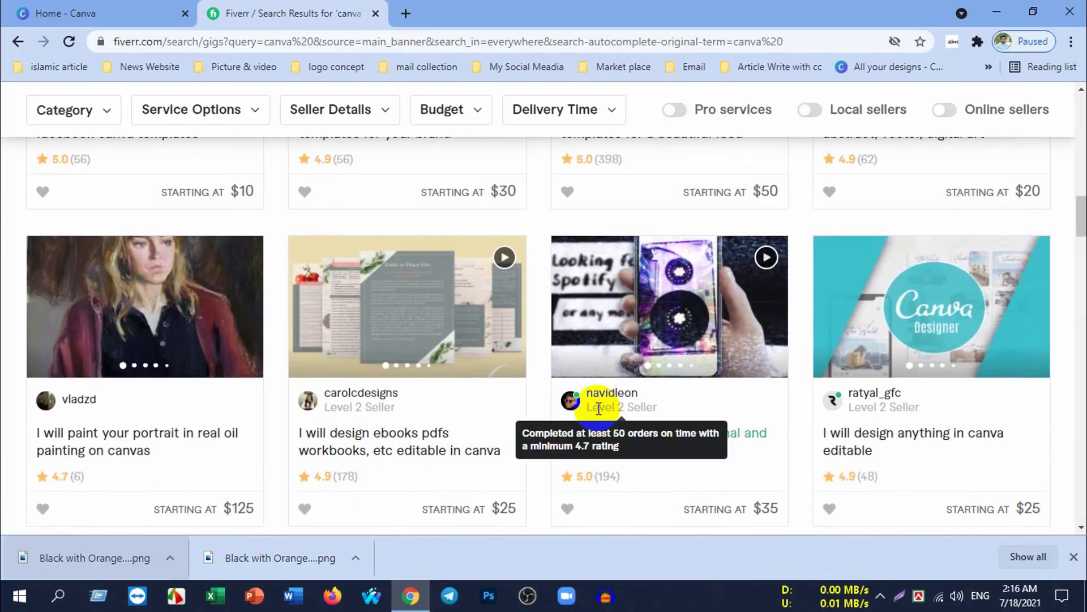
scroll(692, 389, down, 1)
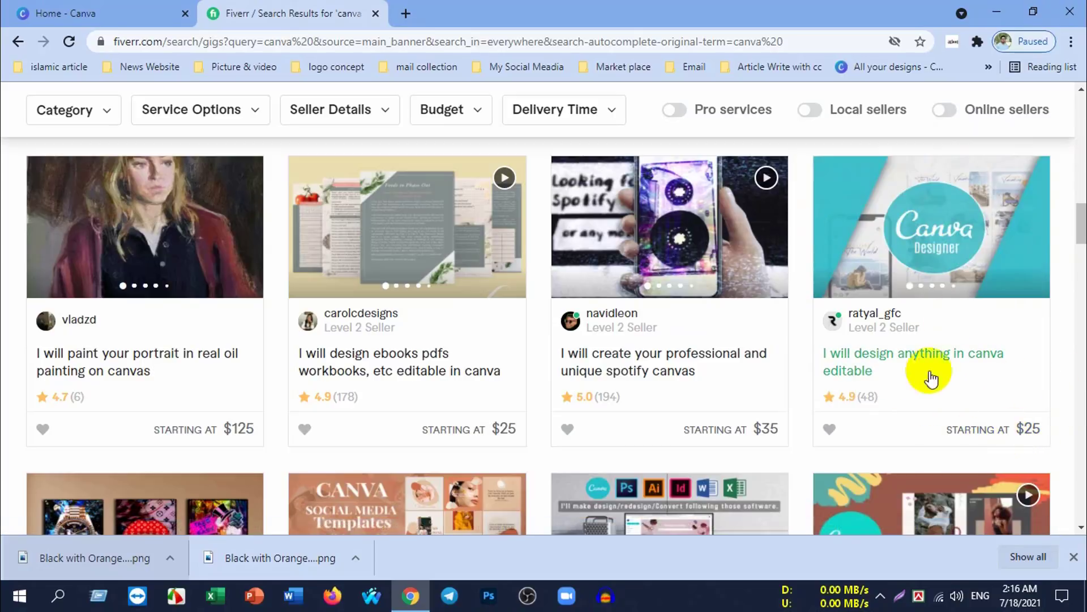
scroll(878, 399, down, 4)
scroll(839, 386, down, 3)
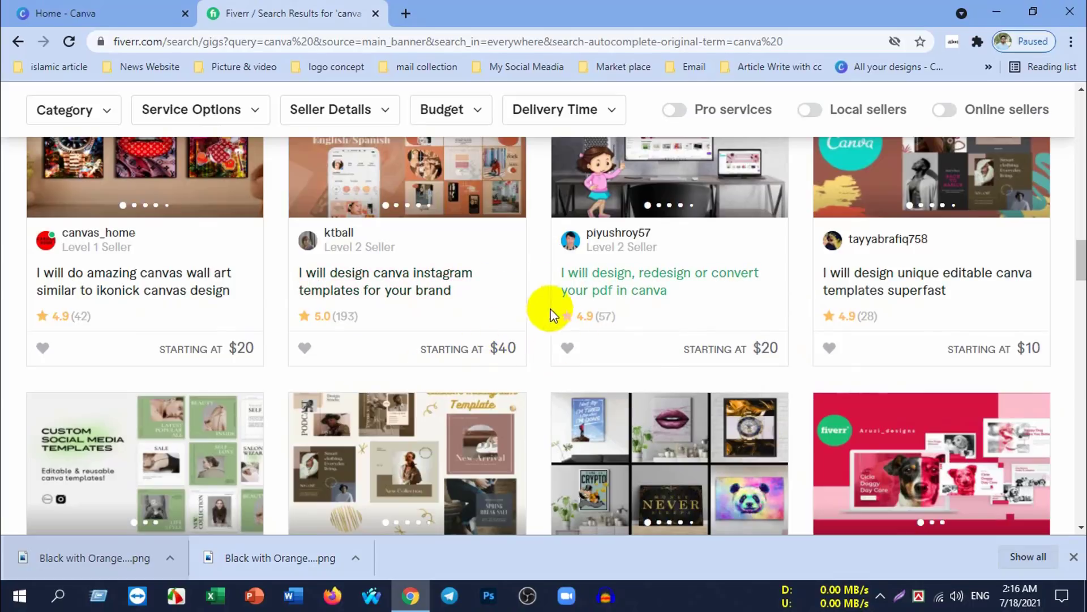
scroll(544, 294, up, 3)
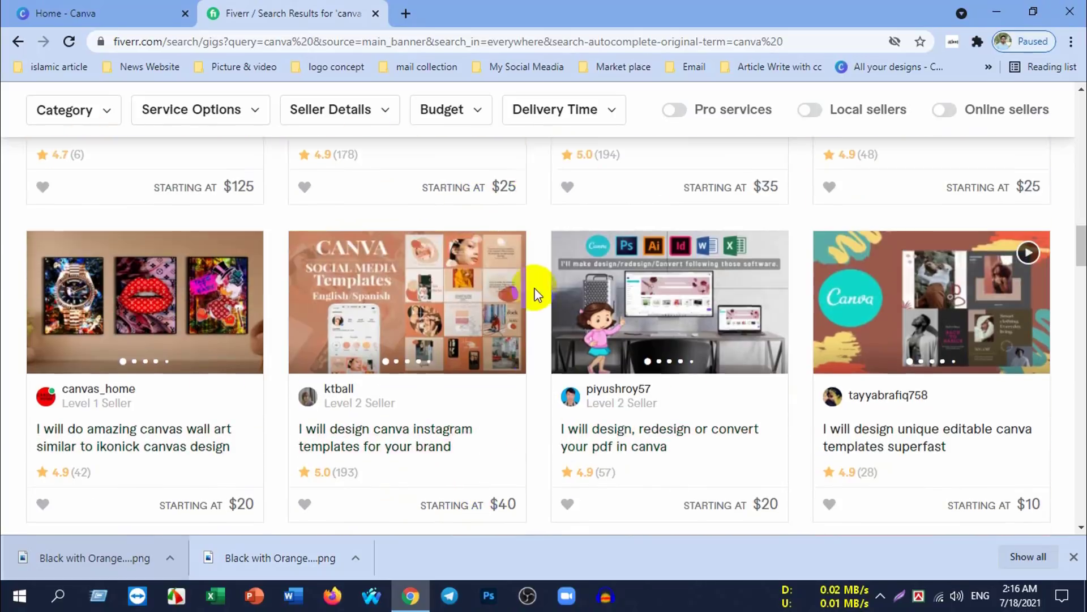
scroll(567, 306, up, 3)
scroll(510, 340, down, 1)
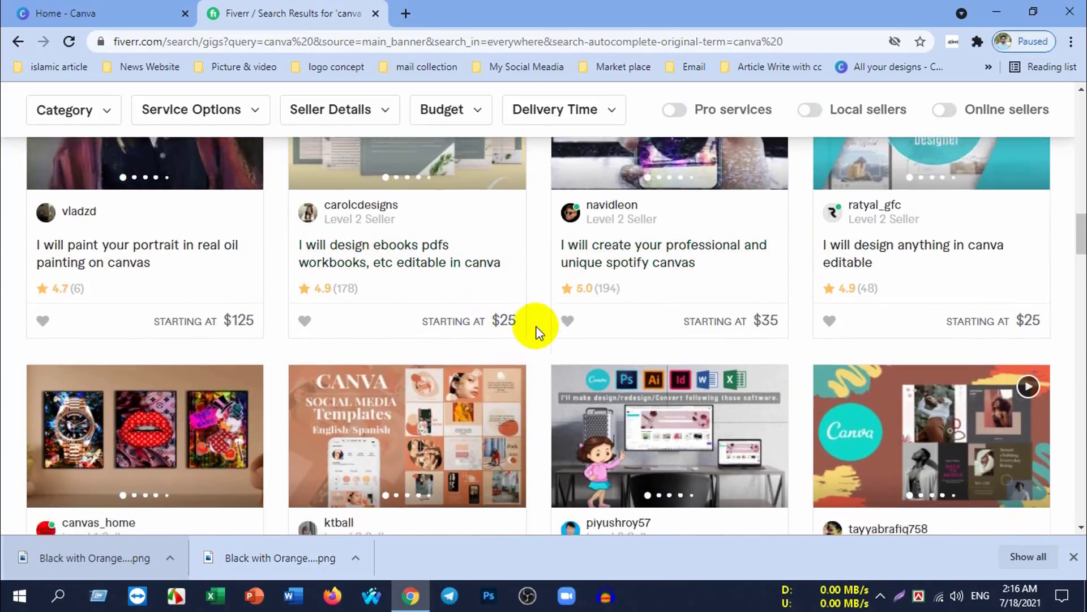
scroll(537, 325, down, 2)
scroll(541, 322, down, 3)
scroll(543, 322, up, 3)
scroll(510, 321, up, 2)
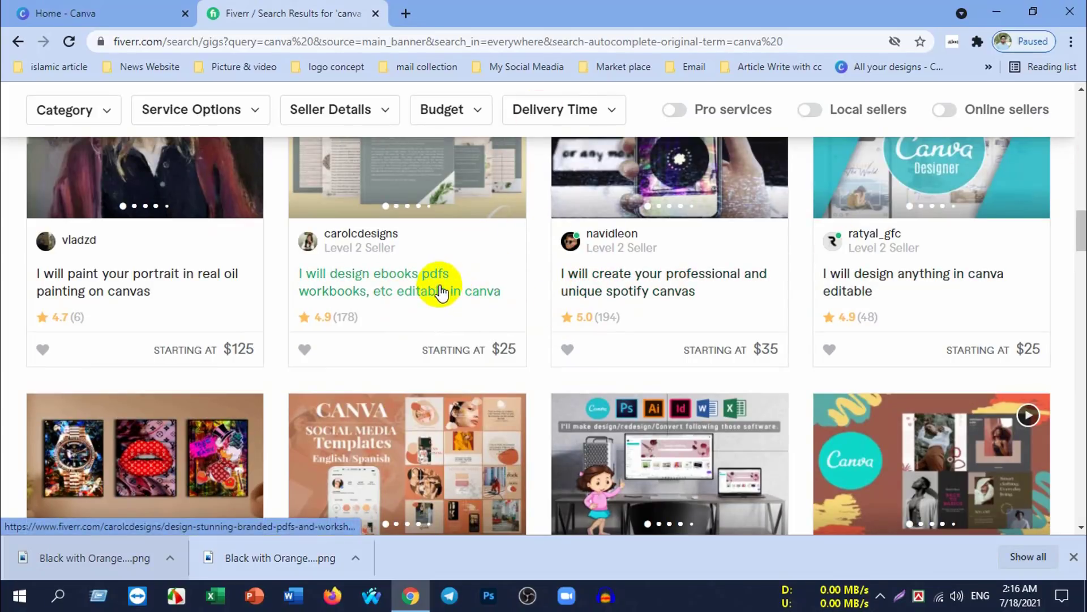
scroll(441, 294, up, 3)
scroll(425, 329, down, 2)
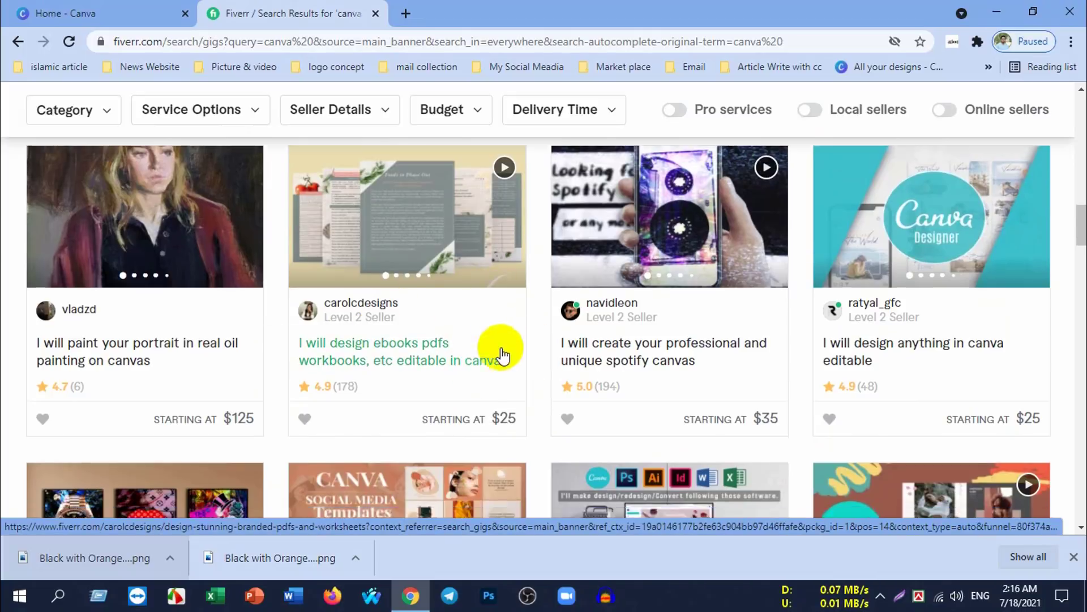
scroll(497, 347, down, 5)
scroll(547, 337, down, 5)
scroll(566, 328, down, 4)
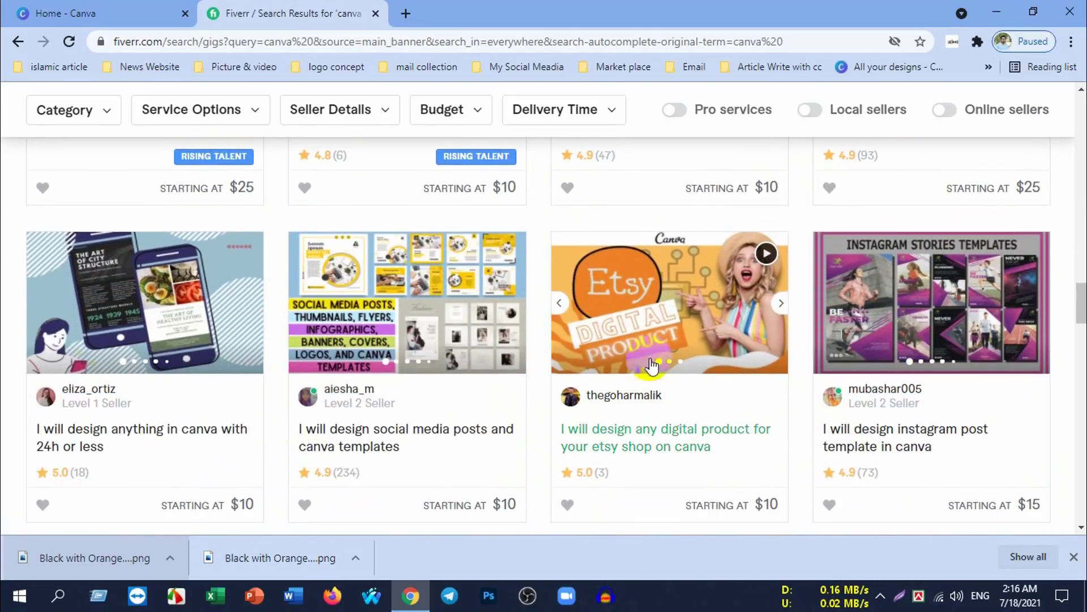
mouse_move(407, 302)
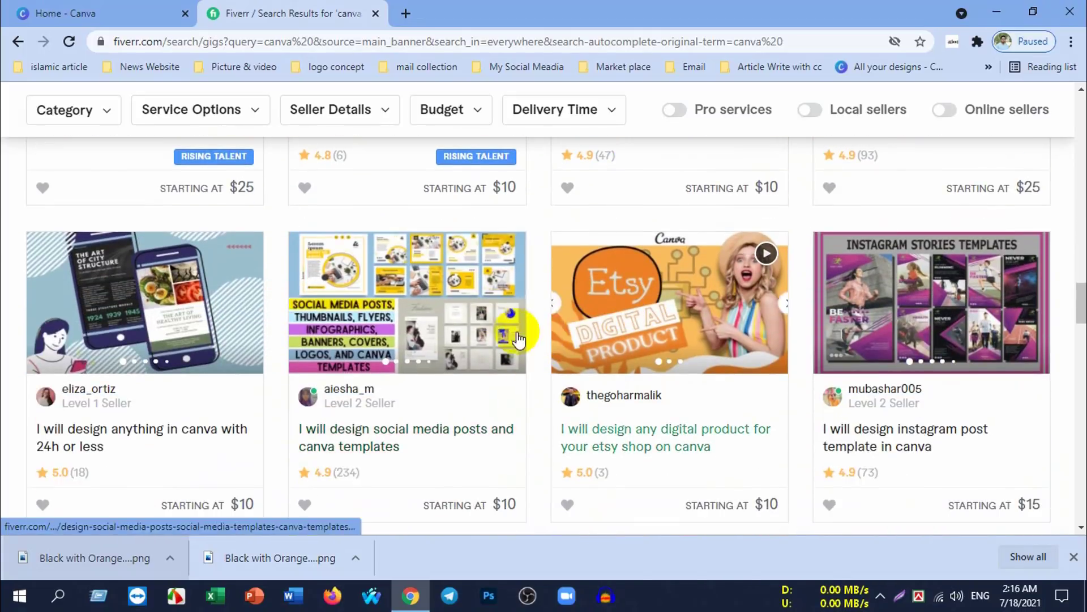
click(633, 286)
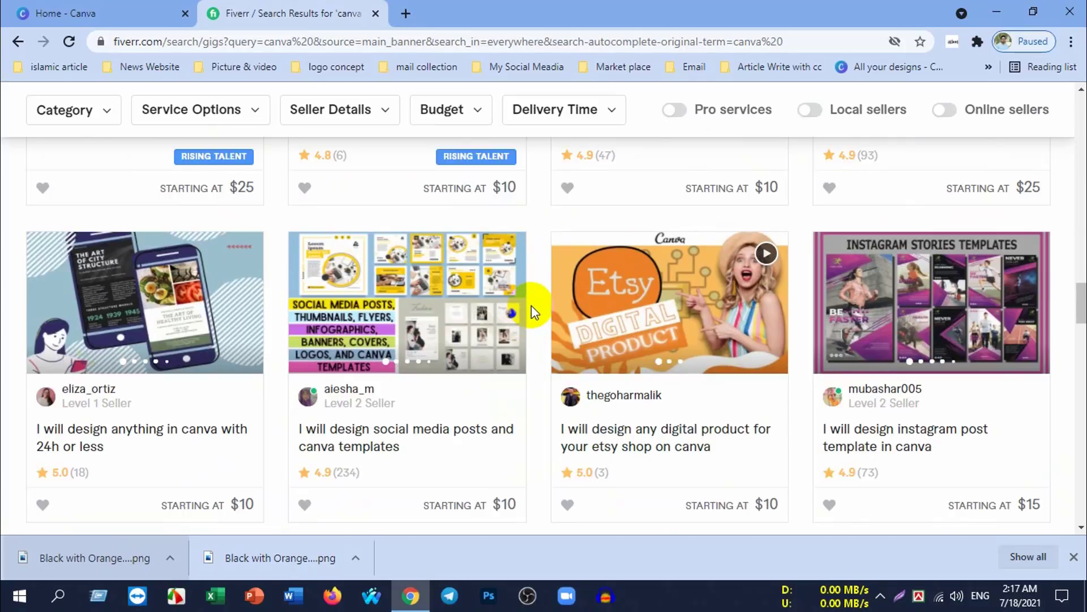
scroll(531, 305, up, 4)
scroll(532, 304, up, 7)
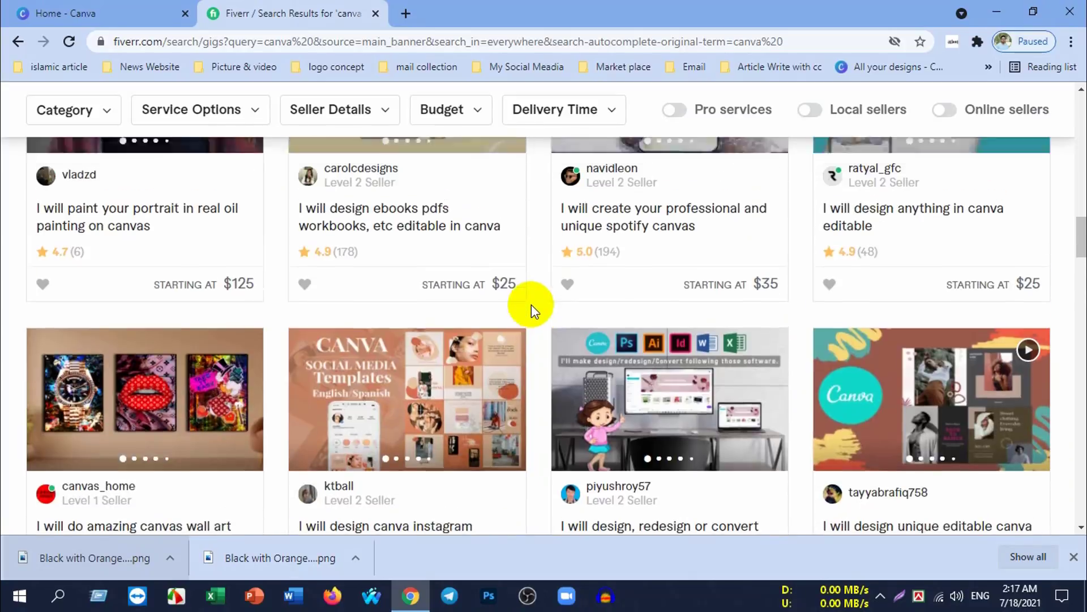
scroll(531, 304, up, 5)
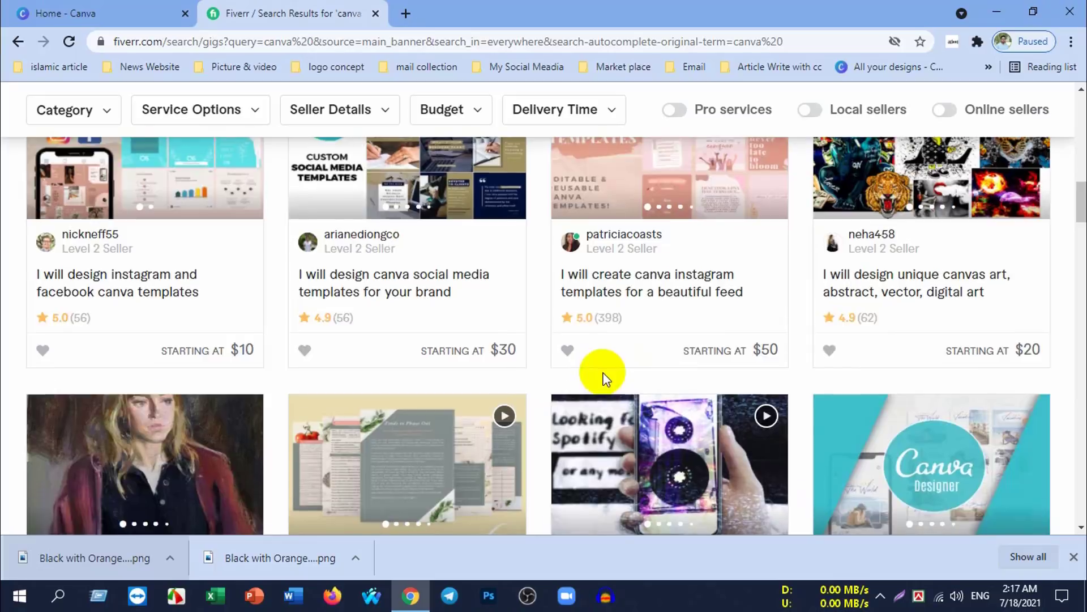
scroll(621, 373, down, 5)
scroll(621, 374, down, 5)
scroll(651, 388, up, 4)
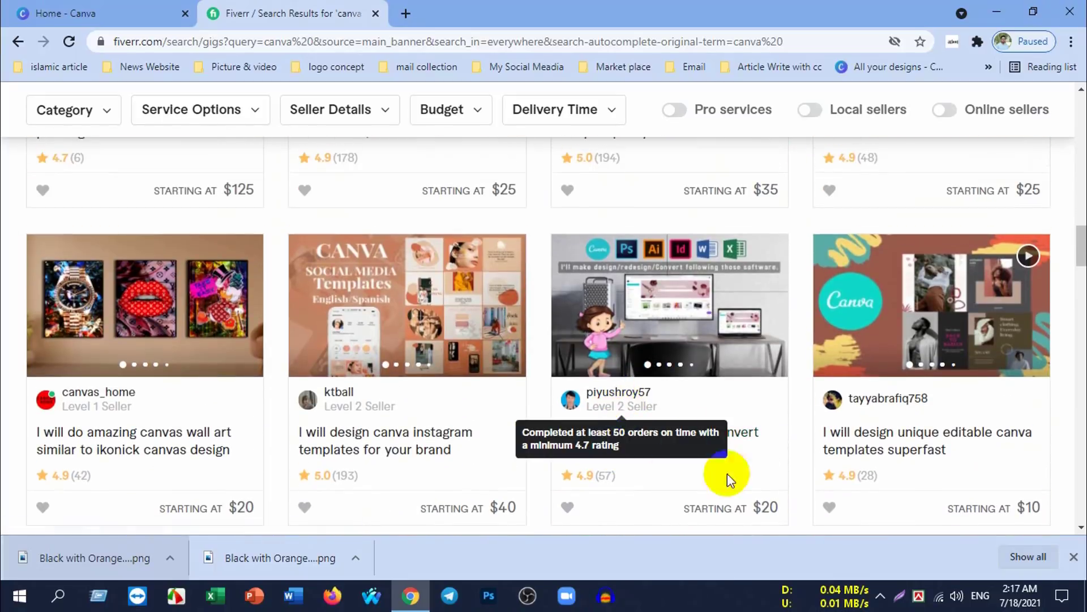
scroll(725, 450, down, 1)
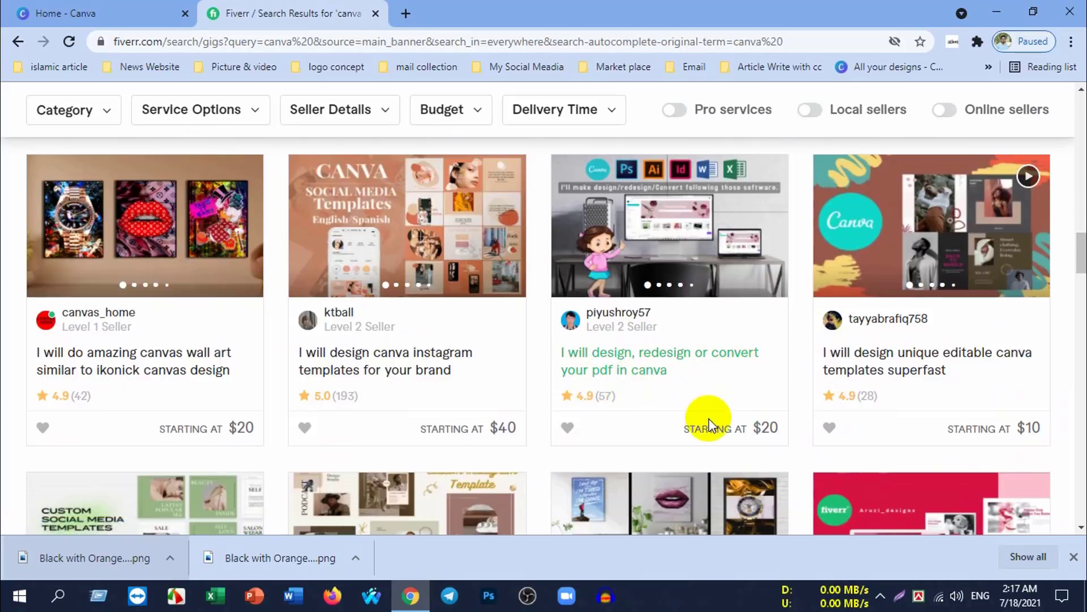
scroll(705, 408, up, 3)
scroll(723, 405, down, 2)
scroll(732, 402, down, 1)
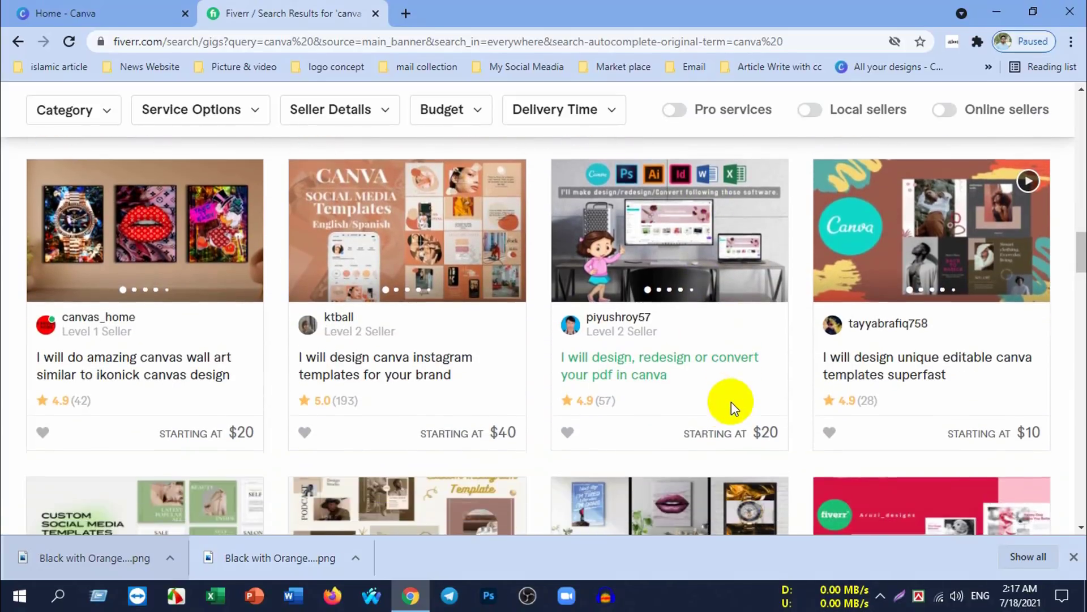
scroll(732, 402, down, 3)
scroll(698, 389, down, 5)
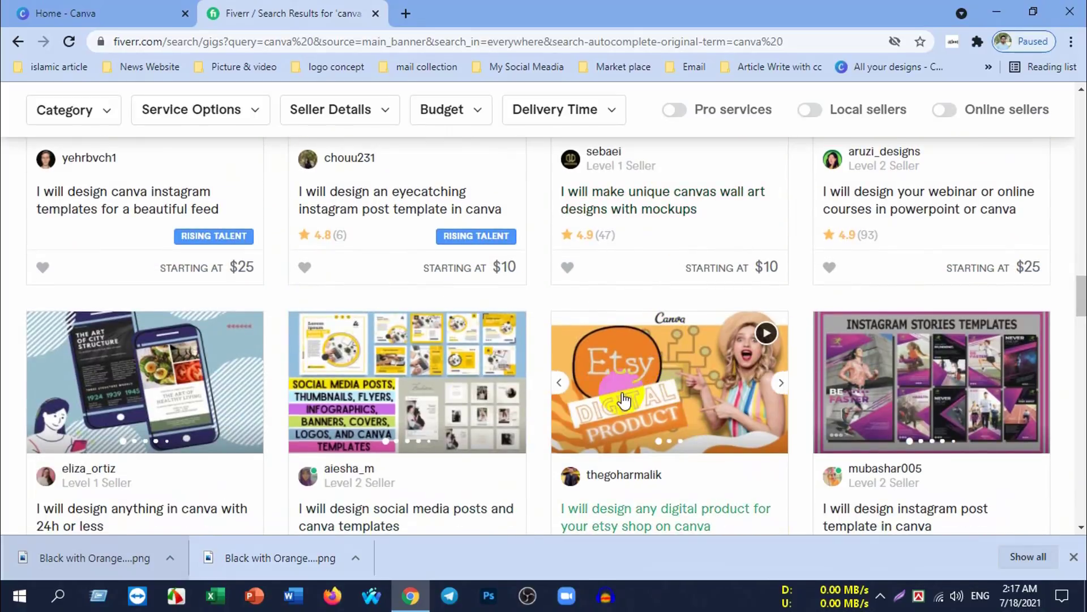
scroll(624, 400, down, 3)
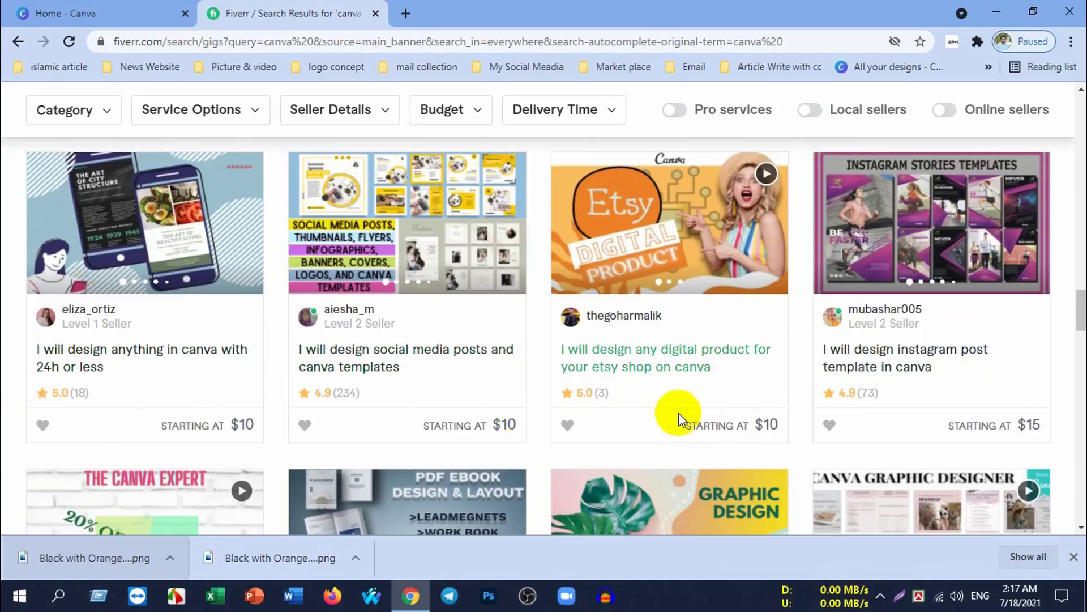
scroll(856, 410, down, 3)
scroll(833, 408, down, 3)
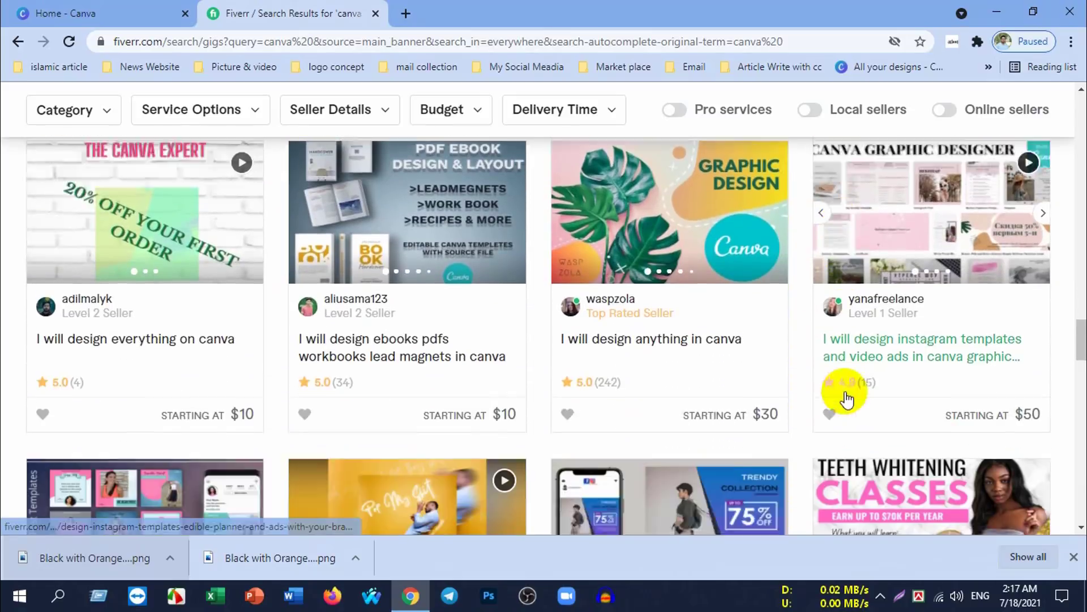
scroll(843, 388, down, 1)
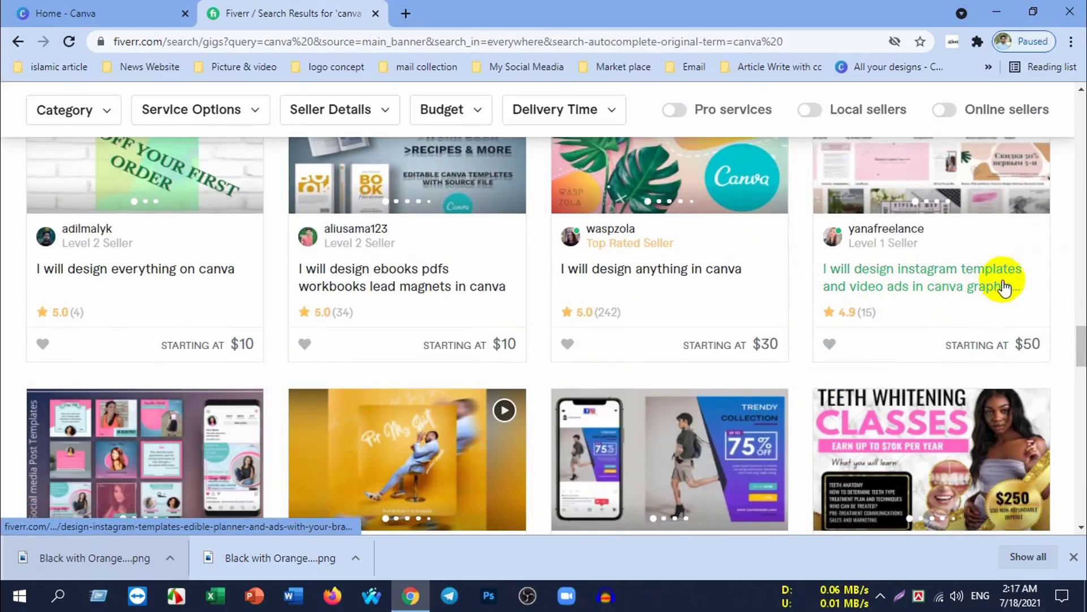
scroll(912, 334, up, 1)
scroll(832, 380, up, 2)
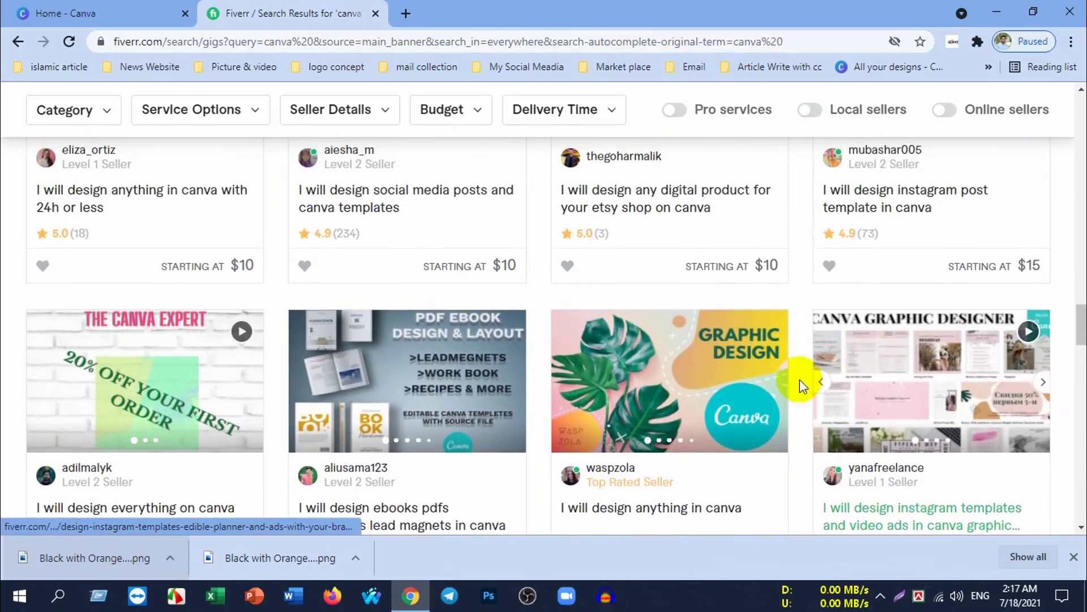
scroll(776, 391, down, 2)
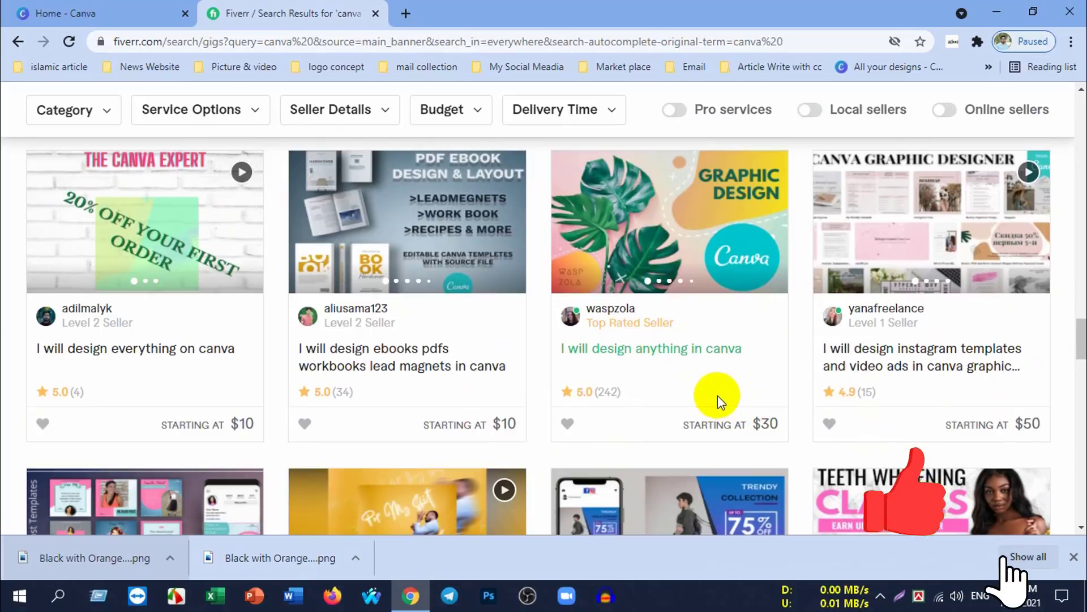
scroll(691, 380, up, 1)
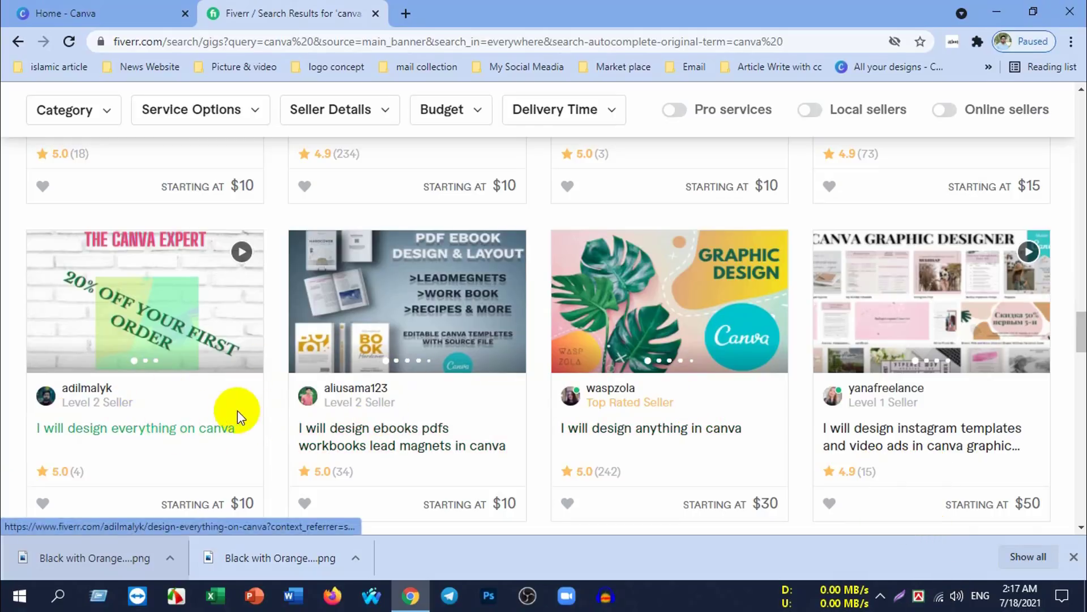
scroll(220, 419, down, 2)
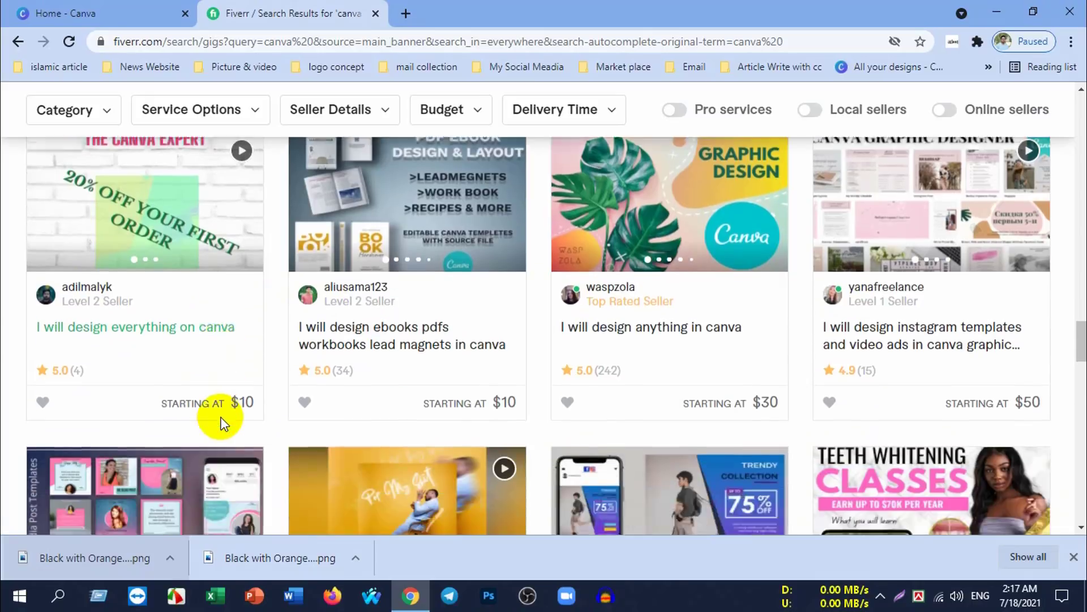
scroll(220, 419, down, 2)
scroll(490, 406, up, 4)
scroll(527, 408, down, 3)
mouse_move(406, 459)
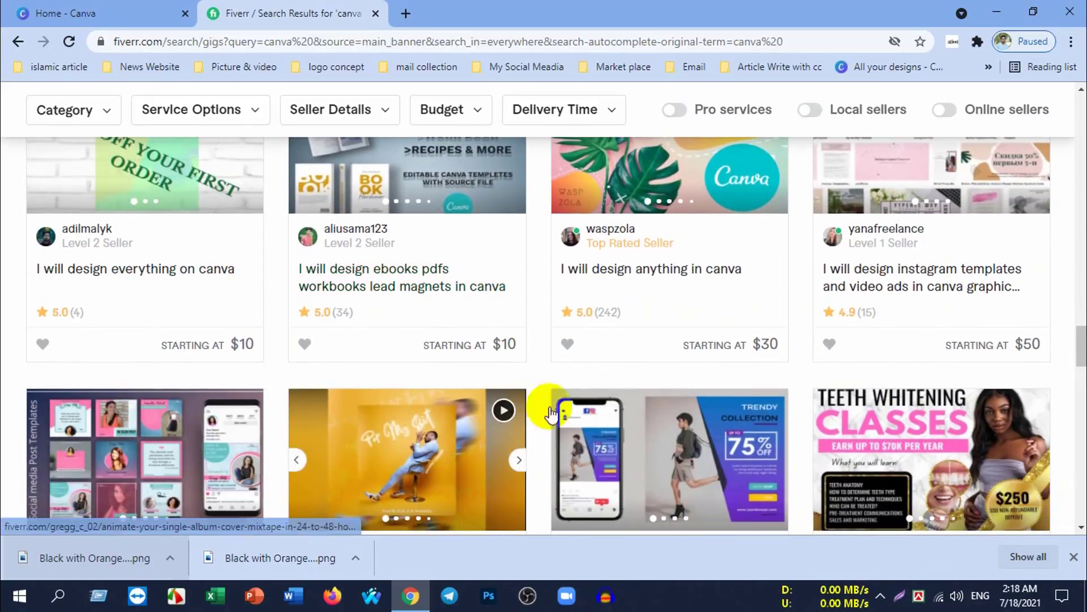
scroll(736, 388, down, 4)
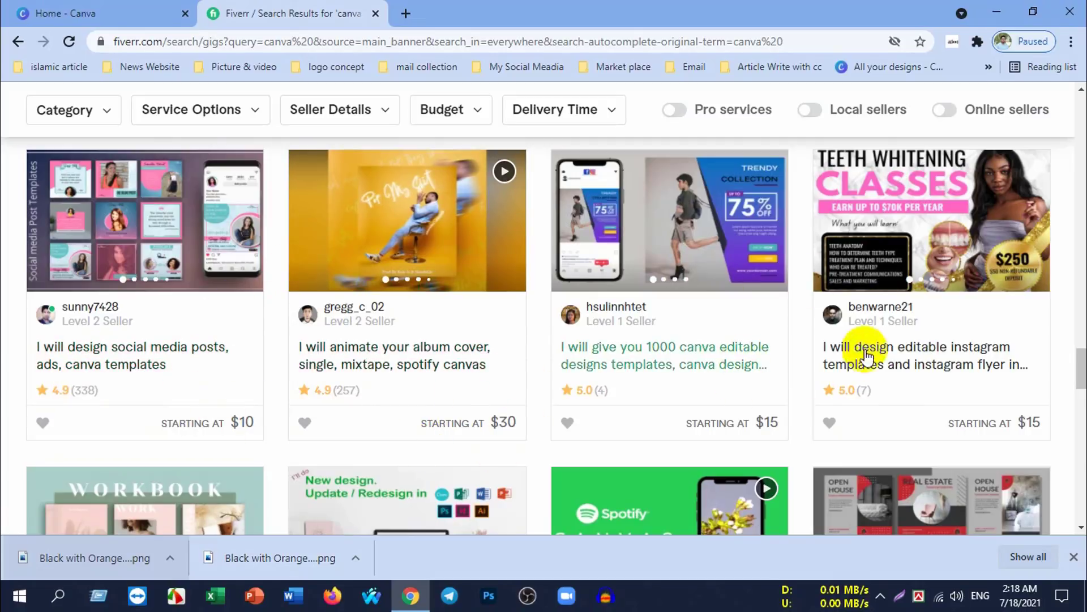
scroll(849, 348, down, 4)
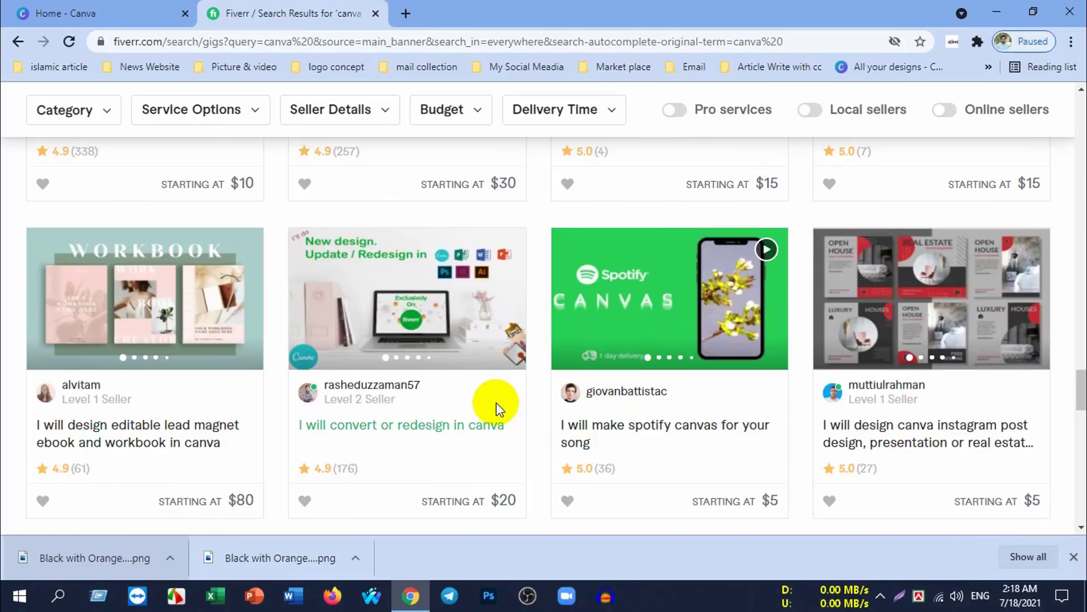
mouse_move(669, 298)
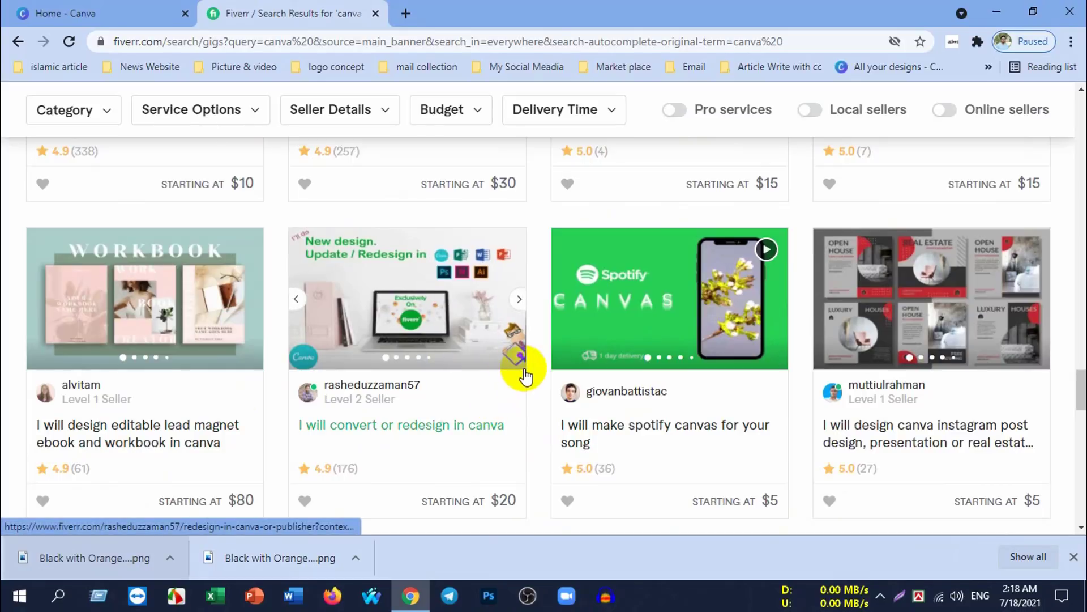
mouse_move(669, 501)
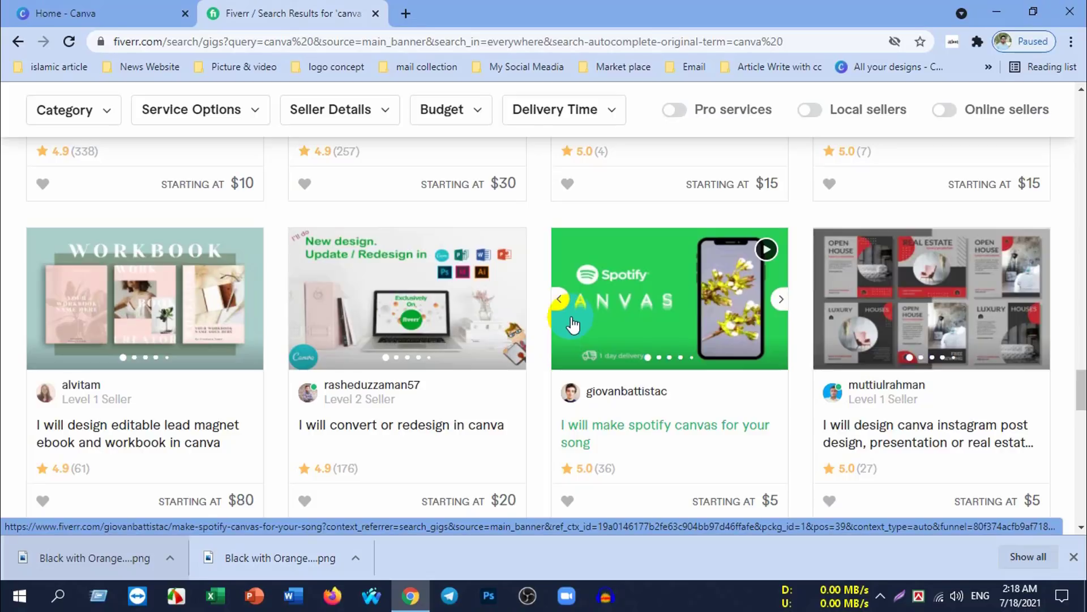
scroll(637, 321, down, 4)
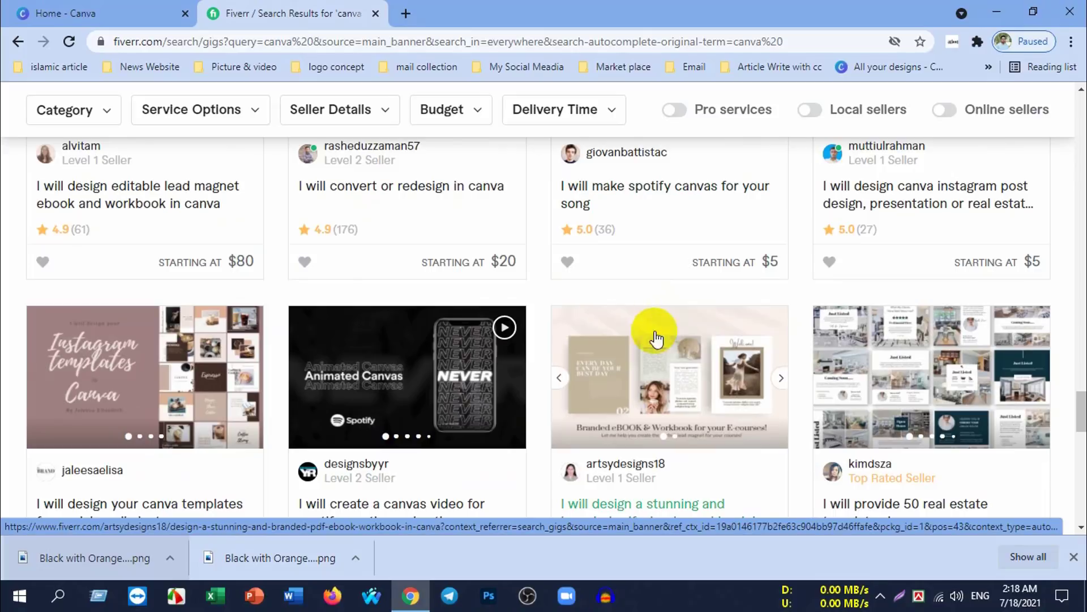
scroll(651, 332, up, 4)
scroll(668, 323, down, 4)
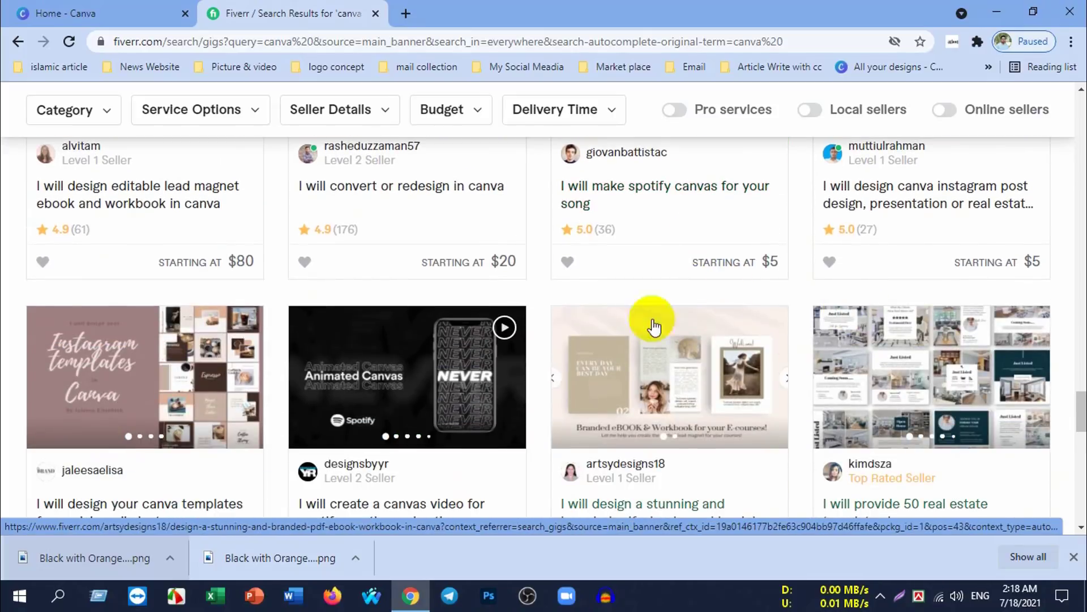
scroll(710, 355, down, 3)
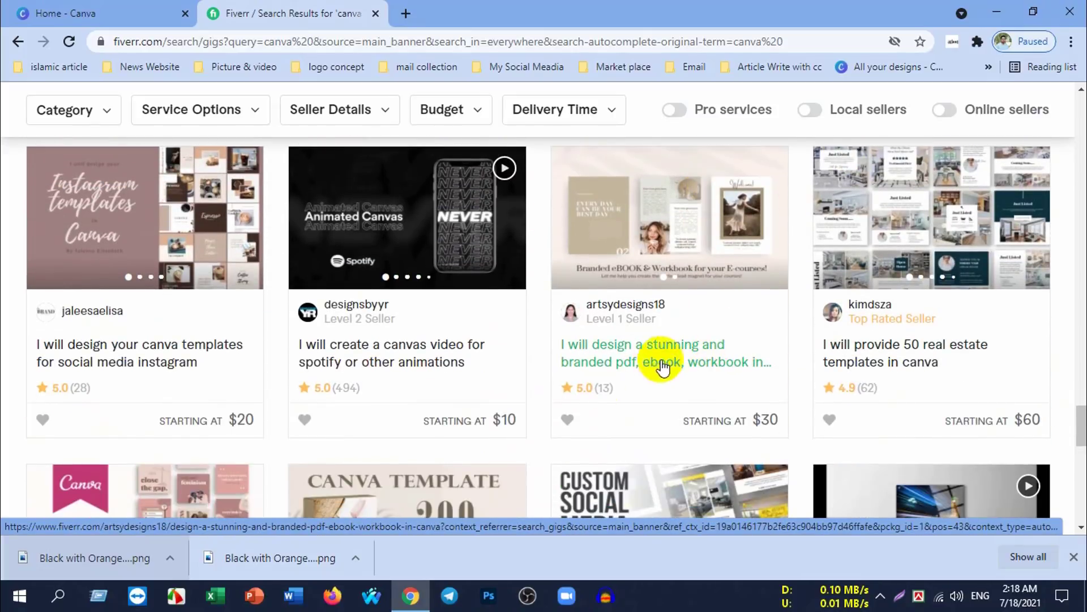
Step: In a new tab, rerun the earlier 'freelancing' search from history
click(406, 13)
click(270, 42)
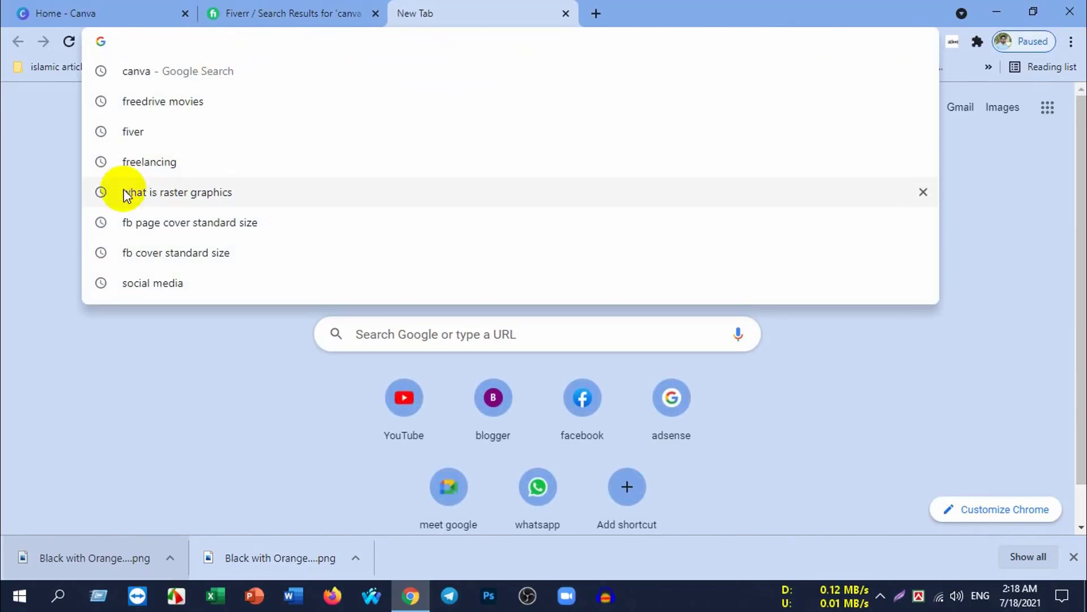
click(158, 164)
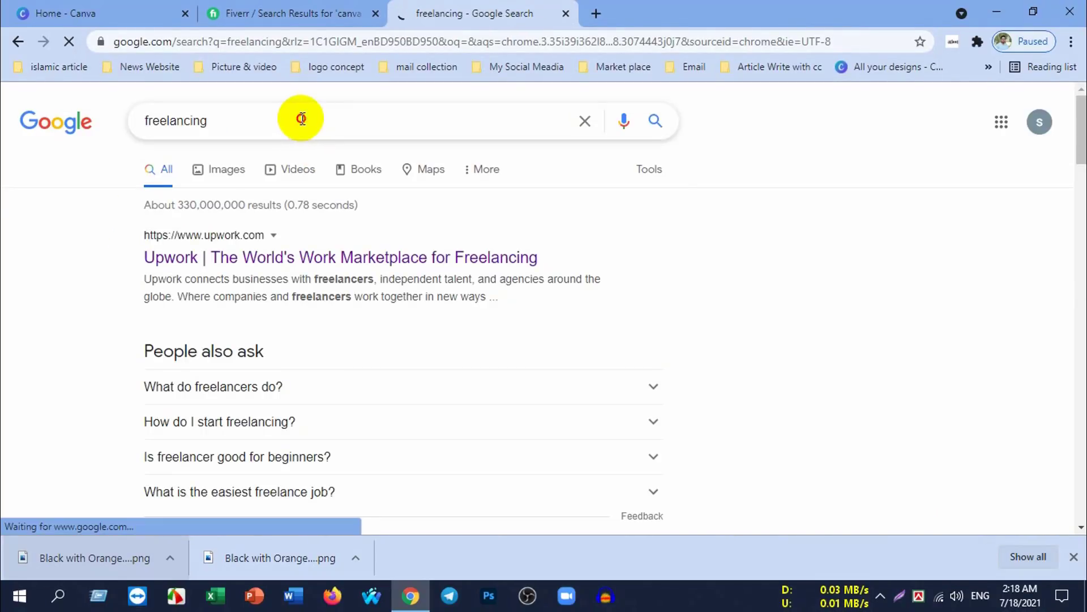
click(304, 120)
click(329, 66)
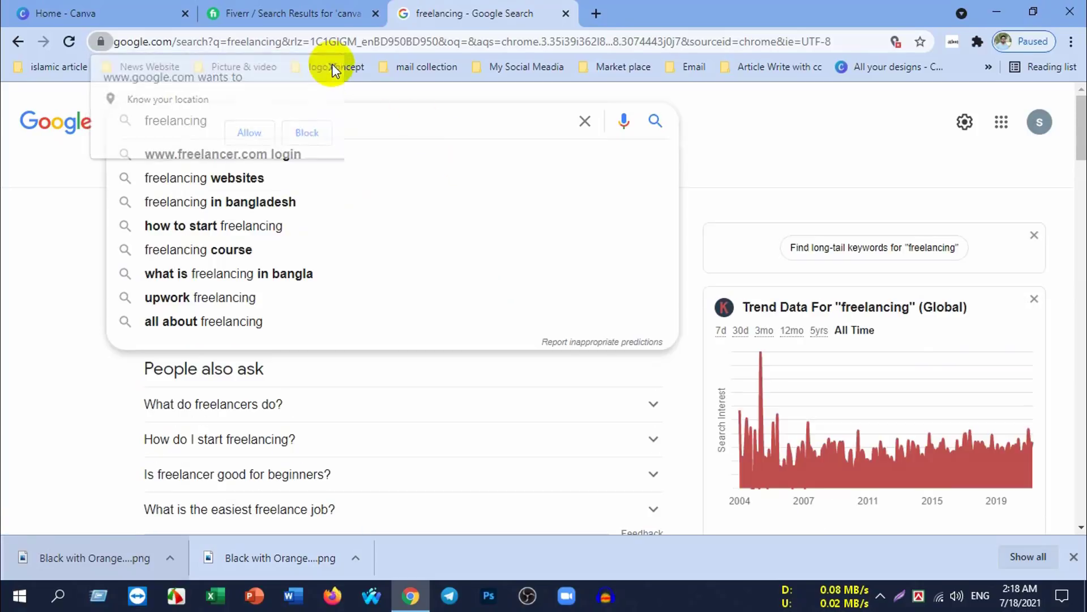
Step: Change the query to 'freelancer' and open the Freelancer.com site
text(0)
key(BackSpace)
key(BackSpace)
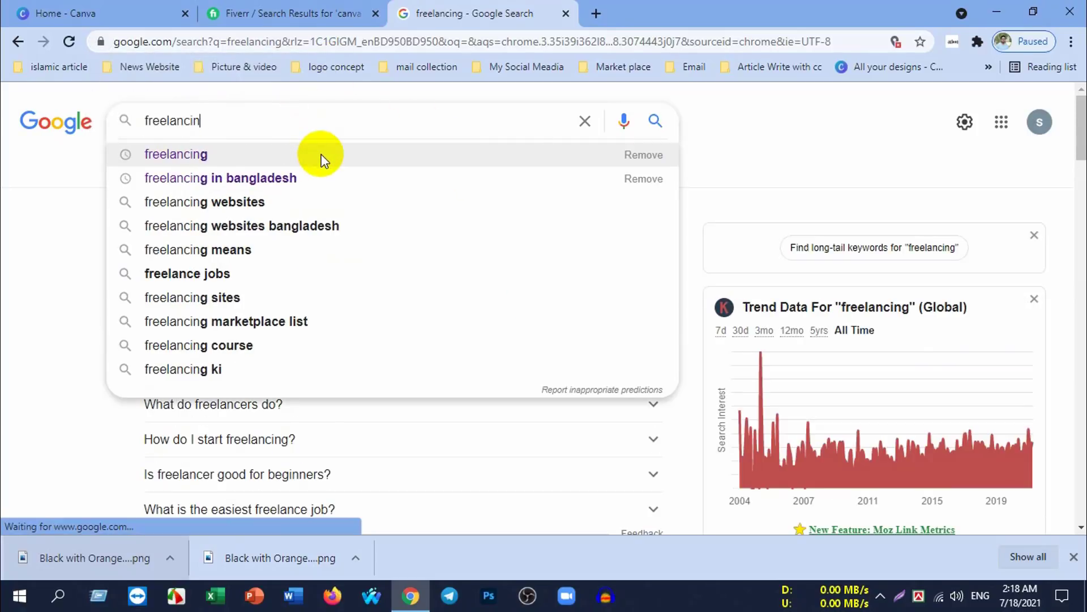
key(BackSpace)
key(BackSpace)
text(er)
click(208, 208)
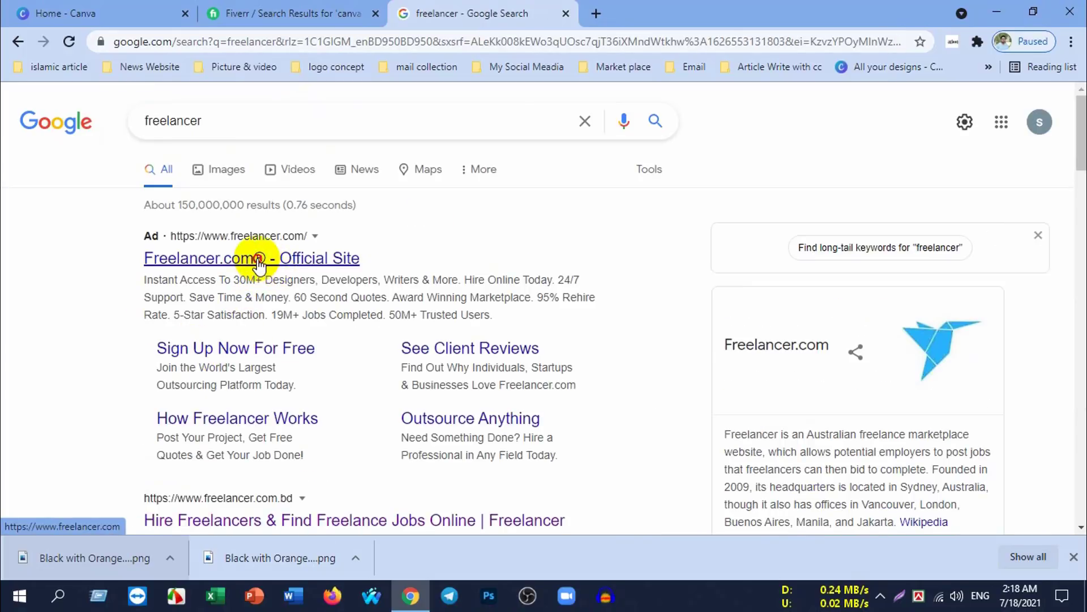
click(254, 261)
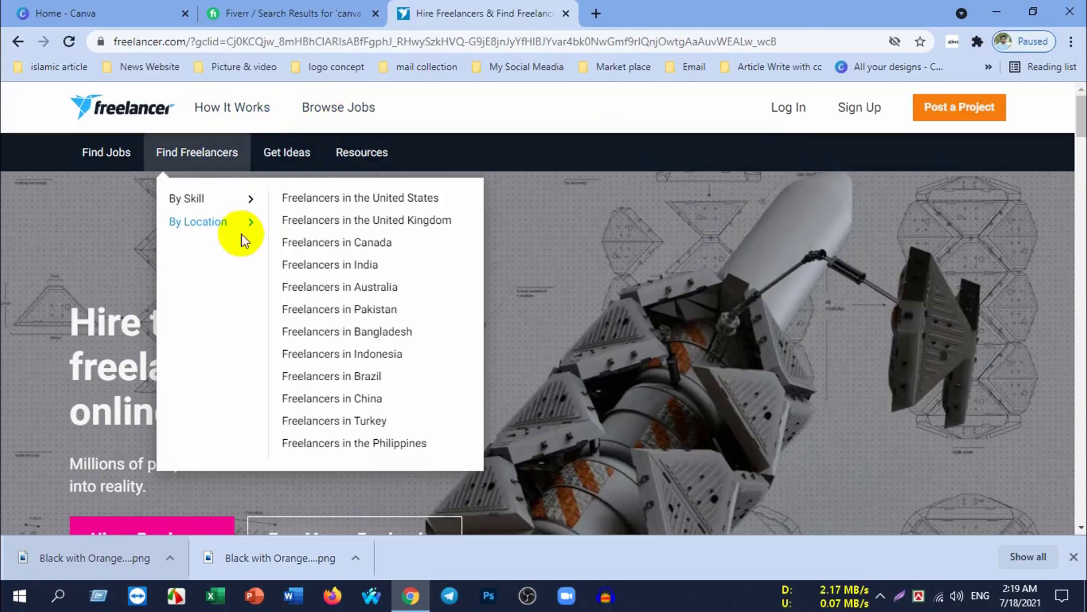
Step: Scroll through the Freelancer.com homepage and back to the top, then start another tab
scroll(395, 368, down, 5)
scroll(490, 347, down, 6)
scroll(477, 360, down, 4)
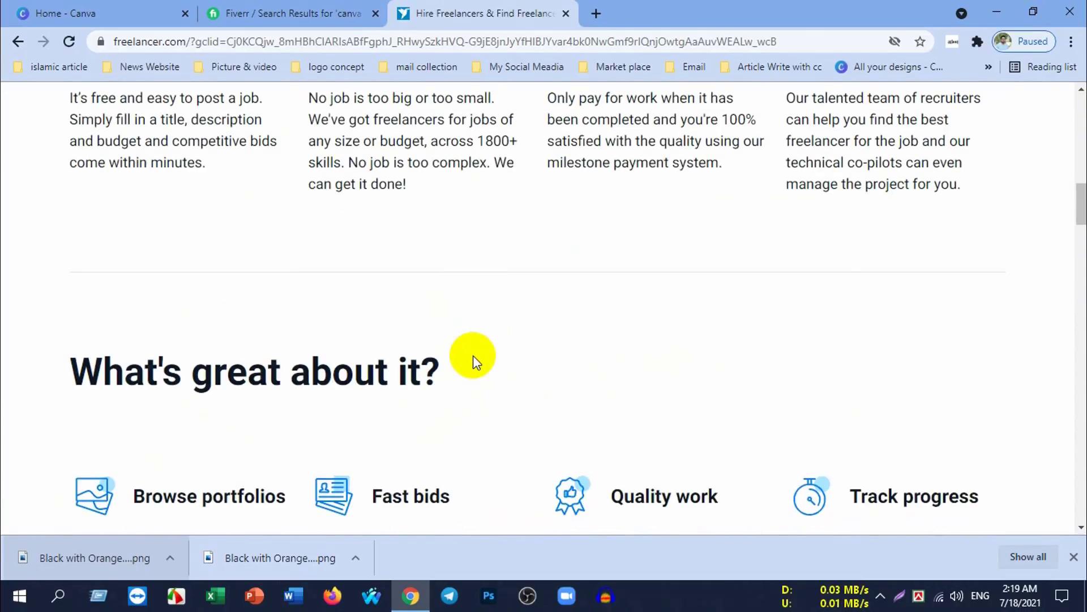
scroll(469, 360, down, 7)
scroll(476, 368, up, 8)
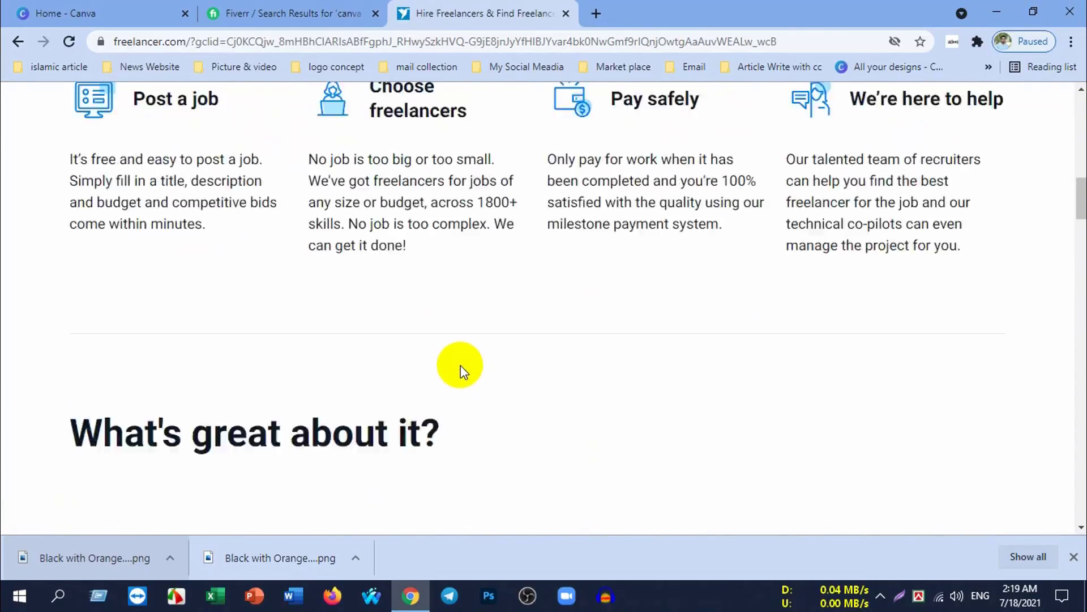
scroll(453, 365, up, 15)
scroll(510, 345, down, 5)
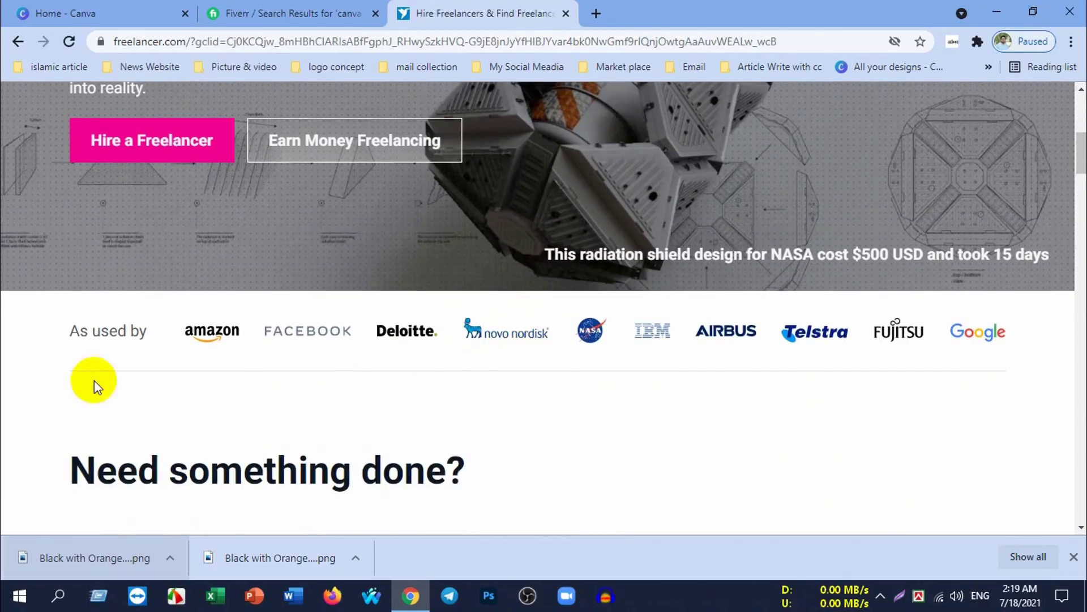
scroll(407, 395, up, 7)
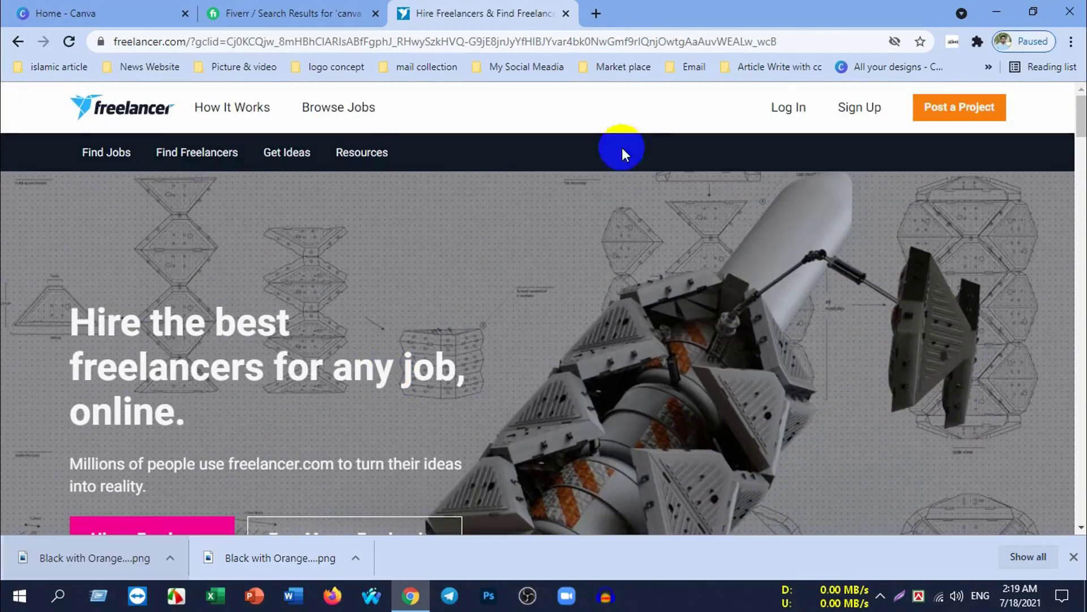
click(595, 13)
Step: Search 'up' in the new tab and open the Upwork homepage
click(182, 42)
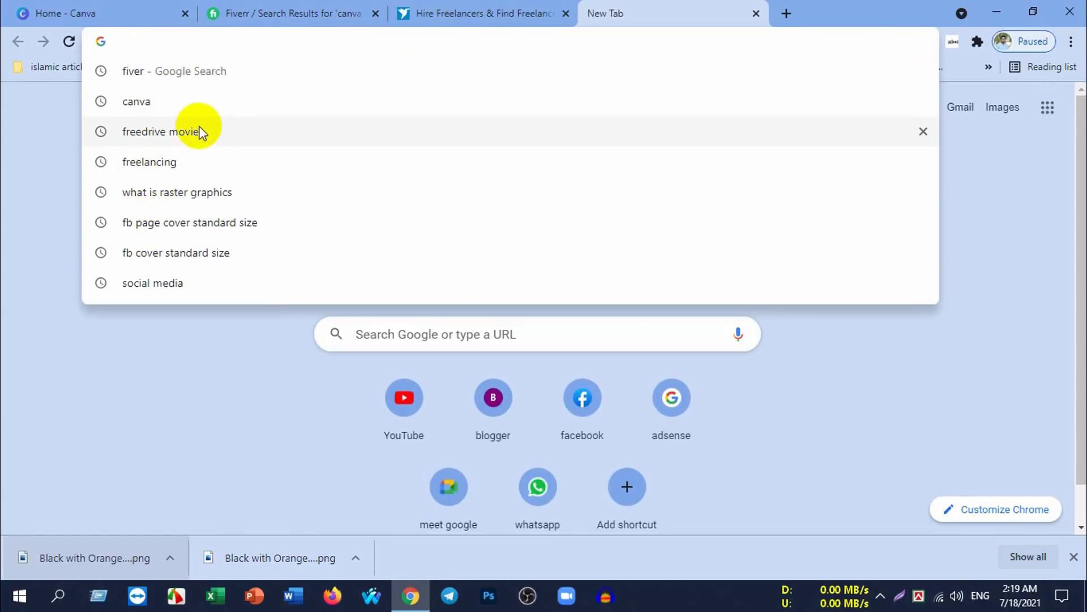
text(u)
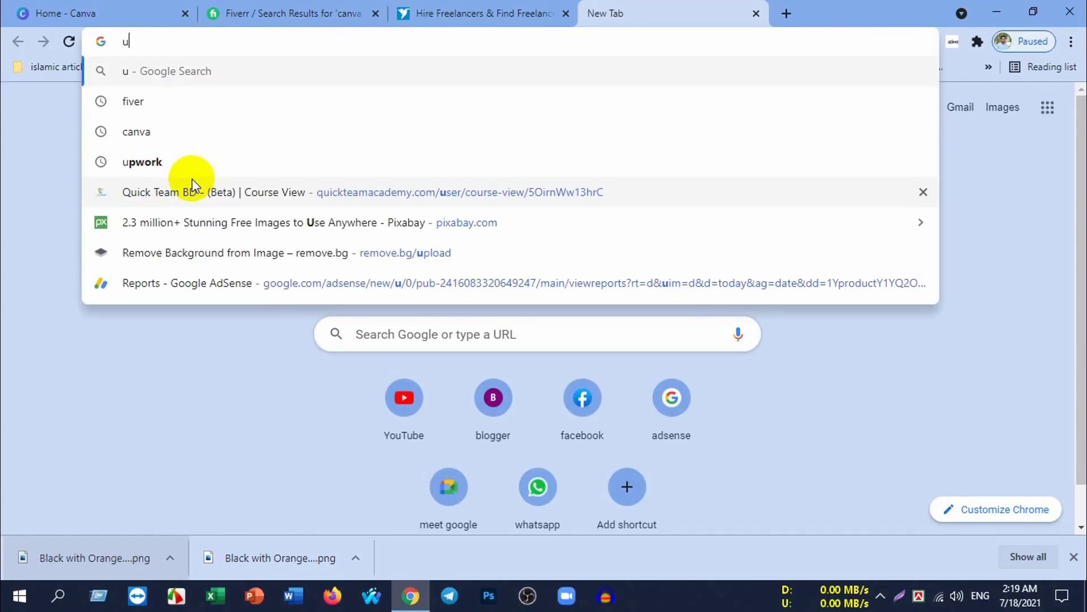
text(p)
key(Return)
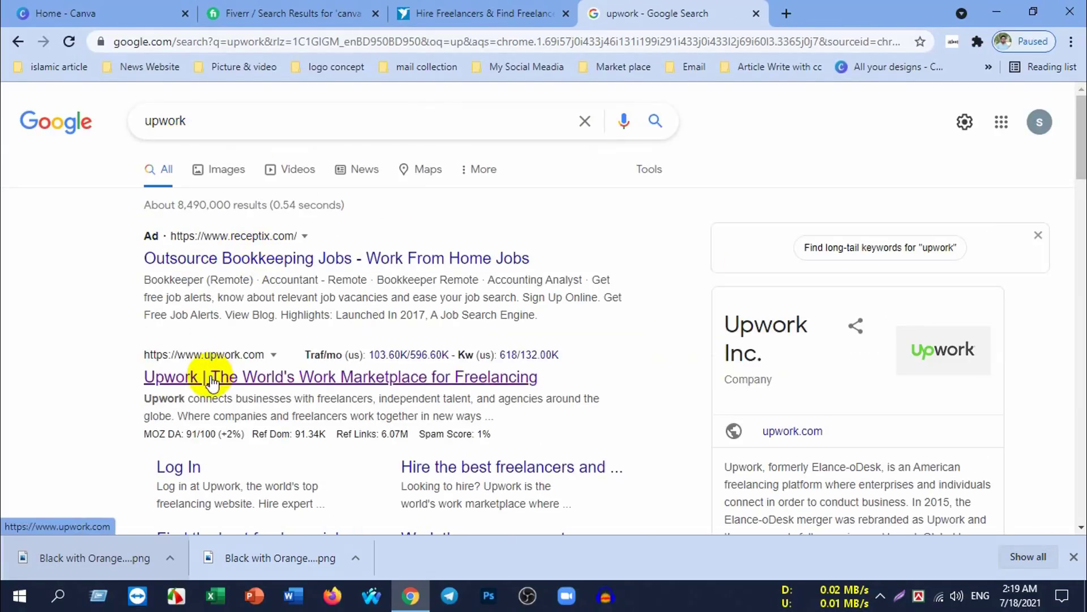
click(201, 379)
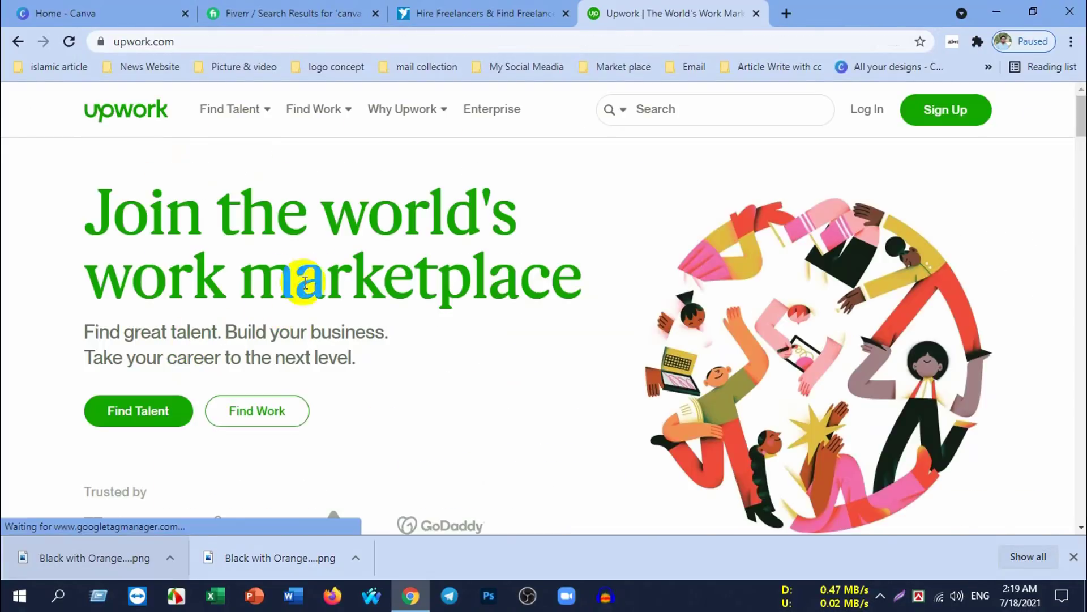
Step: Search Upwork talent for 'canva' and browse the freelancer profiles
click(680, 113)
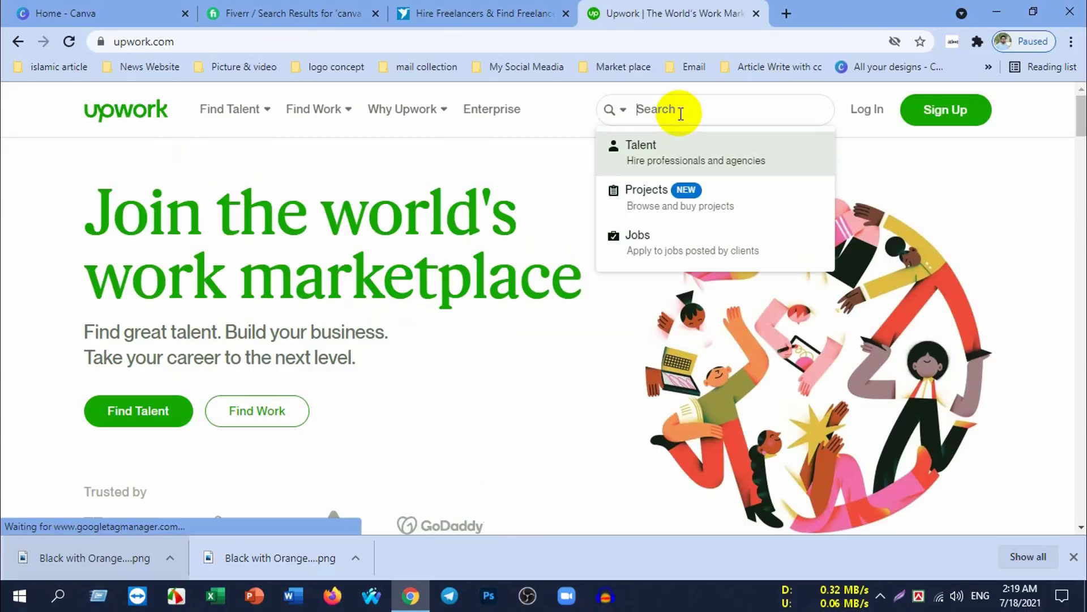
text(canv)
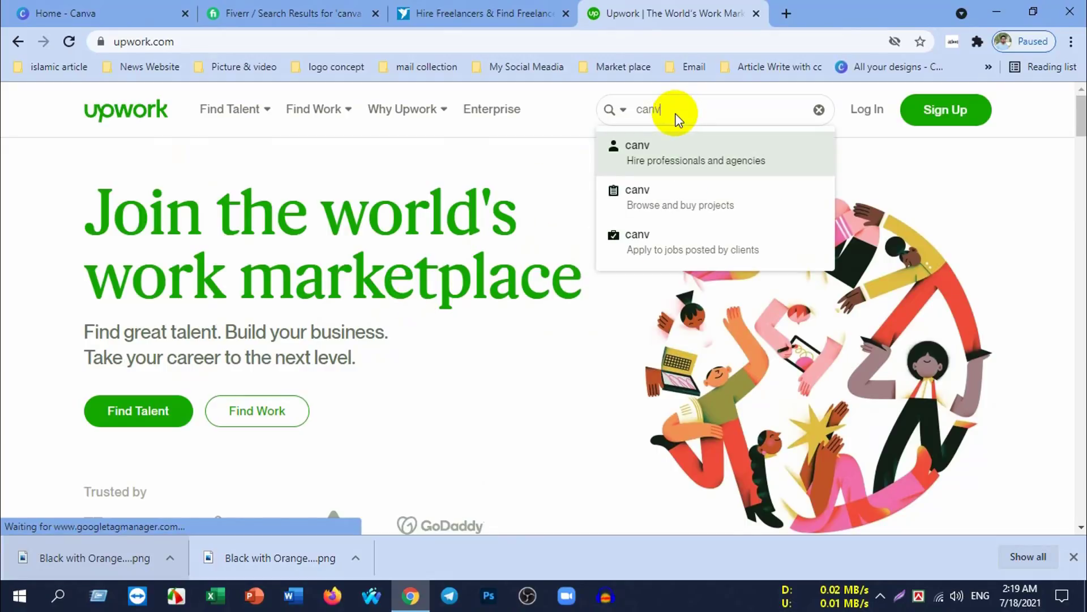
text(a)
click(700, 149)
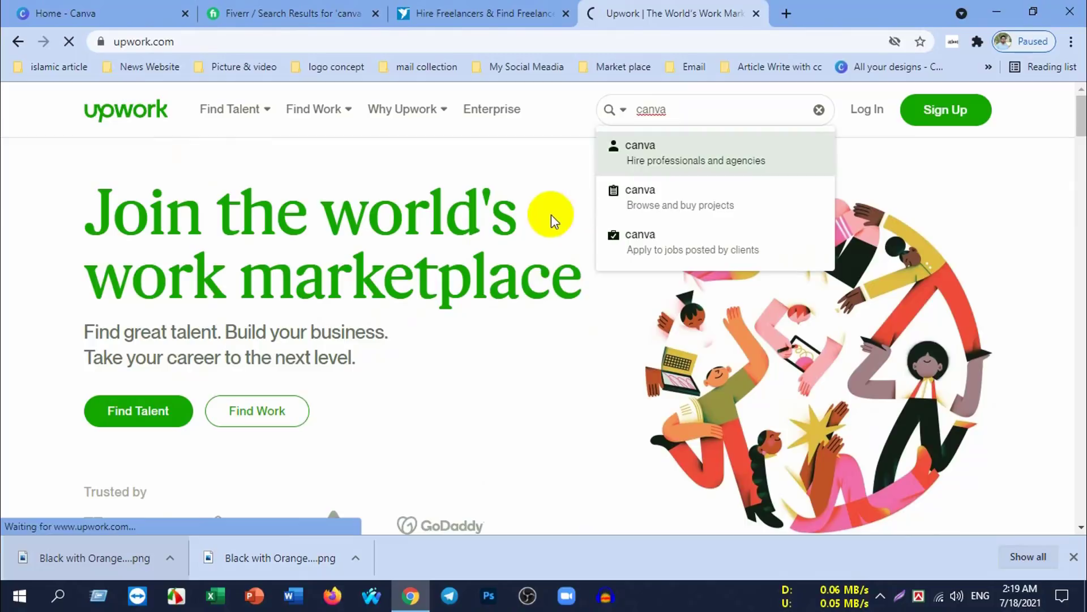
scroll(595, 359, down, 3)
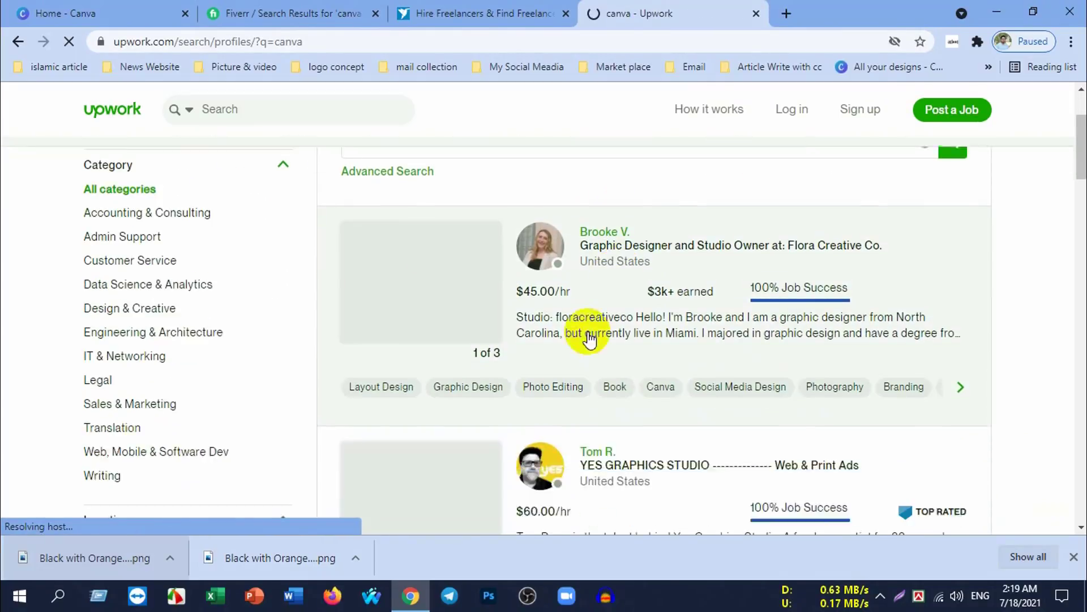
scroll(590, 360, down, 4)
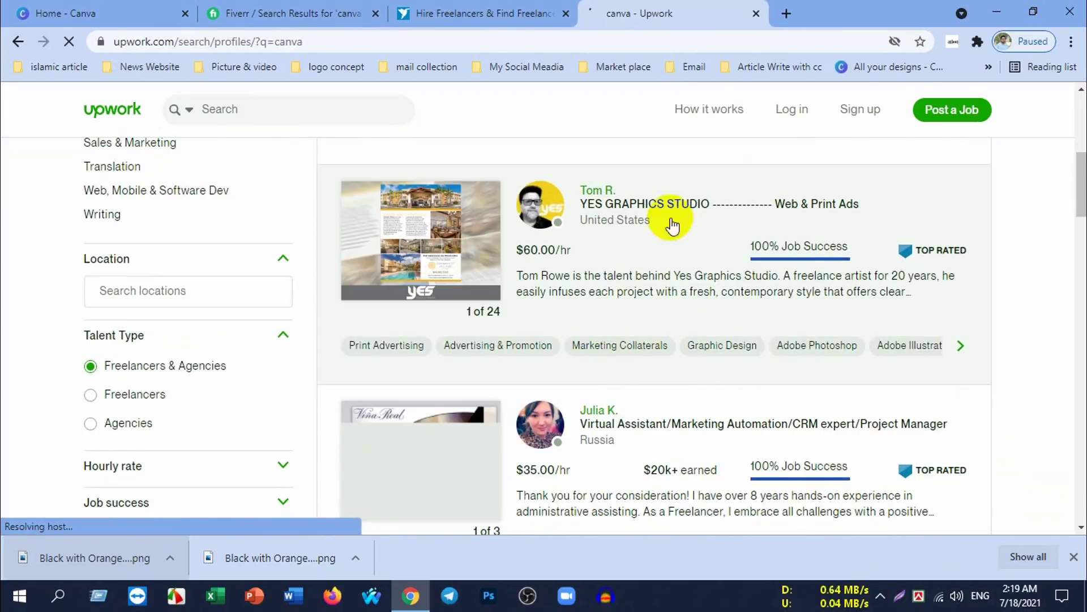
scroll(641, 398, down, 3)
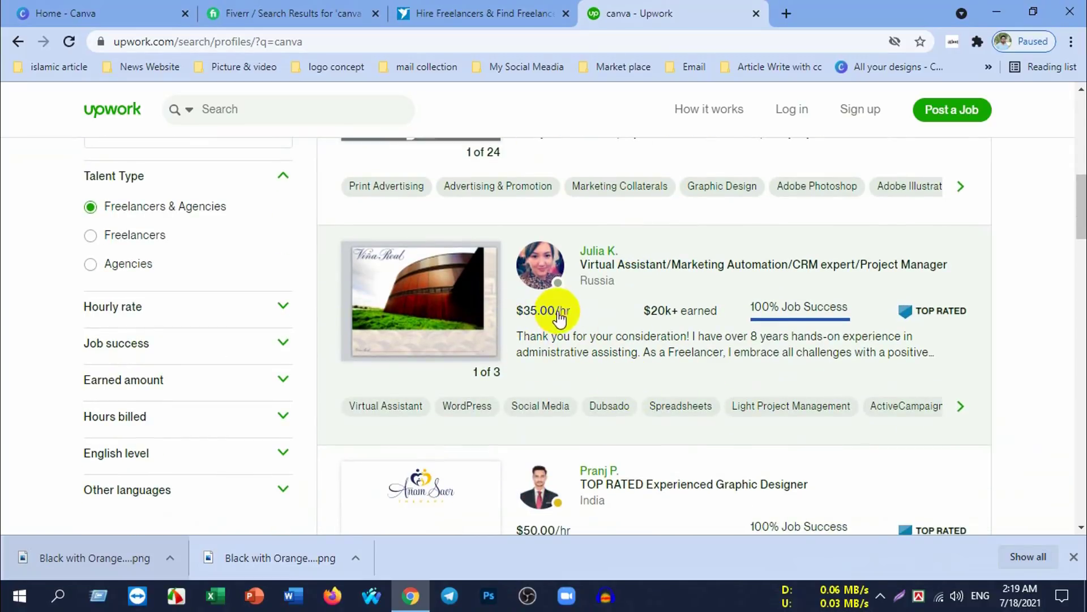
scroll(591, 363, down, 4)
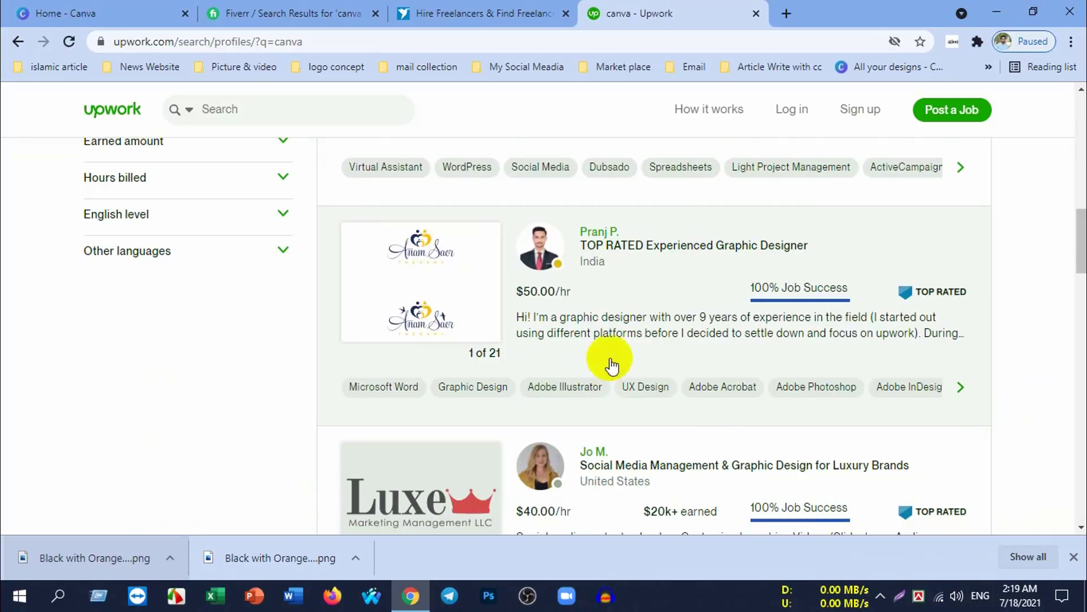
scroll(612, 365, down, 2)
scroll(629, 408, down, 3)
scroll(601, 419, up, 6)
scroll(572, 453, up, 4)
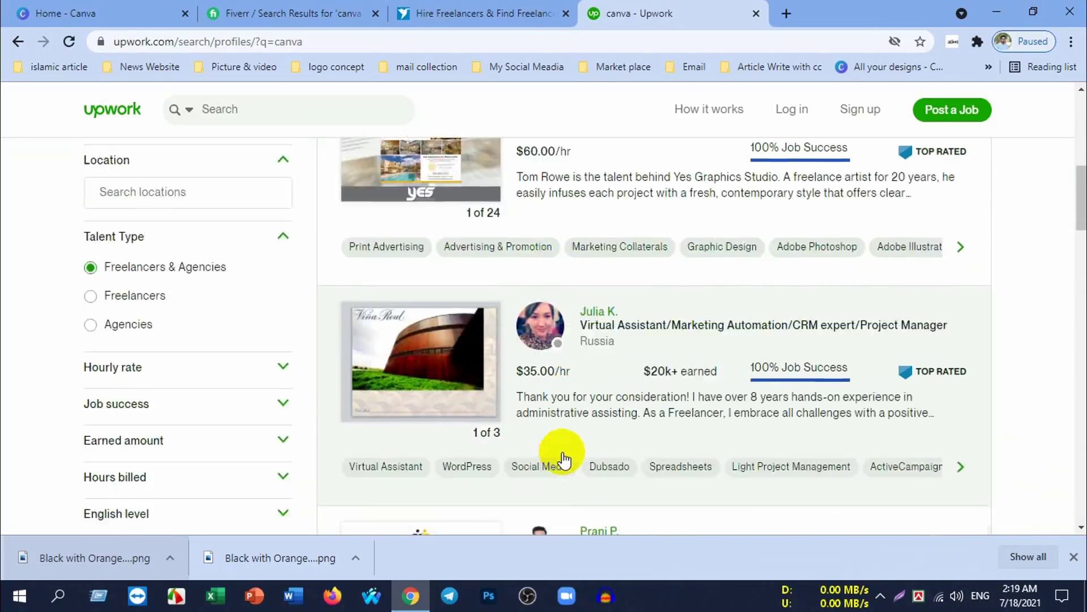
scroll(561, 453, up, 10)
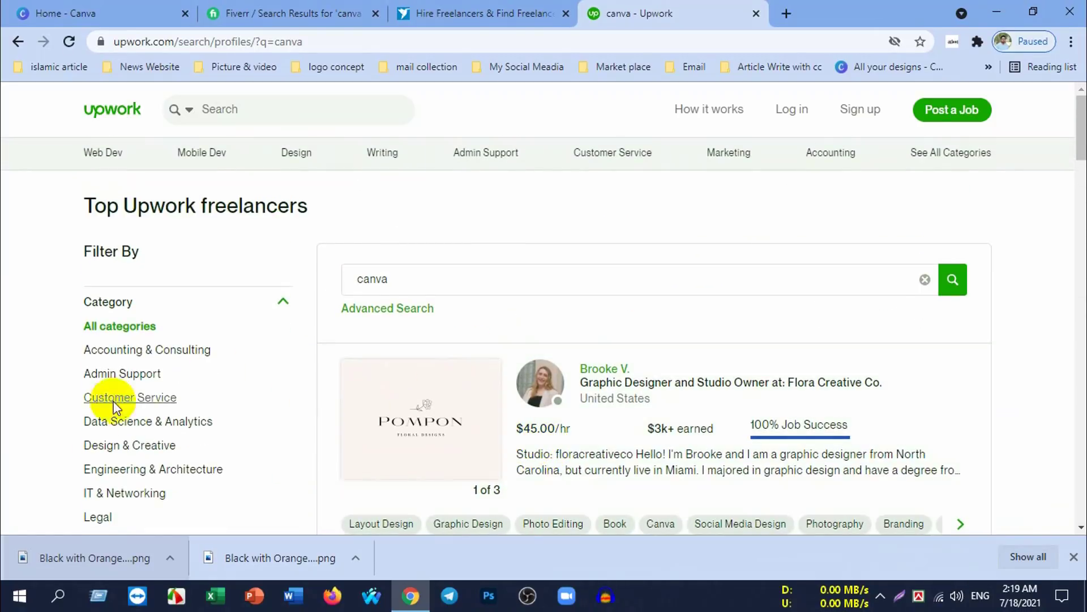
scroll(612, 407, down, 5)
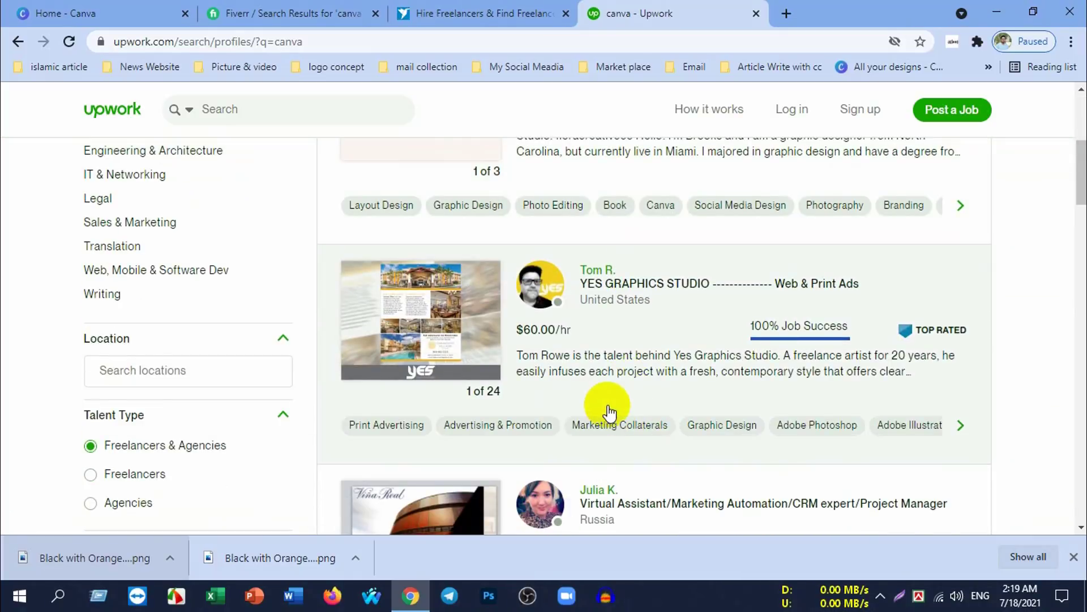
scroll(605, 405, up, 5)
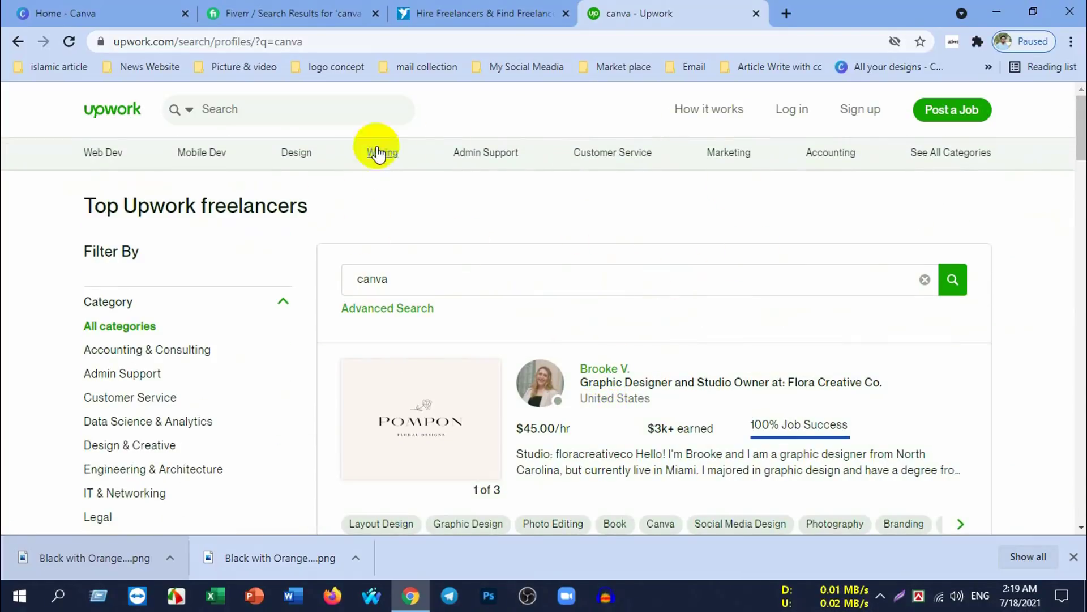
Step: Close the Upwork and Freelancer tabs and scroll Fiverr's canva results
click(757, 13)
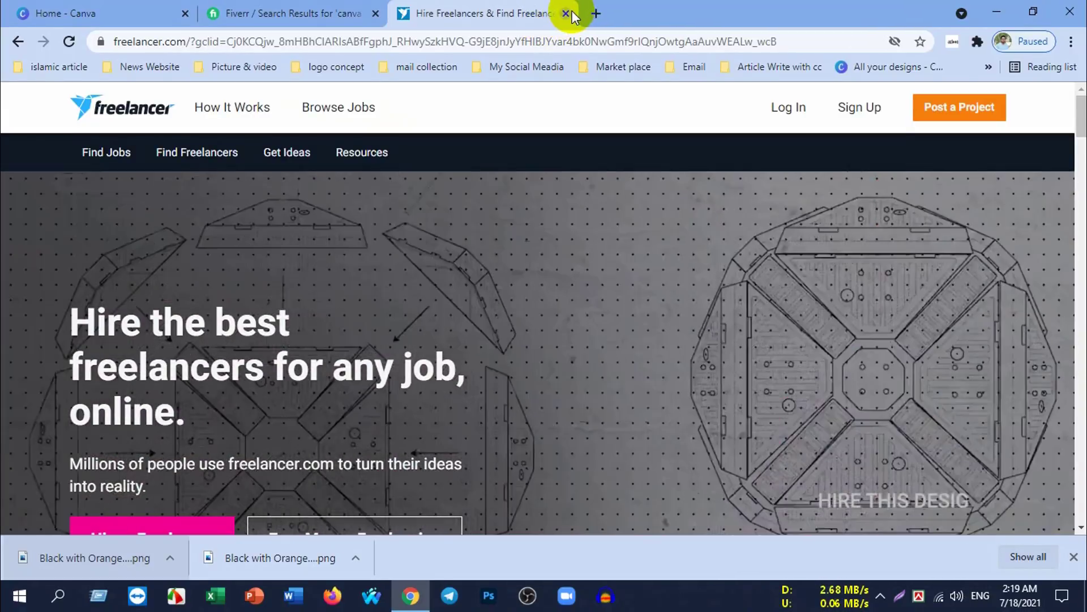
click(568, 12)
scroll(679, 400, up, 5)
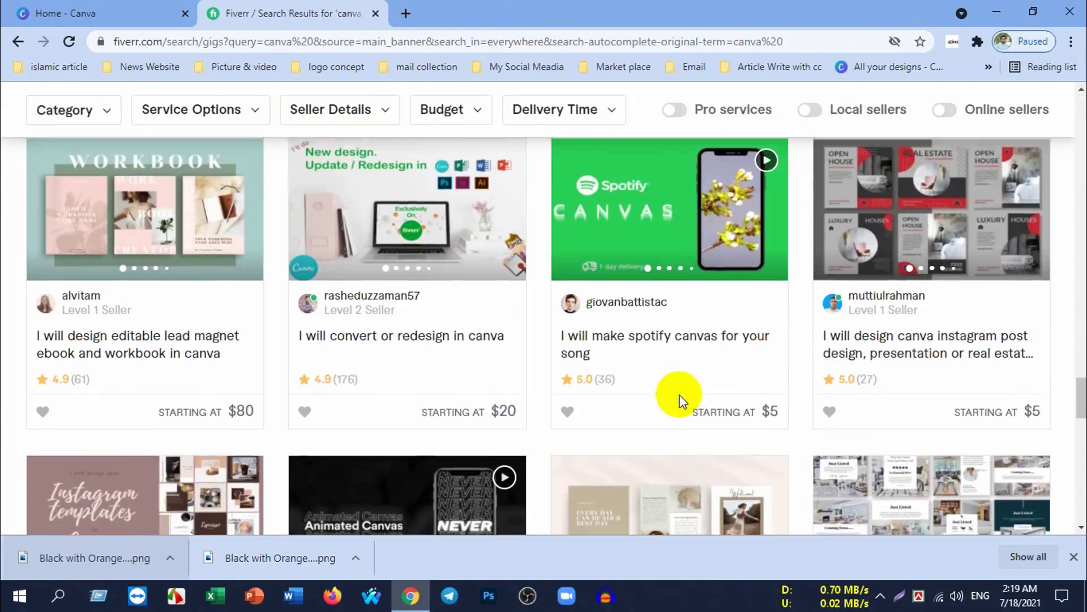
scroll(650, 359, down, 5)
scroll(609, 438, down, 4)
scroll(609, 439, down, 5)
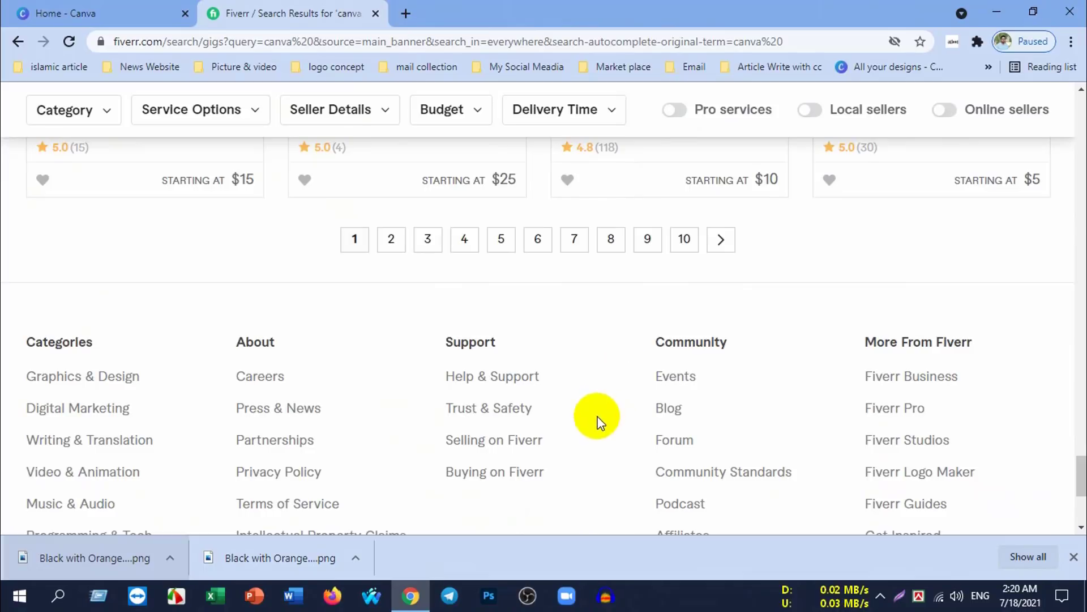
scroll(619, 437, up, 7)
scroll(651, 388, up, 5)
scroll(504, 400, down, 5)
scroll(306, 325, down, 5)
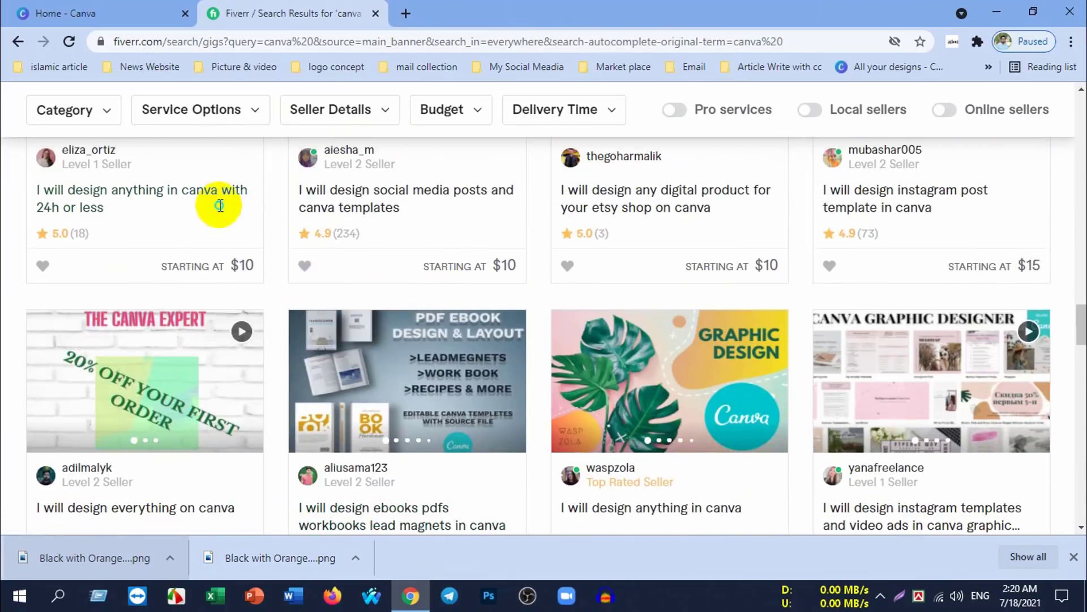
Step: Dismiss a gig link's context menu and scroll back to the search bar
right_click(220, 207)
click(545, 290)
scroll(510, 300, up, 2)
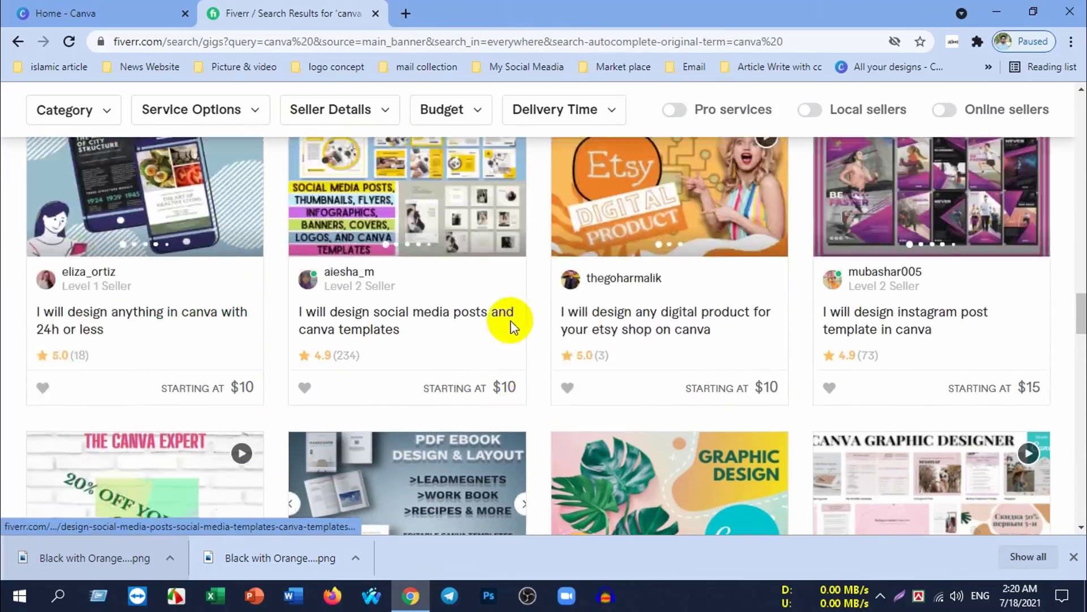
scroll(416, 312, up, 6)
scroll(408, 360, up, 3)
scroll(404, 351, up, 5)
scroll(395, 338, up, 5)
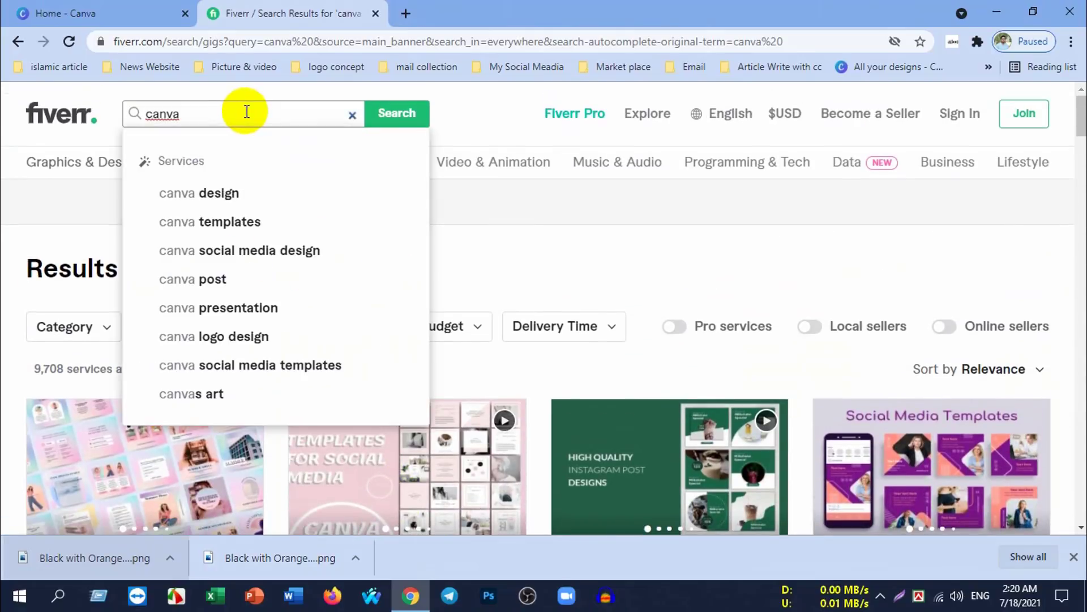
Step: Search Fiverr for 'canva design' and scroll through the 6,783 gig results
click(244, 193)
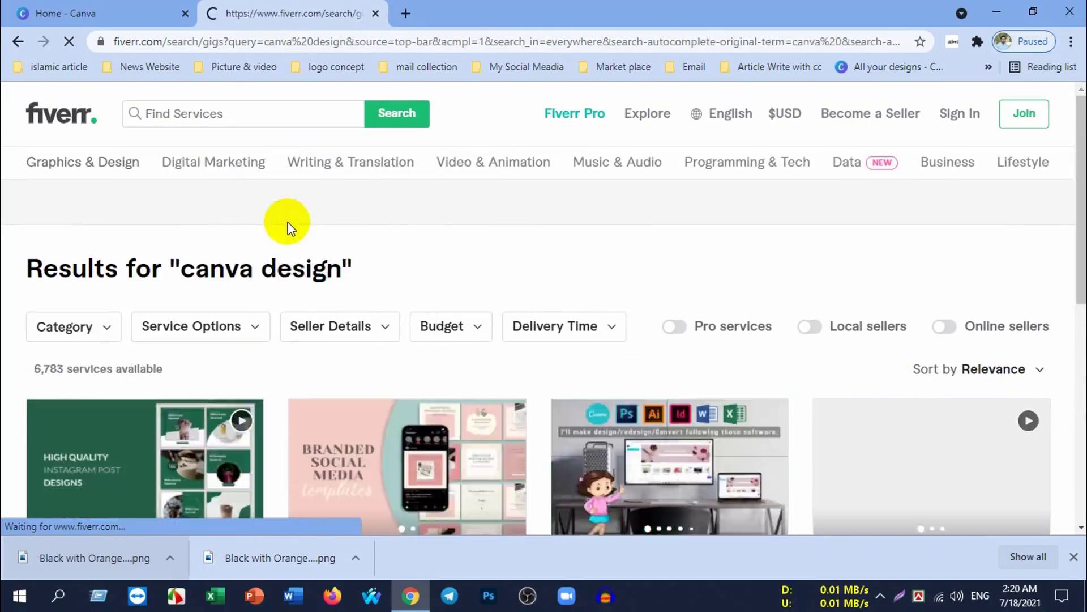
scroll(505, 330, down, 5)
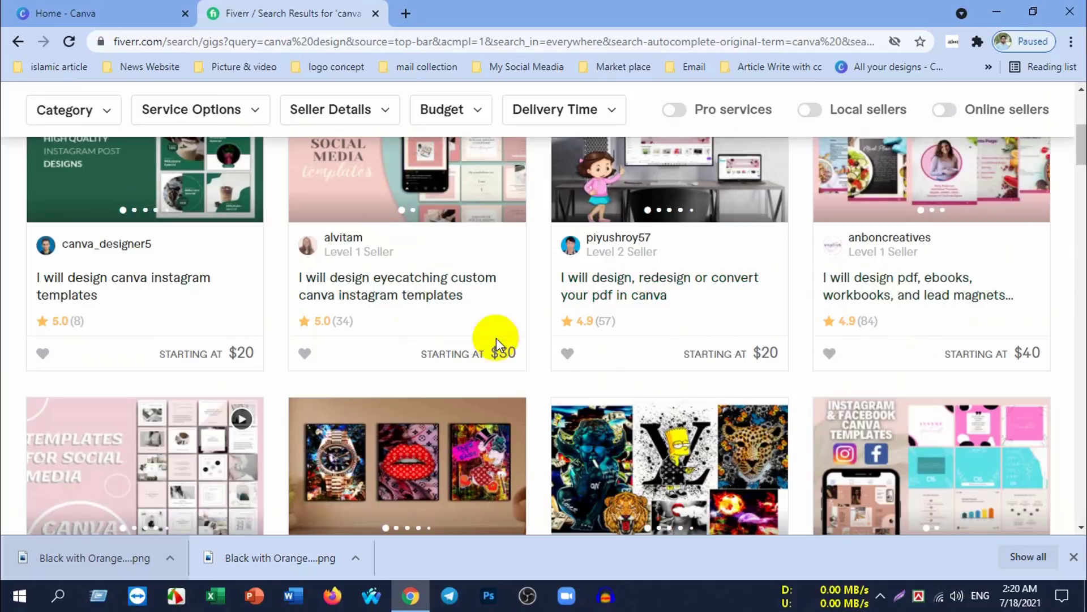
scroll(563, 376, down, 3)
scroll(505, 418, down, 2)
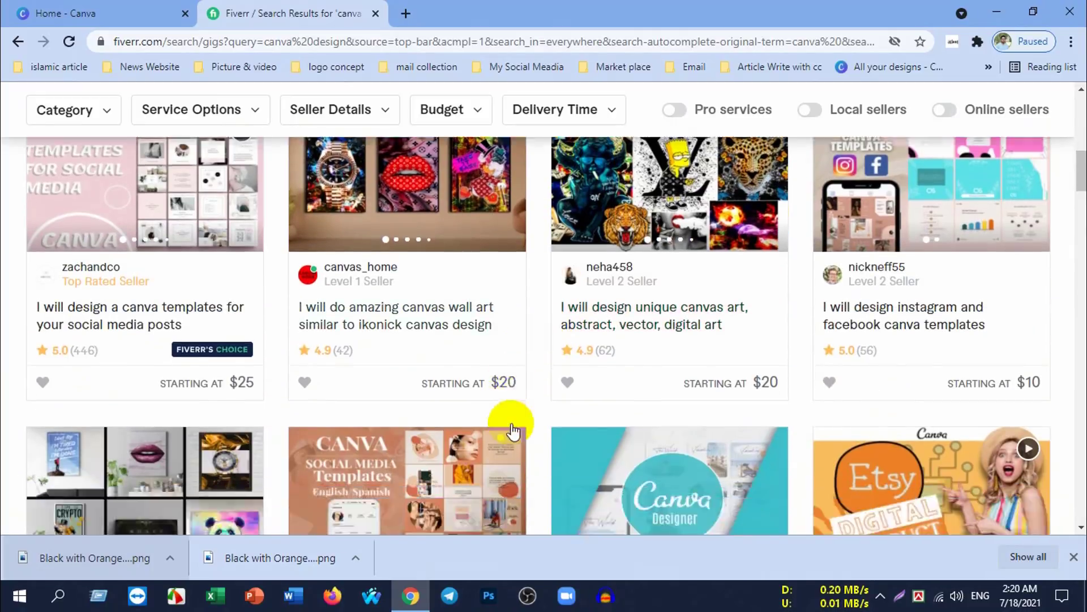
scroll(505, 406, down, 4)
scroll(502, 410, down, 5)
scroll(498, 405, up, 7)
scroll(496, 395, down, 6)
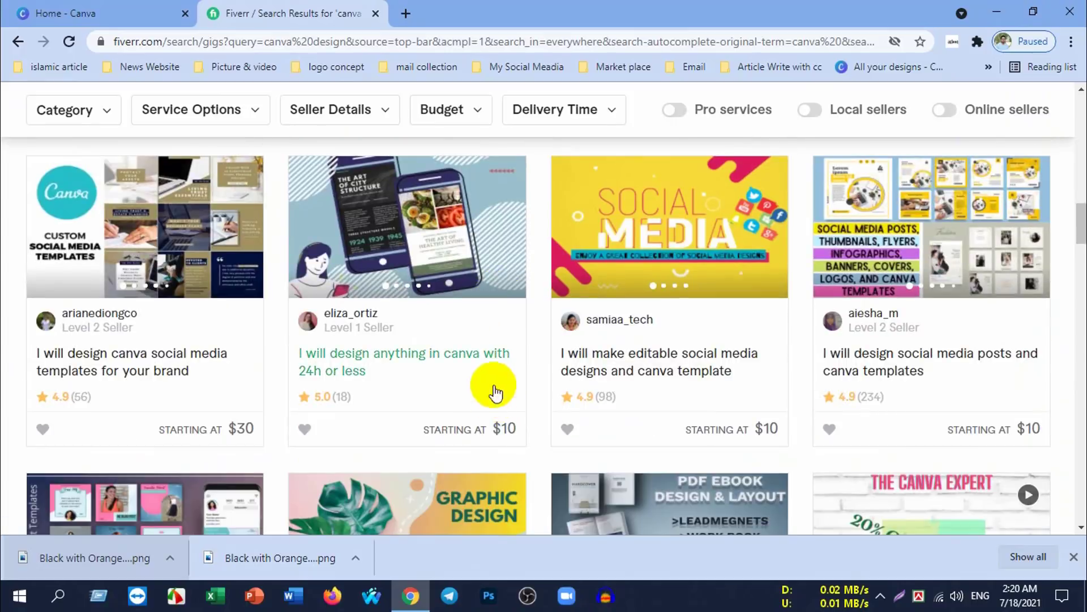
scroll(475, 376, down, 4)
scroll(439, 373, up, 4)
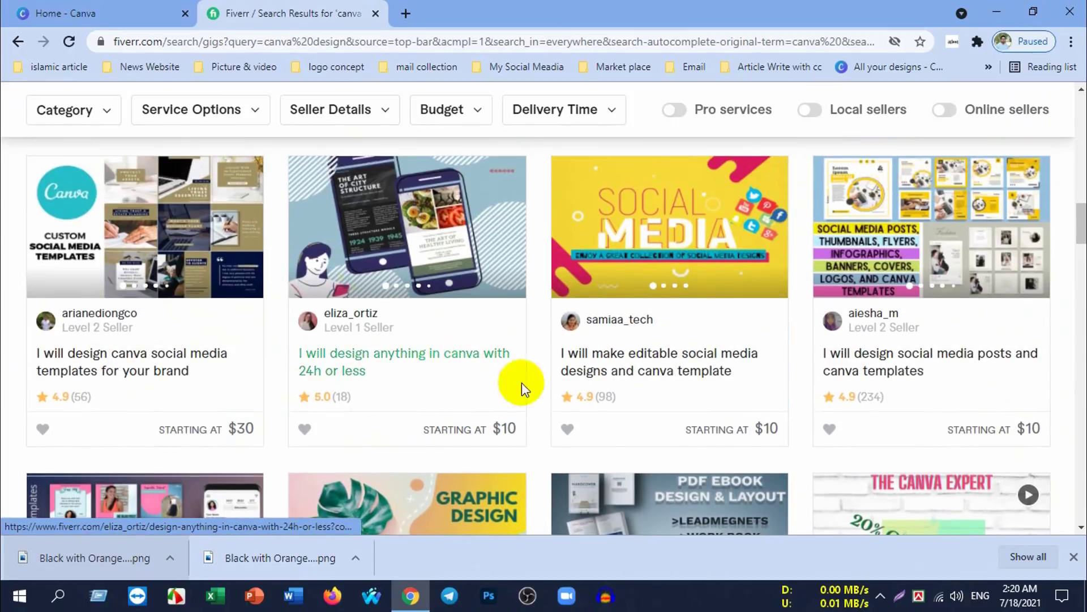
mouse_move(407, 227)
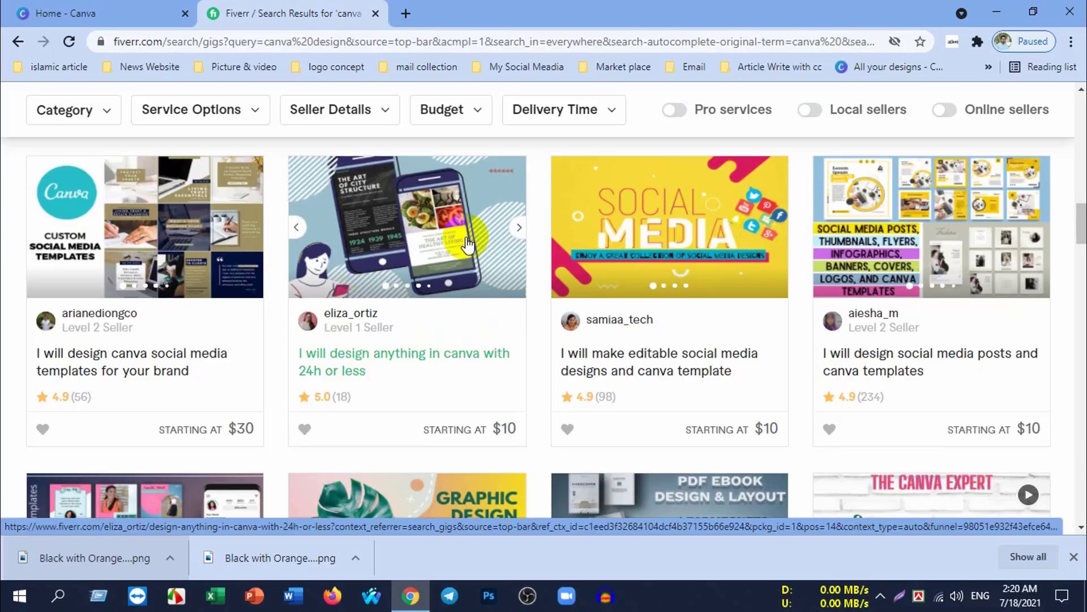
scroll(547, 389, up, 1)
scroll(546, 388, up, 5)
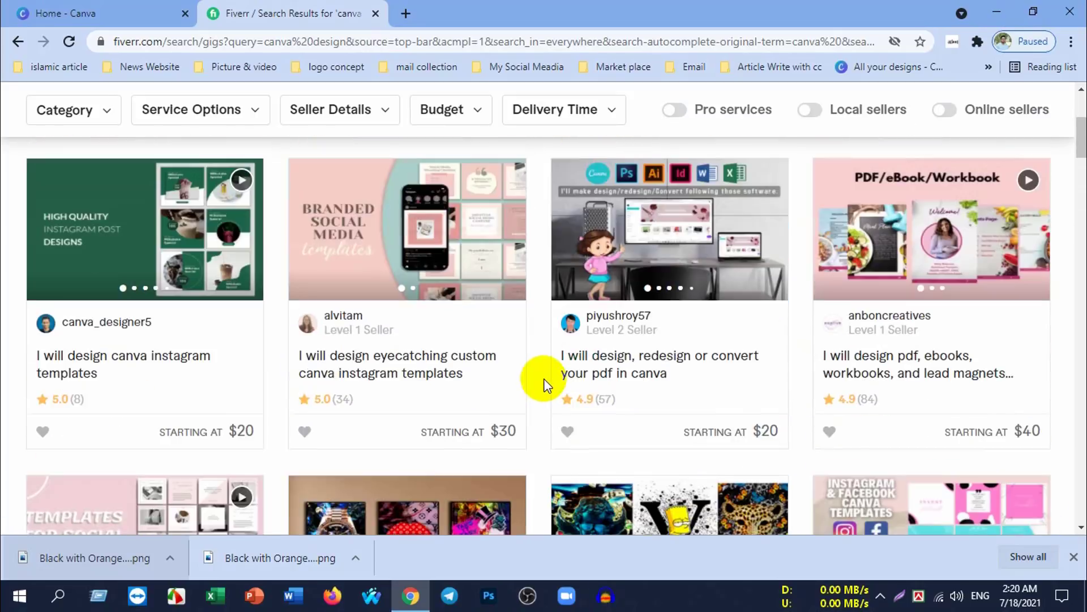
scroll(542, 376, up, 4)
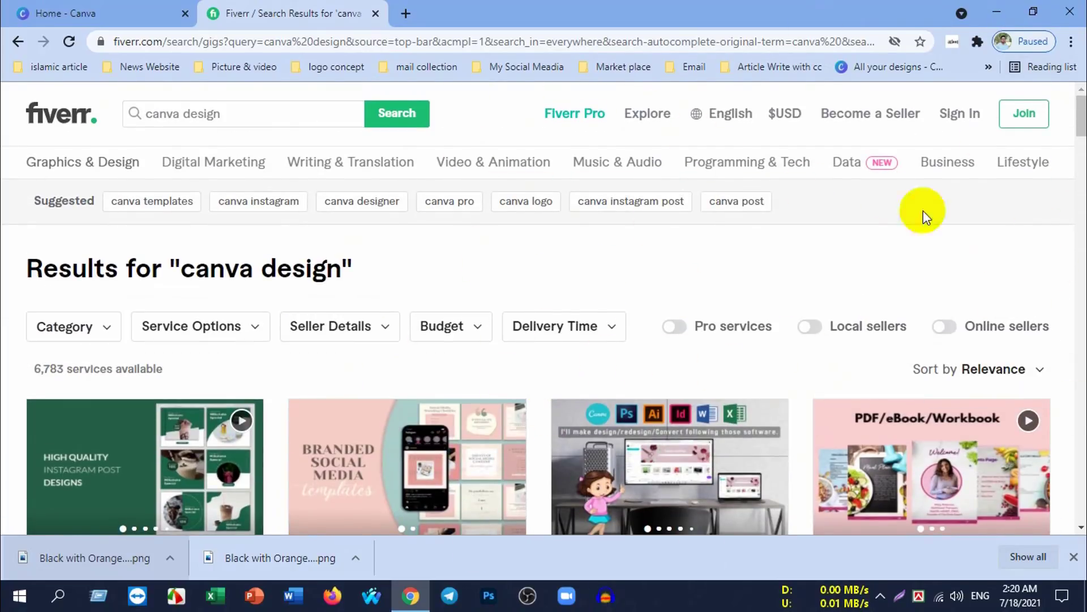
Step: Close the Fiverr tab to return to Canva's home page
click(174, 597)
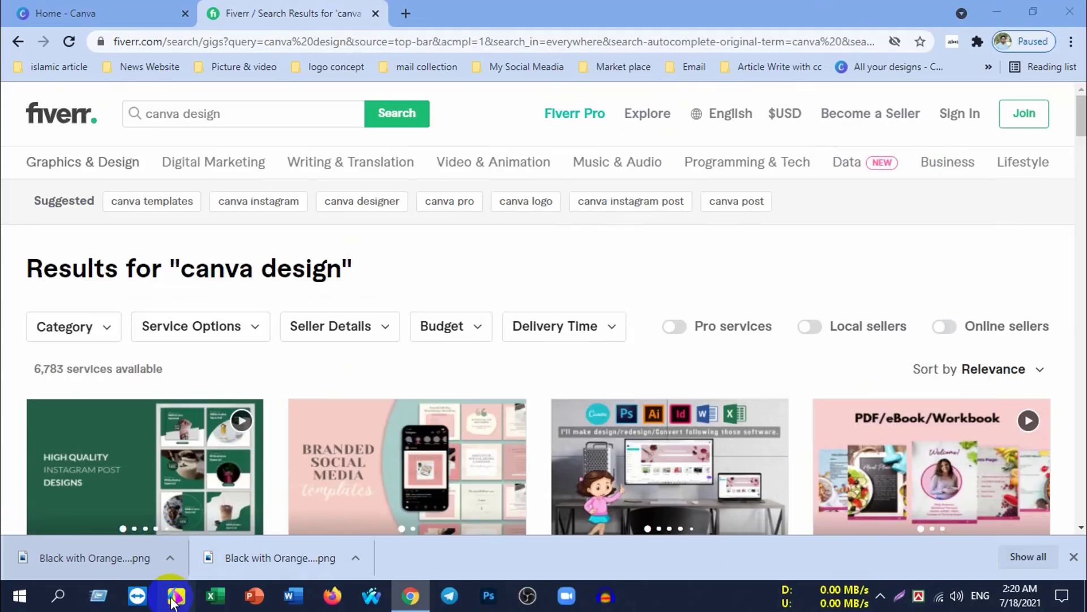
scroll(636, 291, down, 5)
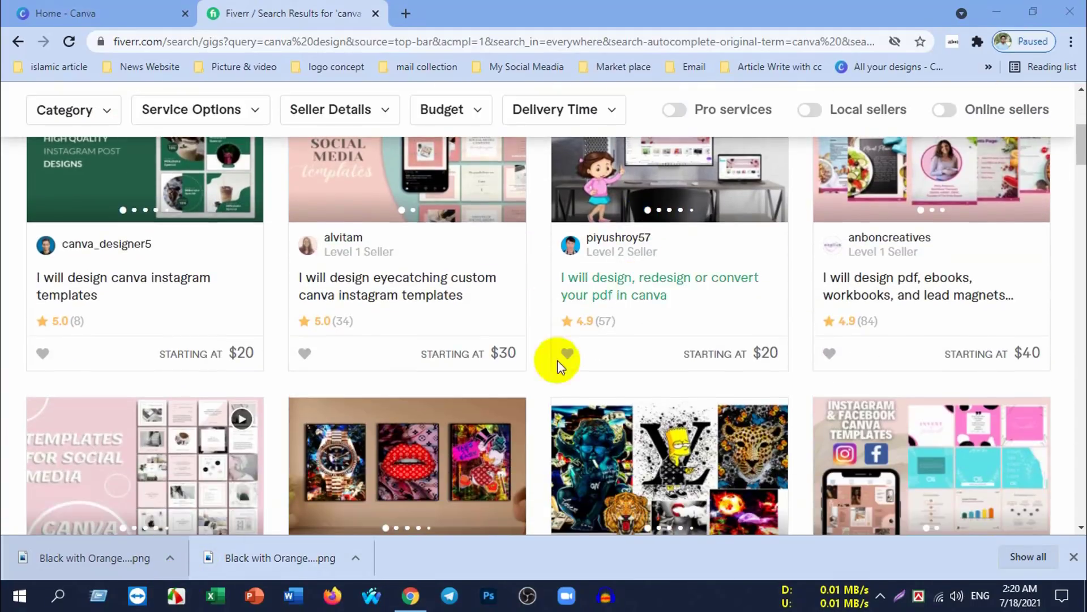
scroll(558, 365, up, 5)
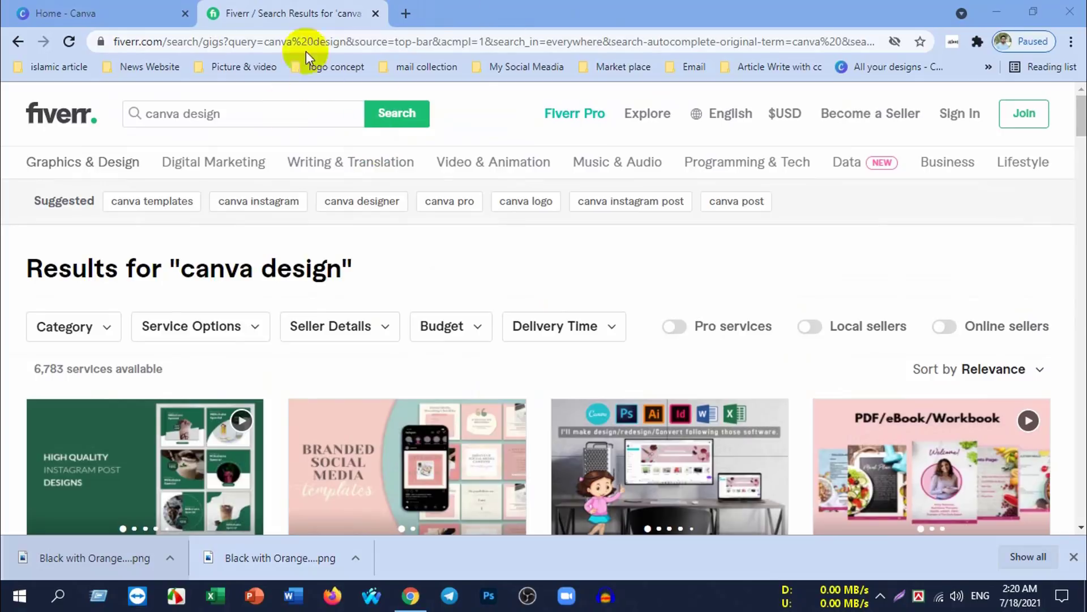
click(378, 14)
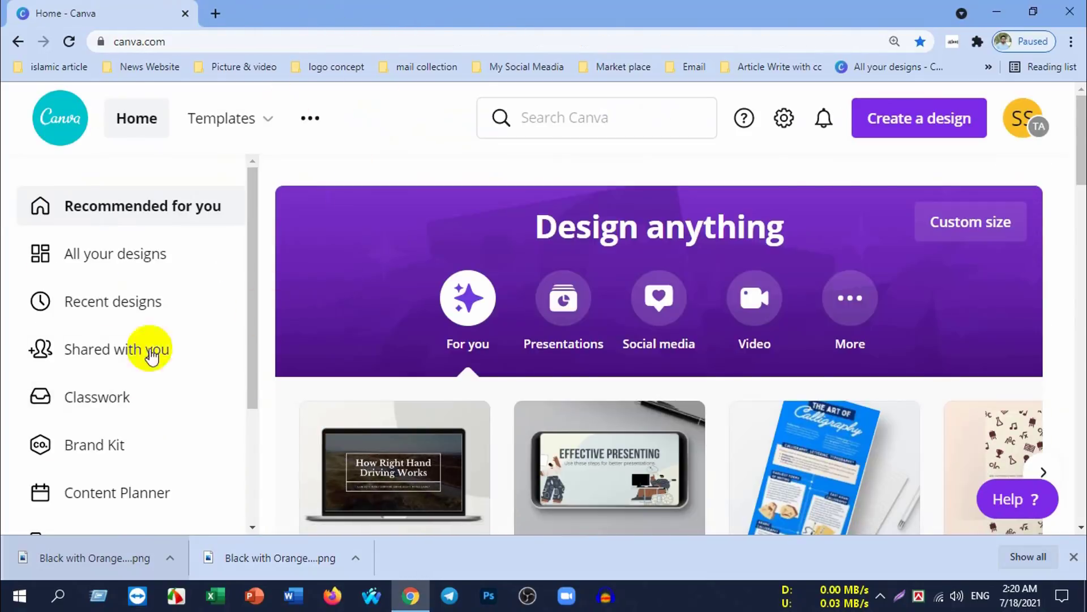
Step: Switch the Canva home page to the Social media category of design types
scroll(203, 421, down, 3)
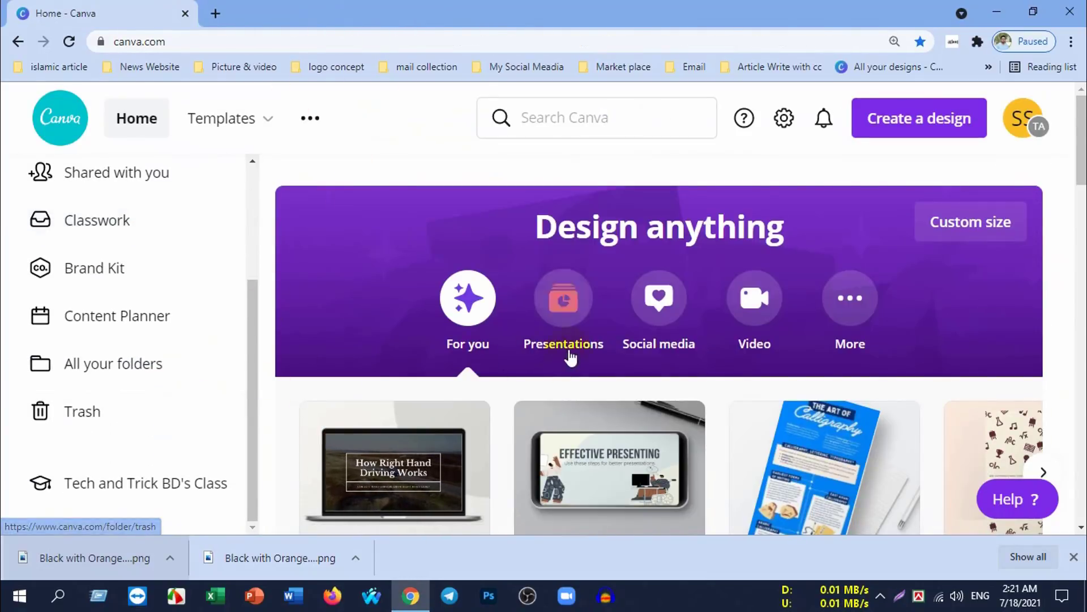
scroll(753, 351, down, 5)
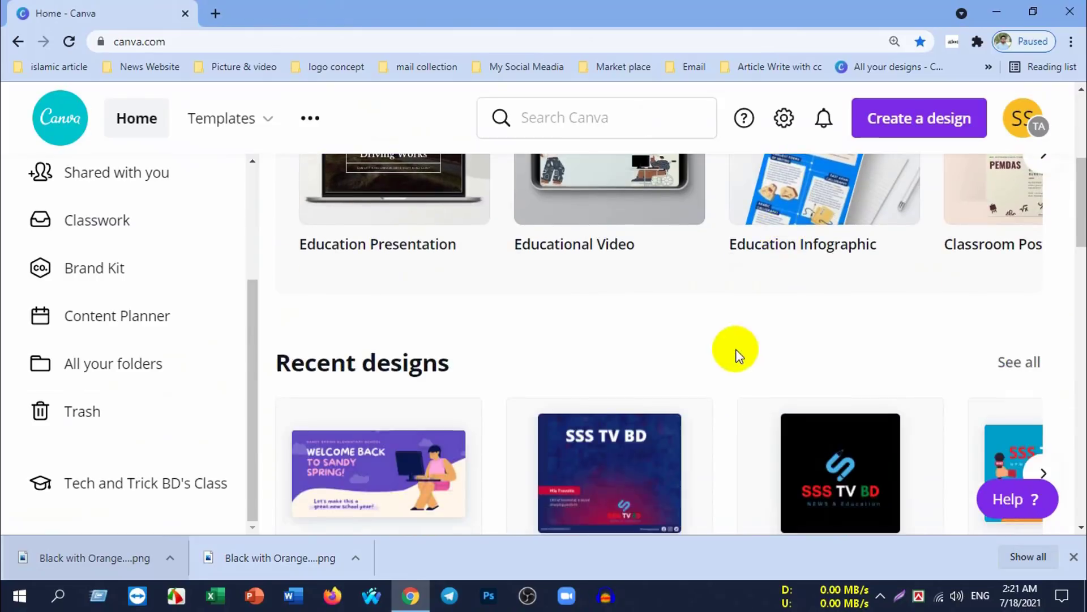
scroll(714, 343, up, 5)
click(666, 313)
scroll(668, 340, down, 3)
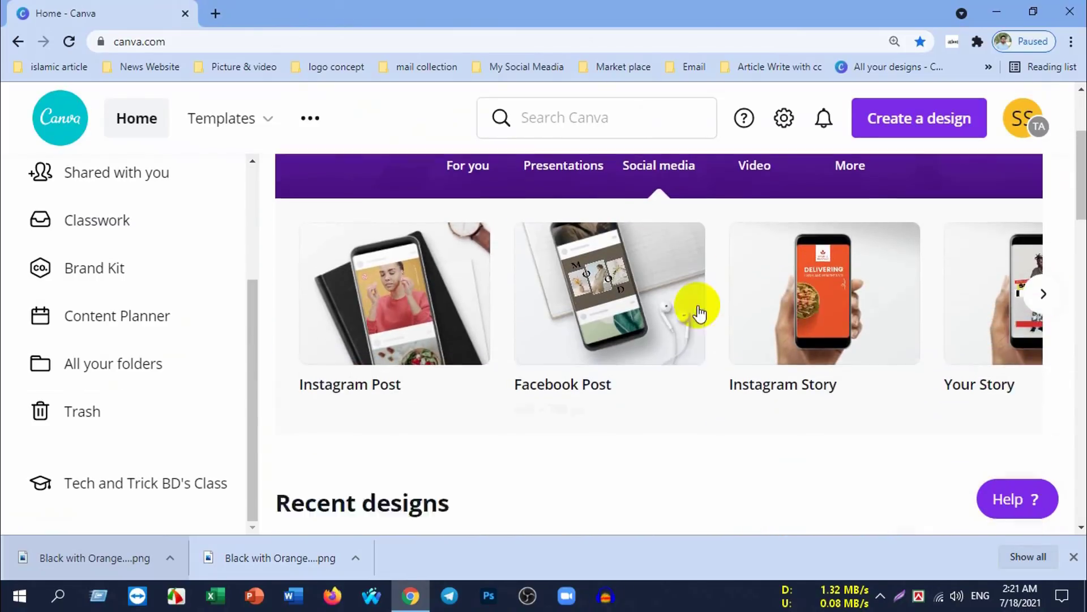
scroll(623, 328, down, 1)
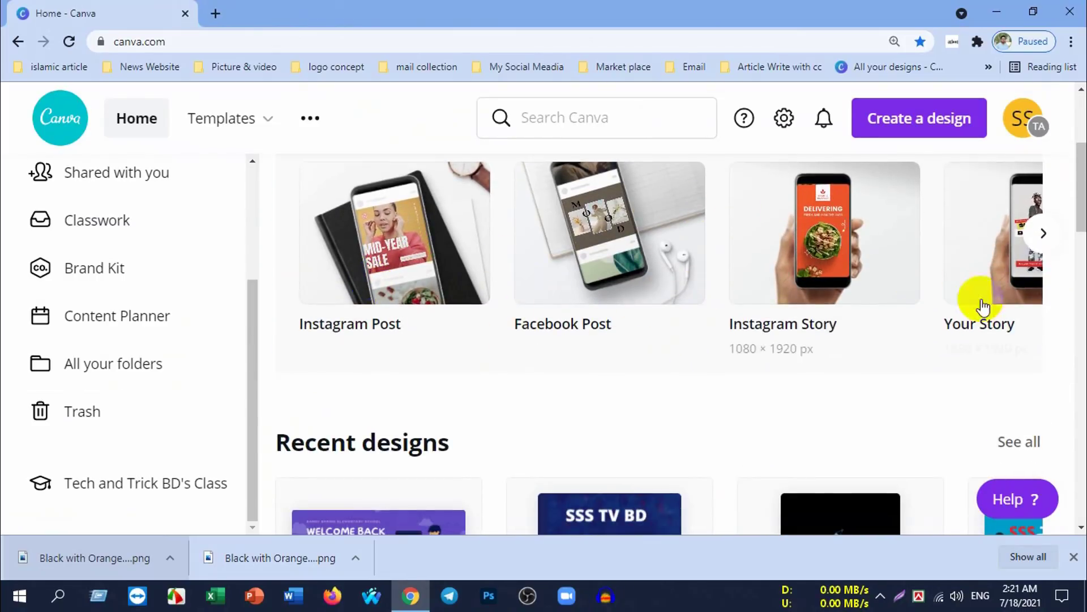
Step: Page the social media carousel forward to Pinterest Pin and Facebook Ad, then back to the start
click(1043, 245)
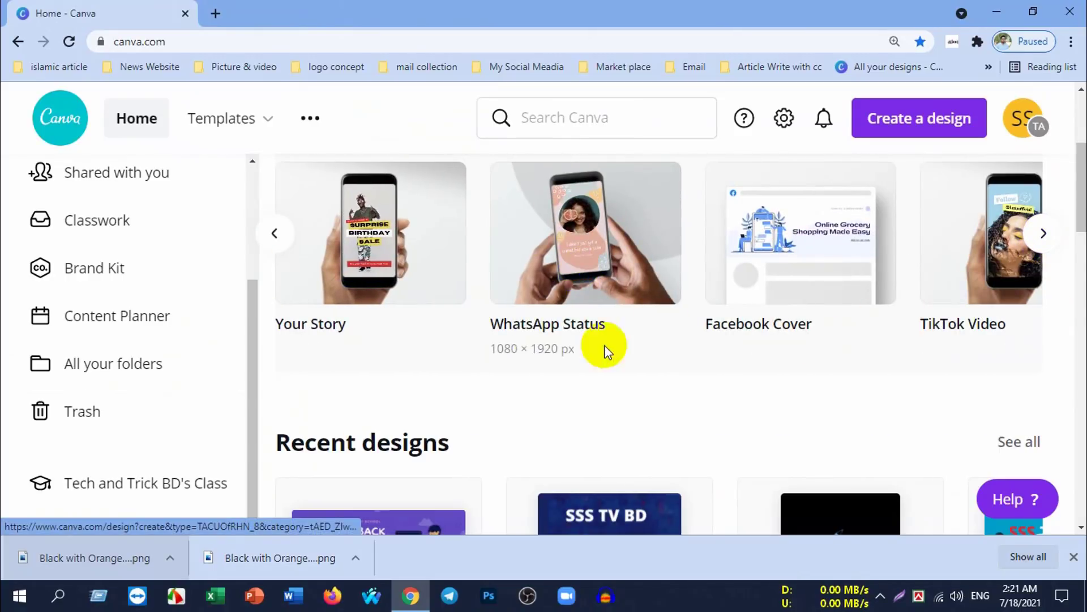
scroll(668, 389, up, 1)
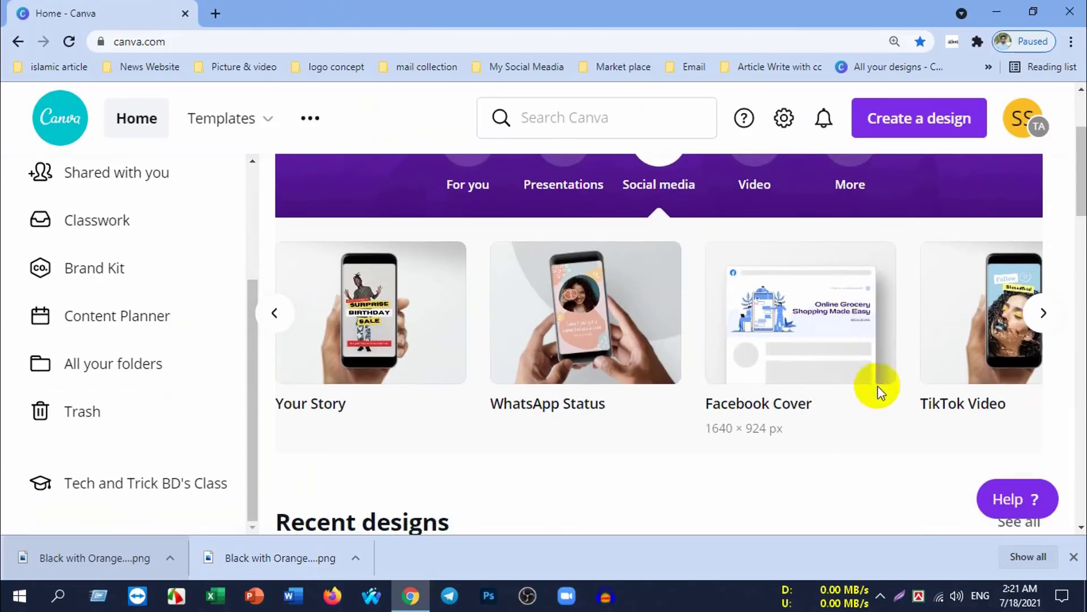
click(1041, 313)
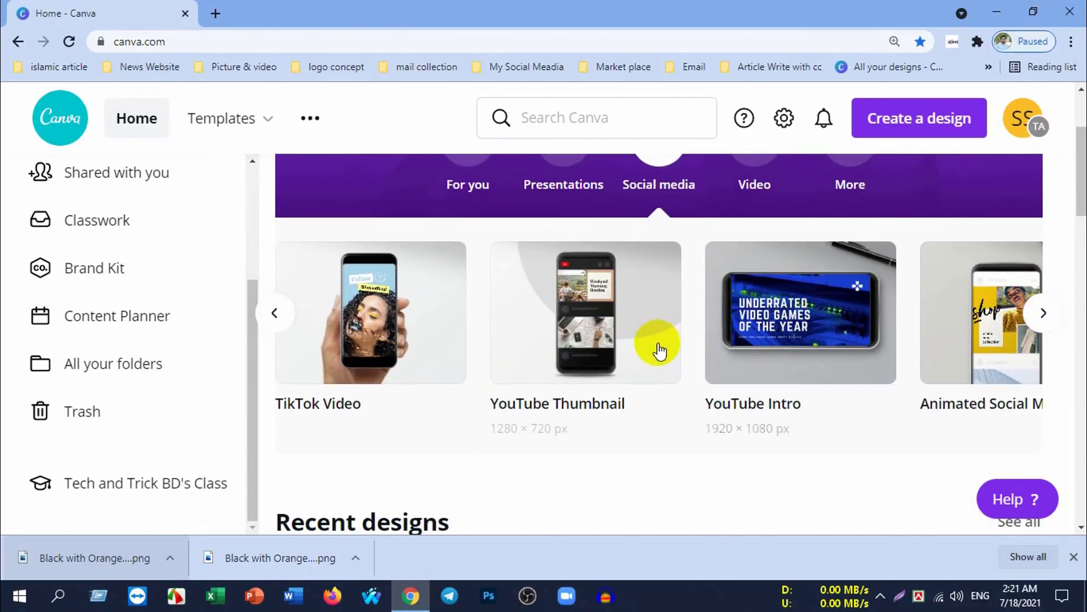
click(1045, 315)
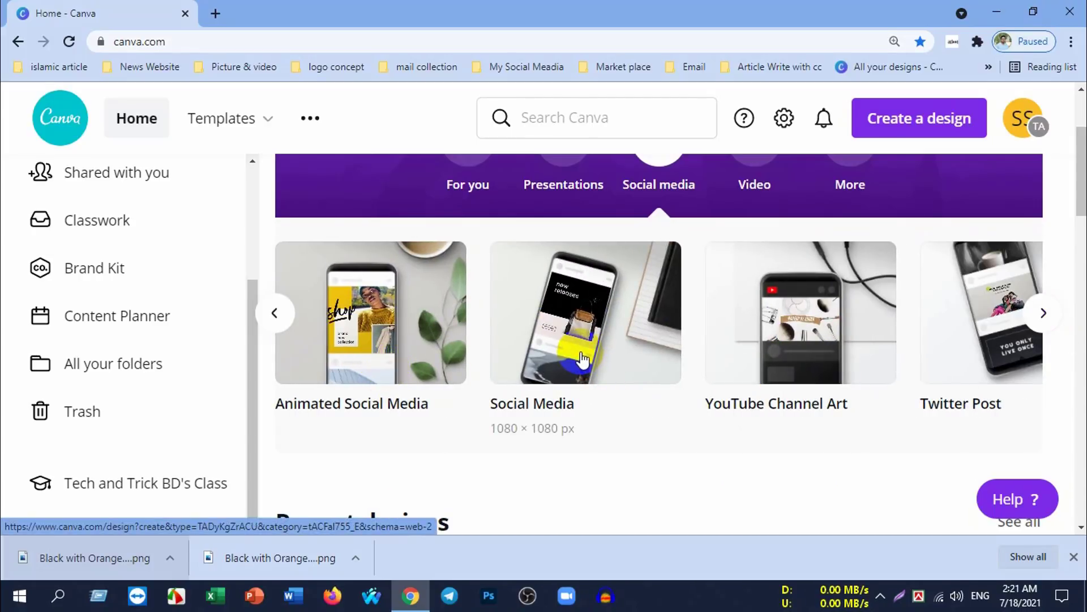
click(1042, 315)
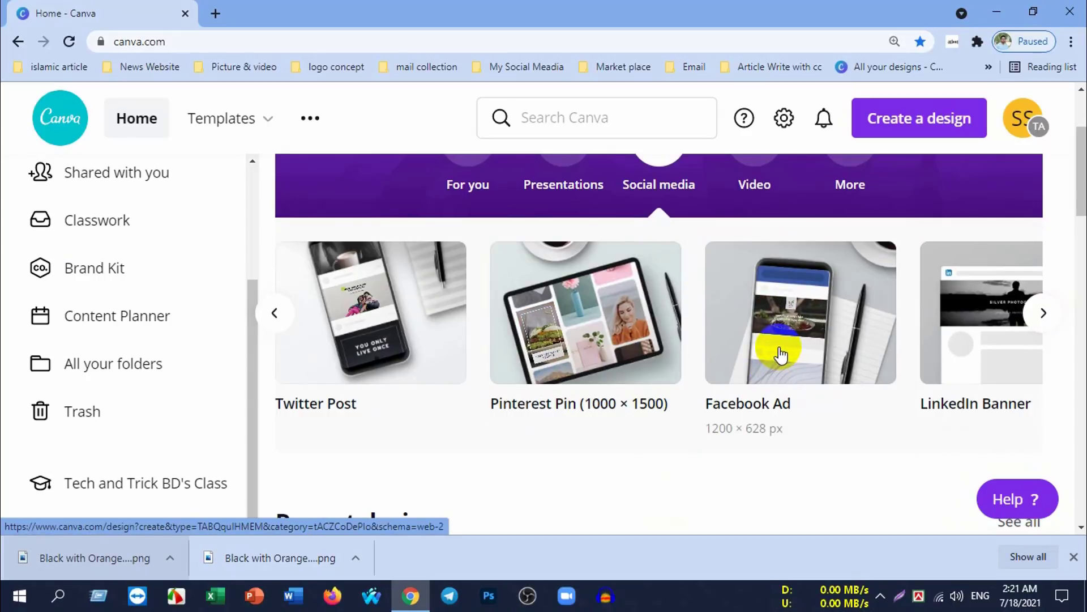
click(273, 313)
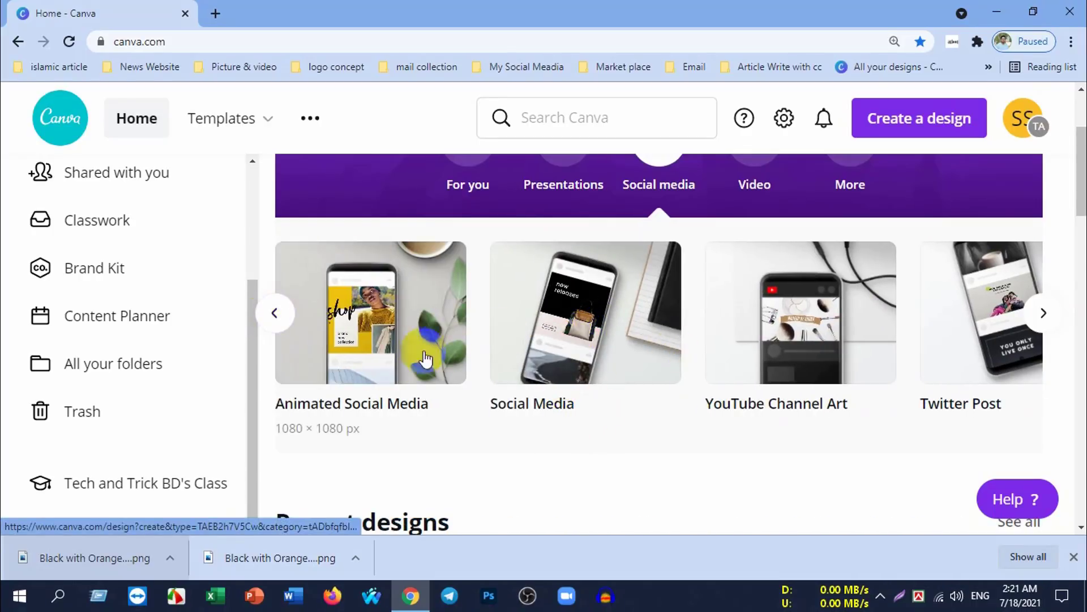
click(274, 313)
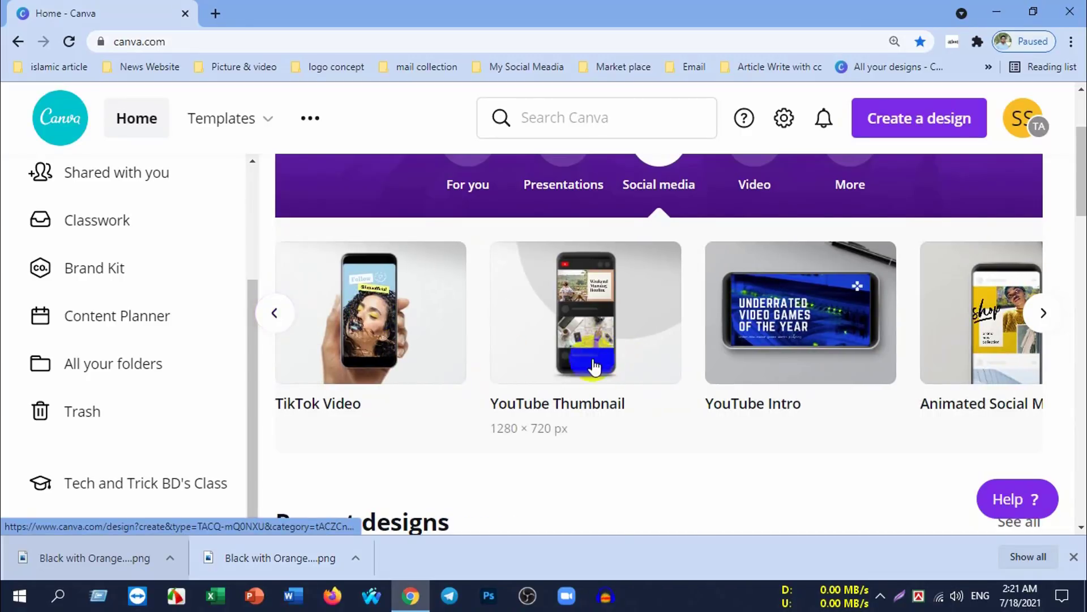
click(274, 313)
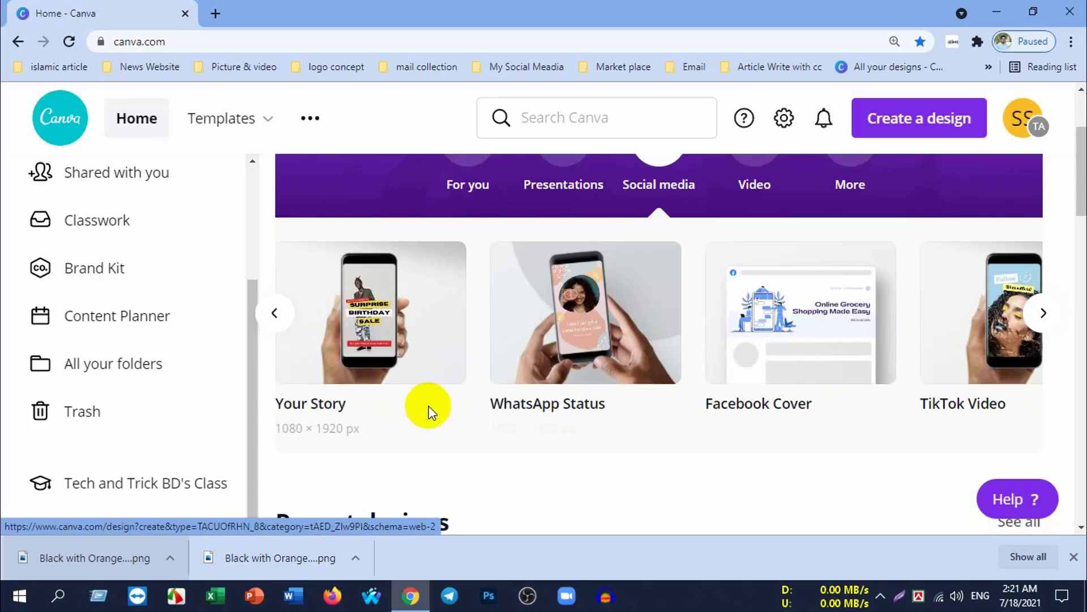
click(278, 311)
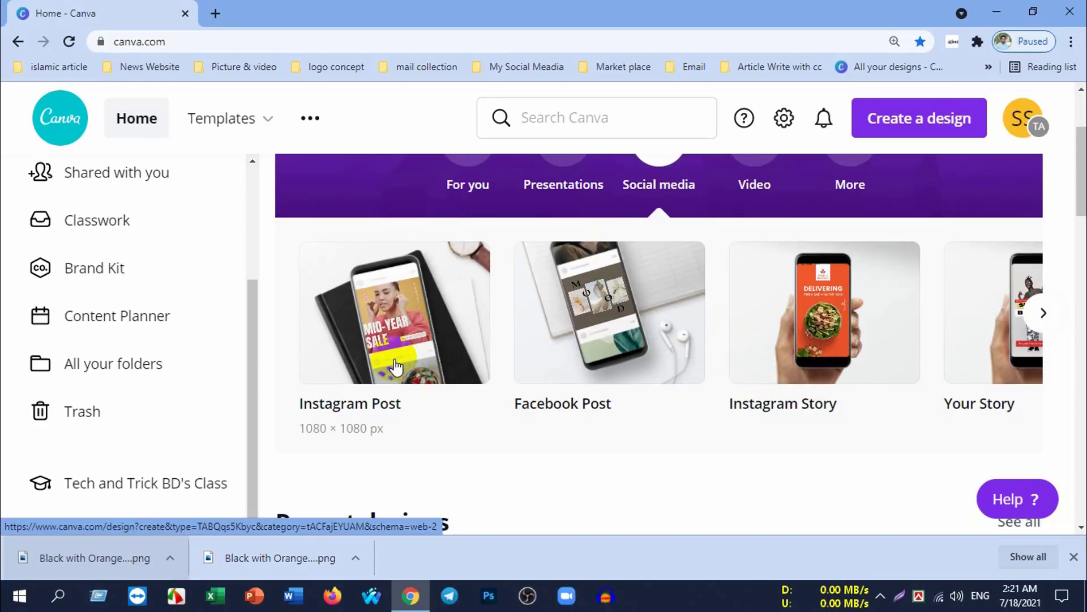
Step: In a new tab, search Google for 'fiver' and open the Fiverr website
click(215, 13)
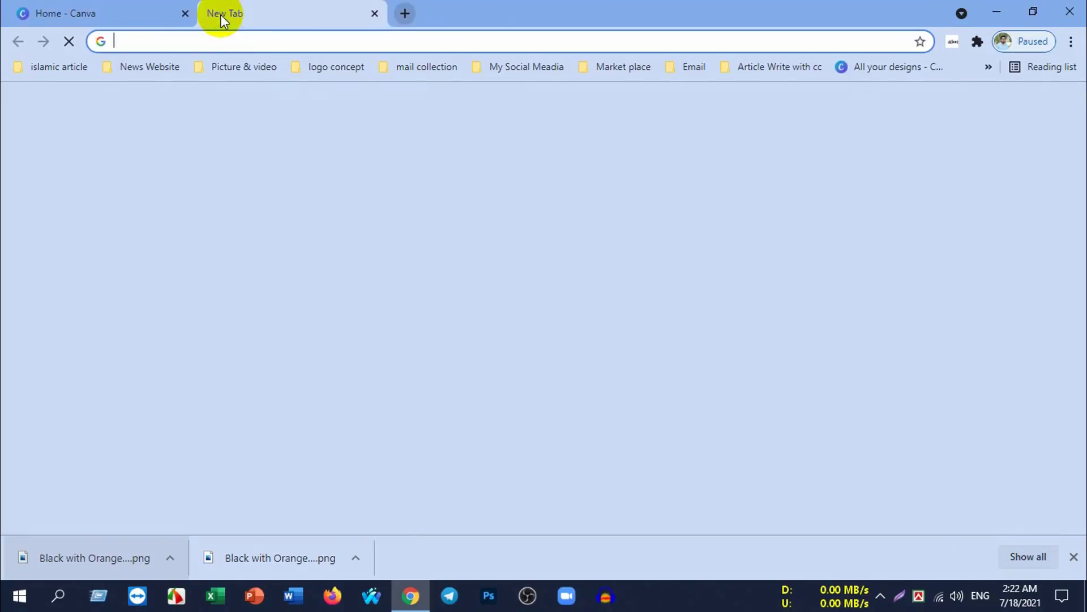
click(219, 41)
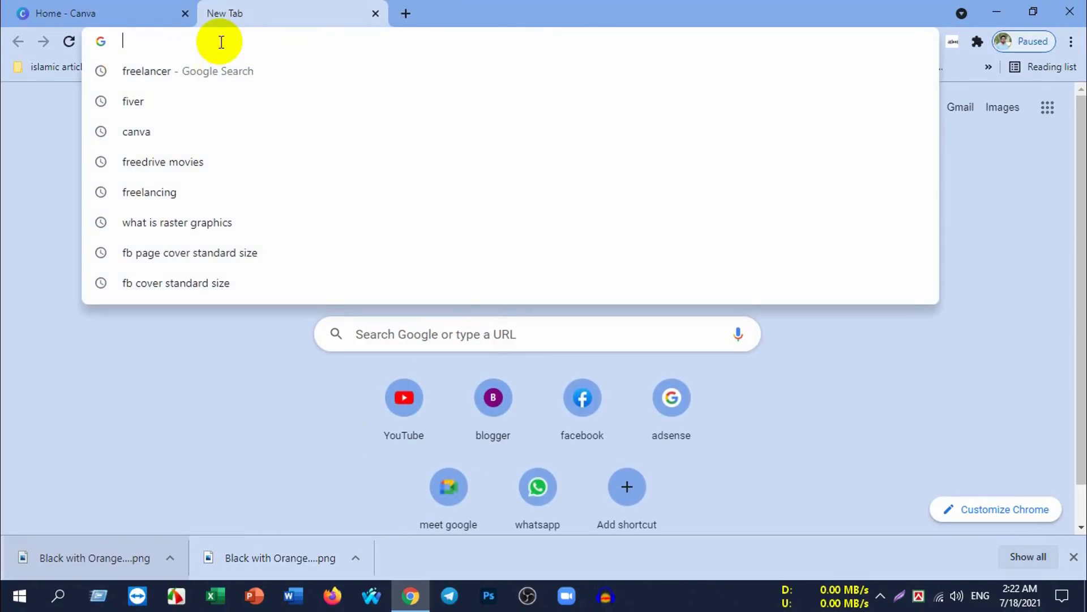
click(186, 106)
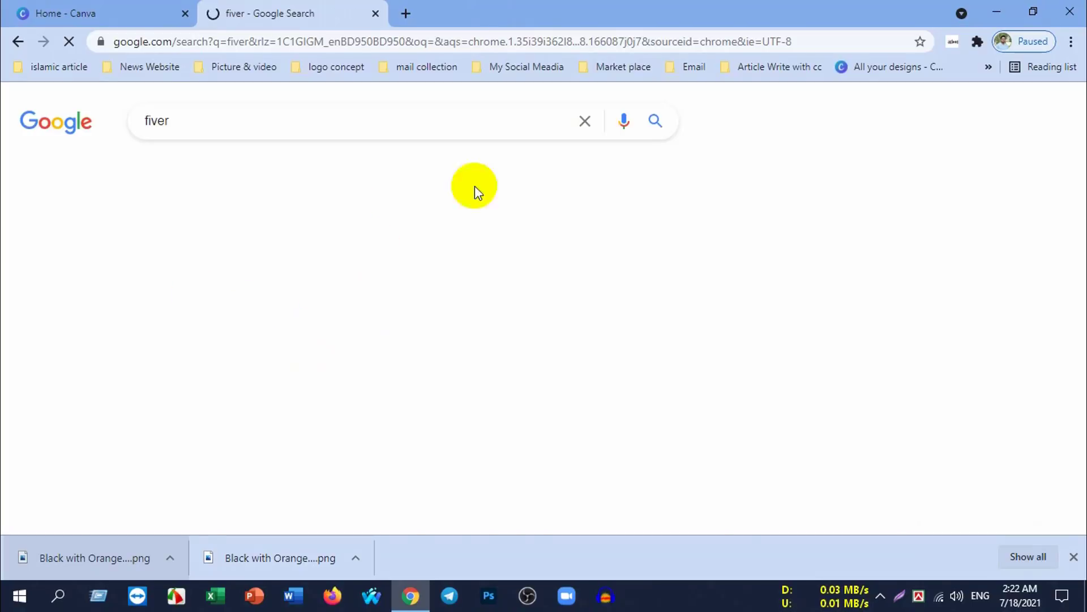
click(300, 323)
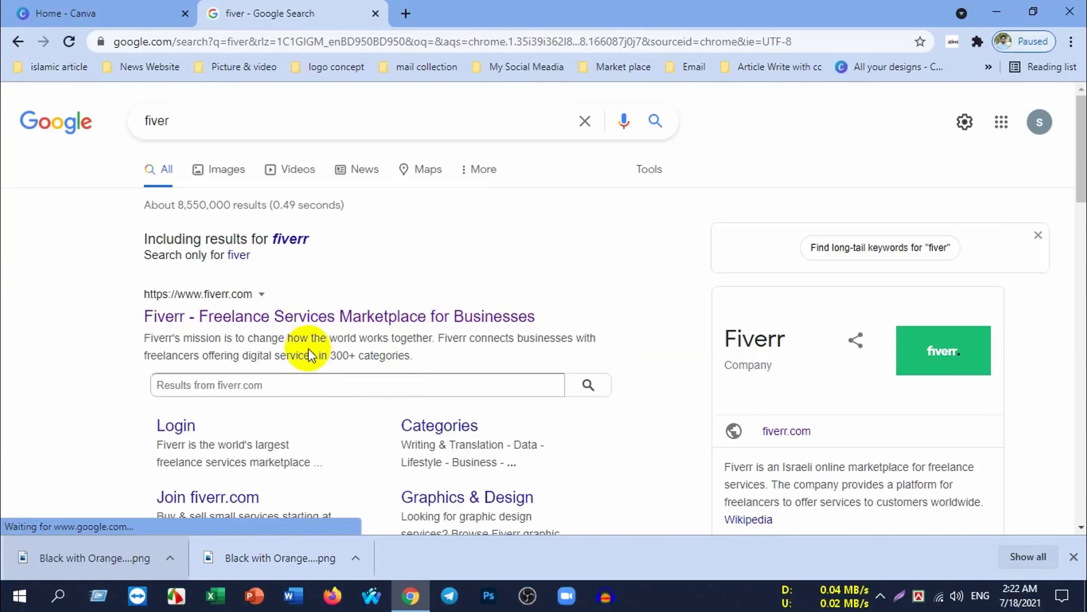
Step: Search Fiverr for 'canva instagram post' and browse the 8,701 results
scroll(597, 369, down, 4)
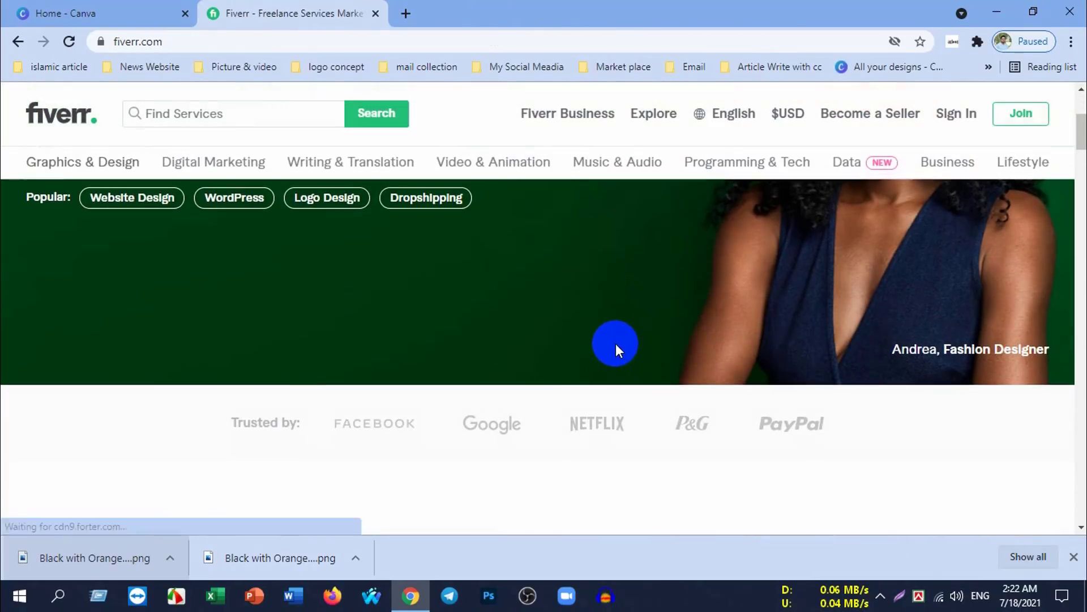
scroll(616, 343, down, 3)
scroll(605, 348, down, 6)
scroll(583, 359, up, 1)
scroll(561, 376, up, 6)
text(canva)
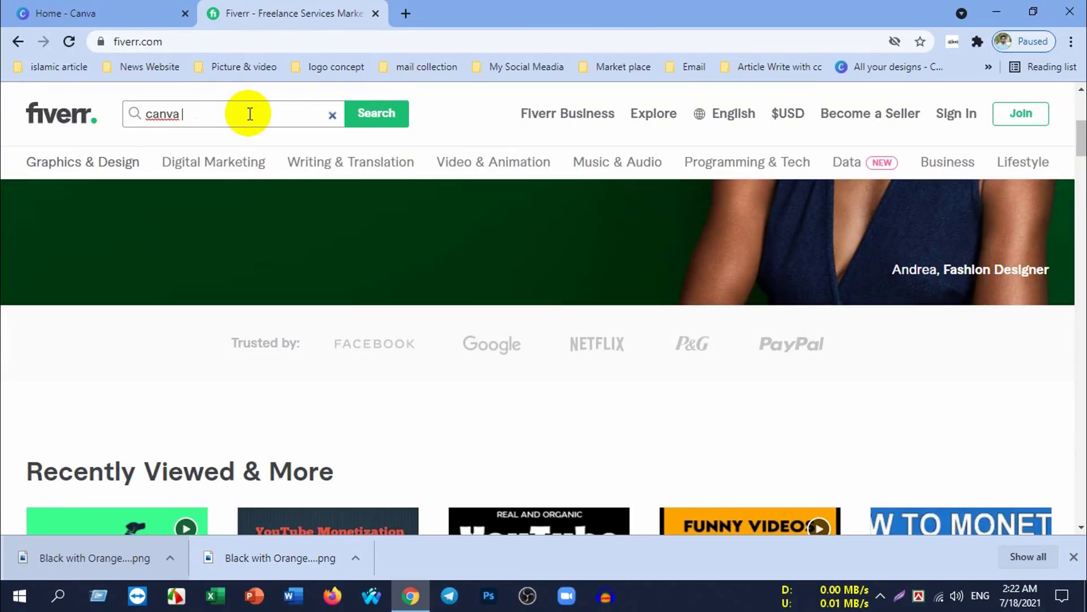
text(insta)
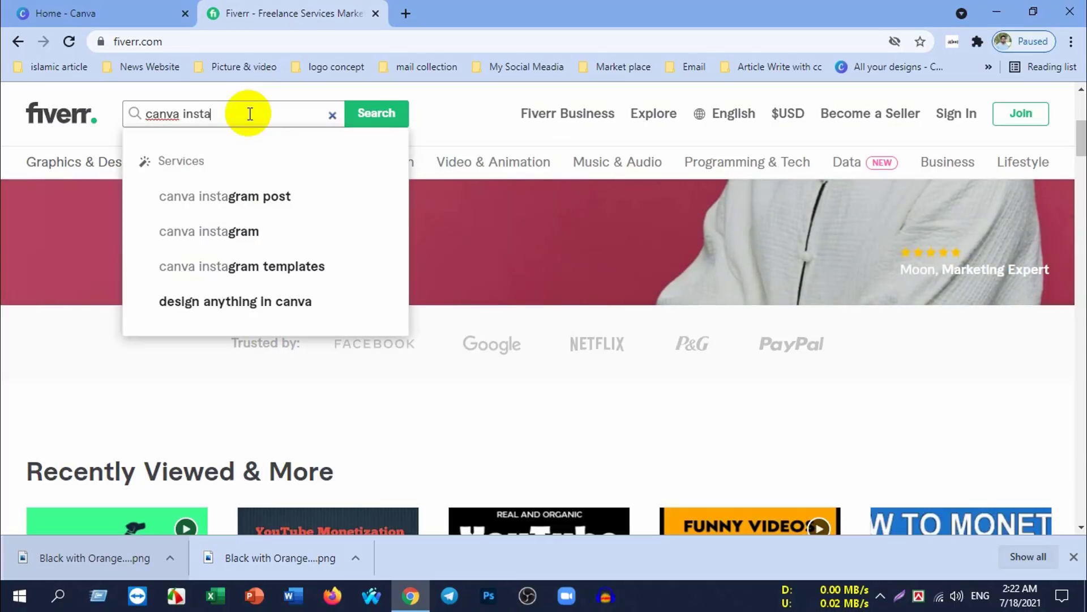
click(240, 201)
scroll(437, 361, down, 1)
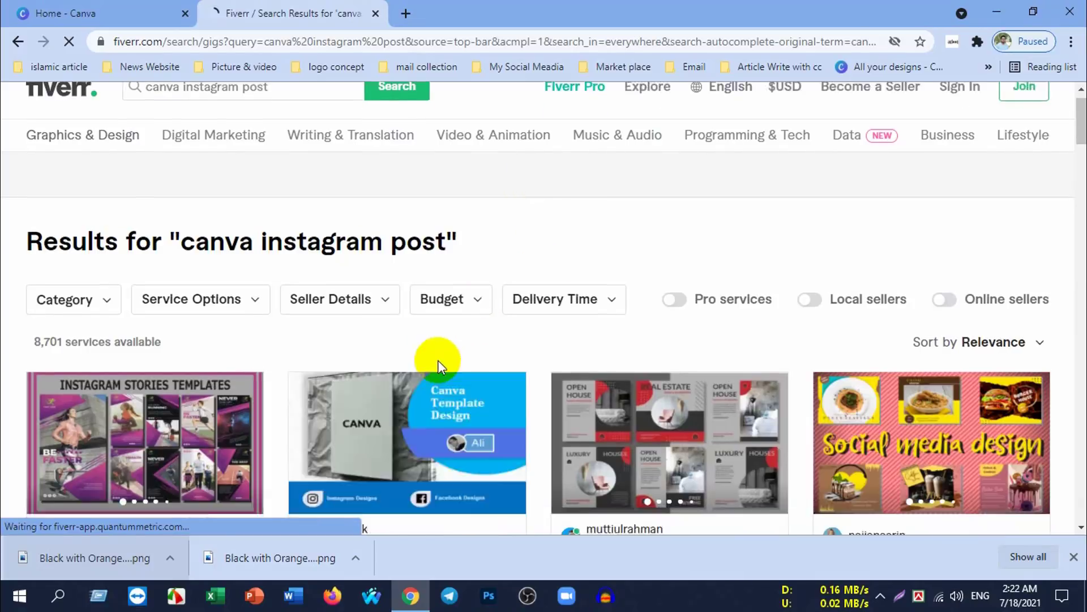
scroll(437, 360, down, 3)
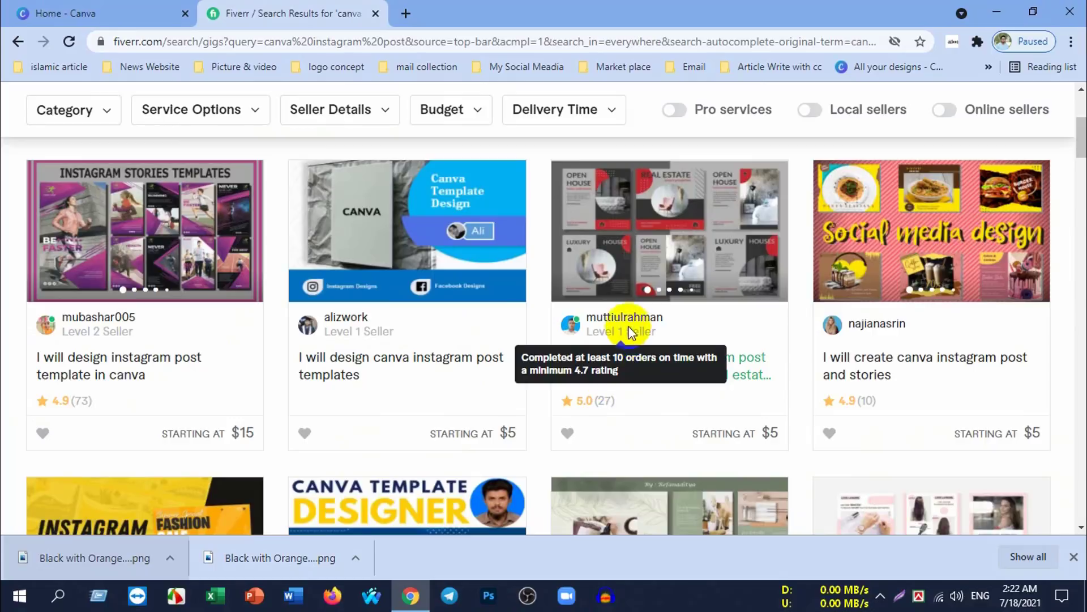
mouse_move(614, 410)
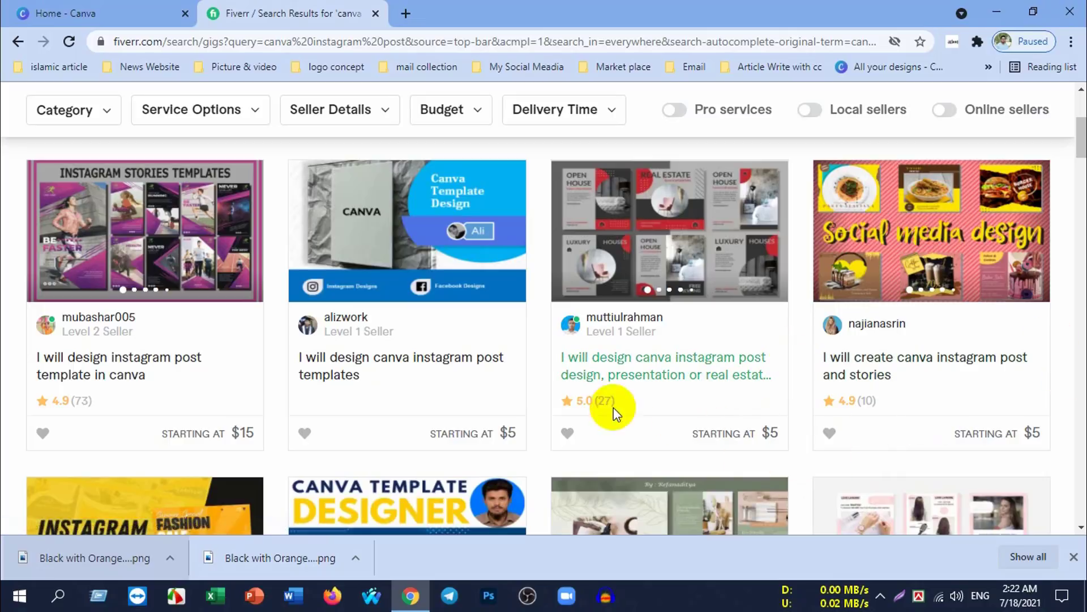
scroll(680, 387, down, 4)
scroll(629, 390, down, 3)
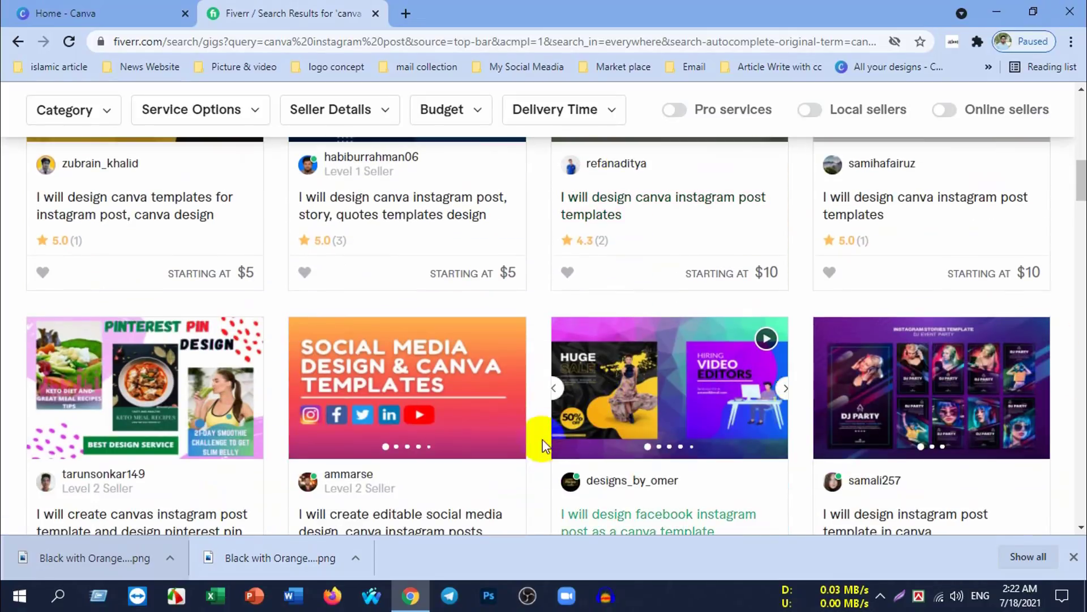
scroll(595, 396, up, 6)
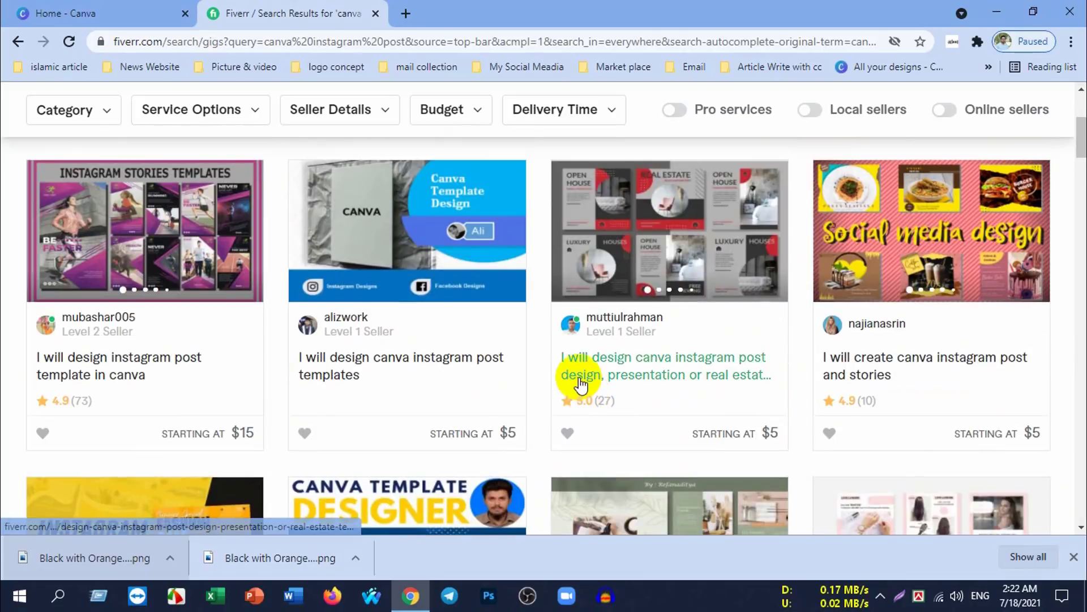
scroll(577, 371, up, 4)
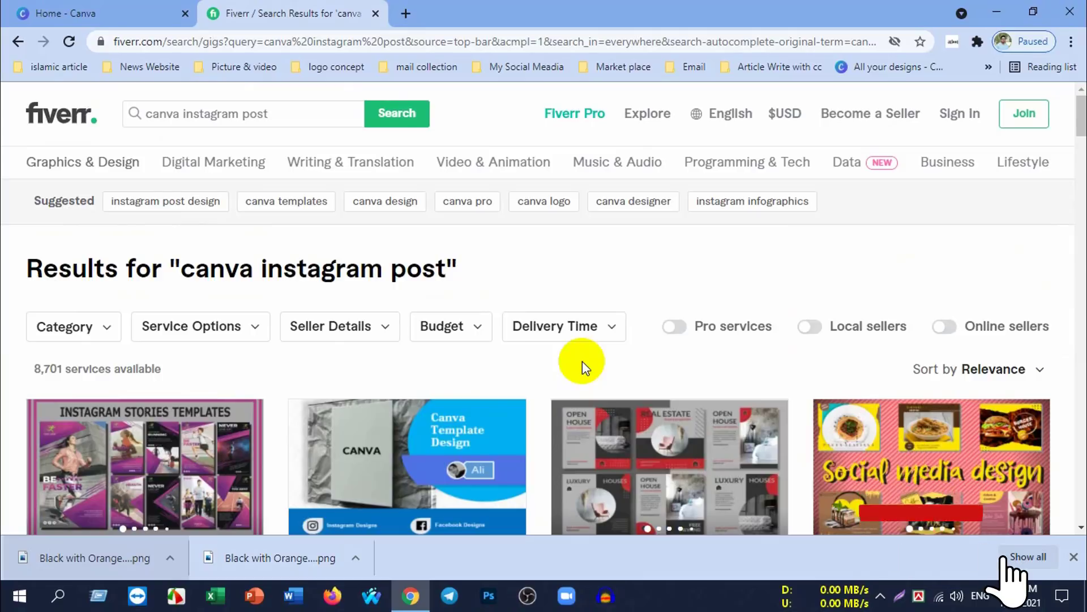
Step: Minimize Chrome and launch Adobe Photoshop 2021 from the Start menu app list
click(997, 10)
key(super)
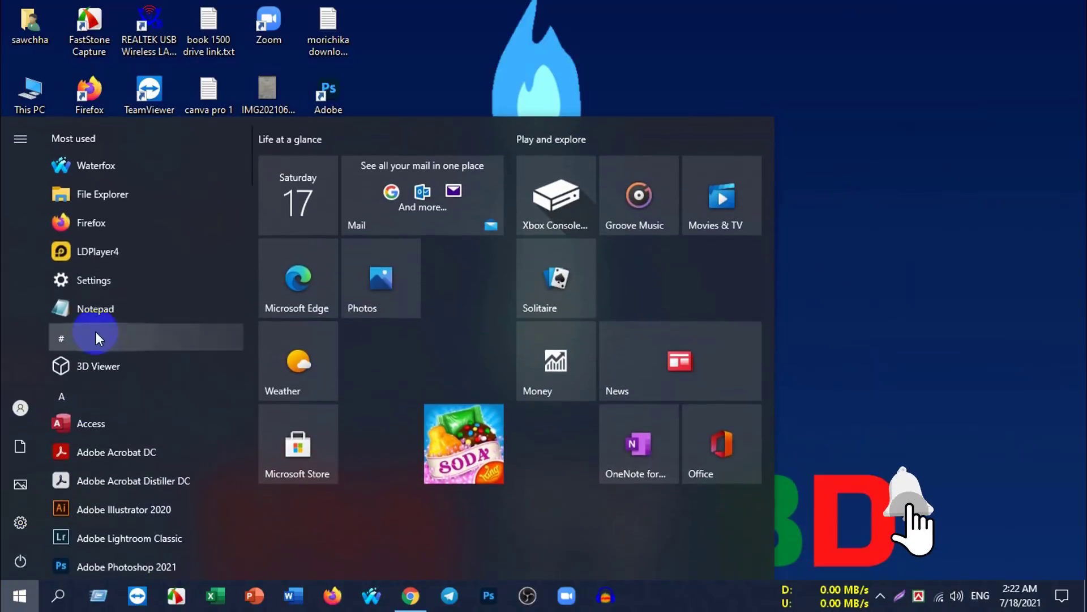
scroll(97, 328, down, 5)
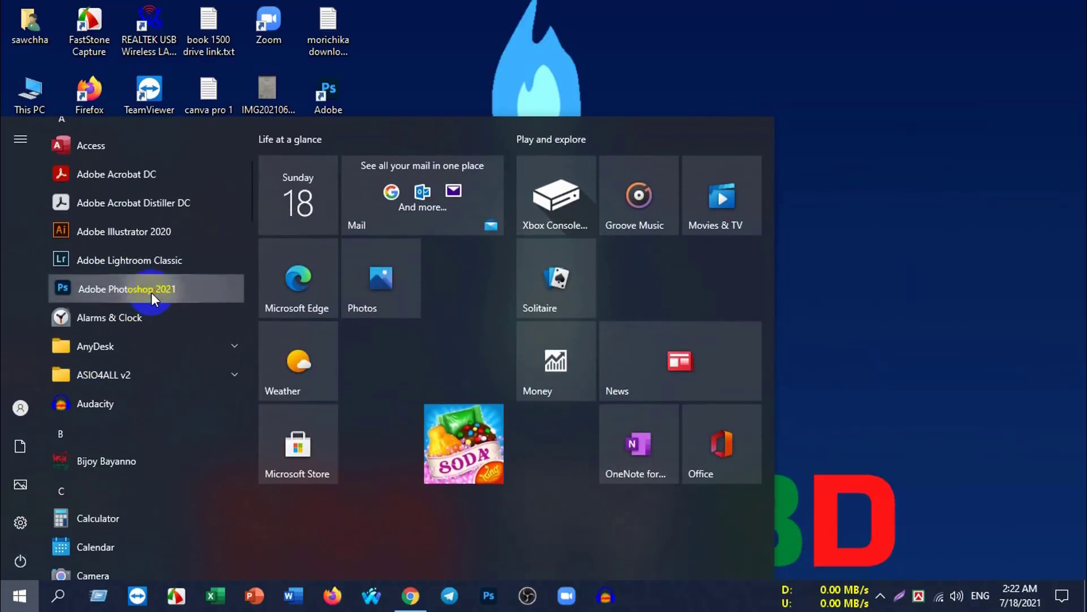
click(152, 292)
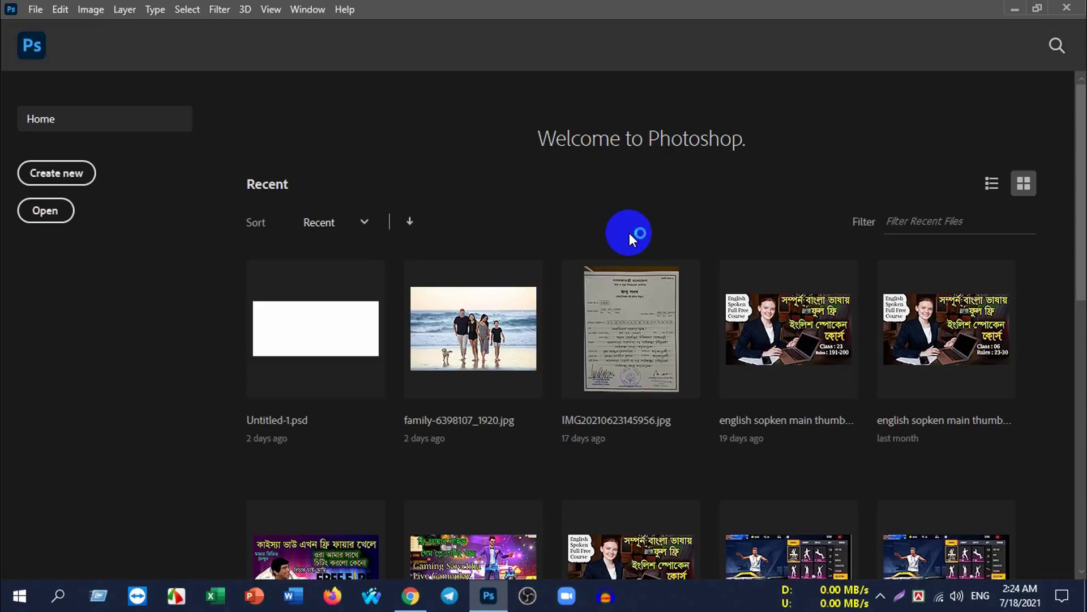
Step: Create a new 1280×720 px document with a bright green (21e90c) background
click(51, 172)
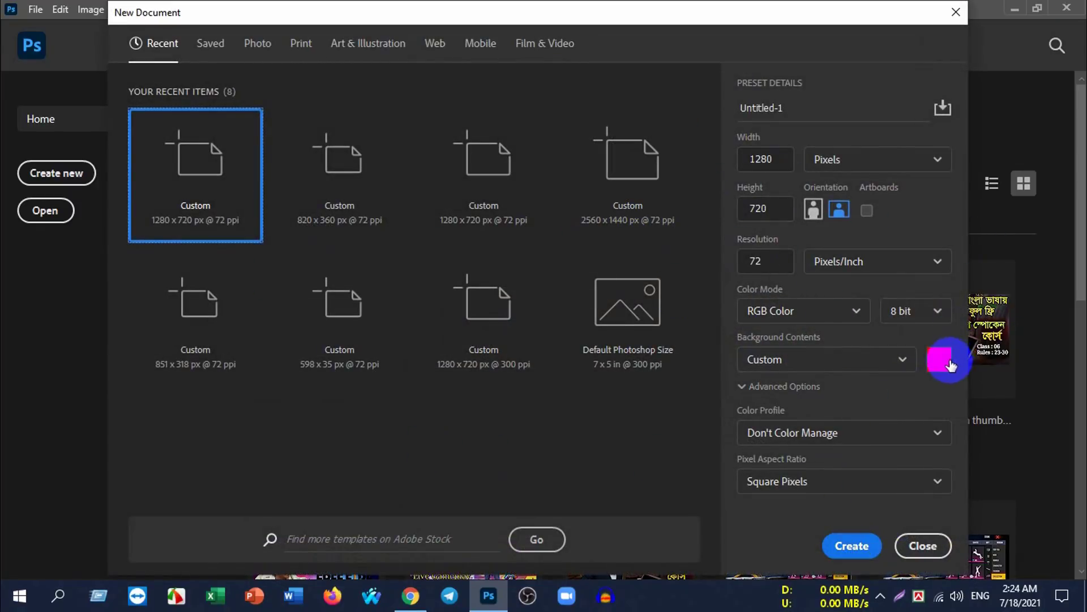
click(940, 360)
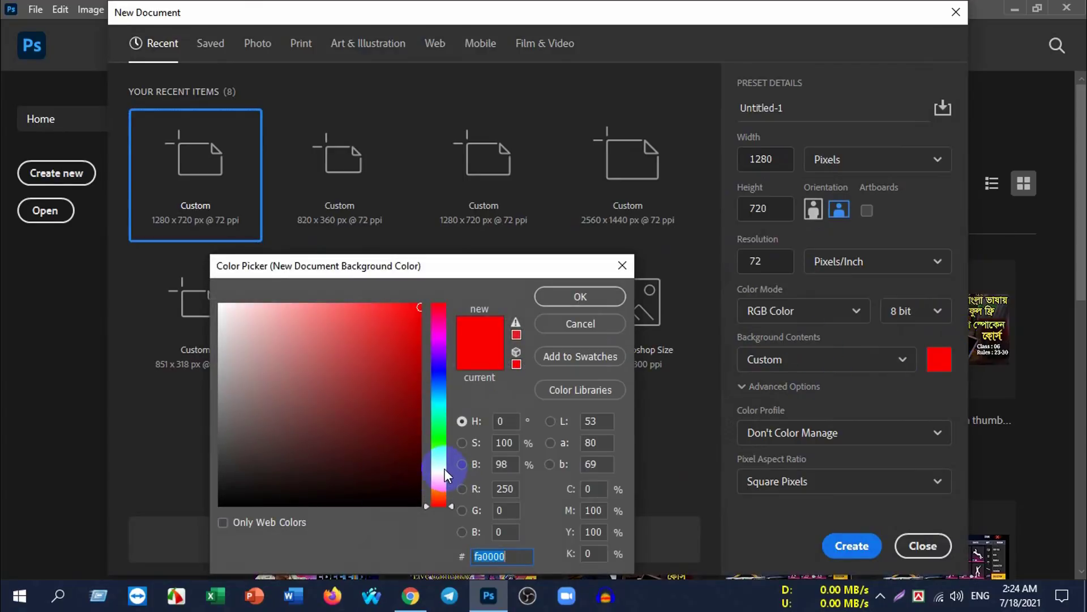
drag(446, 474, 445, 441)
drag(407, 337, 411, 321)
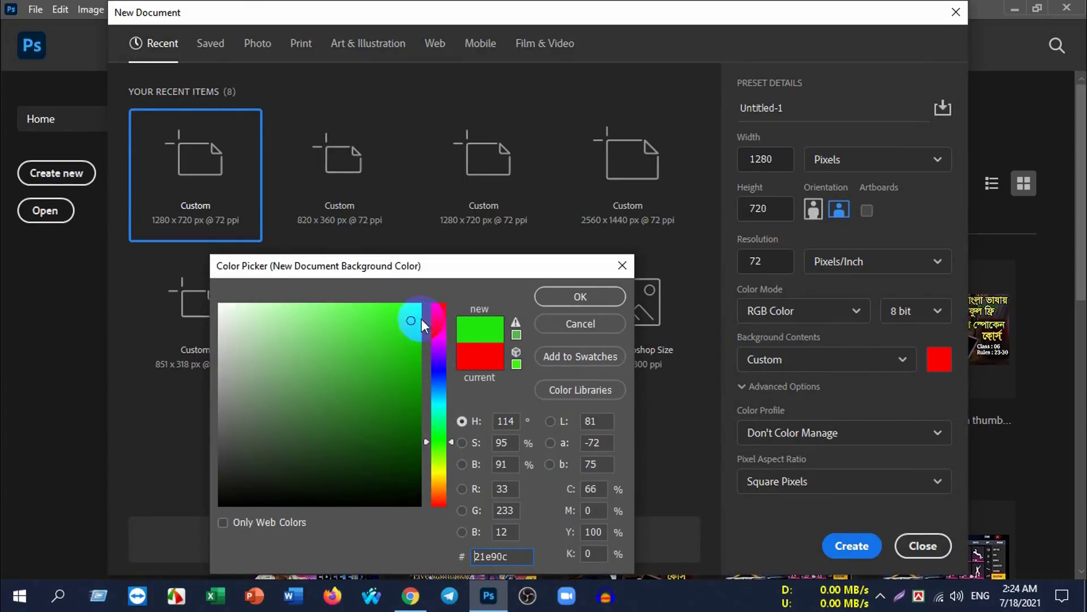
click(580, 296)
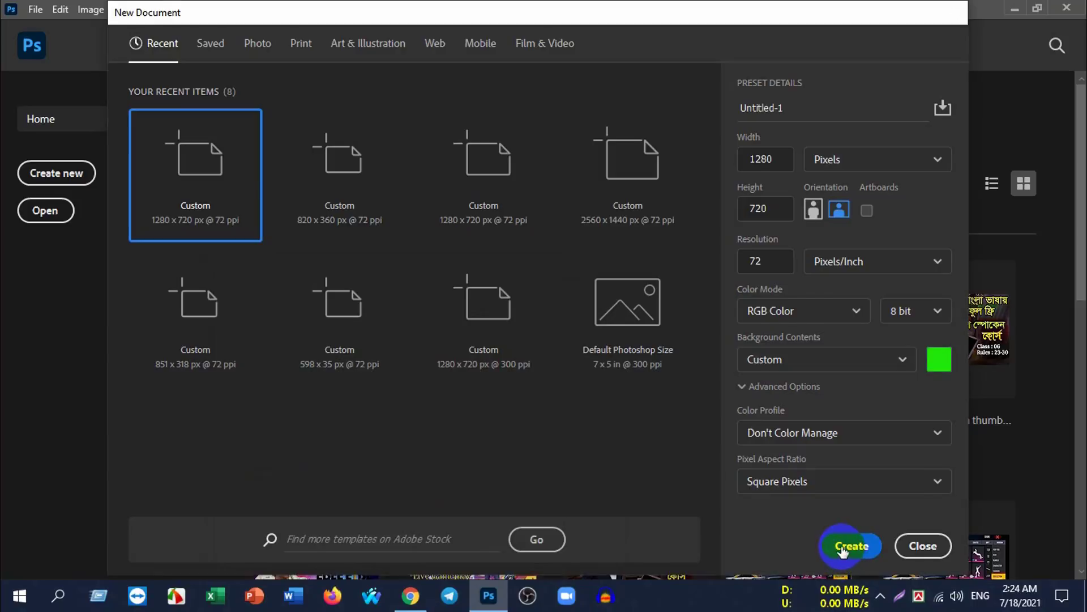
click(843, 549)
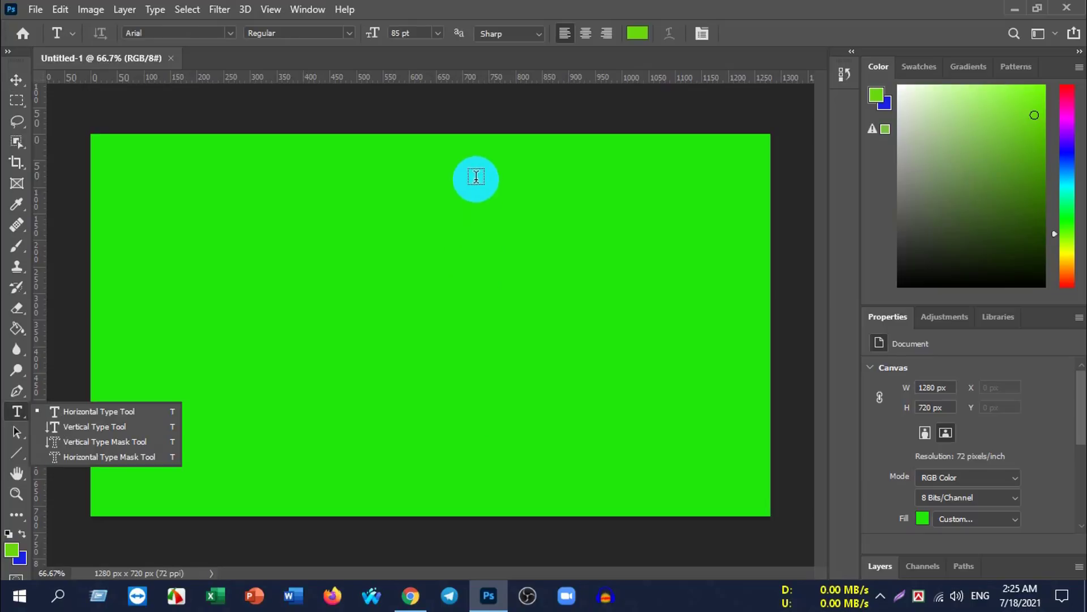
Step: Add a text layer on the green canvas, replacing Lorem Ipsum with 'Please'
click(97, 411)
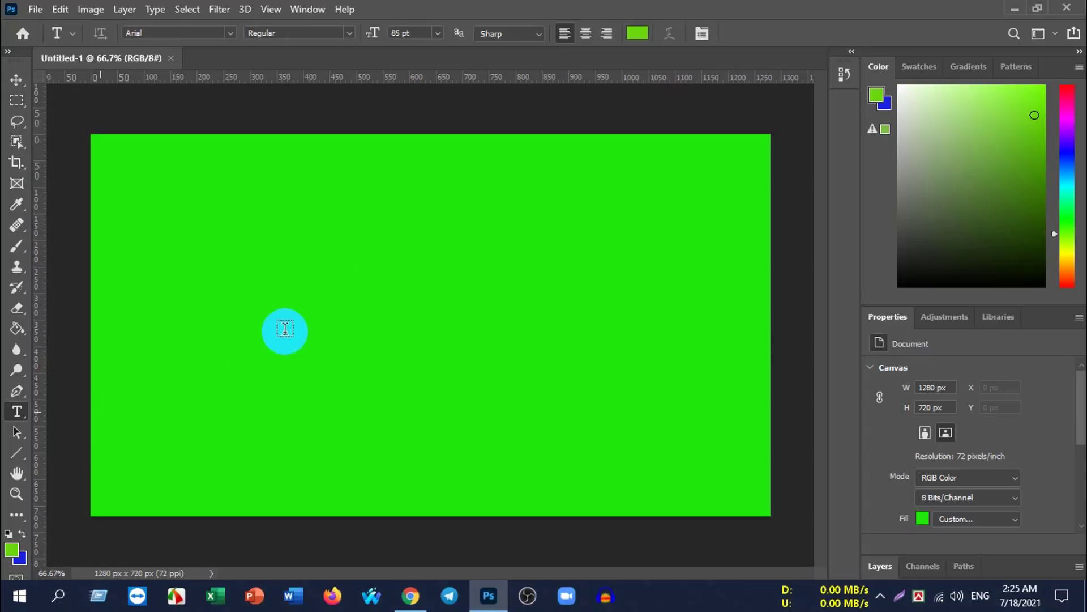
click(289, 269)
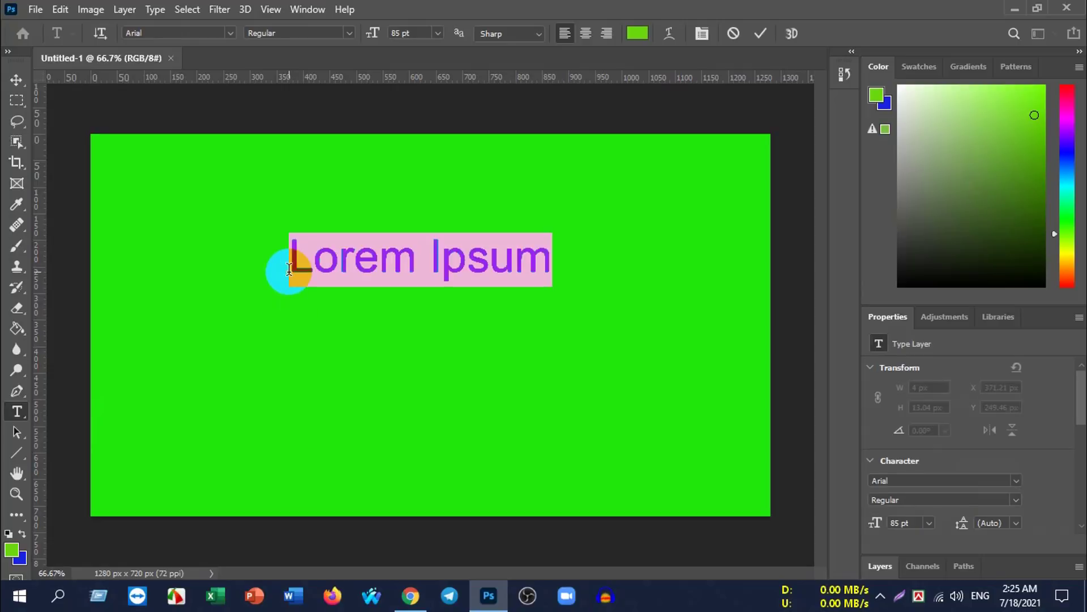
key(BackSpace)
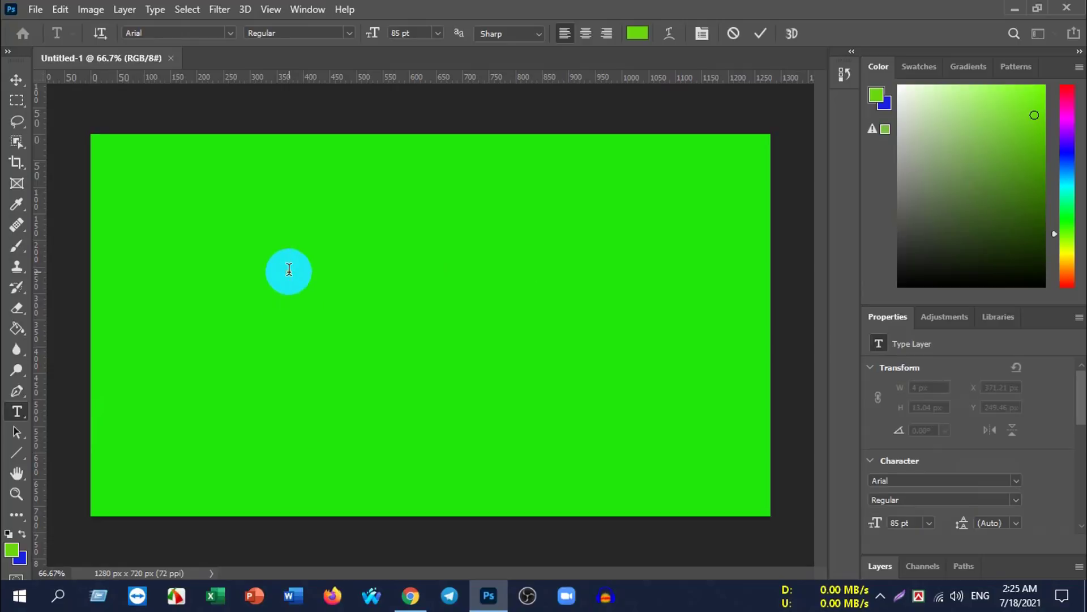
text(Plea)
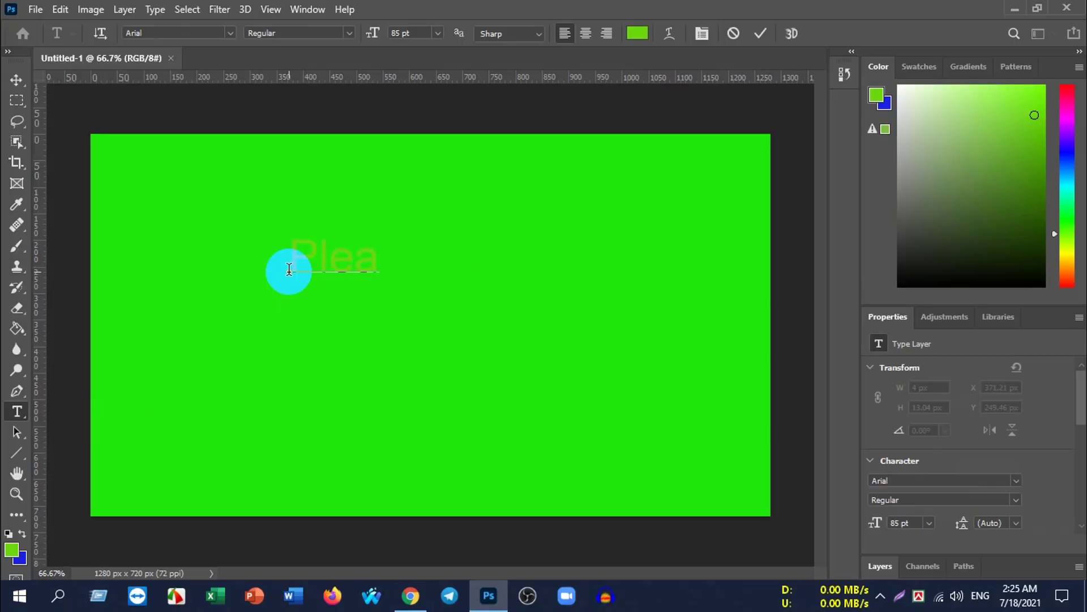
text(se)
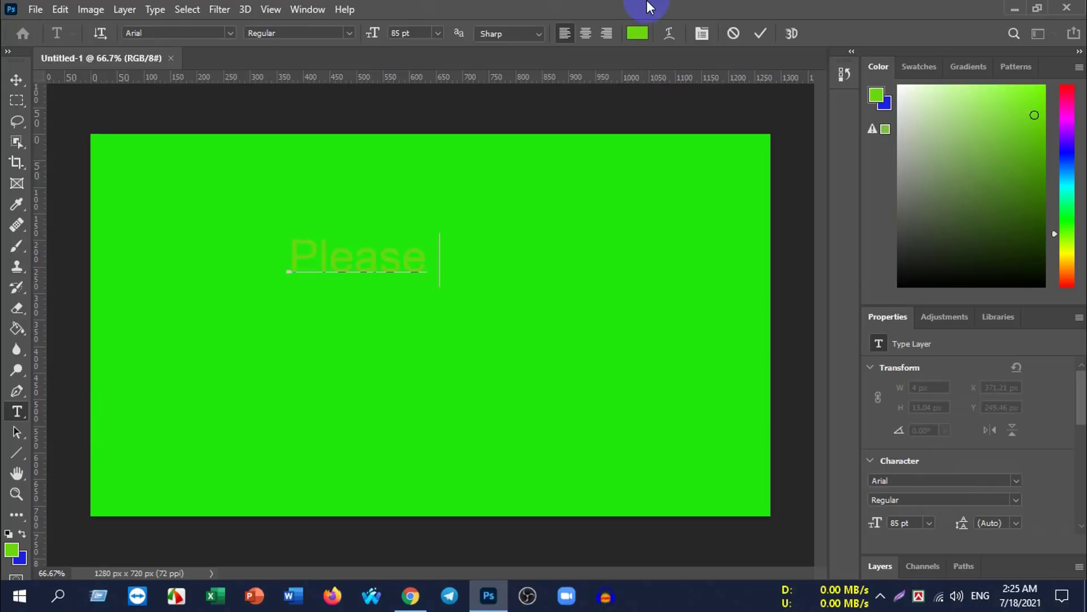
Step: Change the text colour to black and remove the 'Please' text
click(636, 34)
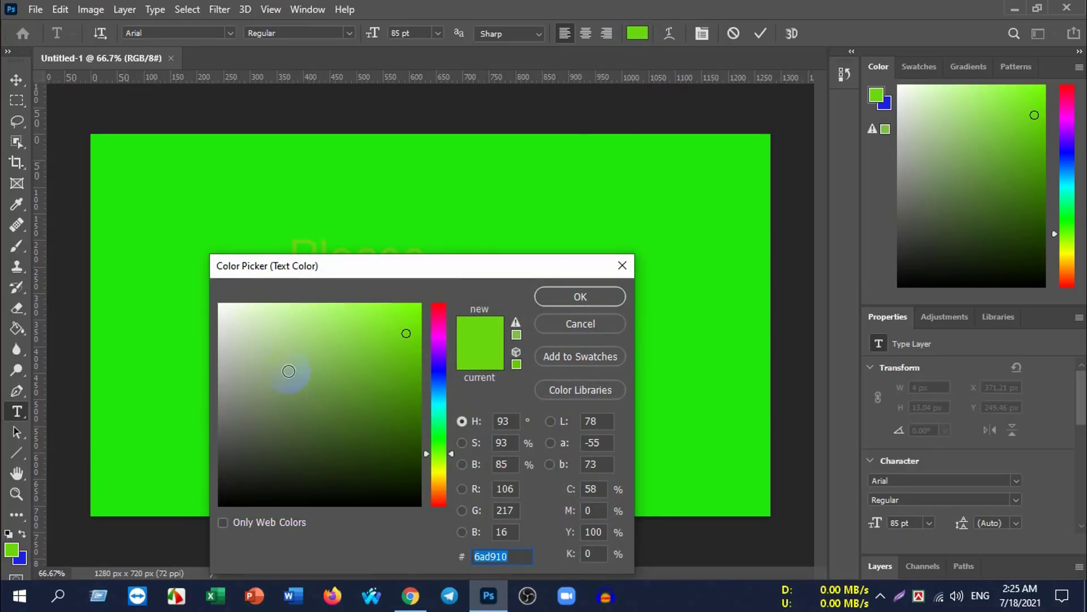
click(441, 478)
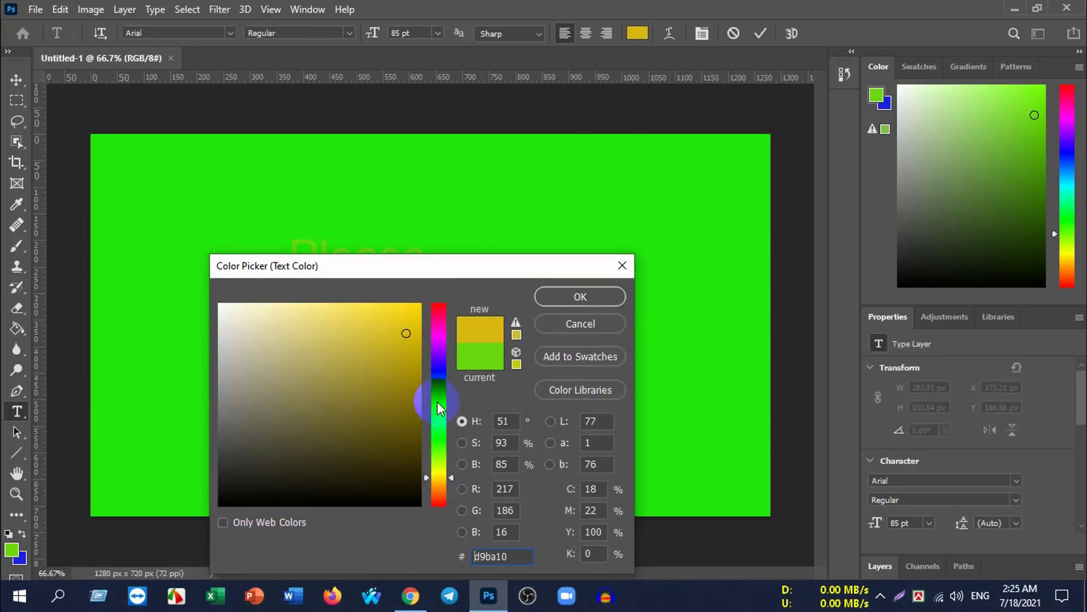
drag(408, 490, 413, 517)
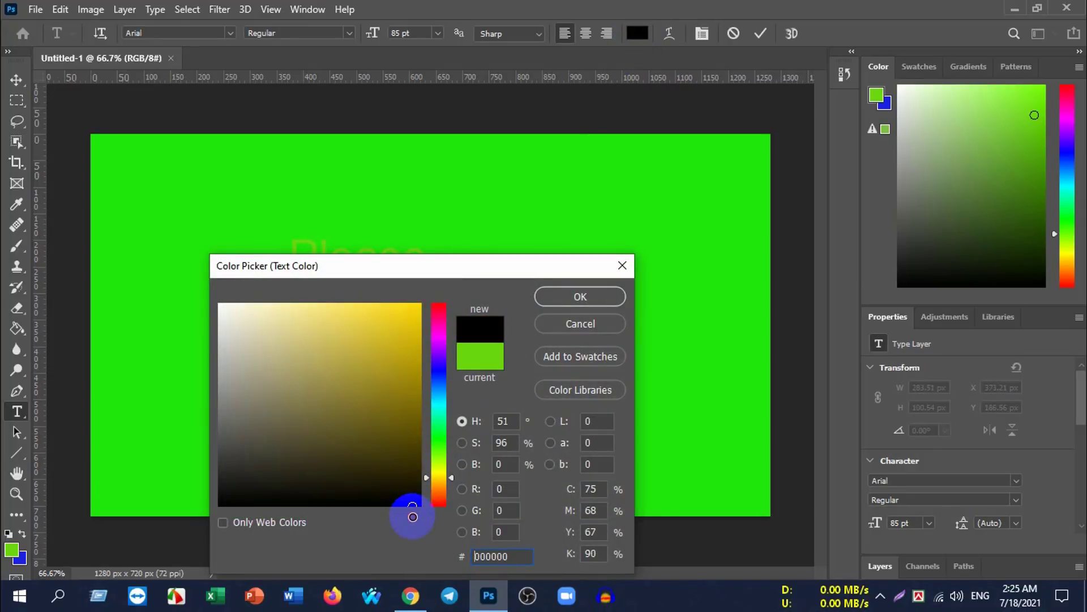
click(580, 296)
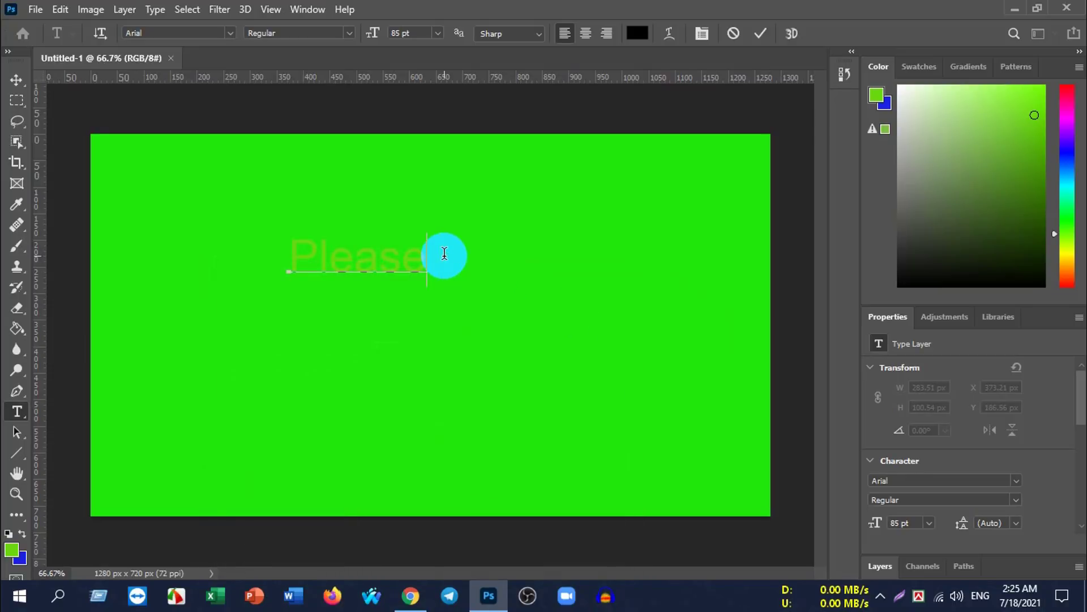
key(BackSpace)
key(BackSpace)
key(BackSpace)
key(BackSpace)
key(BackSpace)
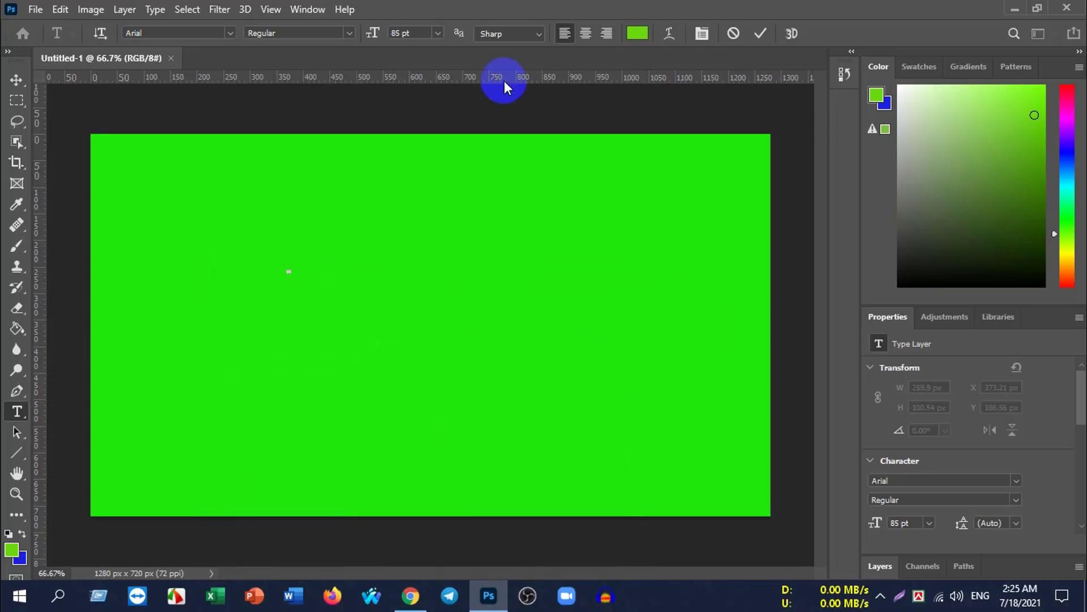
click(637, 33)
drag(337, 503, 373, 524)
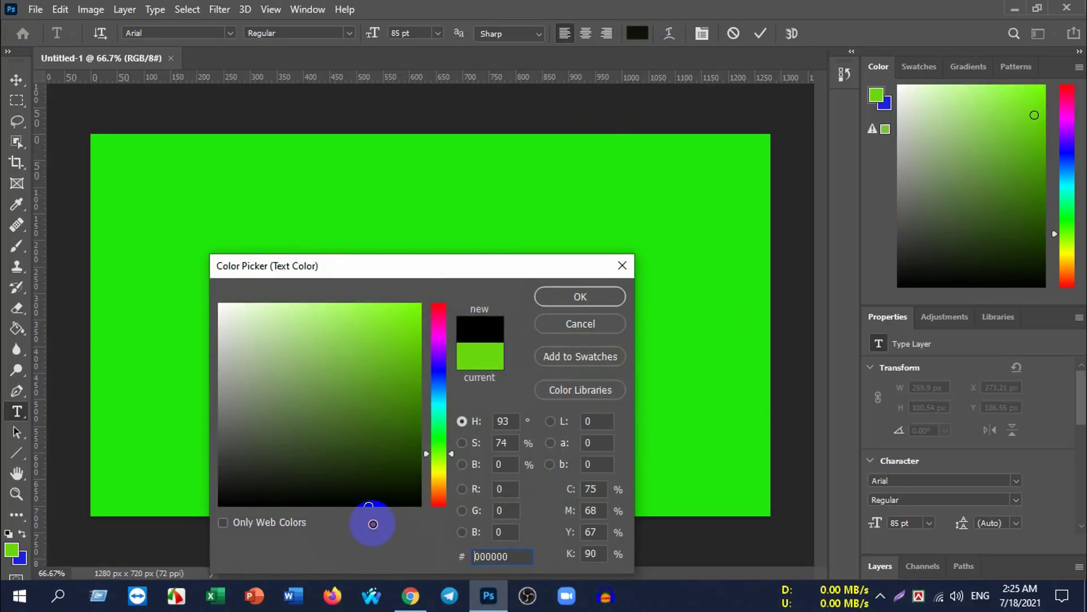
click(558, 298)
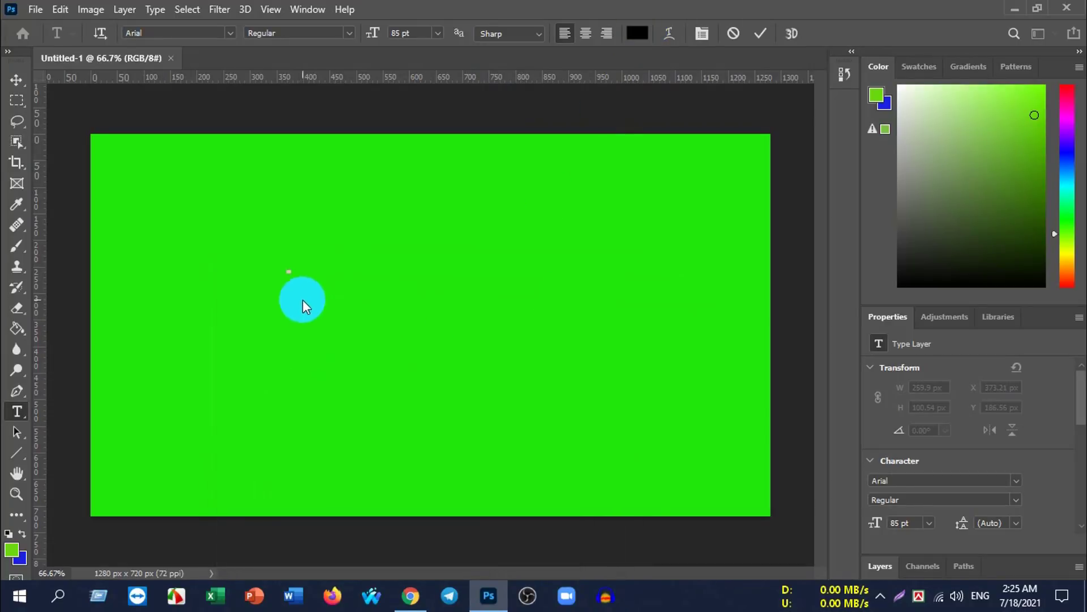
Step: Place a fresh text layer, clear the placeholder, and set the colour to pure black 000000
click(302, 268)
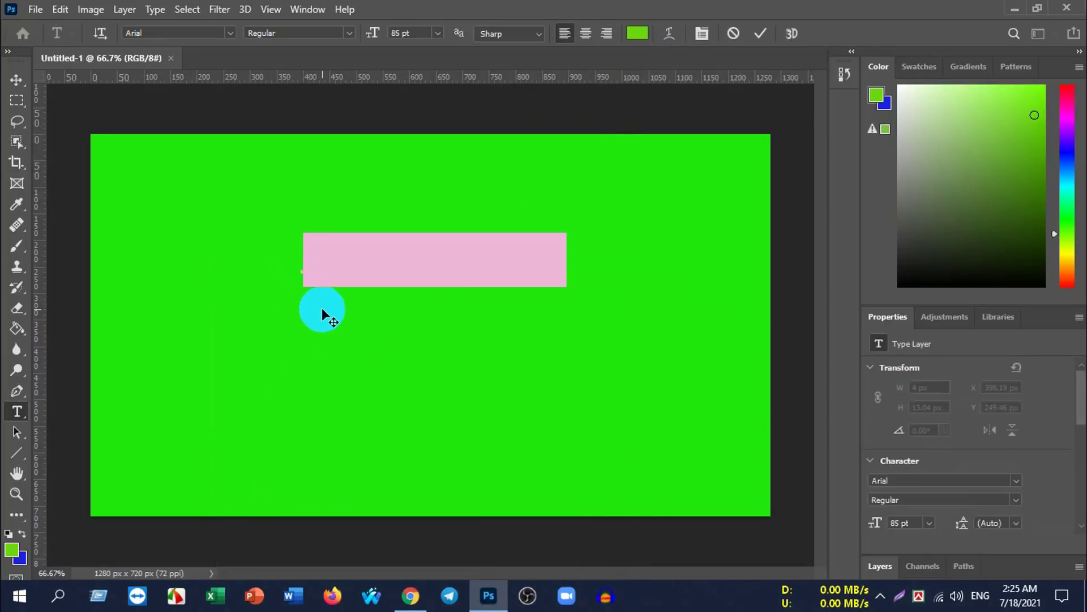
key(BackSpace)
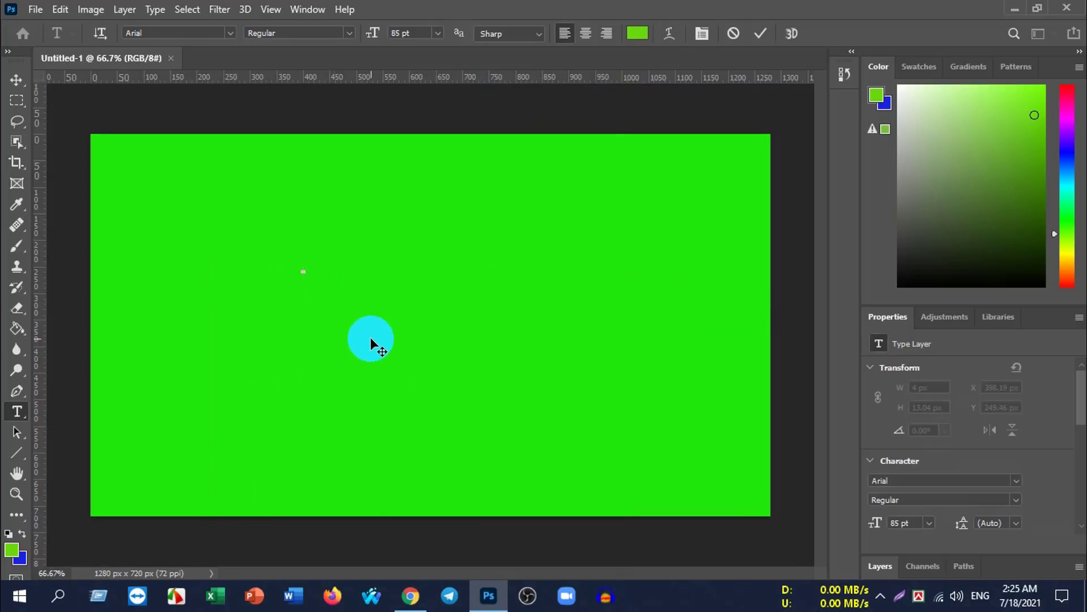
click(12, 548)
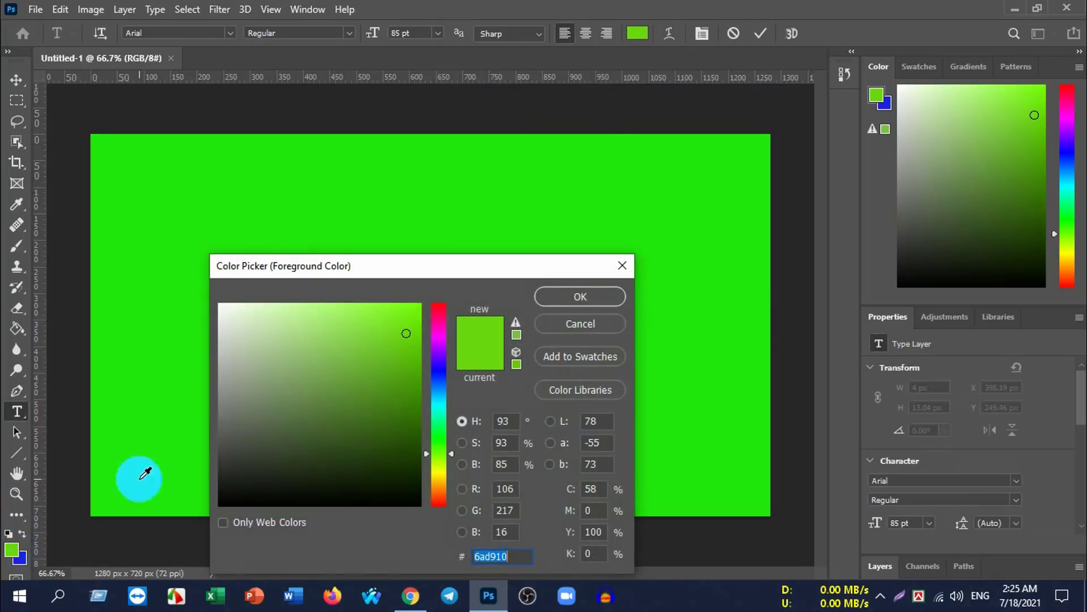
mouse_move(357, 465)
mouse_down()
mouse_move(328, 497)
mouse_move(336, 526)
mouse_up()
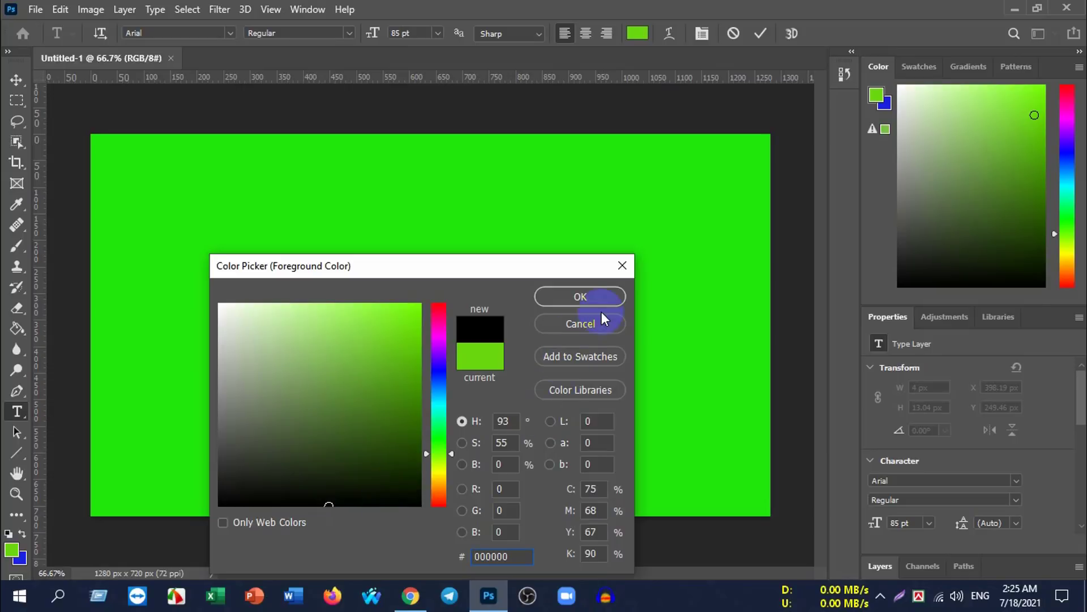
click(584, 297)
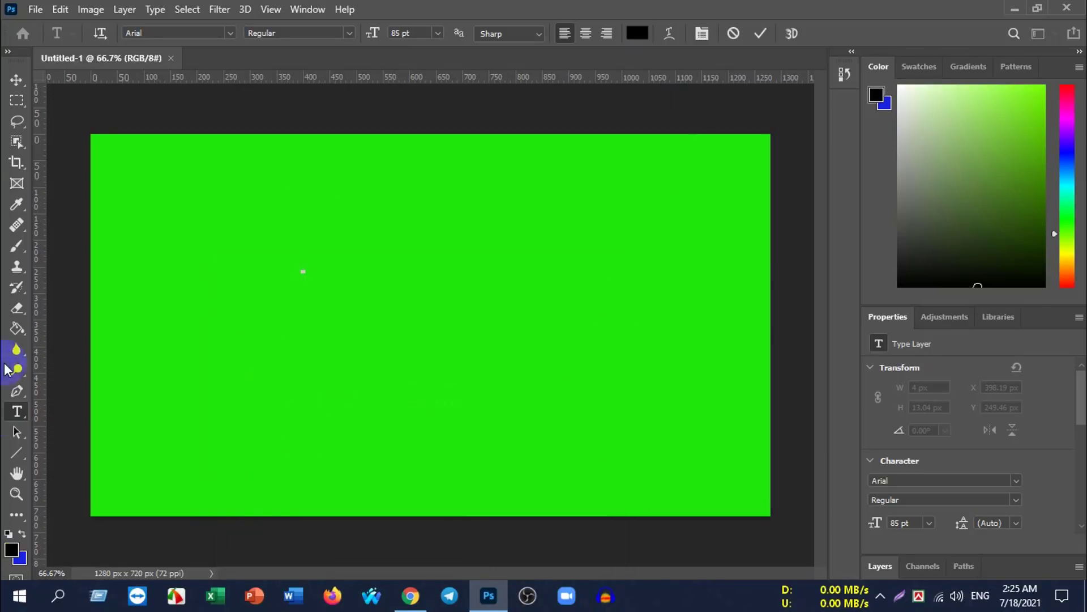
click(17, 80)
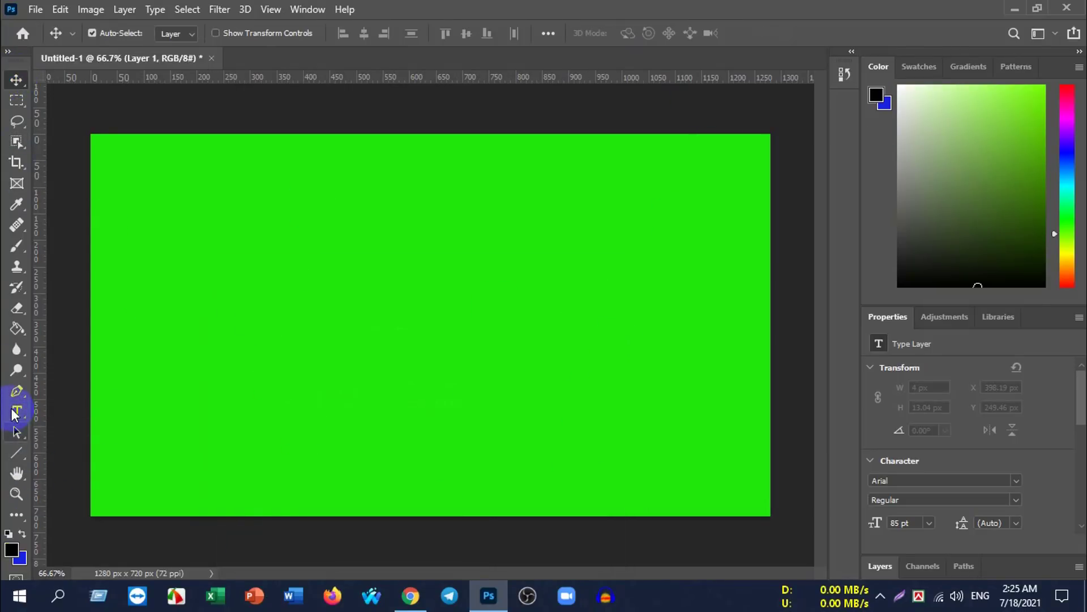
click(17, 412)
Step: Type 'Subscribe Our Channel' in a new black text layer and commit it
click(191, 306)
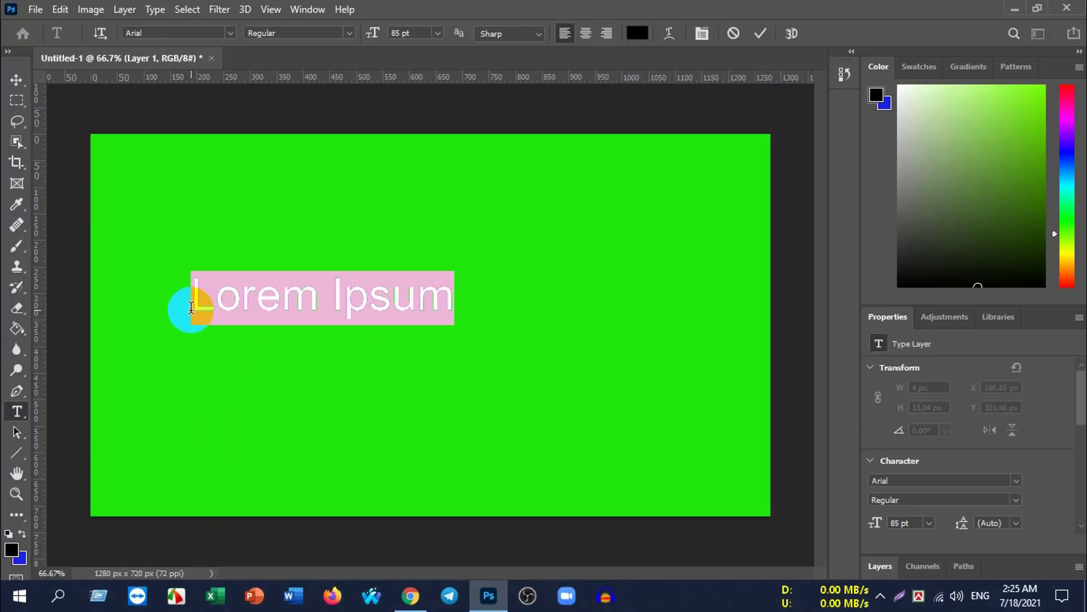
key(BackSpace)
text(Su)
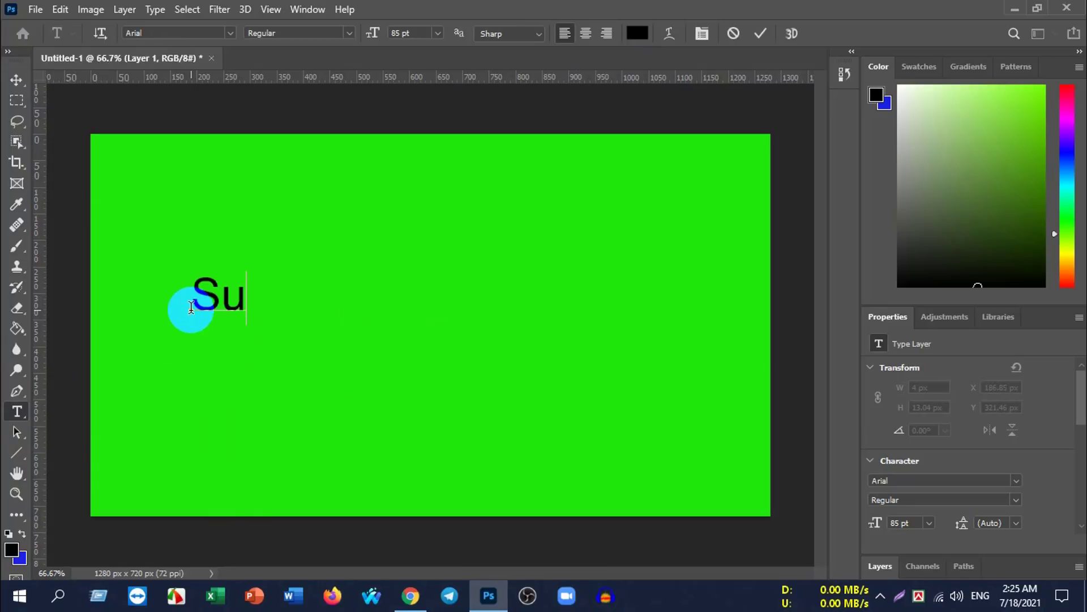
text(bc)
key(BackSpace)
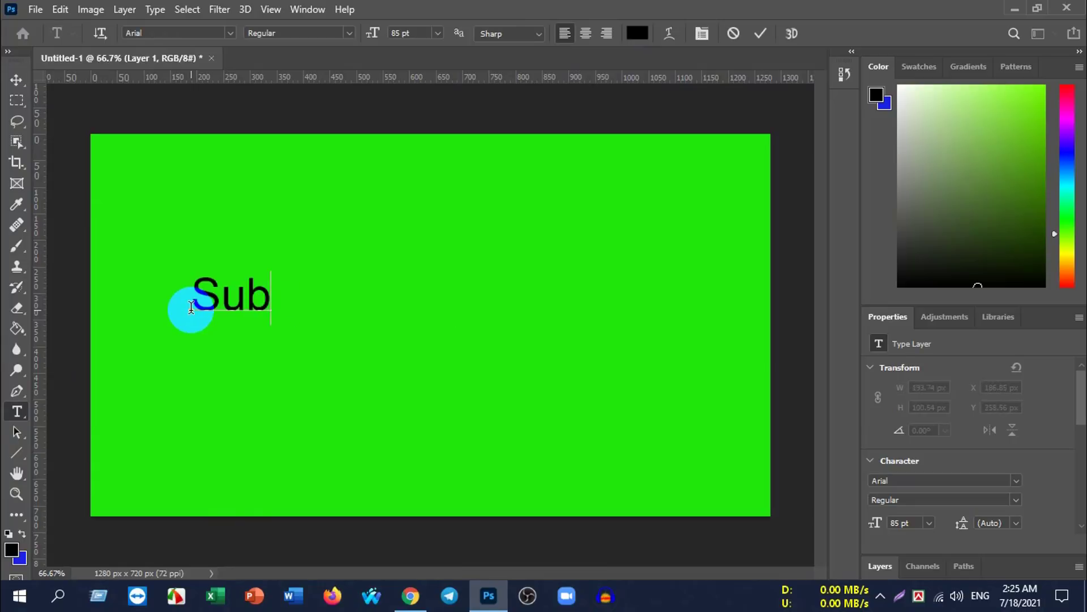
text(scribe )
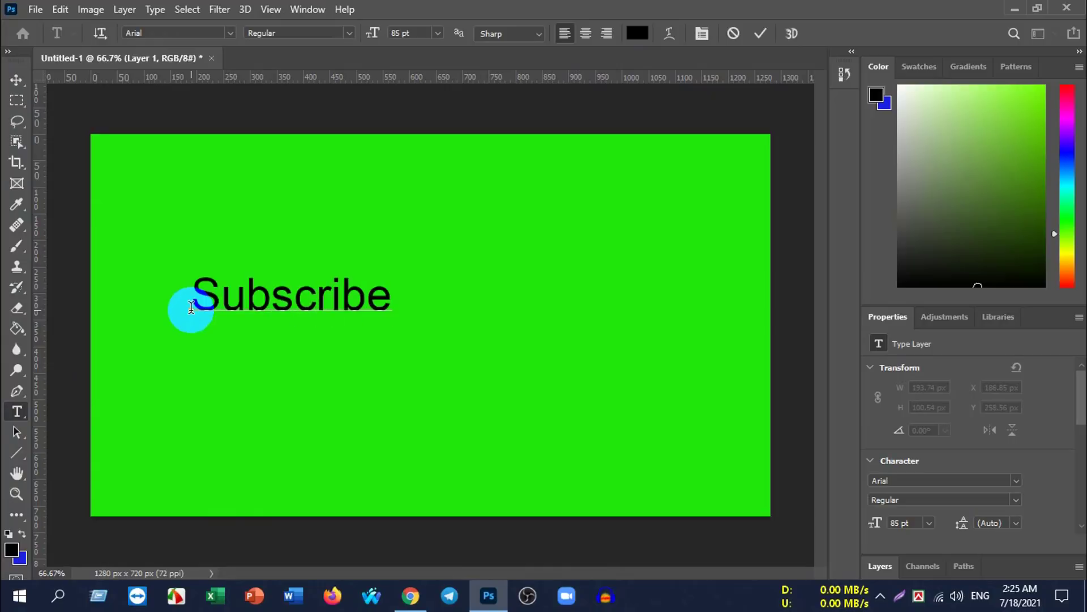
text(O)
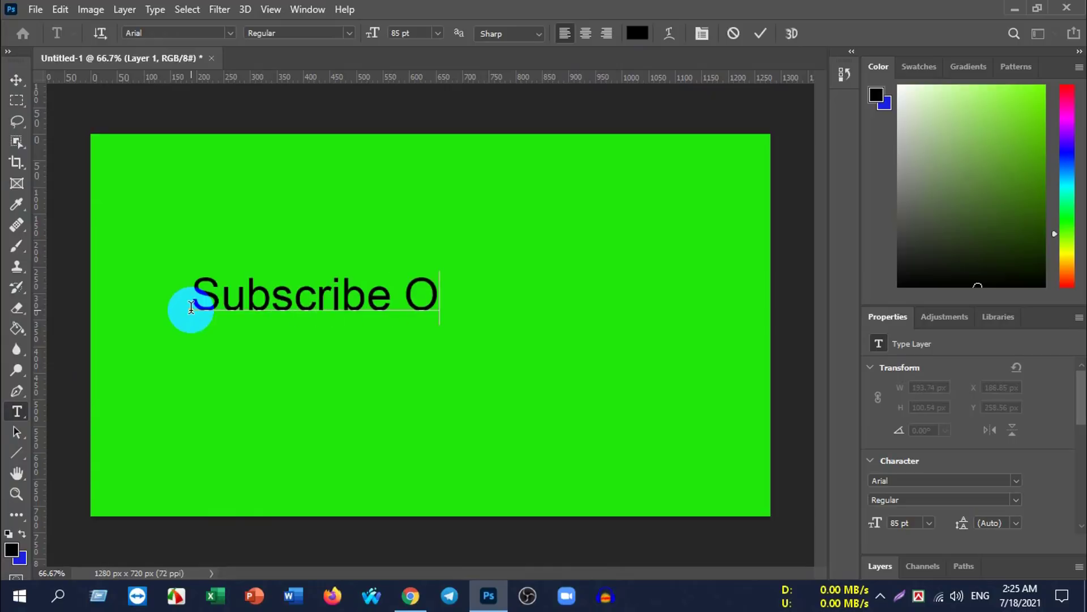
text(u)
text(r Chan)
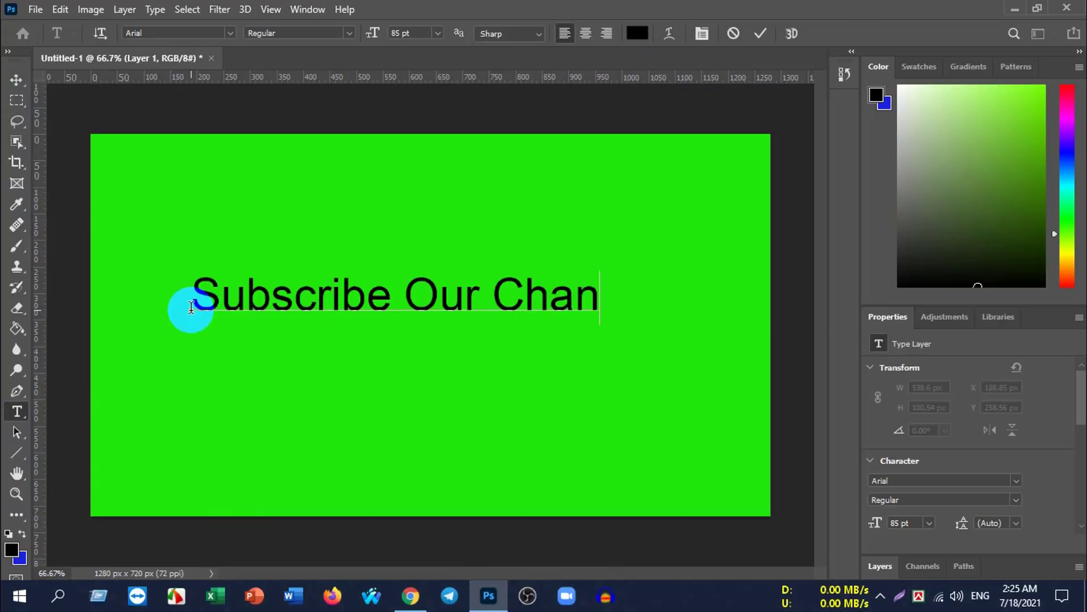
text(nel)
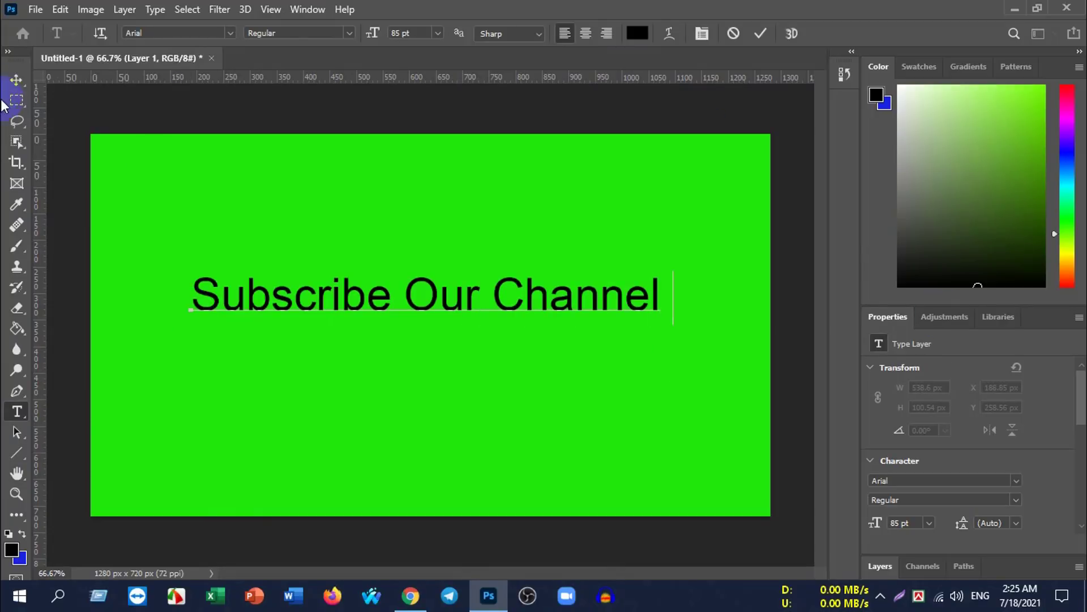
click(760, 34)
Step: Move the Subscribe Our Channel text toward the centre of the canvas
click(16, 79)
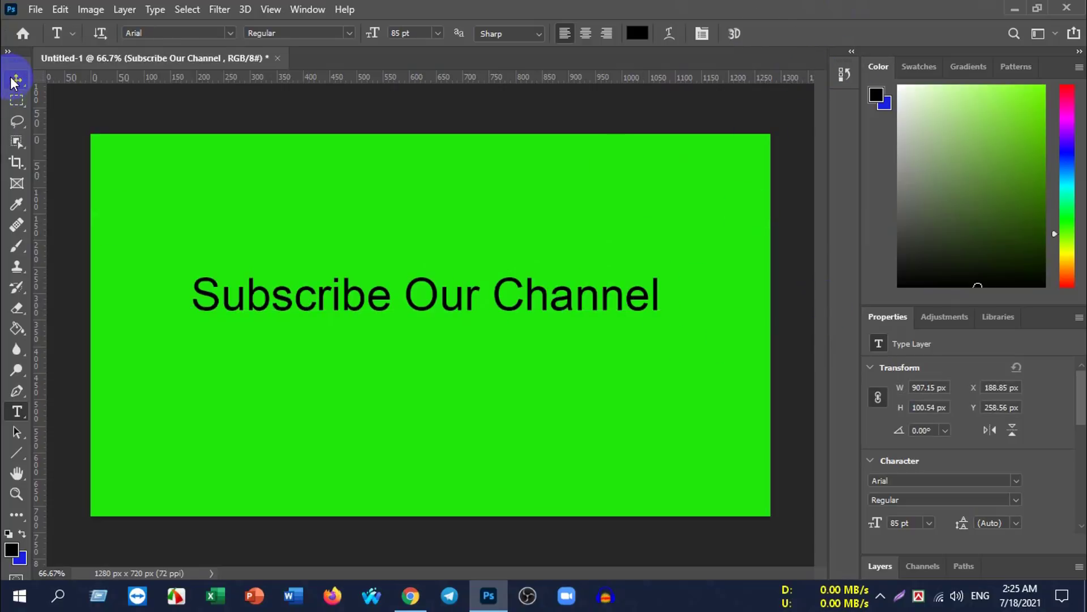
mouse_move(296, 303)
mouse_down()
mouse_move(317, 198)
mouse_move(337, 273)
mouse_up()
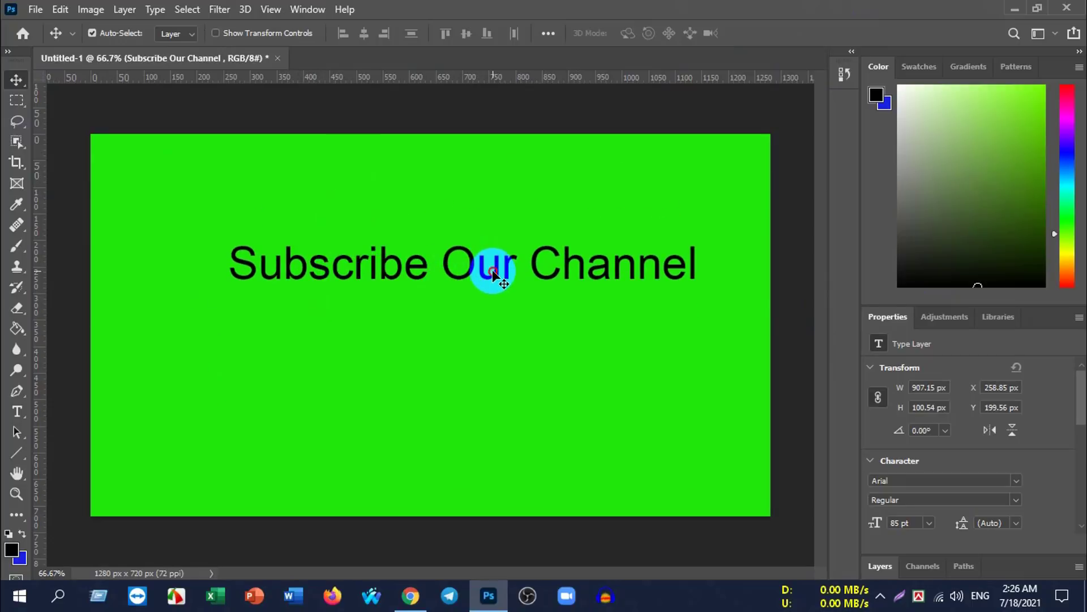
drag(493, 275, 461, 302)
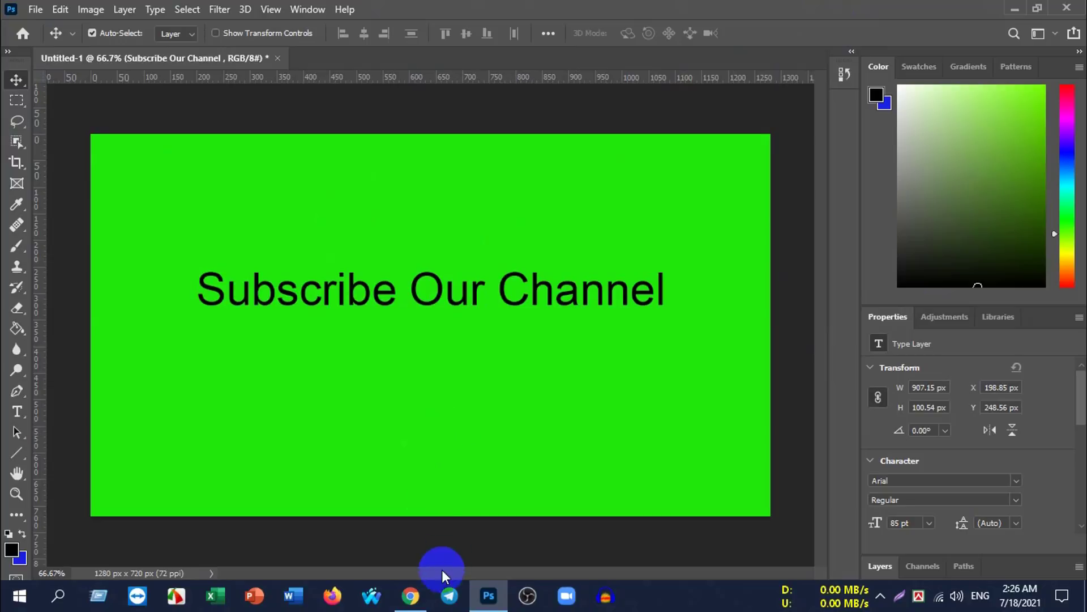
Step: Close the Subscribe Our Channel document without saving and quit Photoshop
click(412, 595)
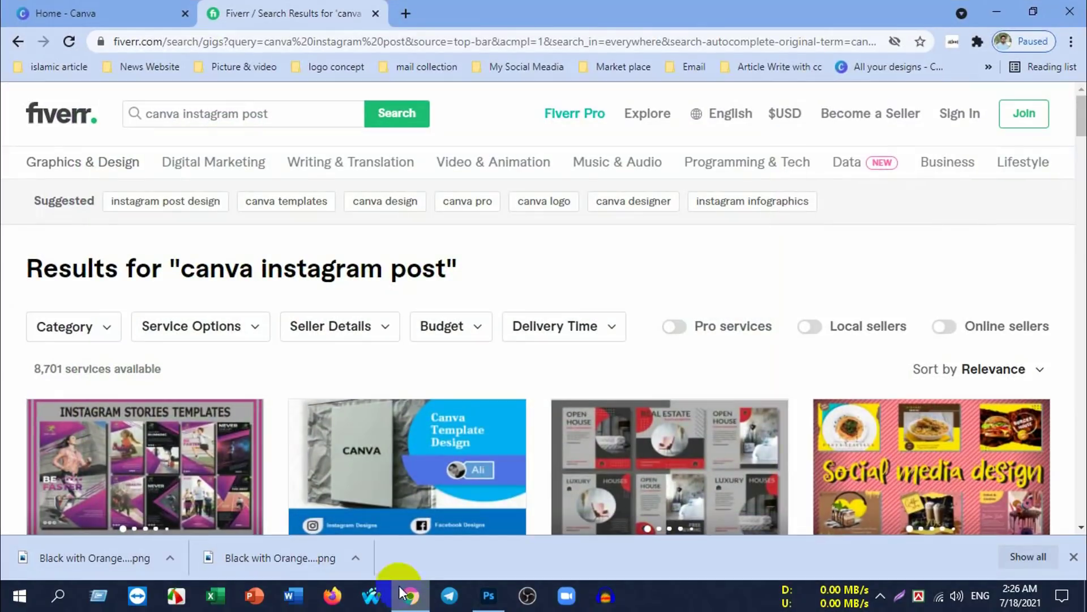
click(997, 11)
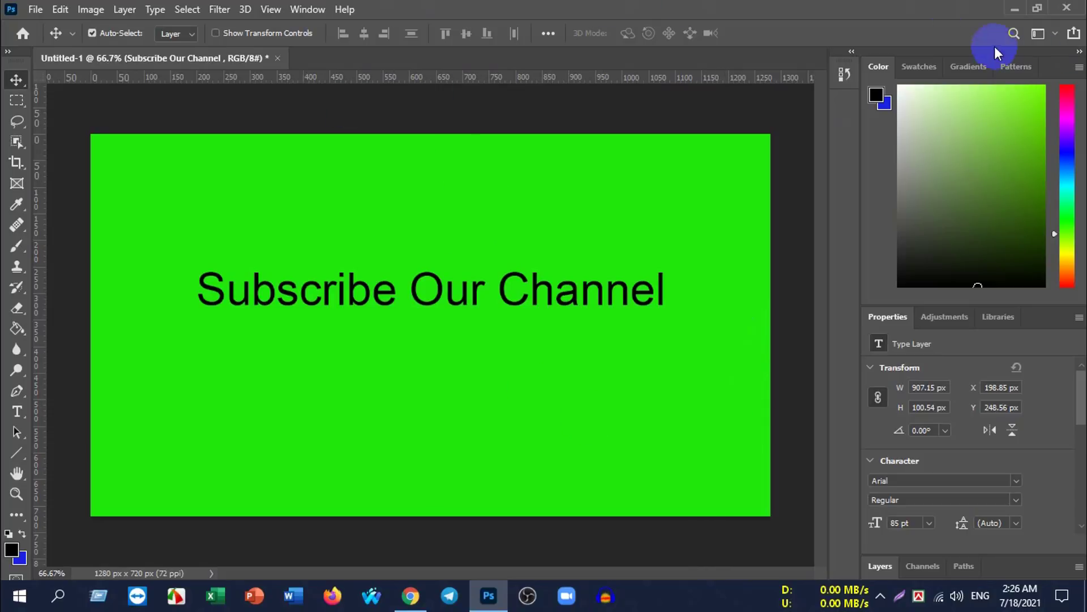
click(278, 59)
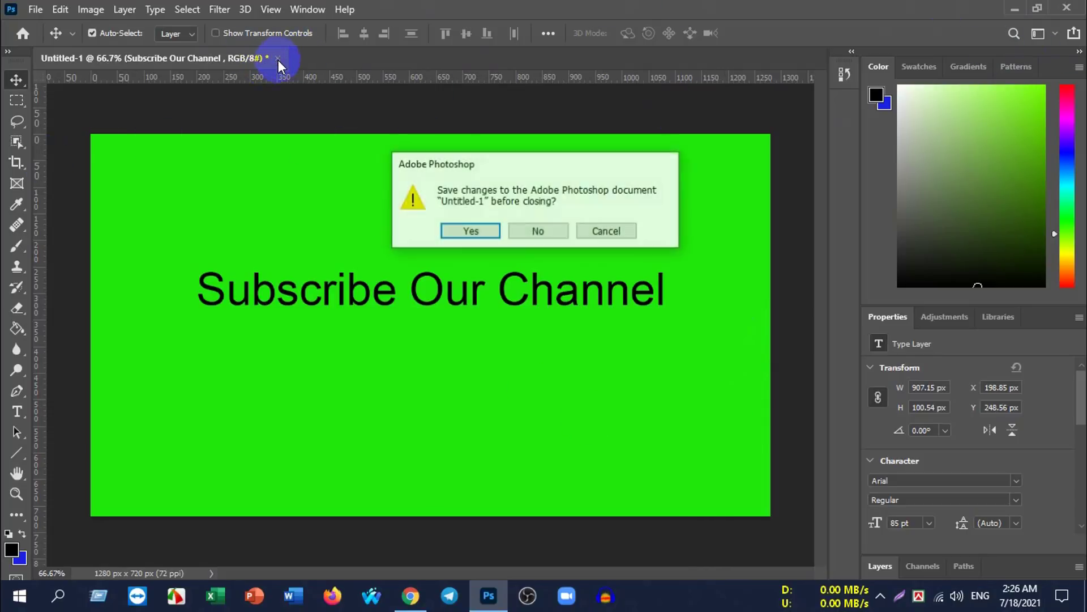
click(535, 231)
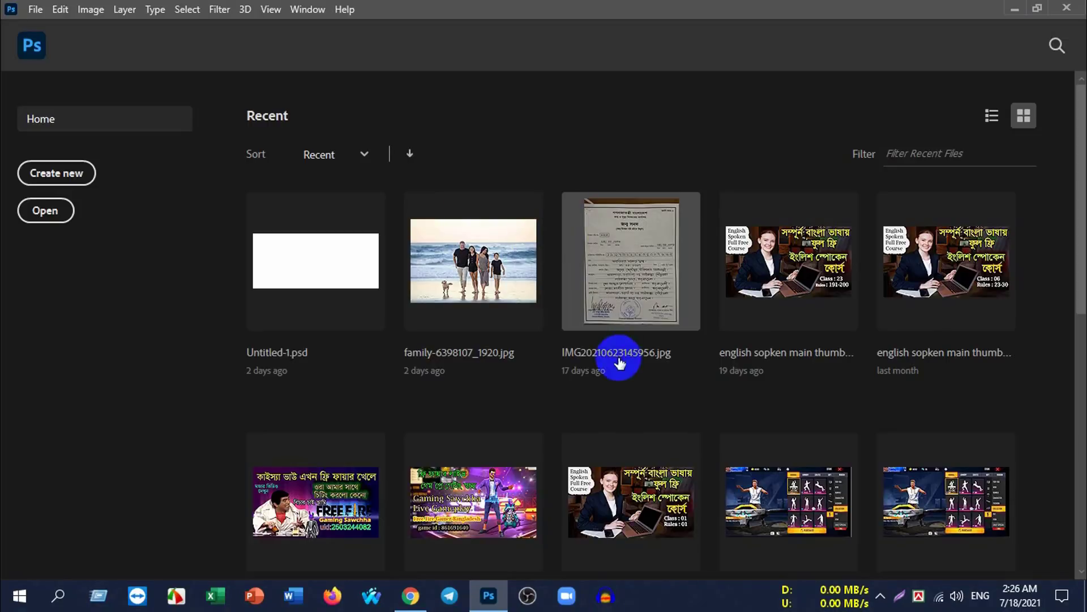
click(1066, 8)
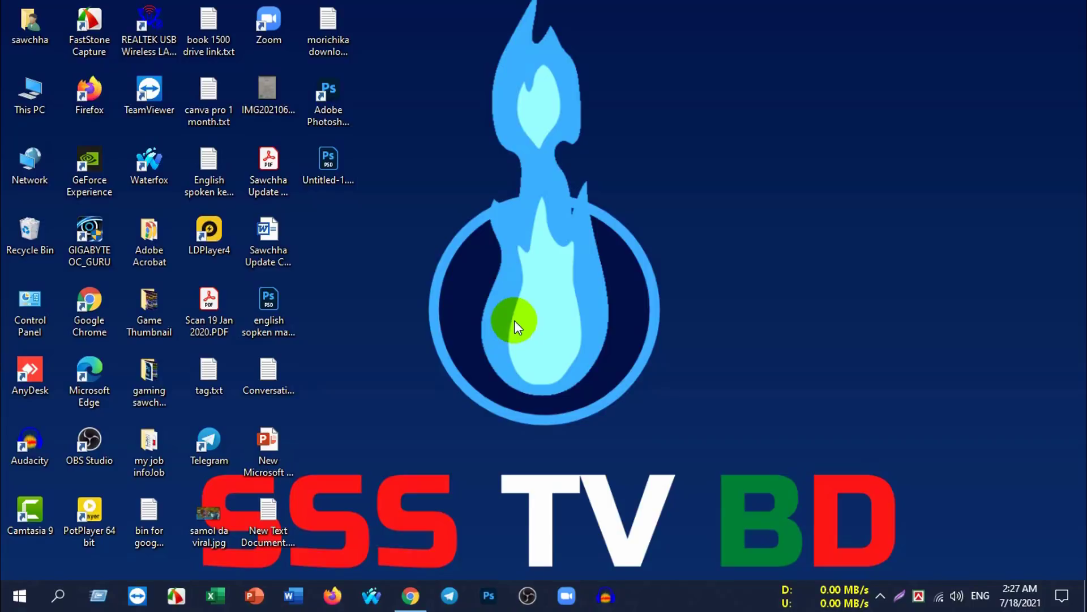
Step: Restore Chrome from the taskbar, showing Fiverr's 'canva instagram post' results
click(410, 595)
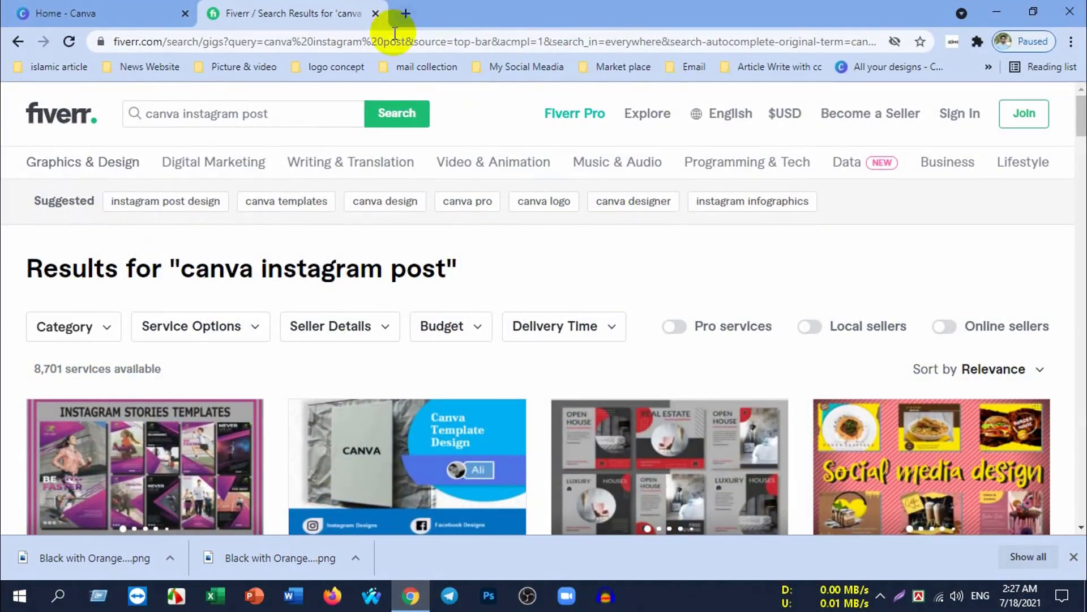
Step: Close the Fiverr tab and return to the Canva home page
click(376, 13)
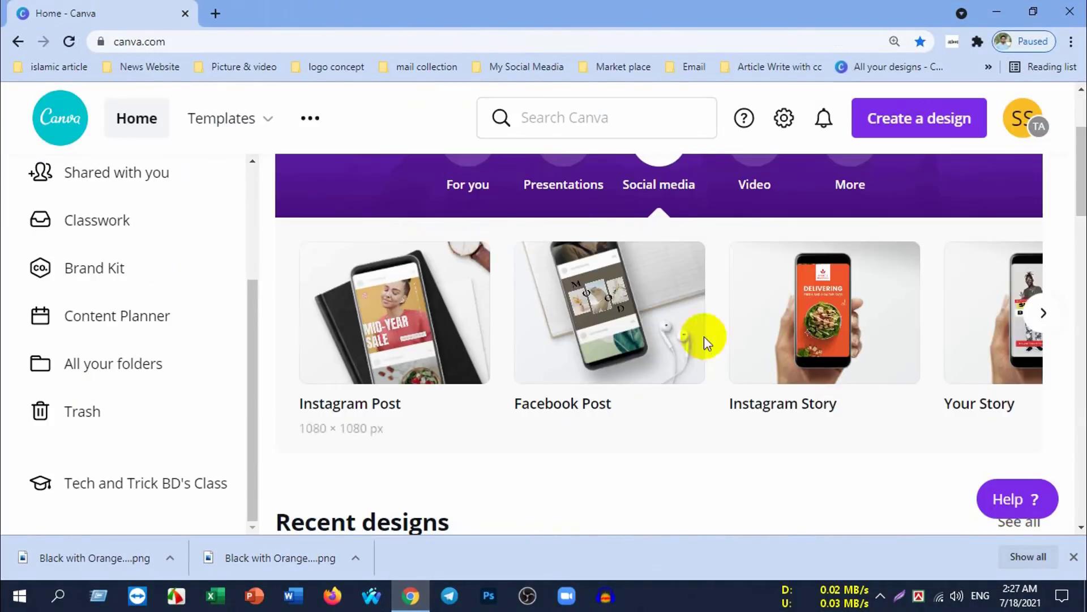
scroll(779, 447, up, 3)
scroll(793, 430, down, 3)
scroll(798, 425, up, 3)
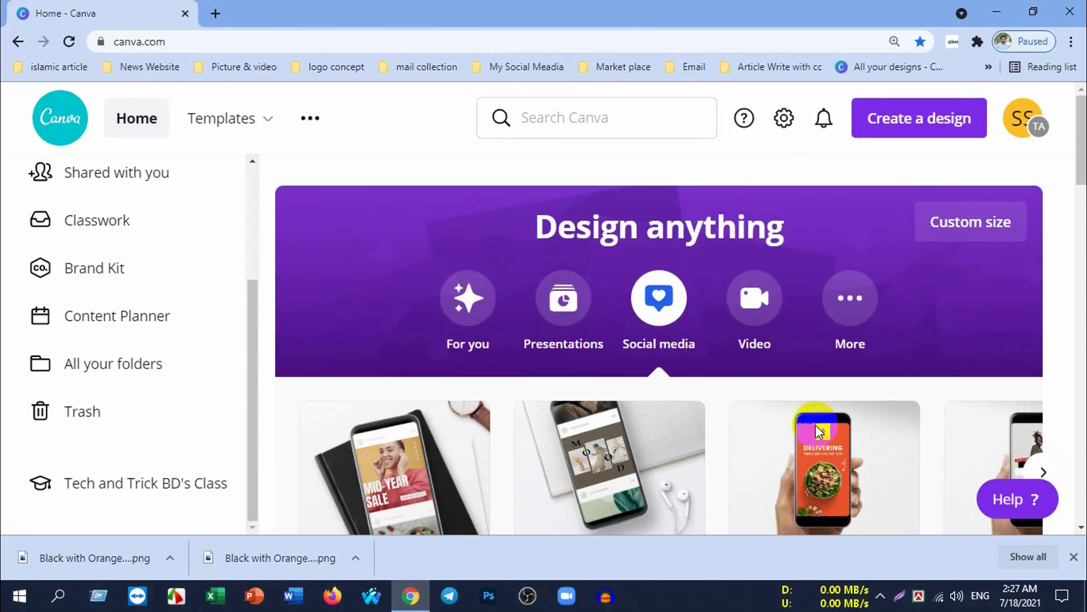
scroll(807, 402, down, 1)
scroll(807, 402, down, 4)
scroll(800, 405, up, 4)
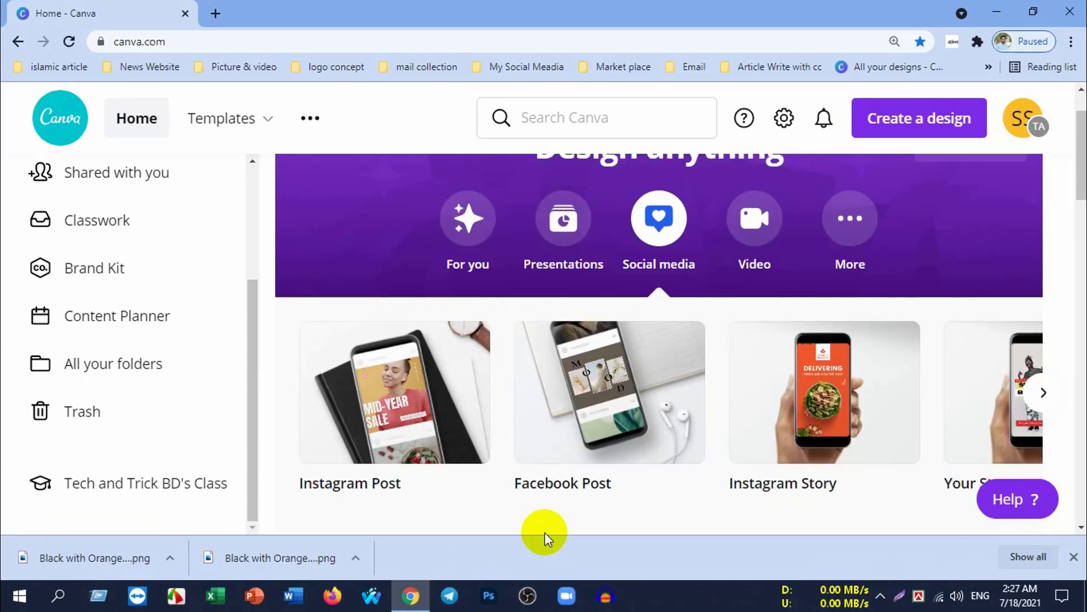
scroll(608, 463, up, 2)
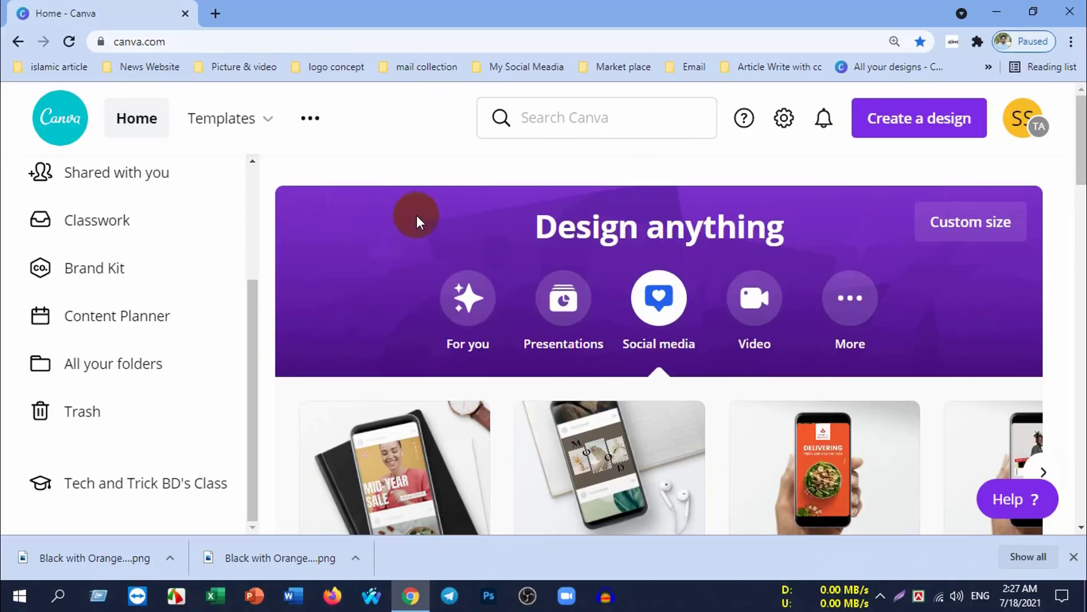
Step: Scroll the Canva home page down to the Resumes template row
click(261, 42)
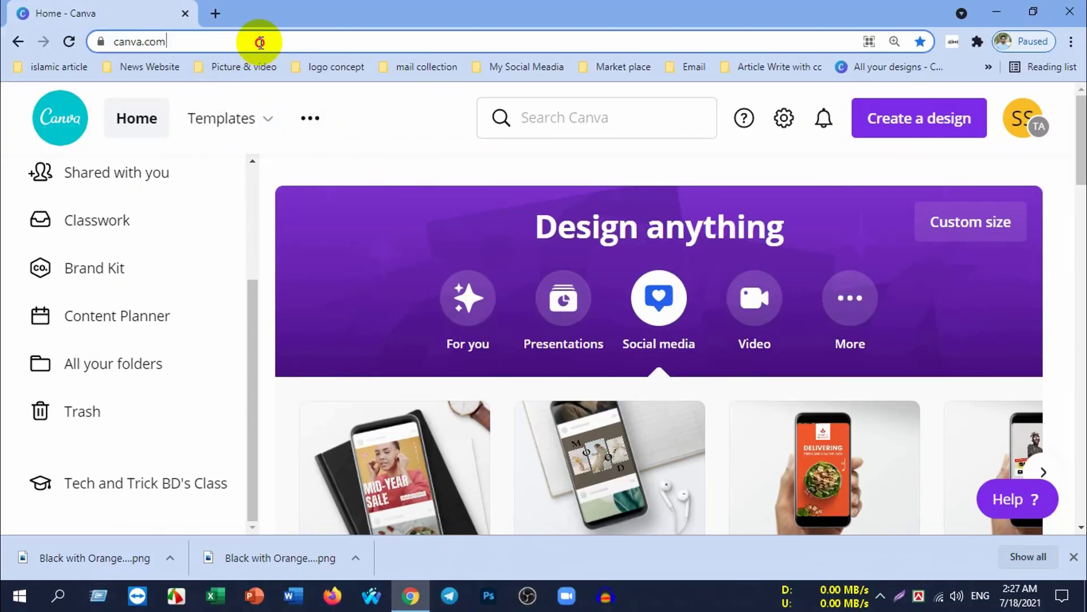
mouse_move(229, 118)
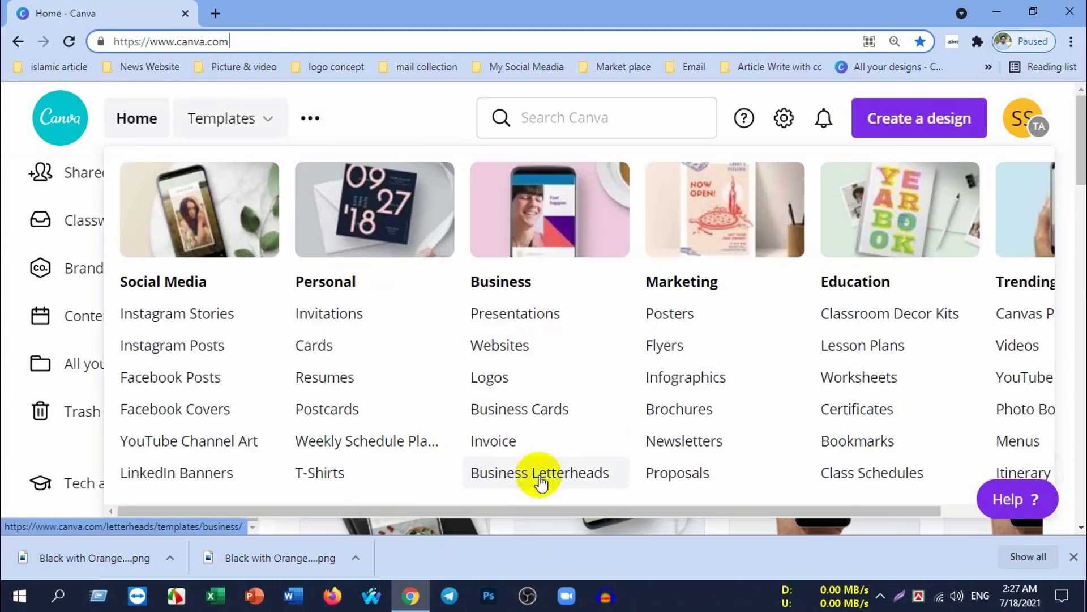
scroll(745, 473, down, 2)
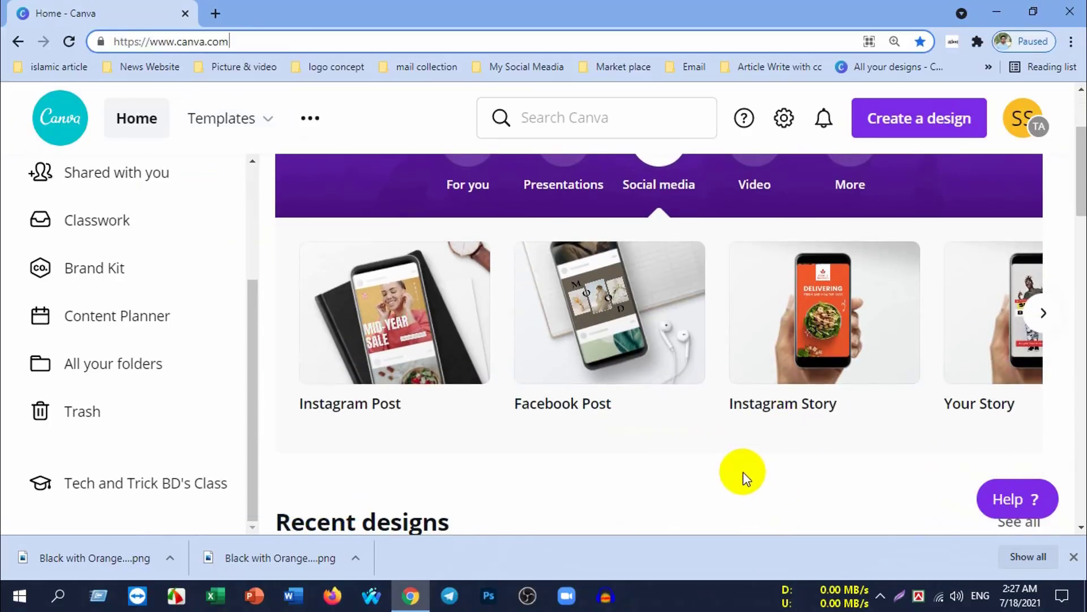
scroll(743, 476, down, 5)
scroll(684, 492, down, 4)
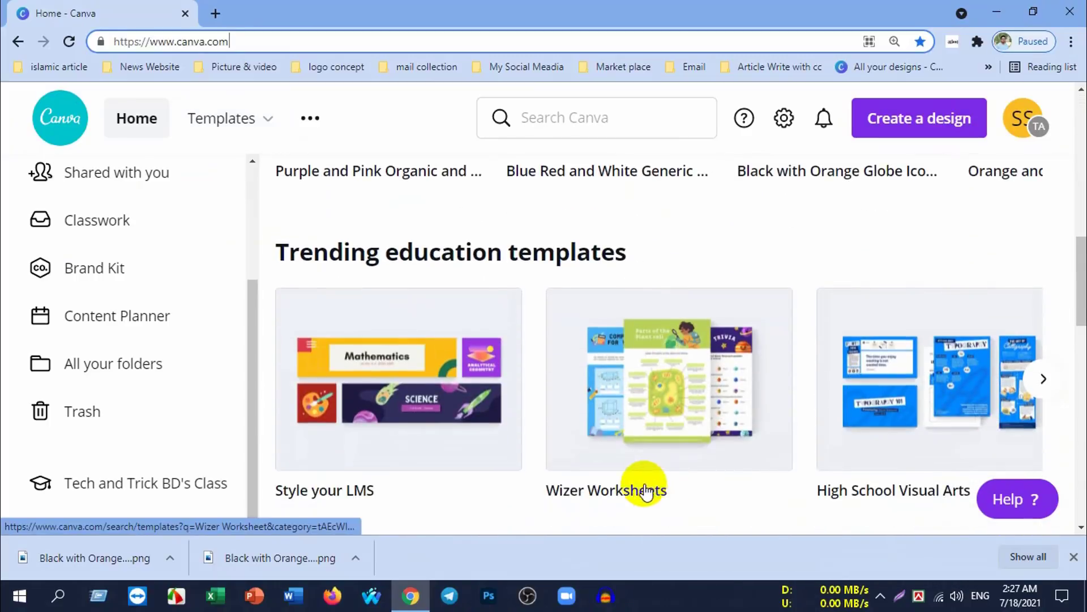
scroll(643, 487, down, 5)
scroll(634, 488, up, 5)
scroll(628, 486, down, 5)
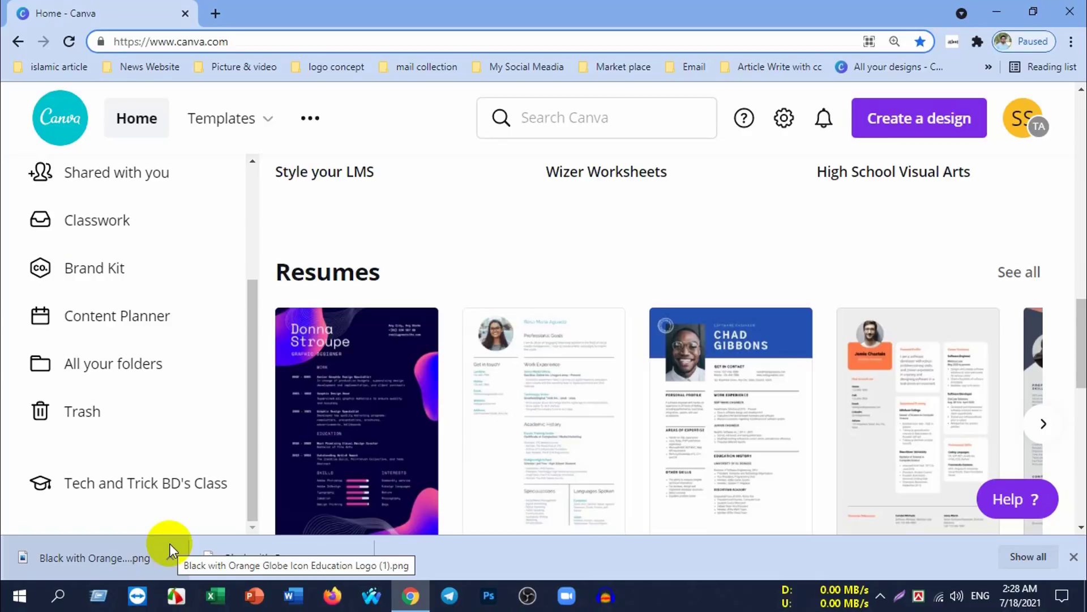
click(176, 596)
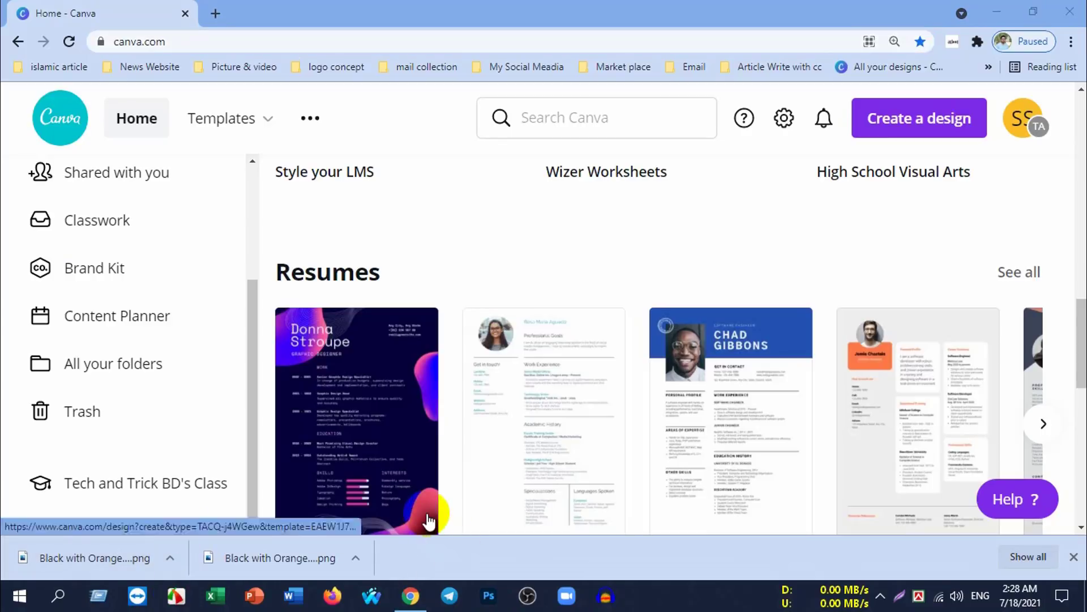